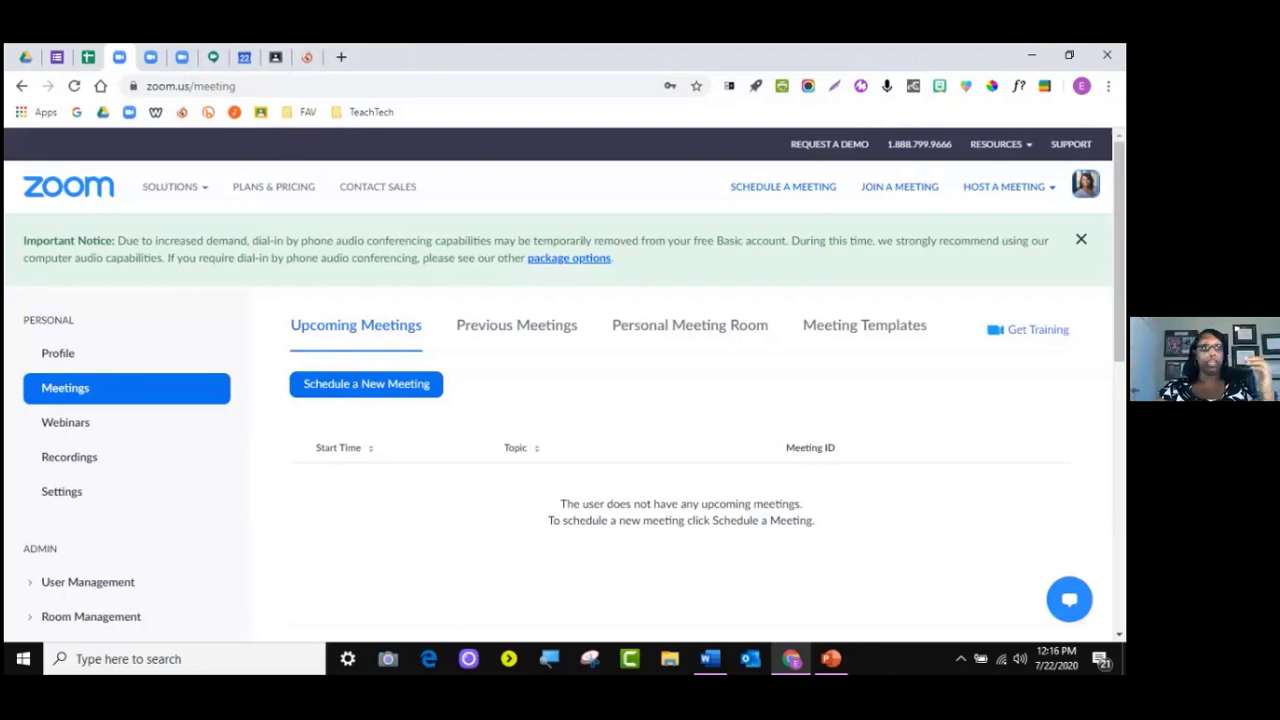
Open the Profile page and scroll through its photo, name, Personal Meeting ID and sign-in email
left_click(58, 353)
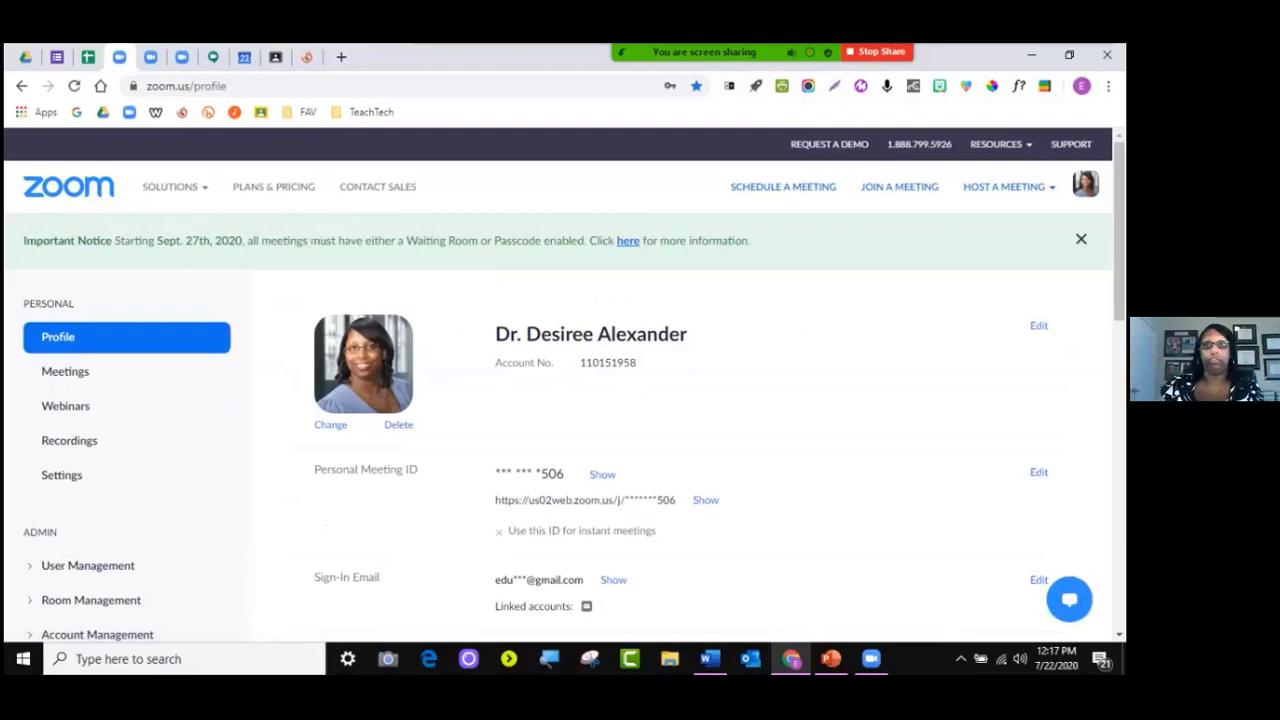
scroll(560, 430, "down", 6)
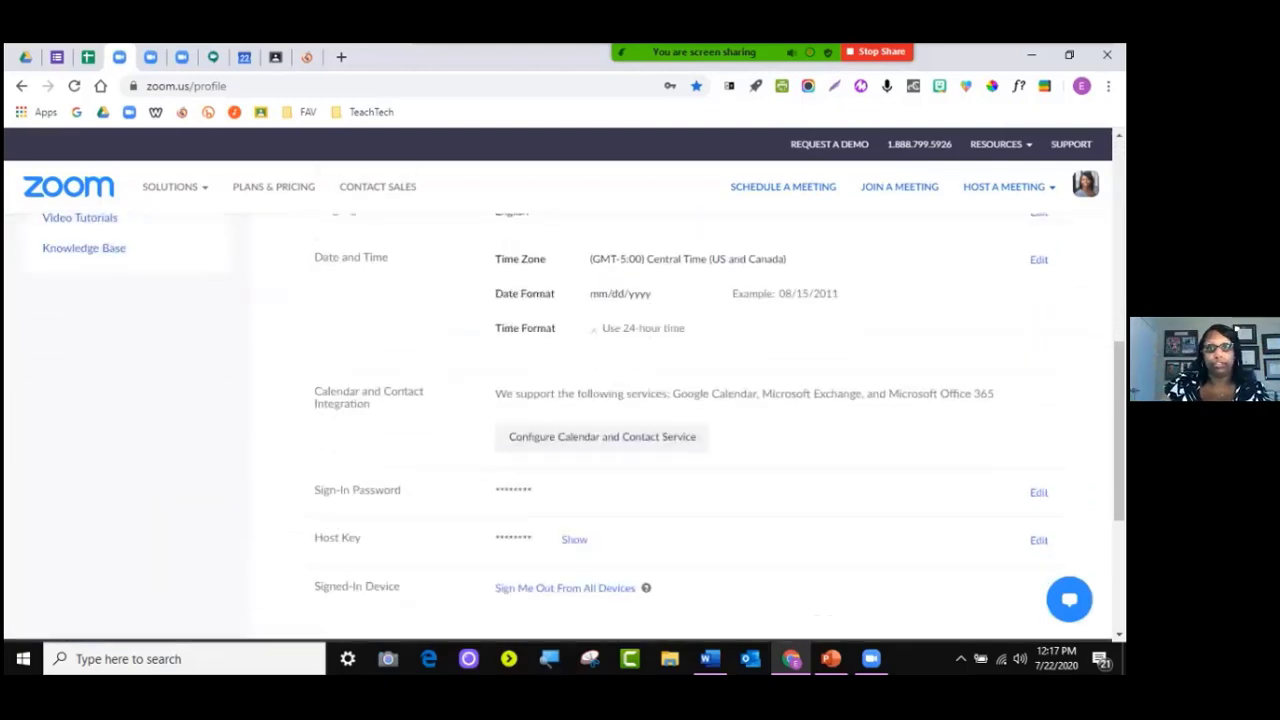
scroll(560, 430, "up", 6)
scroll(560, 430, "down", 3)
scroll(560, 430, "up", 2)
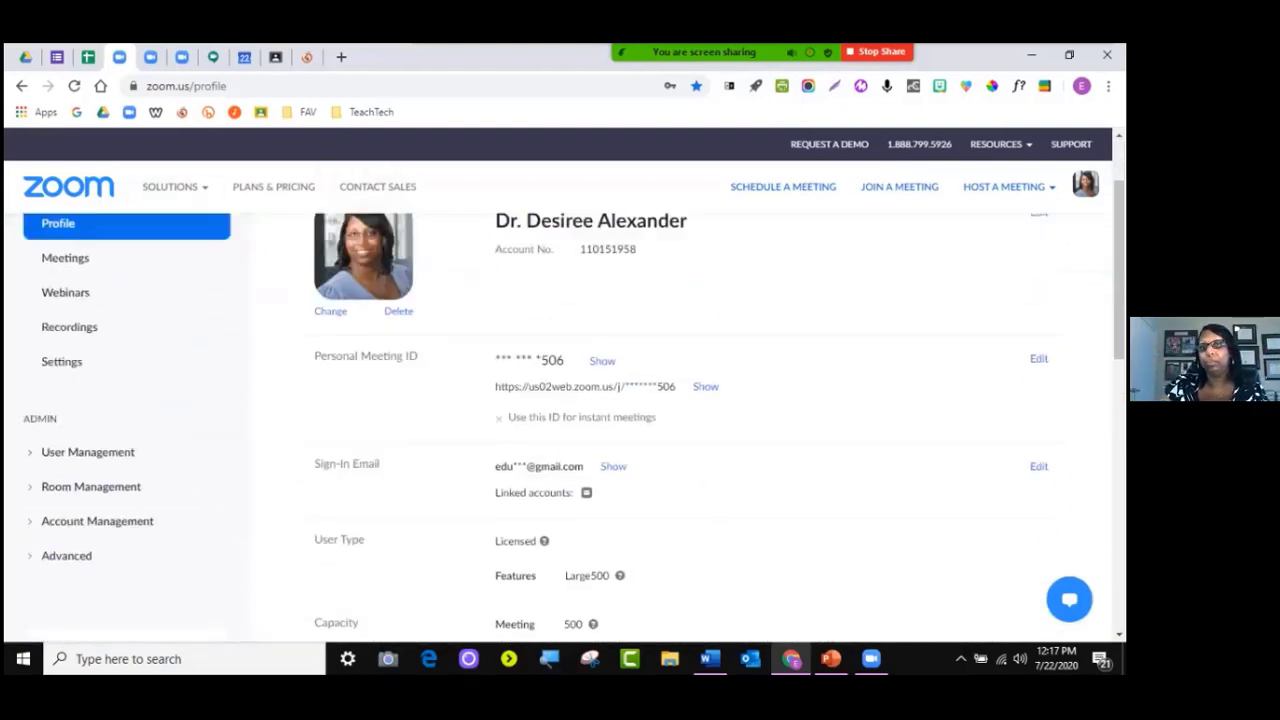
scroll(560, 430, "up", 1)
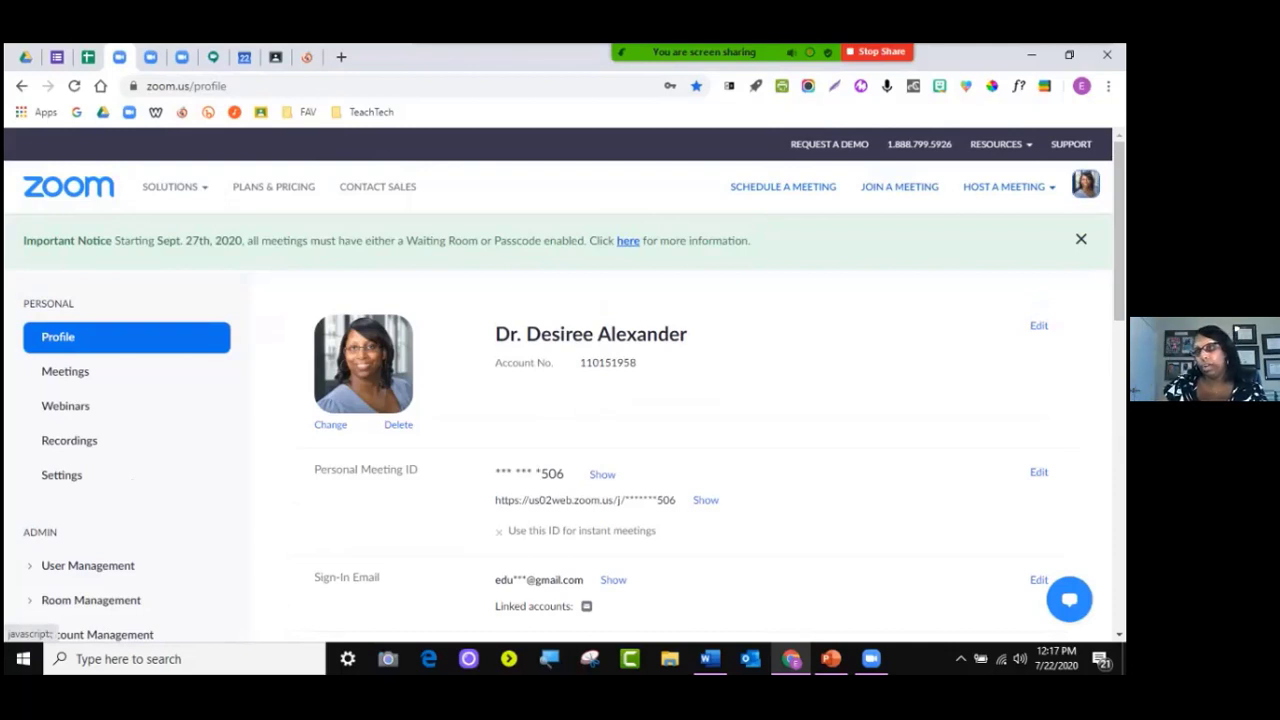
left_click(1085, 184)
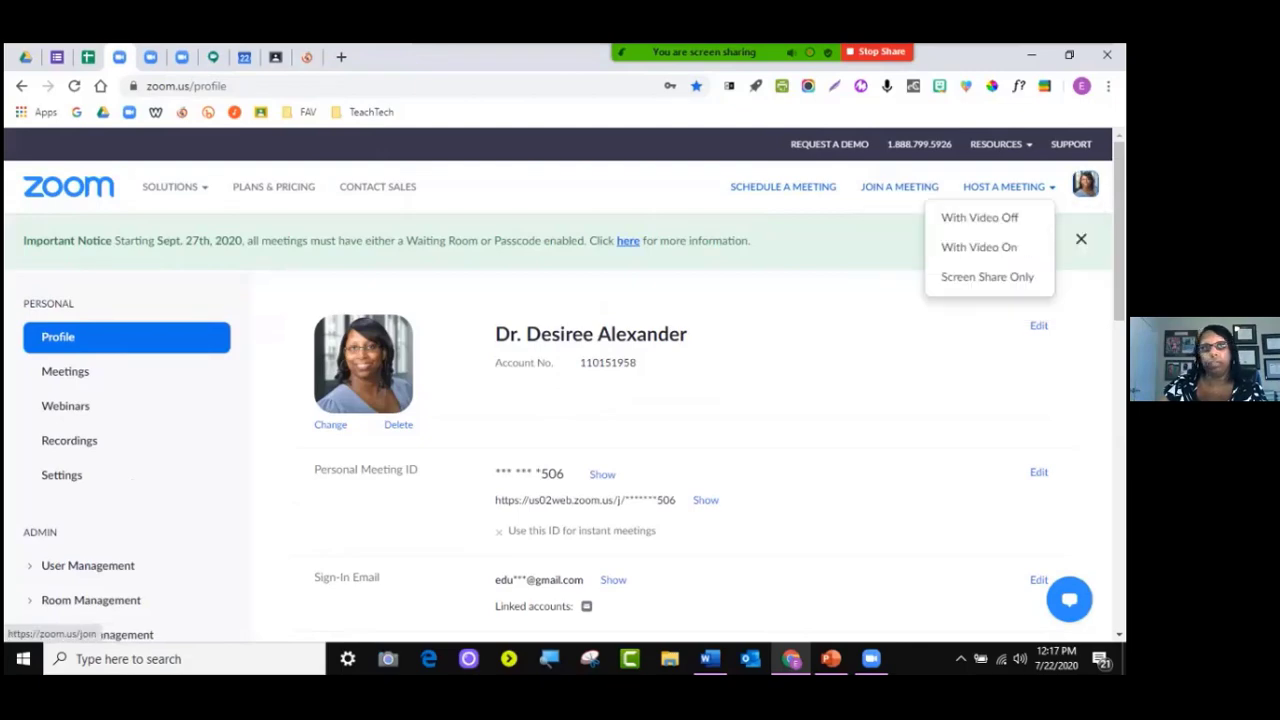
left_click(151, 58)
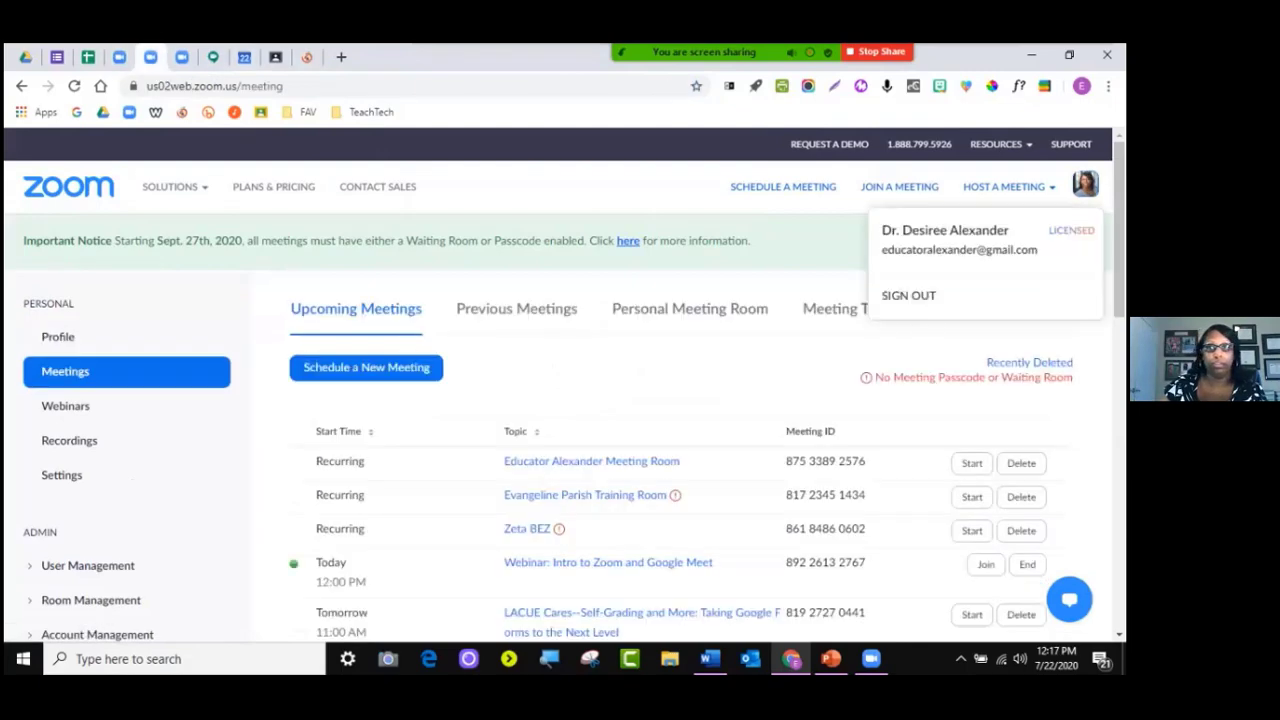
left_click(119, 57)
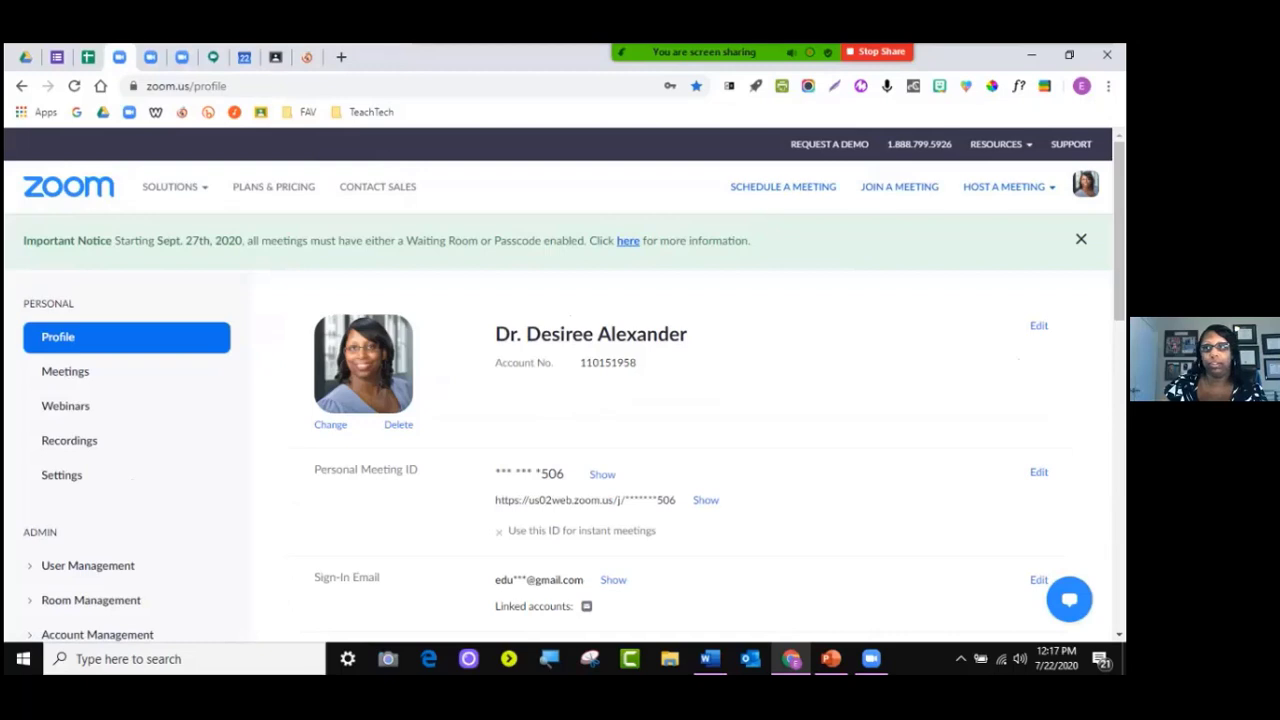
mouse_move(1004, 186)
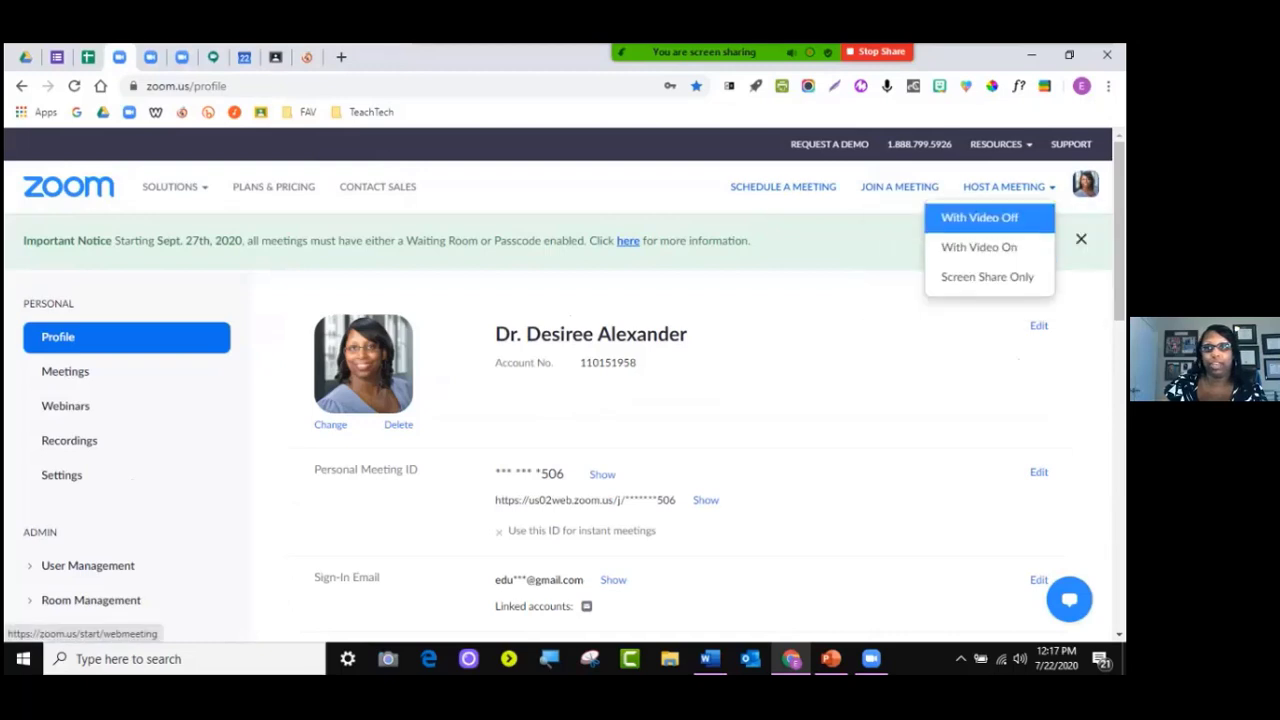
mouse_move(1085, 184)
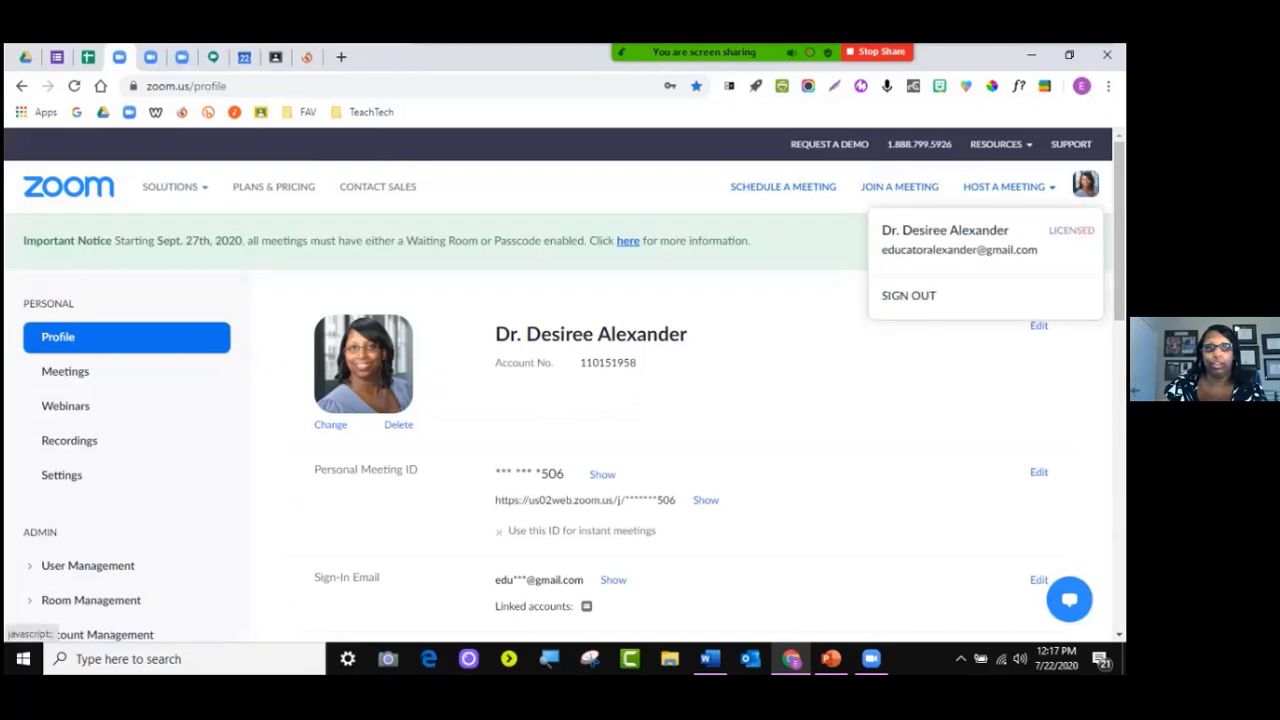
left_click(65, 371)
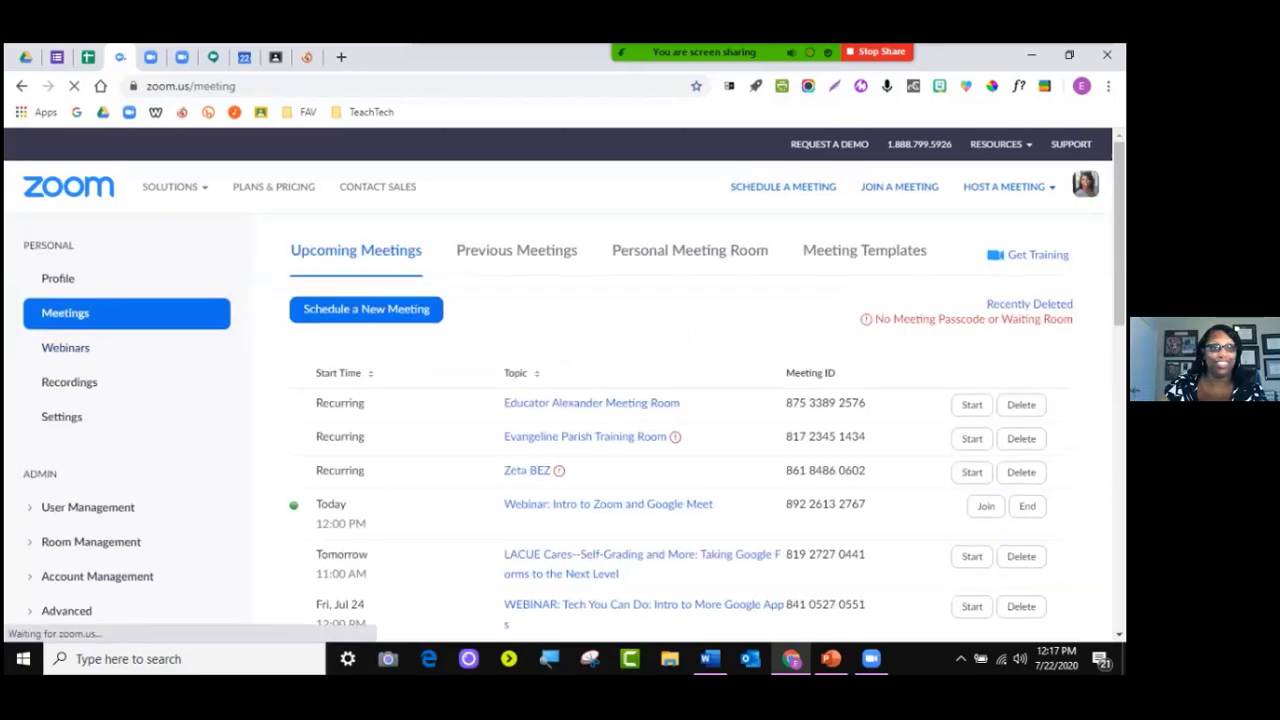
left_click(60, 316)
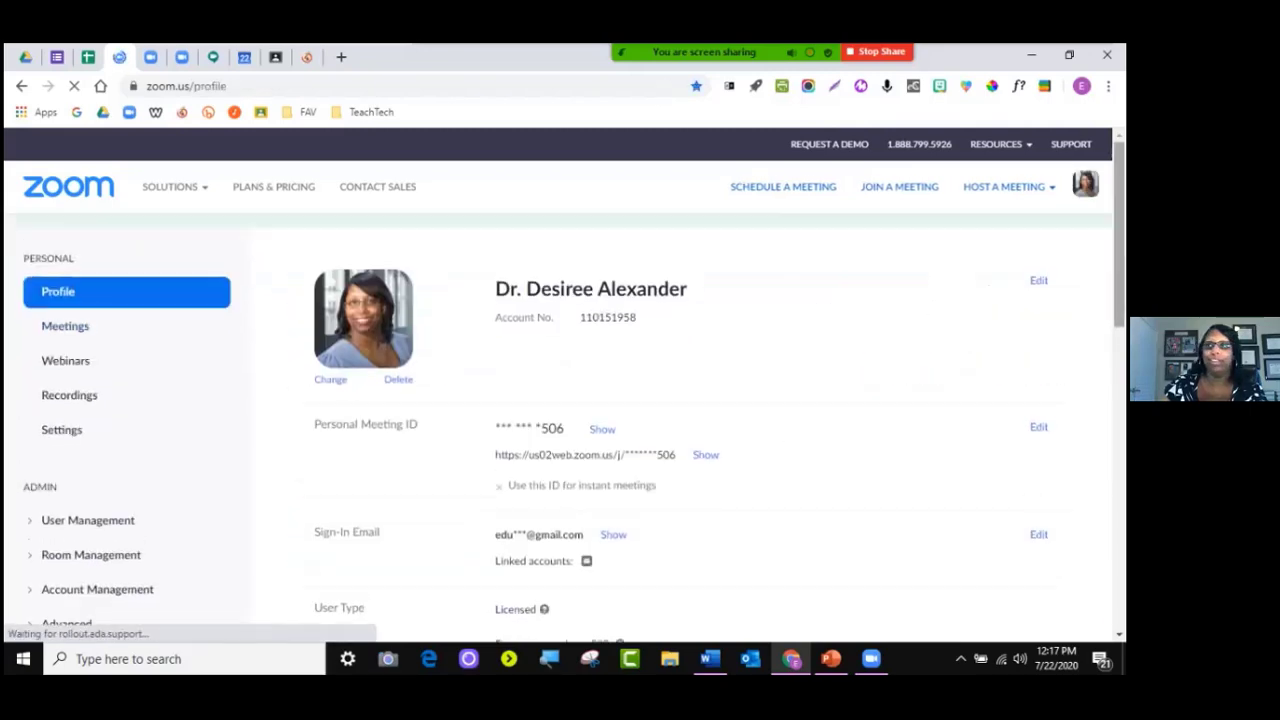
Sign out, then sign in with the second account's e-mail and its saved password
mouse_move(1085, 184)
left_click(908, 295)
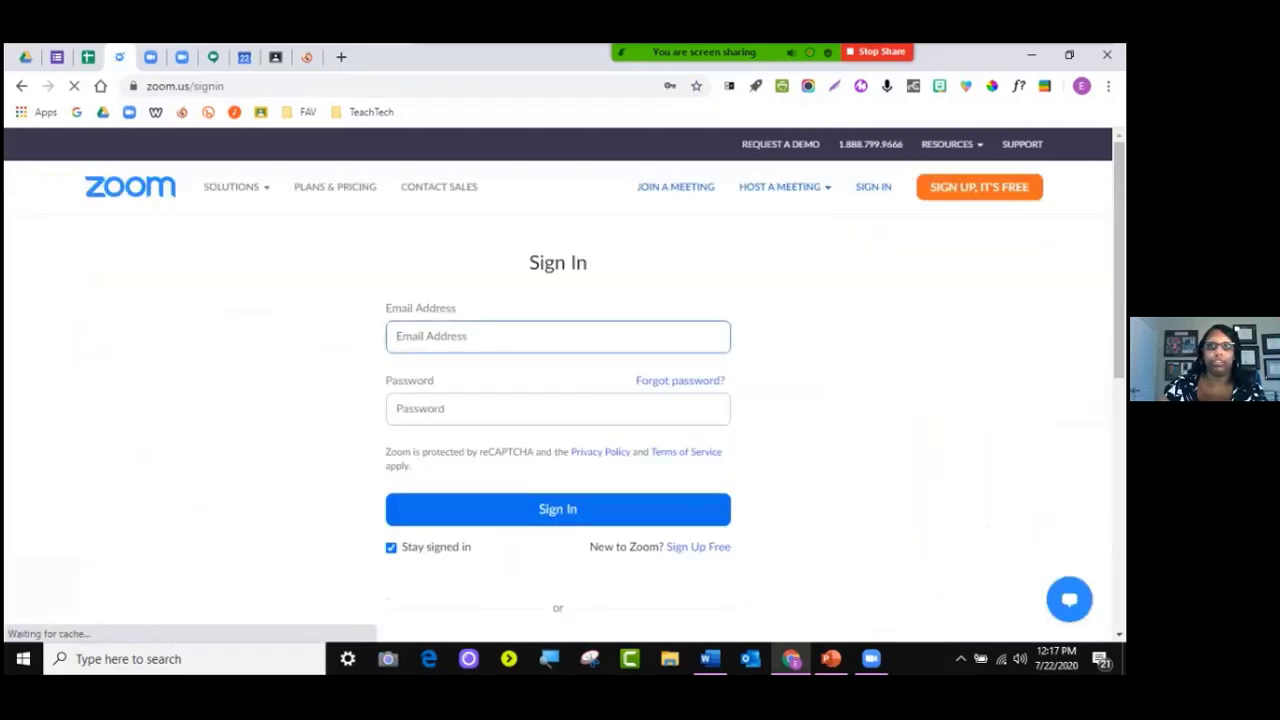
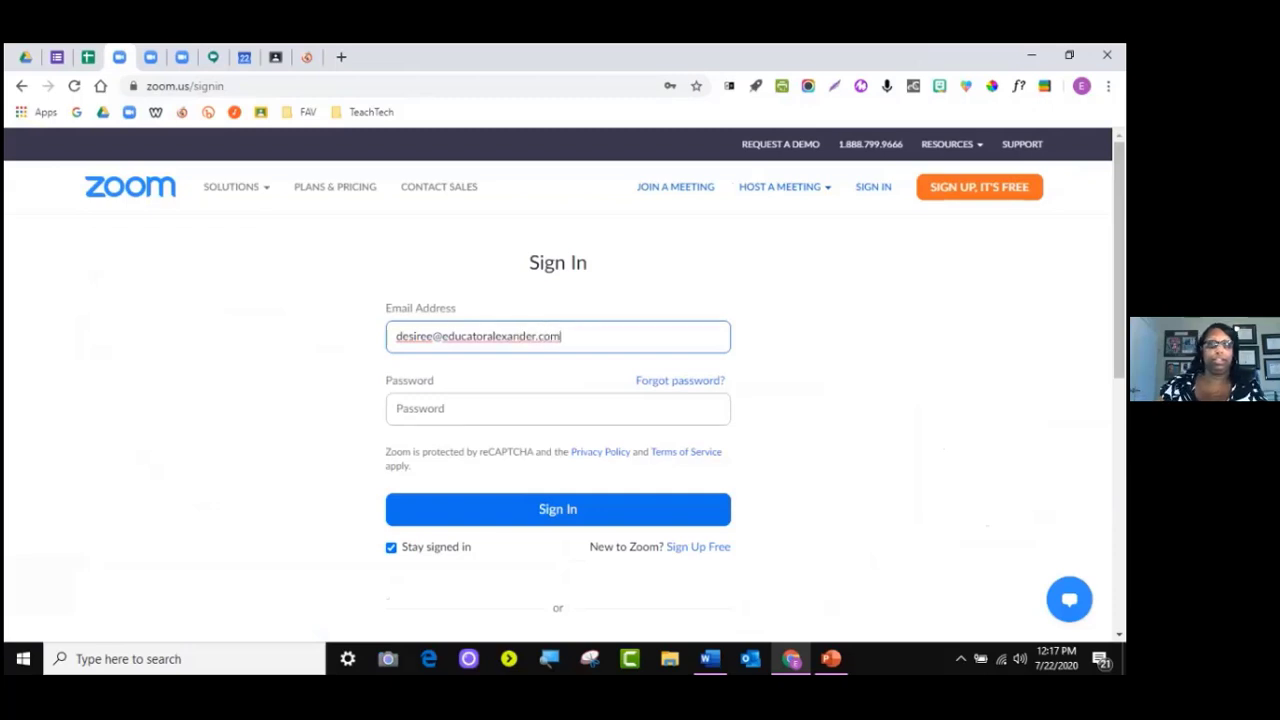
left_click(540, 409)
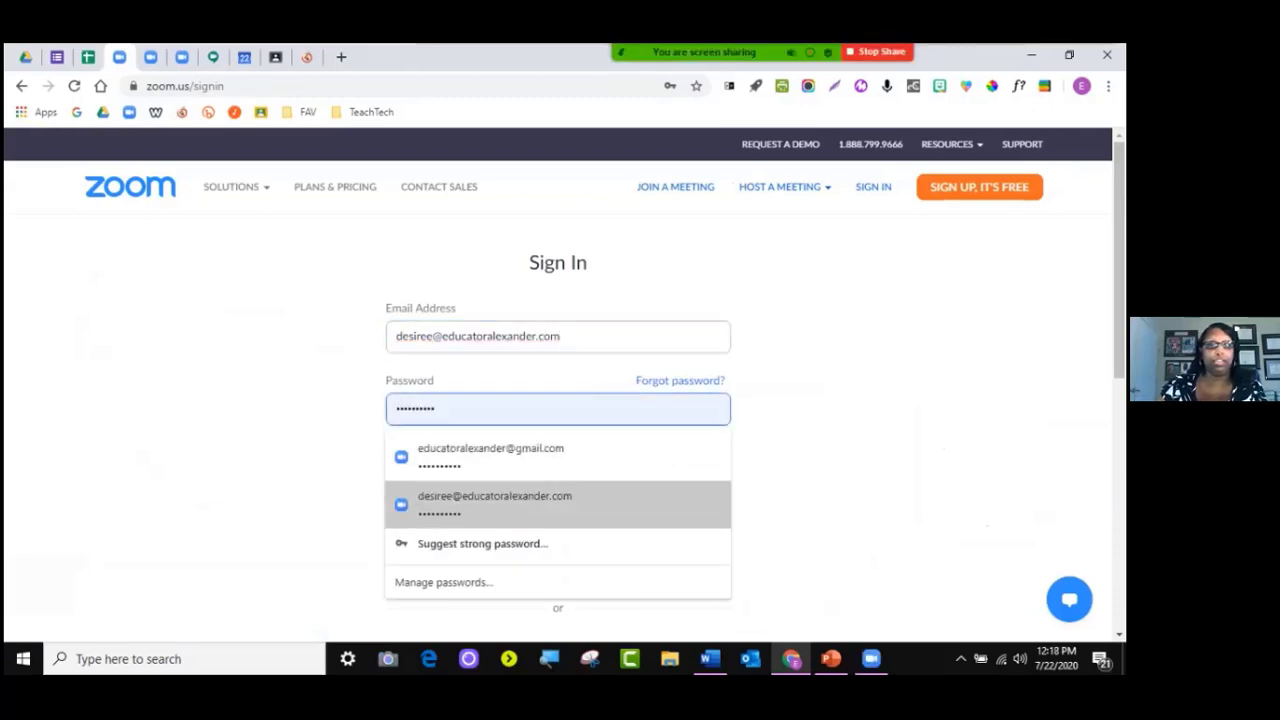
left_click(540, 505)
left_click(557, 510)
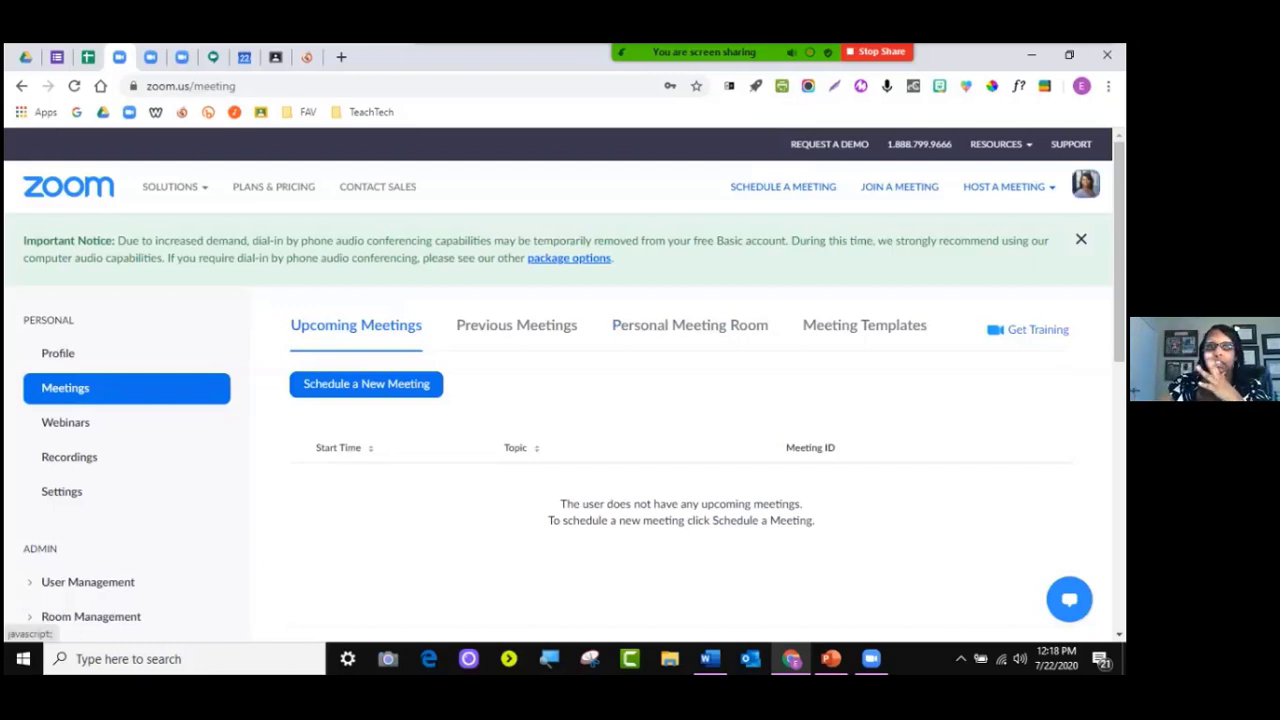
Confirm the Basic account in the avatar menu, then open its Profile page
left_click(1085, 183)
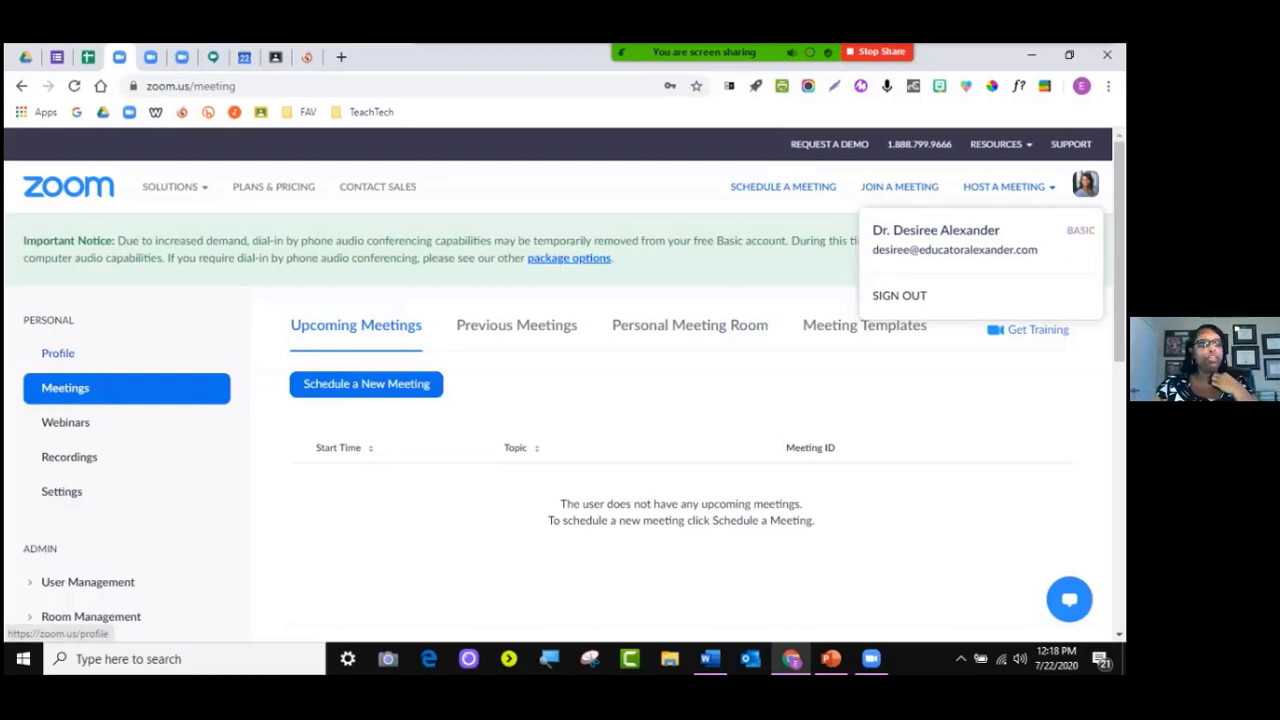
left_click(58, 353)
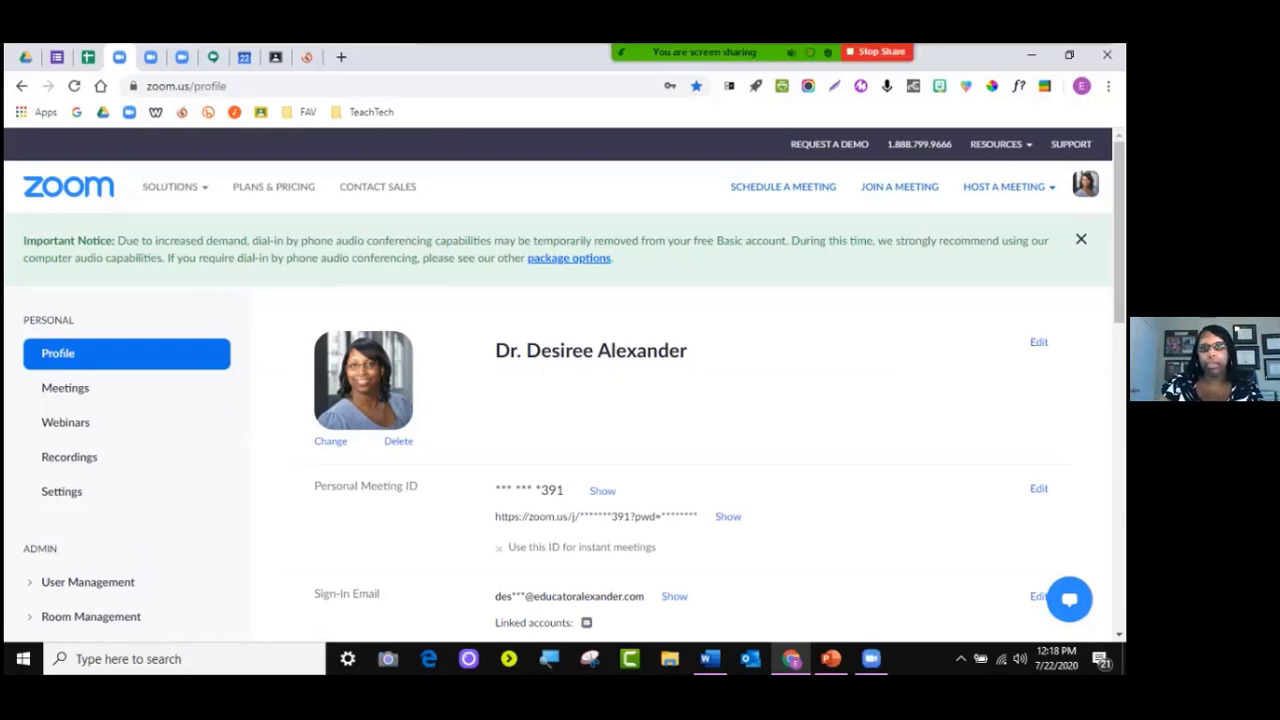
Upload the baby Groot picture in the Change Picture dialog
left_click(330, 441)
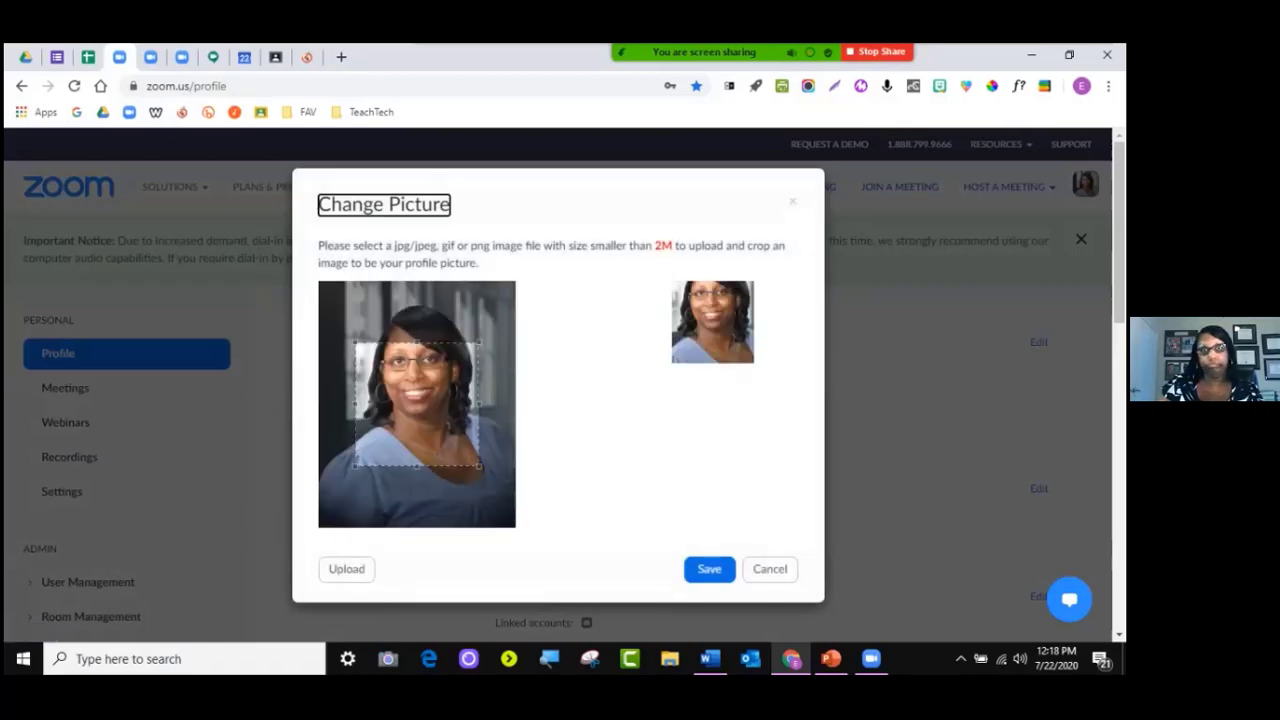
left_click(346, 569)
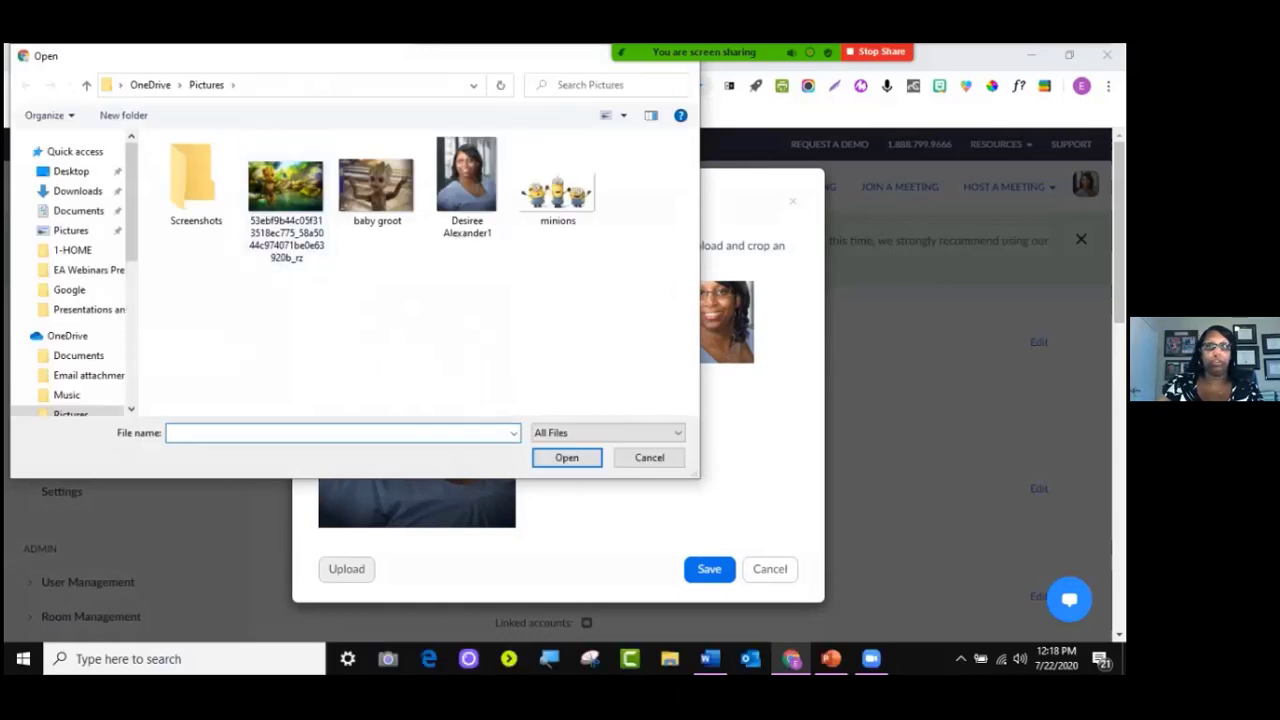
double_click(376, 185)
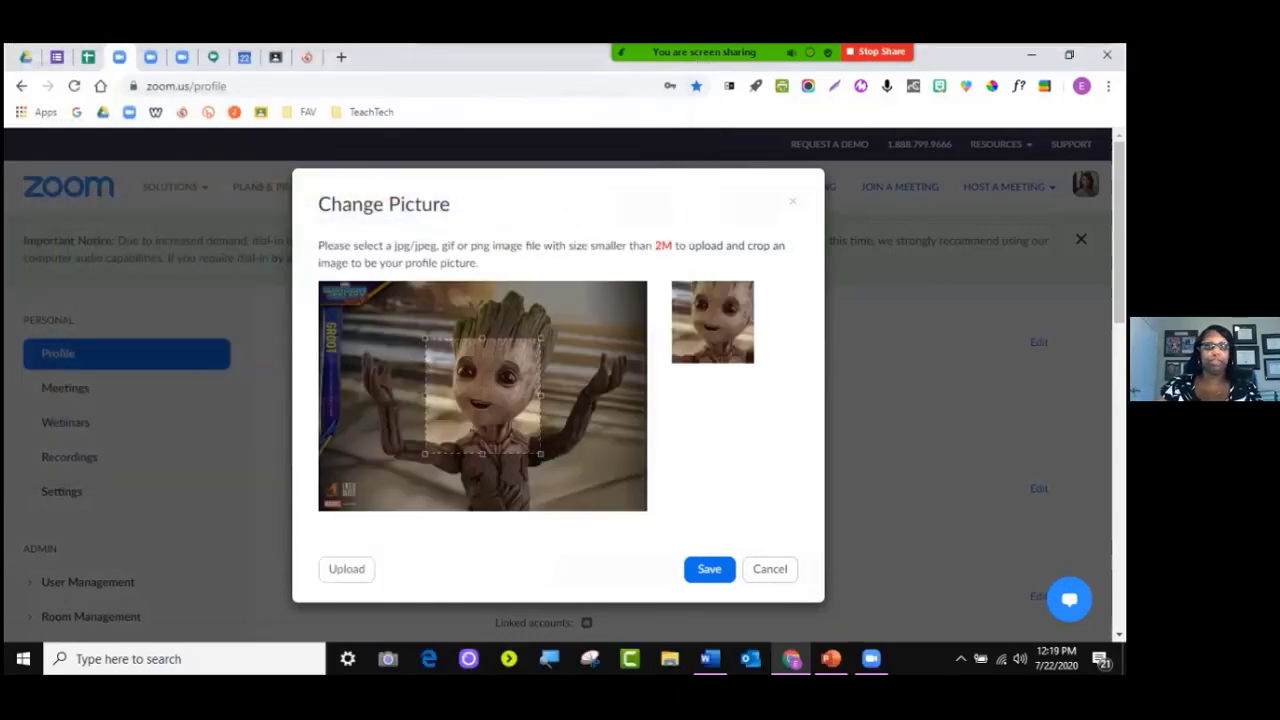
Adjust the crop box to center on Groot and save the new profile picture
left_click_drag(425, 337, 368, 281)
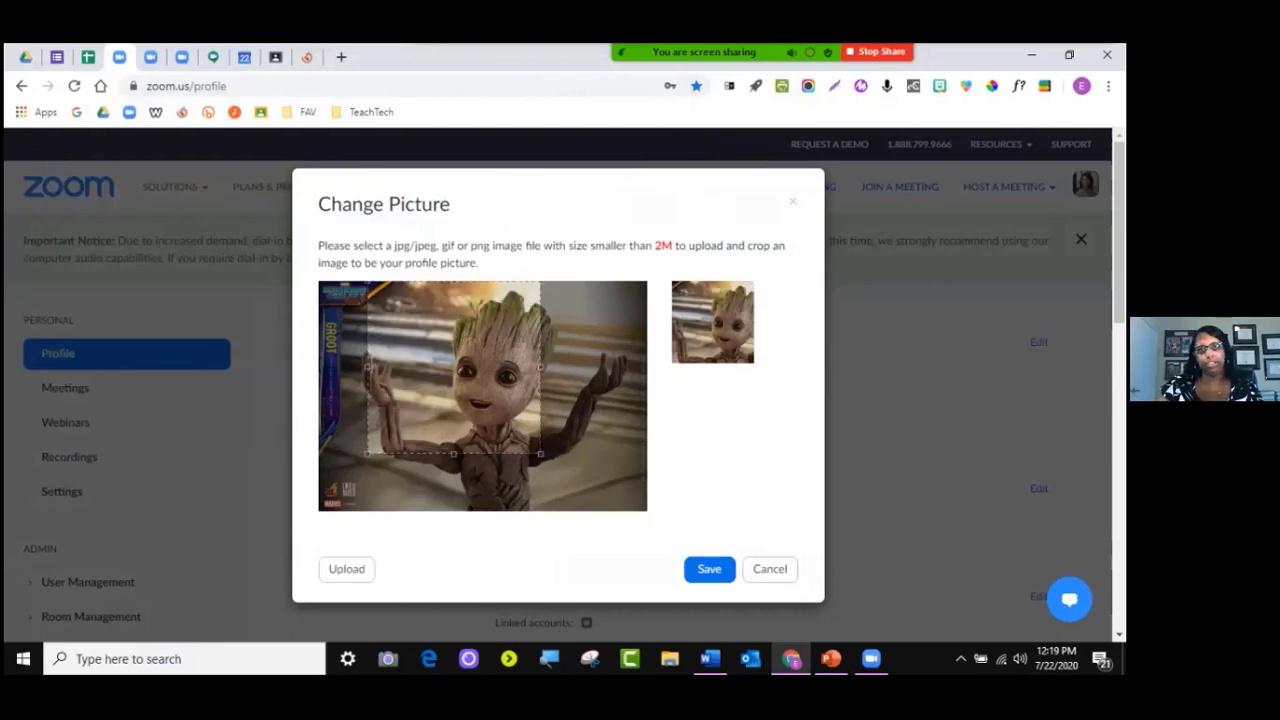
left_click_drag(541, 458, 596, 511)
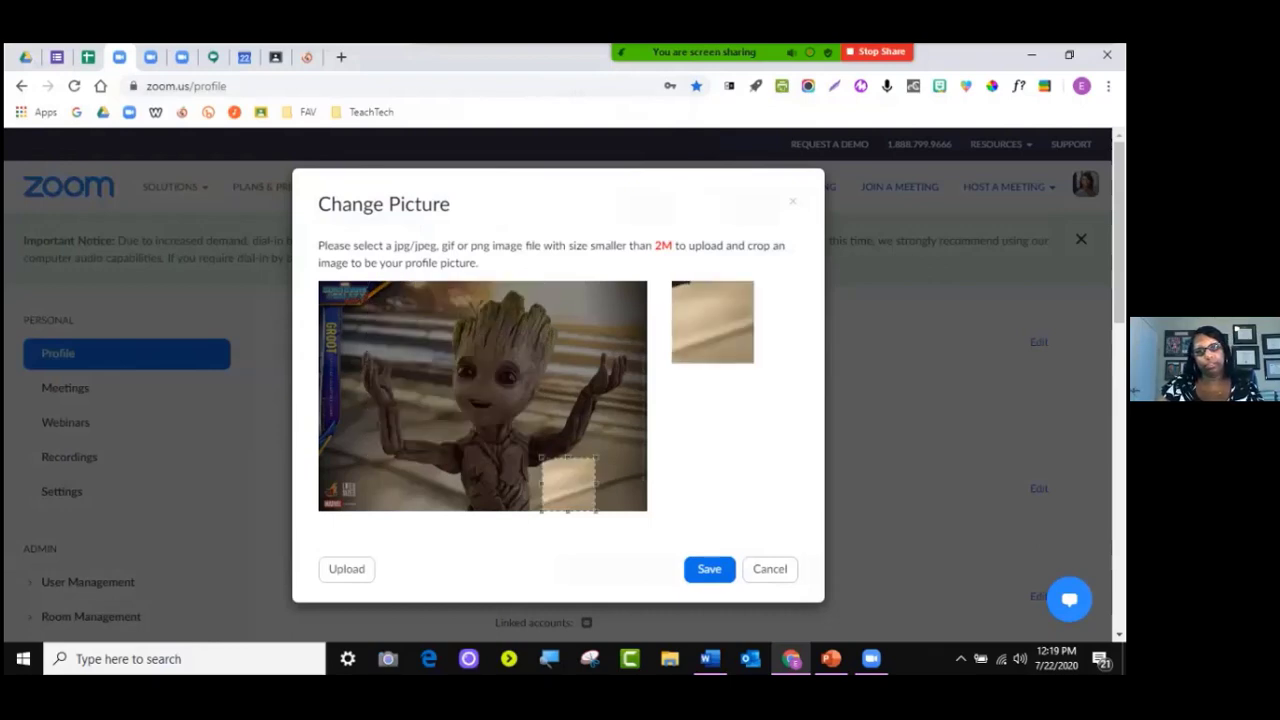
left_click(604, 500)
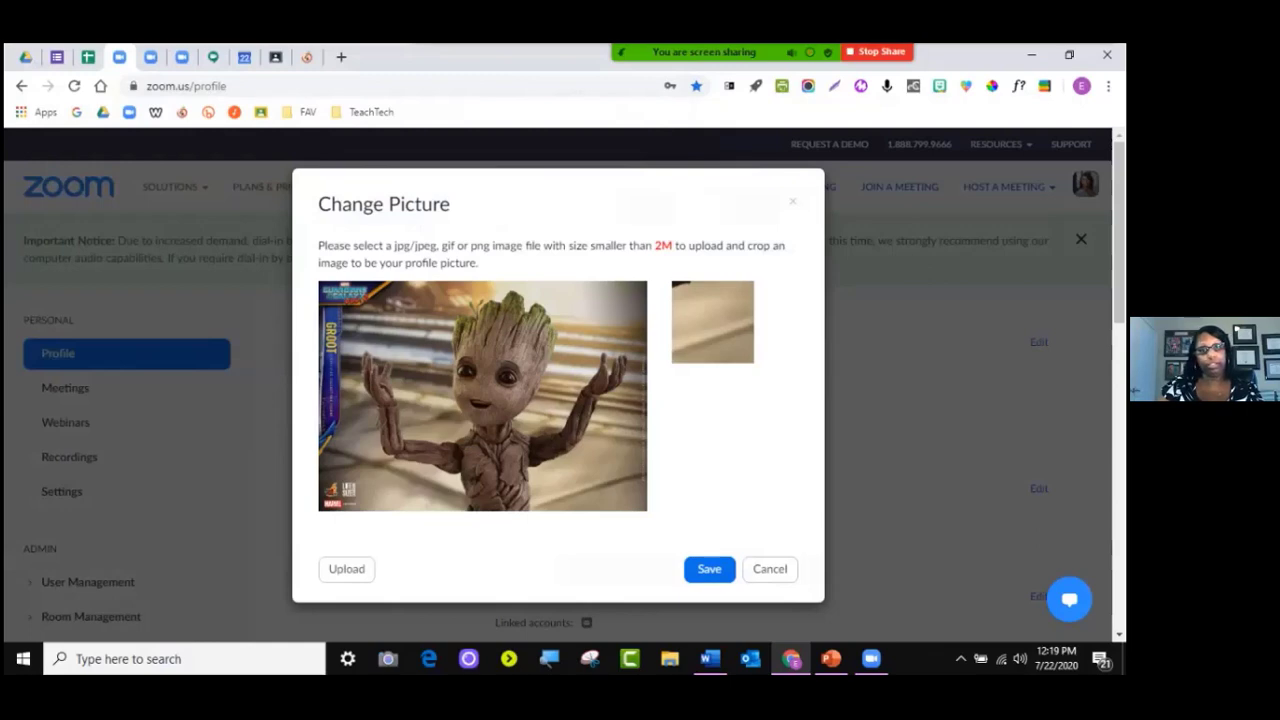
left_click_drag(328, 288, 551, 511)
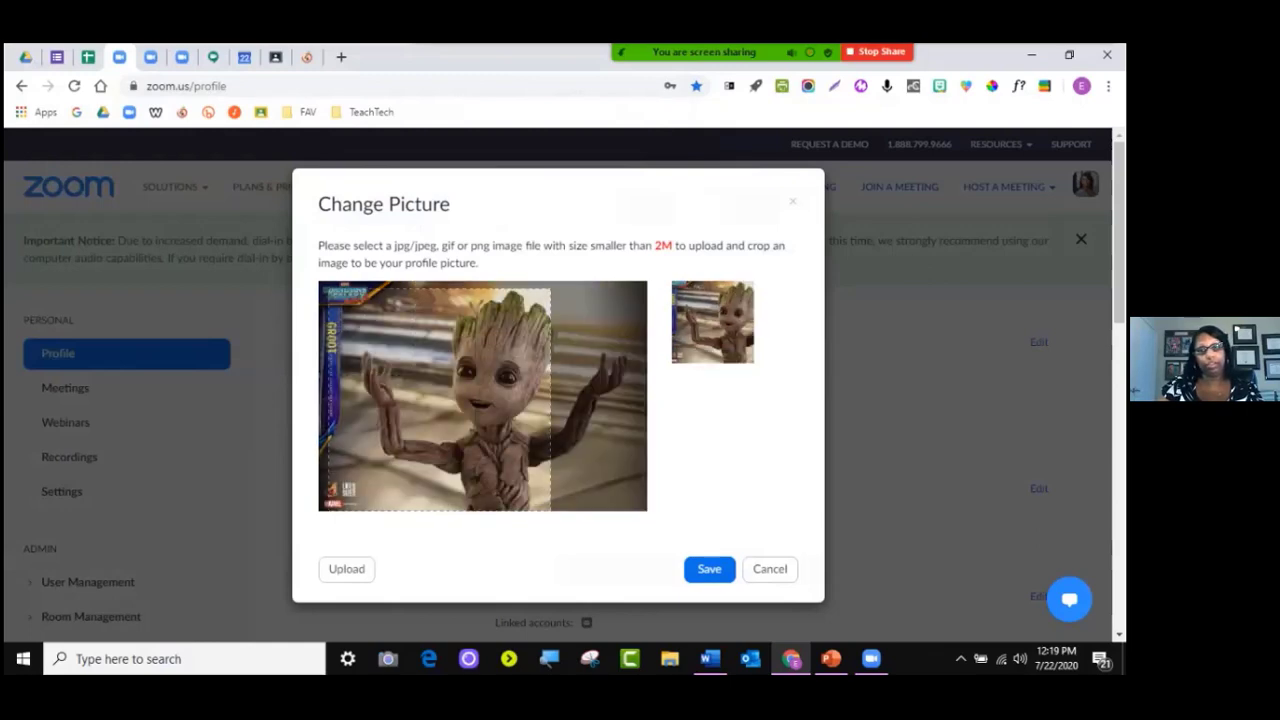
left_click_drag(440, 400, 493, 394)
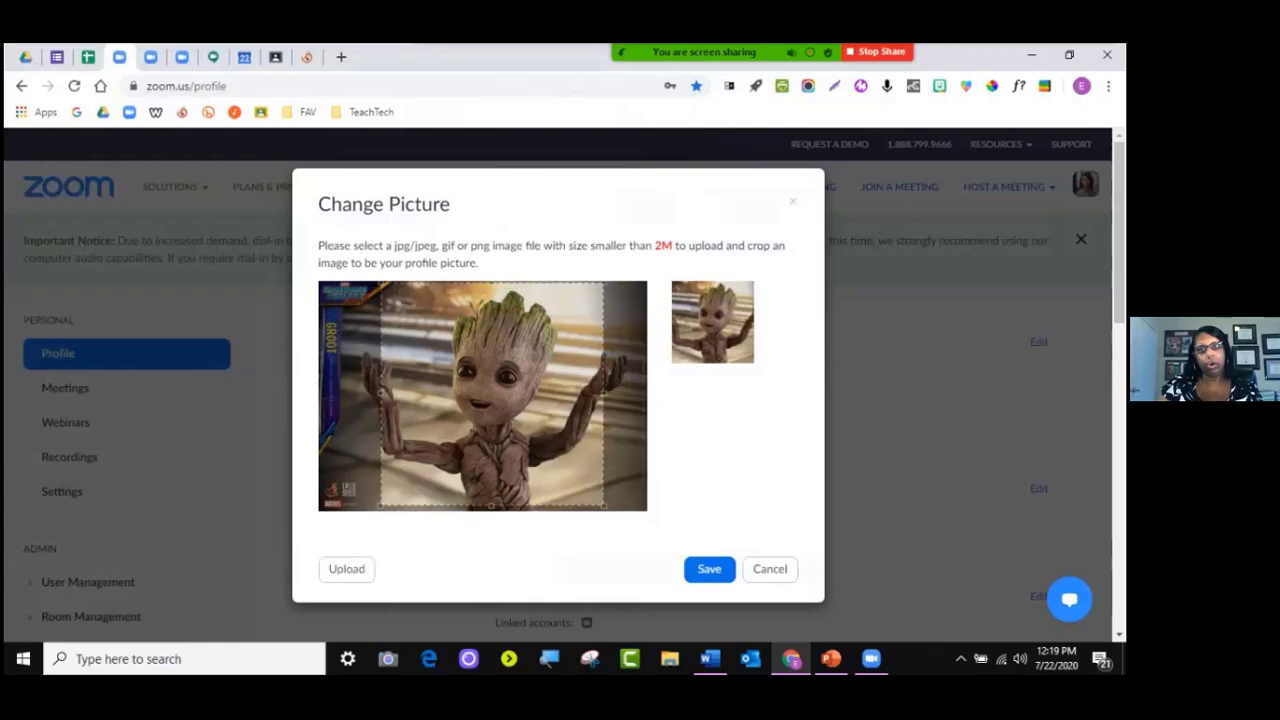
left_click_drag(604, 506, 610, 512)
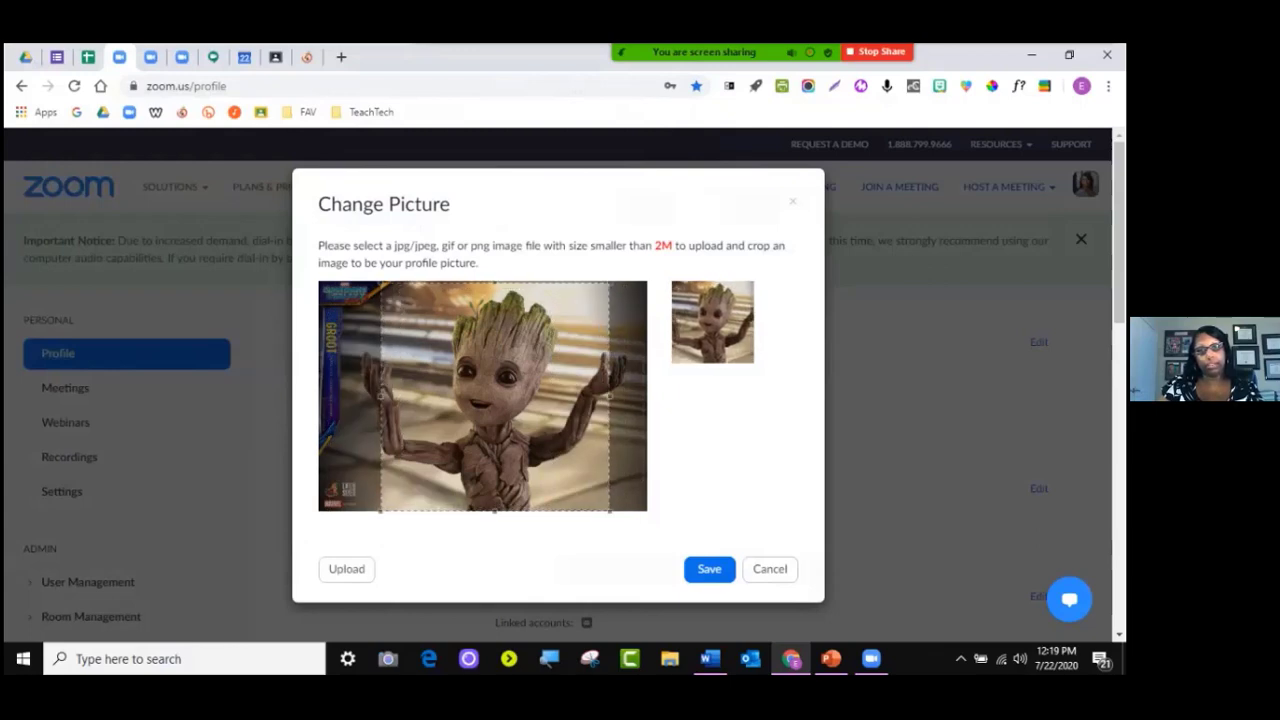
left_click_drag(495, 396, 493, 395)
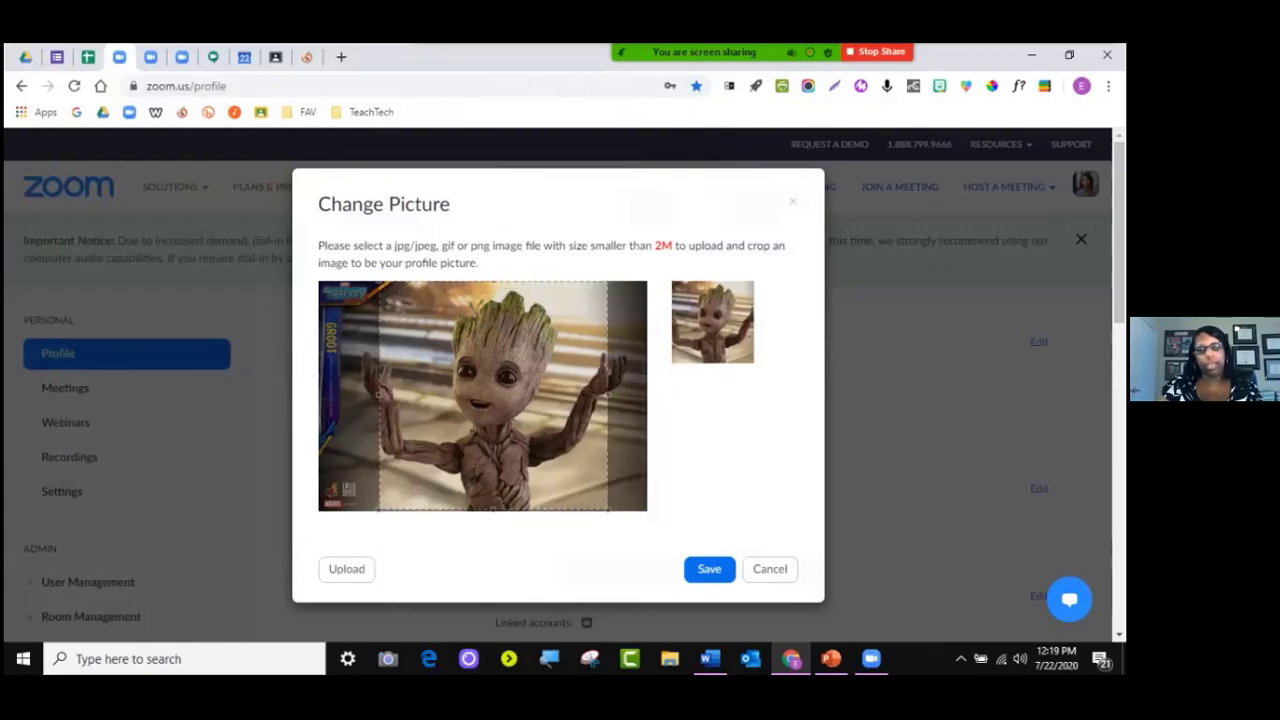
left_click(709, 568)
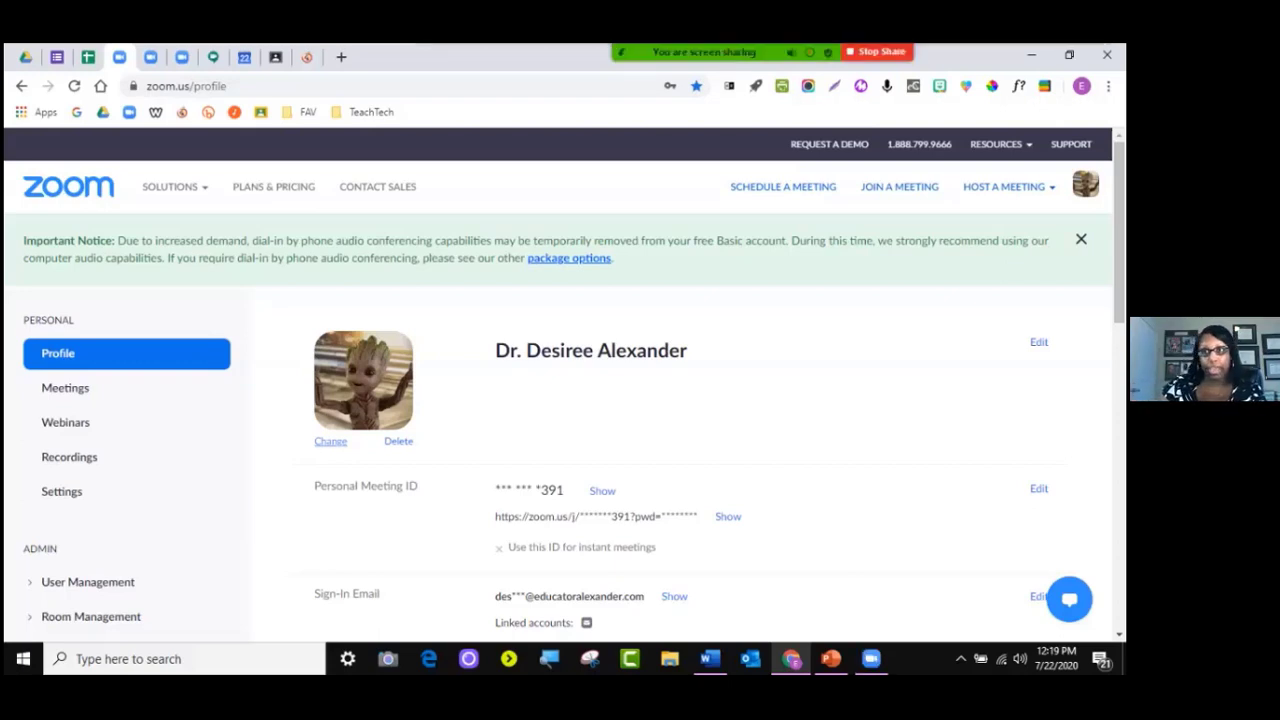
left_click(1039, 342)
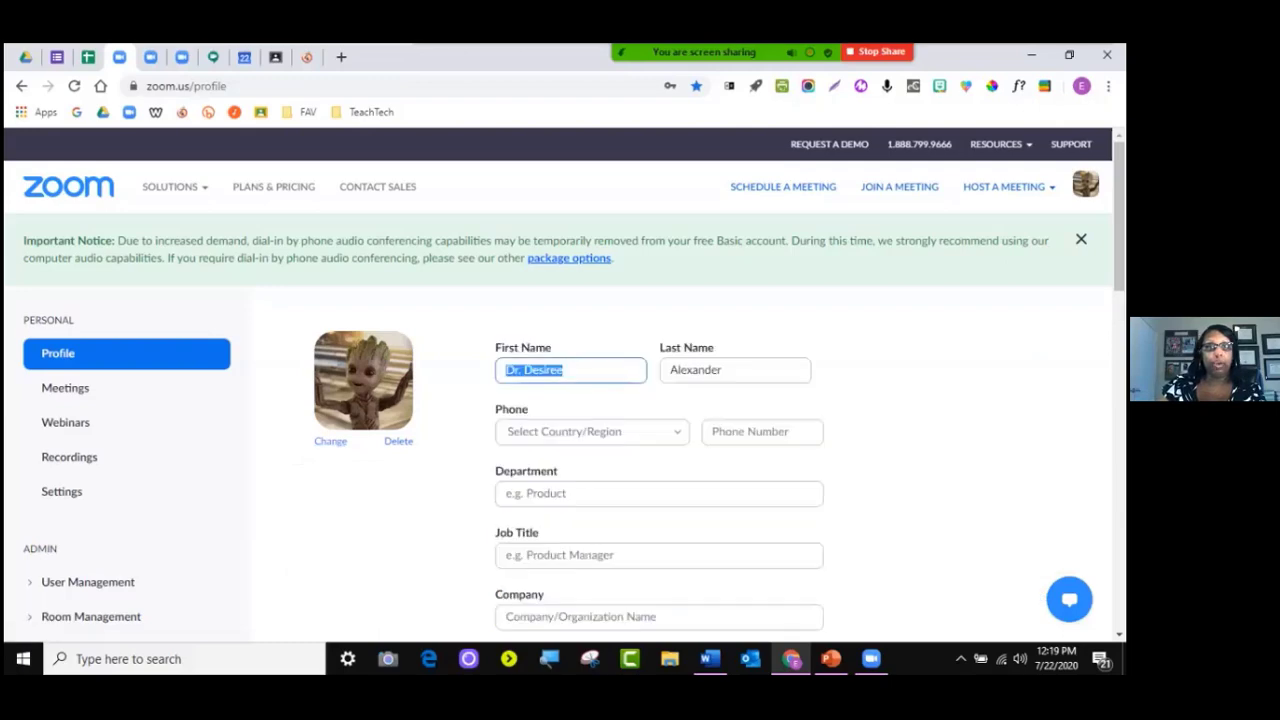
scroll(560, 400, "down", 5)
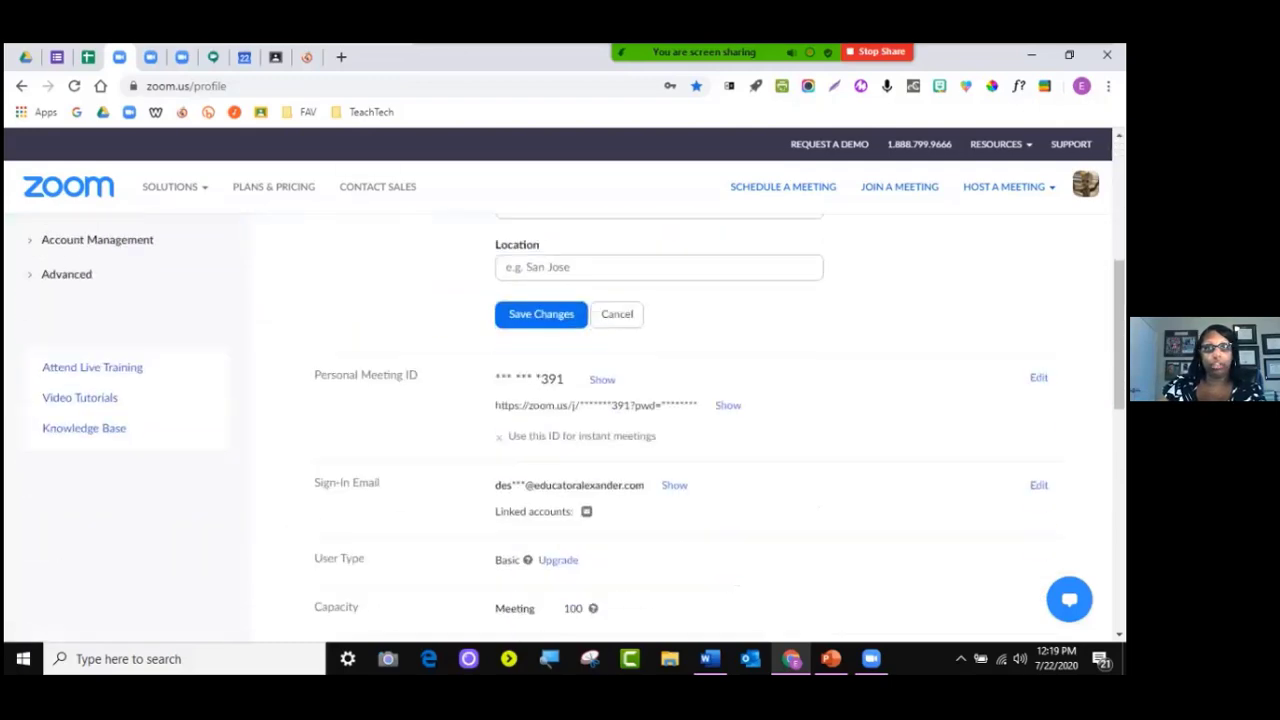
scroll(560, 400, "up", 5)
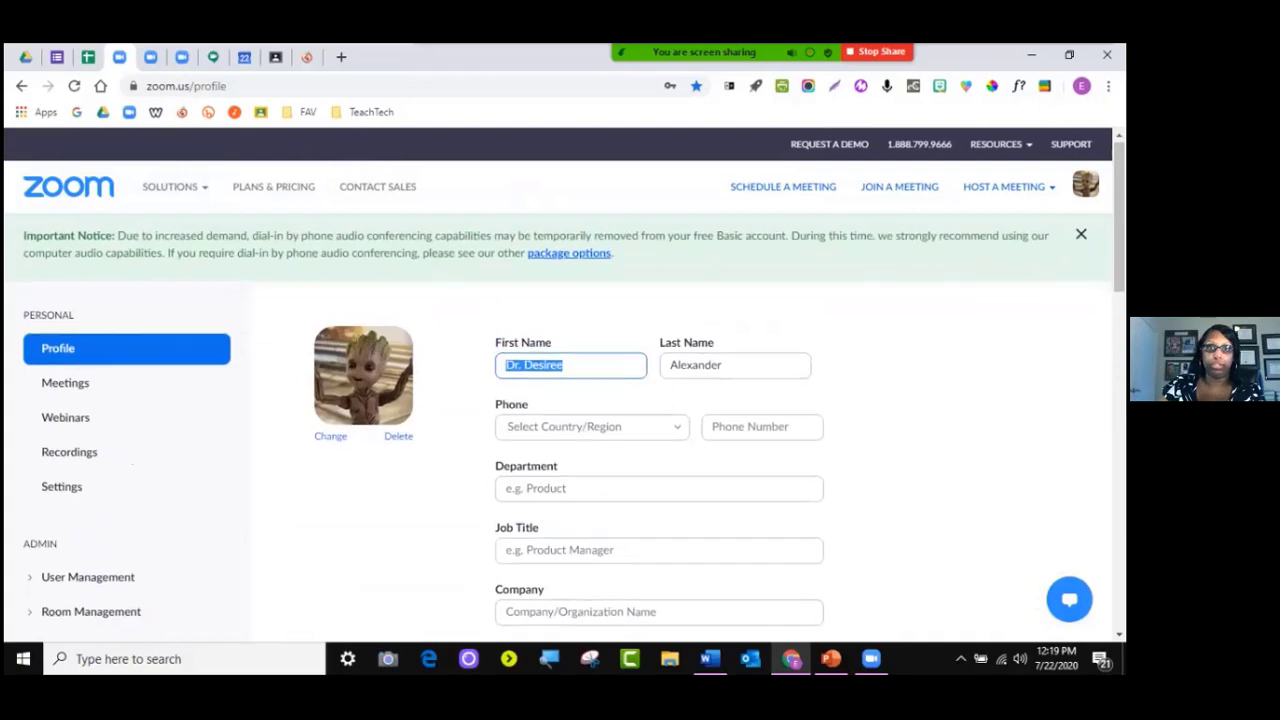
scroll(620, 500, "down", 2)
left_click(617, 561)
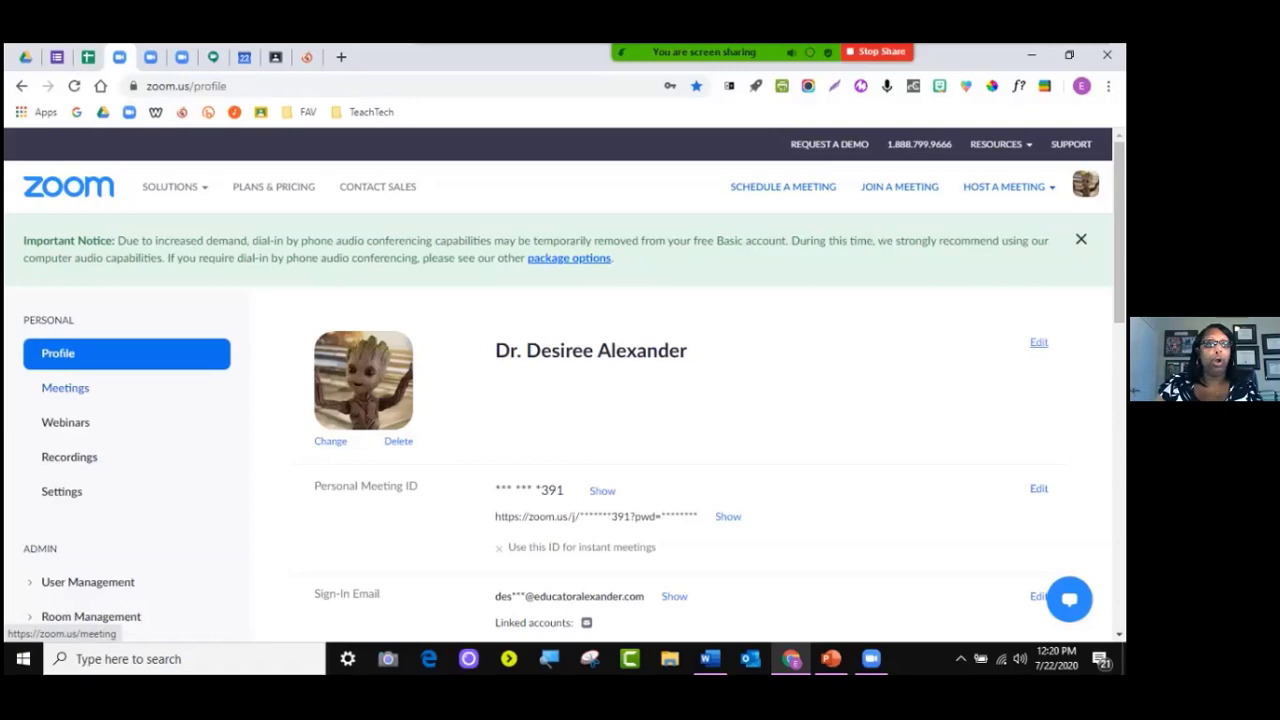
Scroll the Profile page, then go to Meetings, where the Upcoming Meetings list is empty
scroll(640, 400, "down", 10)
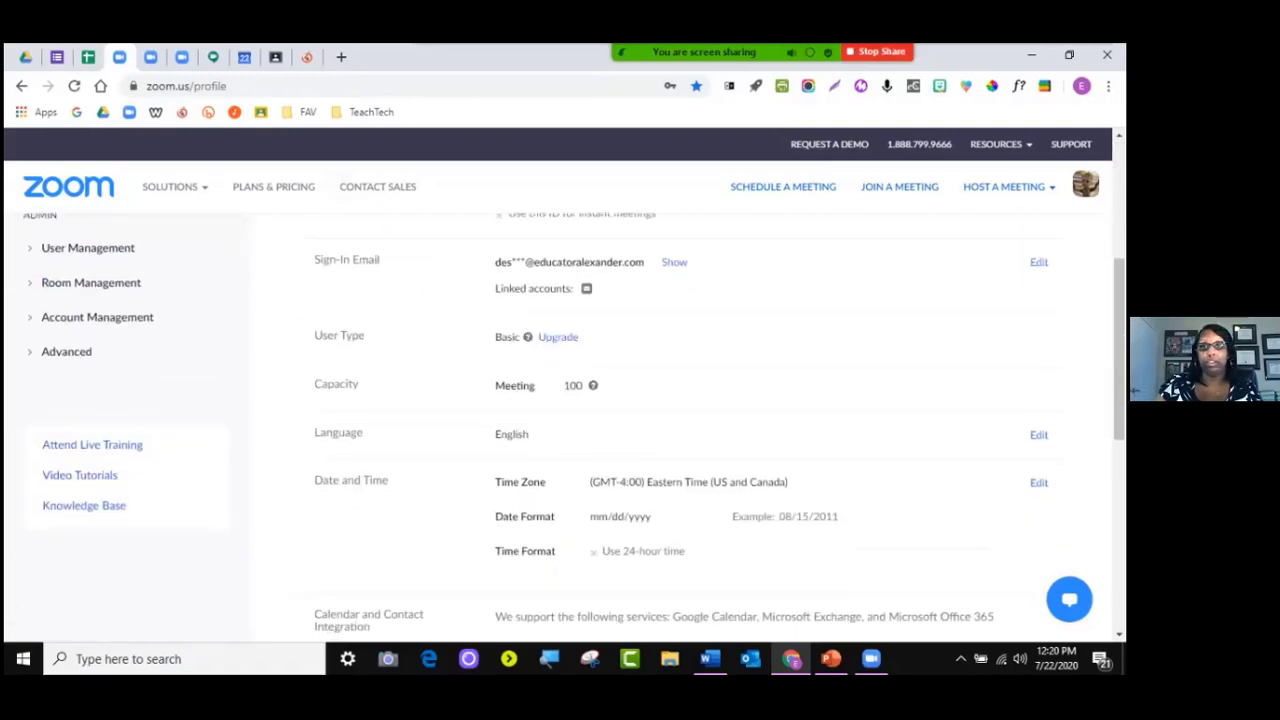
scroll(640, 400, "up", 10)
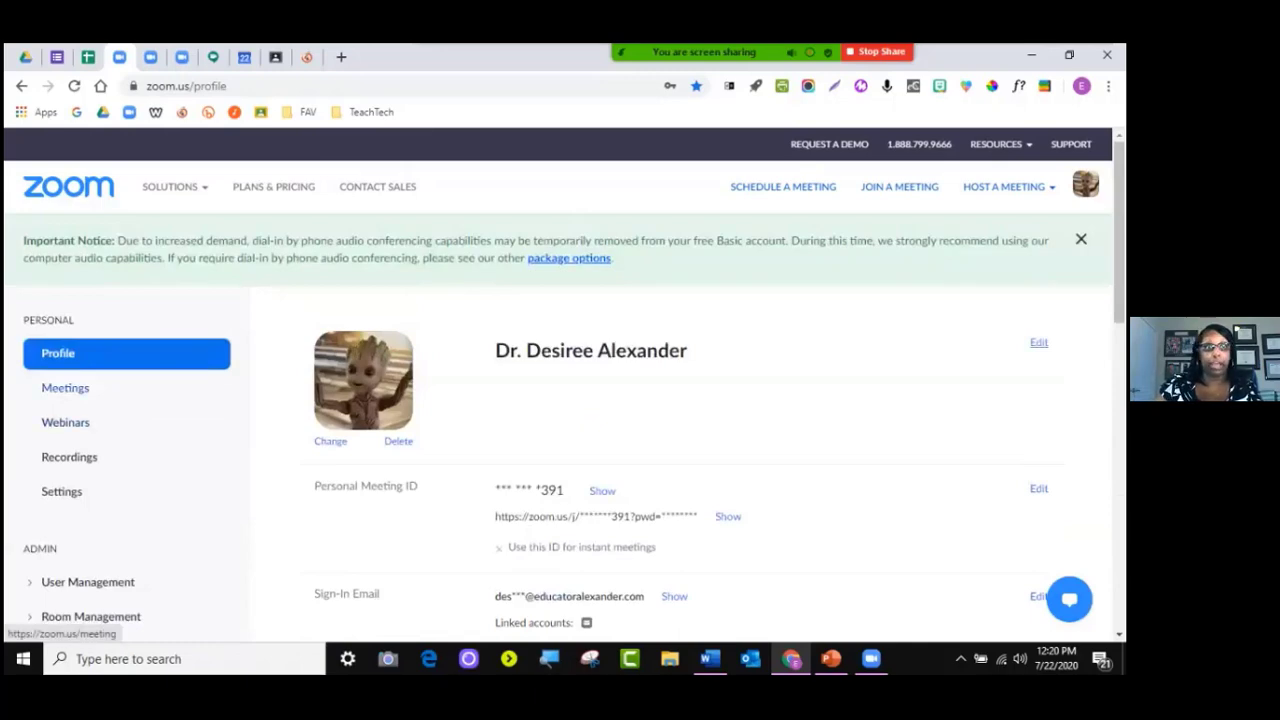
left_click(65, 387)
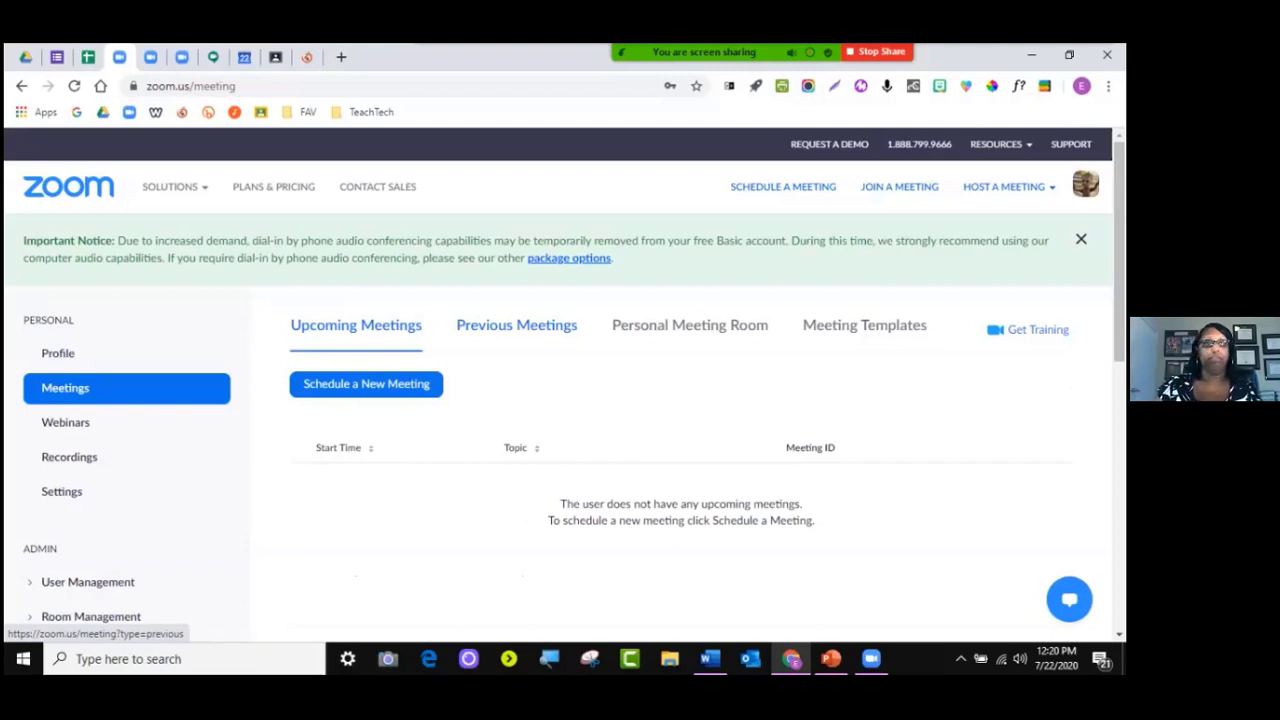
Open the Webinars page, which explains webinars require a paid plan add-on
left_click(65, 422)
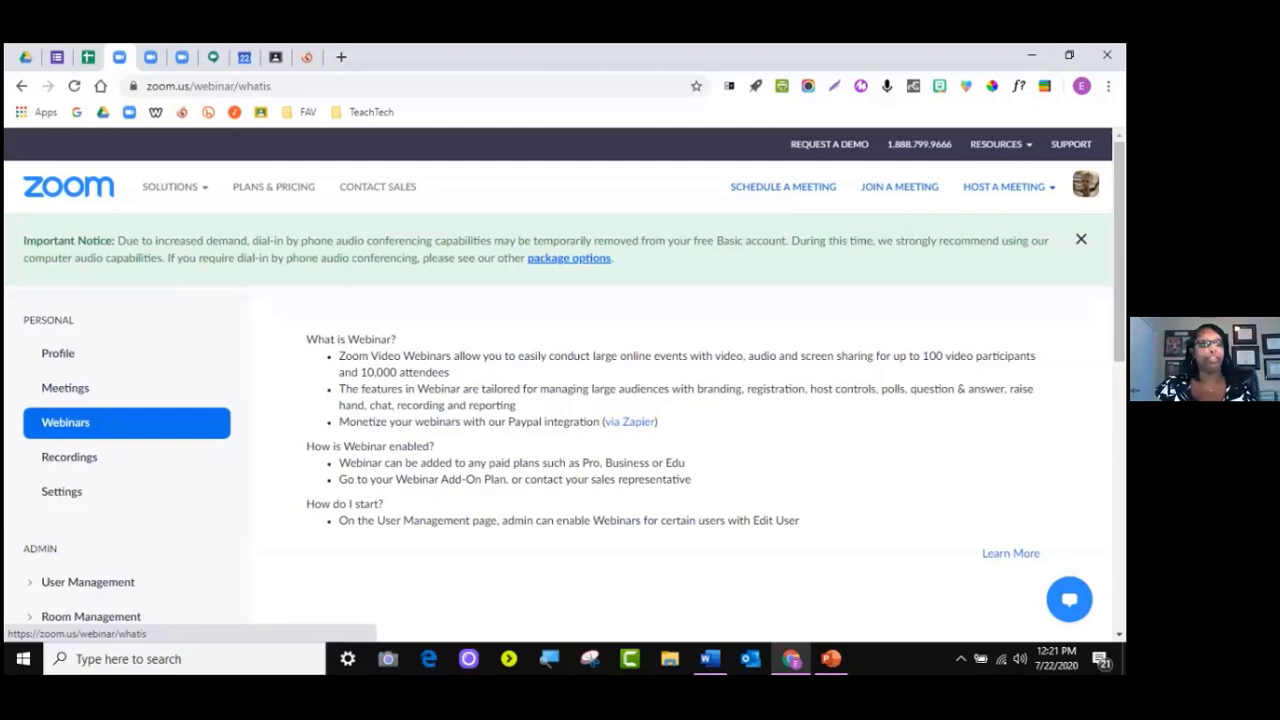
Open Recordings to view the Cloud Recordings paid-subscriber notice and the Local Recordings tab
left_click(69, 457)
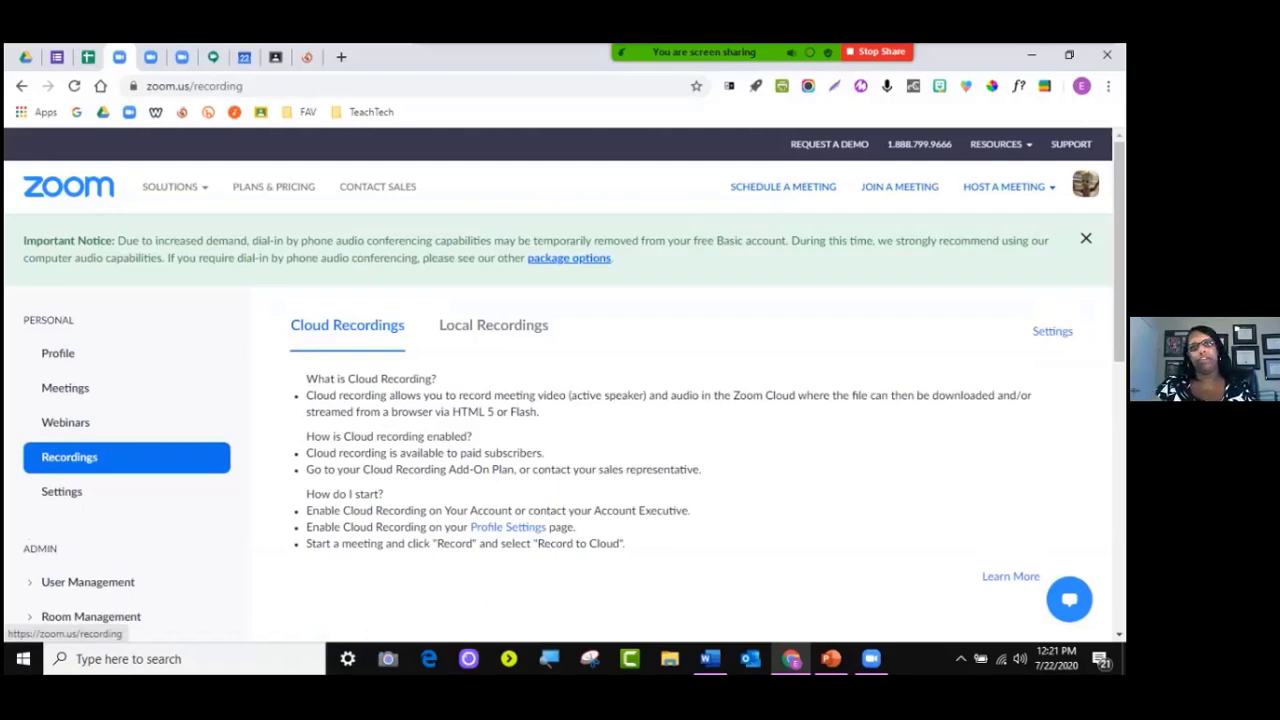
left_click(493, 325)
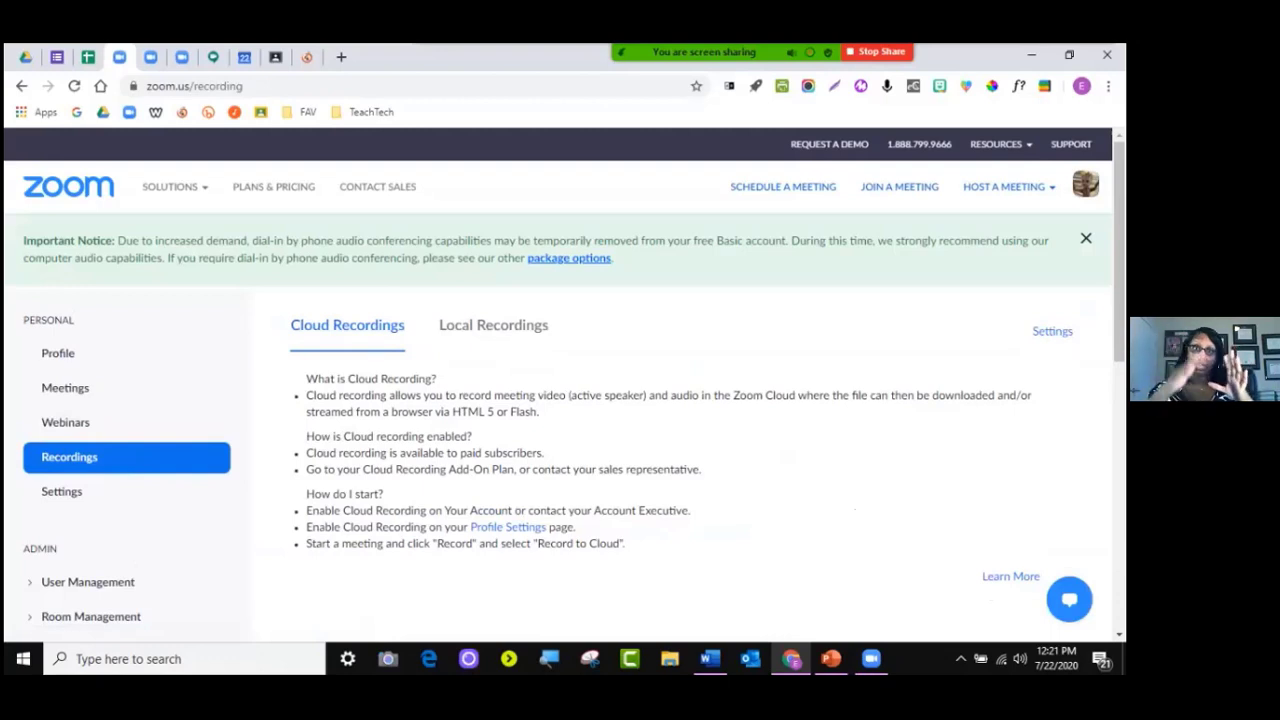
Scroll the Local Recordings table, then open Settings on the Meeting tab with Waiting Room on
left_click(493, 325)
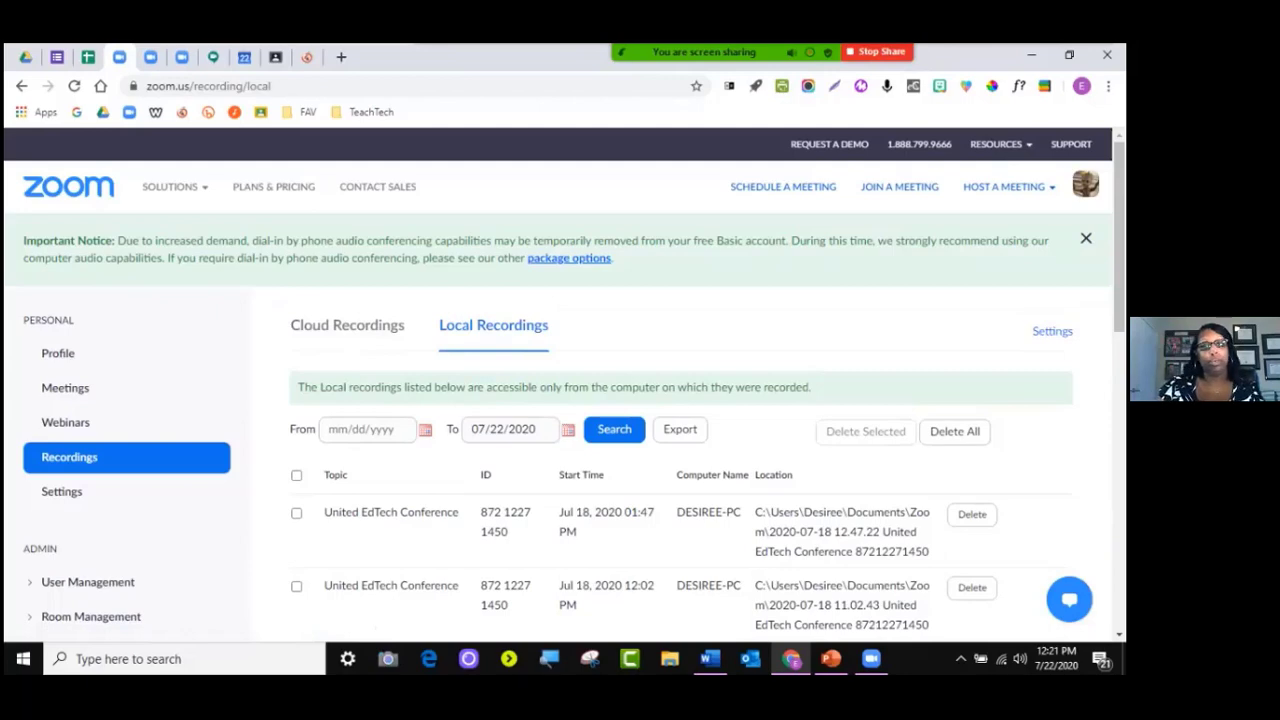
scroll(640, 420, "down", 3)
scroll(640, 420, "up", 3)
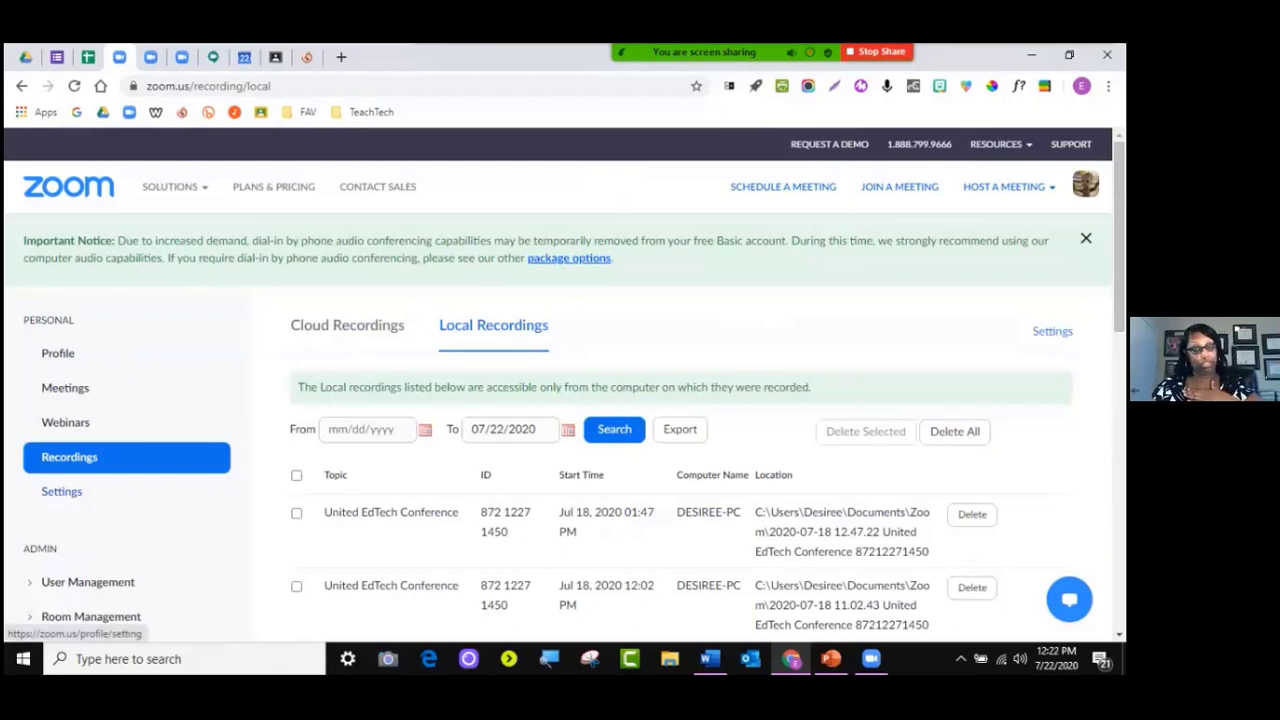
left_click(61, 491)
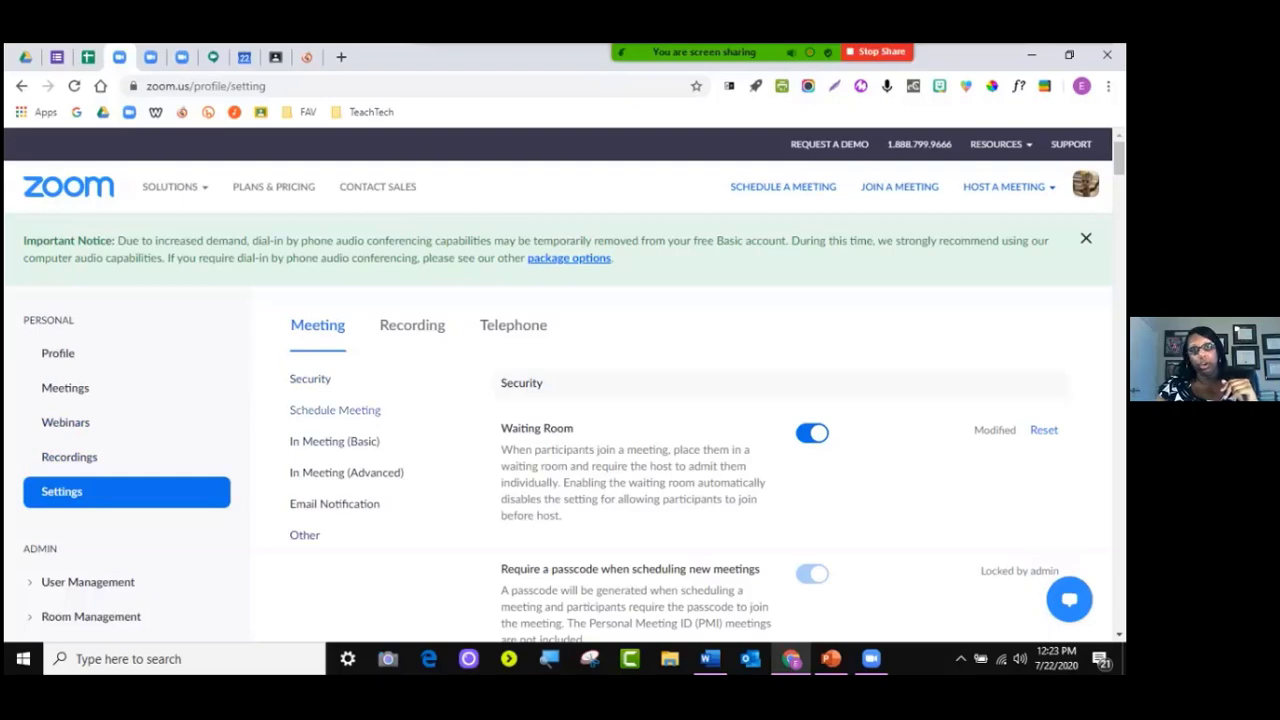
left_click(334, 441)
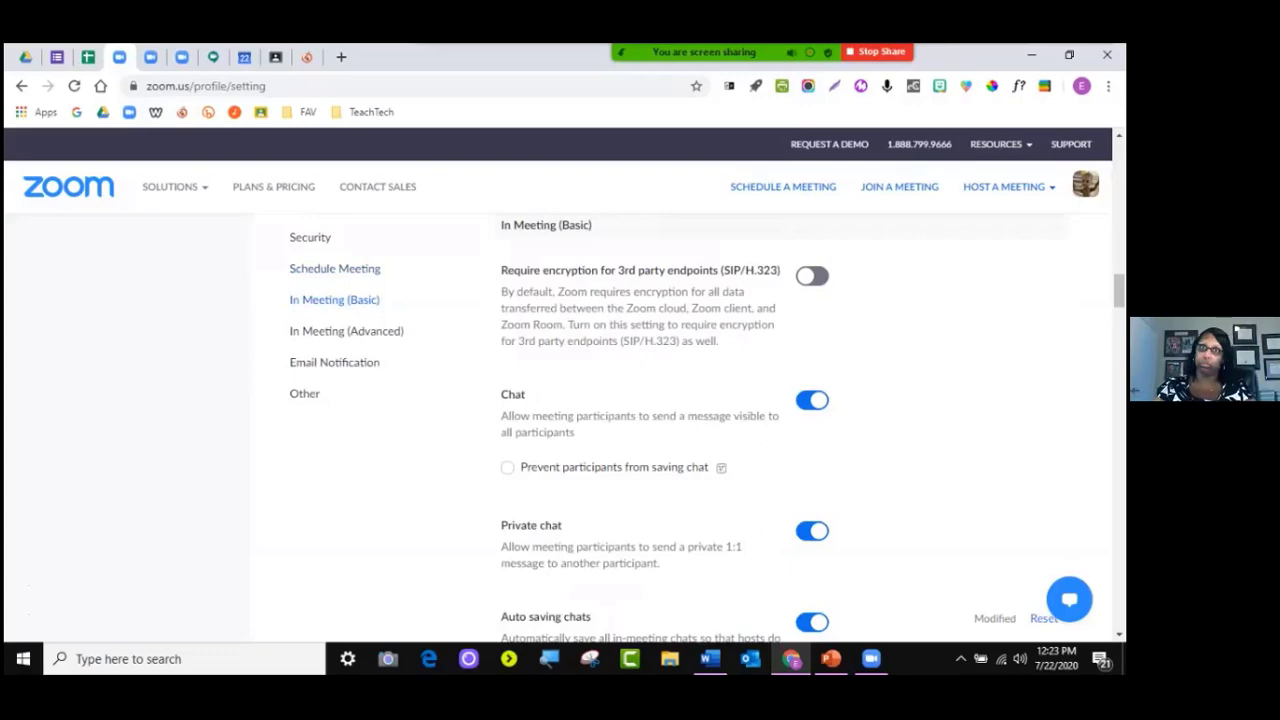
scroll(640, 430, "up", 10)
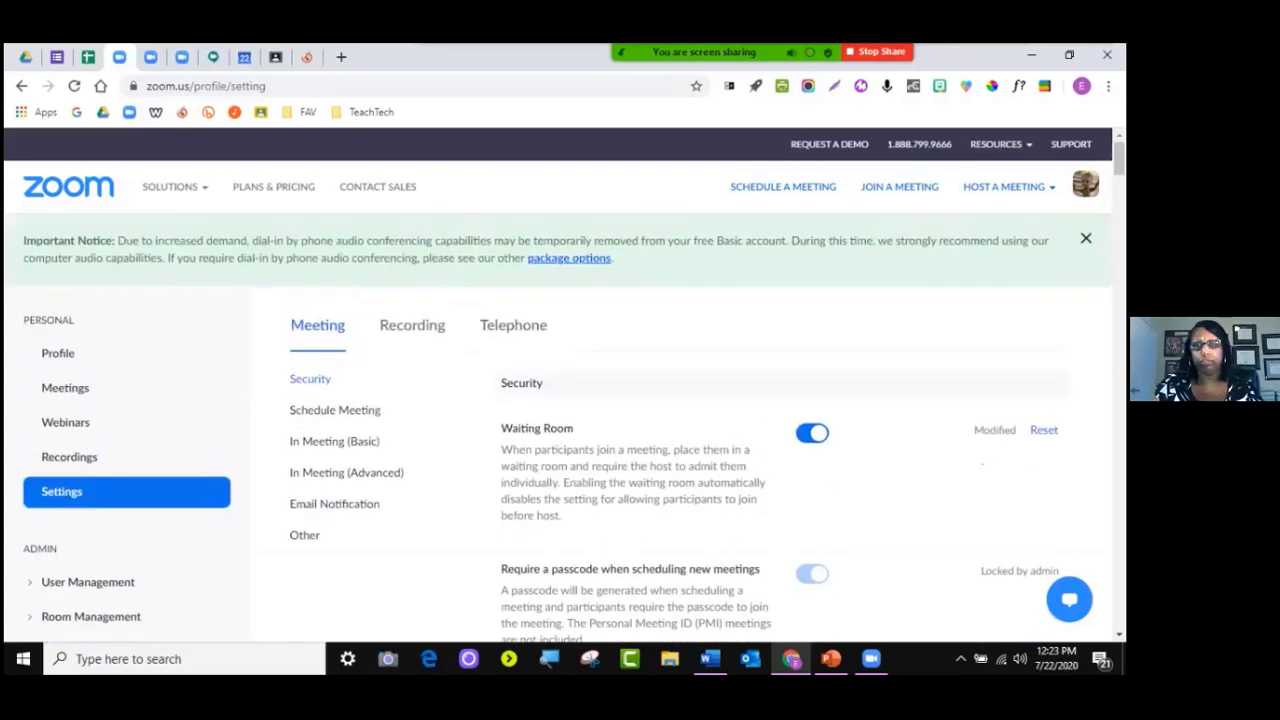
scroll(640, 430, "down", 1)
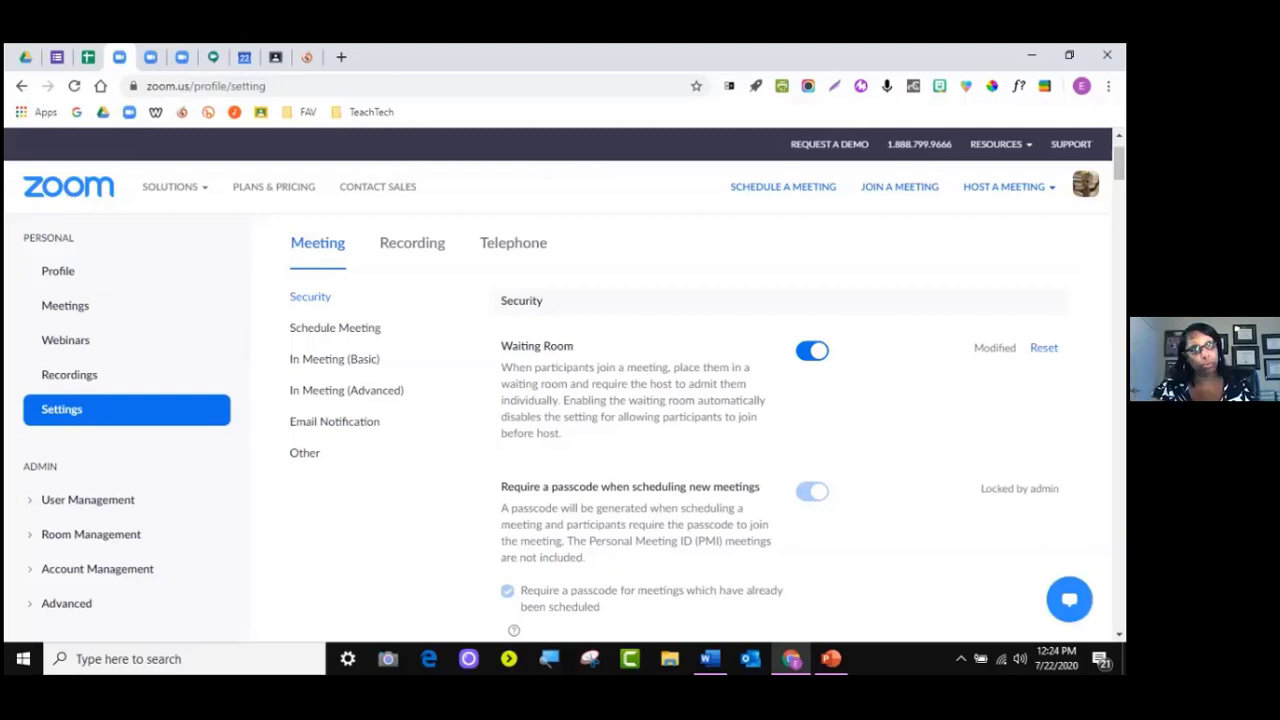
mouse_move(174, 187)
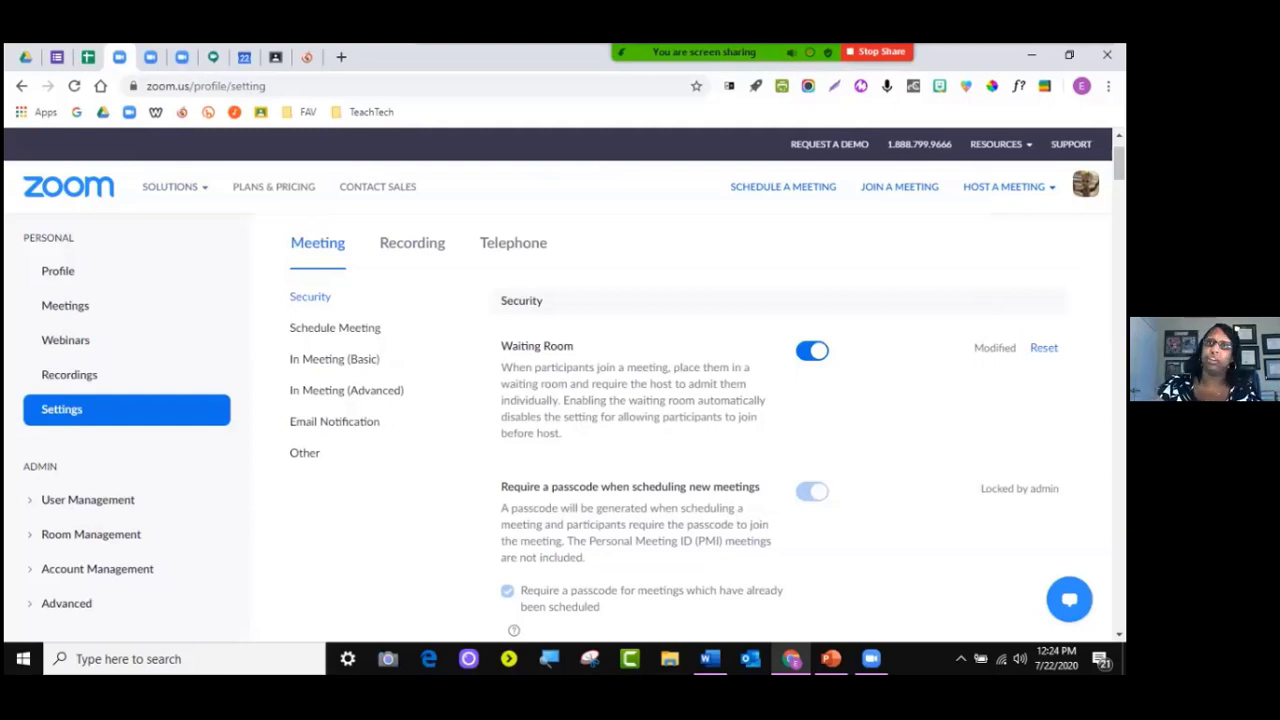
scroll(640, 430, "down", 3)
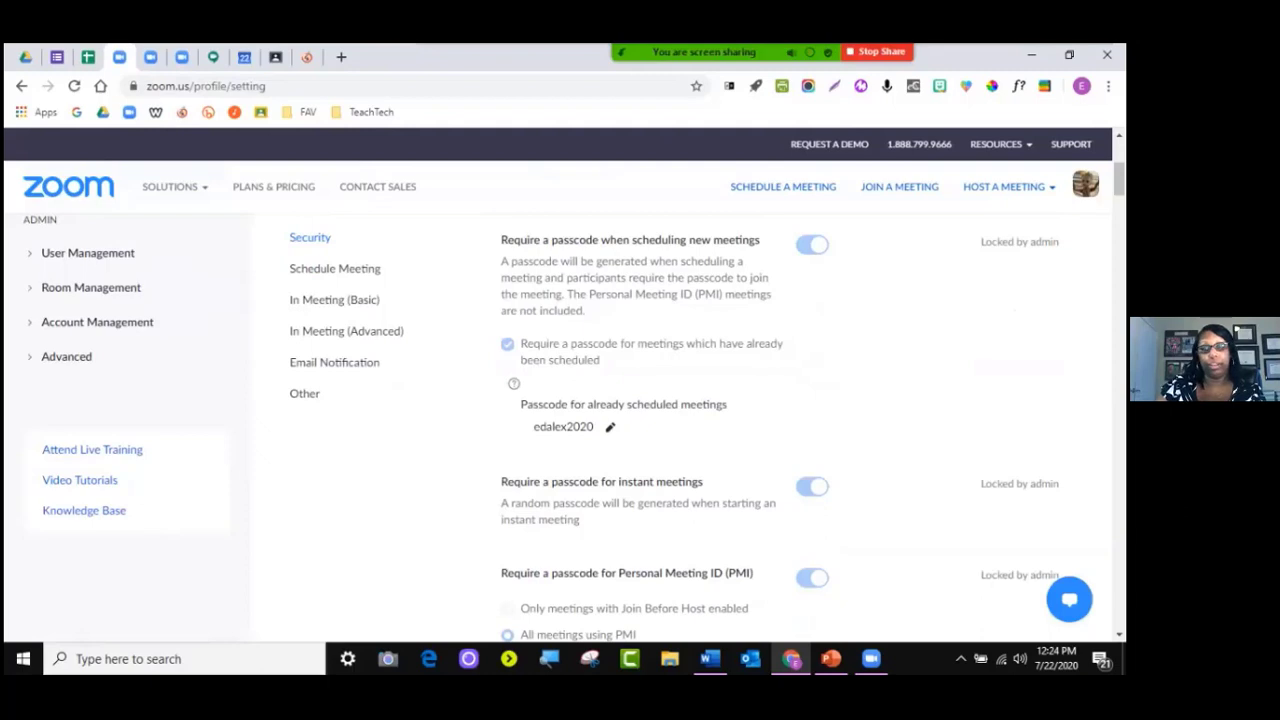
scroll(640, 430, "up", 2)
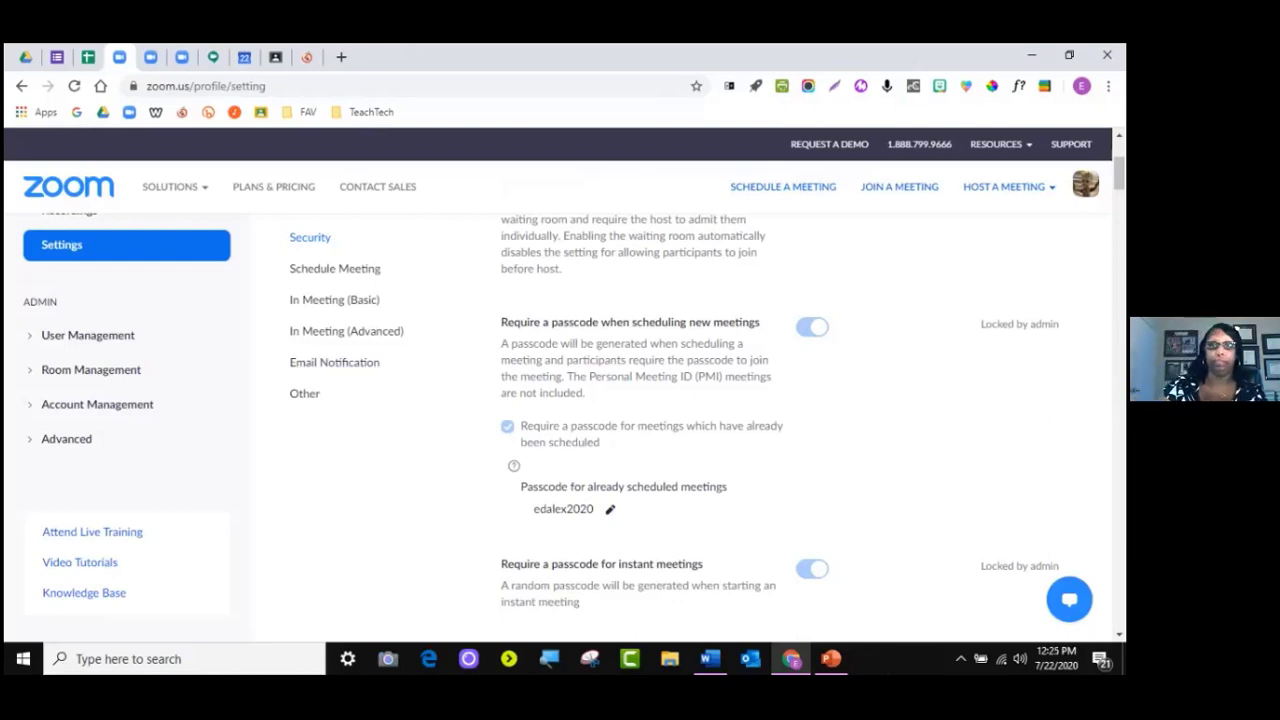
scroll(680, 430, "down", 5)
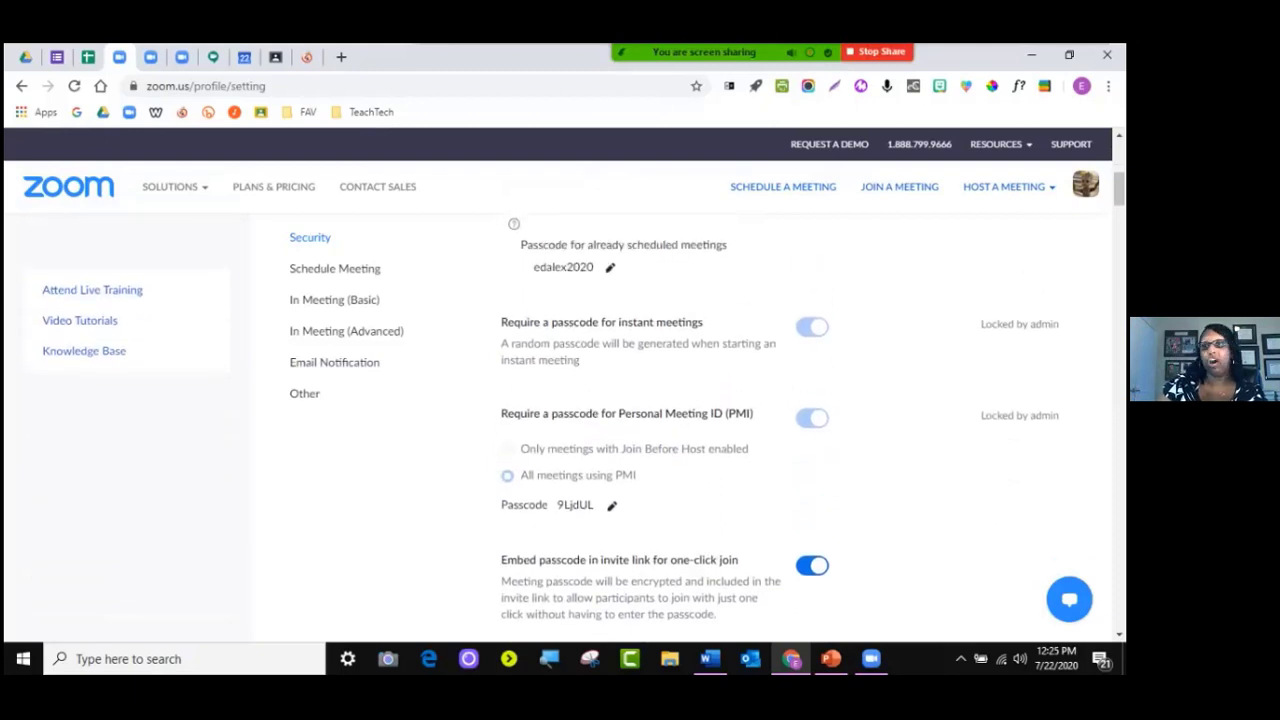
scroll(680, 430, "up", 5)
scroll(680, 430, "down", 5)
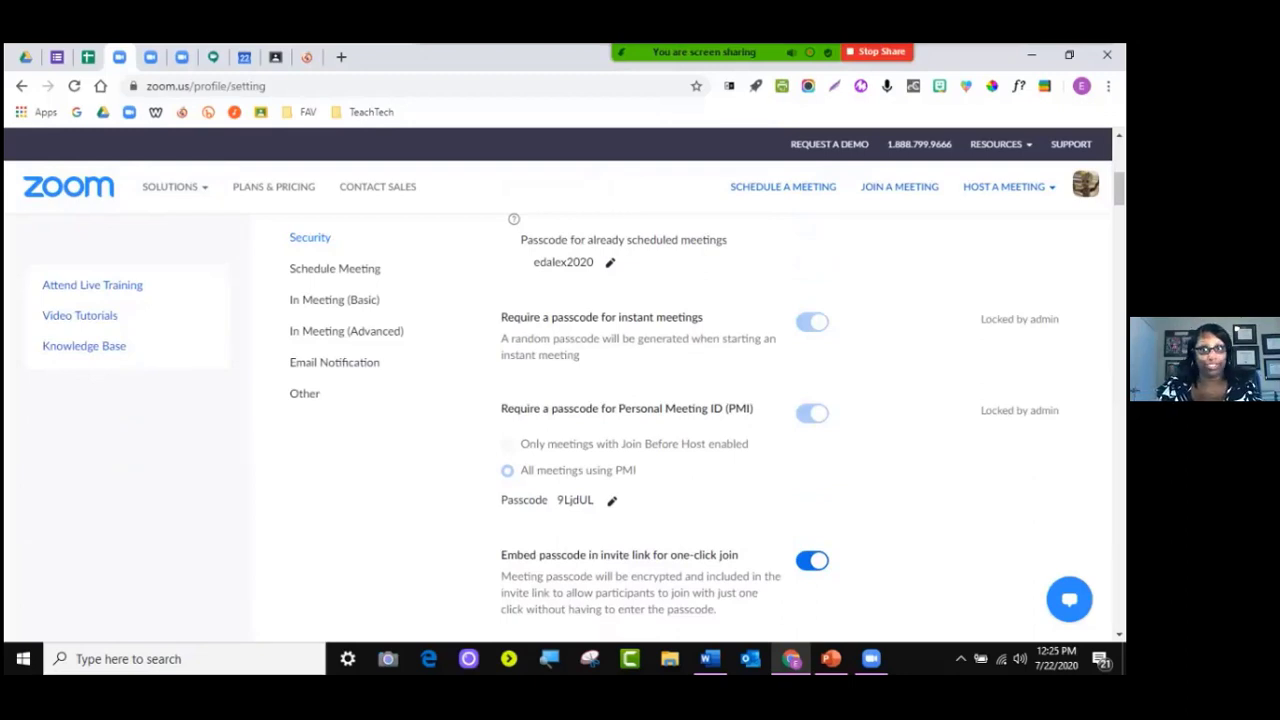
scroll(680, 430, "down", 2)
scroll(680, 430, "up", 5)
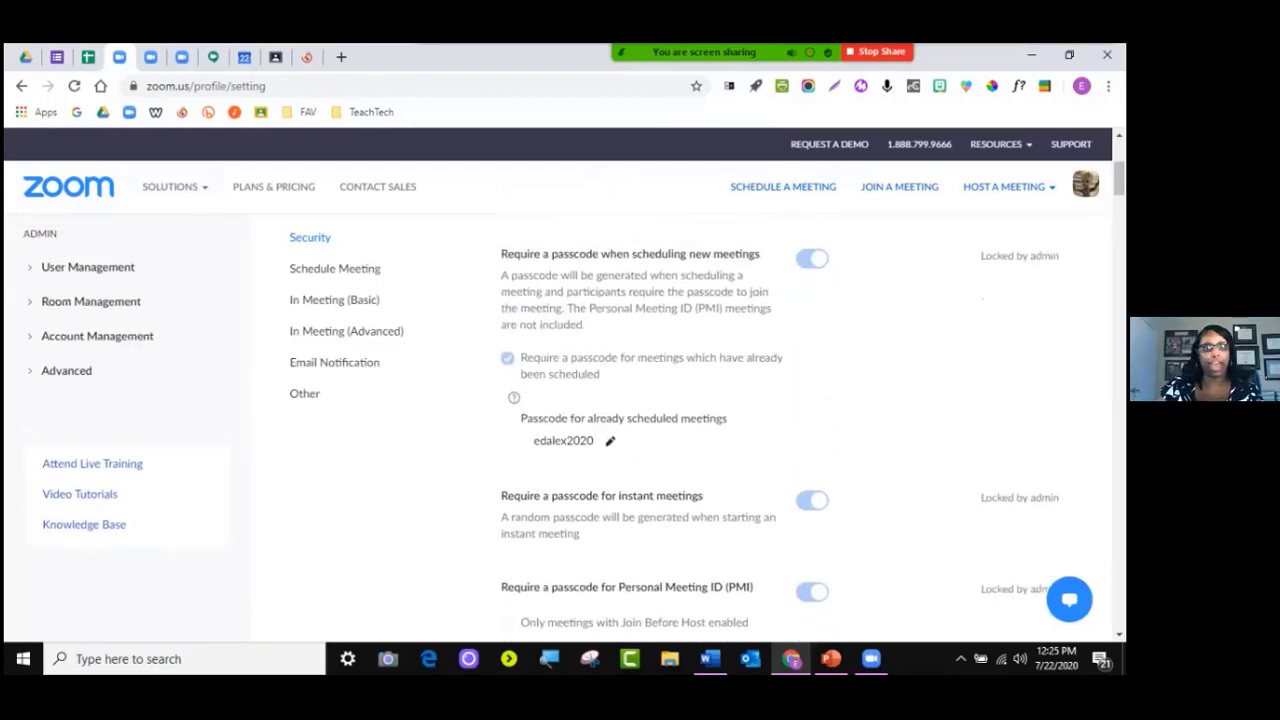
scroll(680, 430, "down", 10)
scroll(680, 430, "up", 3)
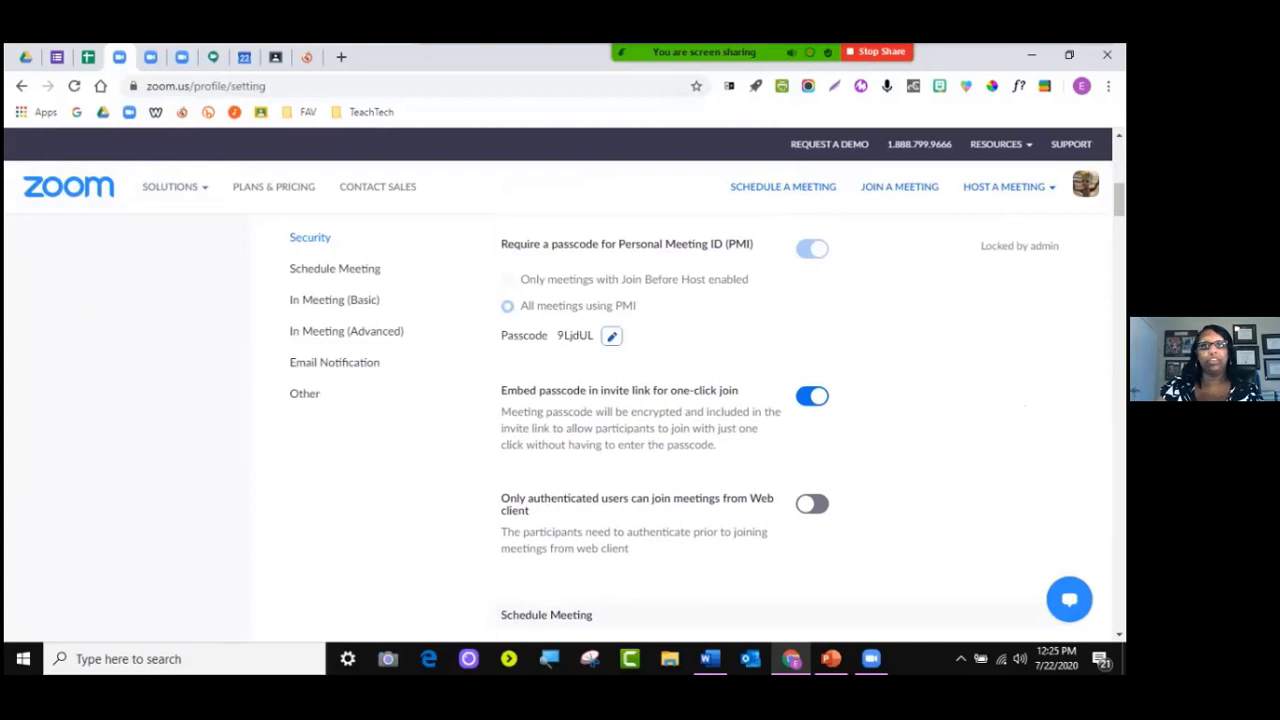
left_click(611, 336)
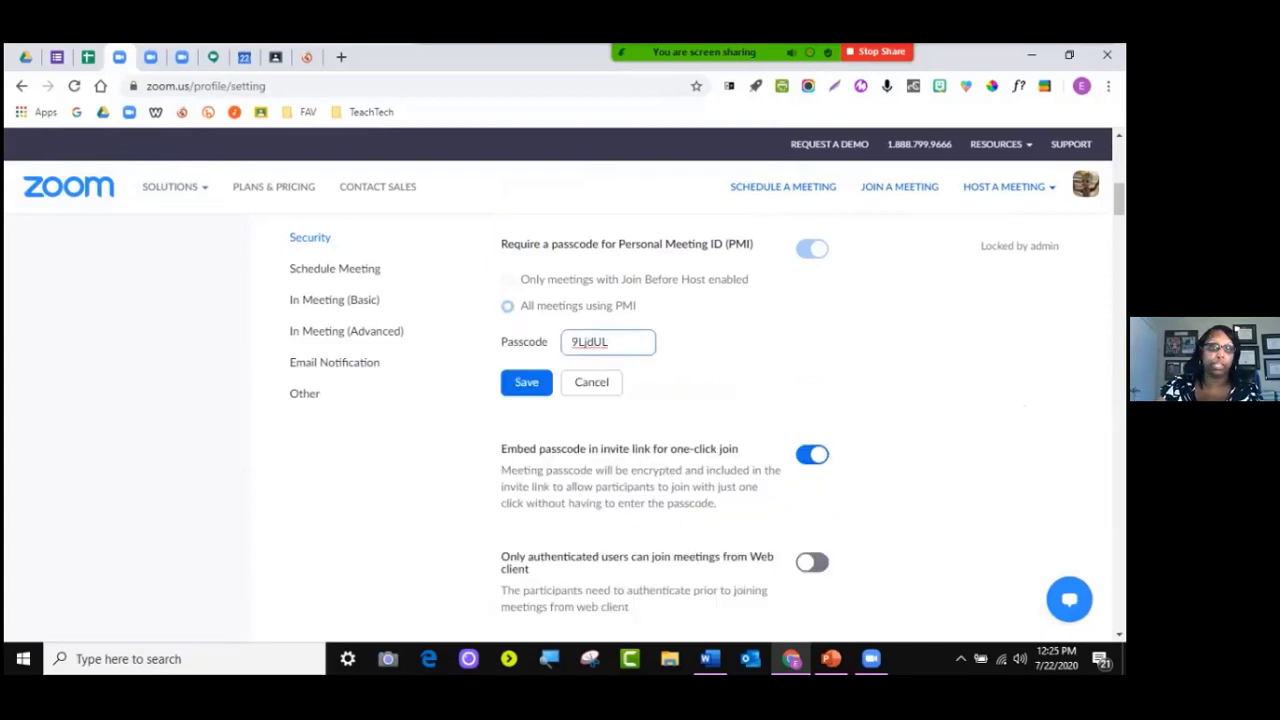
left_click(591, 382)
scroll(680, 430, "down", 3)
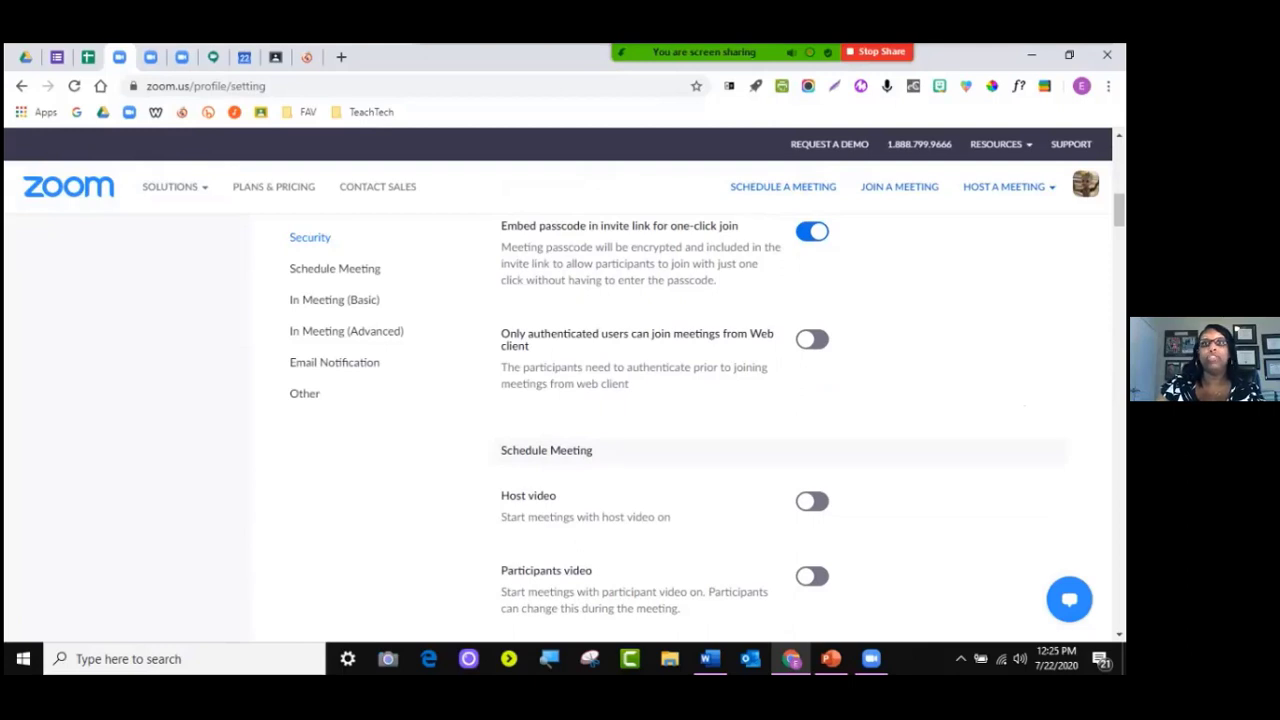
Scroll down to Schedule Meeting: video off, Computer Audio only, Join before host on
left_click_drag(501, 226, 738, 226)
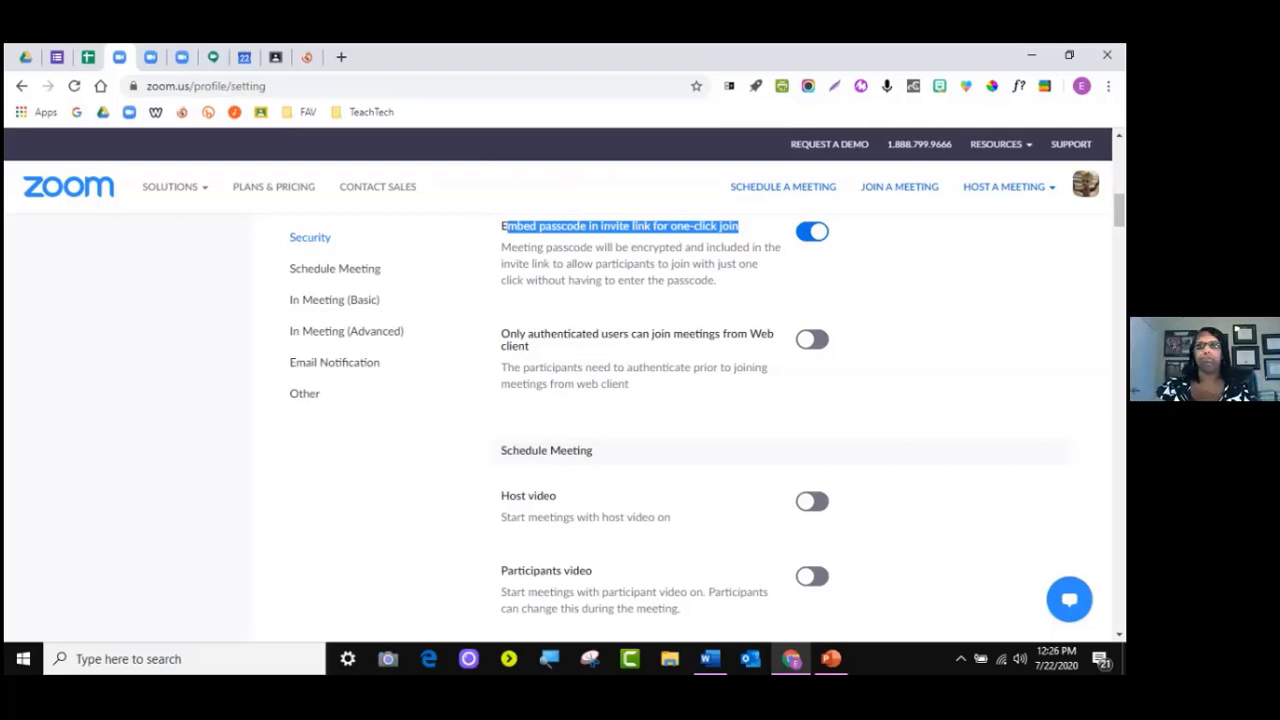
scroll(680, 420, "down", 3)
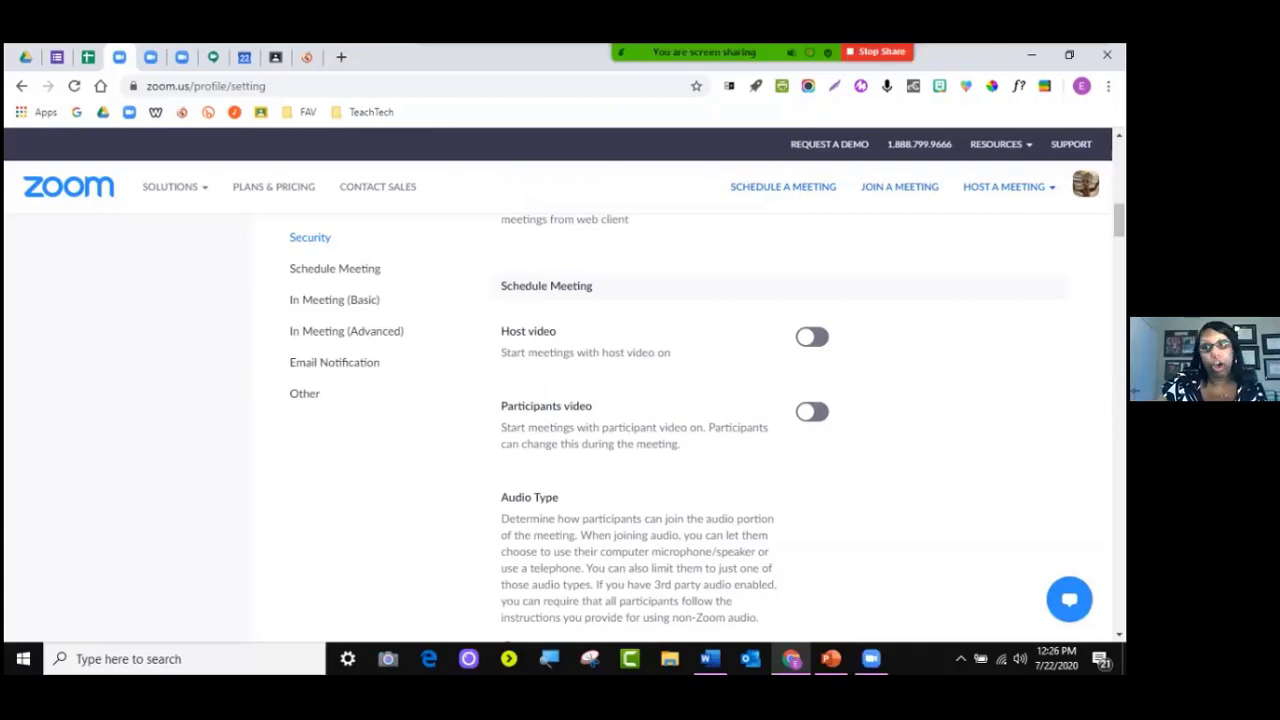
scroll(680, 420, "up", 1)
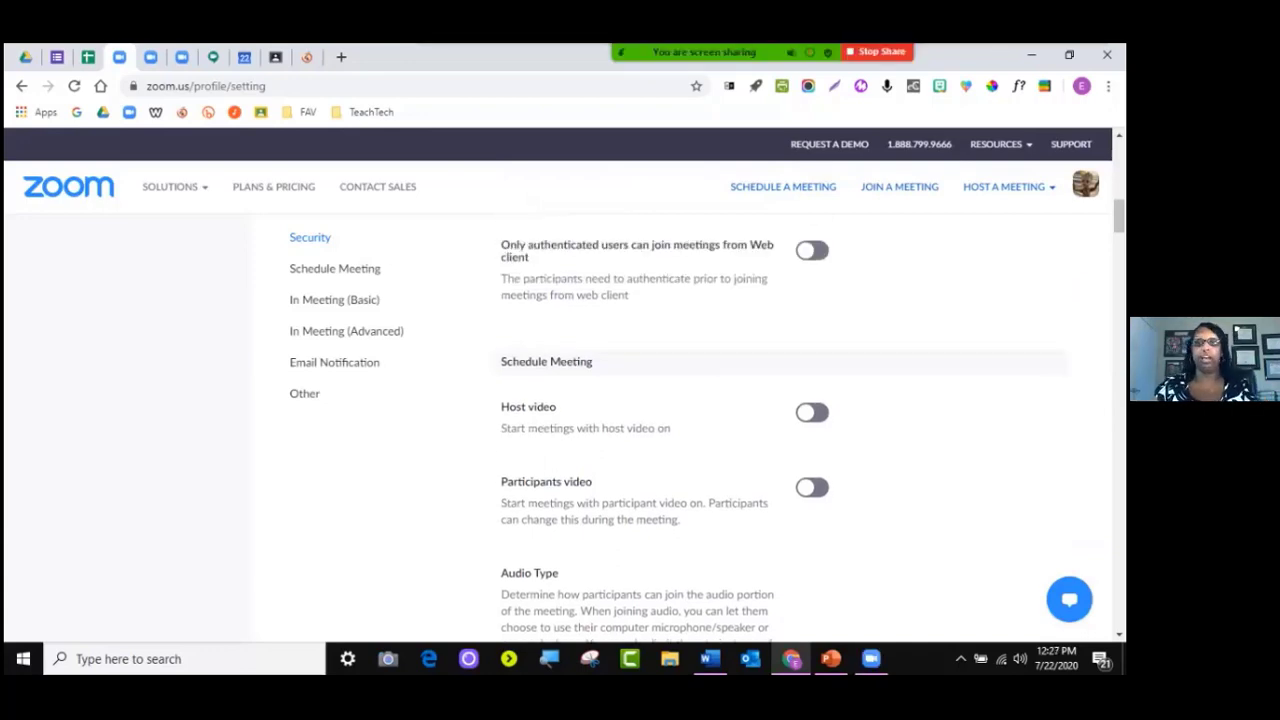
scroll(680, 420, "down", 3)
scroll(680, 430, "down", 2)
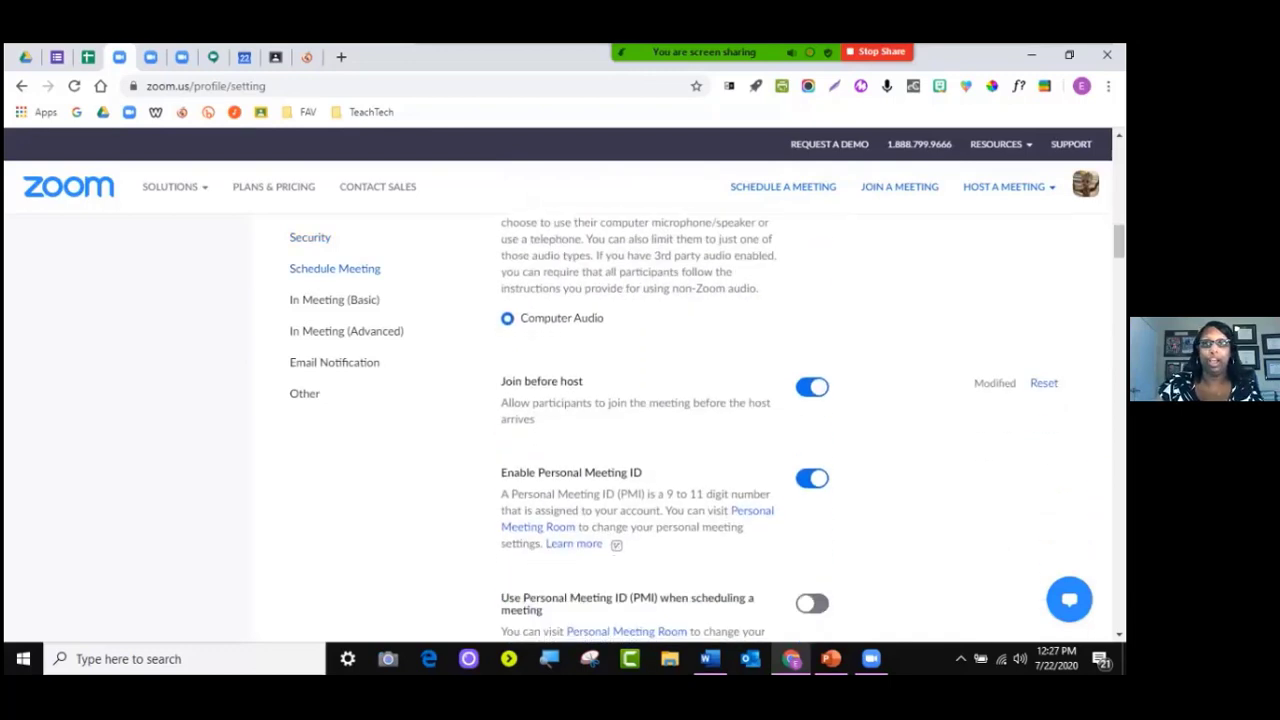
scroll(680, 430, "up", 1)
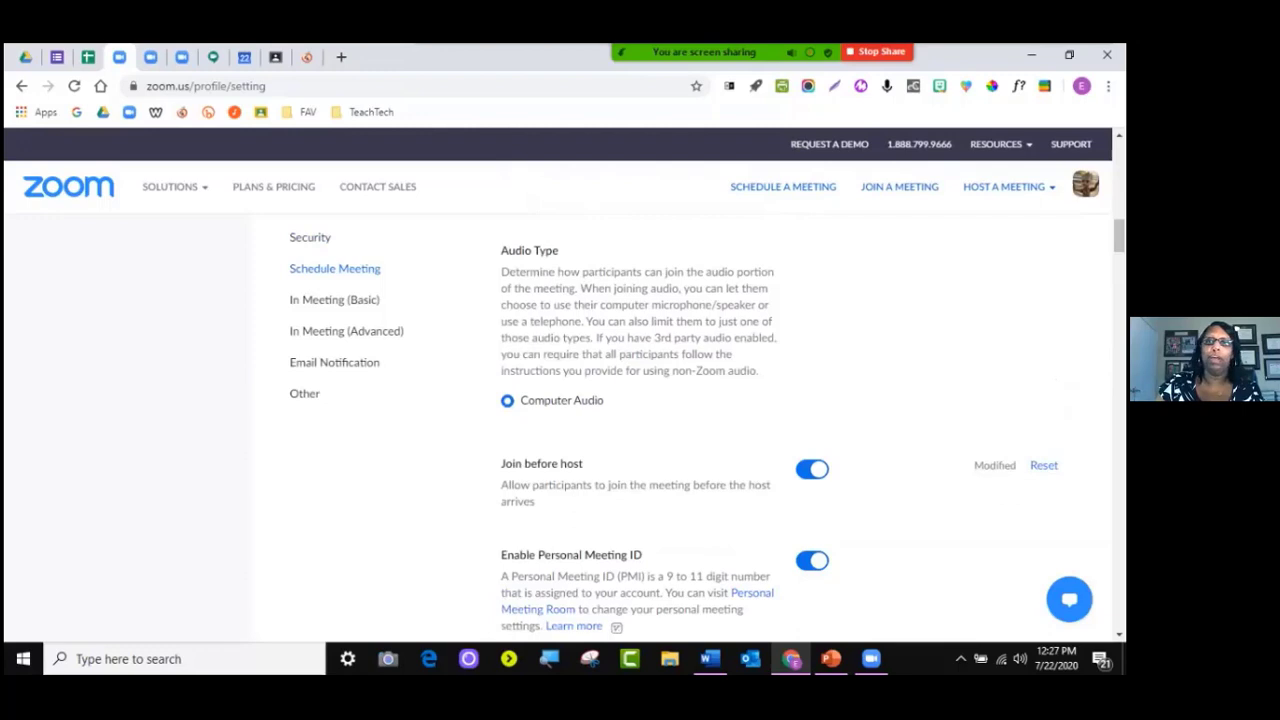
scroll(680, 430, "down", 1)
scroll(680, 430, "up", 1)
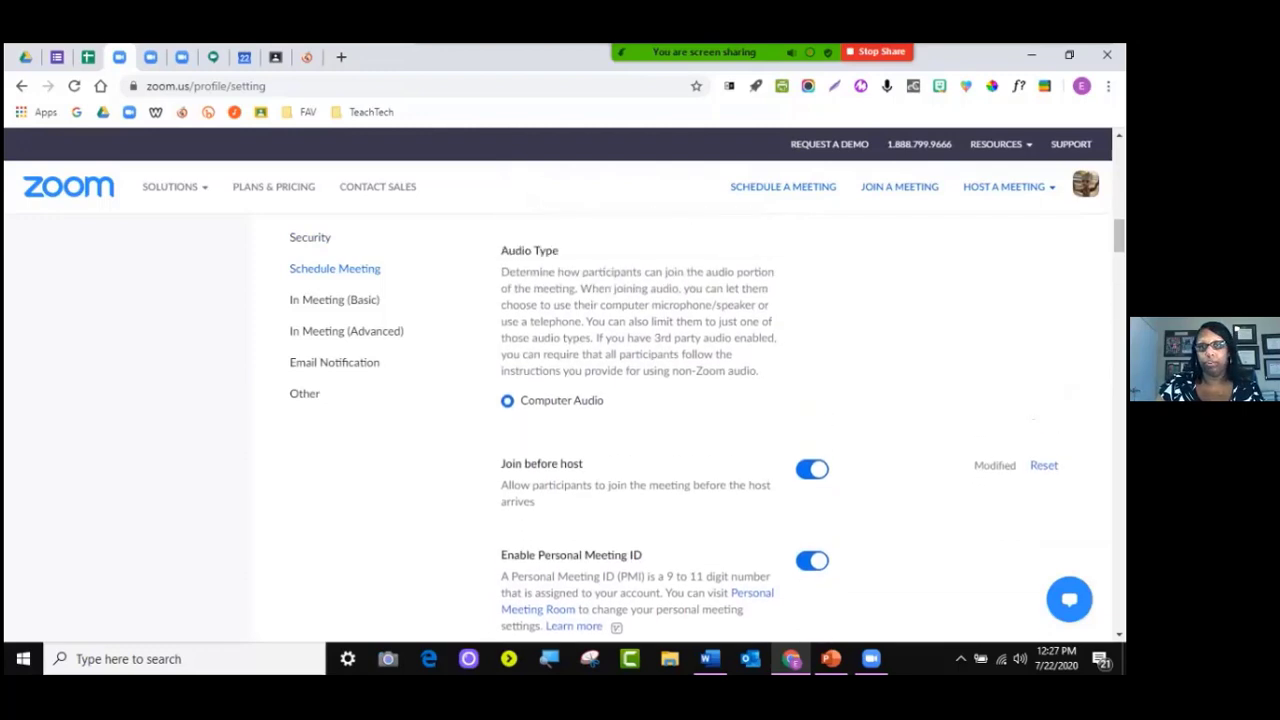
scroll(680, 430, "down", 1)
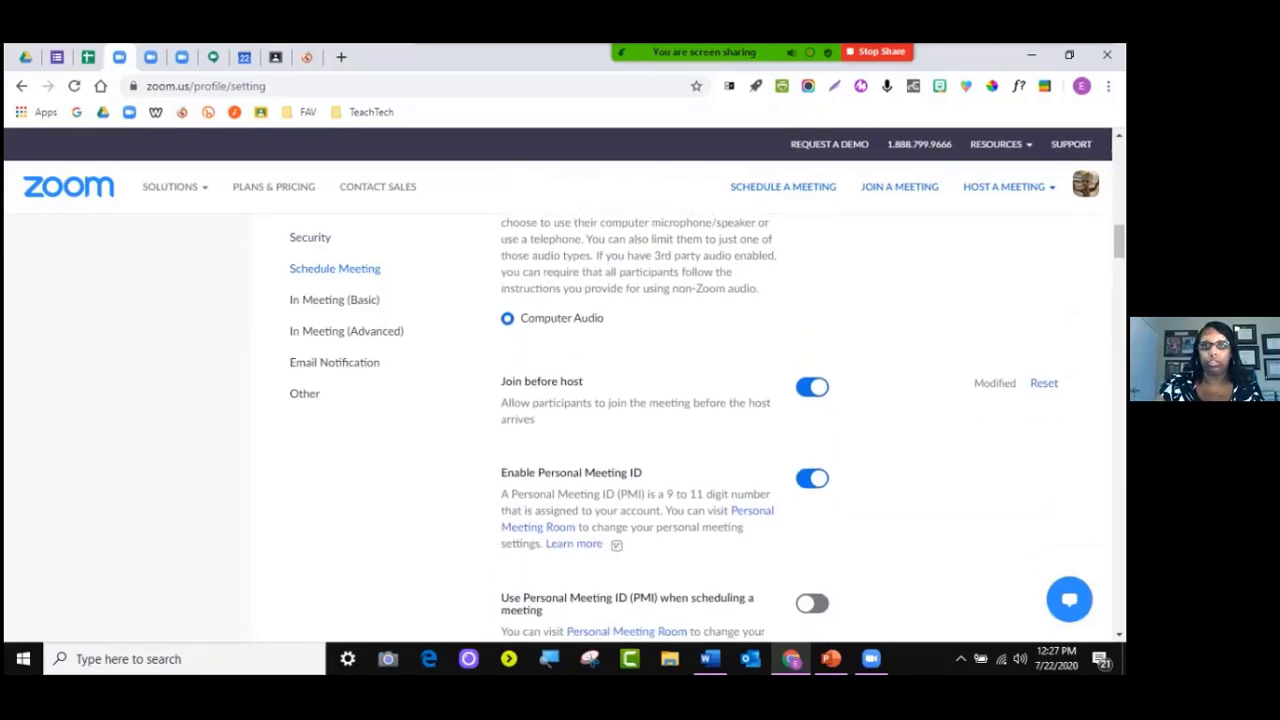
Select the 'Join before host' heading text so it stands out
left_click_drag(504, 381, 583, 382)
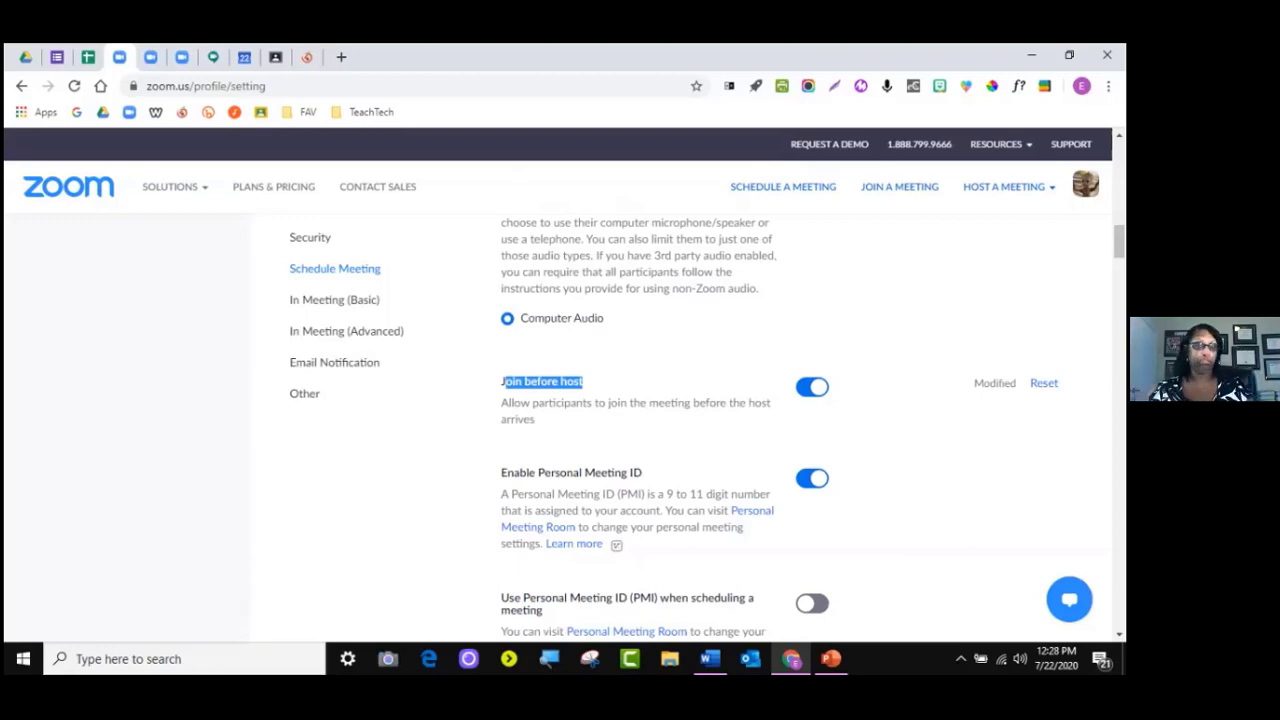
Scroll past Mute participants upon entry and Upcoming meeting reminder to the In Meeting (Basic) heading
scroll(680, 420, "down", 2)
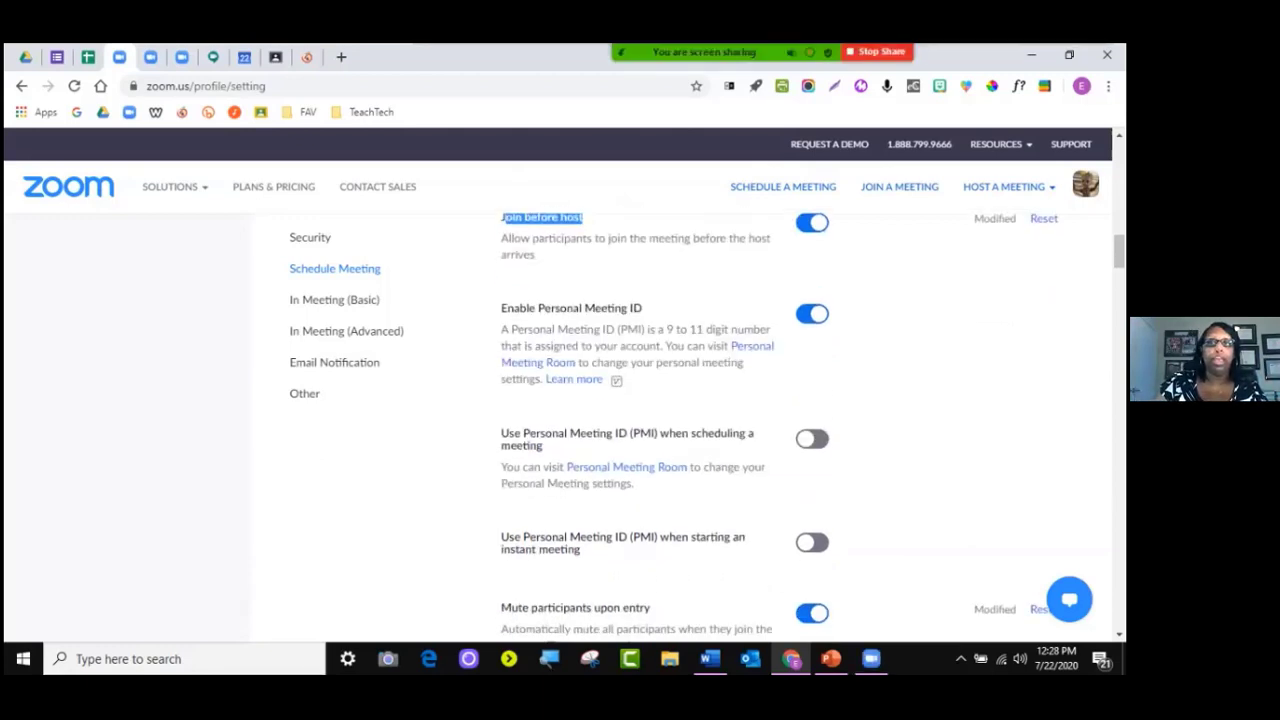
scroll(680, 420, "down", 1)
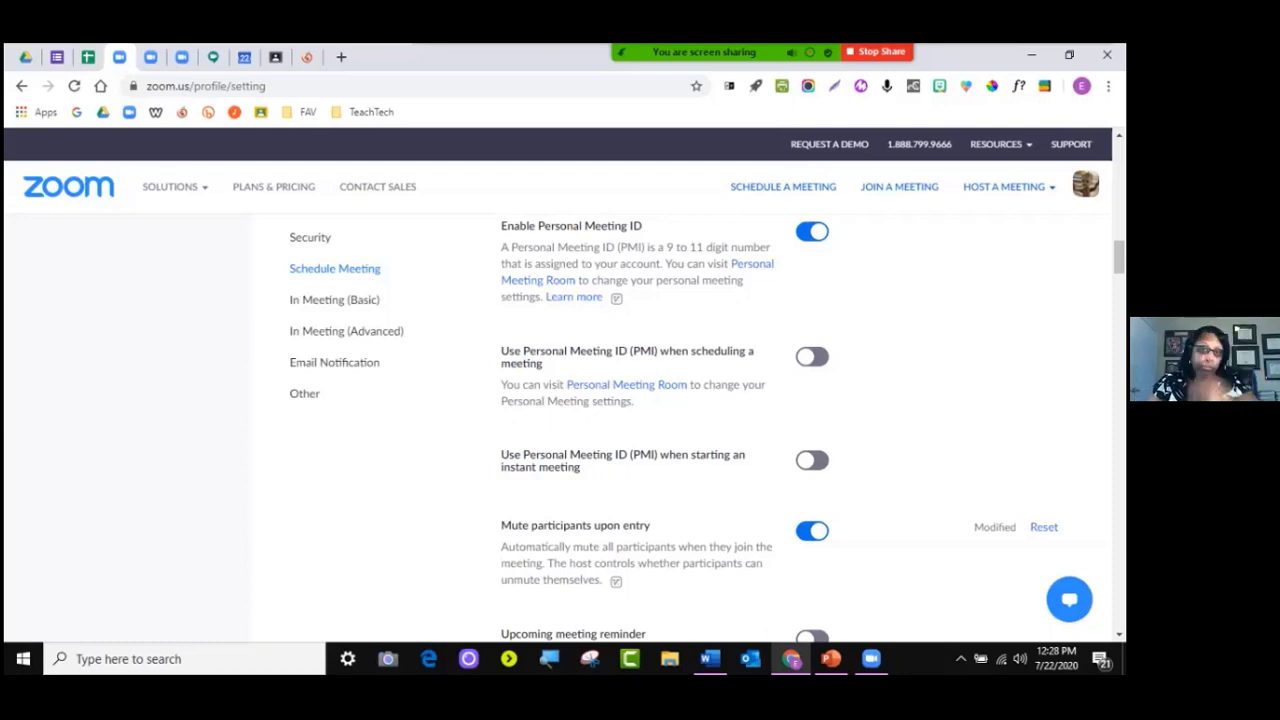
scroll(680, 420, "down", 3)
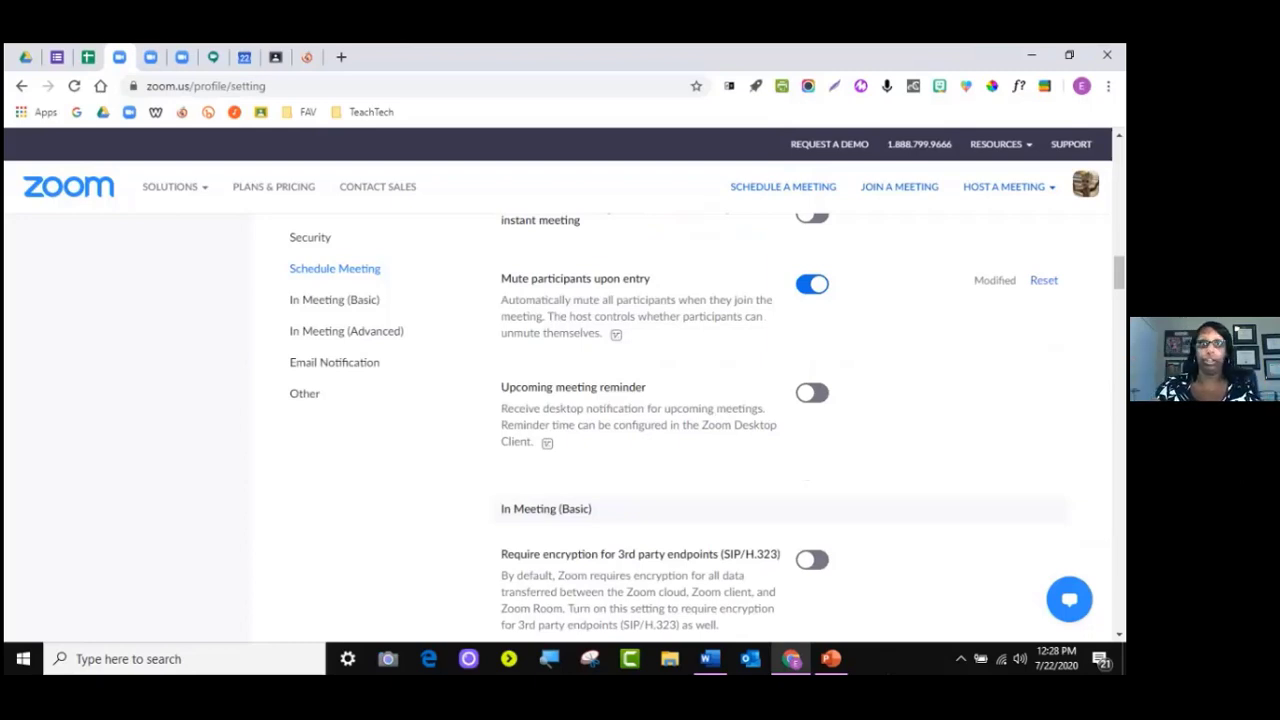
Scroll into In Meeting (Basic) to show the Chat, Private chat and Auto saving chats settings
scroll(780, 430, "down", 2)
scroll(780, 430, "up", 1)
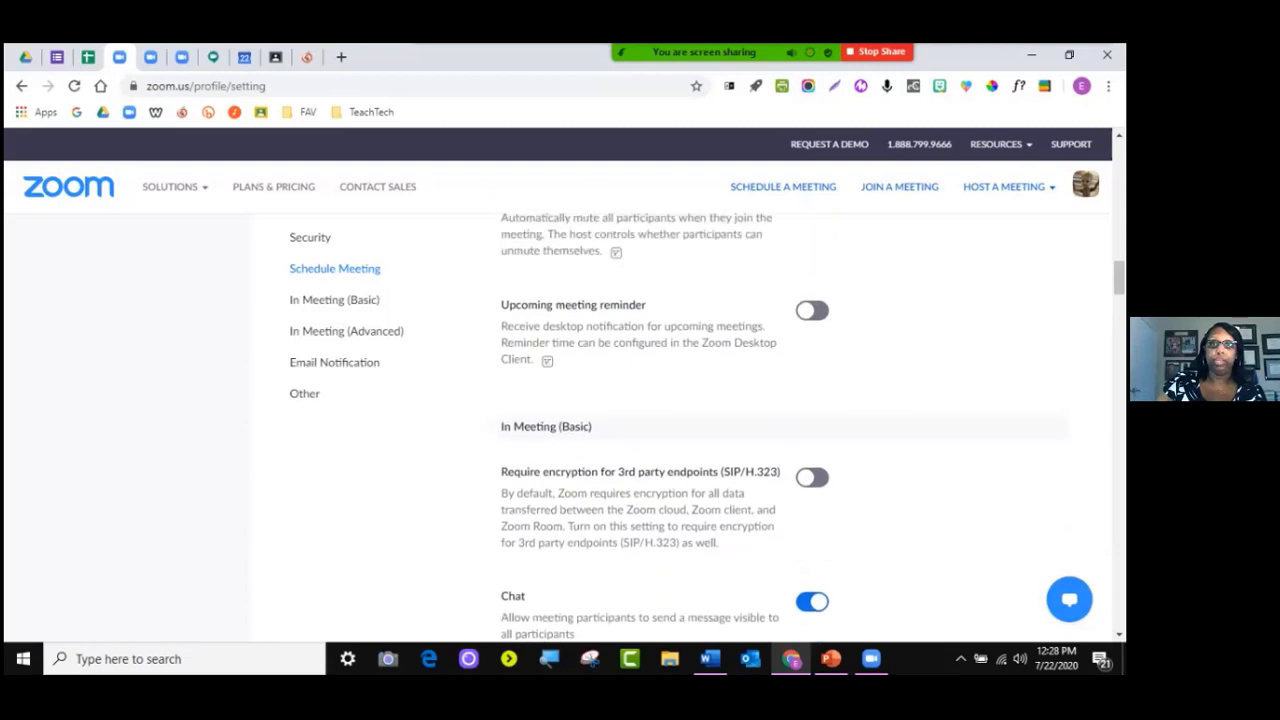
scroll(665, 426, "down", 2)
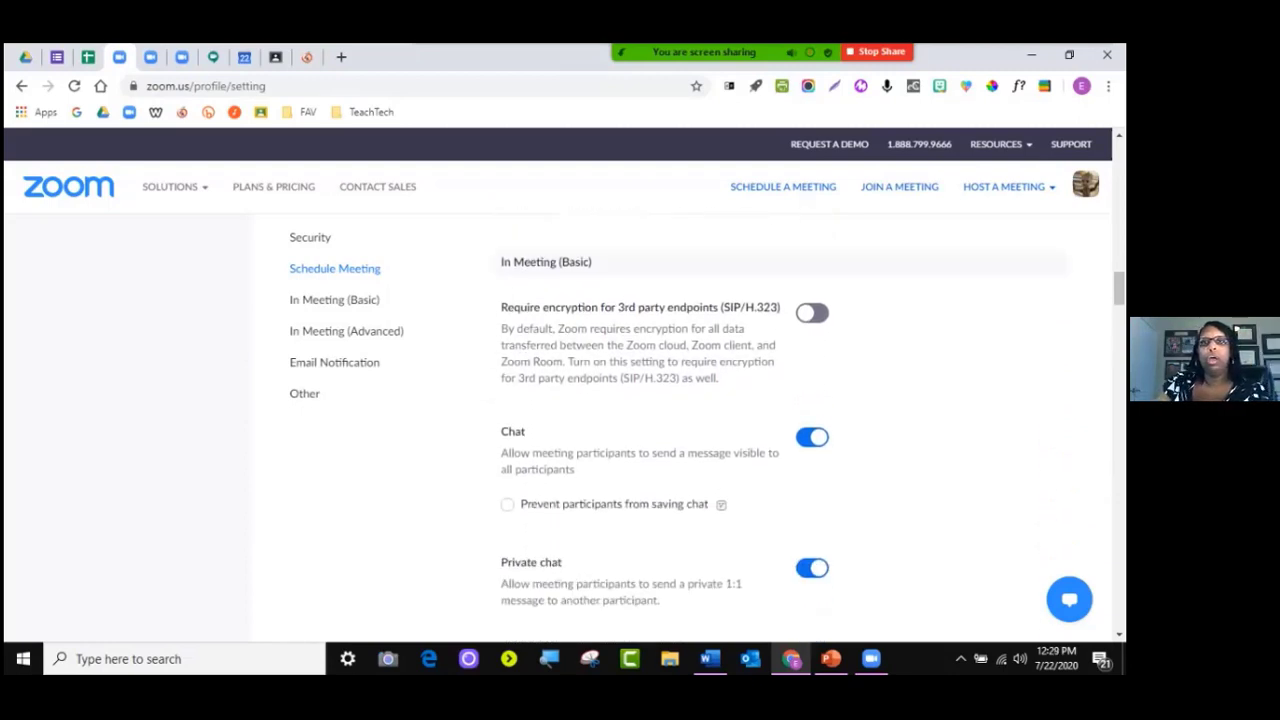
scroll(665, 426, "down", 1)
scroll(665, 426, "up", 1)
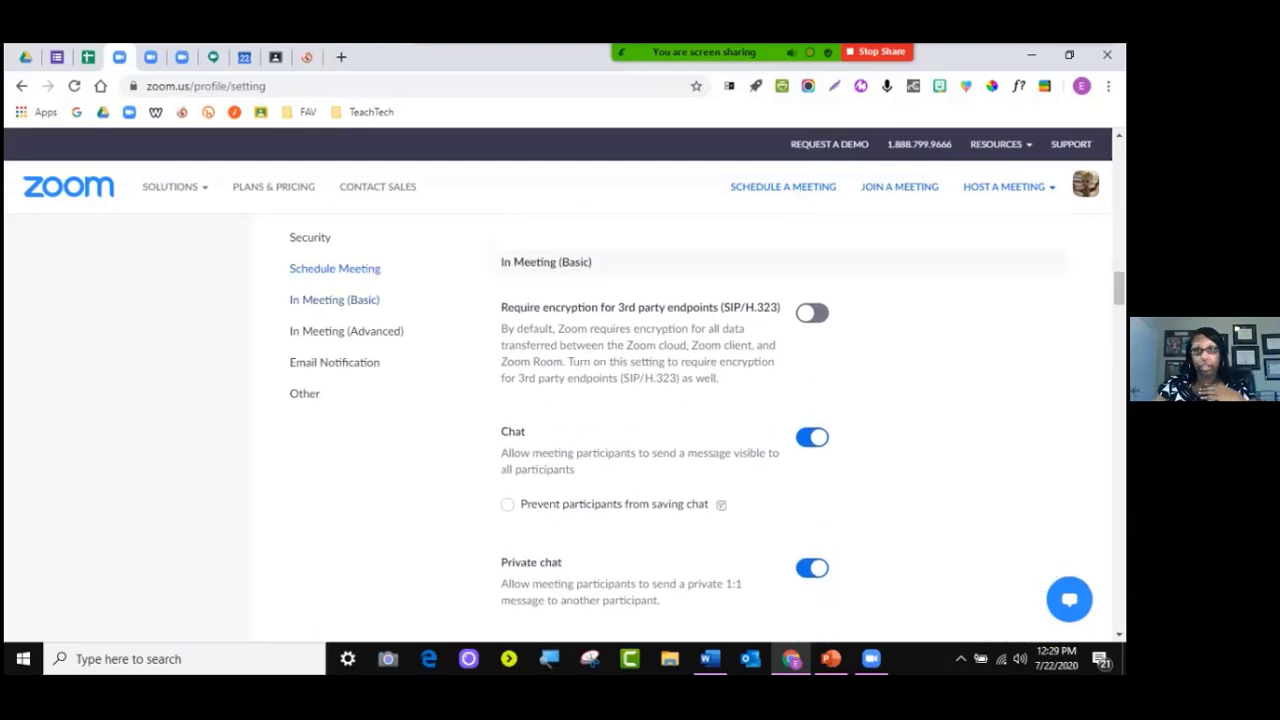
scroll(665, 426, "down", 2)
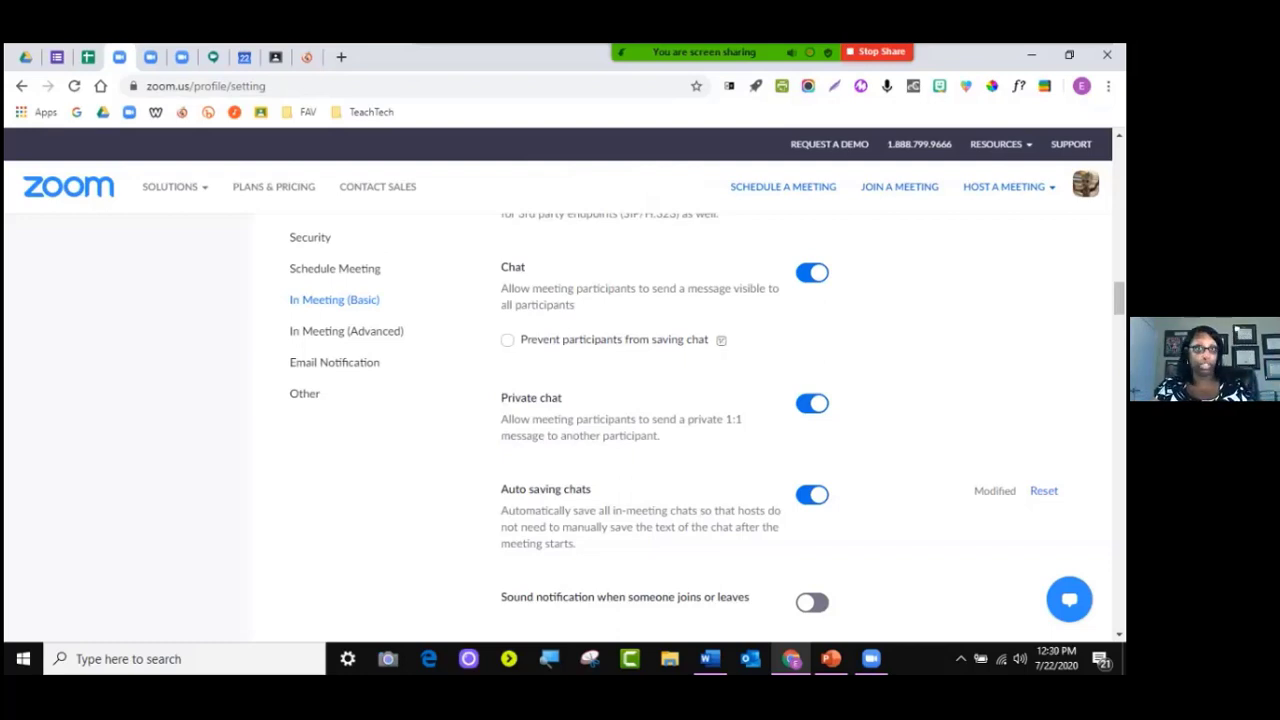
Scroll further down to the File transfer and Feedback to Zoom settings
scroll(660, 420, "down", 1)
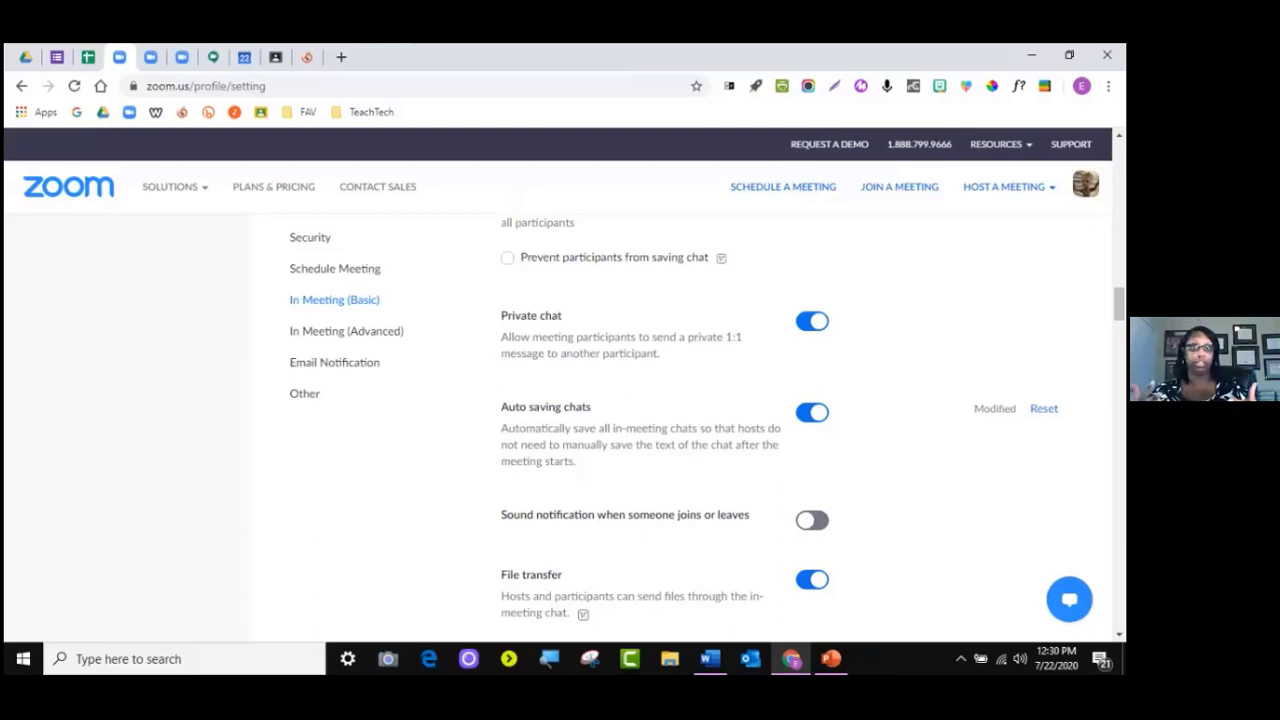
scroll(779, 428, "down", 1)
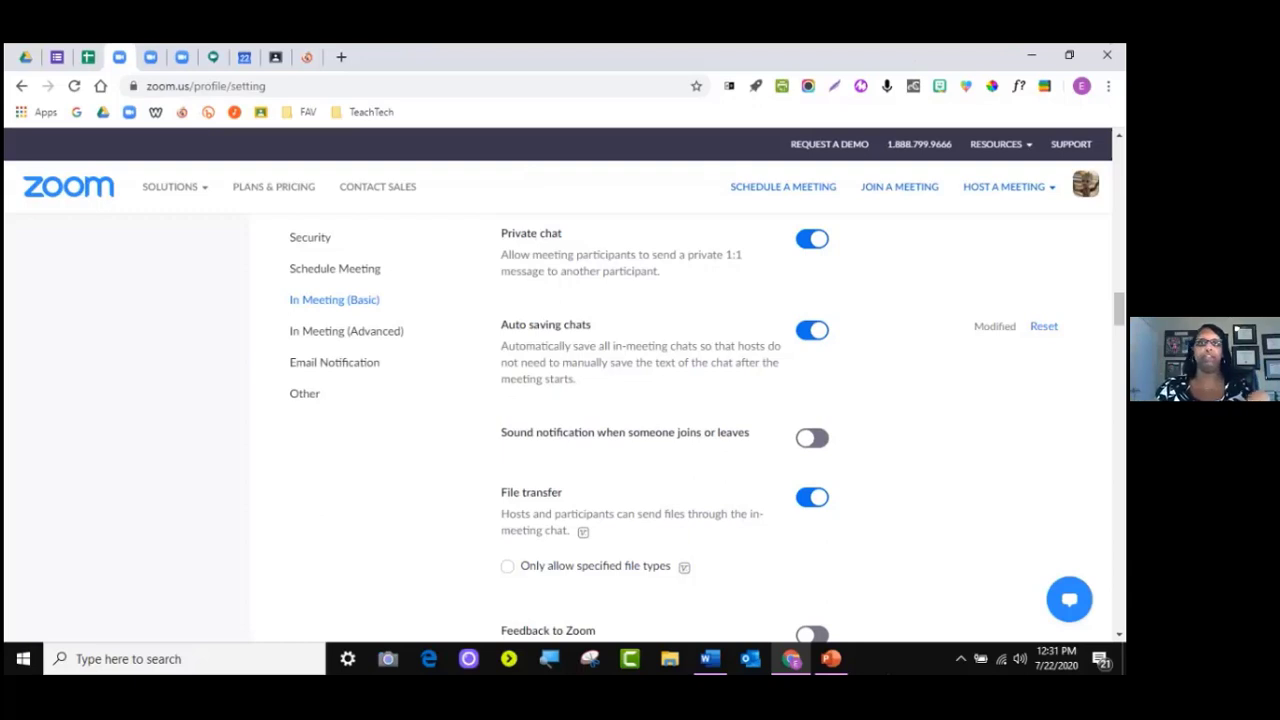
scroll(780, 440, "down", 5)
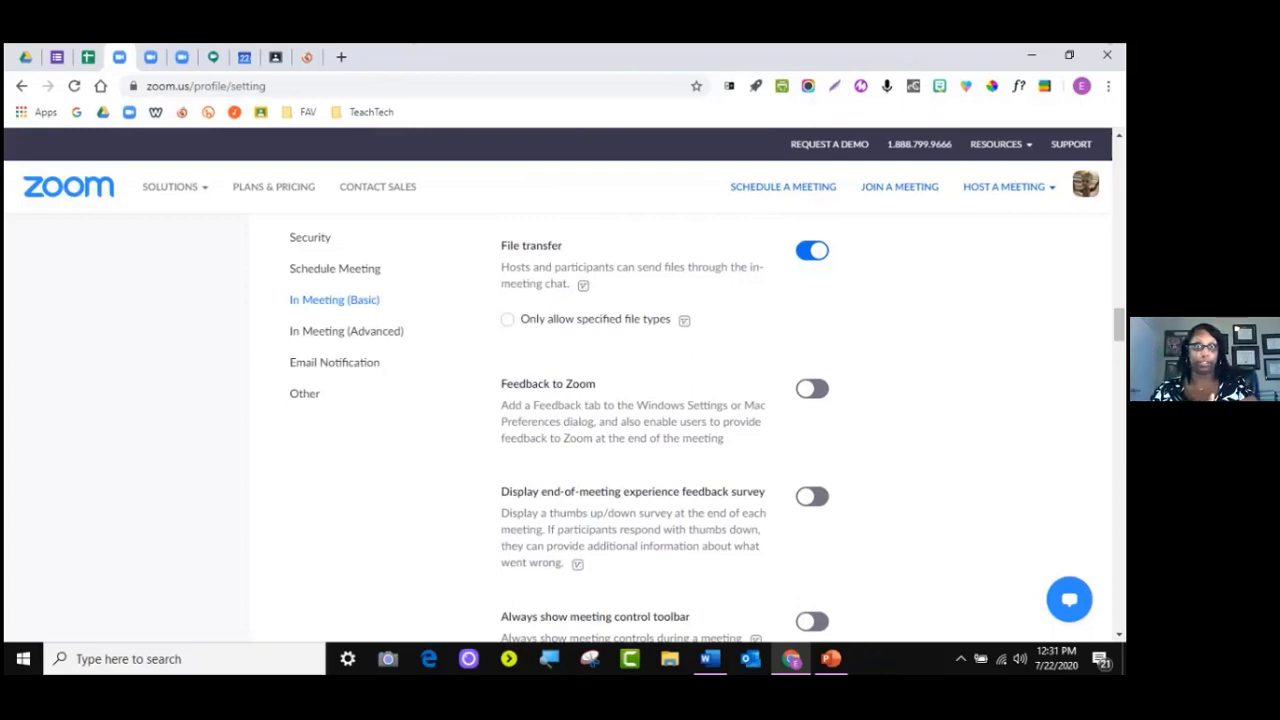
Open the meeting's group chat, address it to Everyone, and list the File sharing sources
left_click(1088, 66)
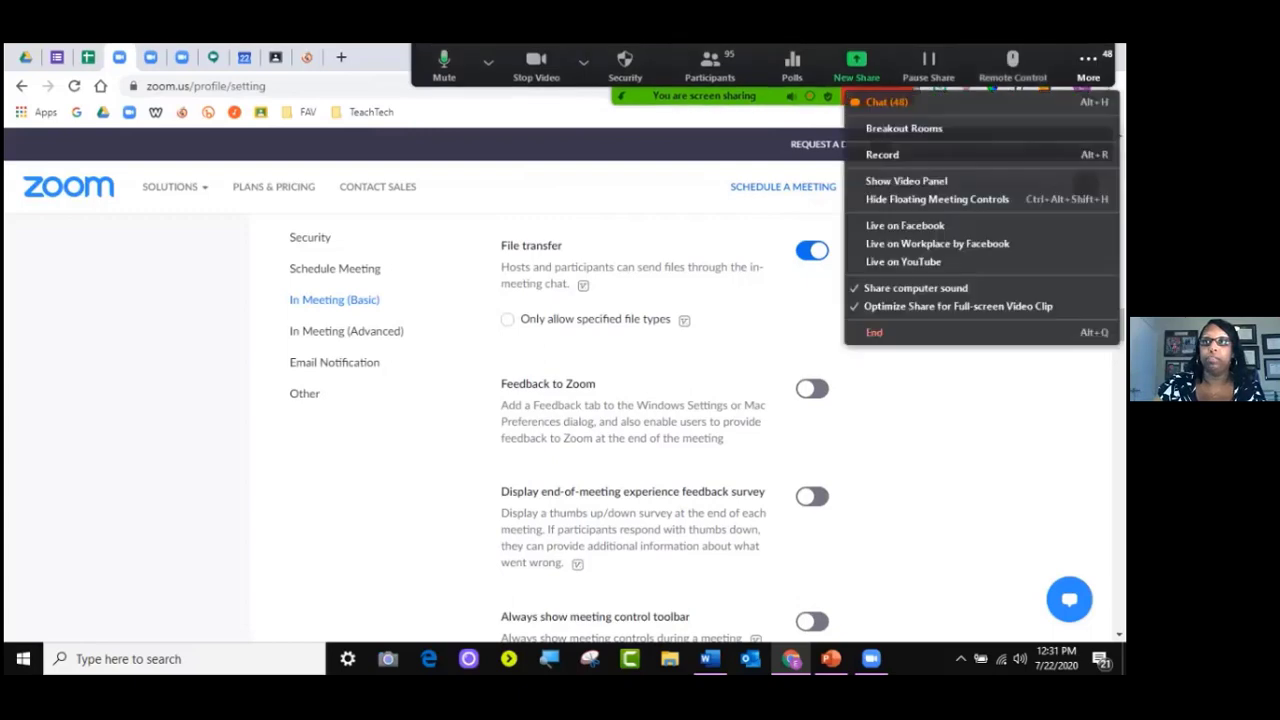
left_click(887, 102)
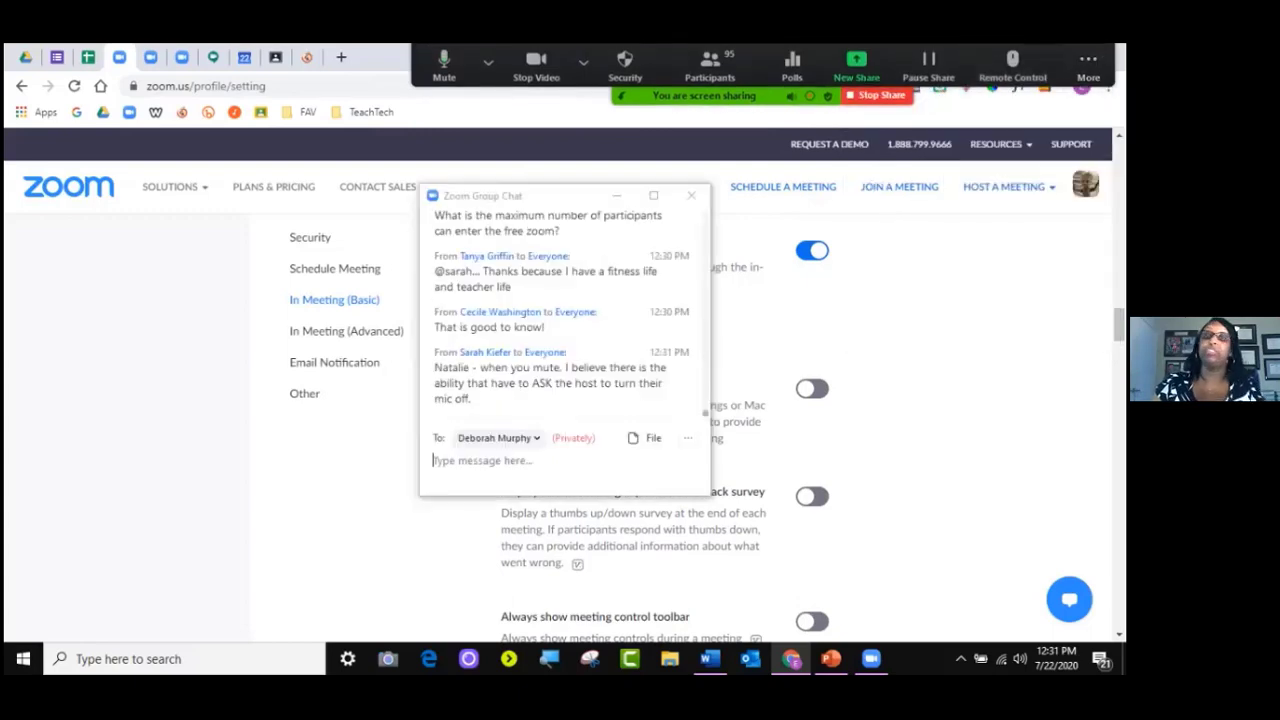
left_click(498, 438)
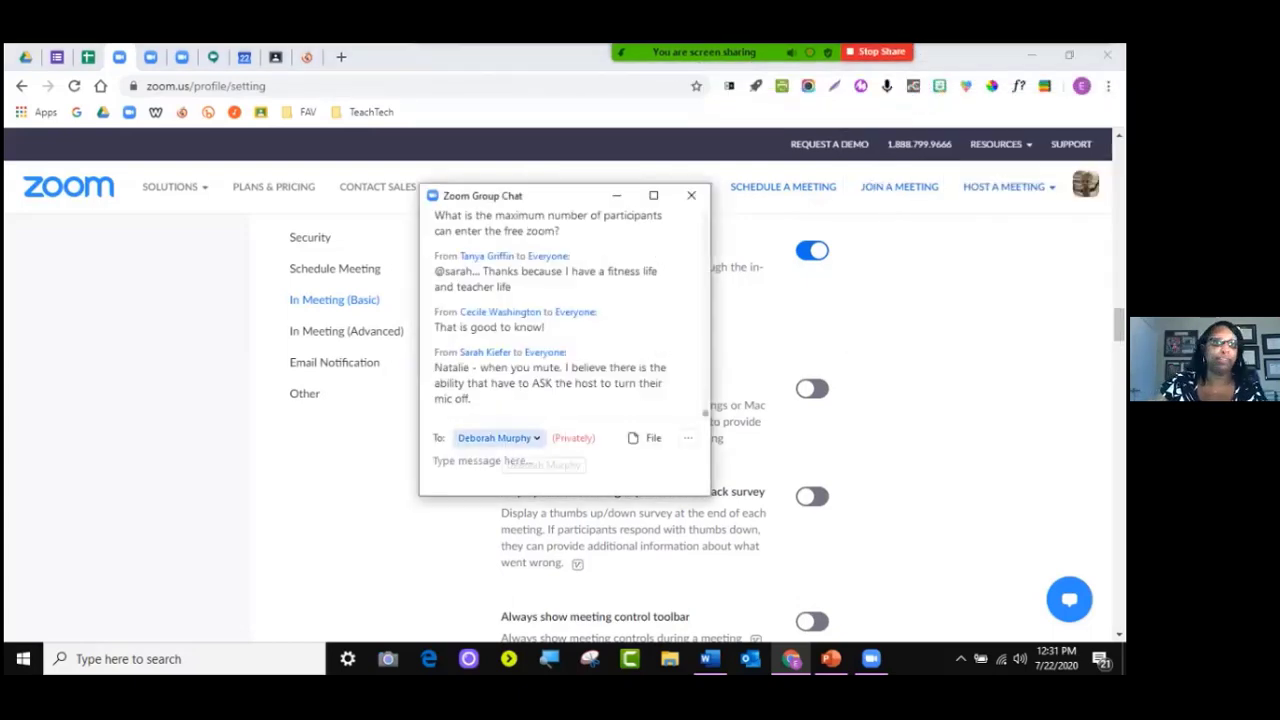
left_click(519, 235)
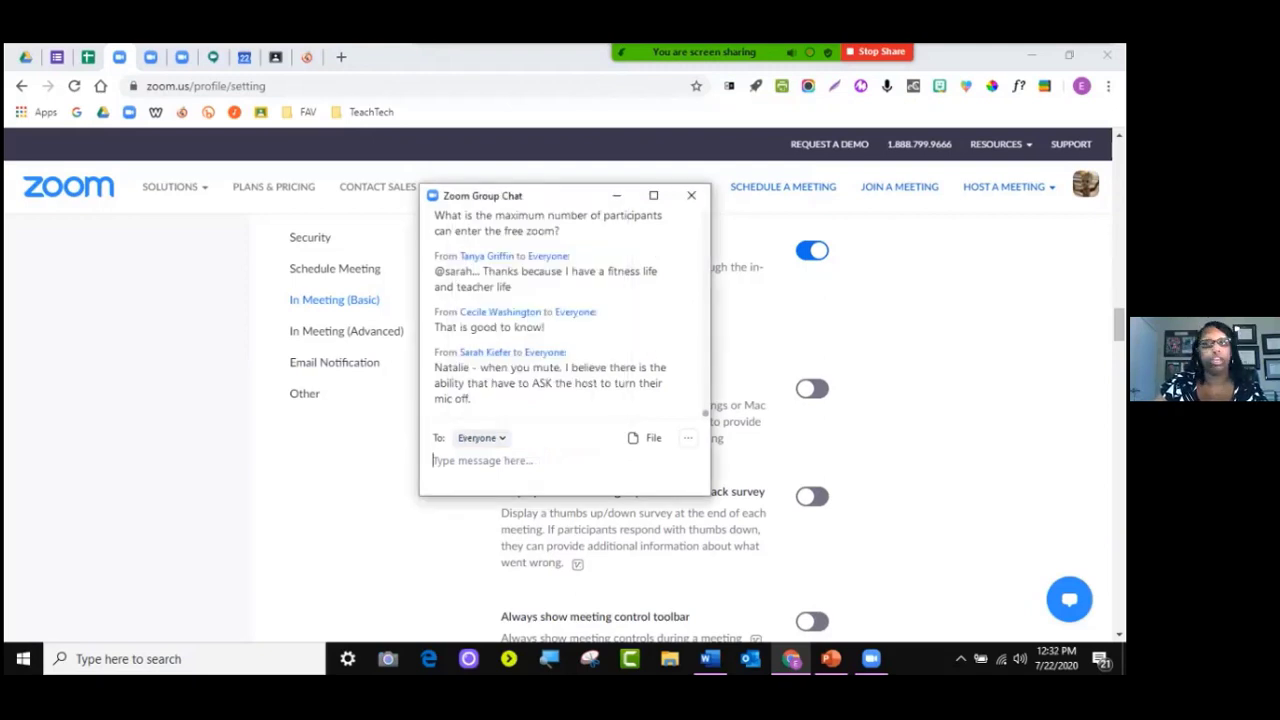
left_click(648, 438)
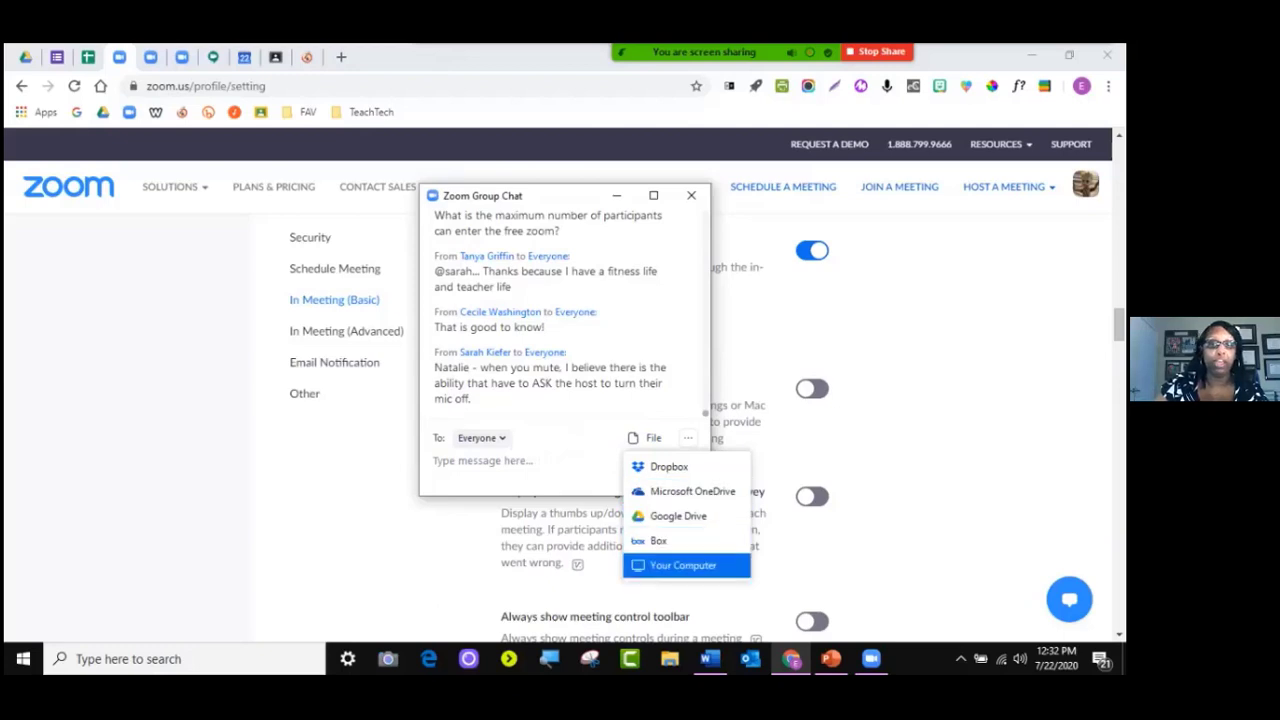
Send baby groot.jpg from the computer's Documents folder to Everyone in the chat
left_click(683, 565)
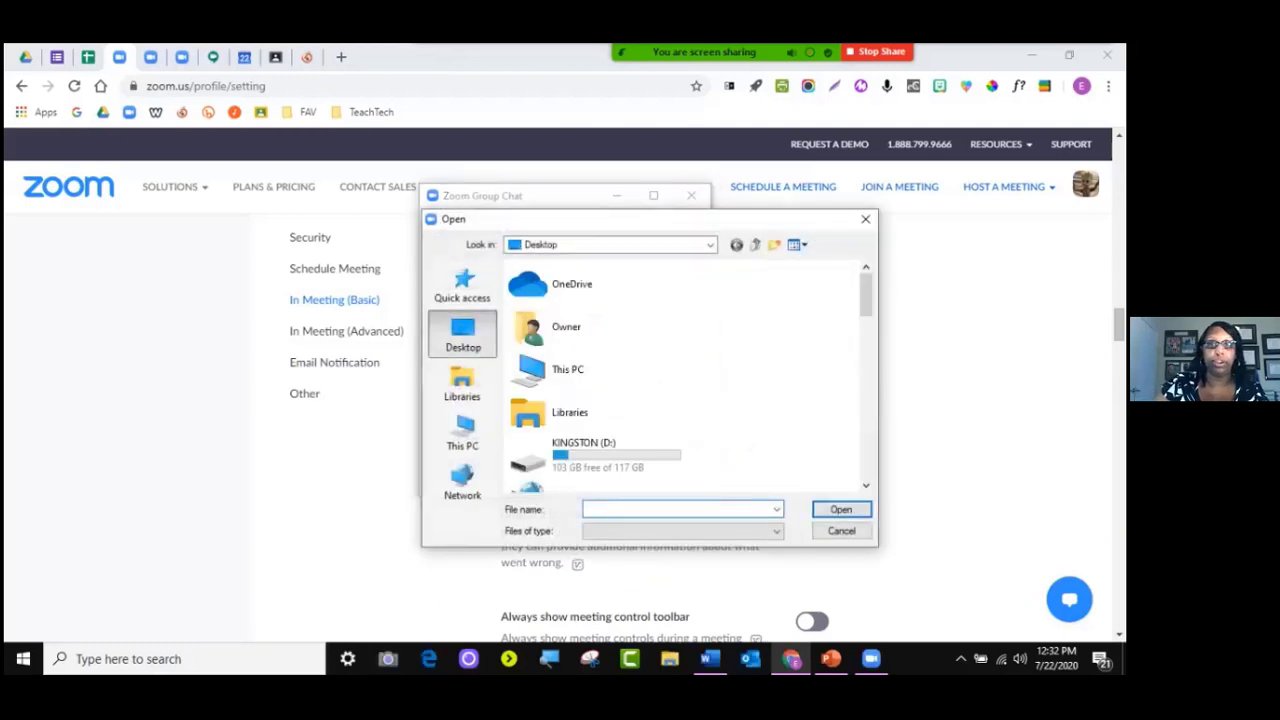
scroll(690, 375, "down", 3)
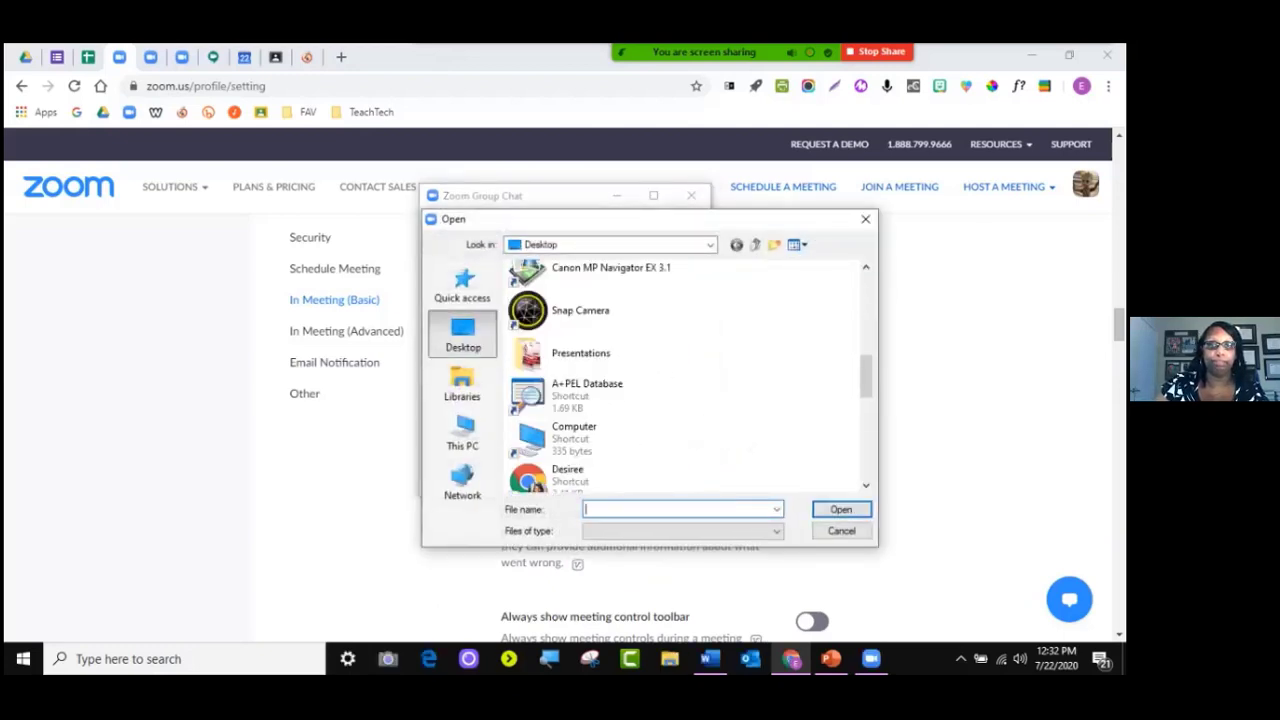
scroll(690, 375, "down", 4)
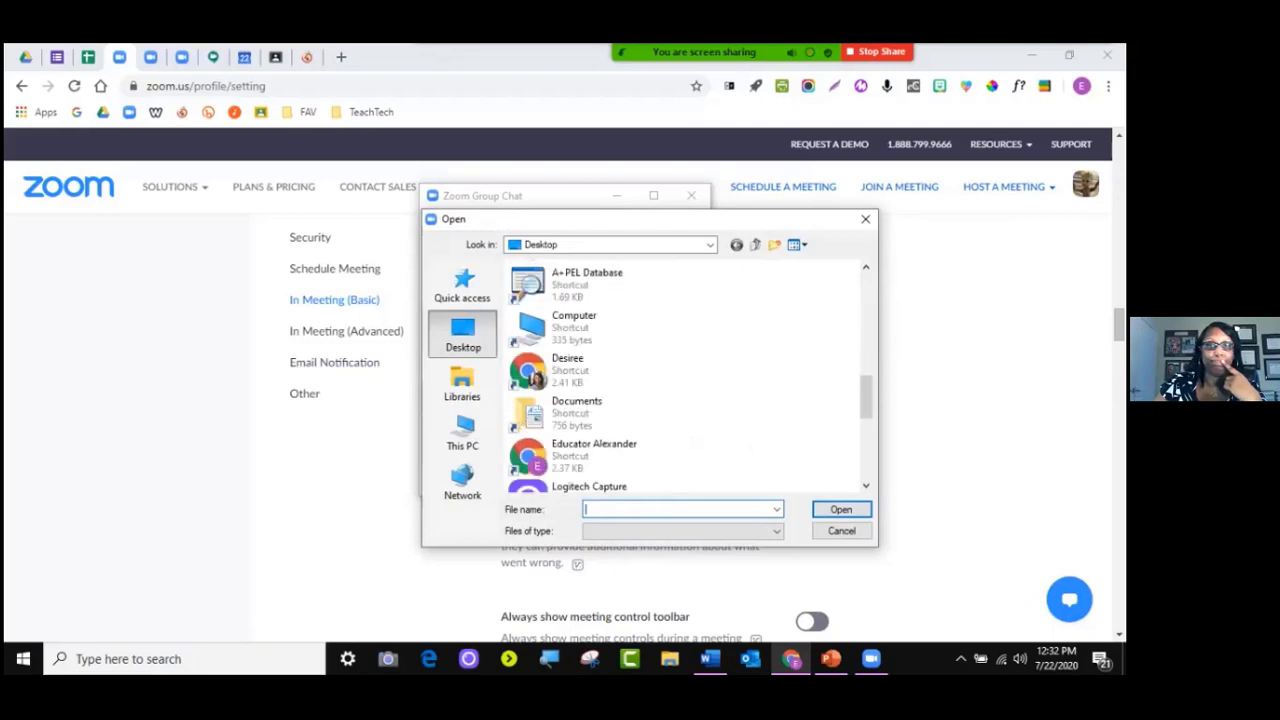
scroll(620, 420, "down", 2)
scroll(620, 420, "up", 5)
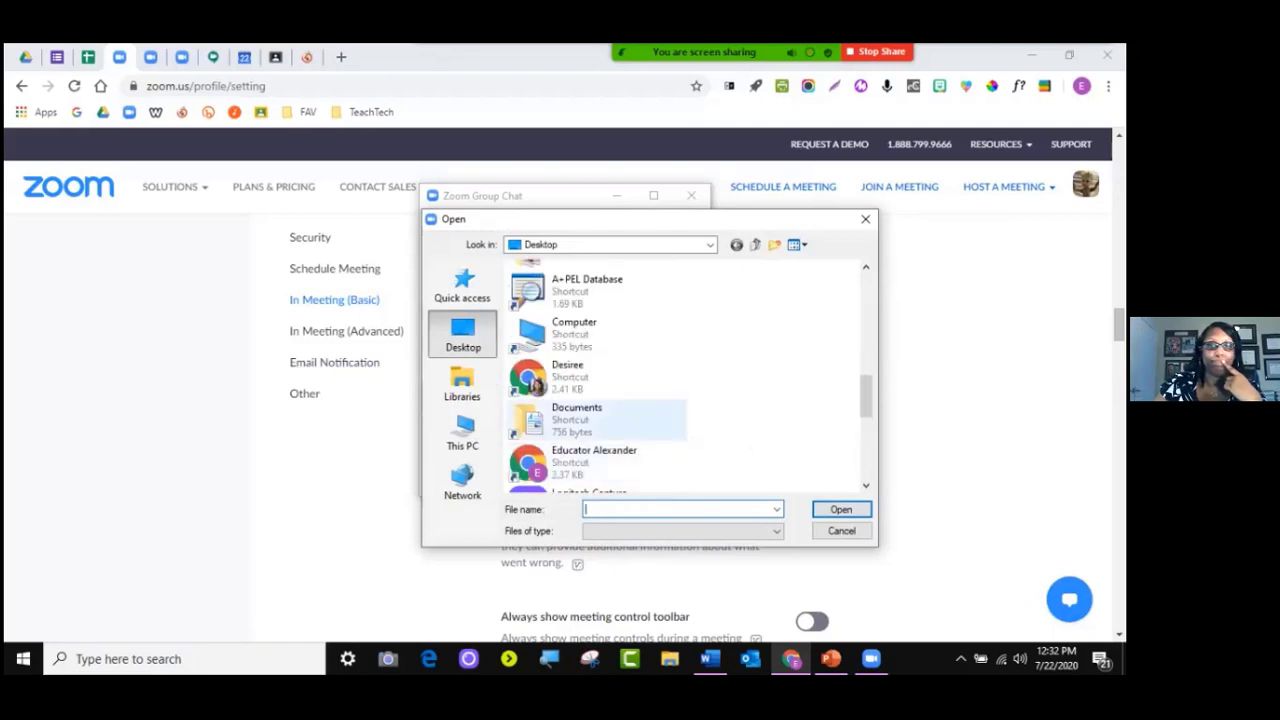
left_click(597, 420)
double_click(597, 420)
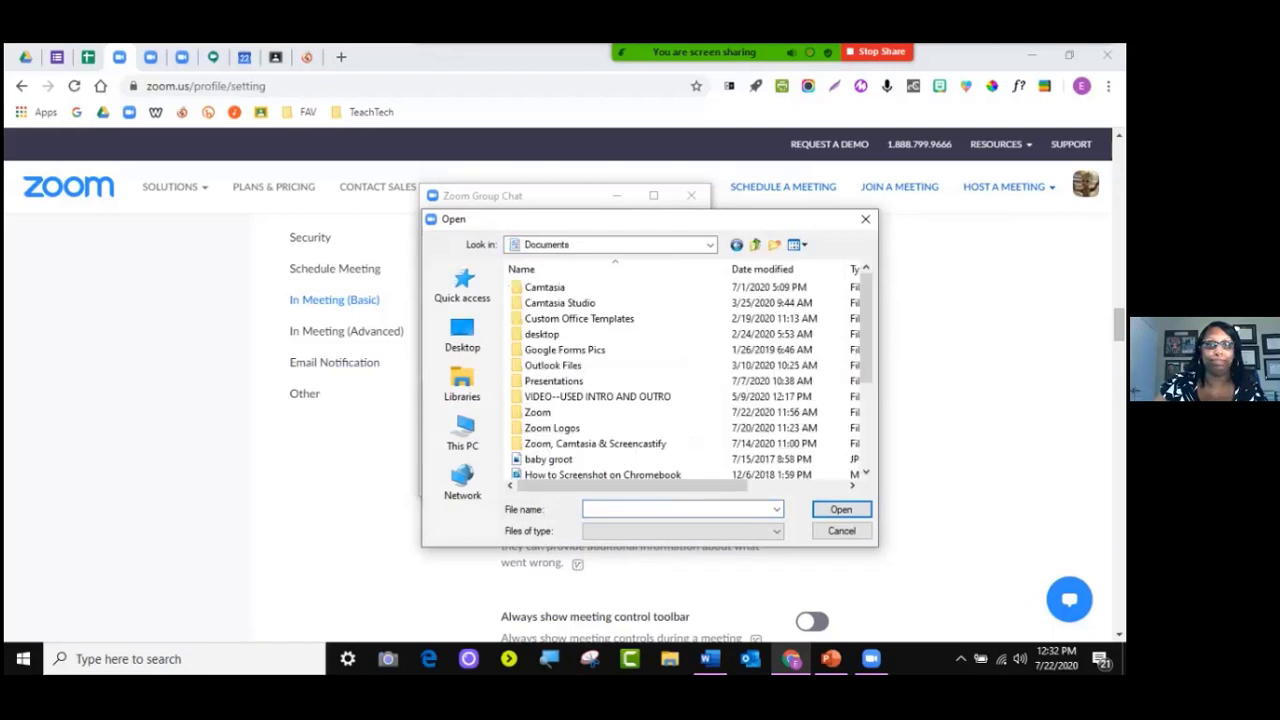
scroll(620, 380, "down", 5)
double_click(548, 318)
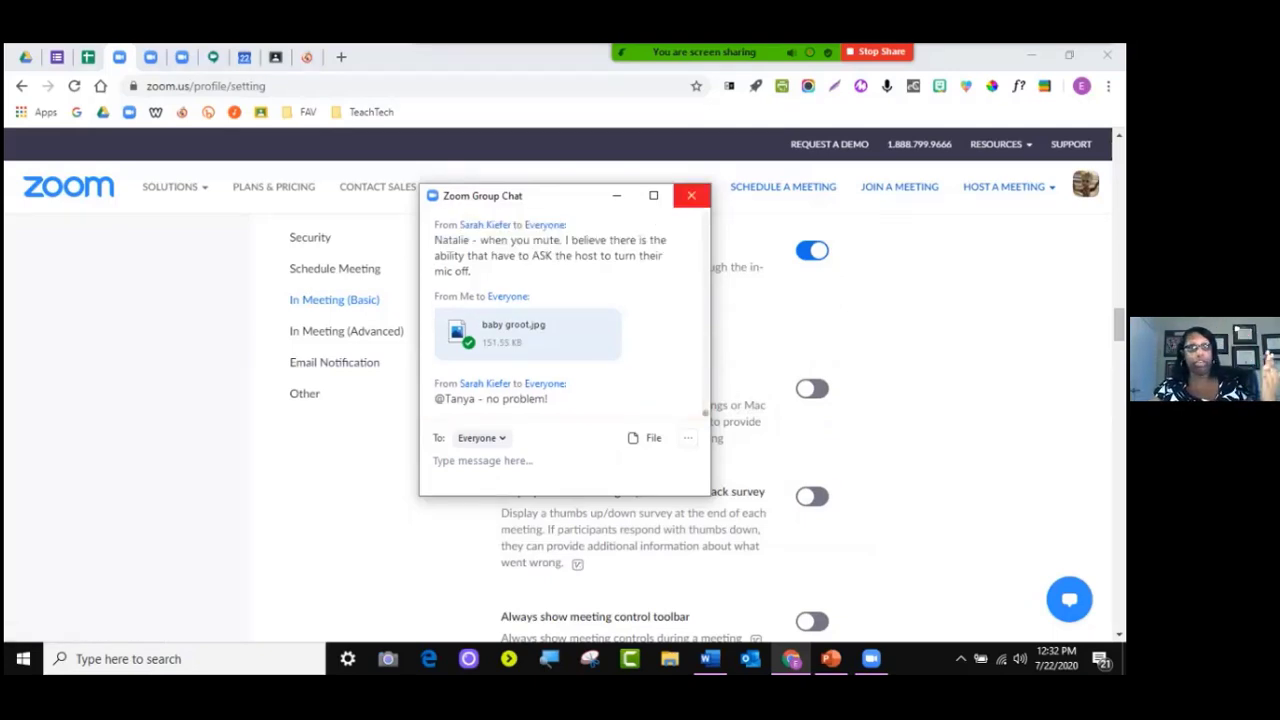
left_click(696, 200)
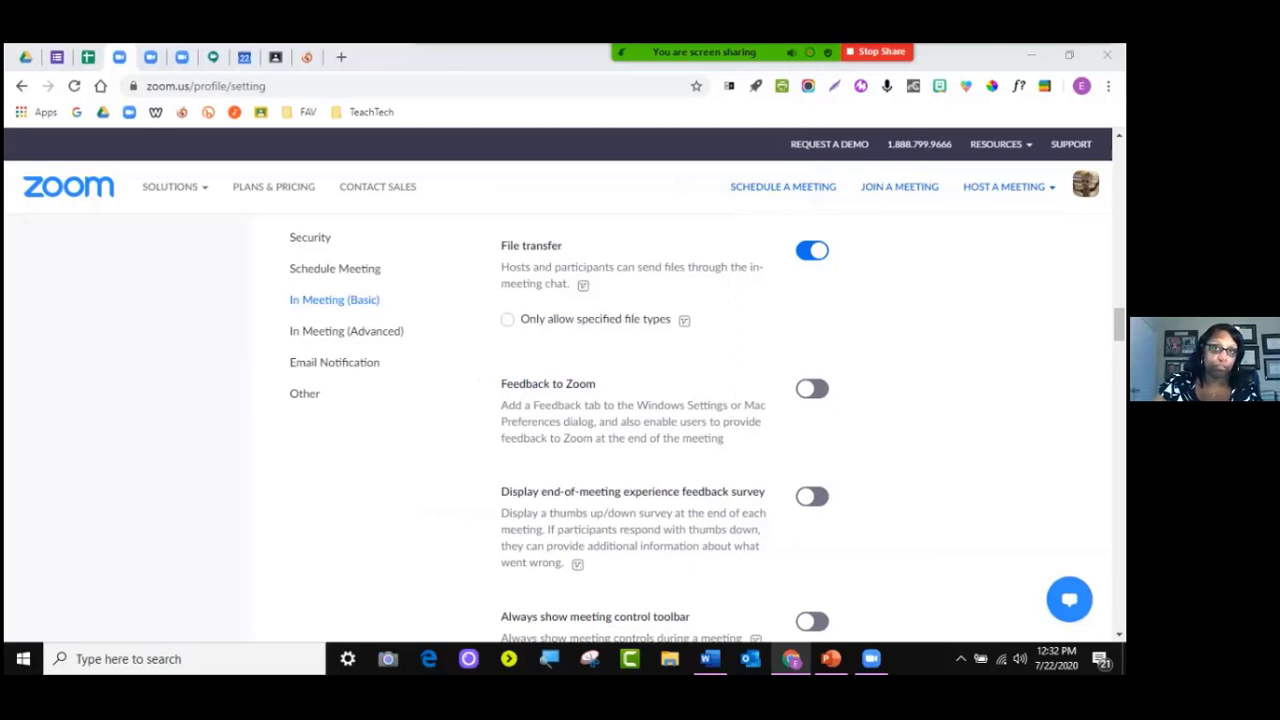
left_click_drag(554, 267, 616, 267)
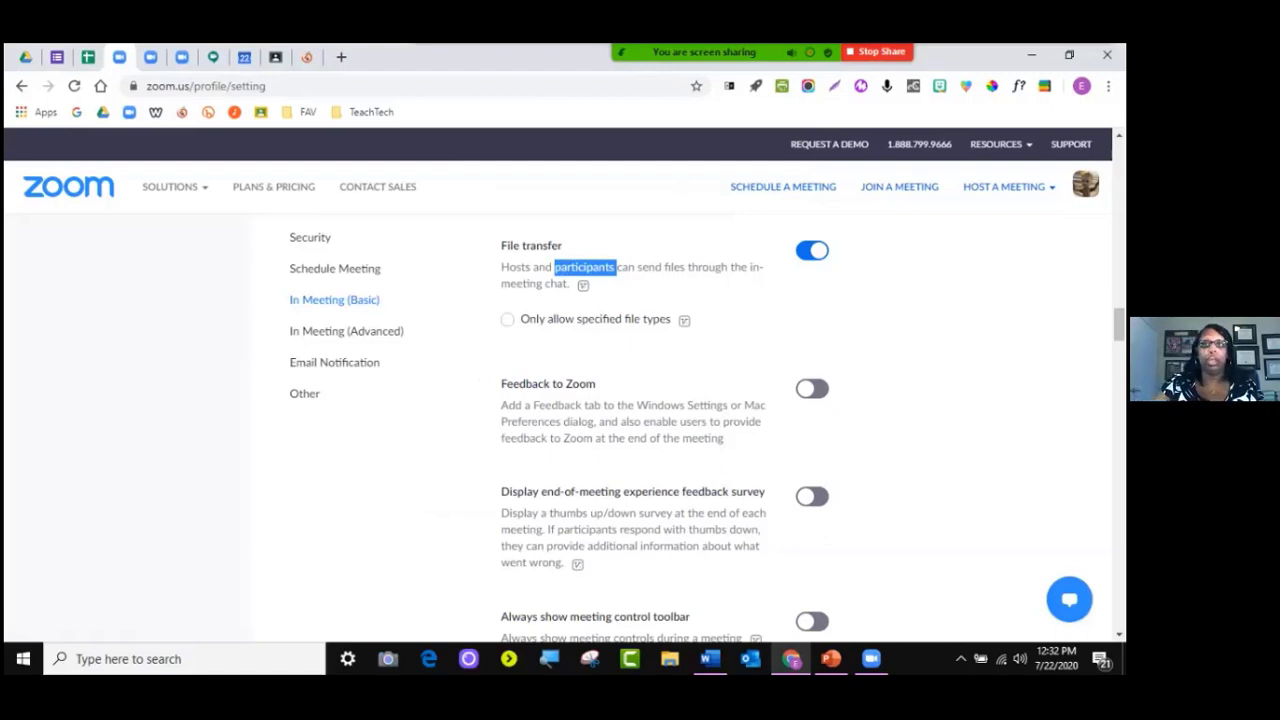
scroll(780, 430, "down", 2)
scroll(780, 430, "down", 1)
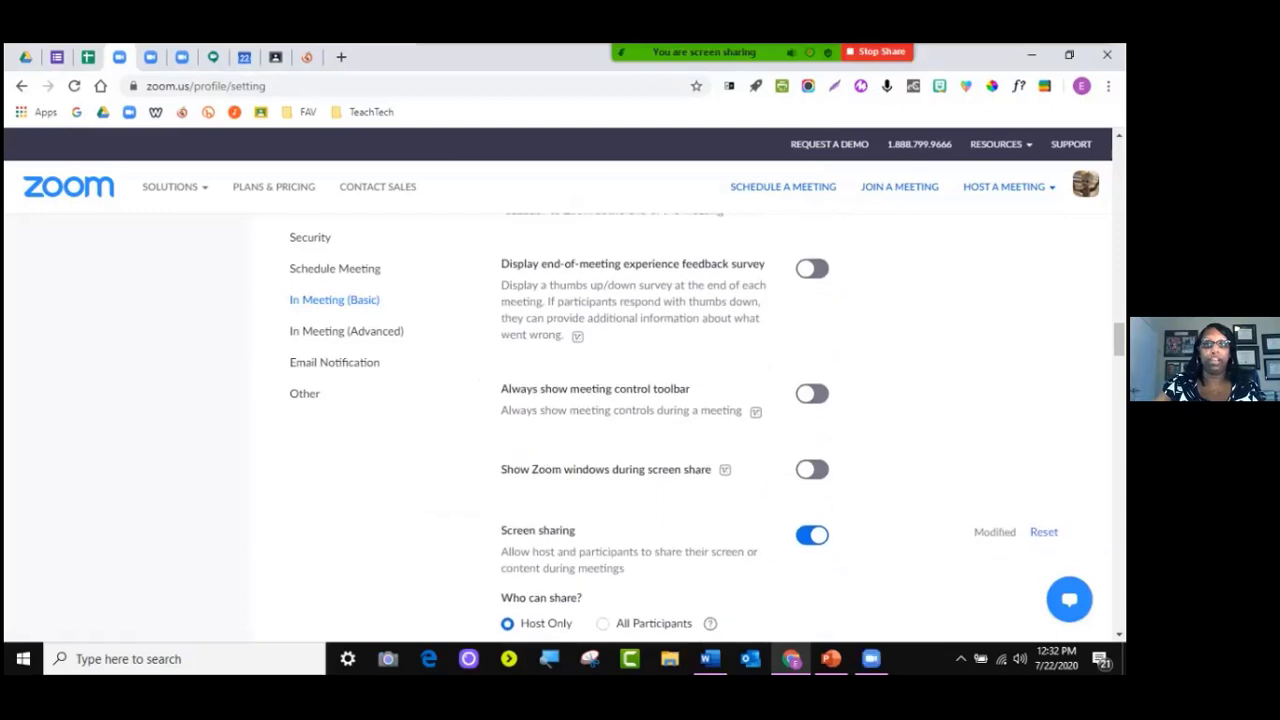
scroll(780, 430, "up", 1)
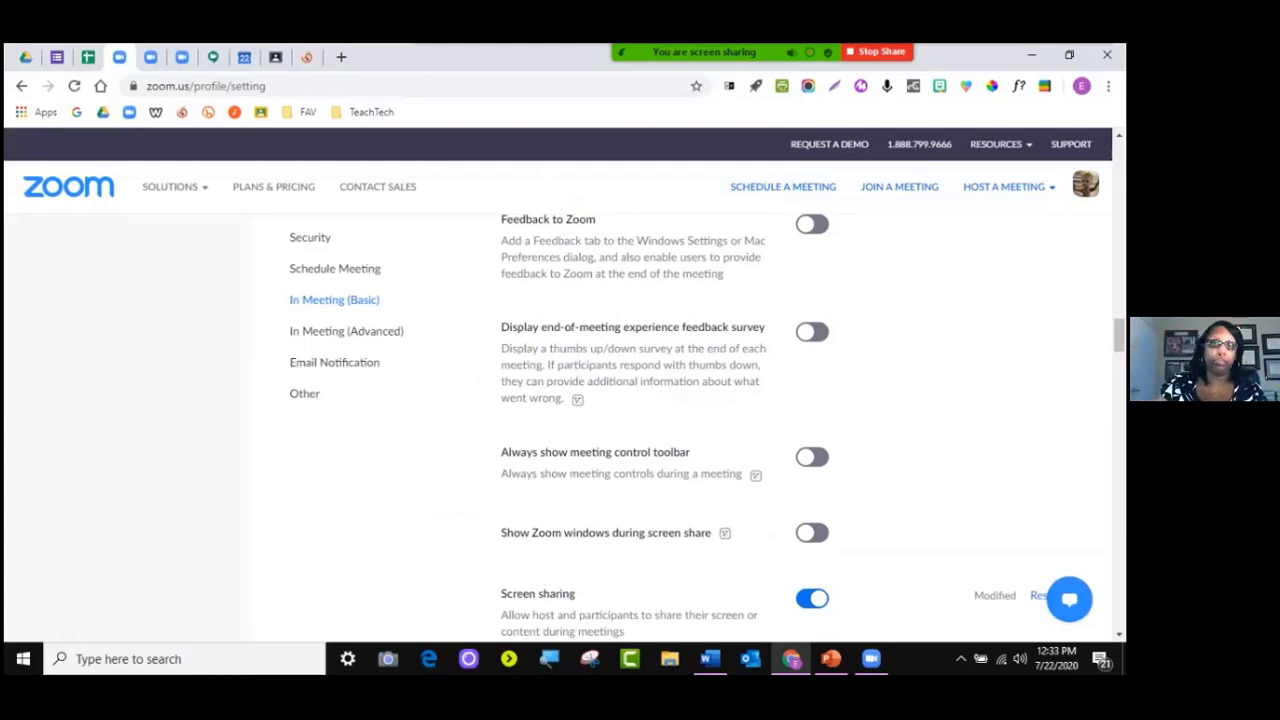
scroll(780, 430, "down", 4)
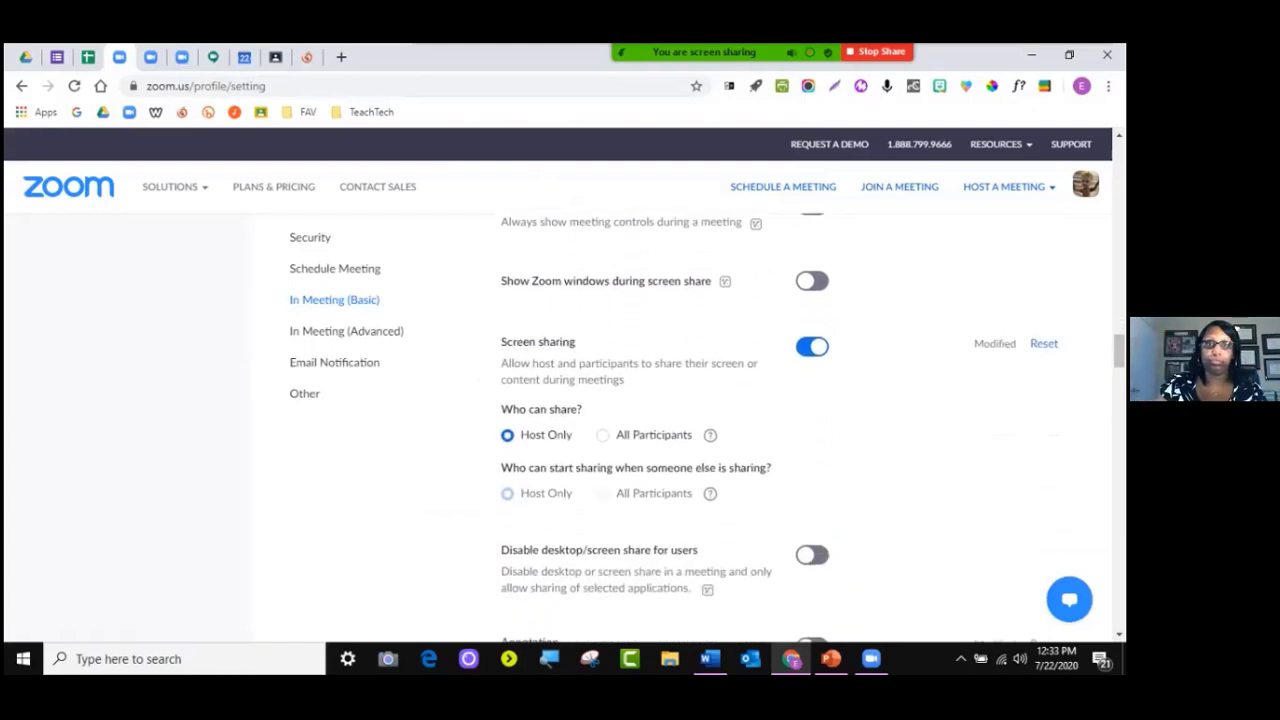
scroll(780, 430, "down", 1)
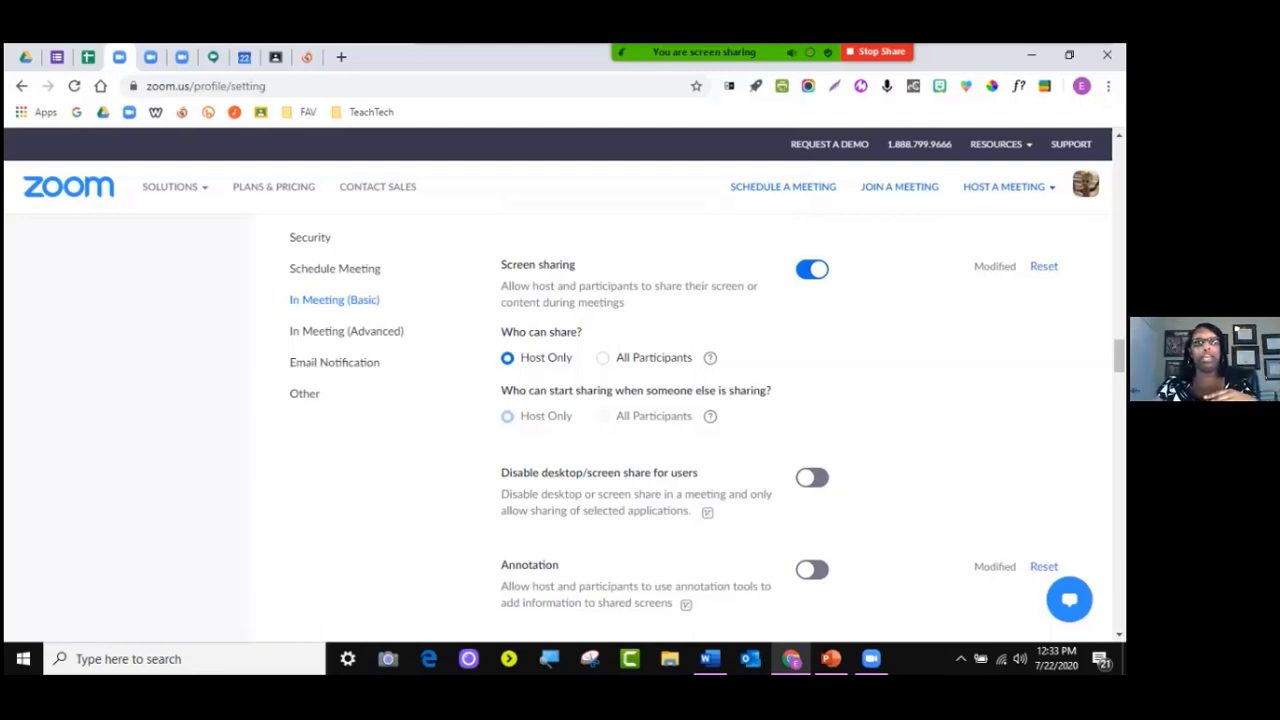
left_click(603, 358)
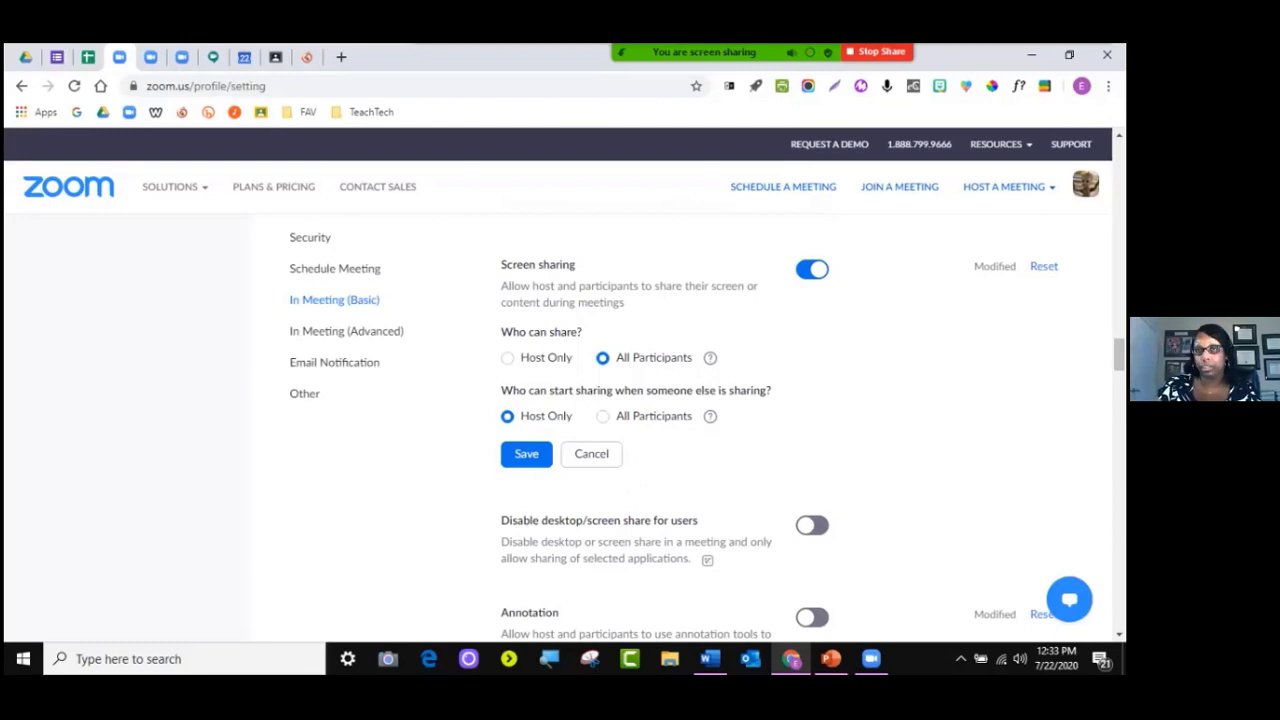
left_click(591, 454)
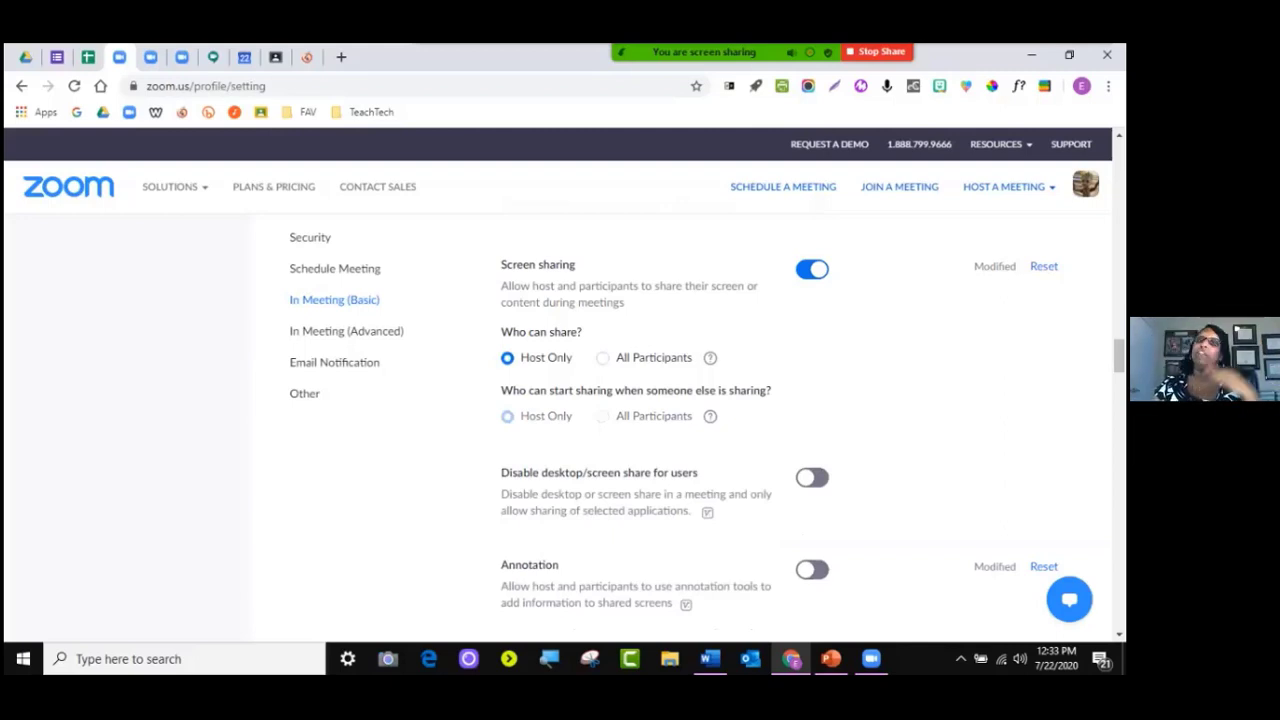
scroll(640, 420, "down", 3)
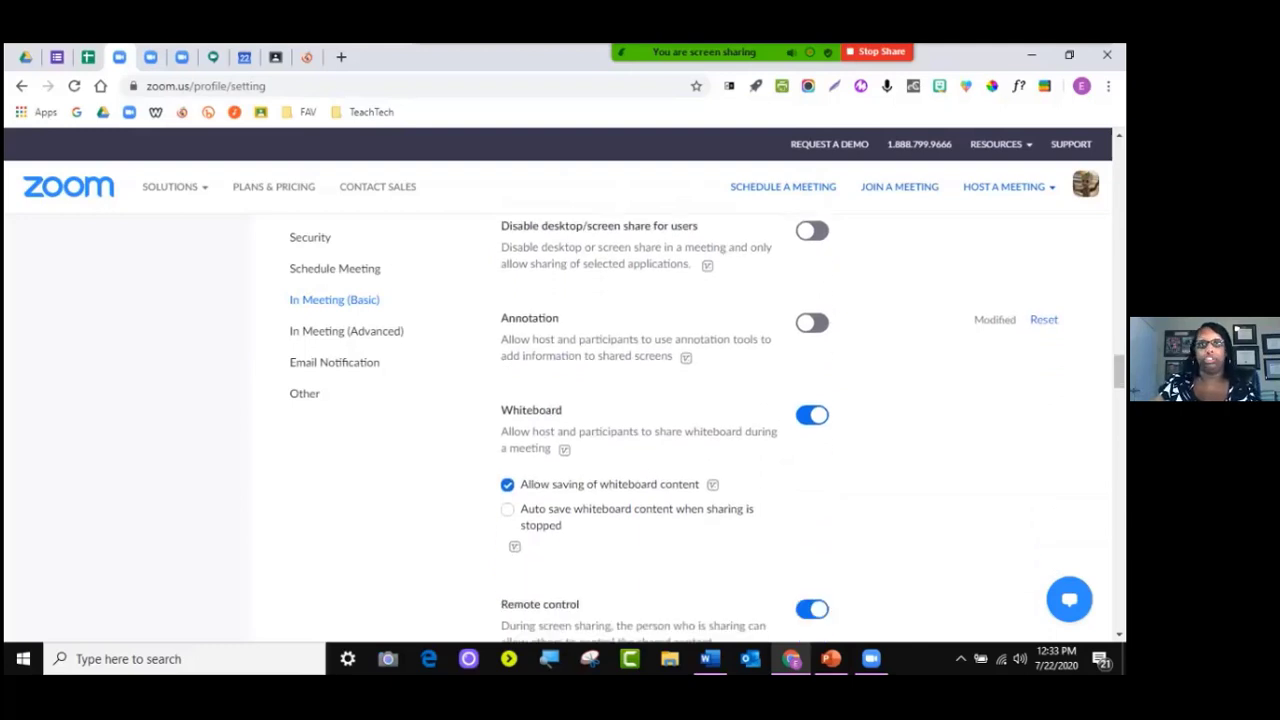
mouse_move(673, 357)
left_mouse_down()
mouse_move(501, 340)
mouse_move(501, 318)
left_mouse_up()
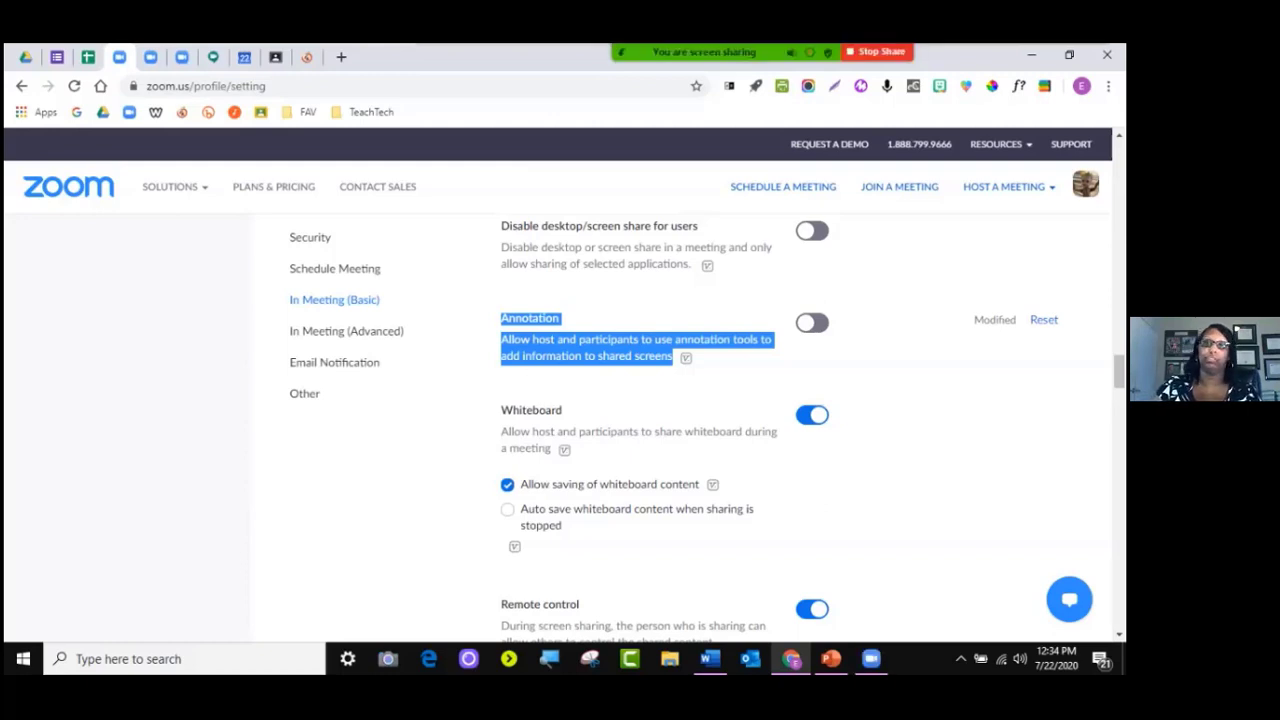
scroll(640, 420, "down", 1)
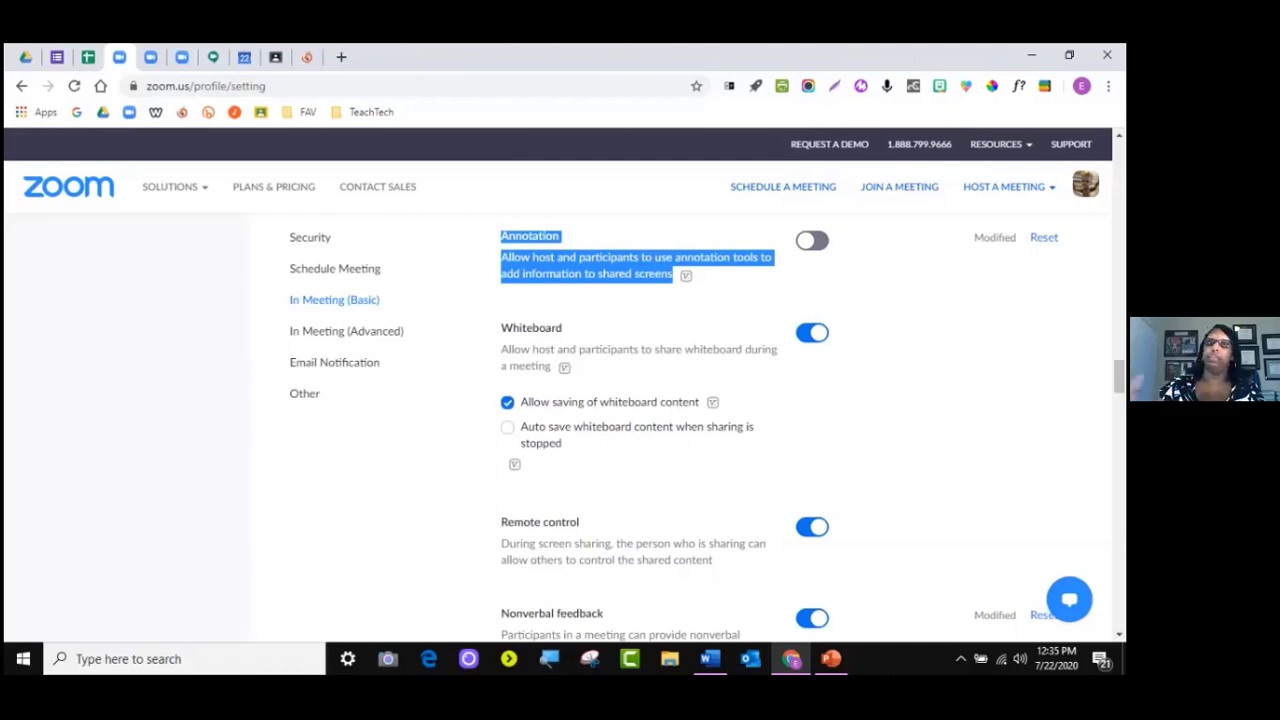
scroll(640, 430, "down", 3)
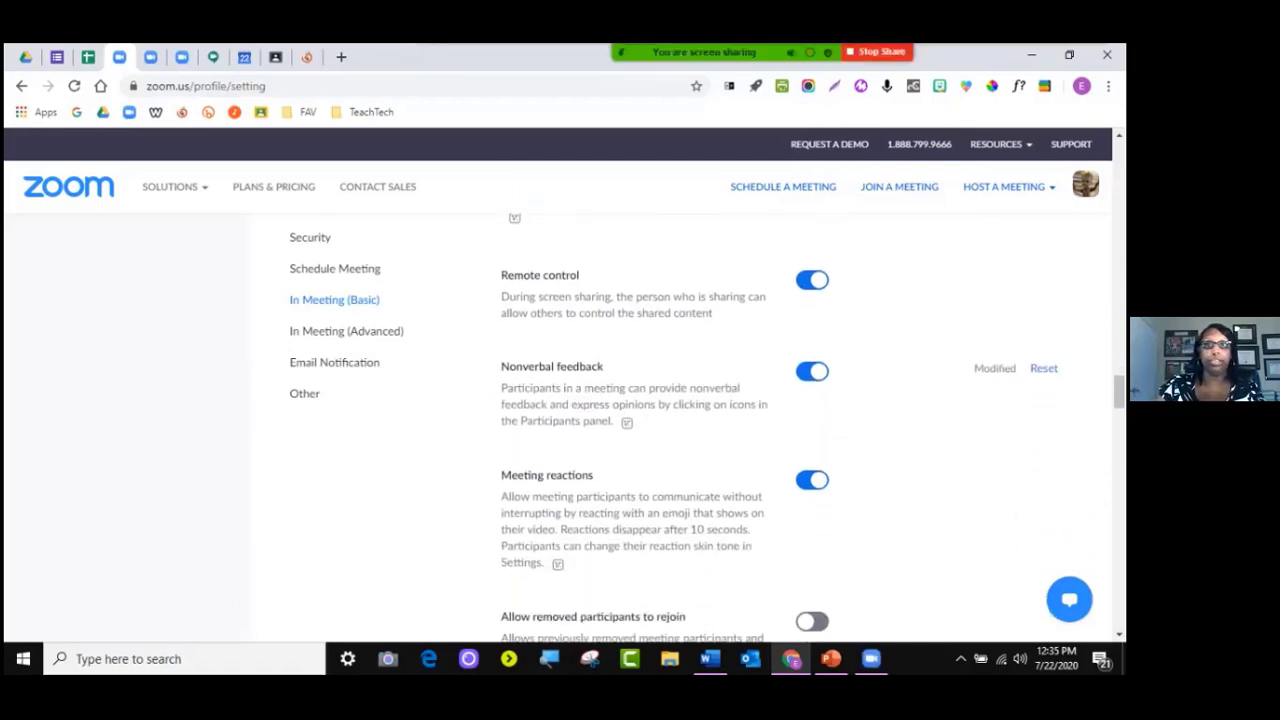
left_click_drag(529, 297, 712, 313)
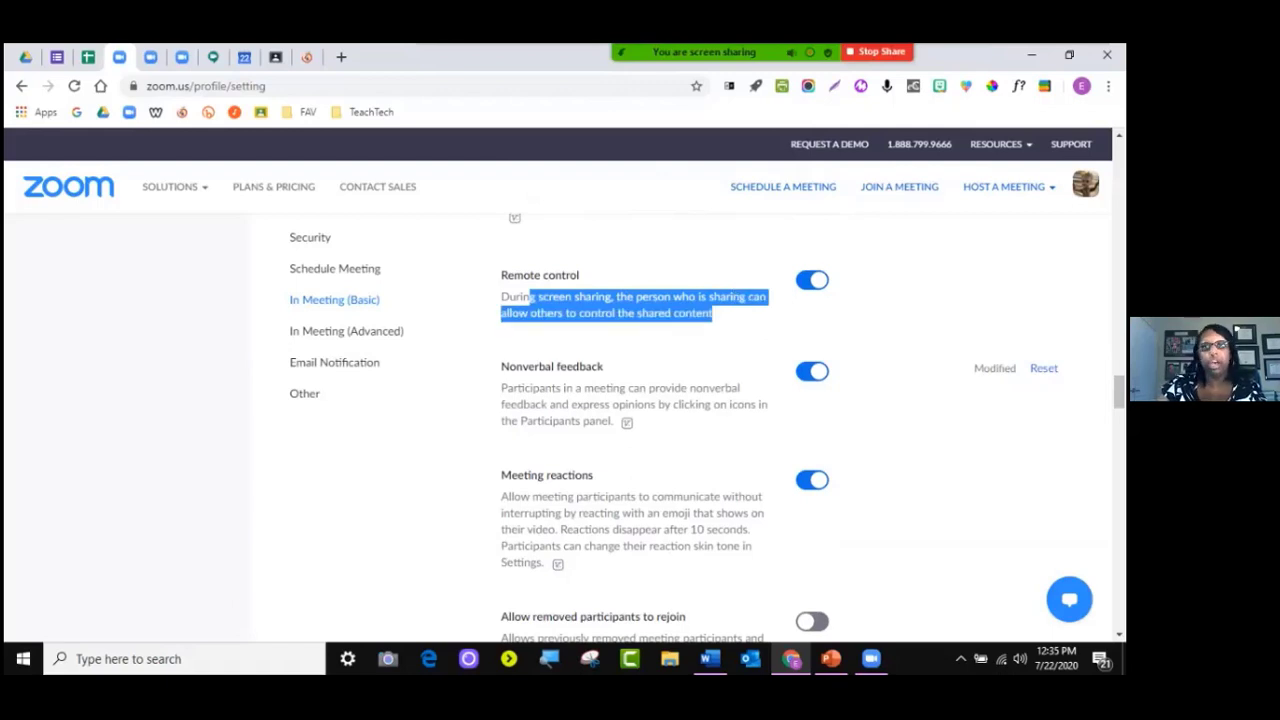
scroll(640, 430, "down", 1)
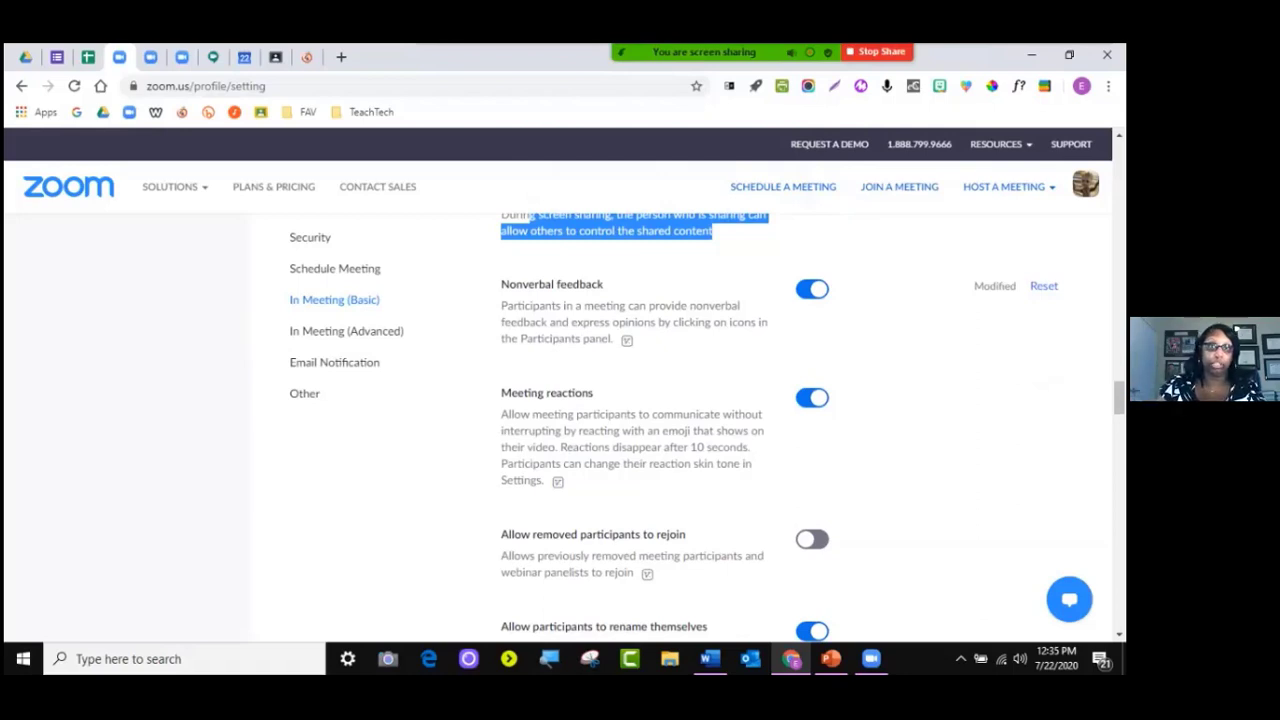
scroll(640, 420, "down", 3)
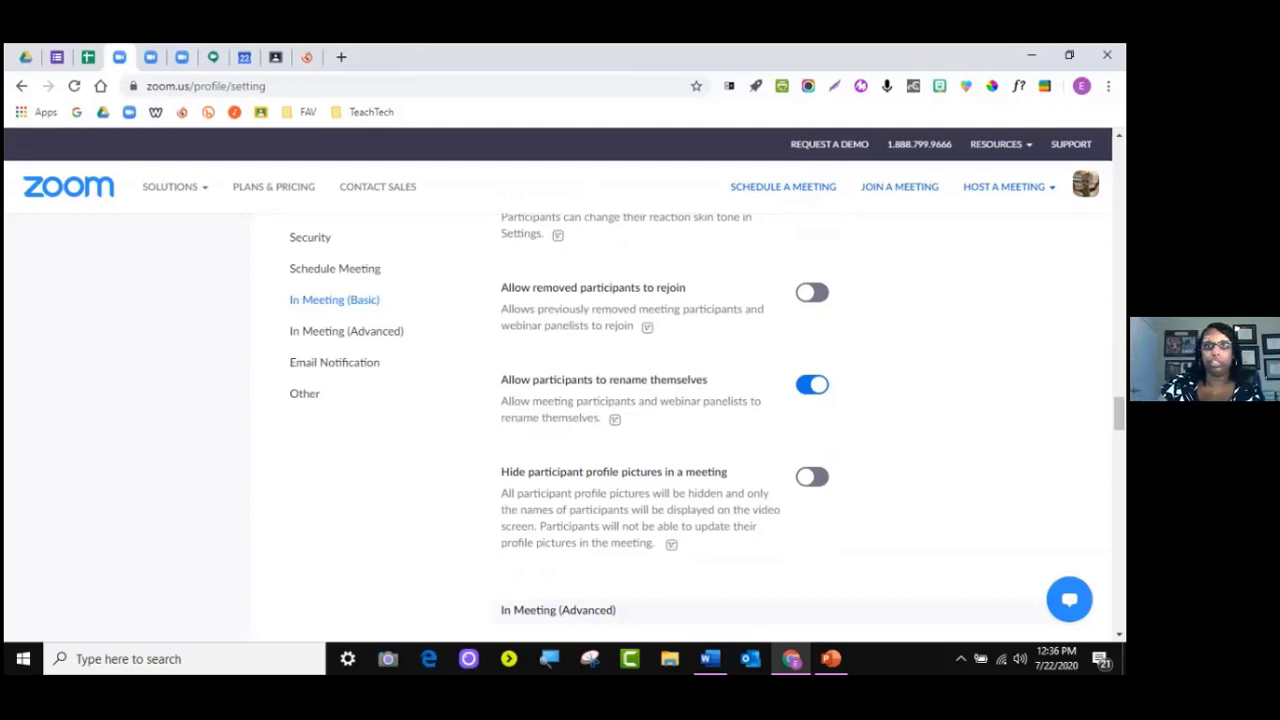
scroll(680, 420, "down", 1)
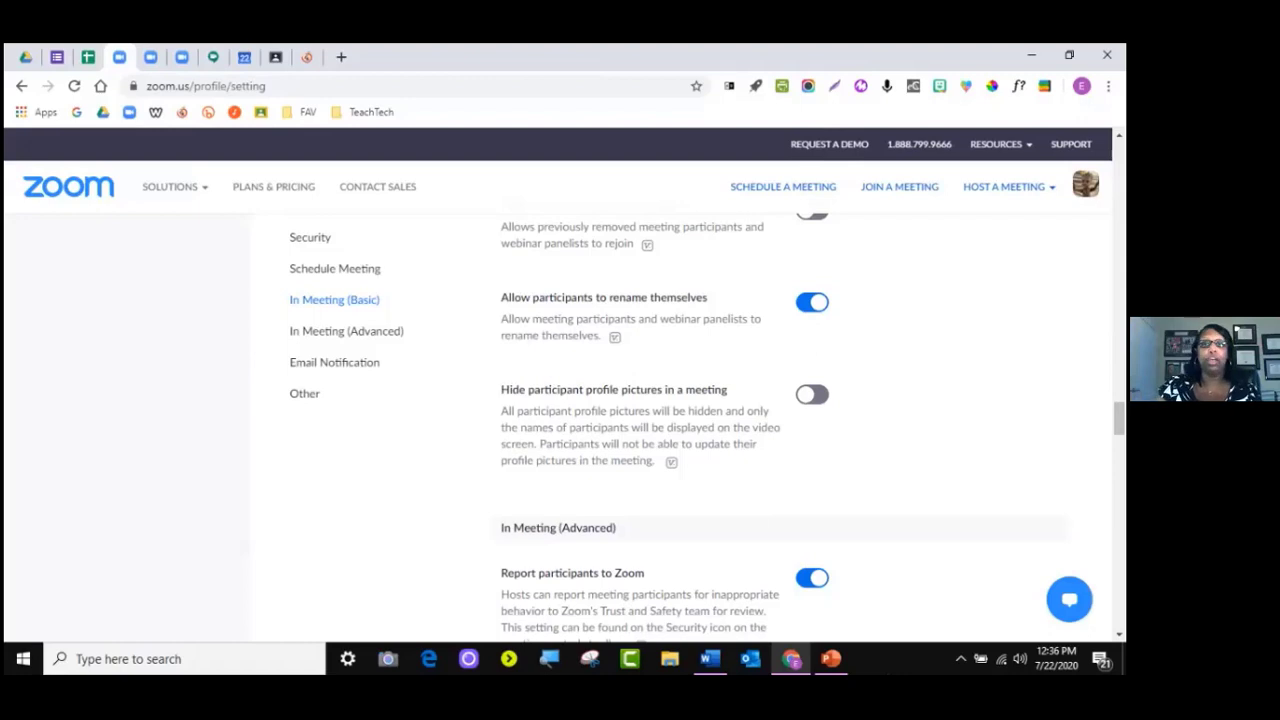
scroll(660, 420, "down", 1)
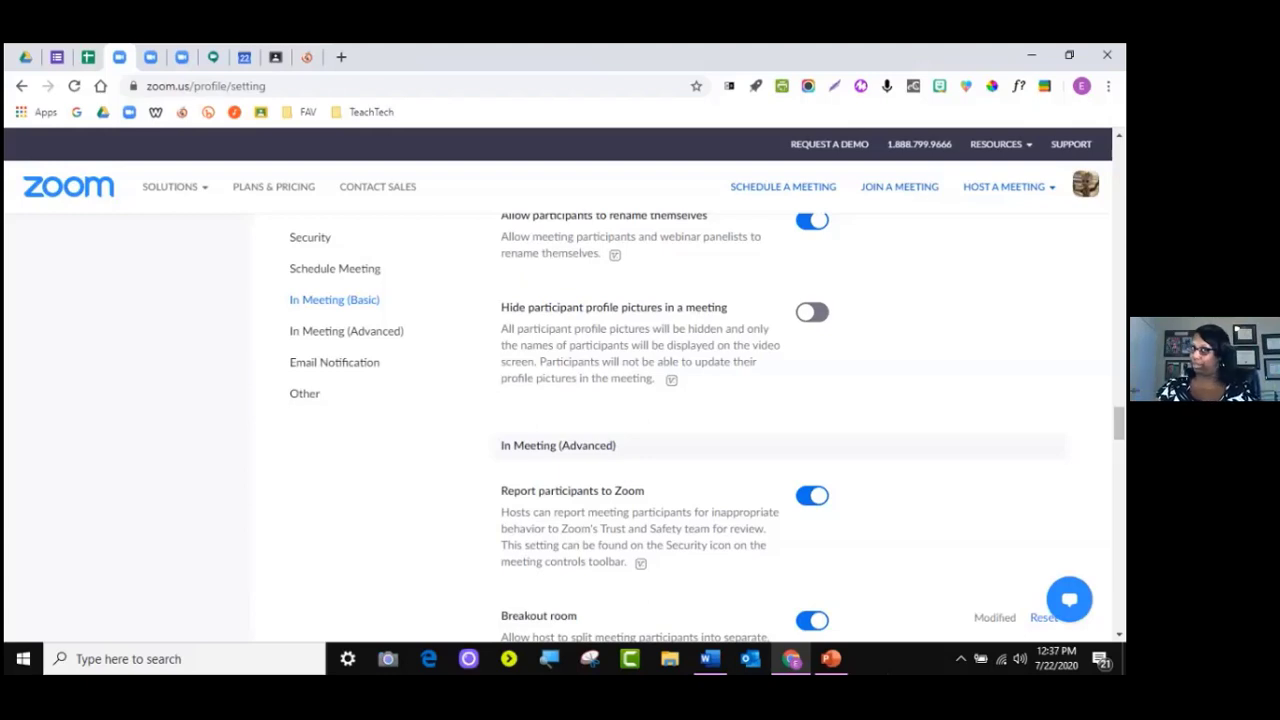
scroll(780, 430, "down", 2)
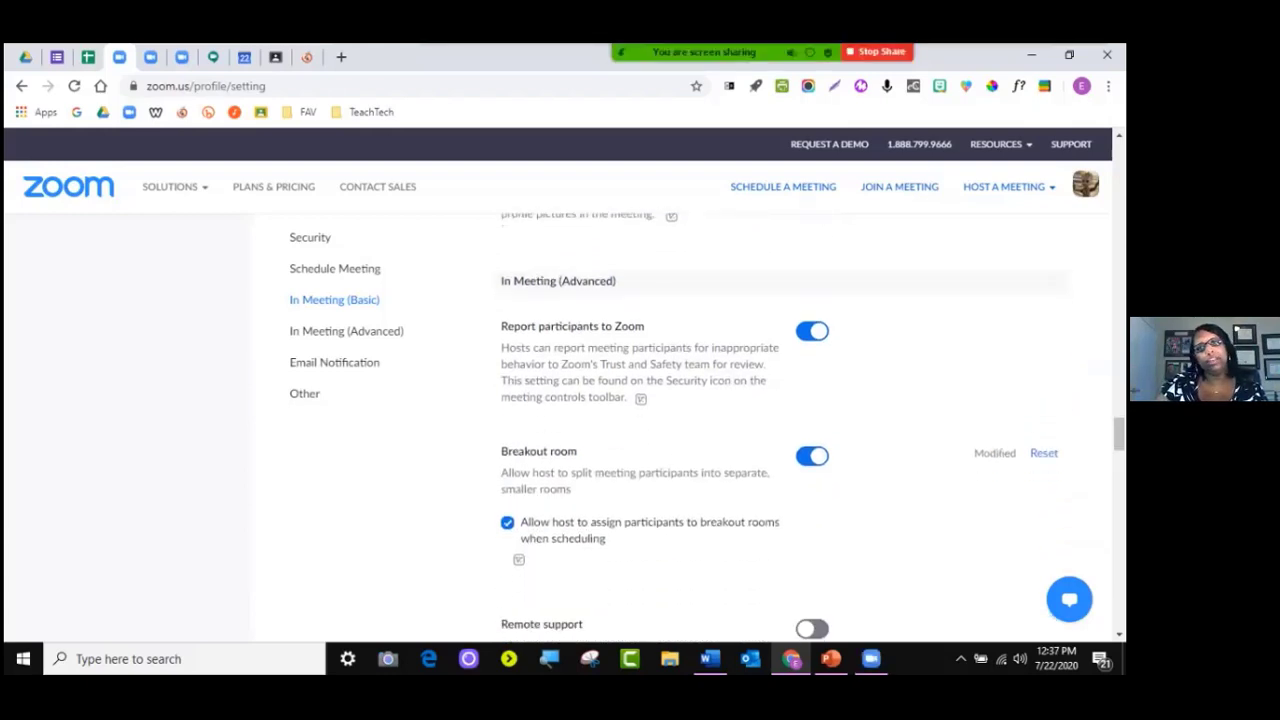
scroll(780, 430, "down", 2)
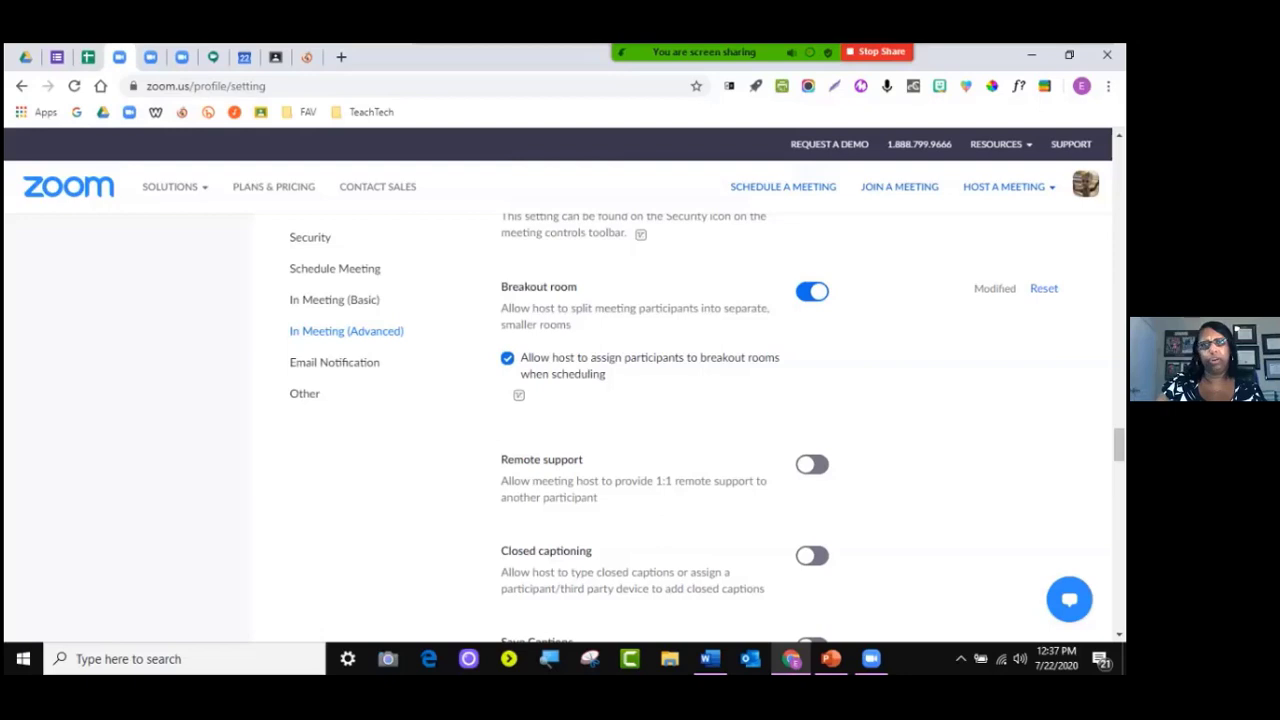
left_click(508, 358)
left_click(508, 358)
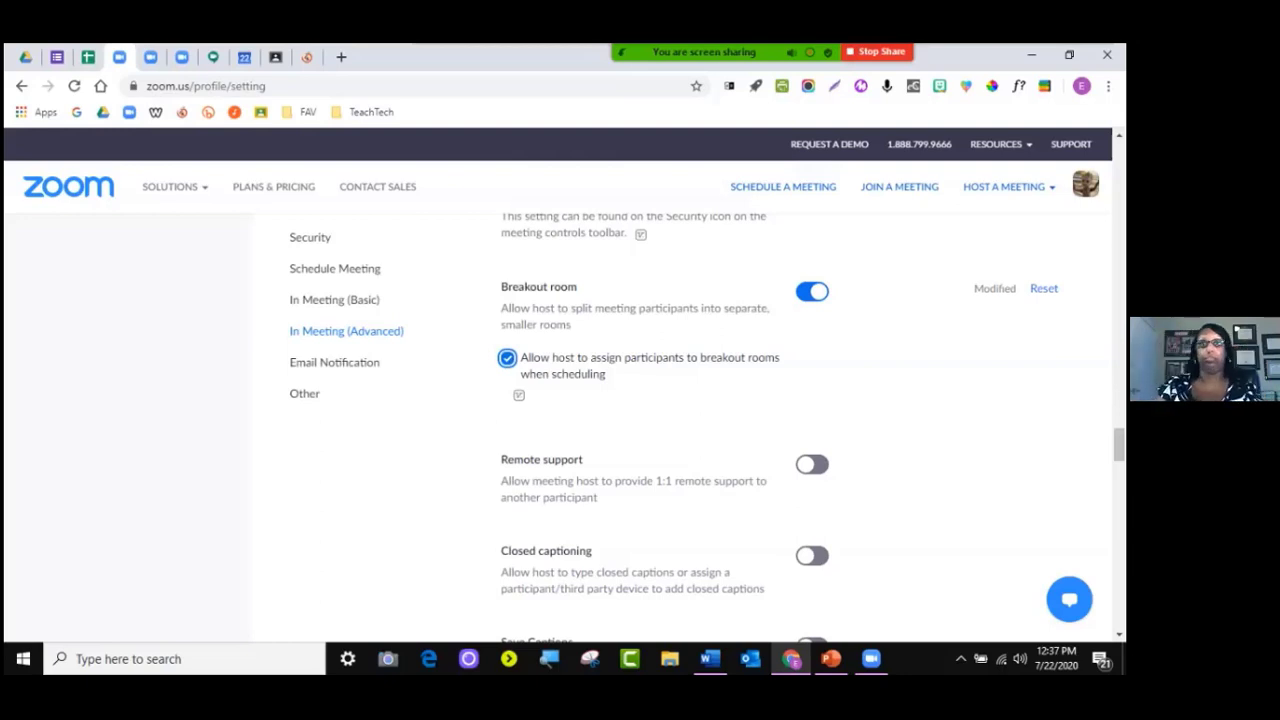
Toggle Closed captioning on, cancel once, then toggle it again to reopen the confirmation
scroll(700, 430, "down", 3)
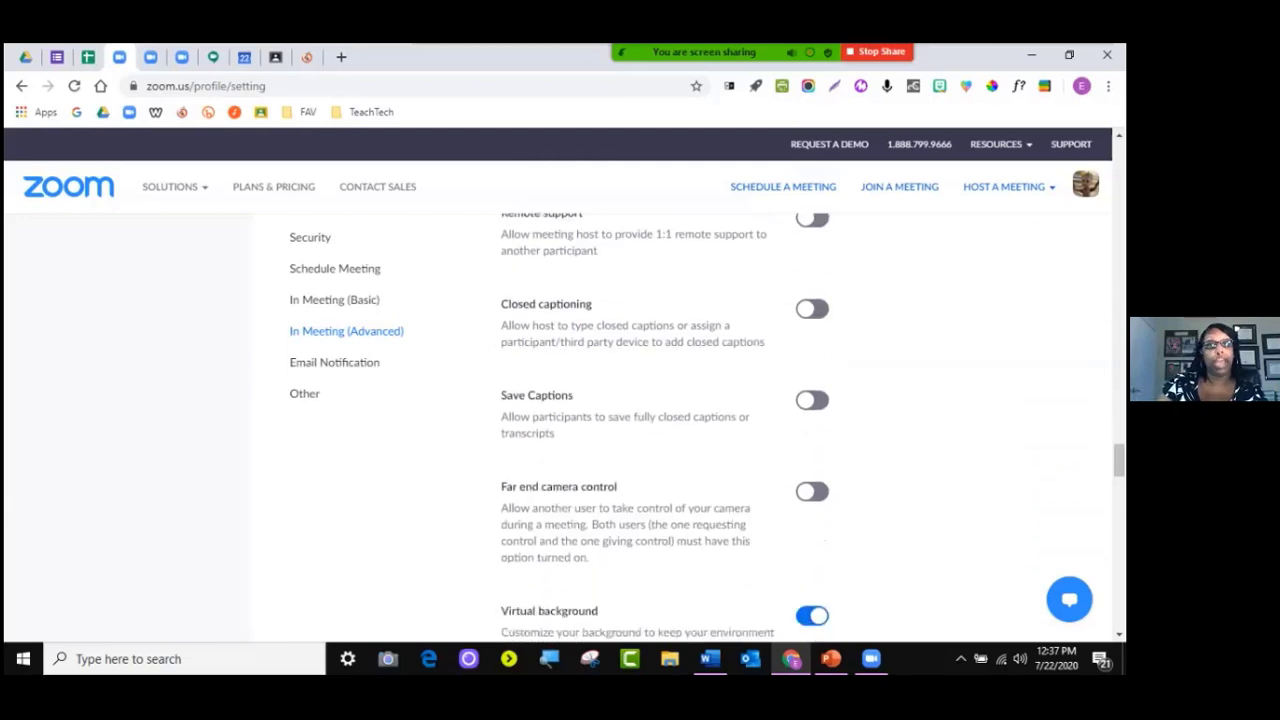
left_click(812, 309)
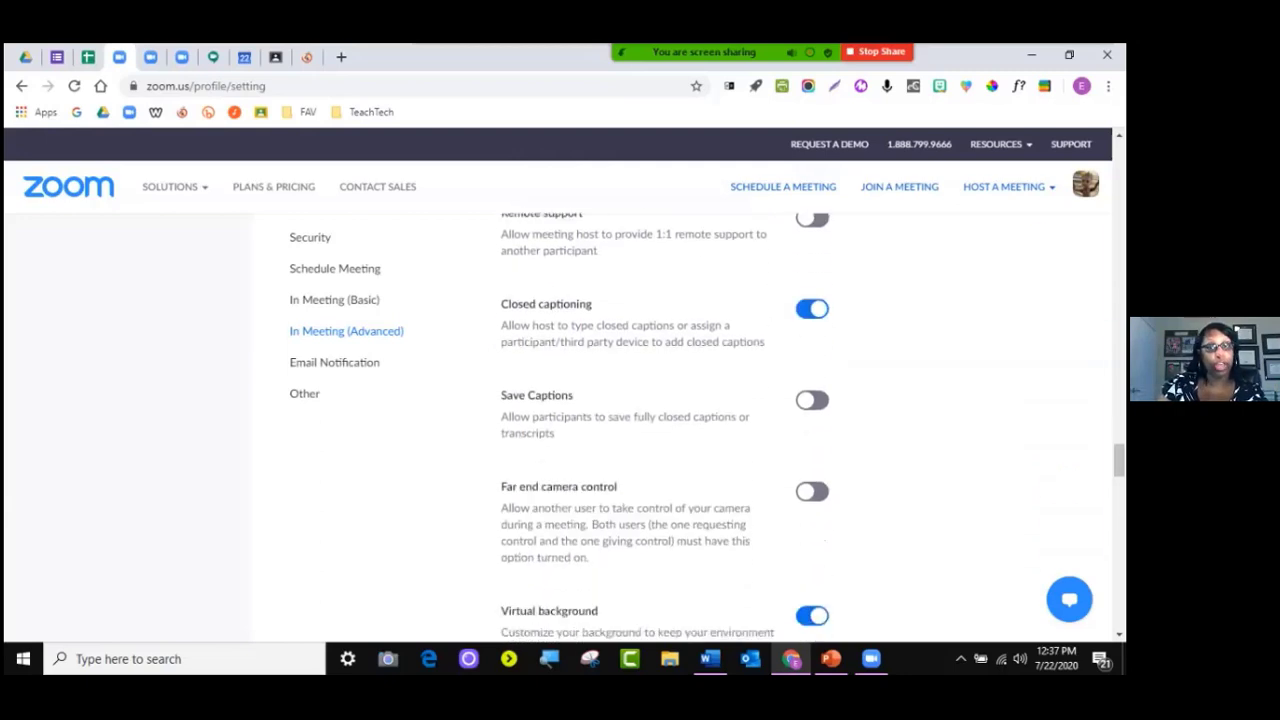
left_click(754, 383)
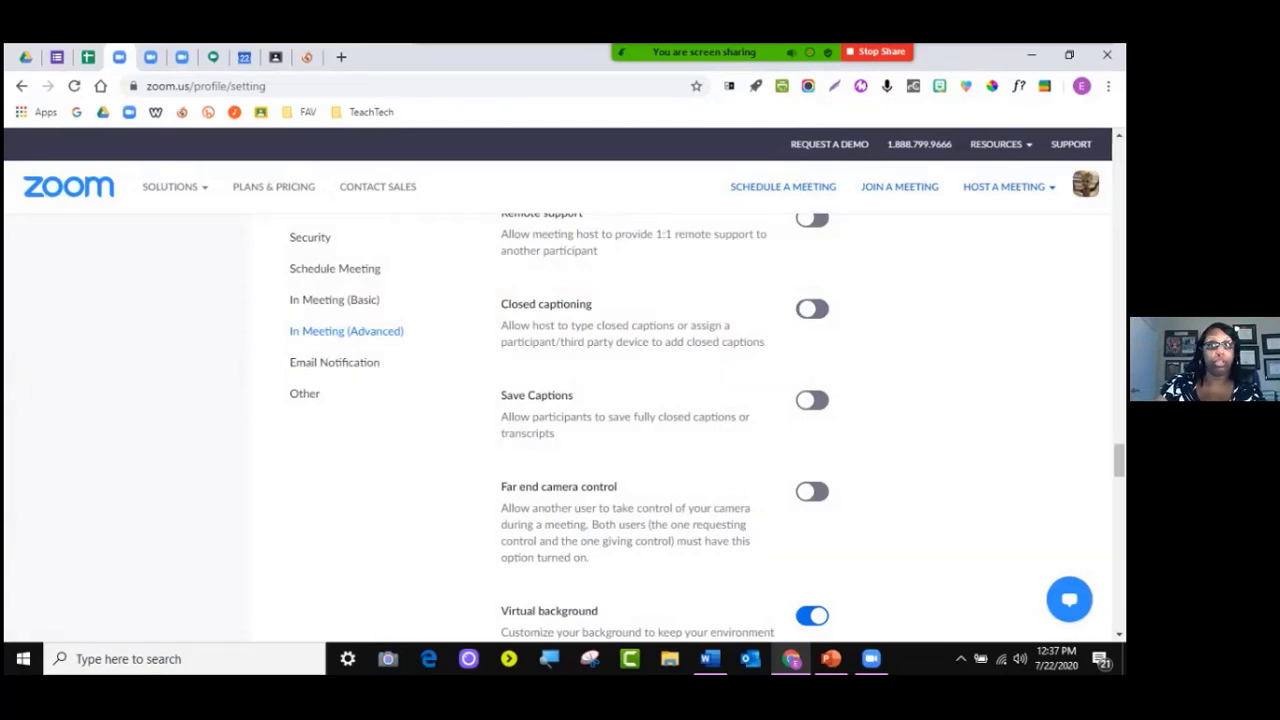
left_click(805, 308)
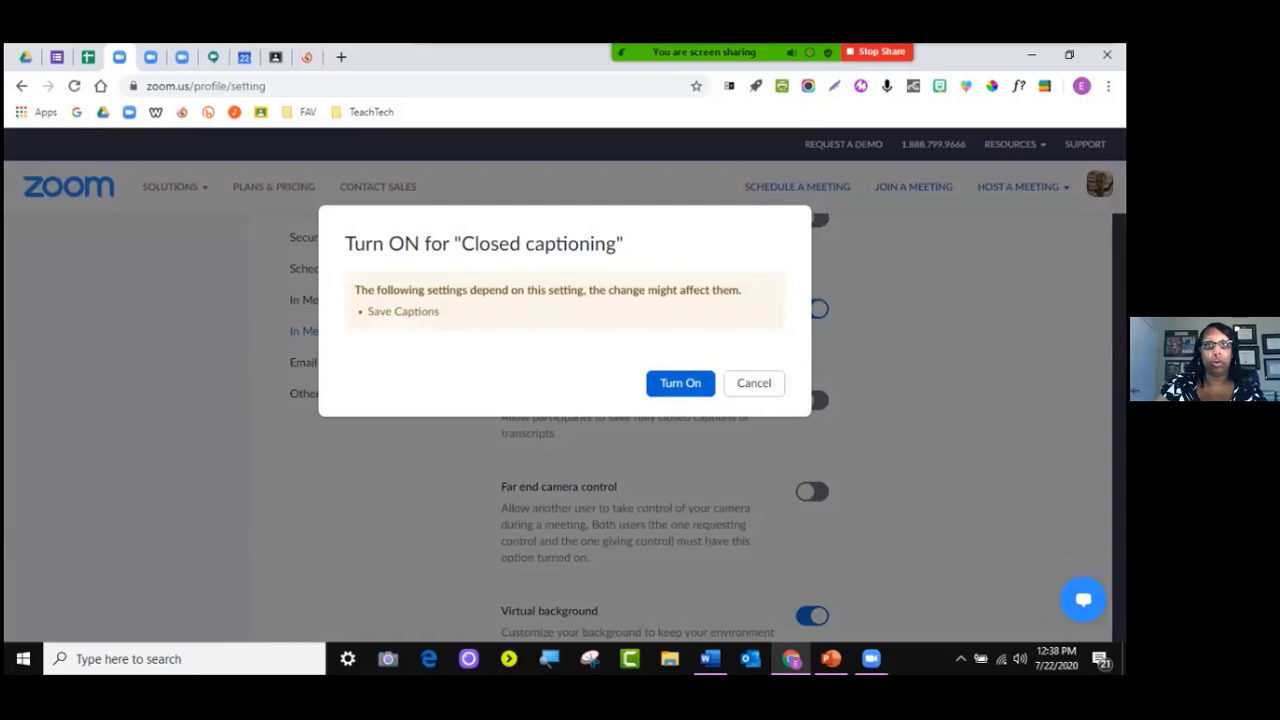
Highlight the Save Captions warning, then cancel so Closed captioning stays off
left_click(680, 383)
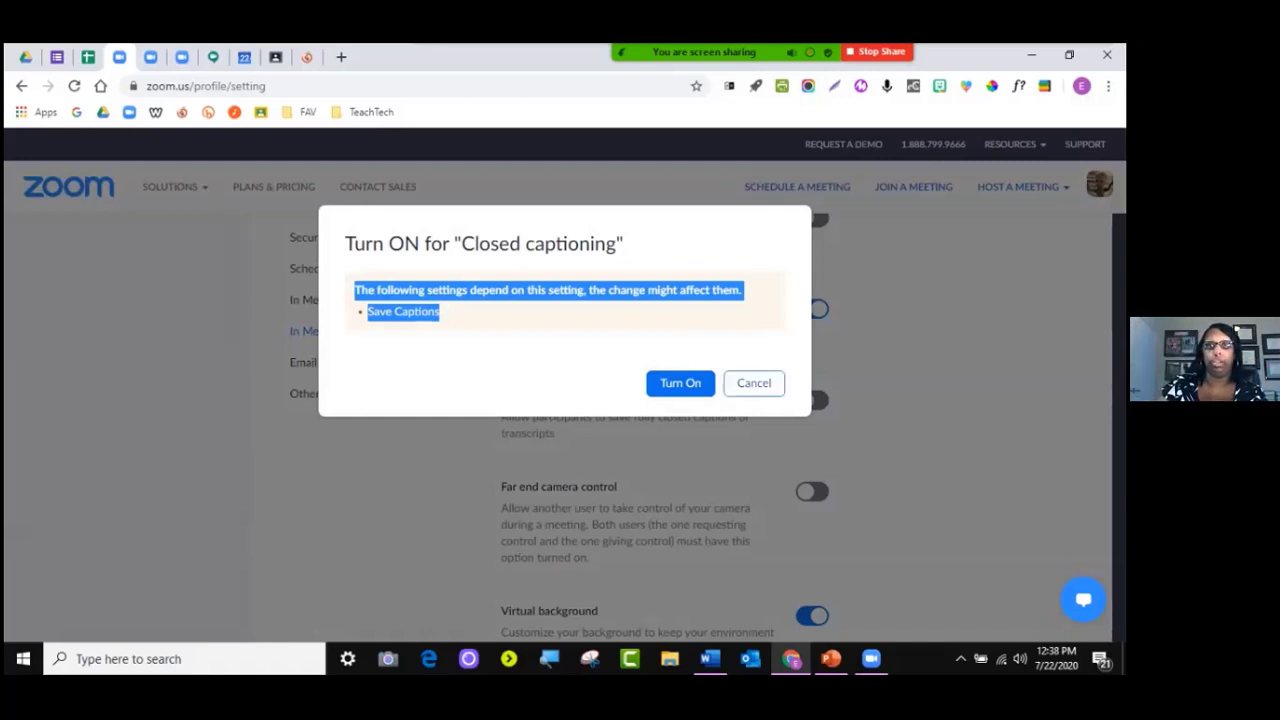
left_click(754, 383)
scroll(665, 426, "down", 2)
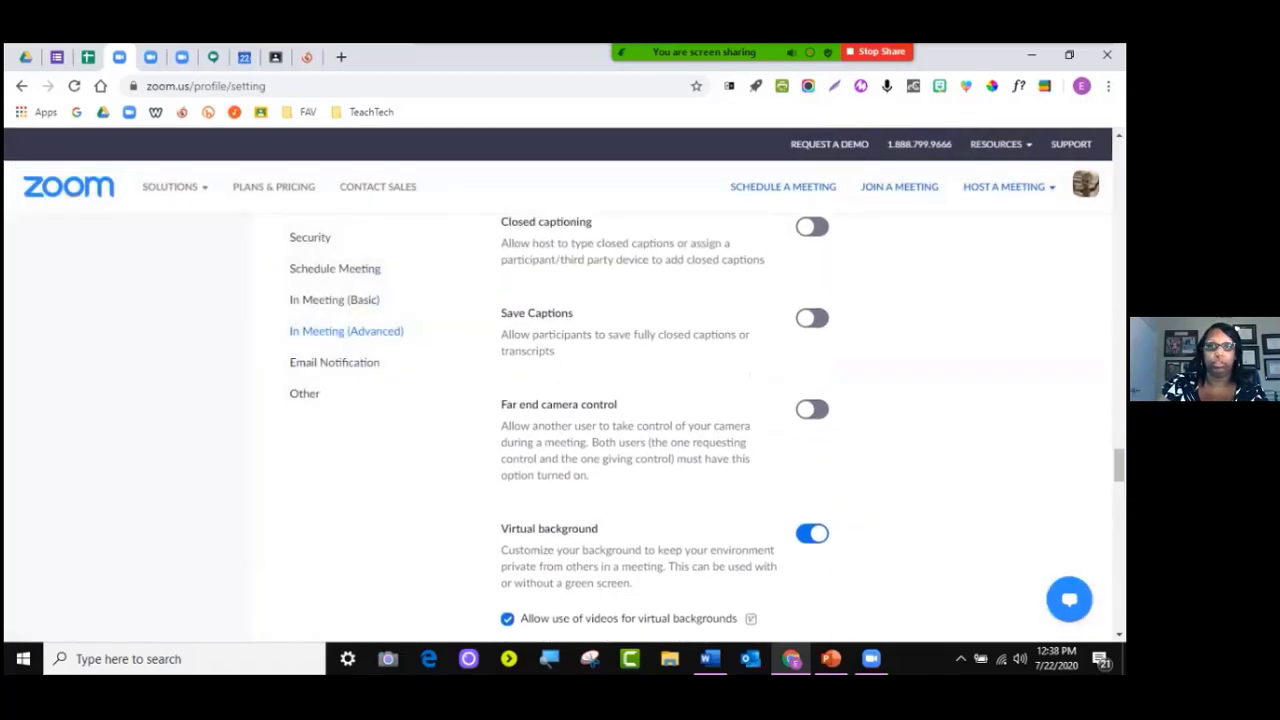
scroll(665, 430, "down", 3)
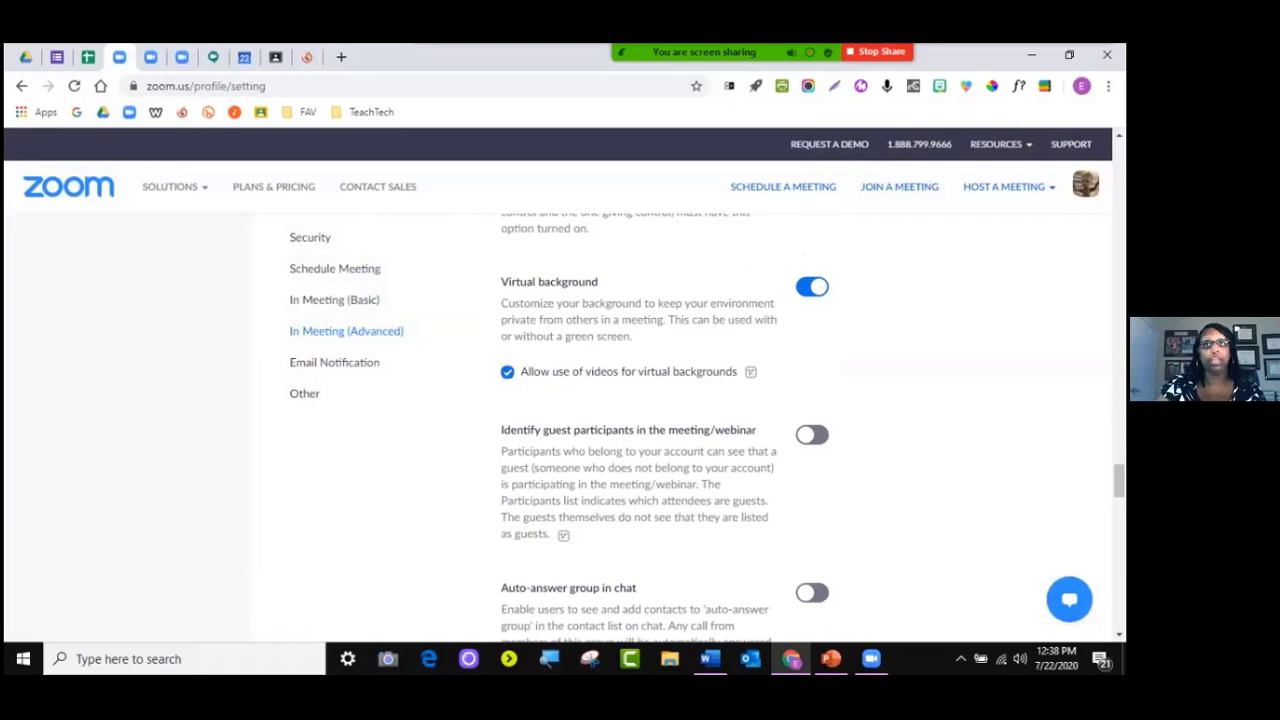
scroll(665, 430, "down", 4)
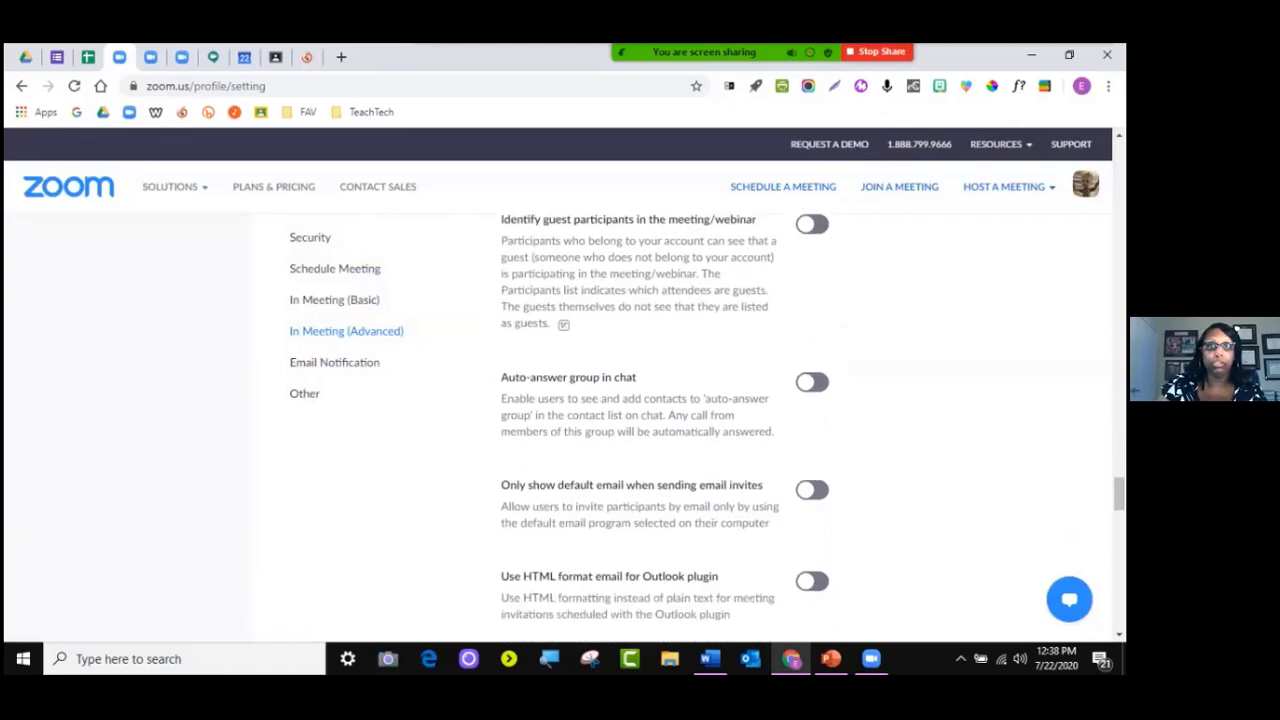
scroll(665, 430, "down", 4)
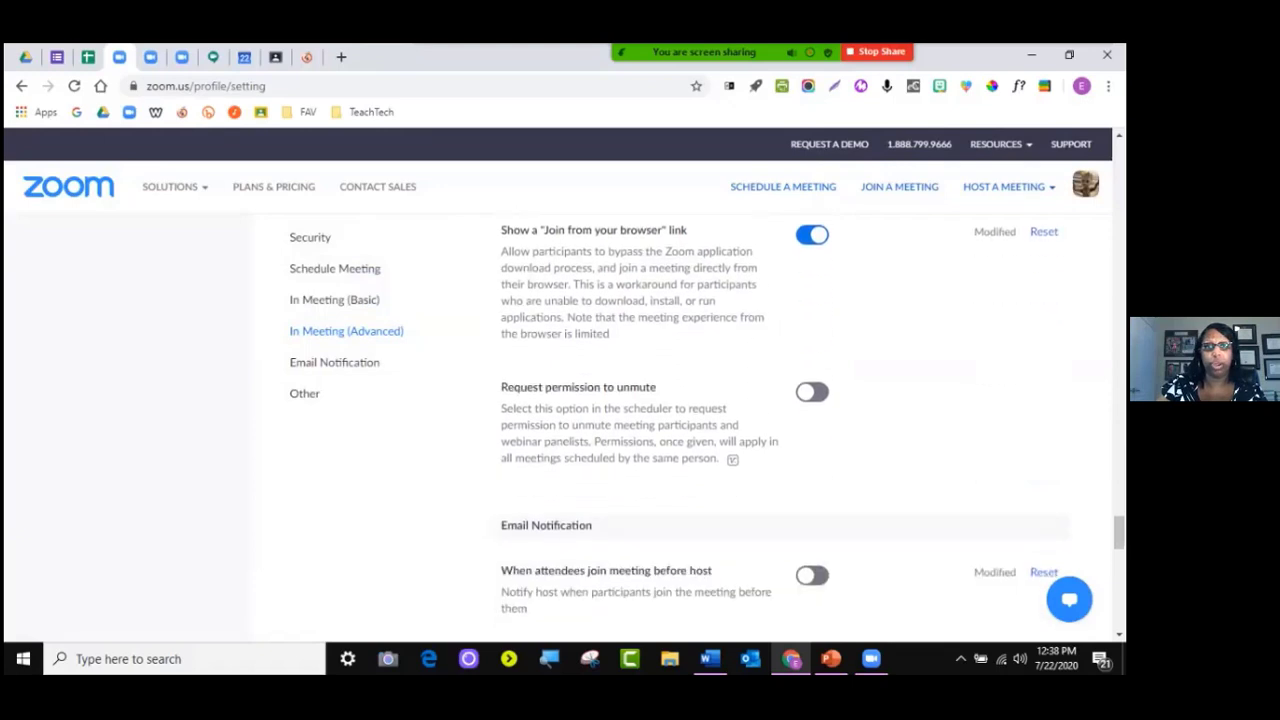
scroll(665, 430, "down", 4)
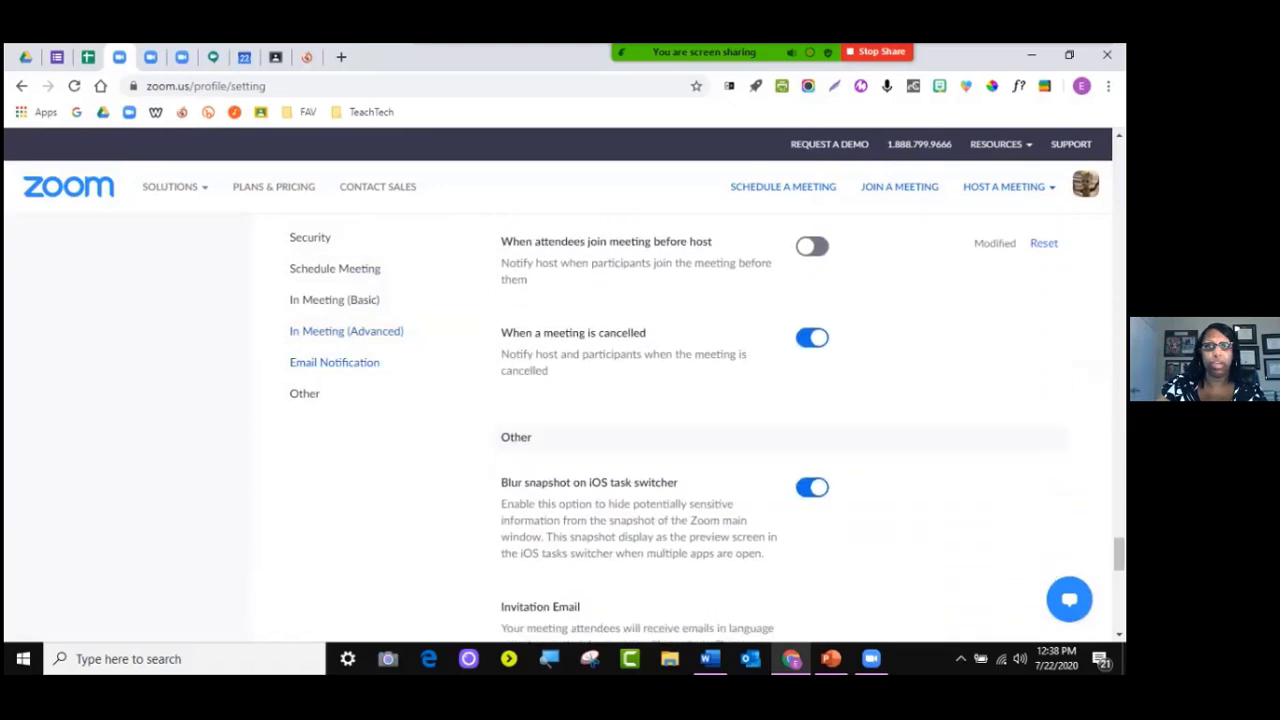
scroll(665, 430, "down", 5)
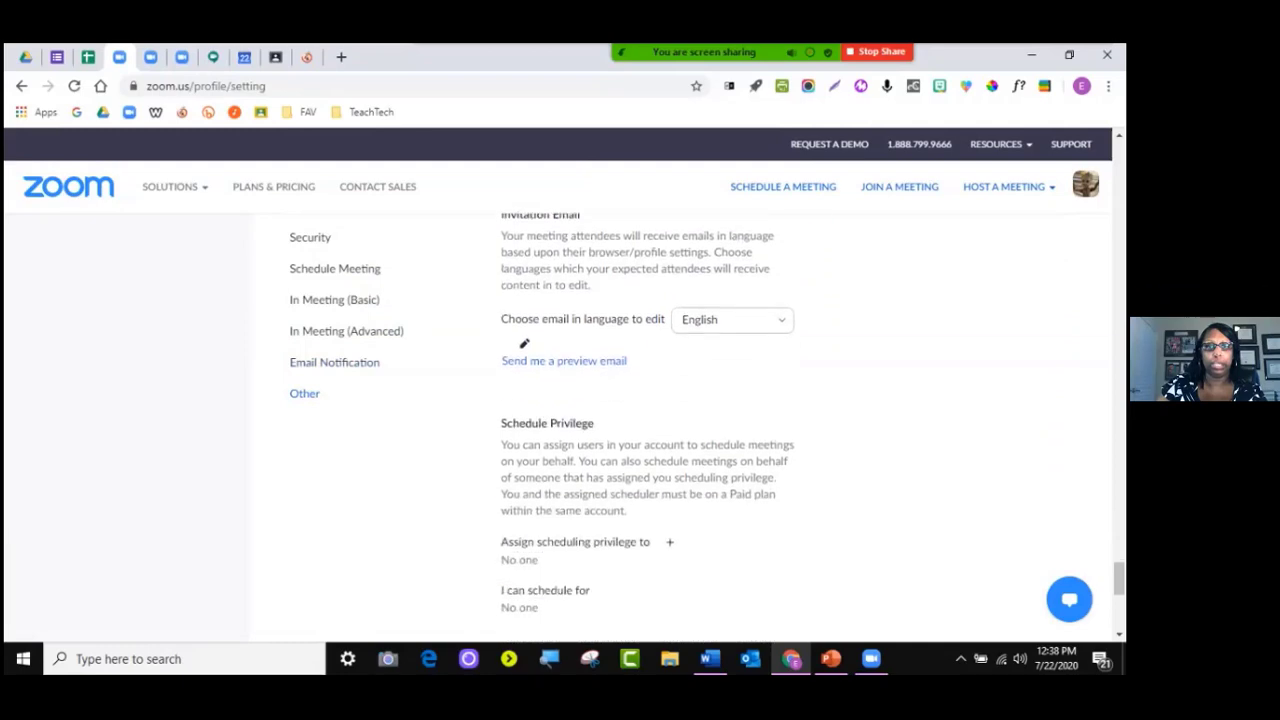
scroll(665, 430, "down", 2)
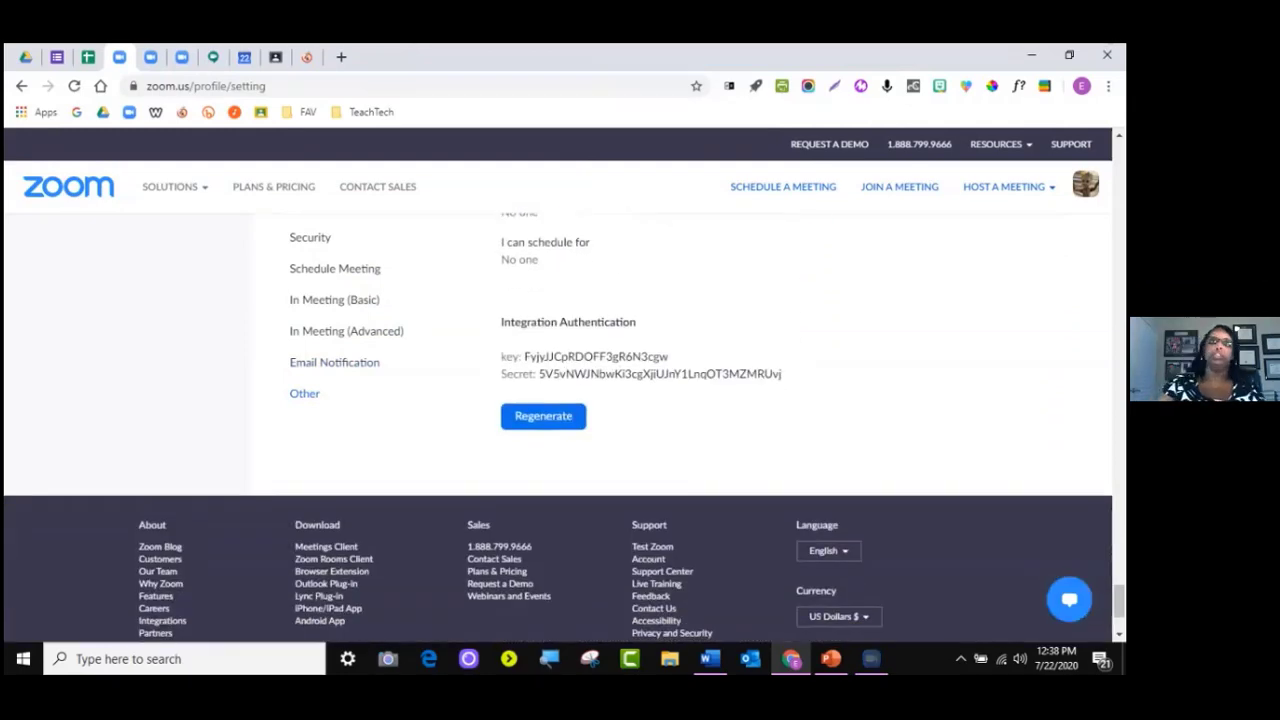
scroll(665, 430, "up", 10)
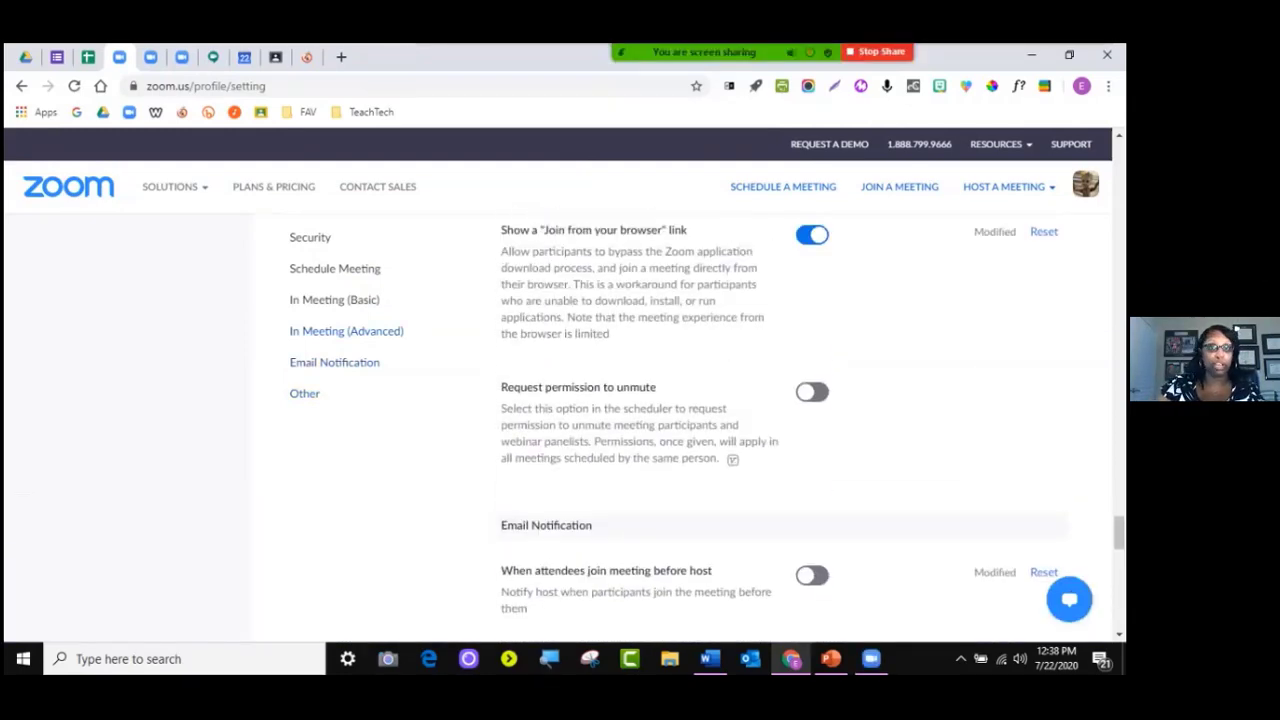
scroll(665, 430, "up", 1)
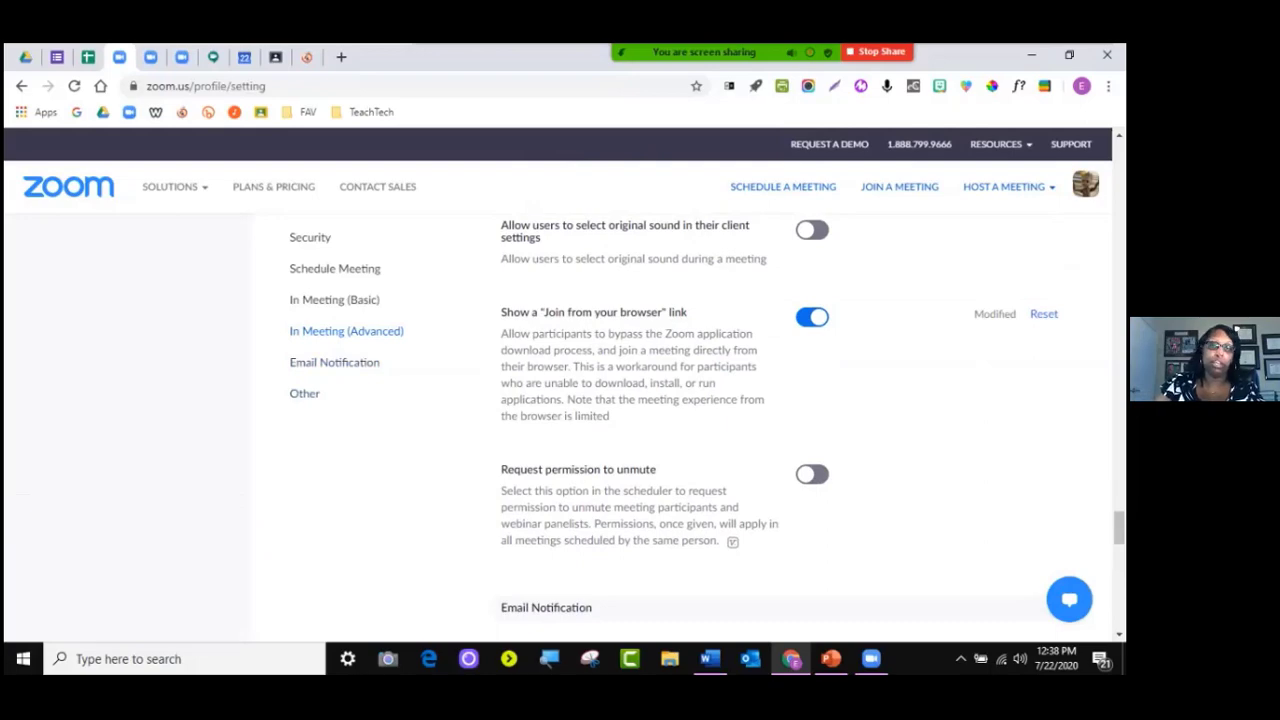
scroll(665, 430, "up", 10)
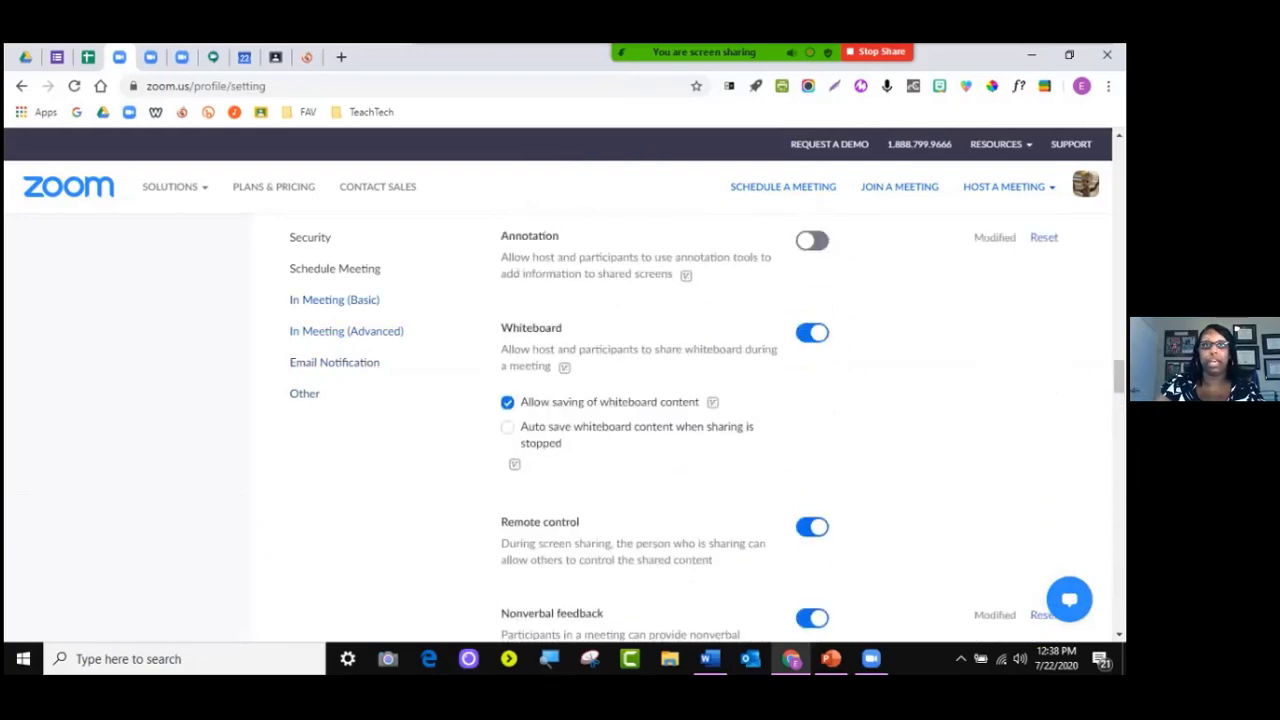
scroll(665, 430, "up", 15)
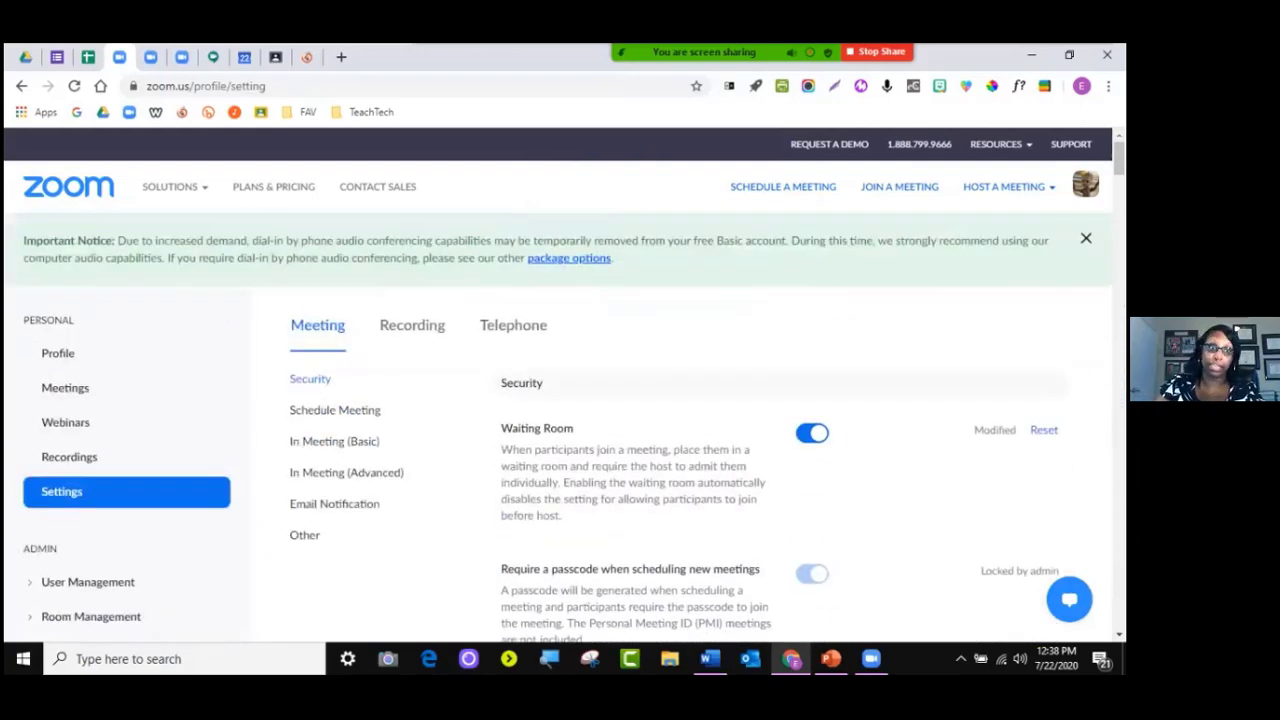
Schedule a new meeting from Meetings with 'ddddd' as both topic and description
left_click(65, 388)
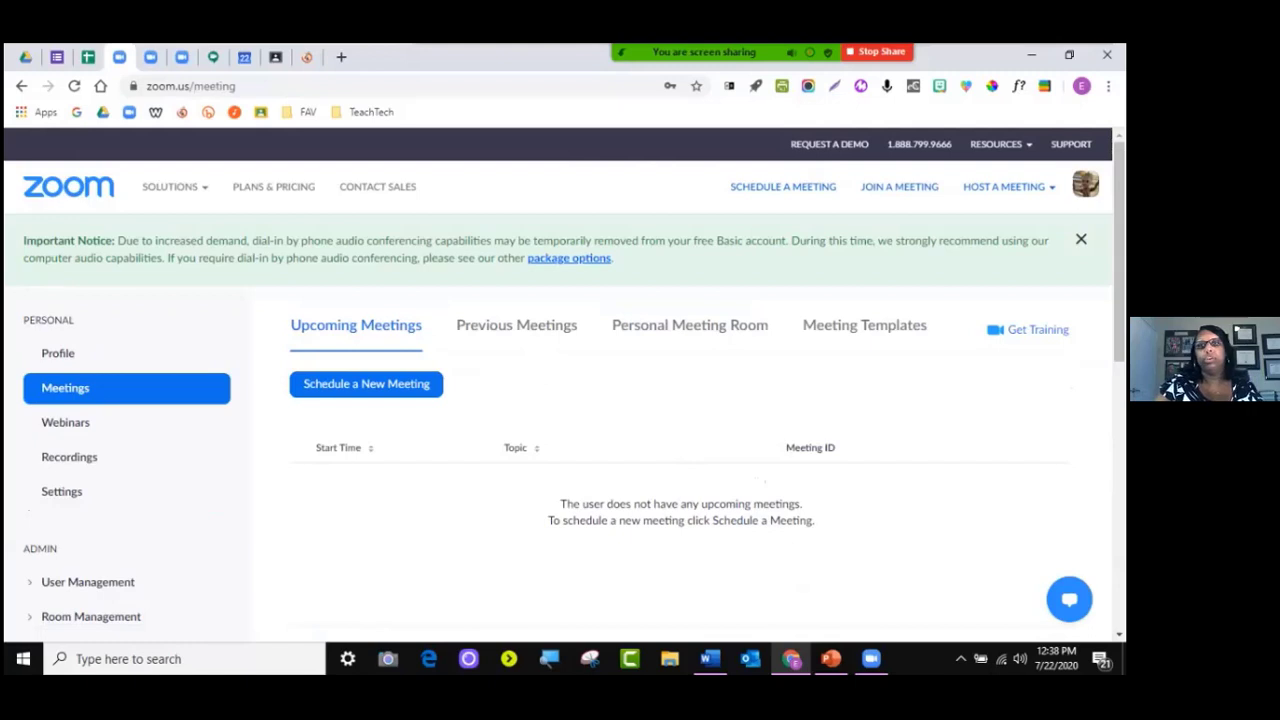
left_click(366, 384)
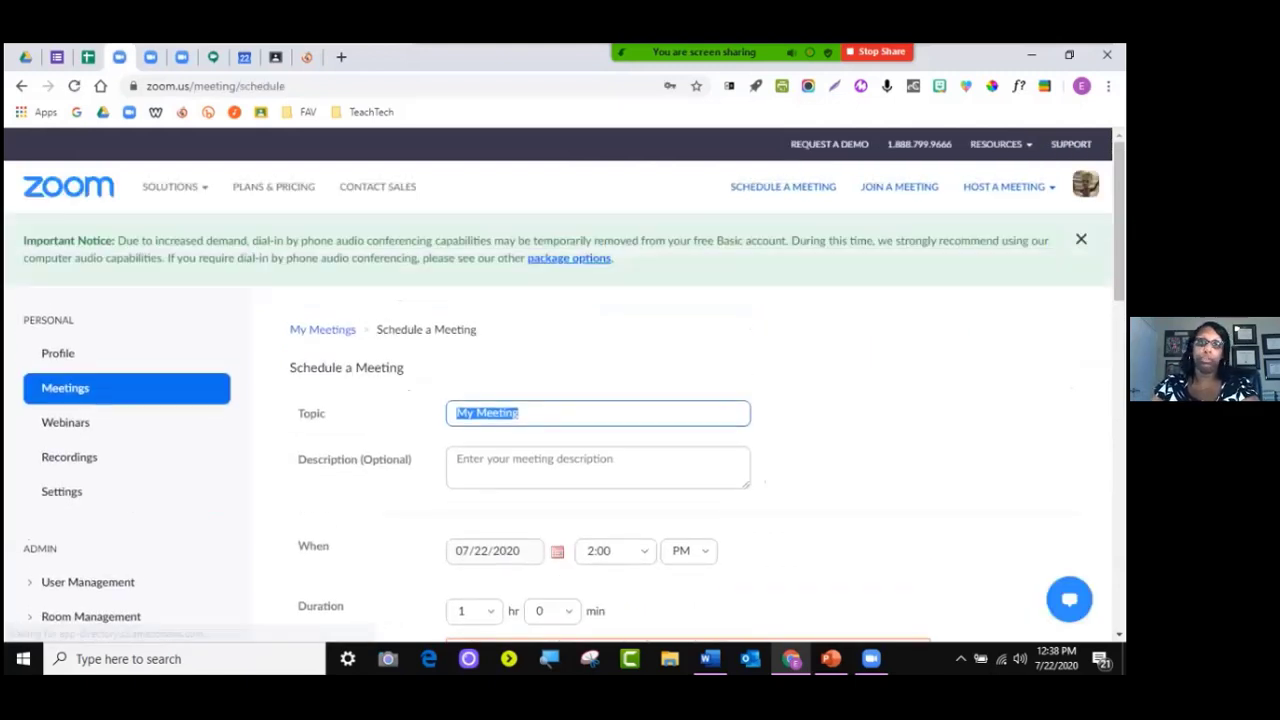
type("ddddd")
key("Tab")
type("dd")
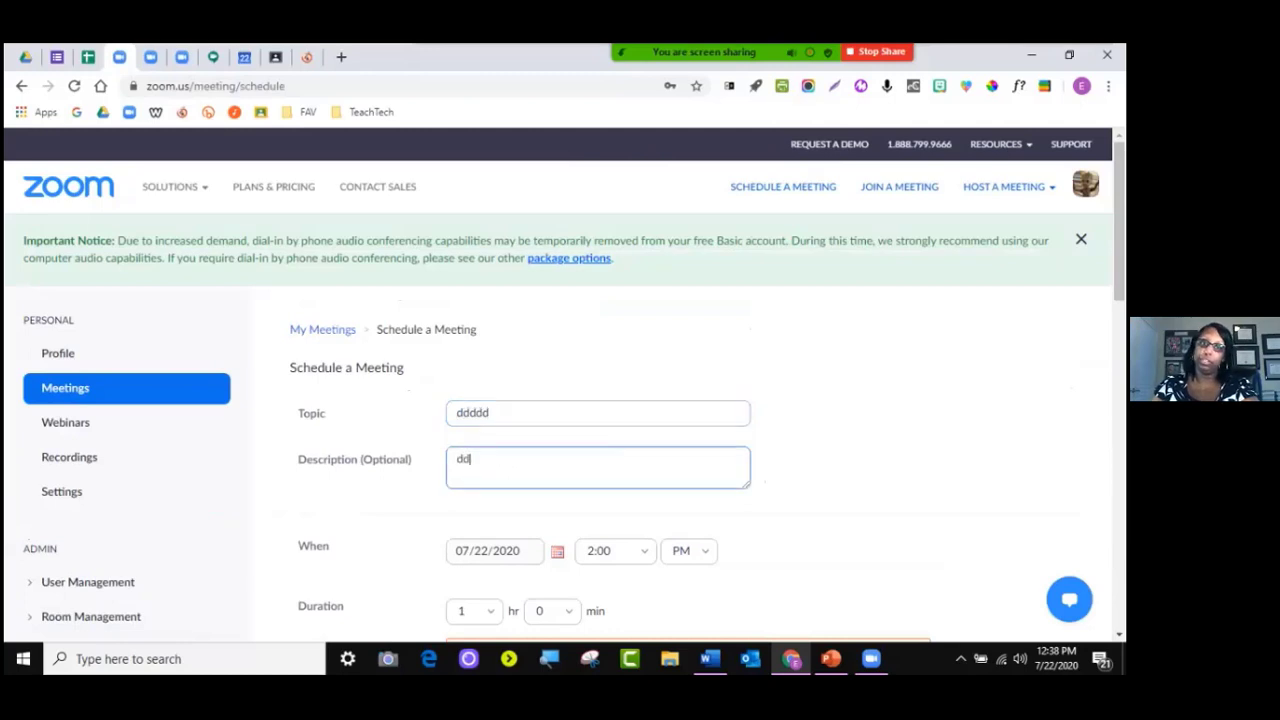
type("ddd")
scroll(640, 400, "down", 3)
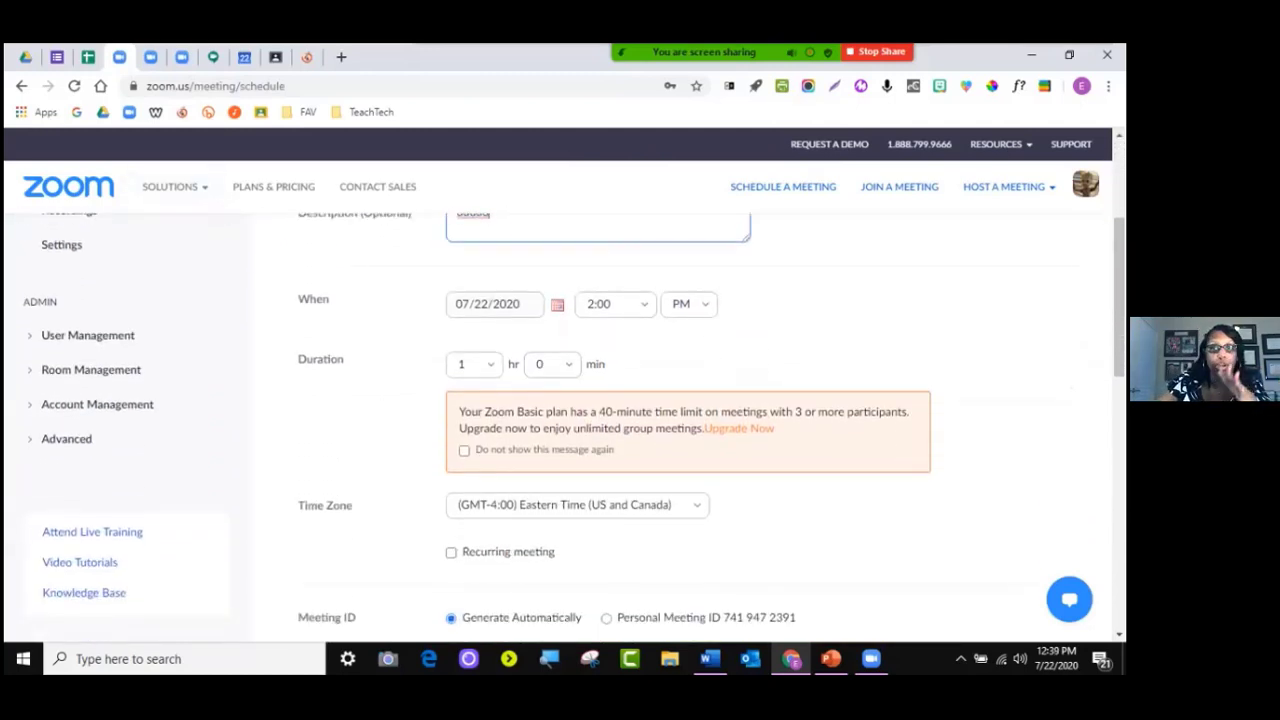
left_click_drag(598, 411, 828, 411)
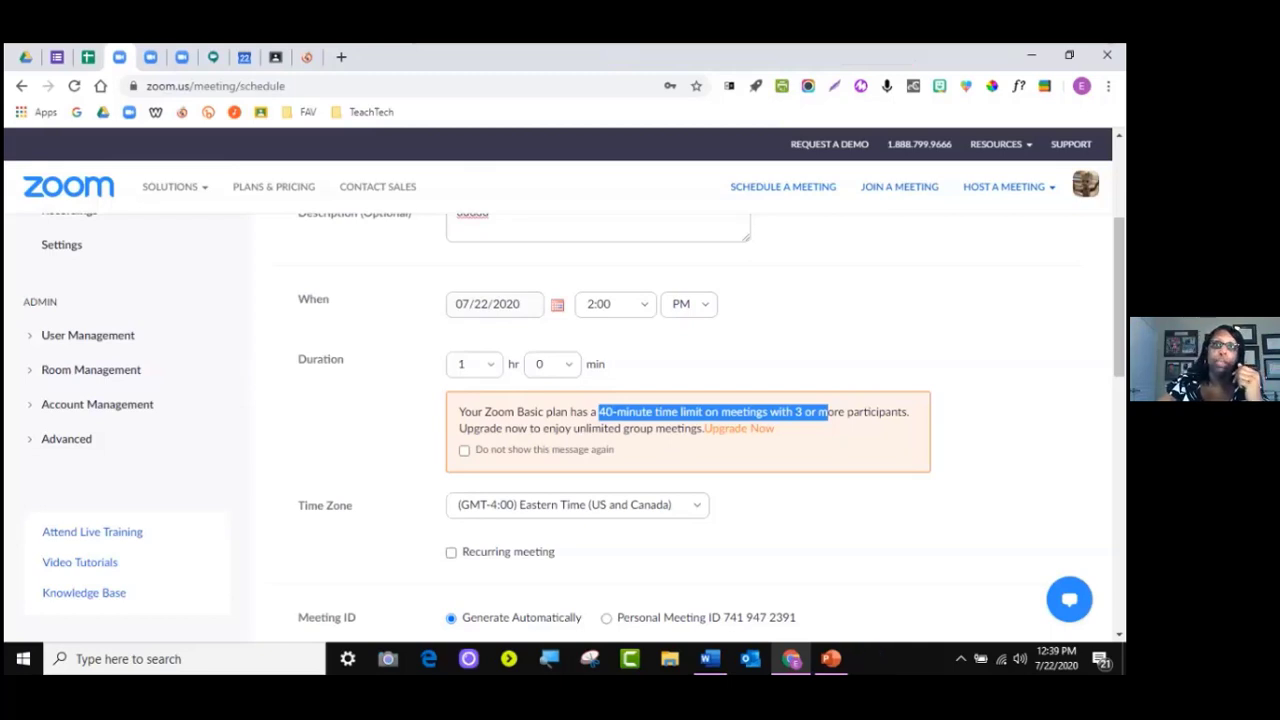
Set the meeting Duration dropdowns to 0 hours and 15 minutes
left_click(474, 364)
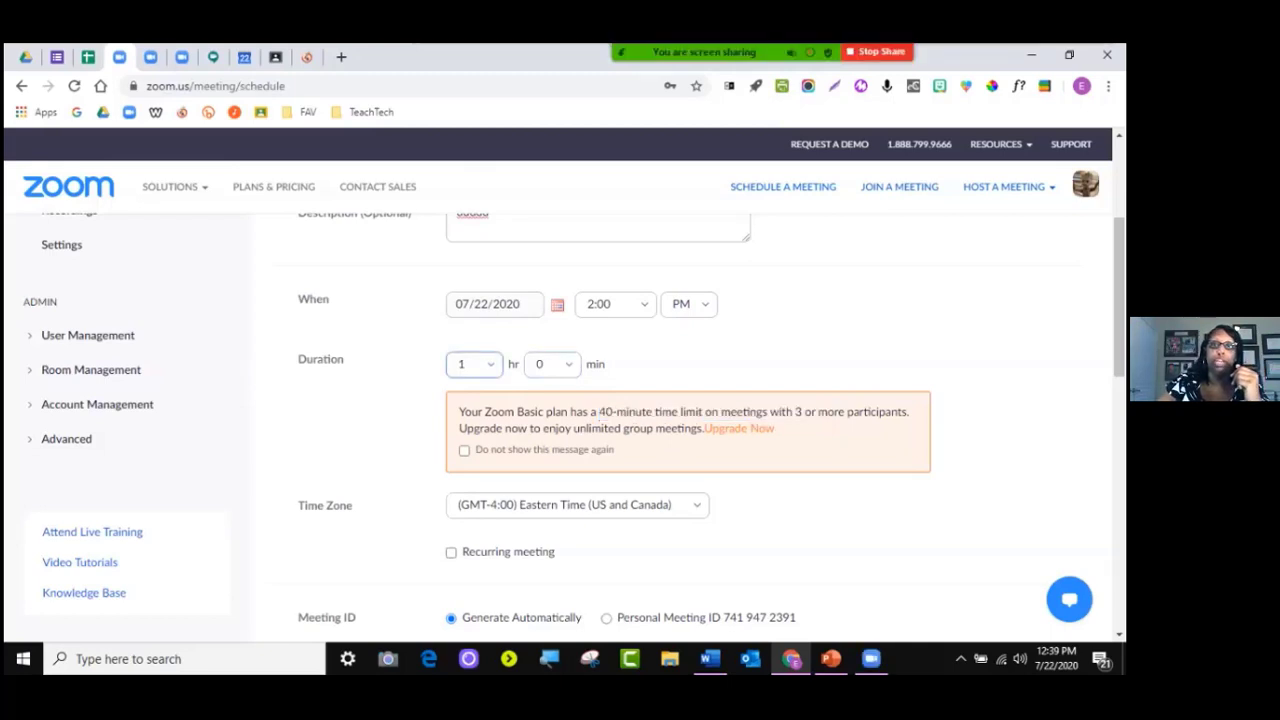
left_click(552, 364)
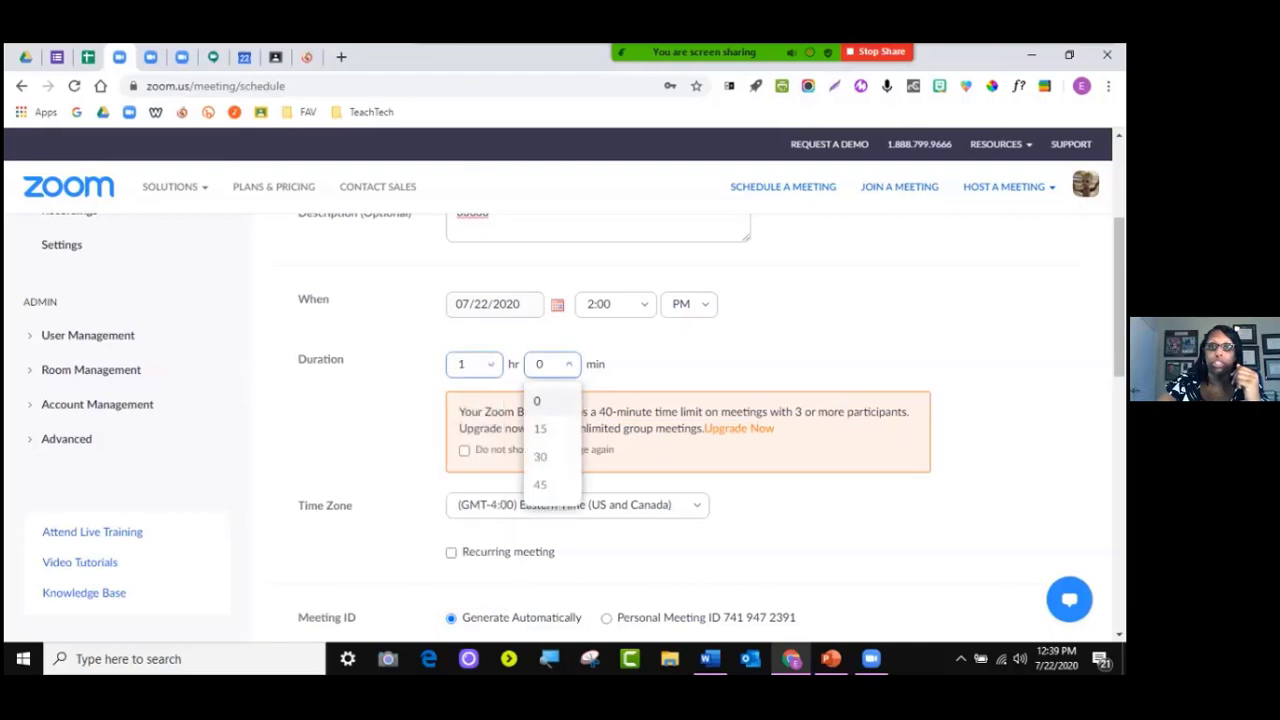
left_click(474, 364)
left_click(462, 400)
left_click(552, 364)
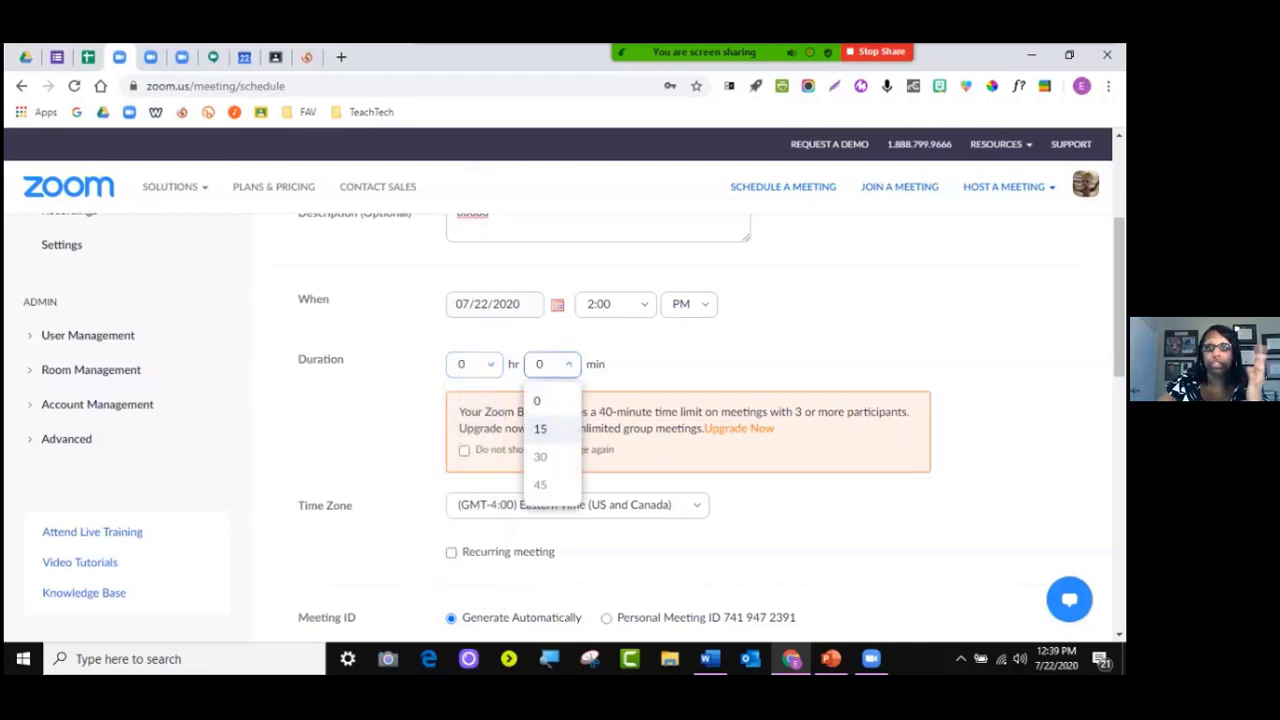
left_click(540, 428)
scroll(690, 420, "down", 2)
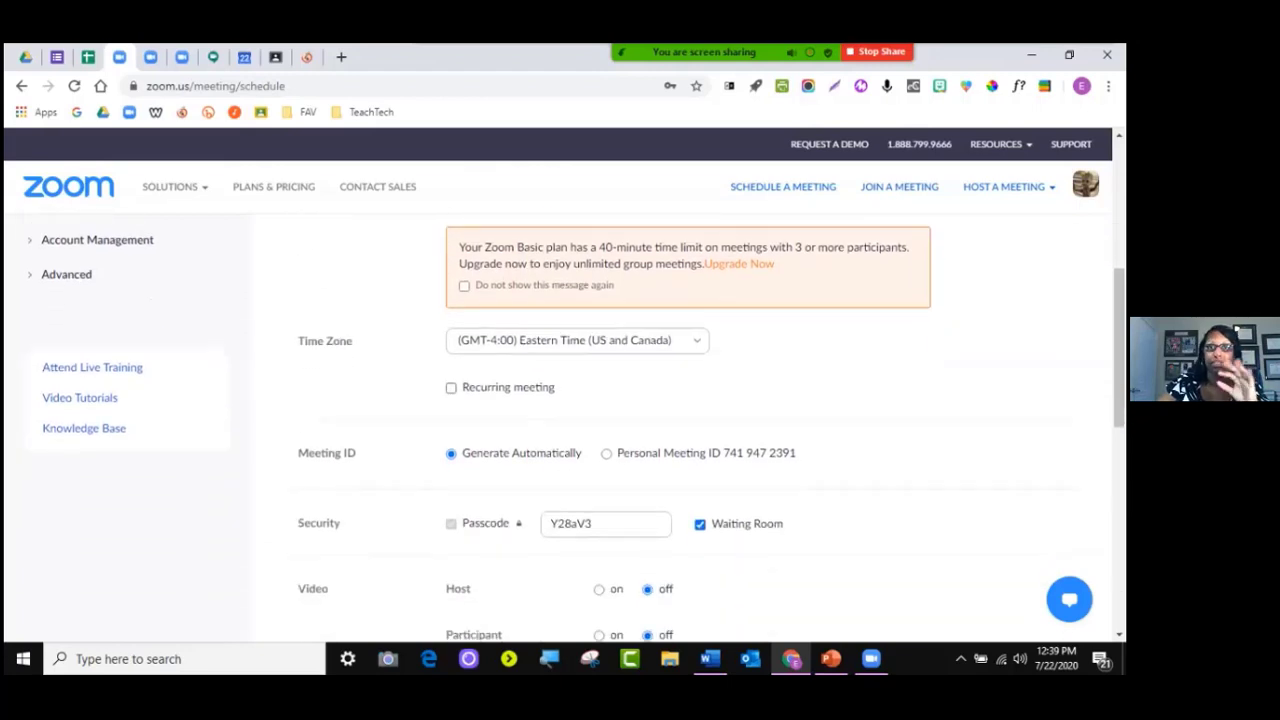
scroll(690, 420, "up", 5)
scroll(690, 420, "down", 2)
scroll(690, 420, "up", 2)
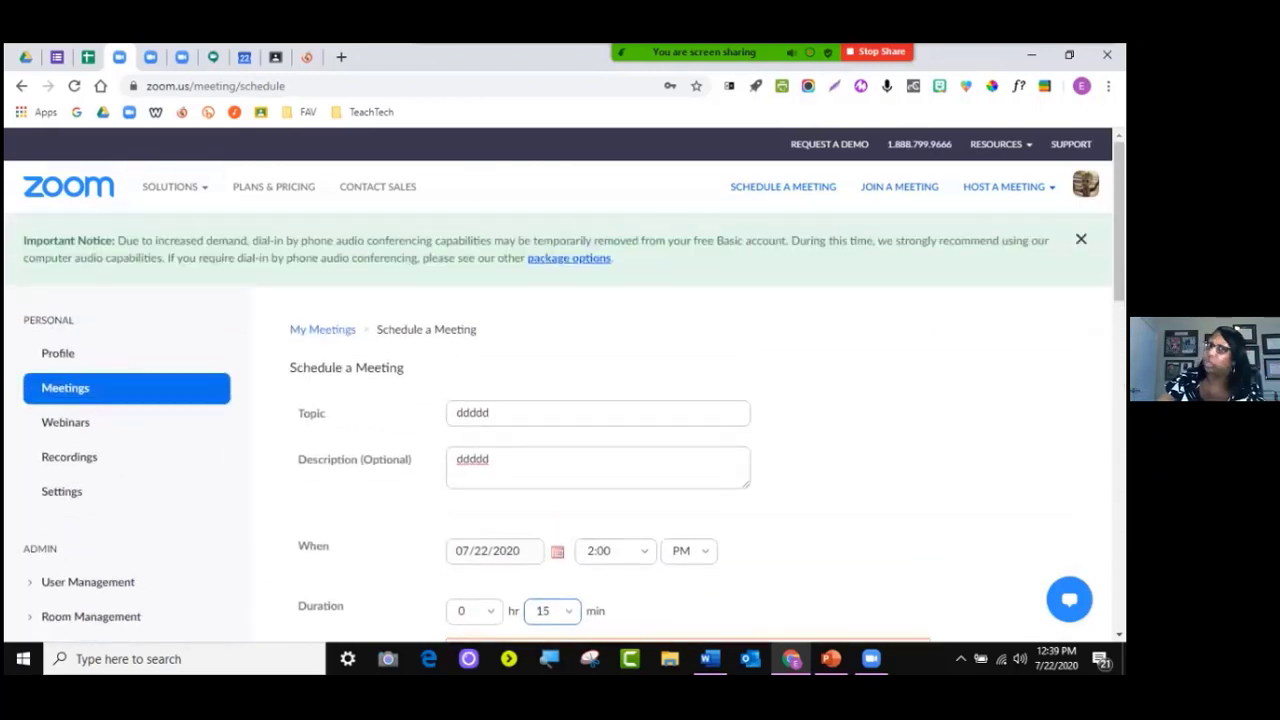
scroll(690, 420, "down", 5)
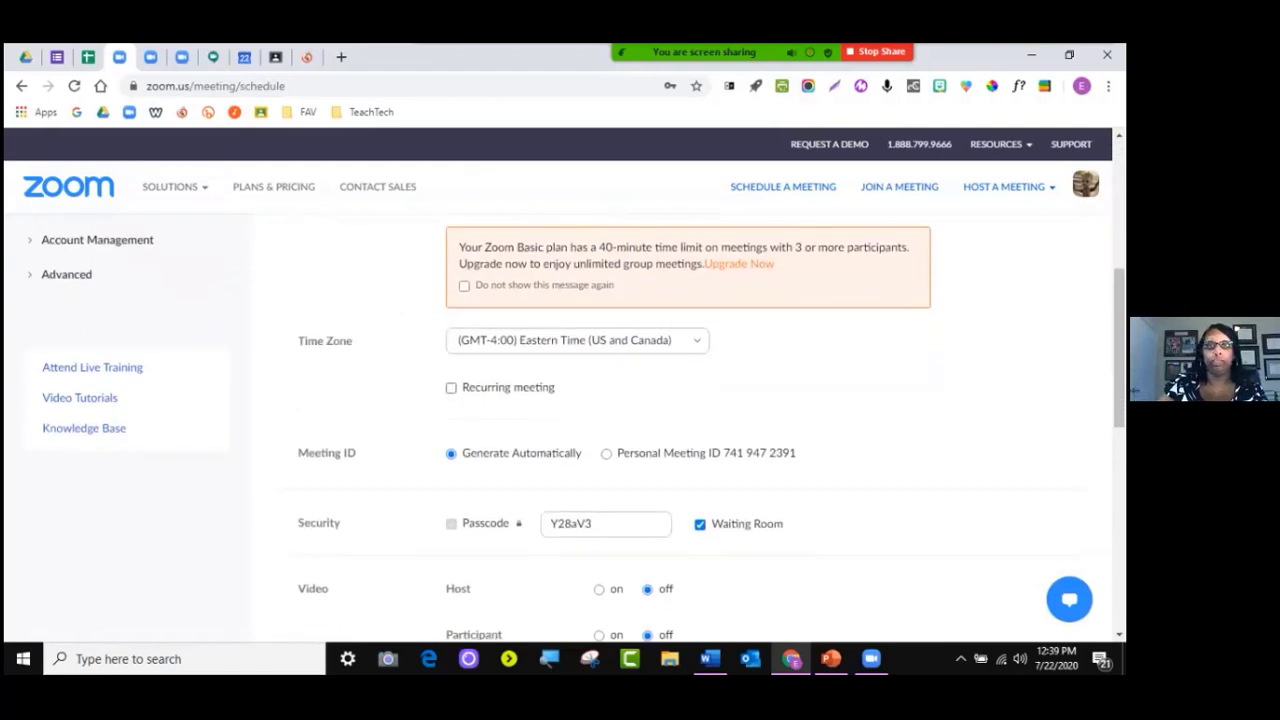
Tick Recurring meeting and set Recurrence to No Fixed Time, replacing an initial Weekly choice
left_click(451, 388)
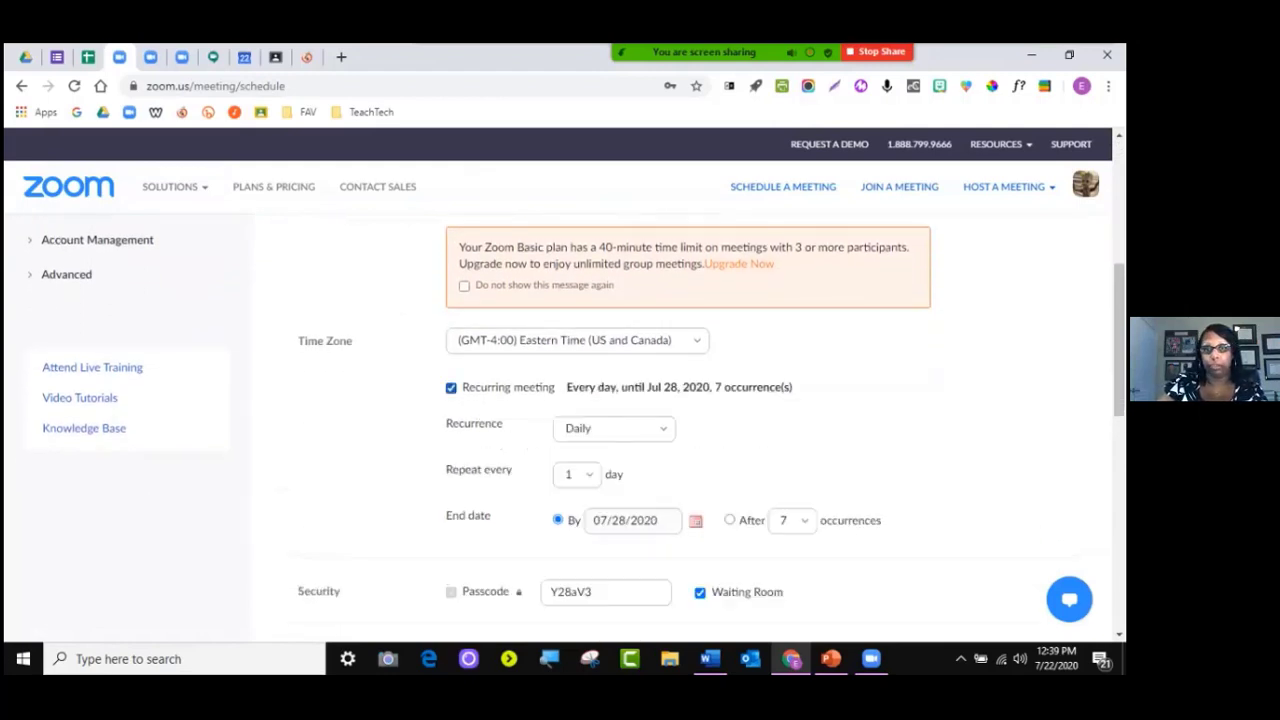
scroll(560, 426, "down", 1)
left_click(614, 346)
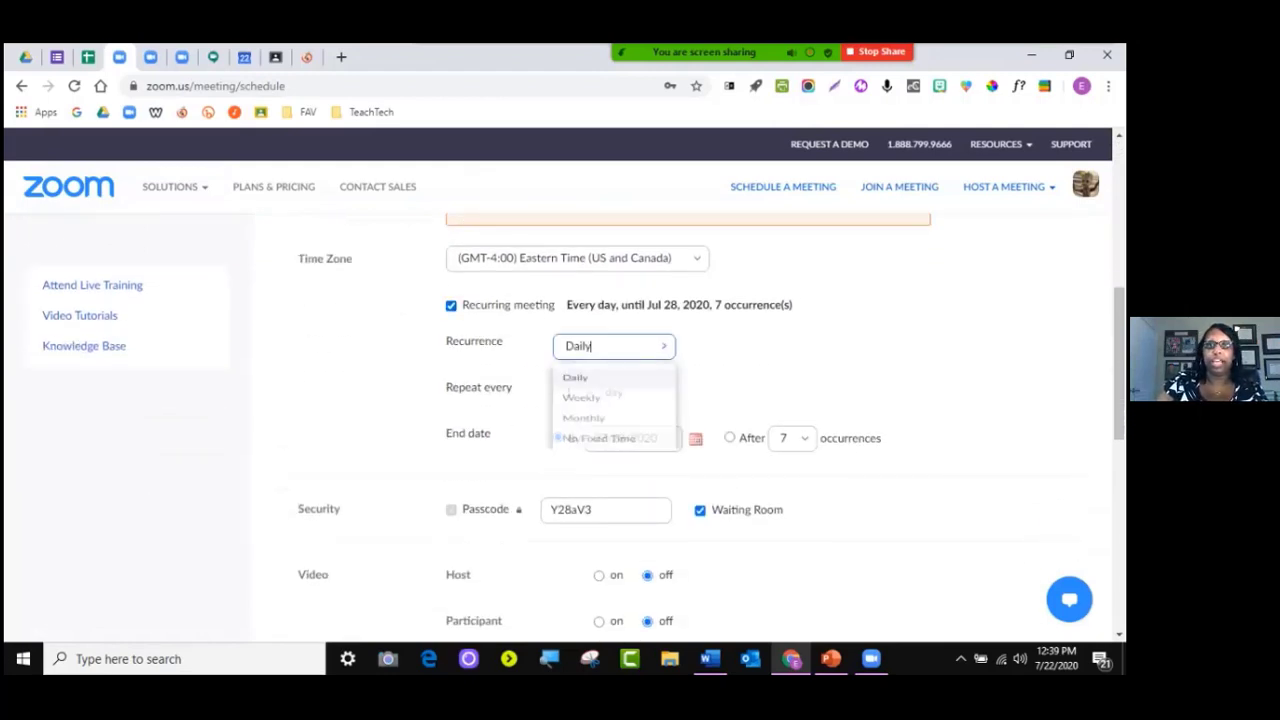
left_click(582, 411)
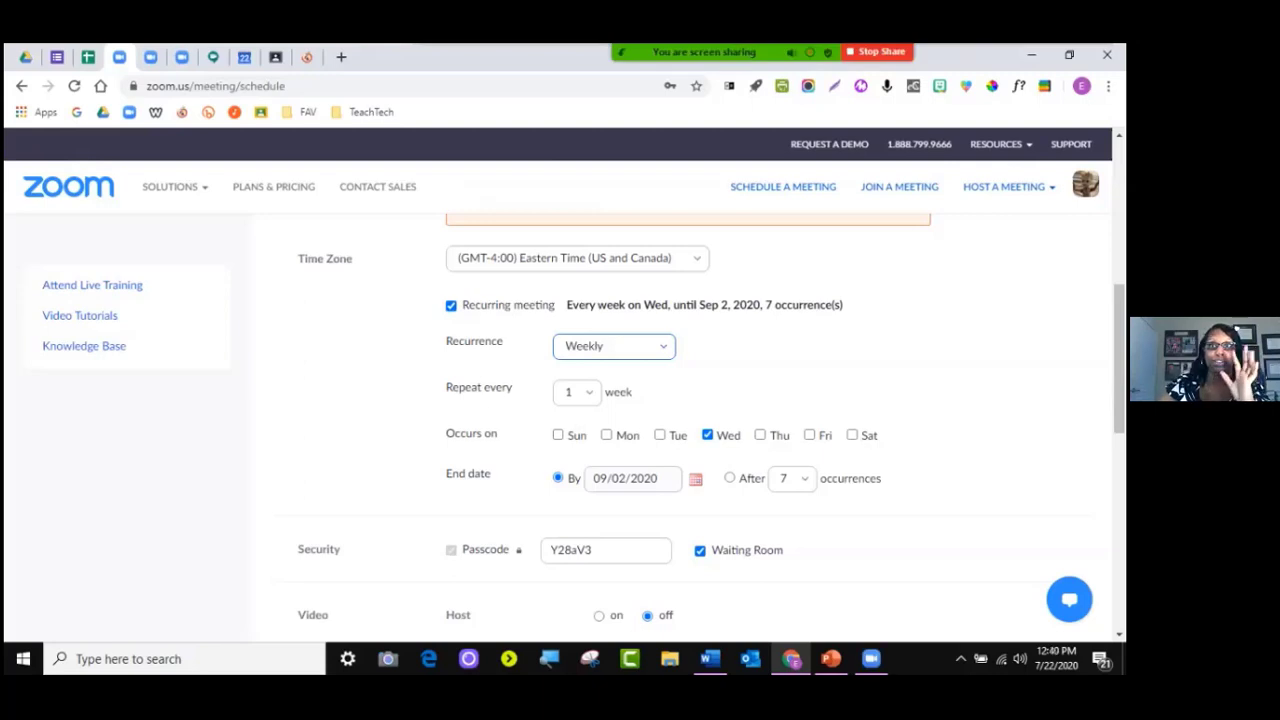
left_click(604, 346)
key("Down")
key("Down")
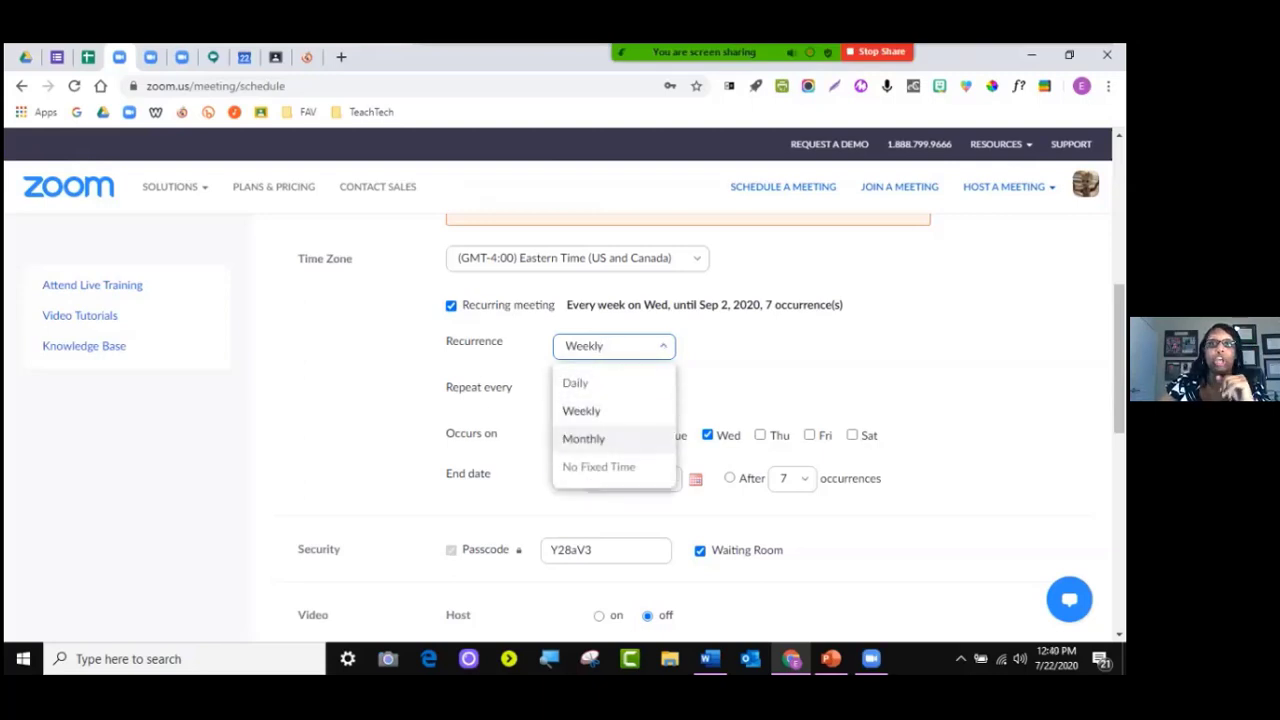
key("Return")
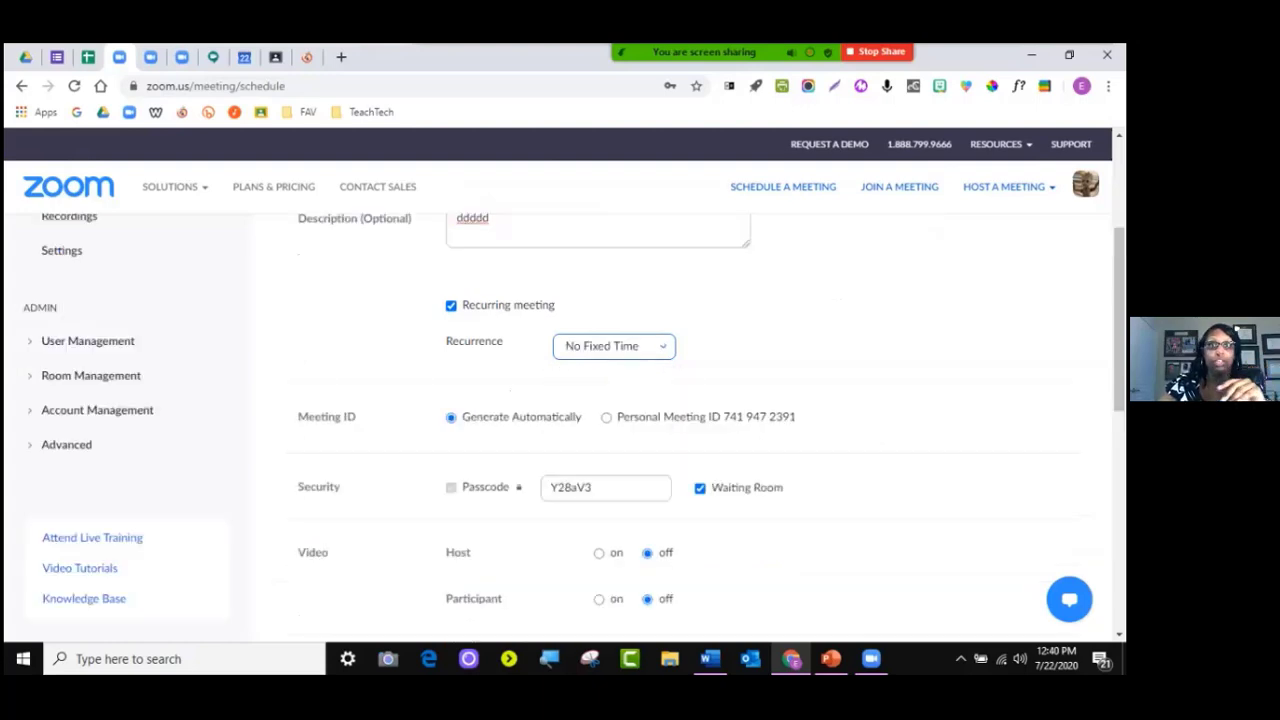
scroll(640, 400, "up", 3)
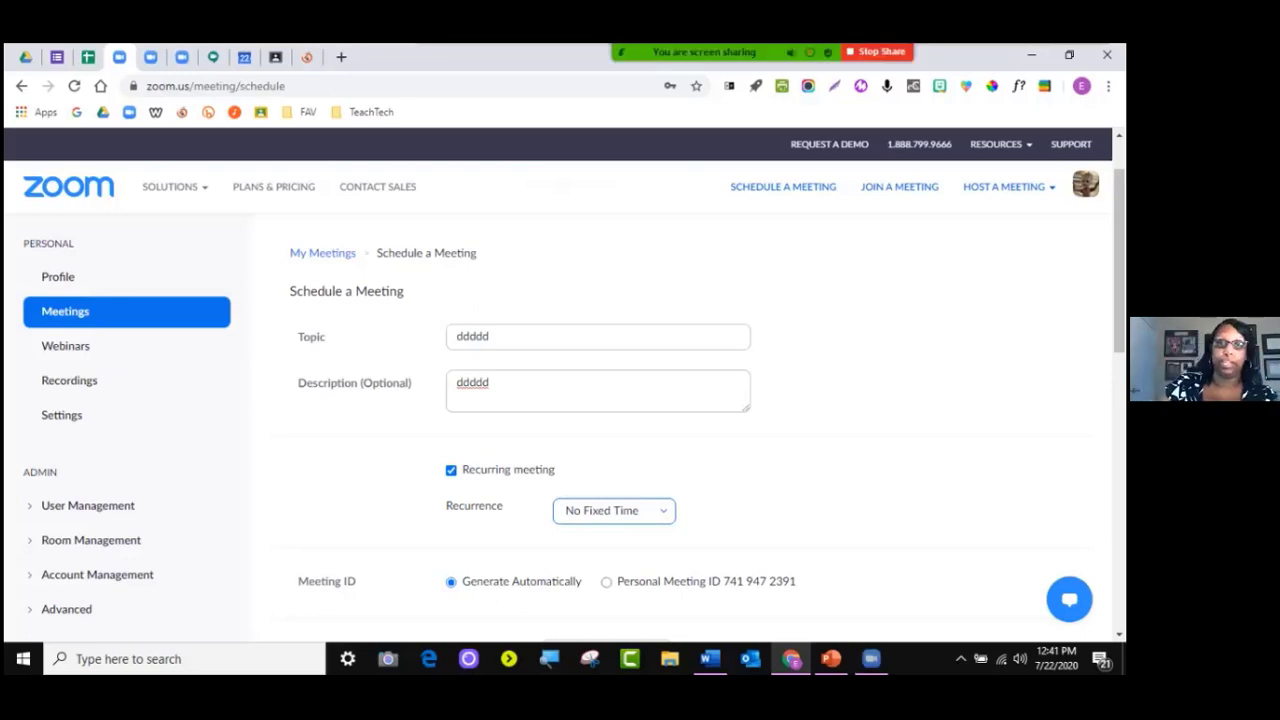
Turn the meeting being scheduled back into a one-off (non-recurring) meeting
scroll(640, 420, "down", 2)
left_click(451, 306)
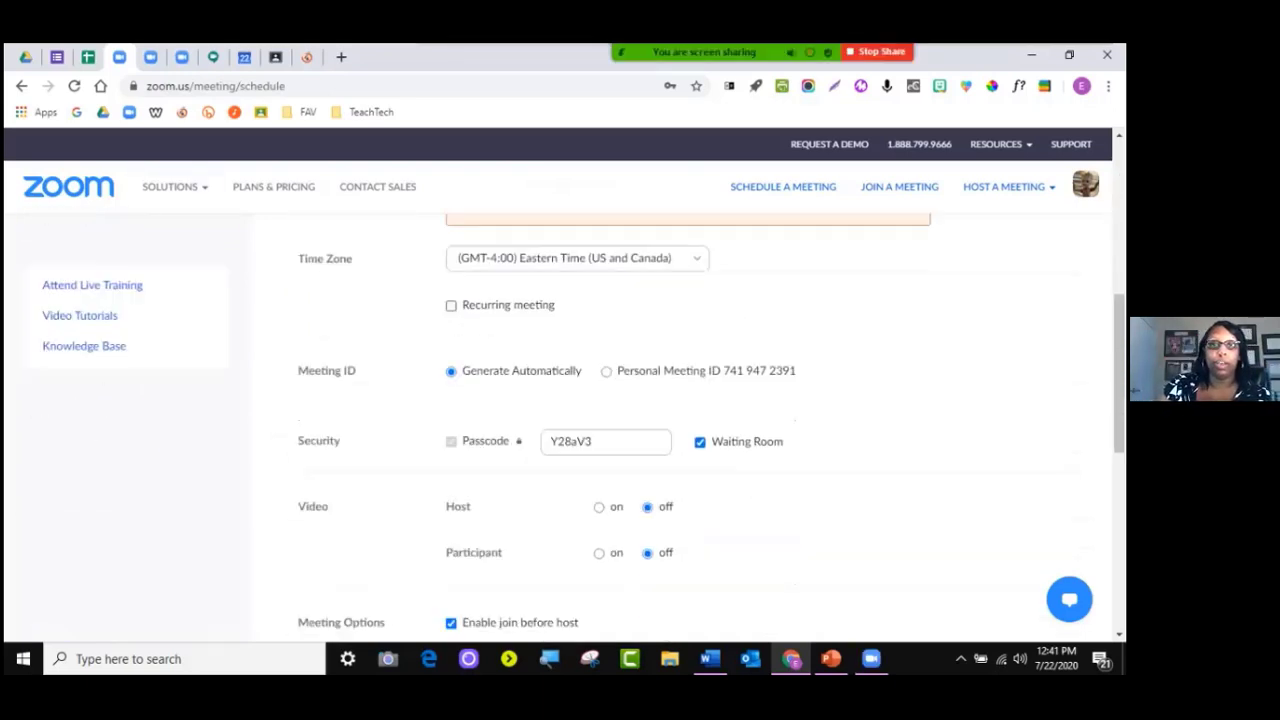
scroll(640, 420, "up", 3)
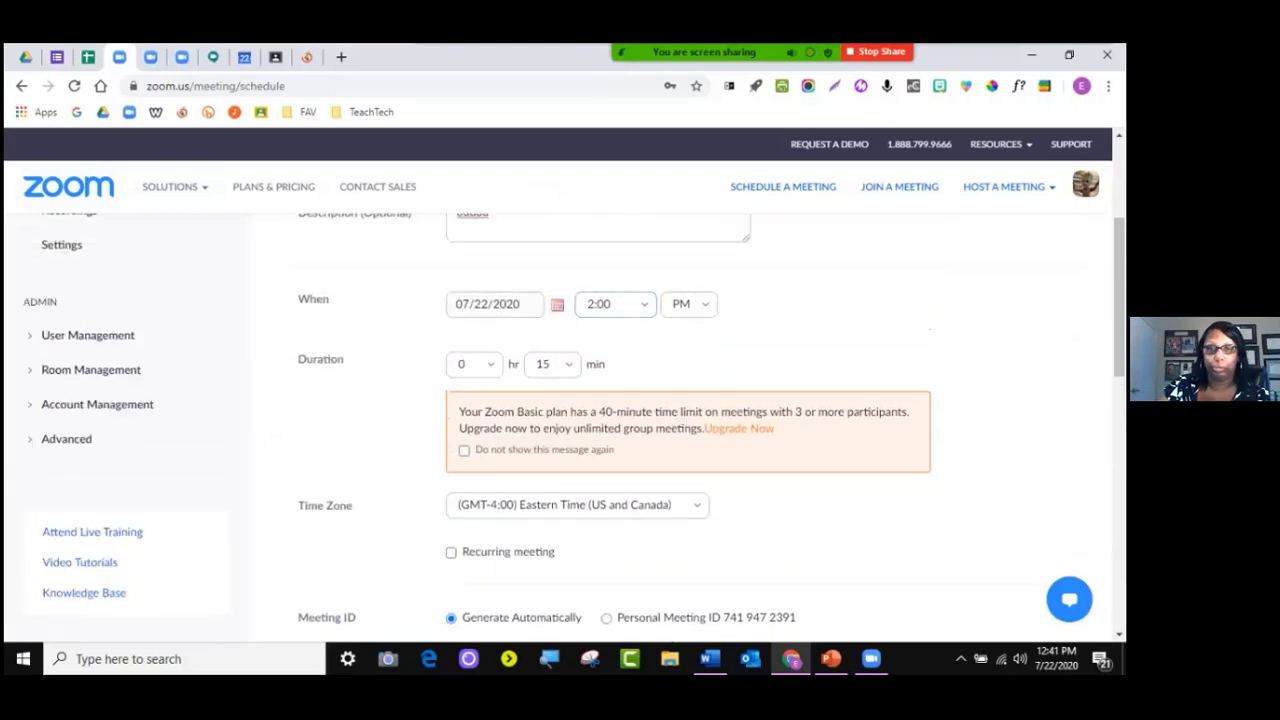
scroll(640, 420, "down", 3)
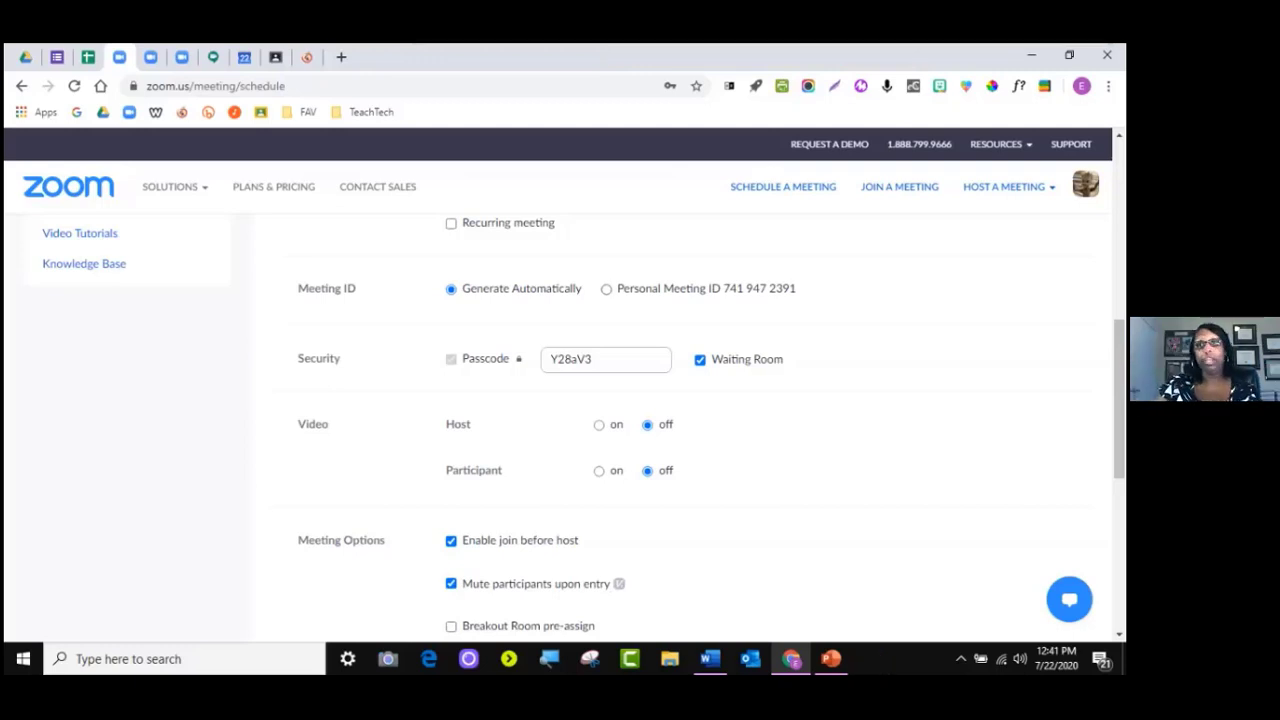
Select the generated passcode and toggle the waiting room off, then back on
double_click(571, 360)
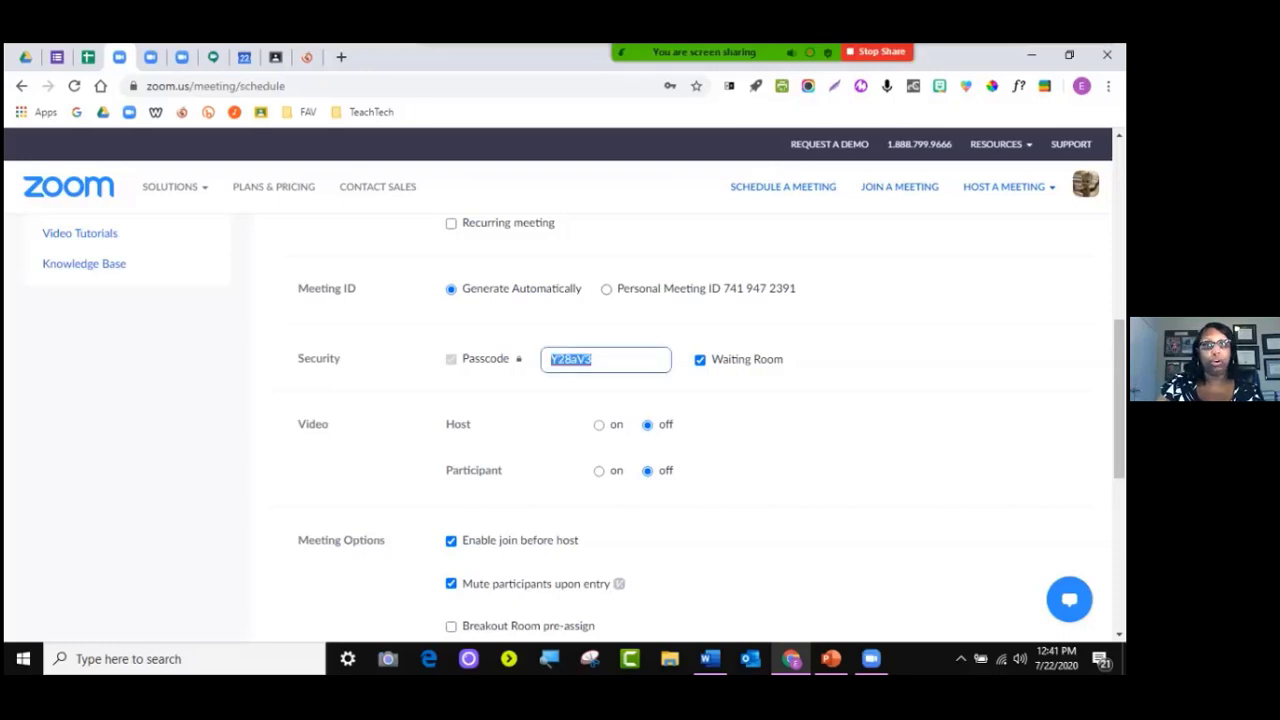
left_click(700, 360)
left_click(700, 360)
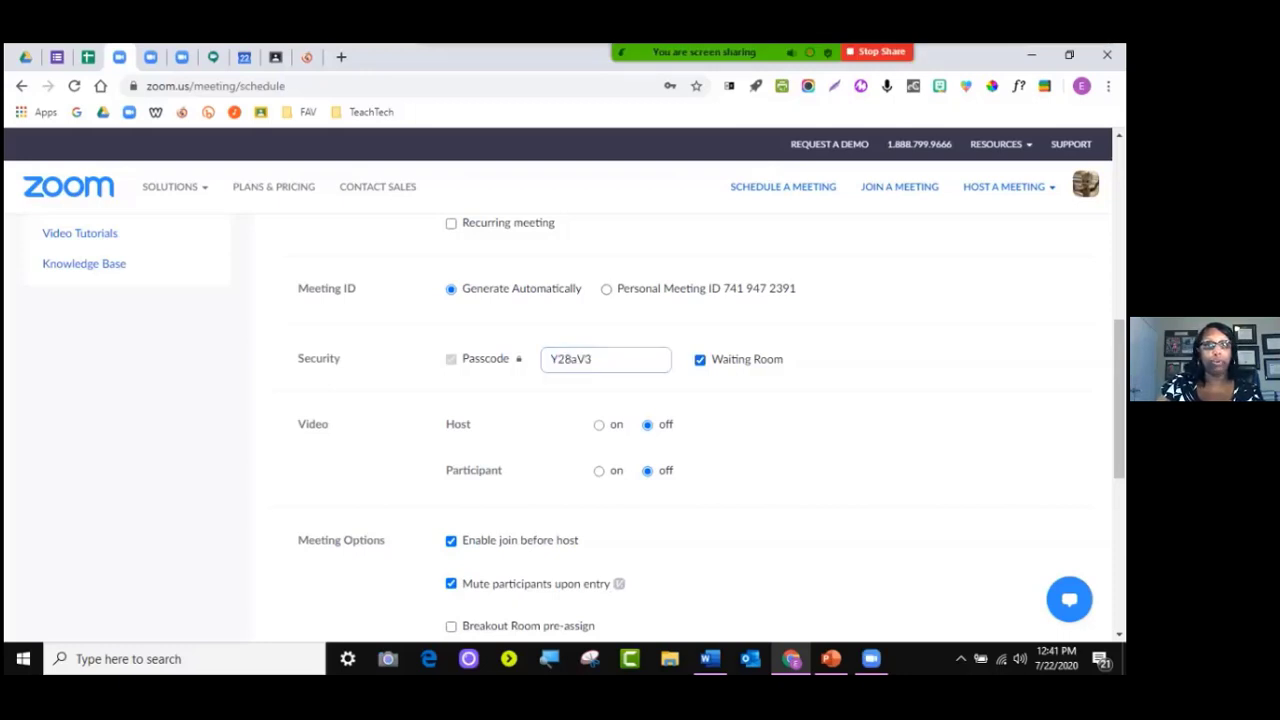
Enable Breakout Room pre-assign and bring up the empty Breakout Room Assignment window
scroll(680, 420, "down", 3)
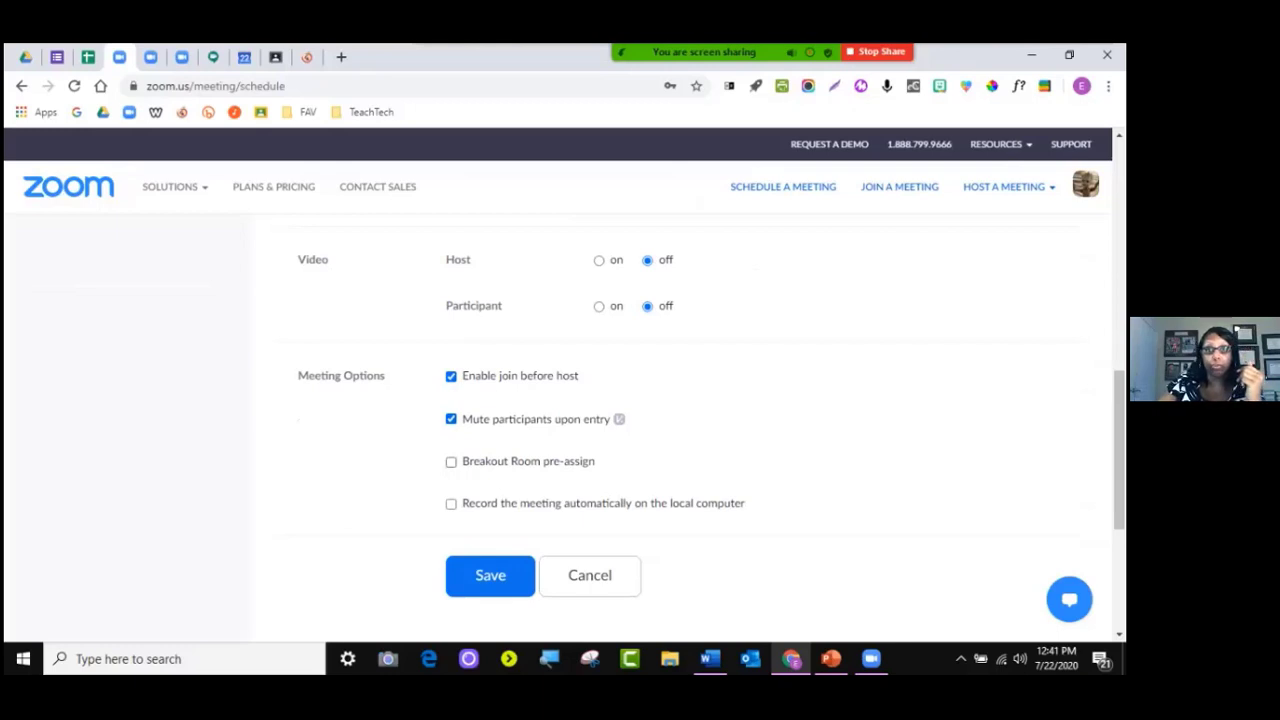
left_click(451, 462)
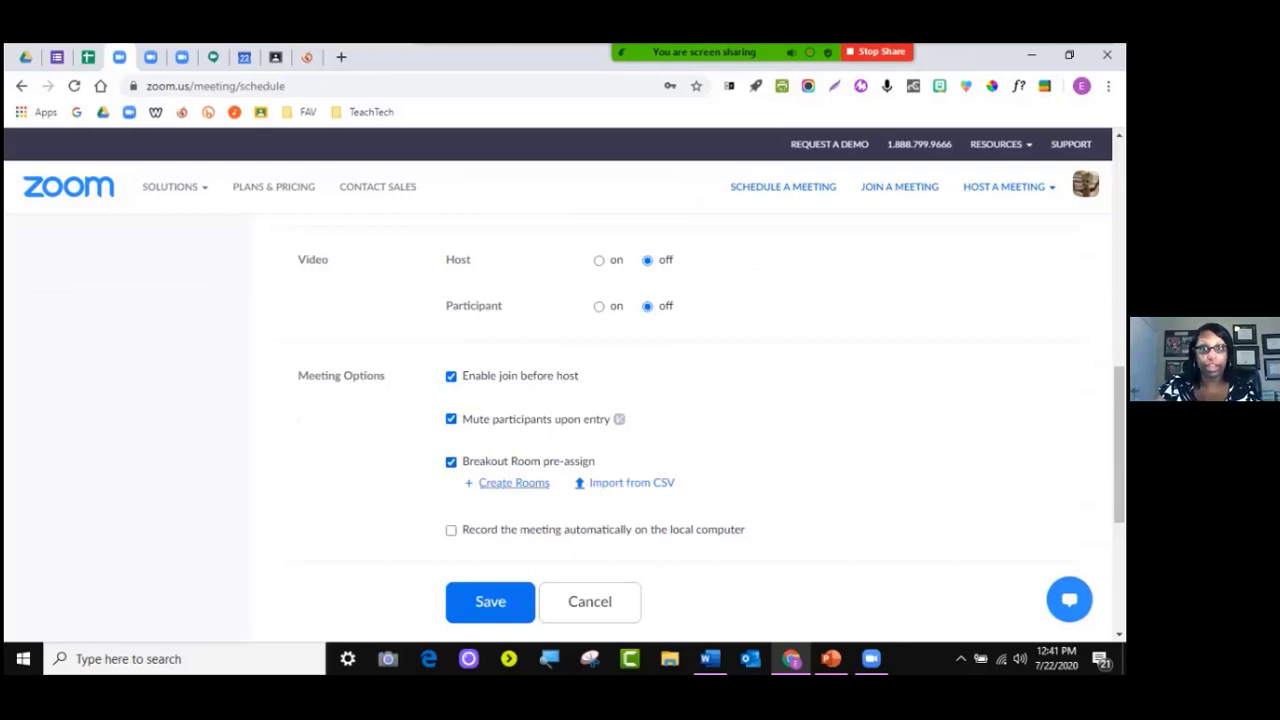
left_click(514, 482)
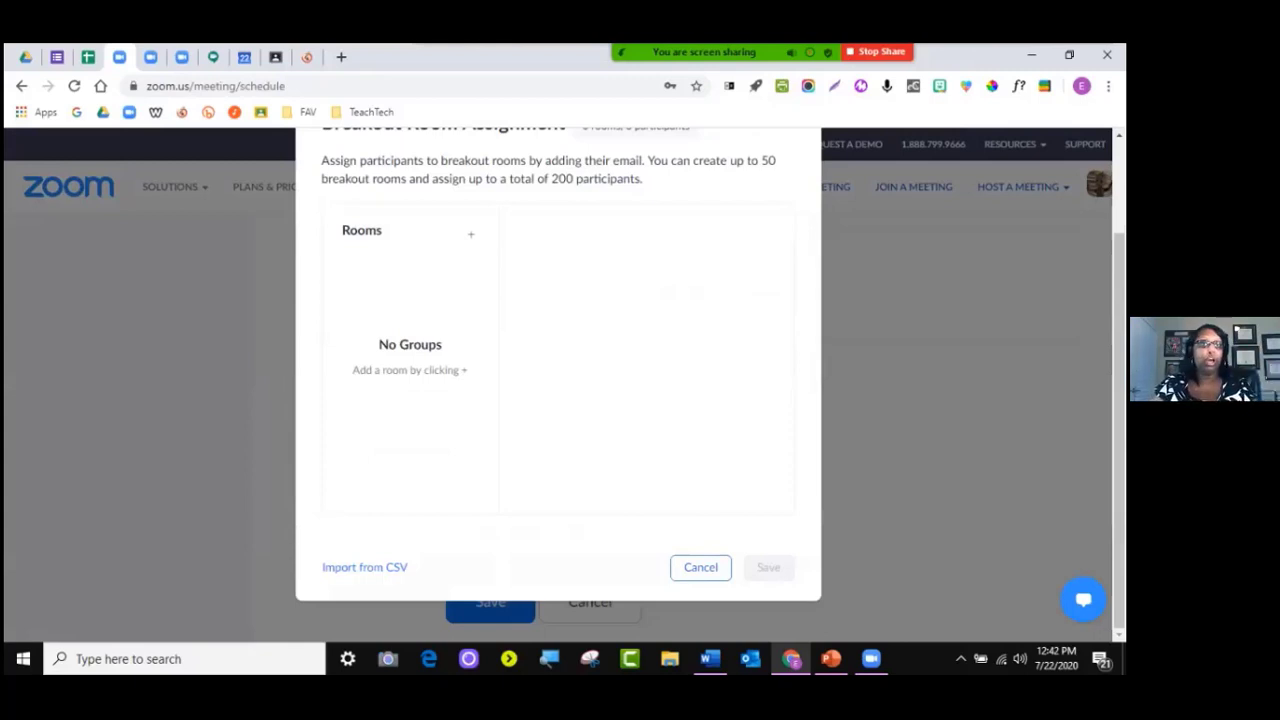
Add Breakout Room 1, enter a participant's e-mail address, and save the assignment
left_click(471, 233)
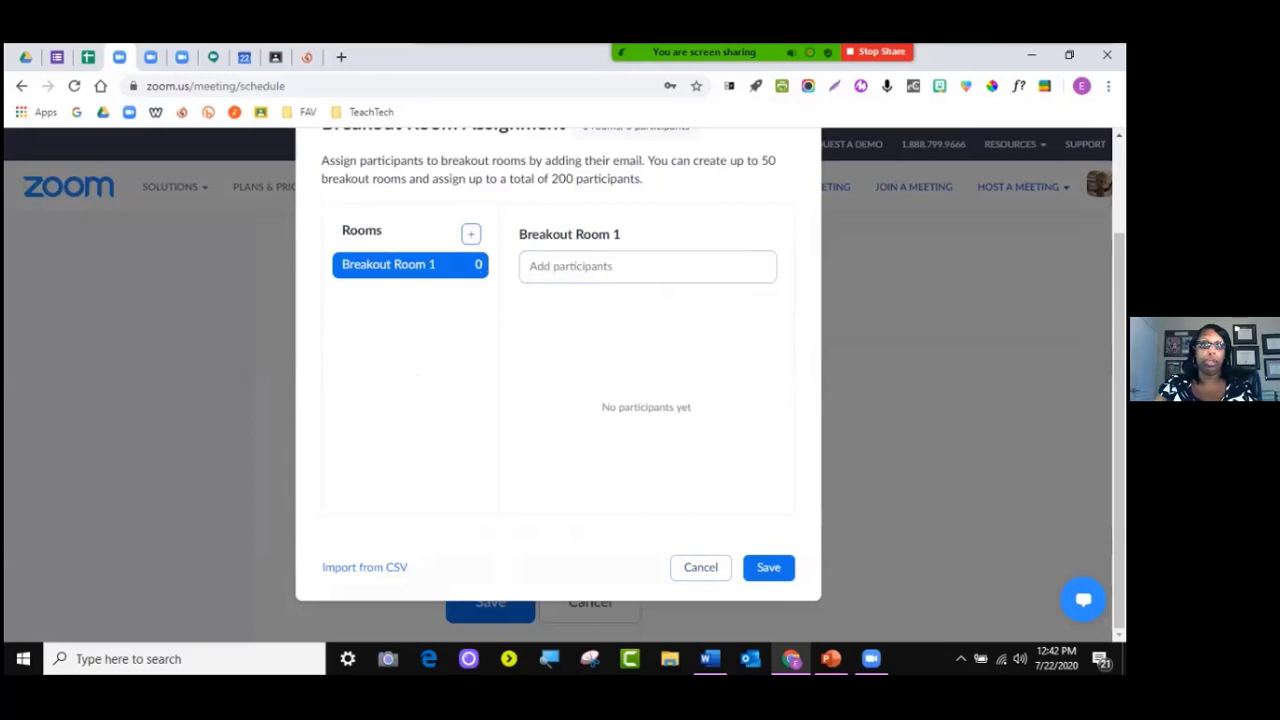
left_click(602, 267)
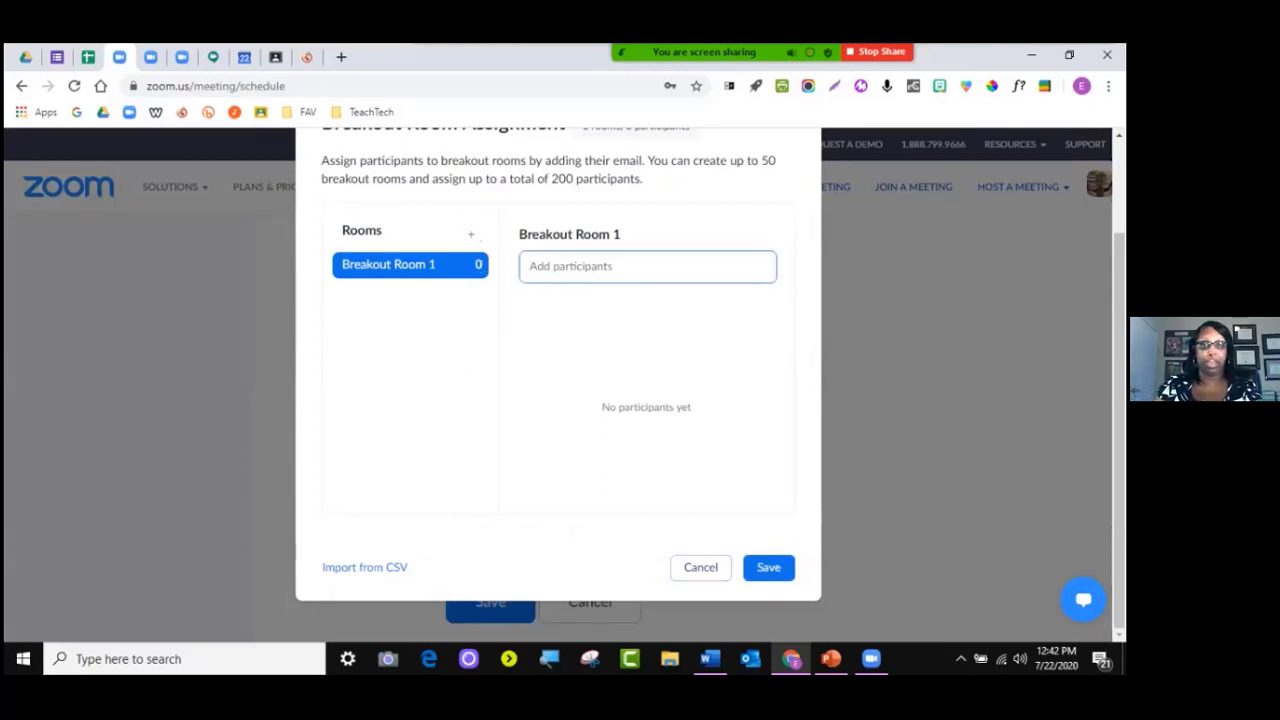
type("d")
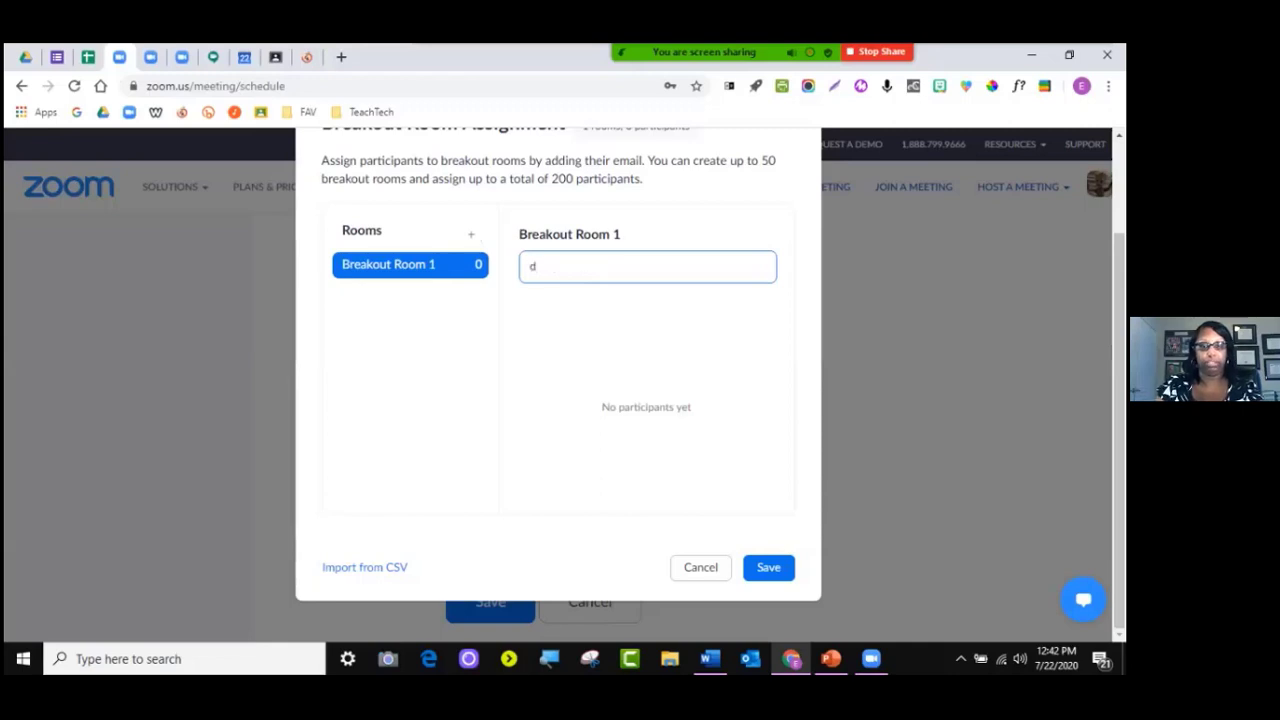
key("BackSpace")
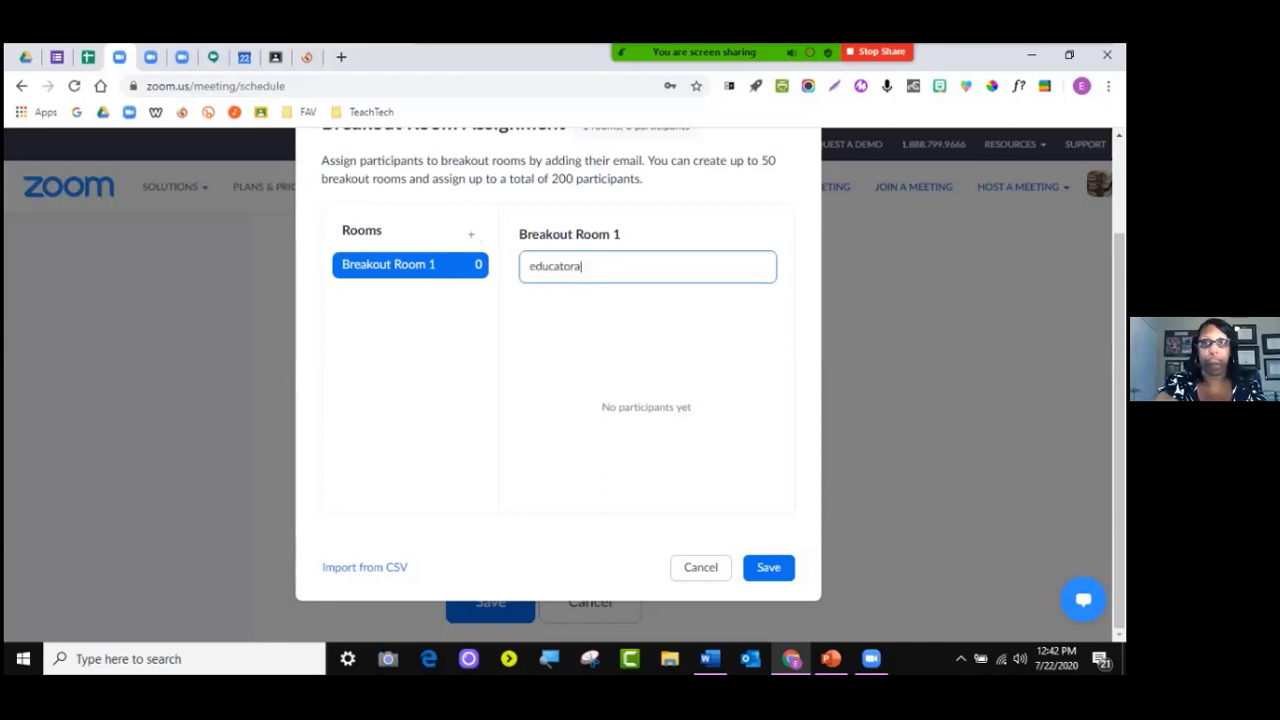
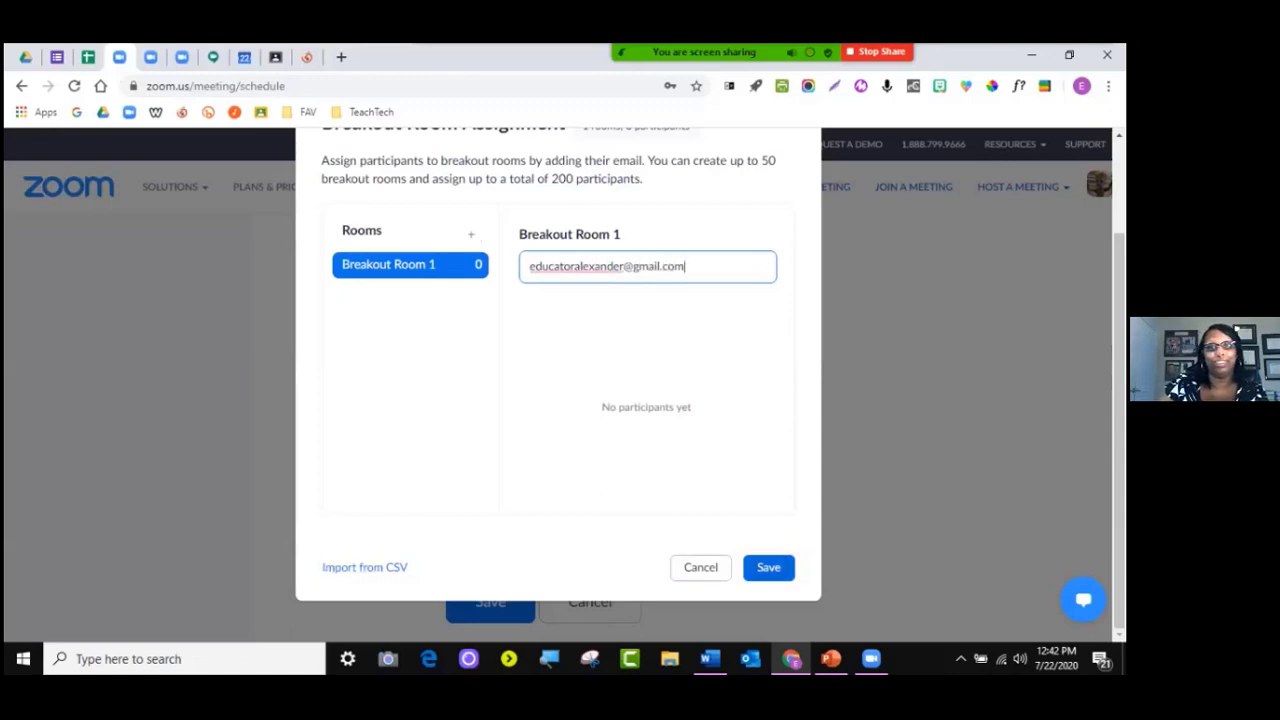
left_click(768, 567)
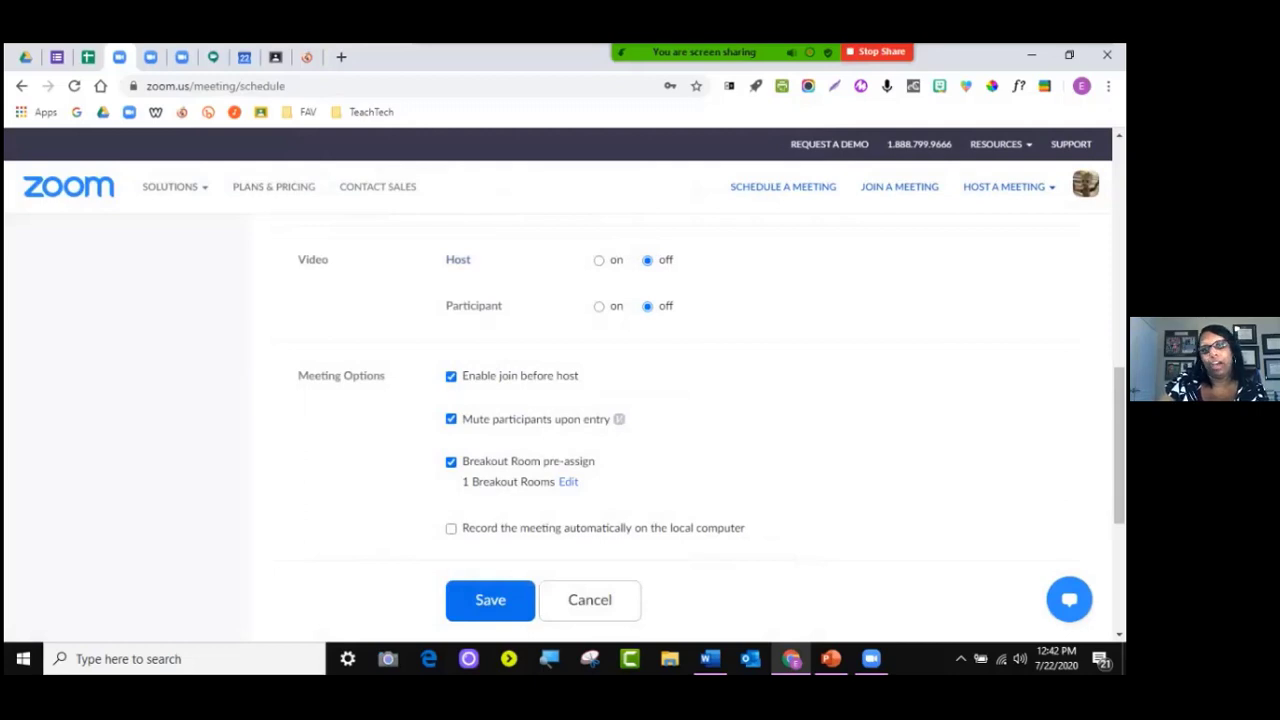
Reopen the assignment, add then remove the participant, and cancel, leaving Breakout Room 1 empty
left_click(568, 481)
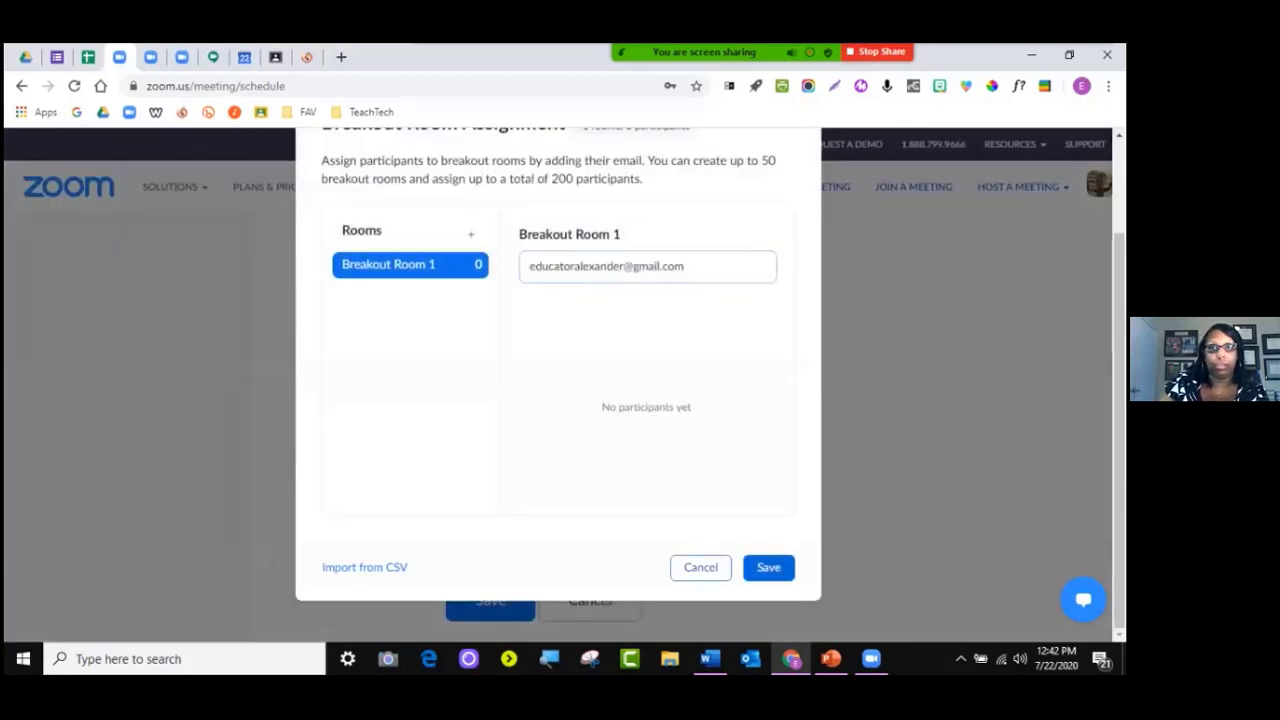
key("Return")
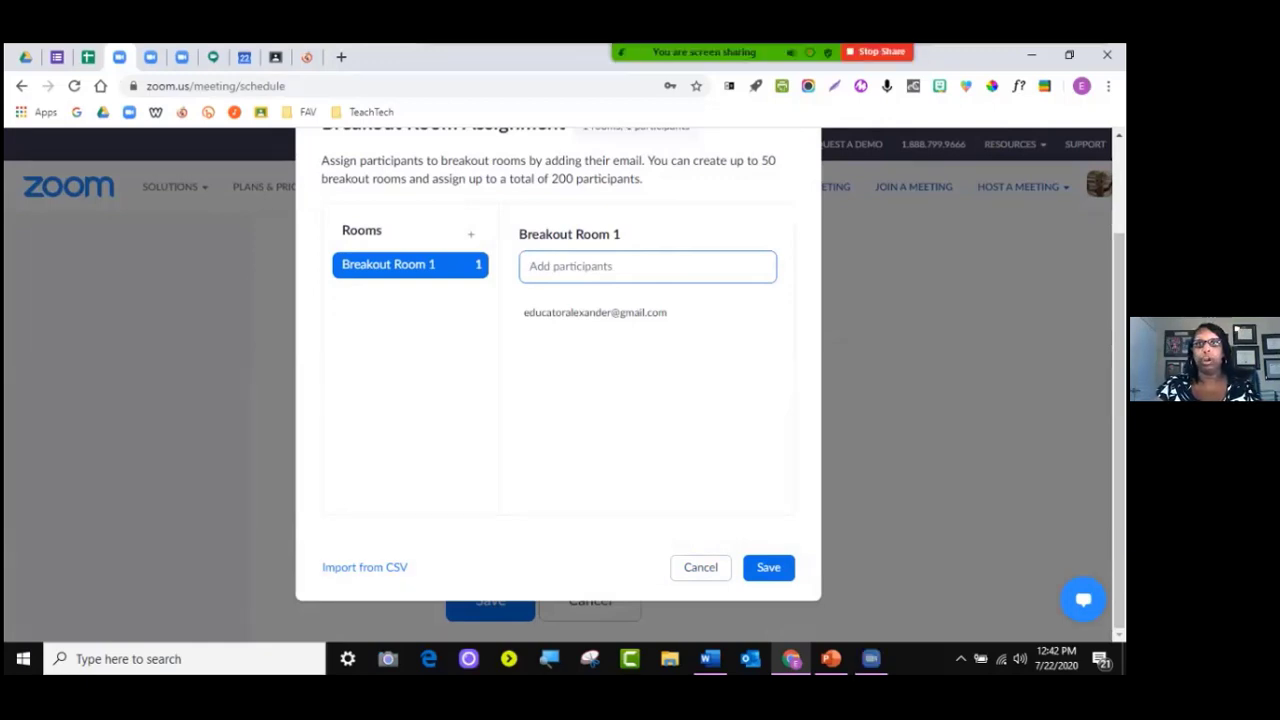
left_click_drag(550, 178, 632, 178)
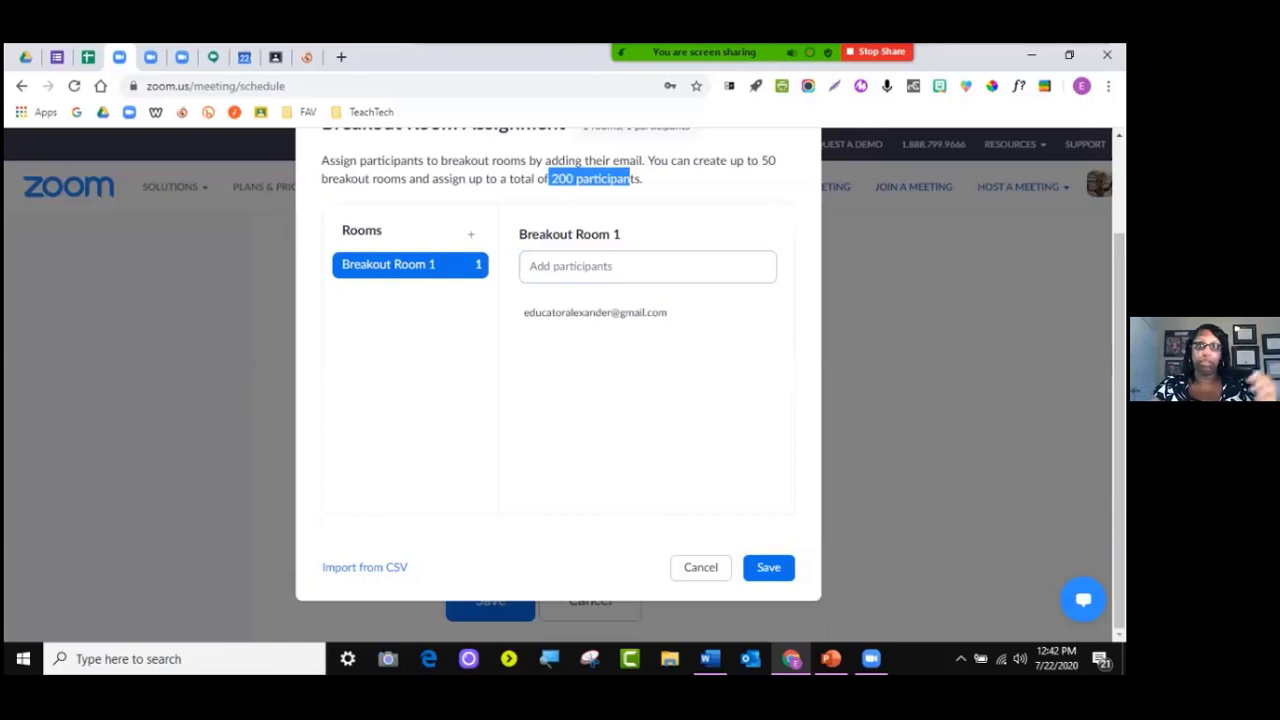
left_click(738, 312)
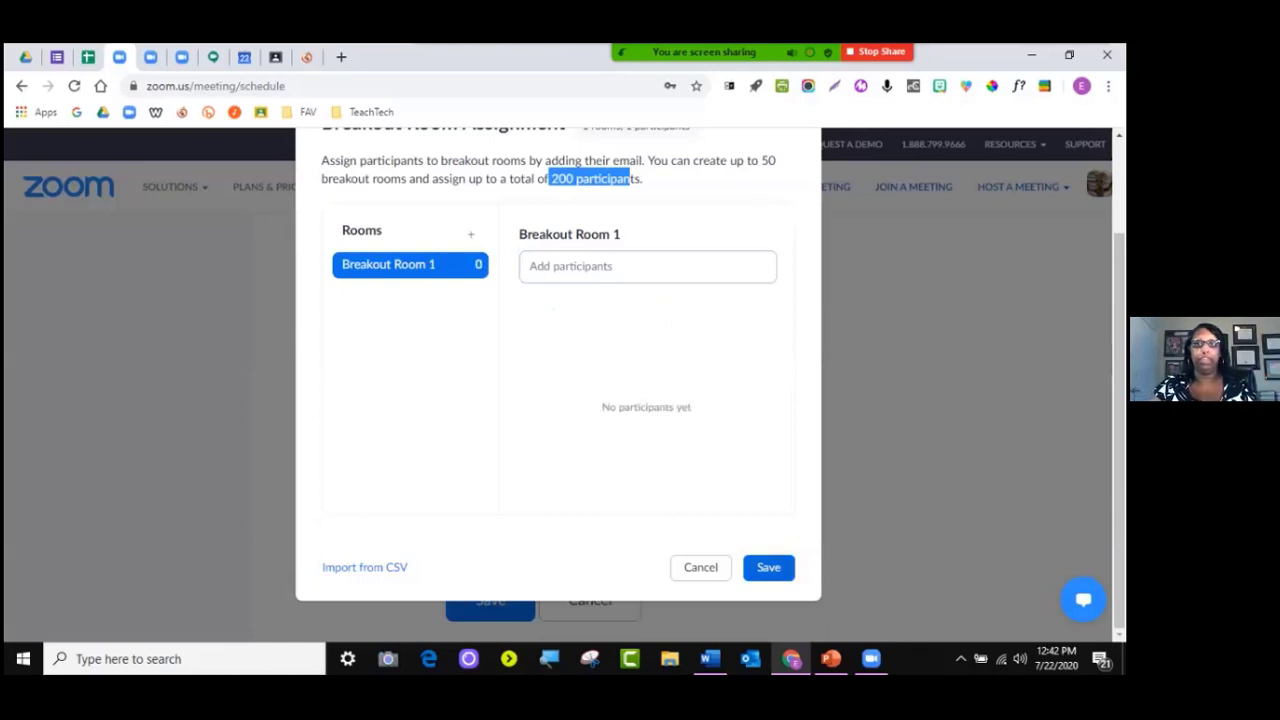
left_click(700, 567)
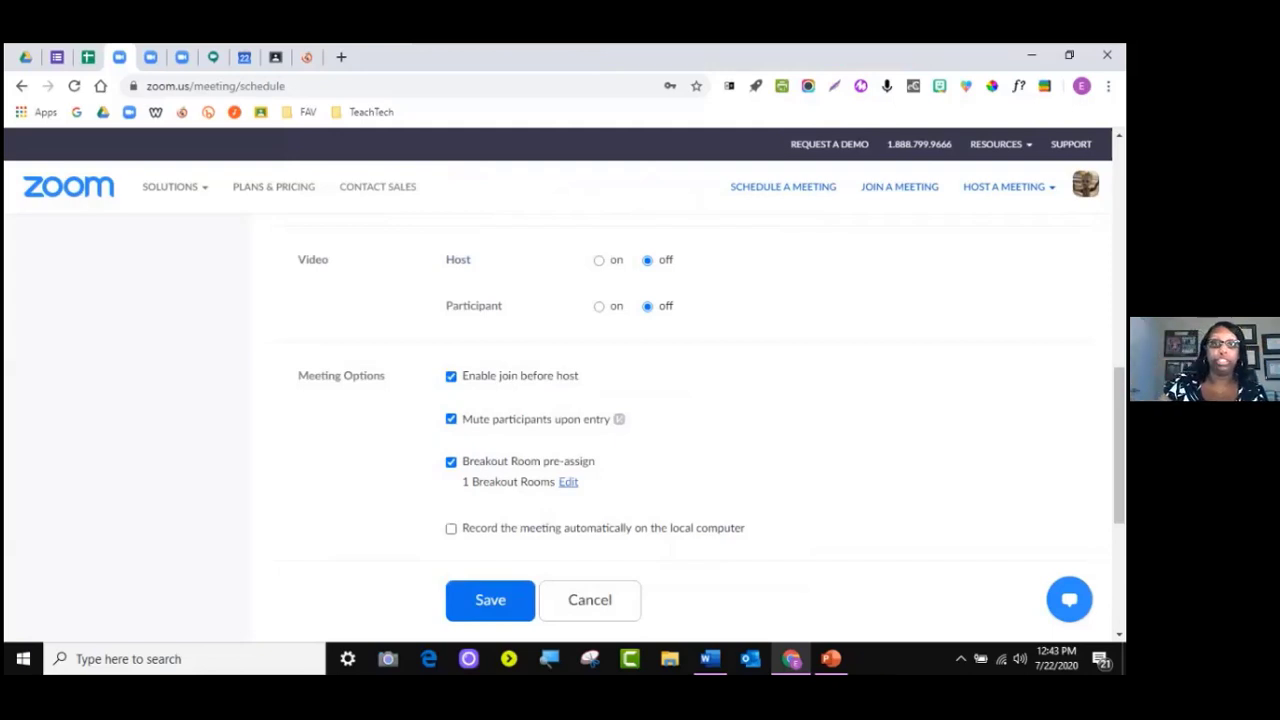
Save the meeting, compare Previous and Upcoming Meetings lists, and open meeting ddddd's details
left_click(490, 600)
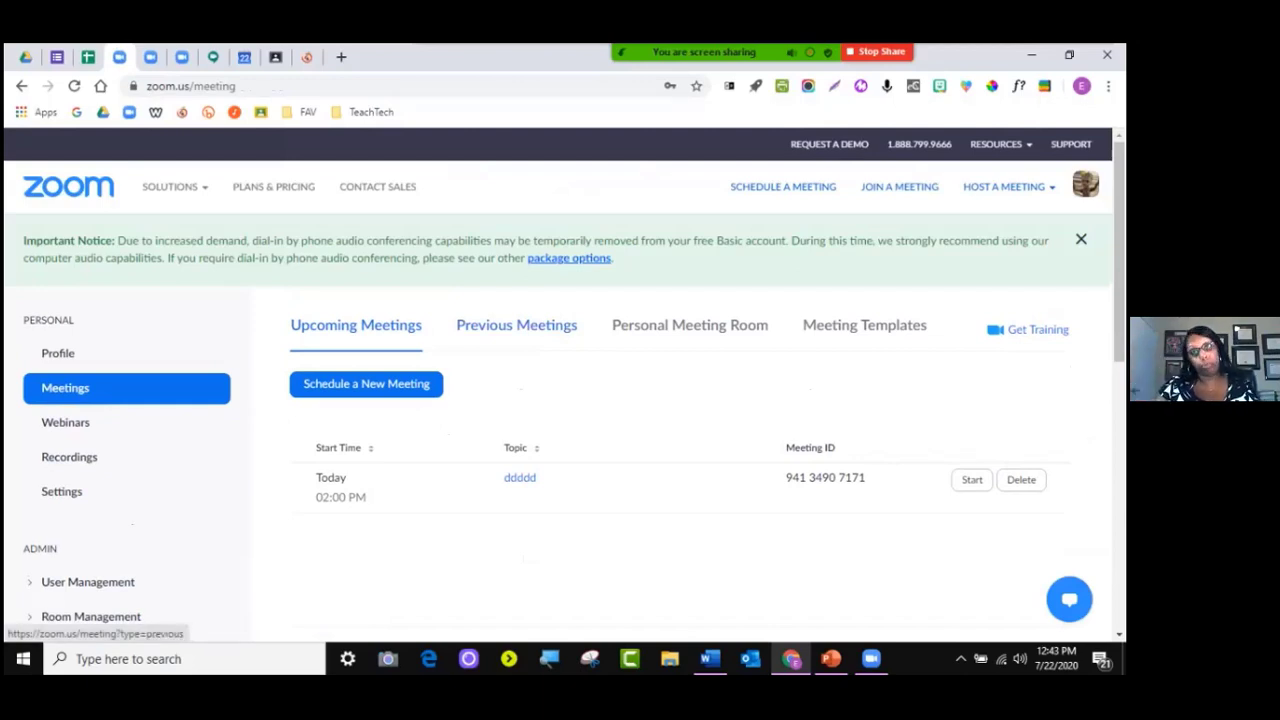
left_click(517, 325)
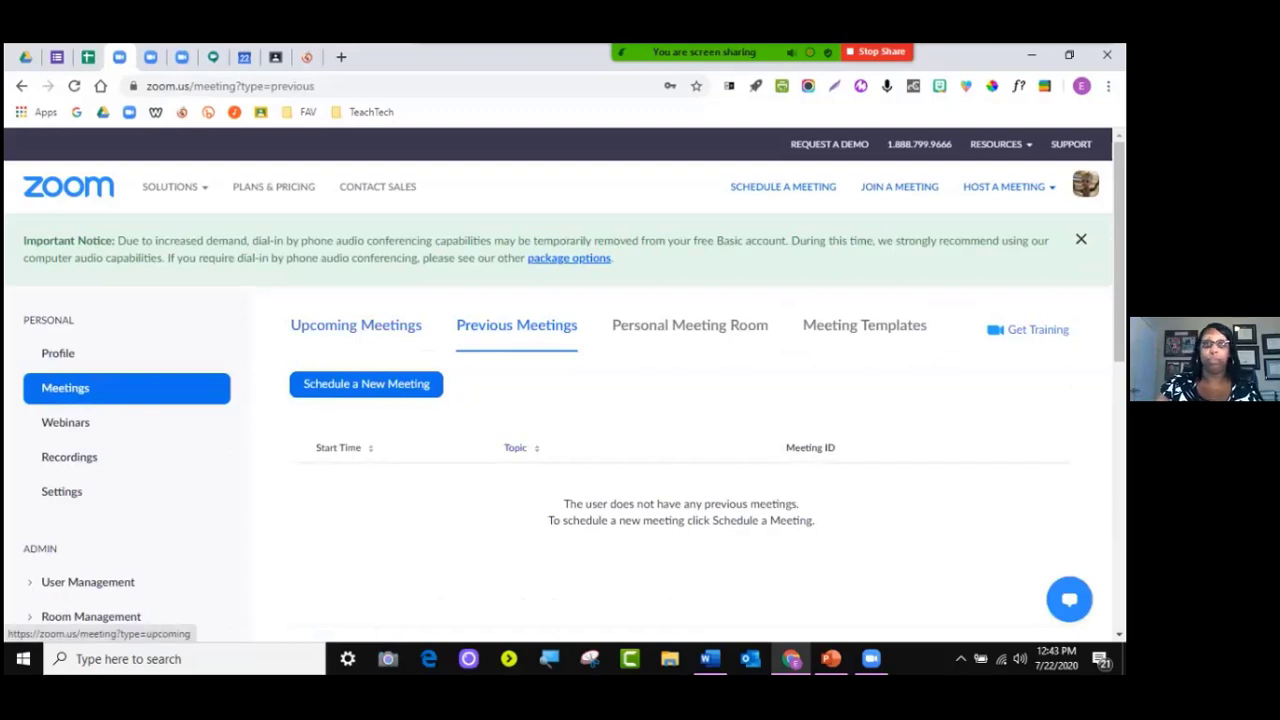
left_click(356, 325)
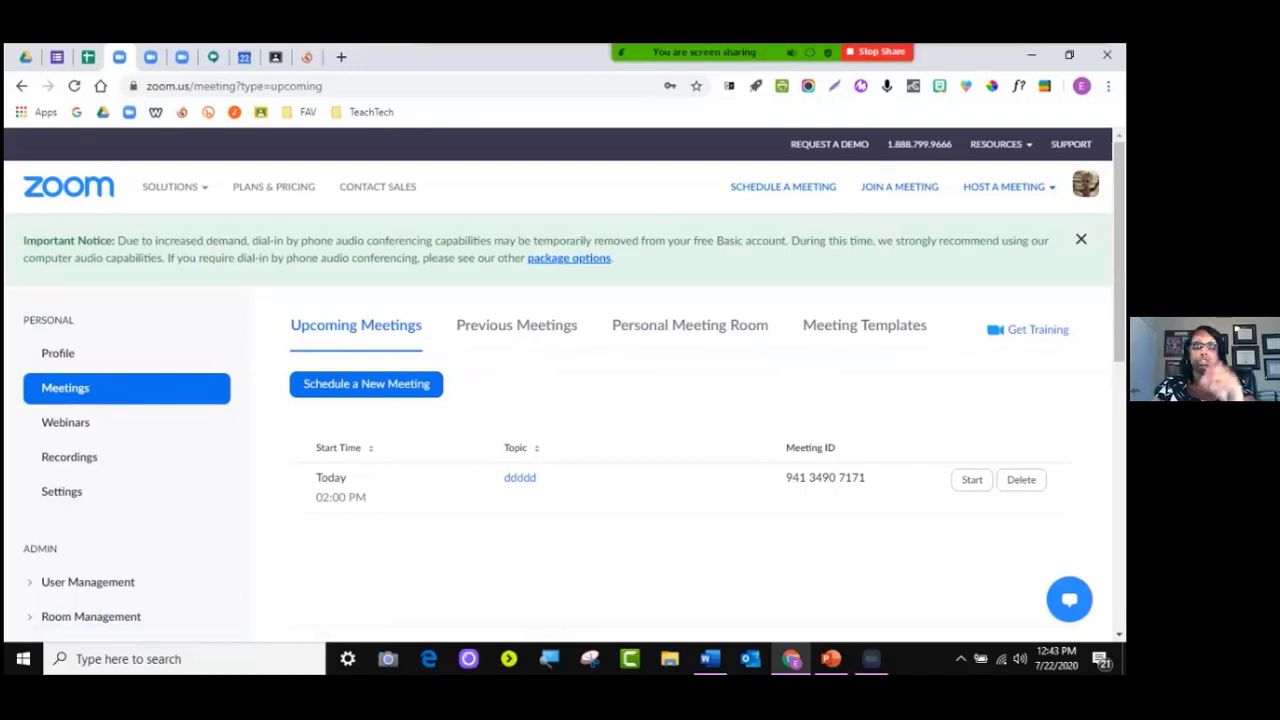
left_click(516, 325)
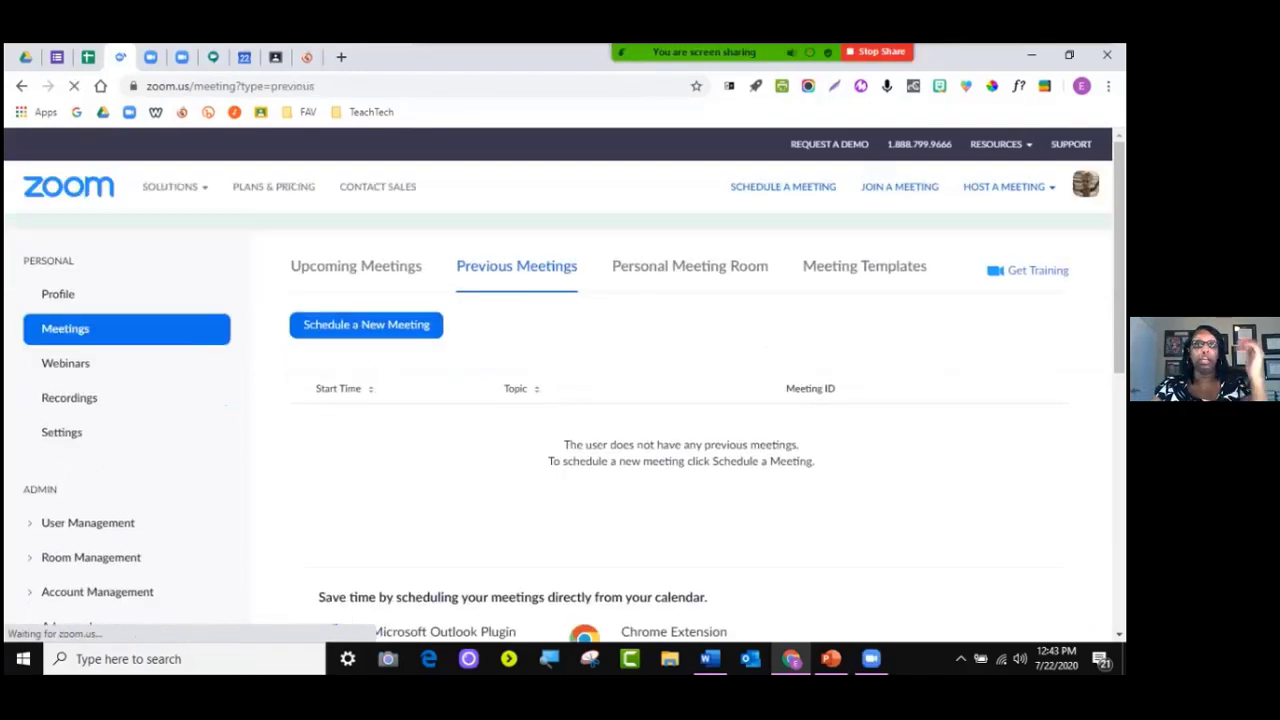
left_click(356, 325)
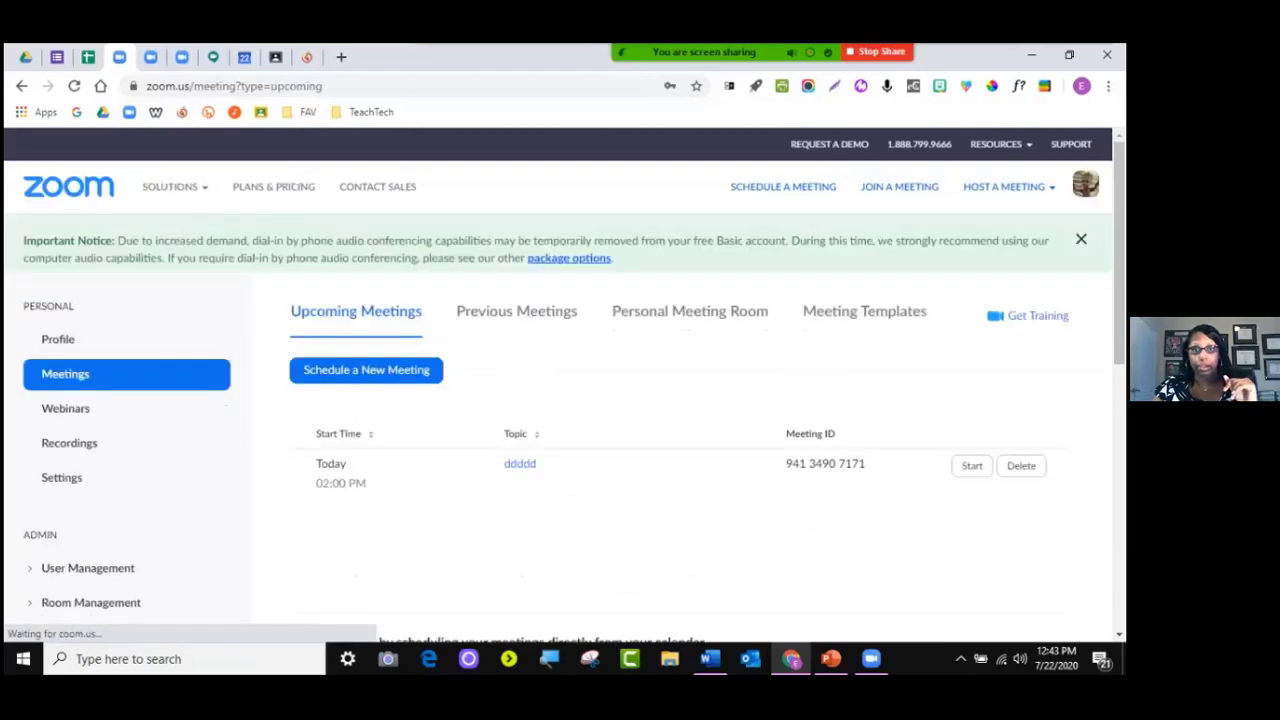
left_click(520, 478)
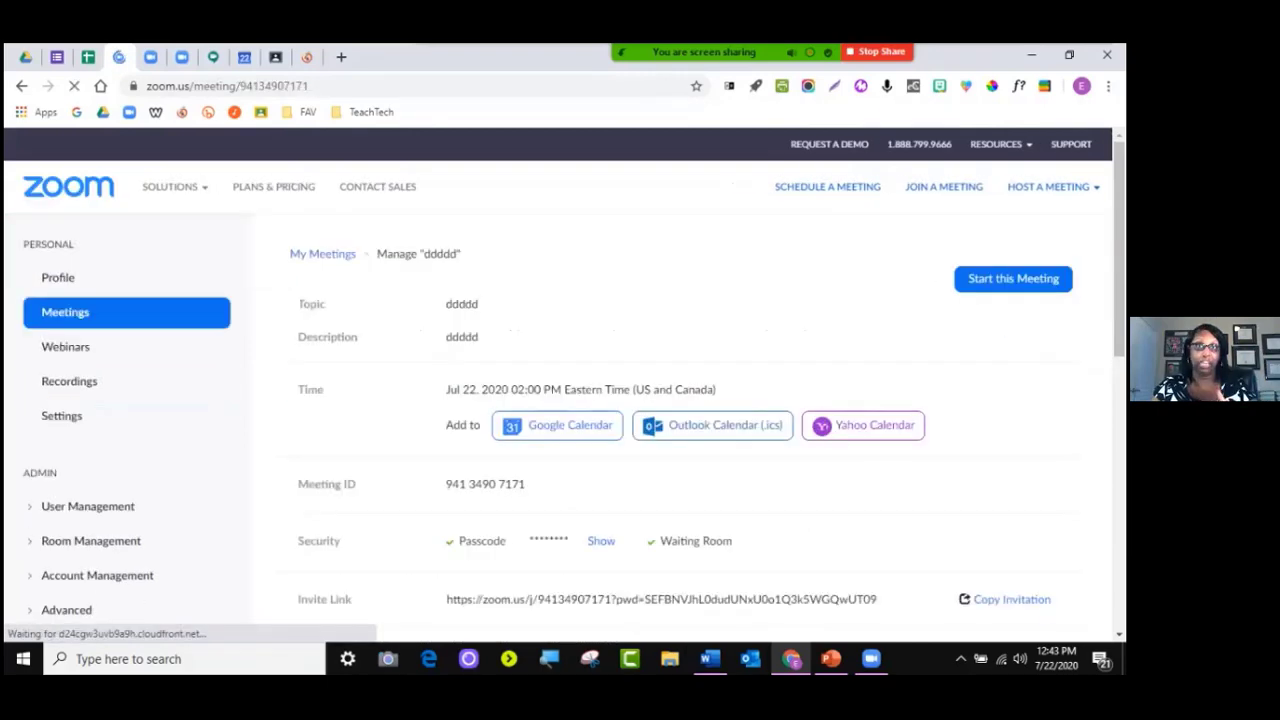
scroll(640, 400, "down", 4)
scroll(640, 400, "down", 2)
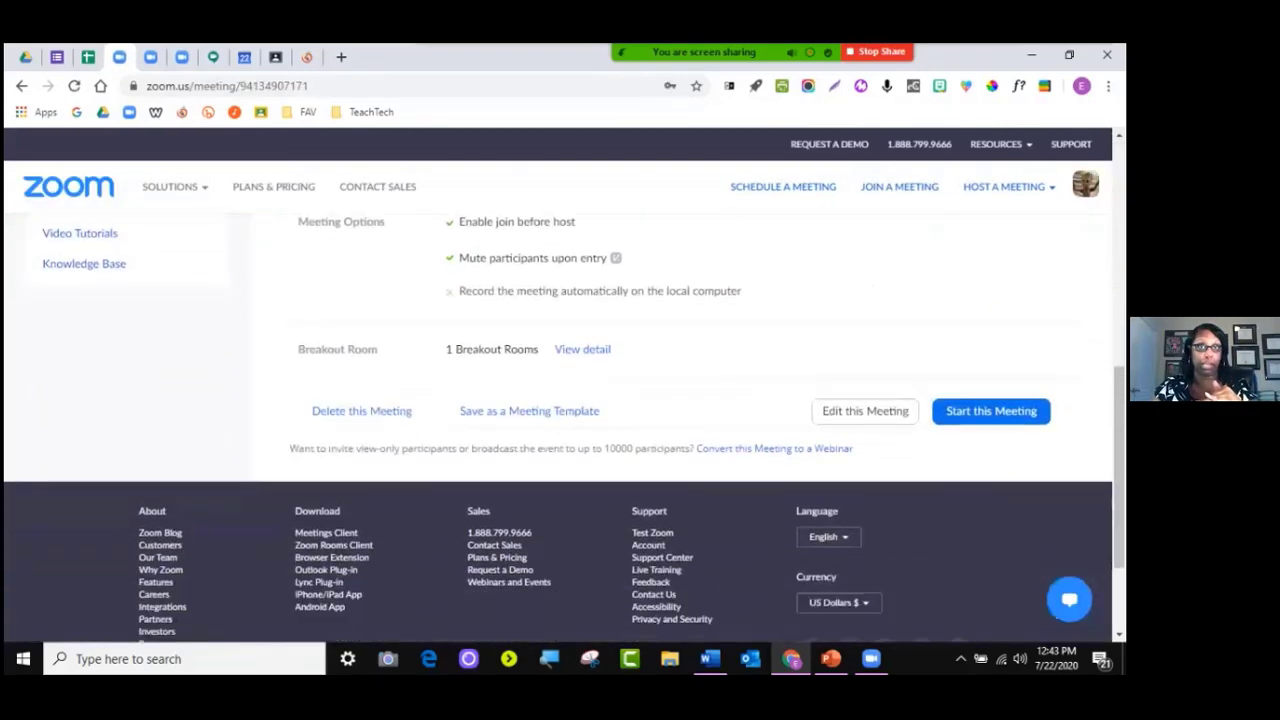
left_click(865, 411)
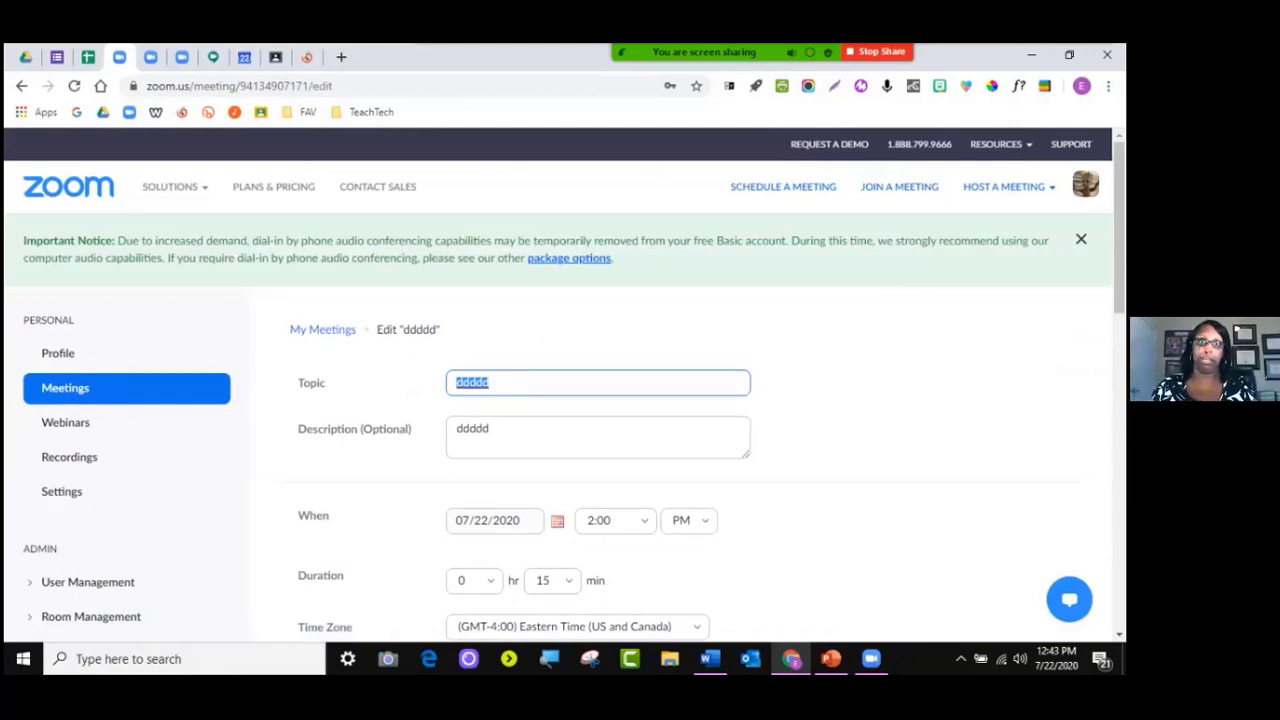
scroll(640, 420, "down", 4)
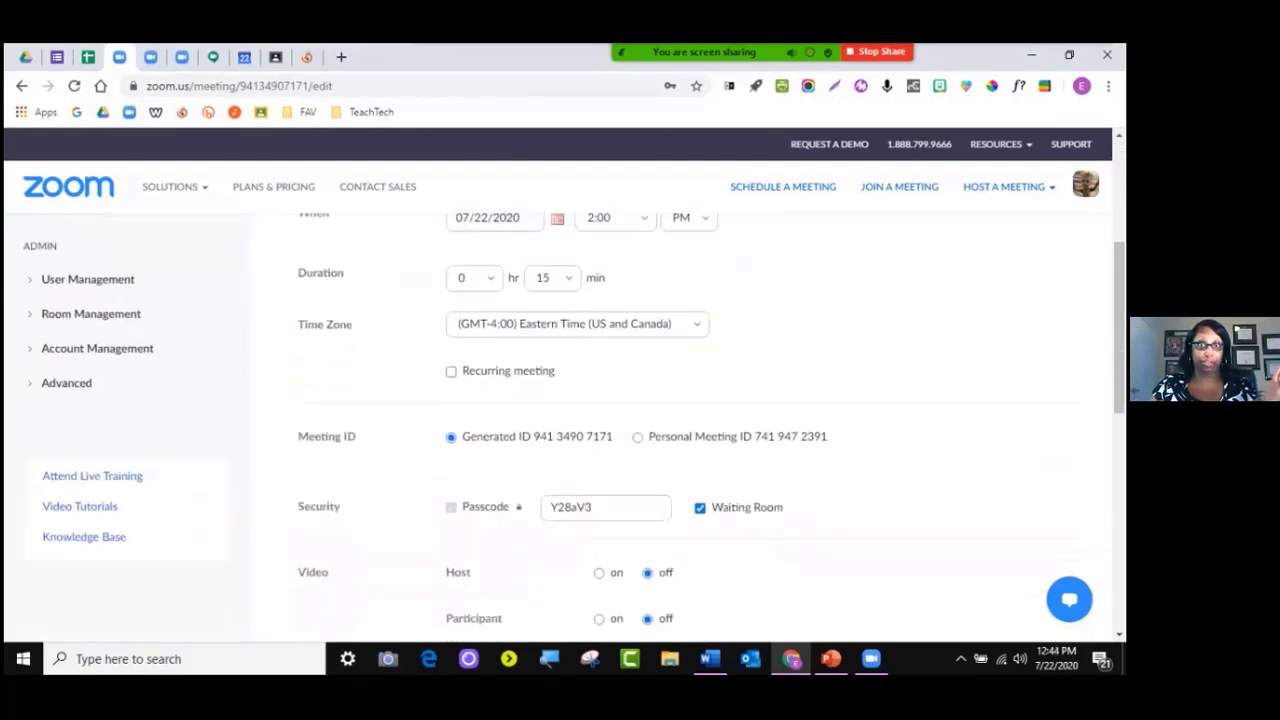
scroll(583, 479, "down", 5)
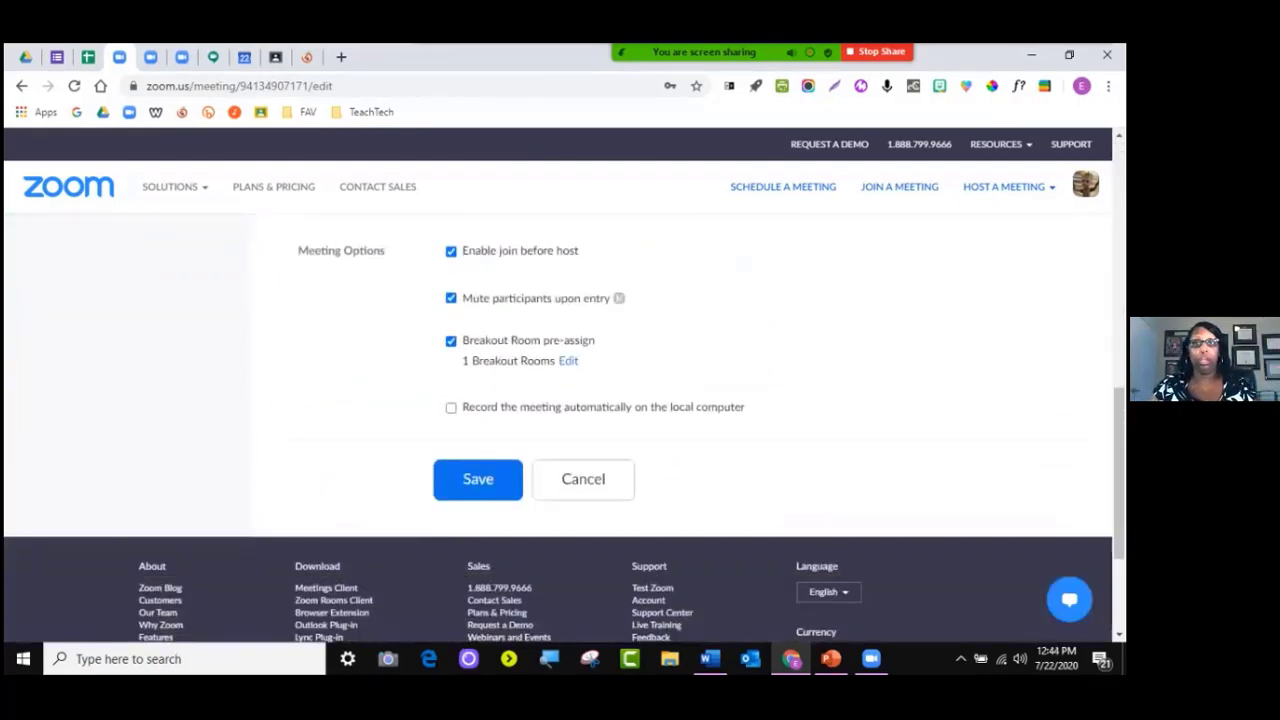
scroll(583, 479, "up", 4)
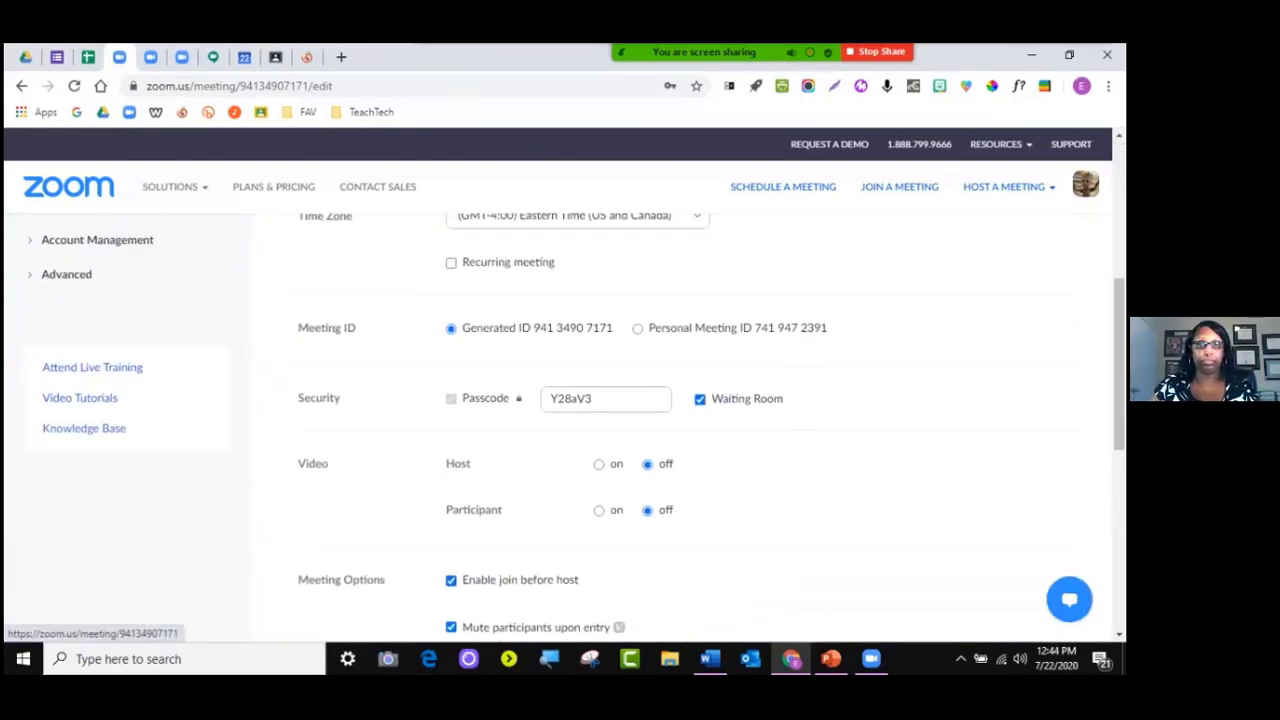
scroll(583, 479, "down", 5)
left_click(478, 397)
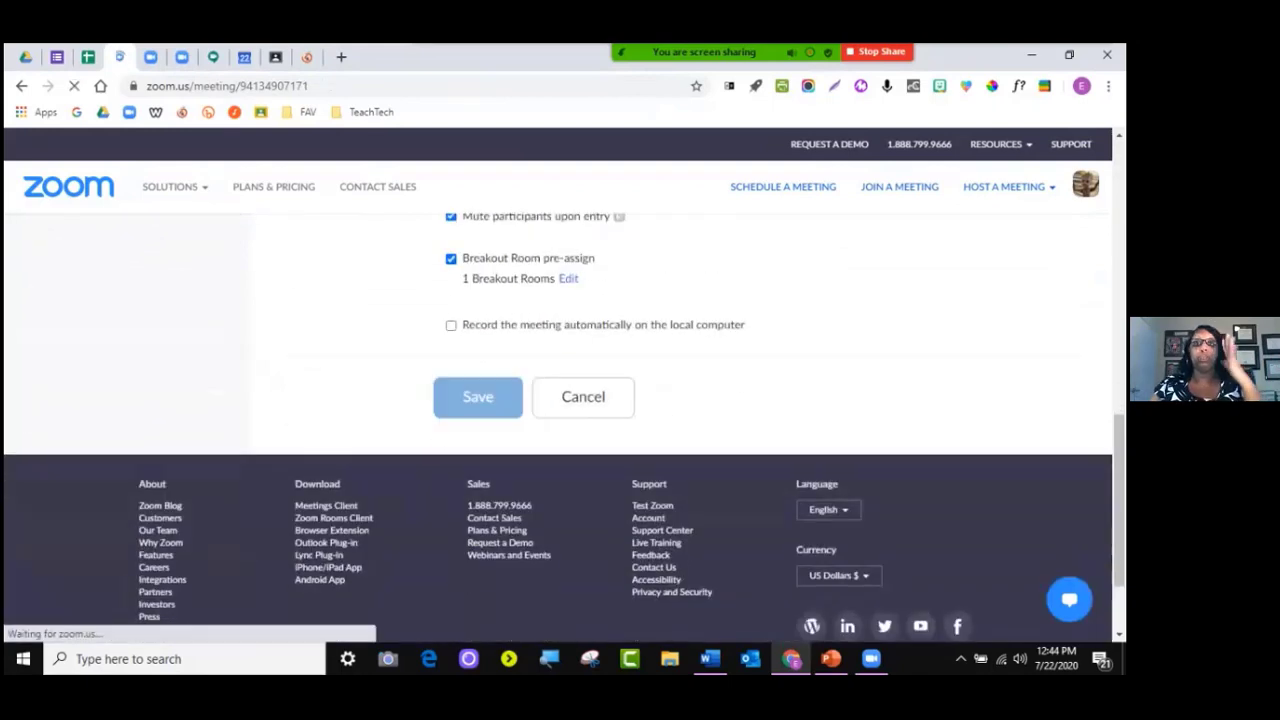
scroll(712, 388, "down", 2)
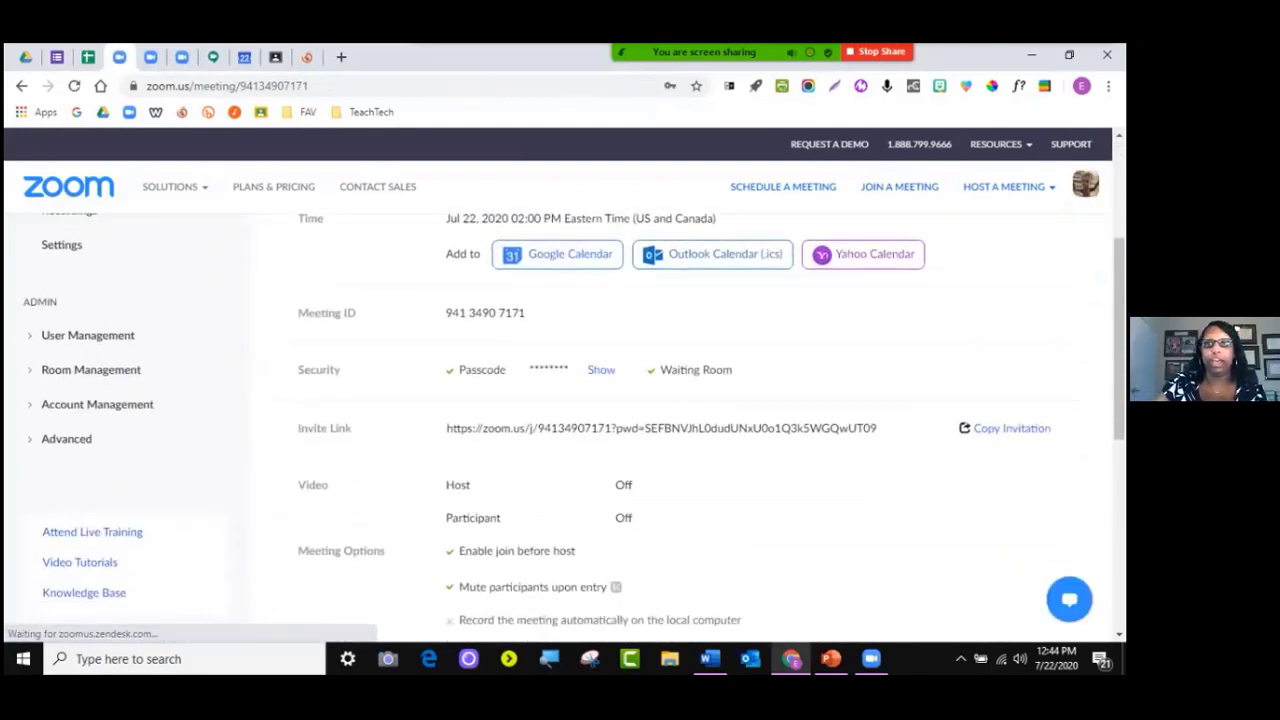
scroll(574, 426, "up", 1)
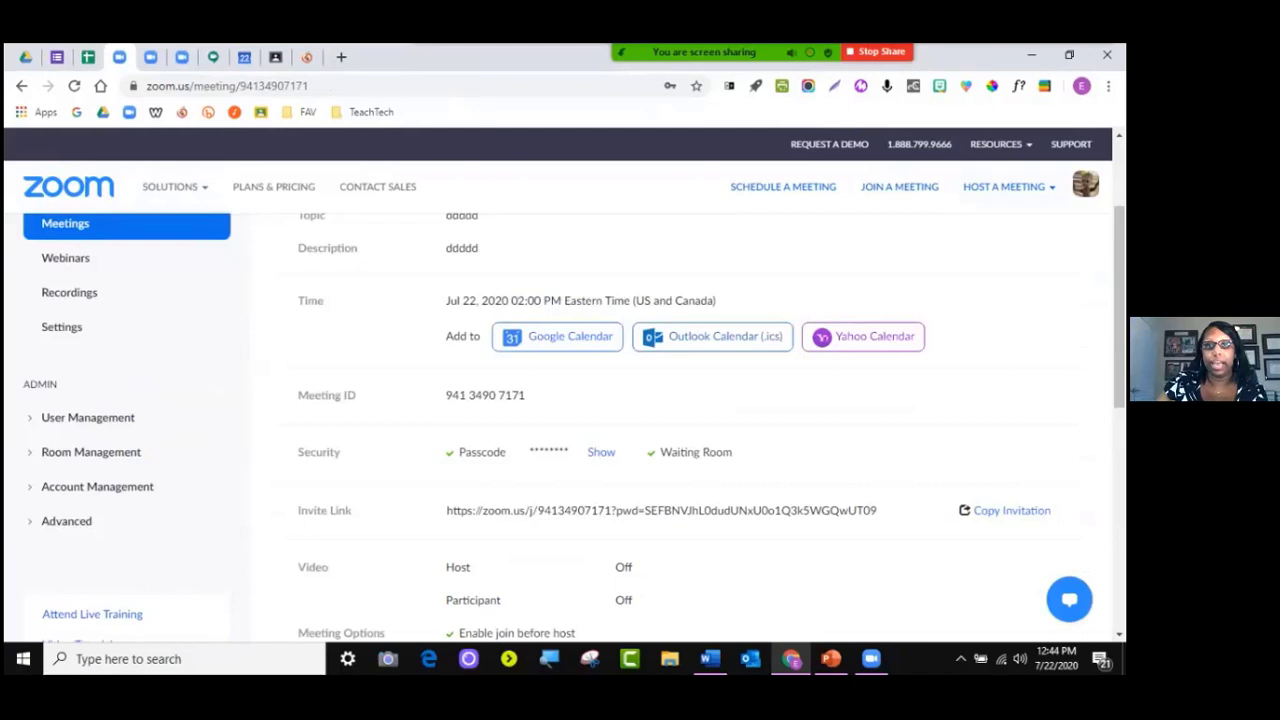
scroll(564, 428, "down", 5)
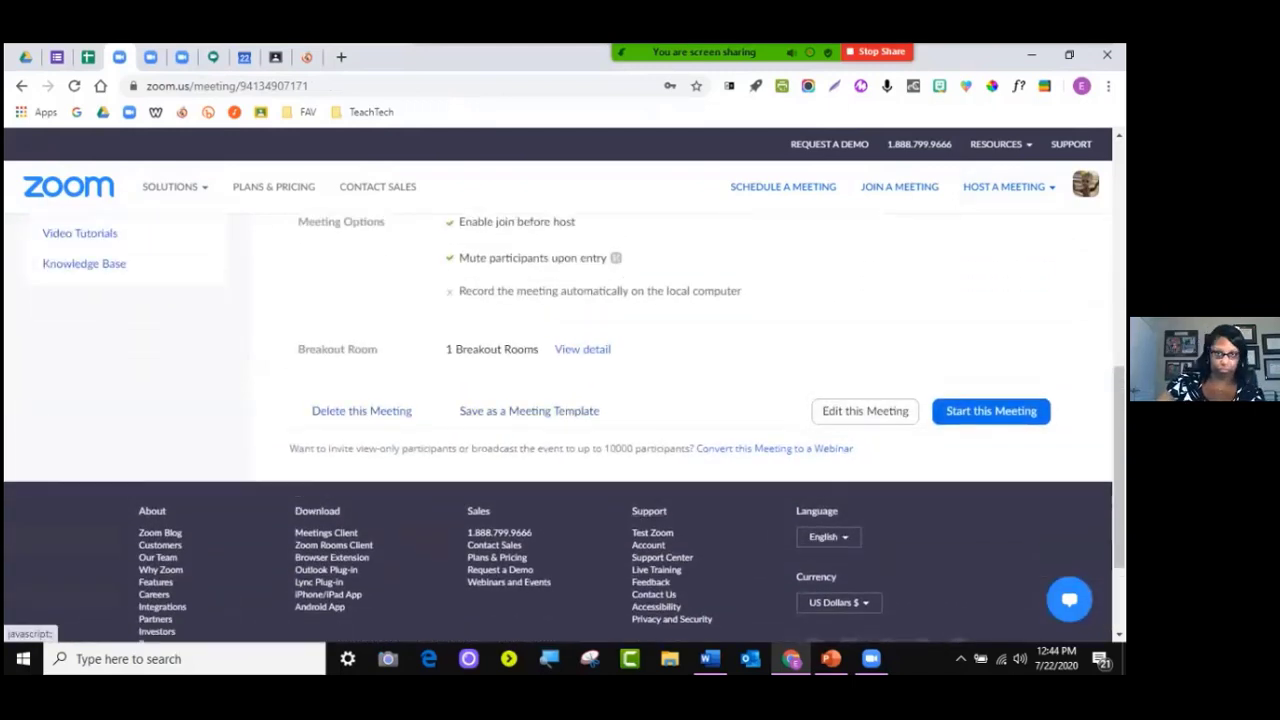
scroll(564, 428, "up", 6)
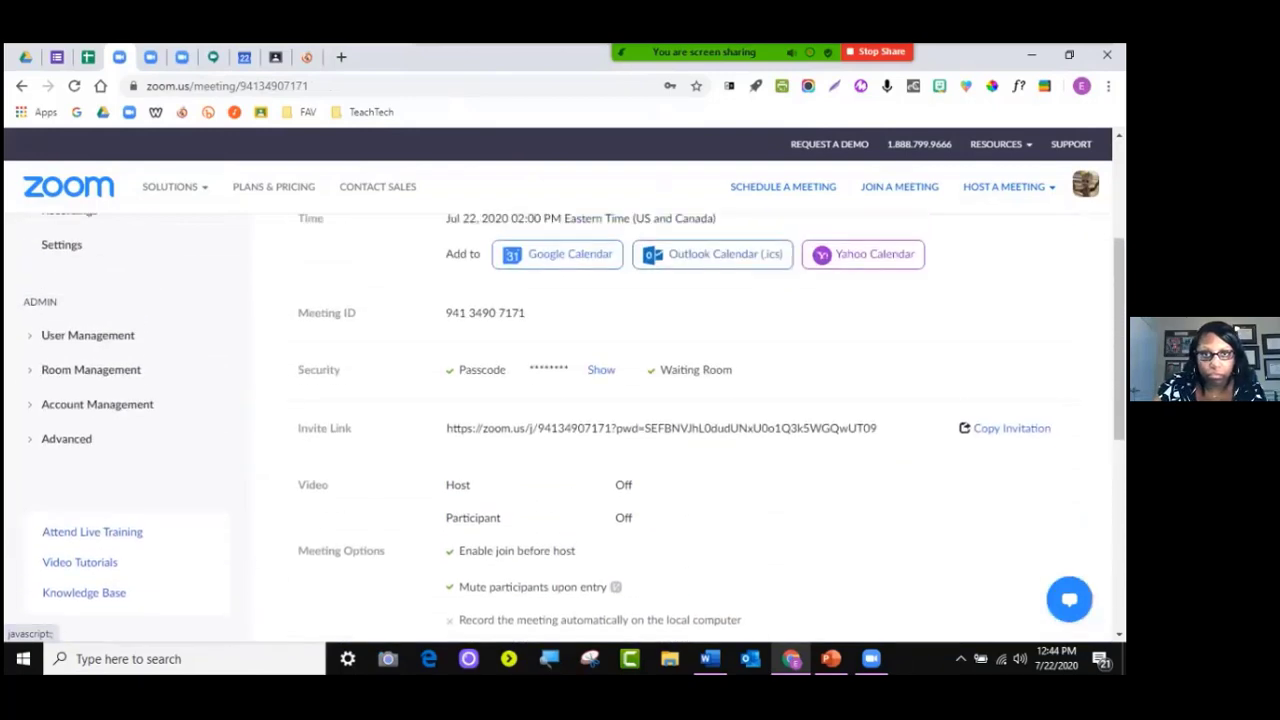
scroll(564, 428, "up", 1)
scroll(564, 428, "down", 5)
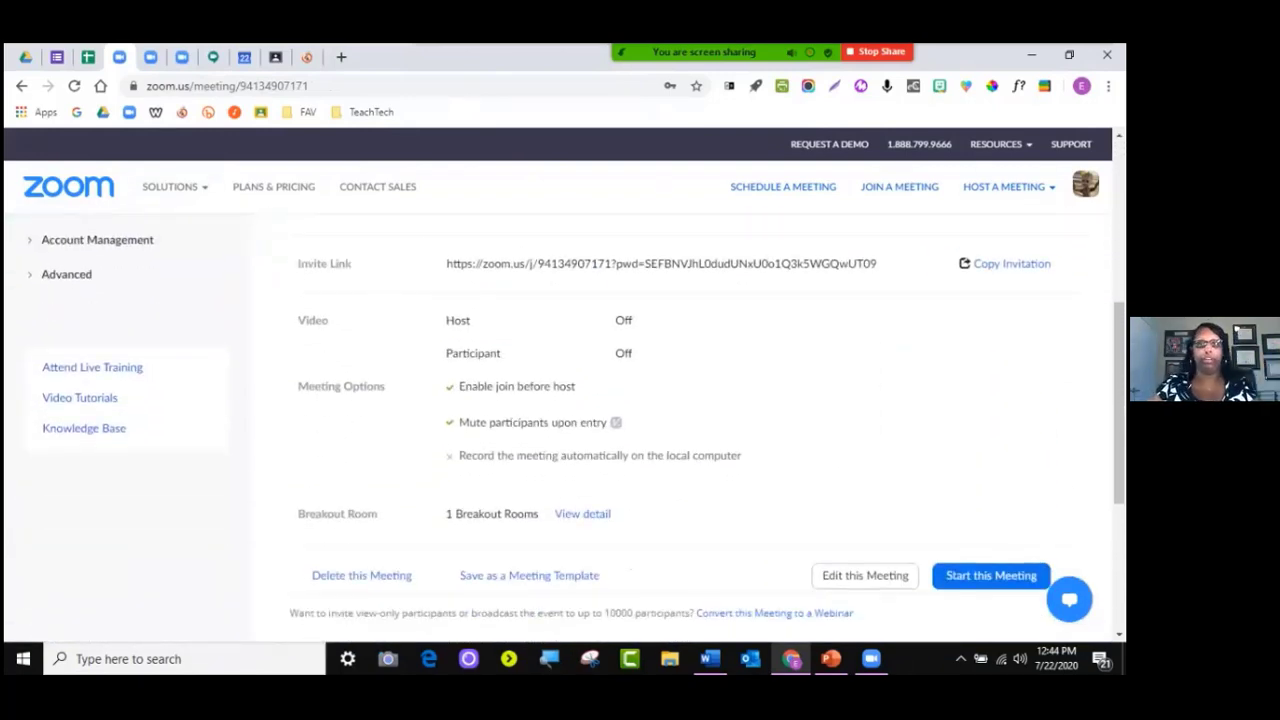
scroll(564, 428, "down", 1)
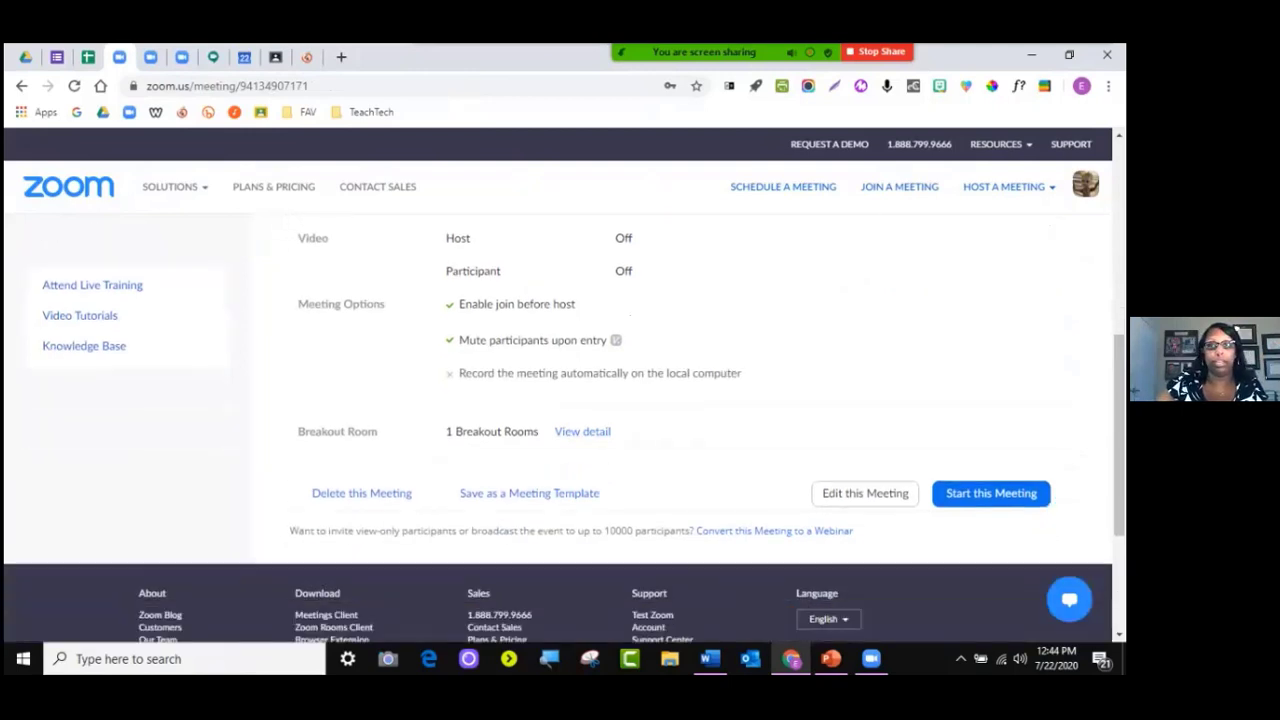
scroll(564, 428, "up", 2)
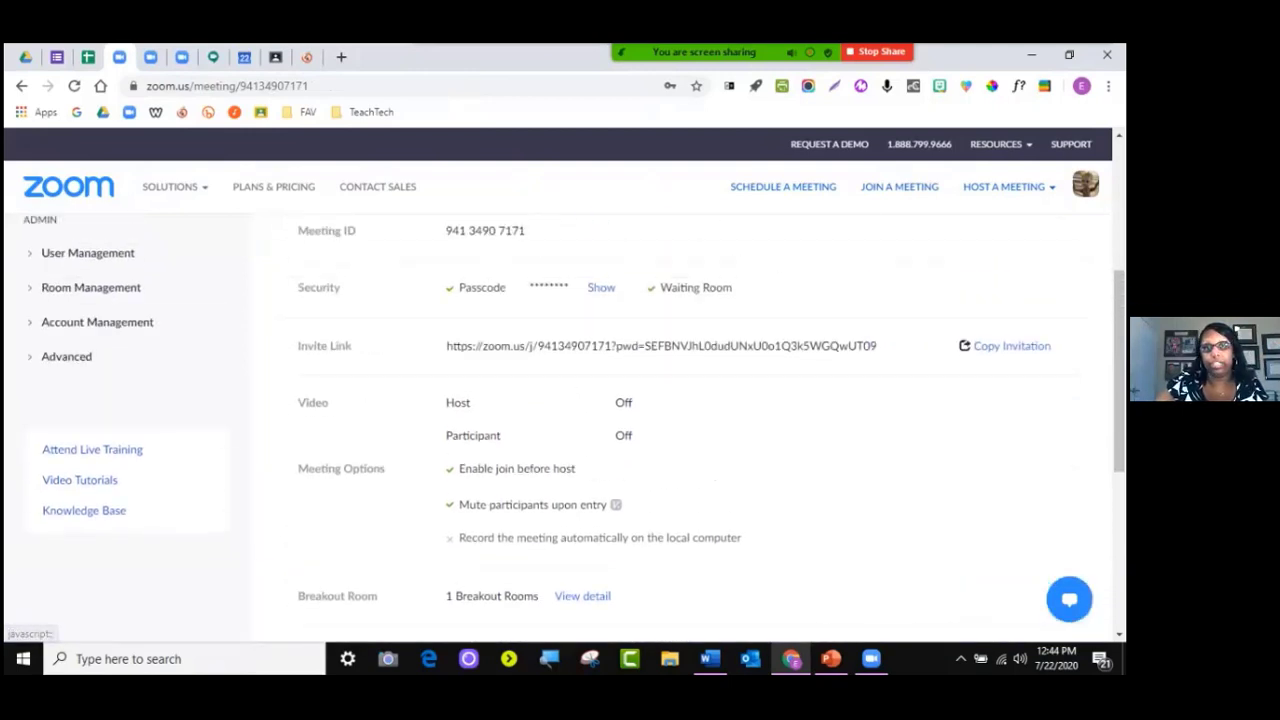
left_click_drag(446, 346, 857, 347)
left_click(858, 347)
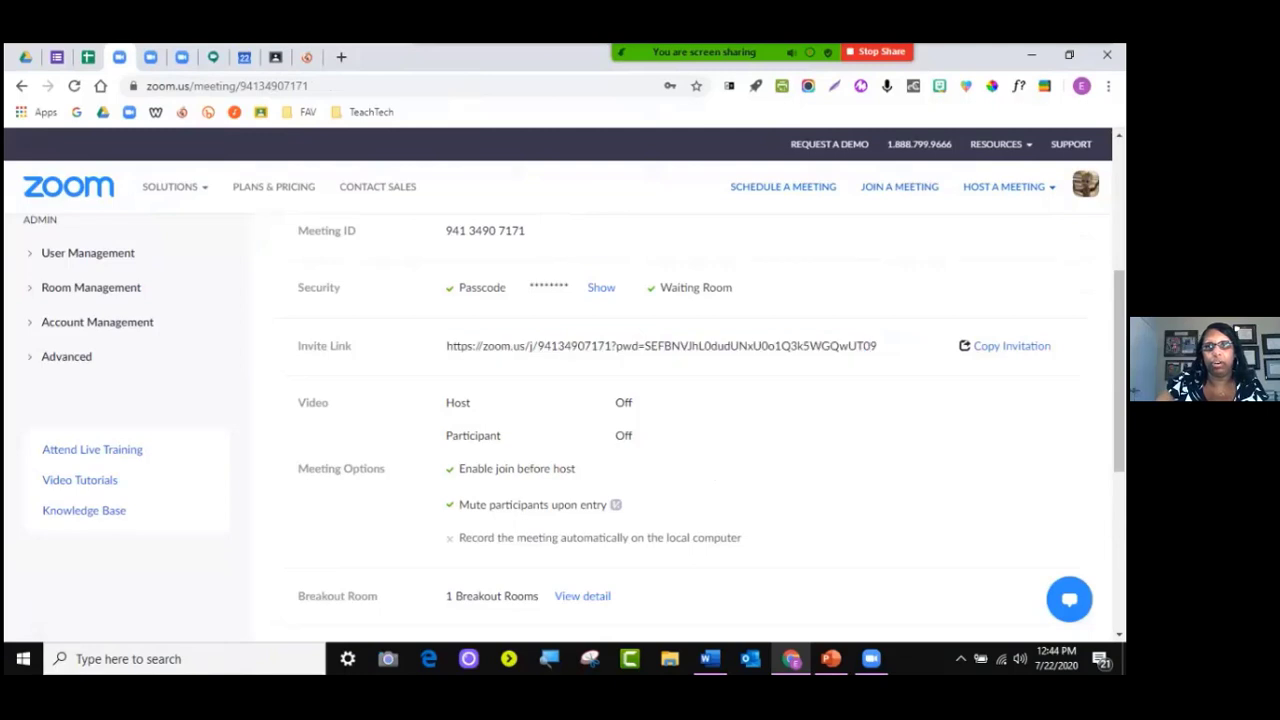
View the ddddd meeting invitation text and close it without copying
left_click(1012, 346)
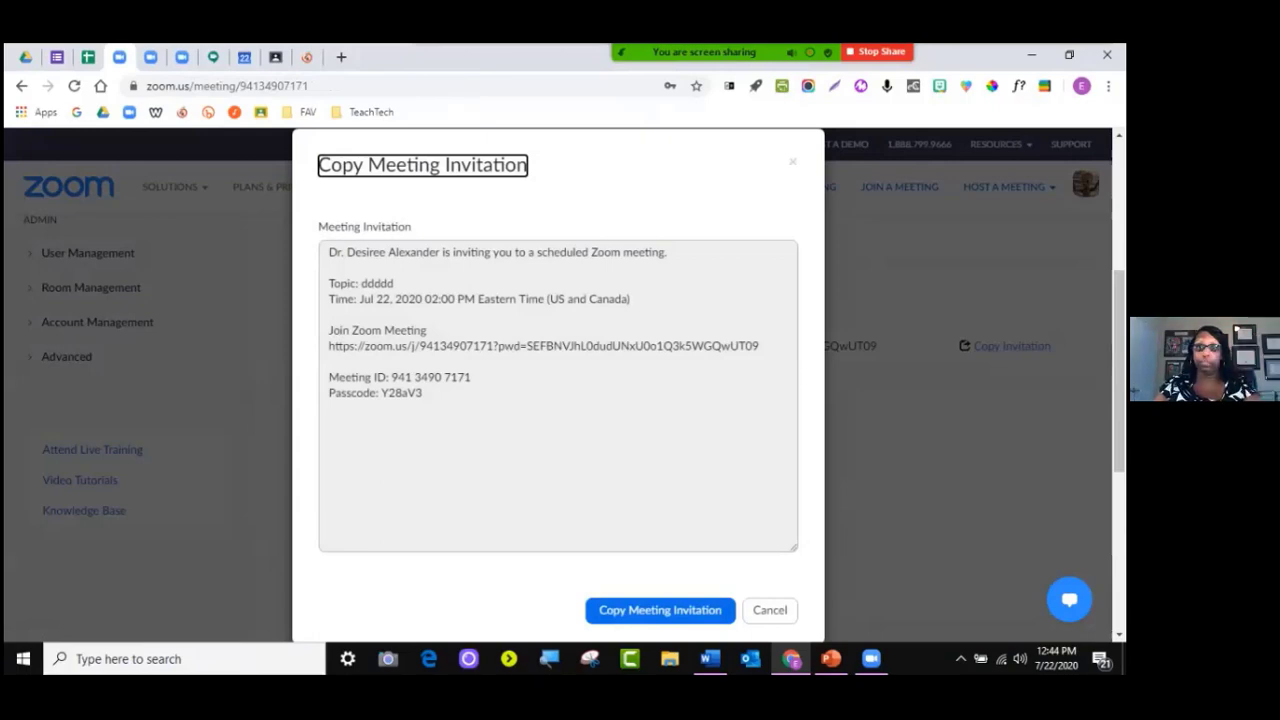
left_click(770, 610)
scroll(770, 600, "up", 2)
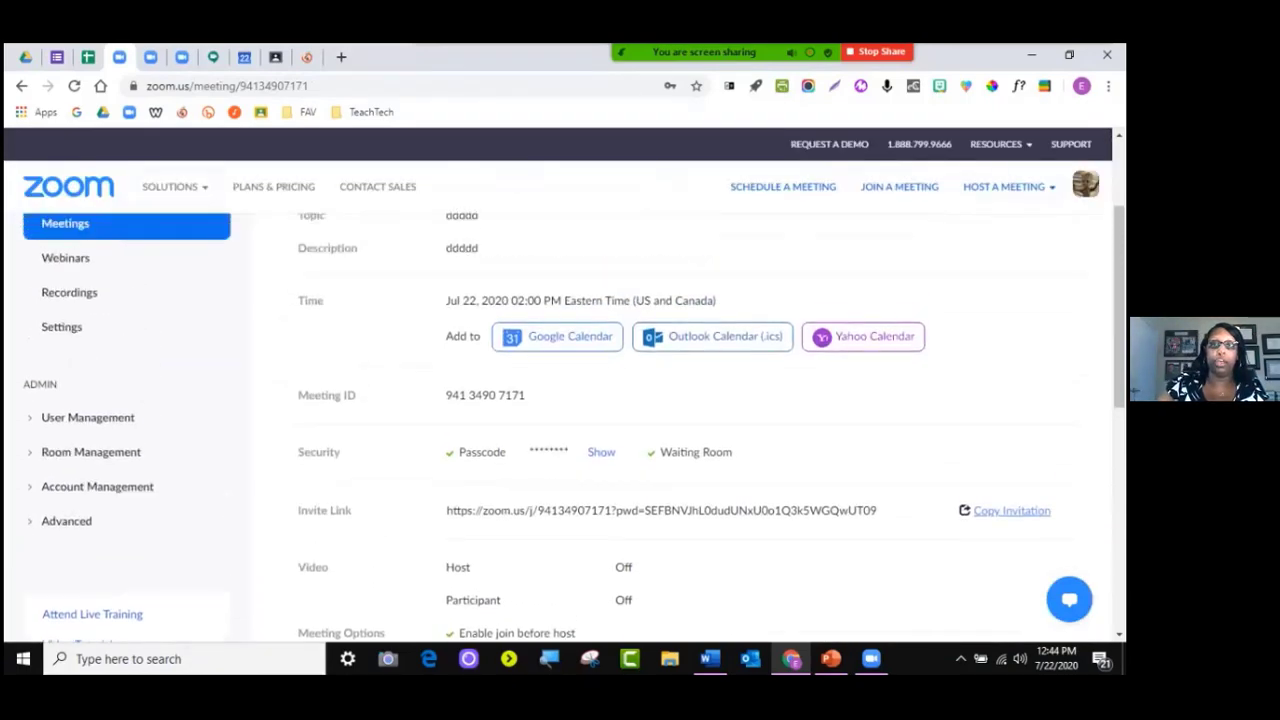
scroll(680, 430, "up", 2)
Expand User Management in the admin sidebar
scroll(680, 430, "down", 1)
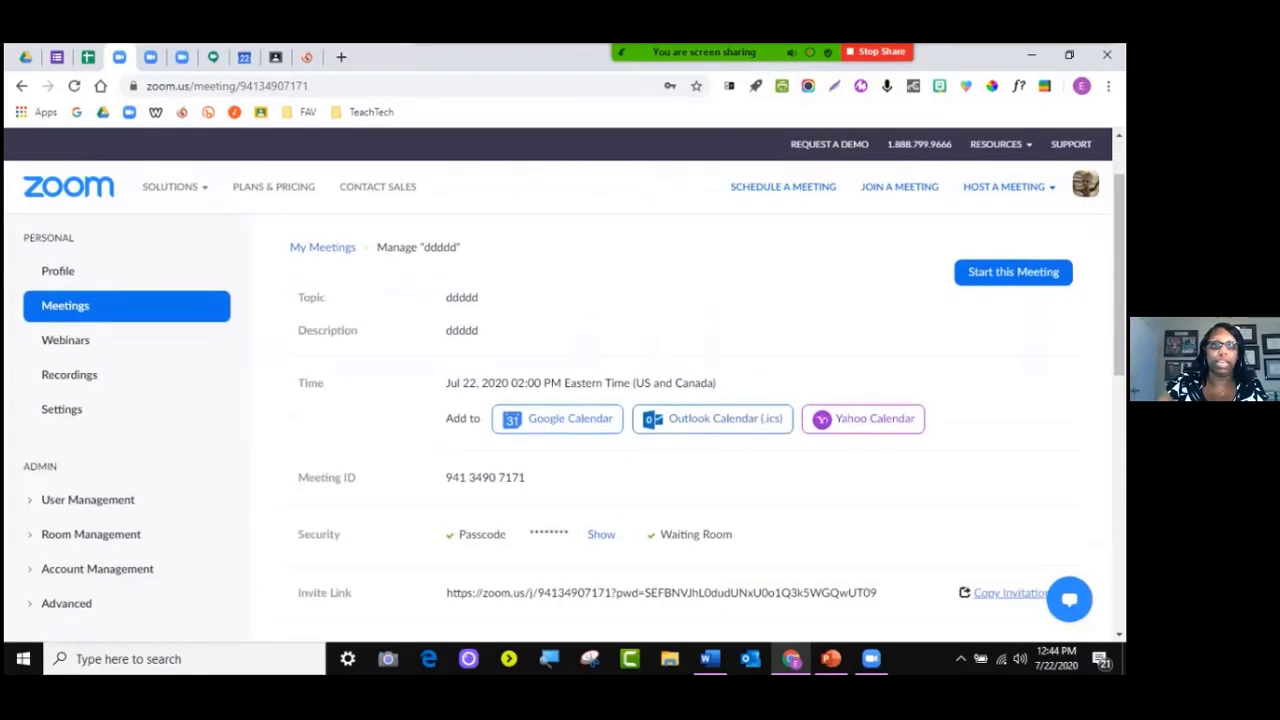
scroll(574, 427, "down", 2)
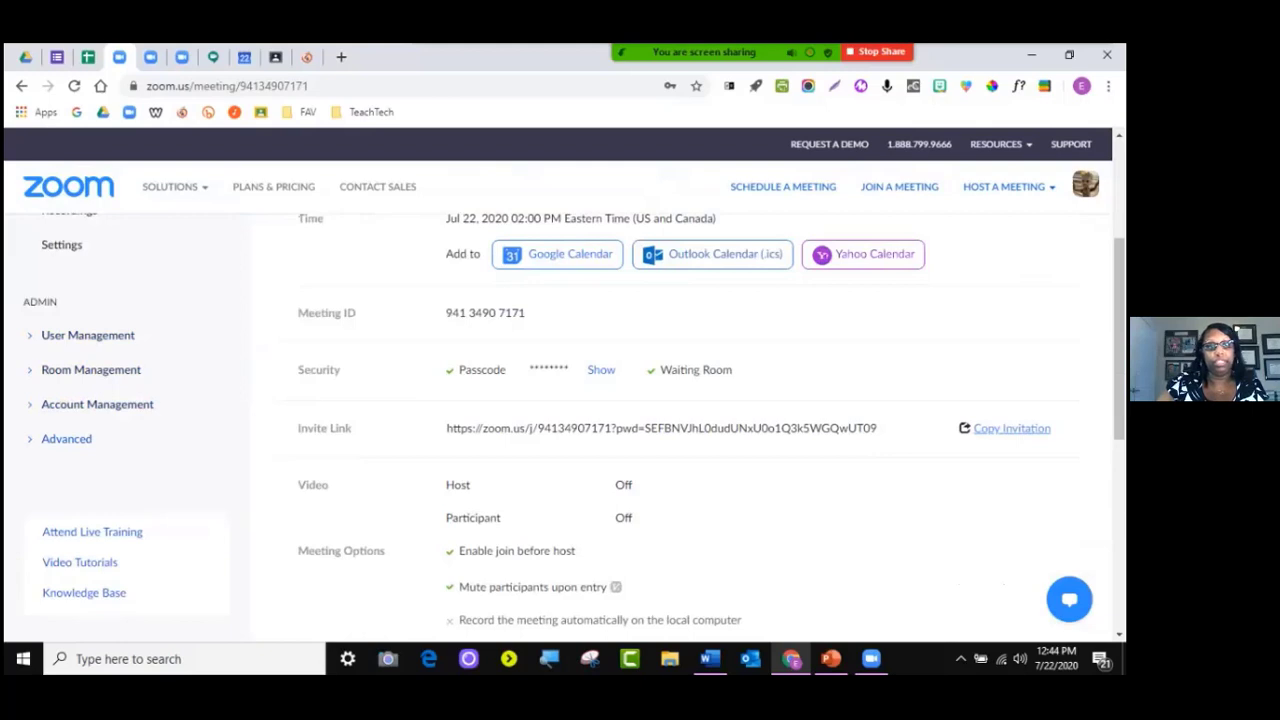
left_click(88, 335)
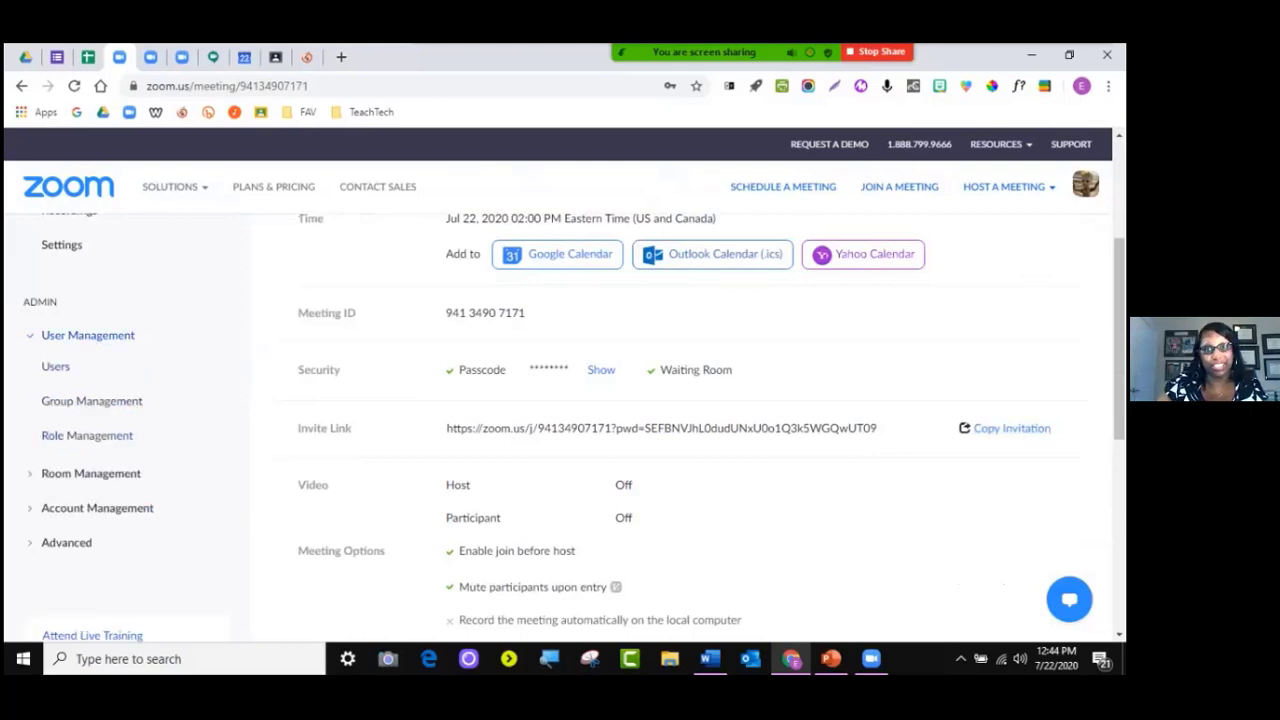
Open the Users admin page, then the Group Management page
left_click(55, 366)
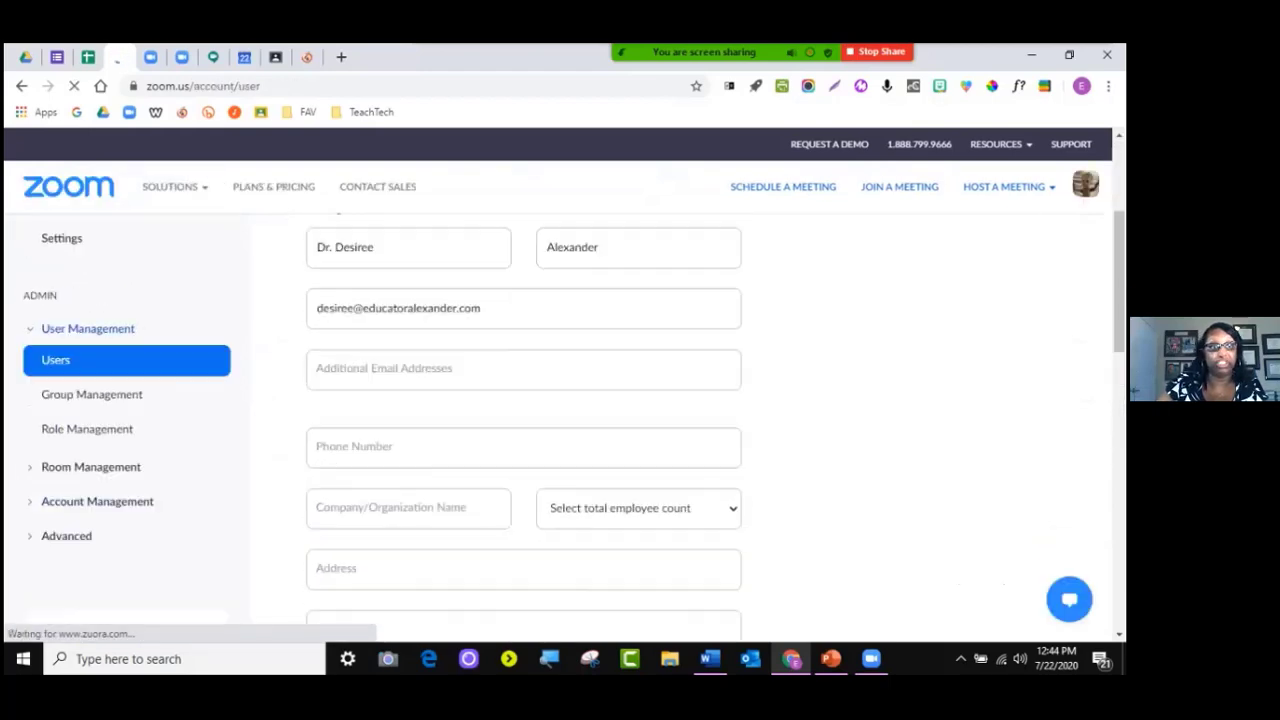
scroll(91, 488, "up", 1)
left_click(91, 491)
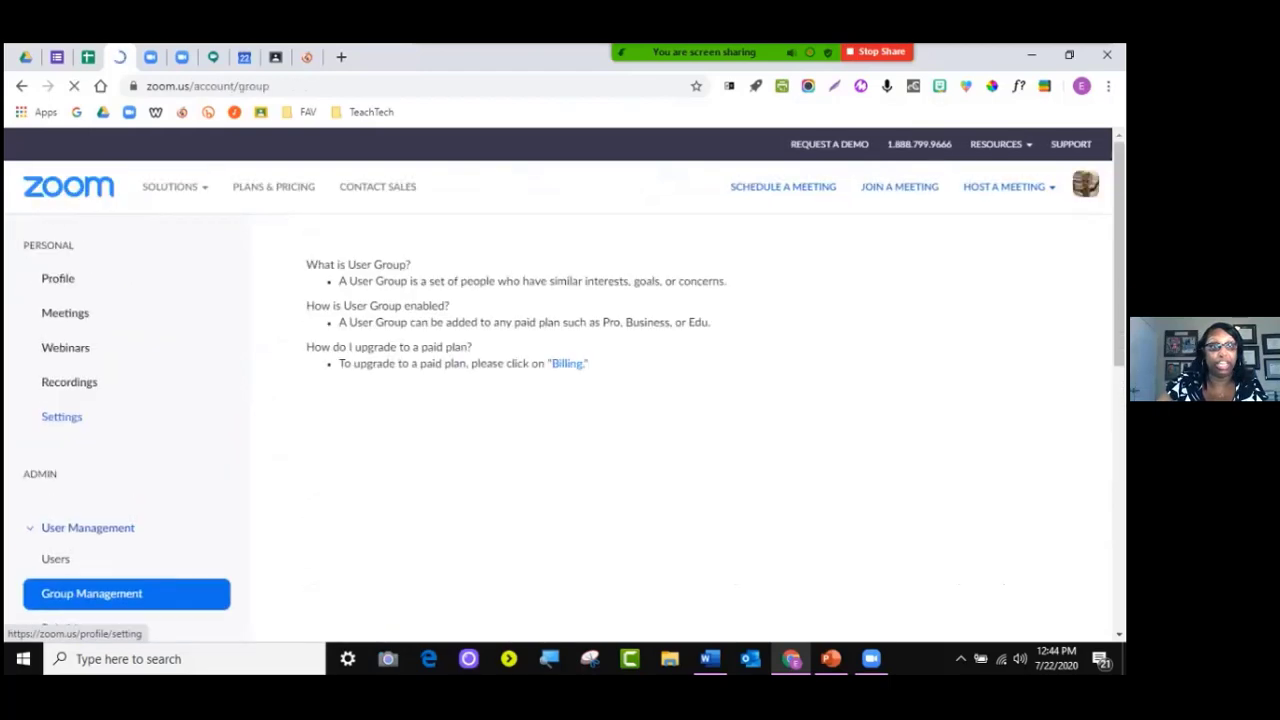
scroll(120, 420, "down", 3)
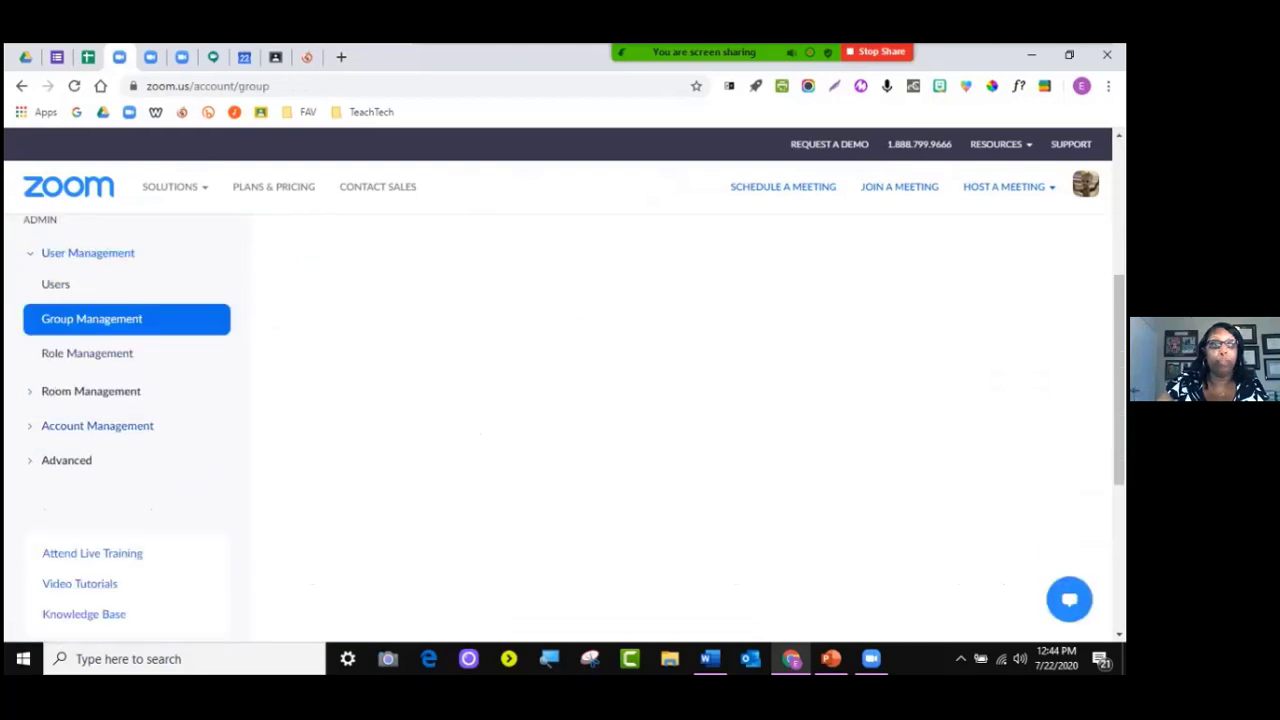
Expand the Account Management, Advanced and Room Management sections in the admin sidebar
left_click(97, 426)
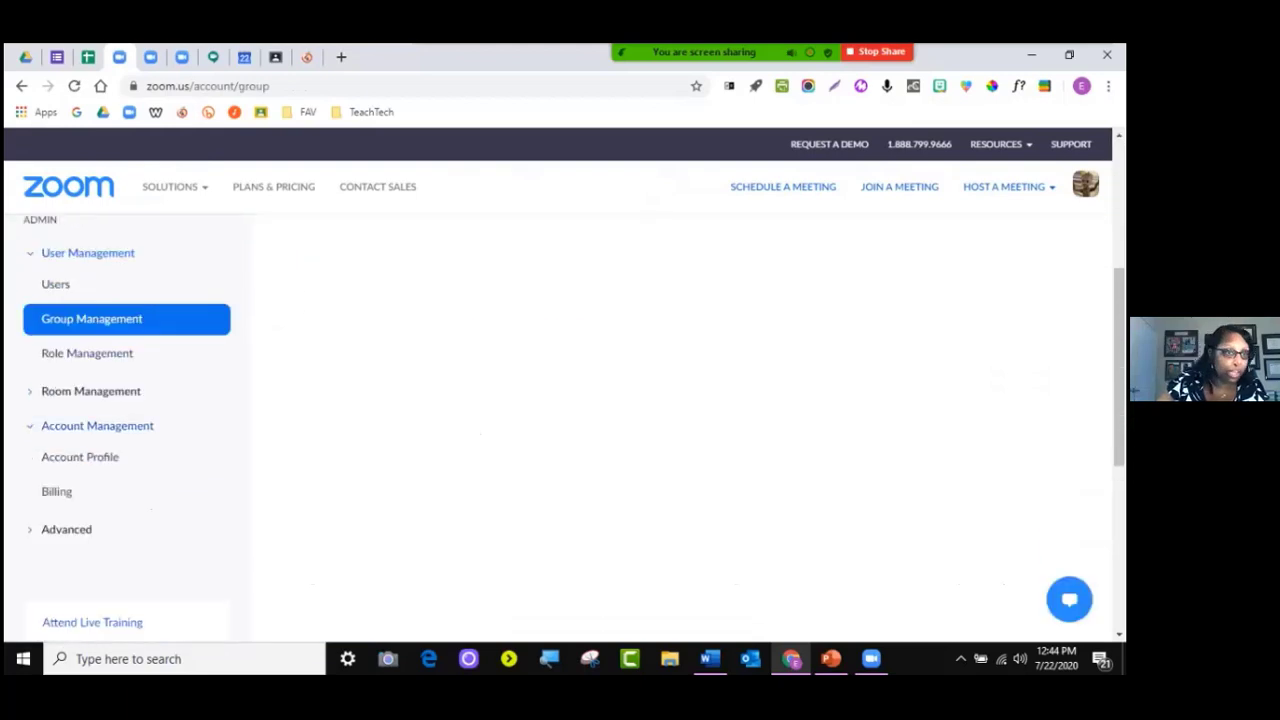
left_click(66, 529)
scroll(90, 424, "down", 3)
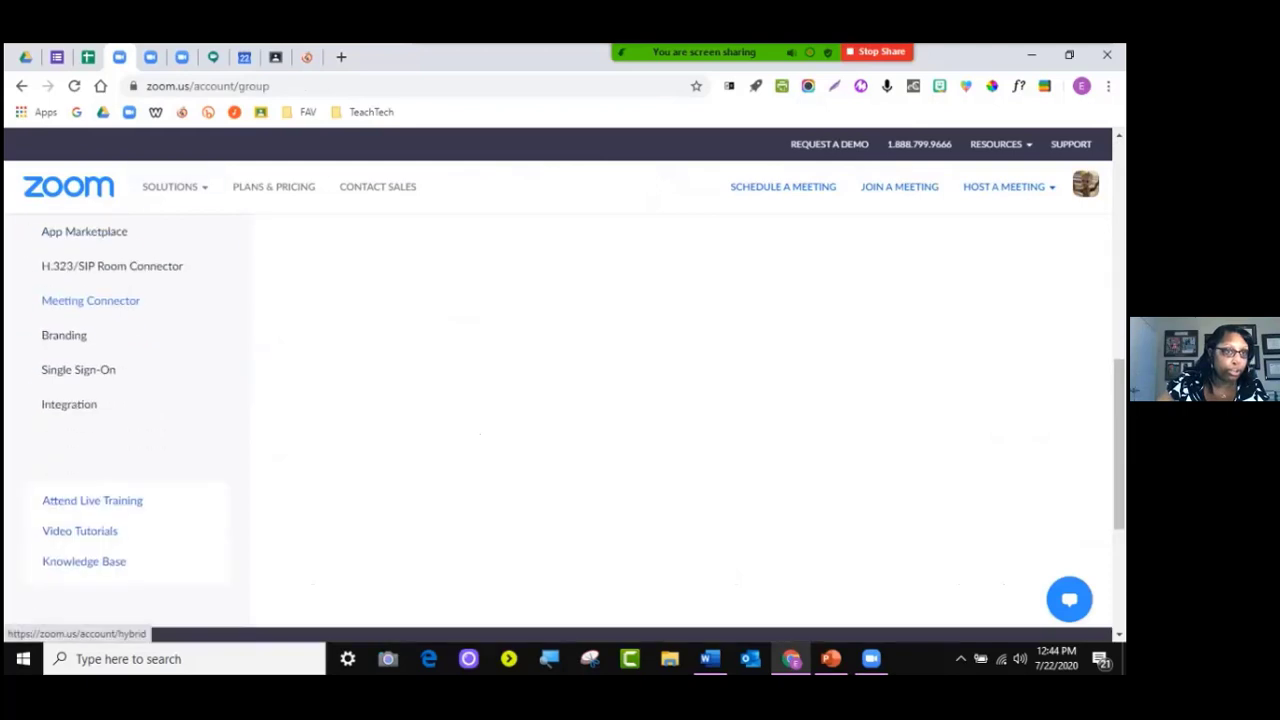
scroll(90, 424, "up", 1)
scroll(90, 424, "up", 2)
left_click(91, 391)
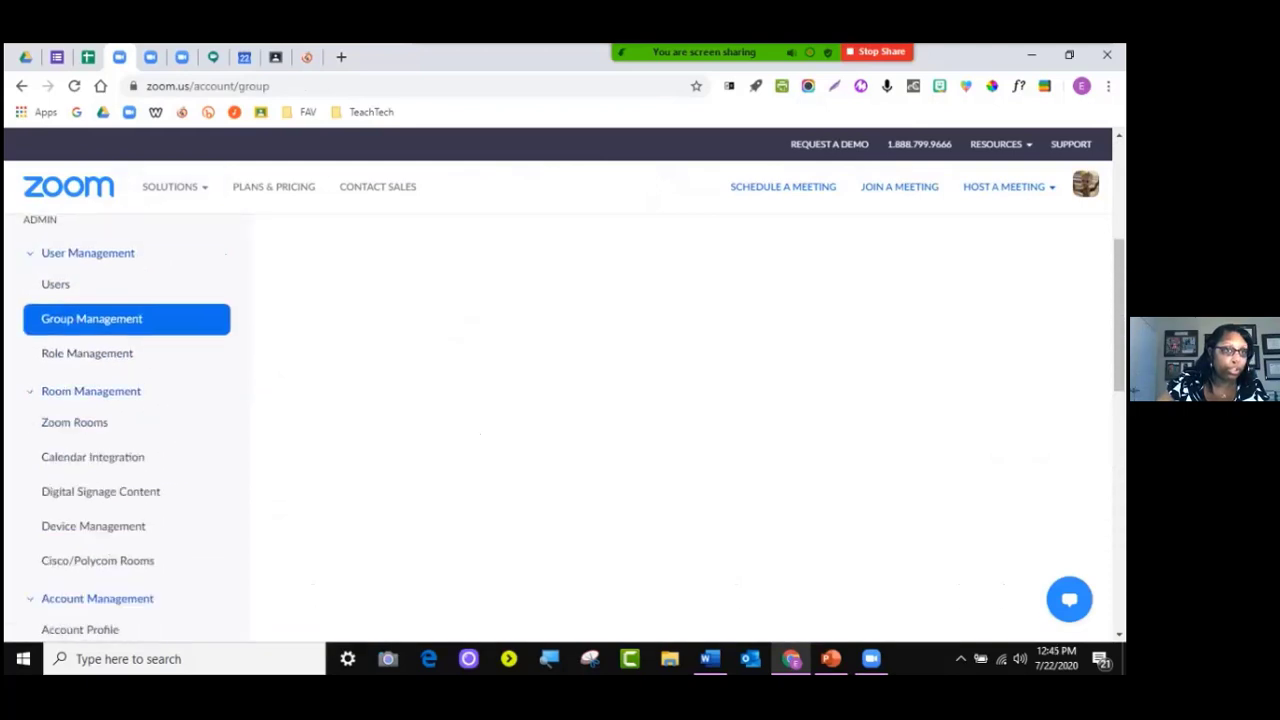
scroll(91, 391, "down", 1)
scroll(90, 391, "down", 4)
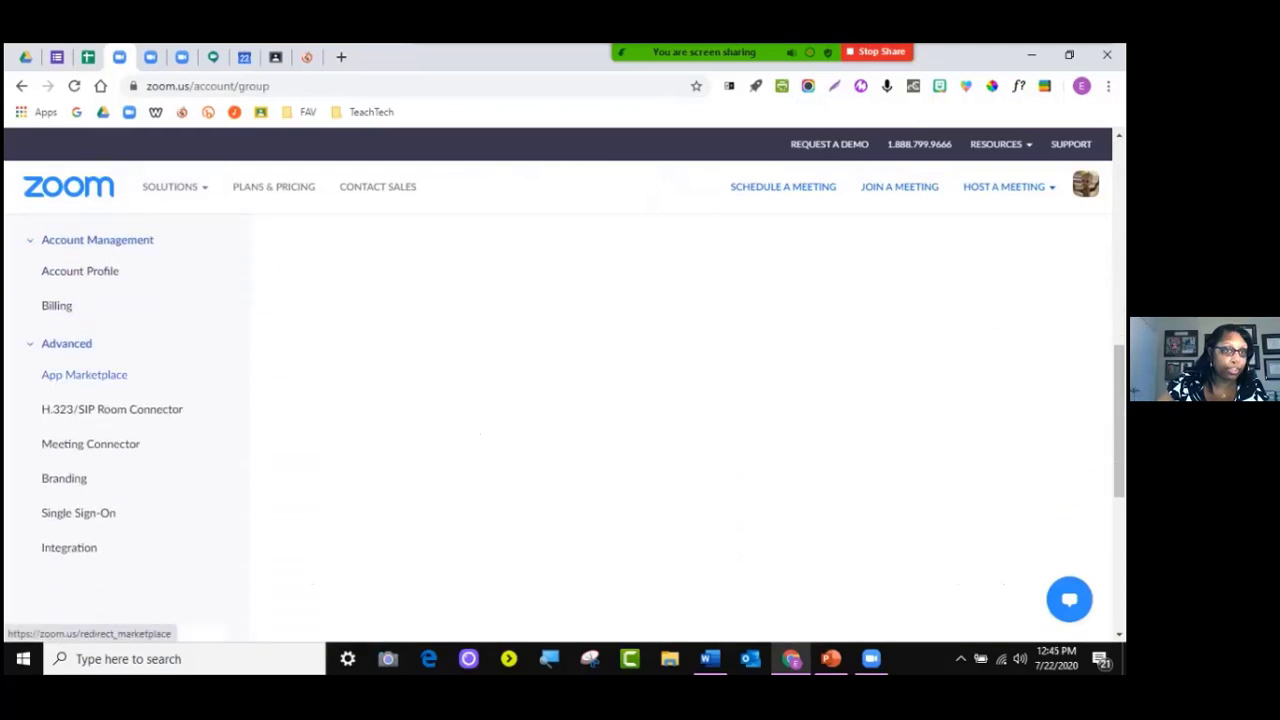
scroll(90, 391, "up", 5)
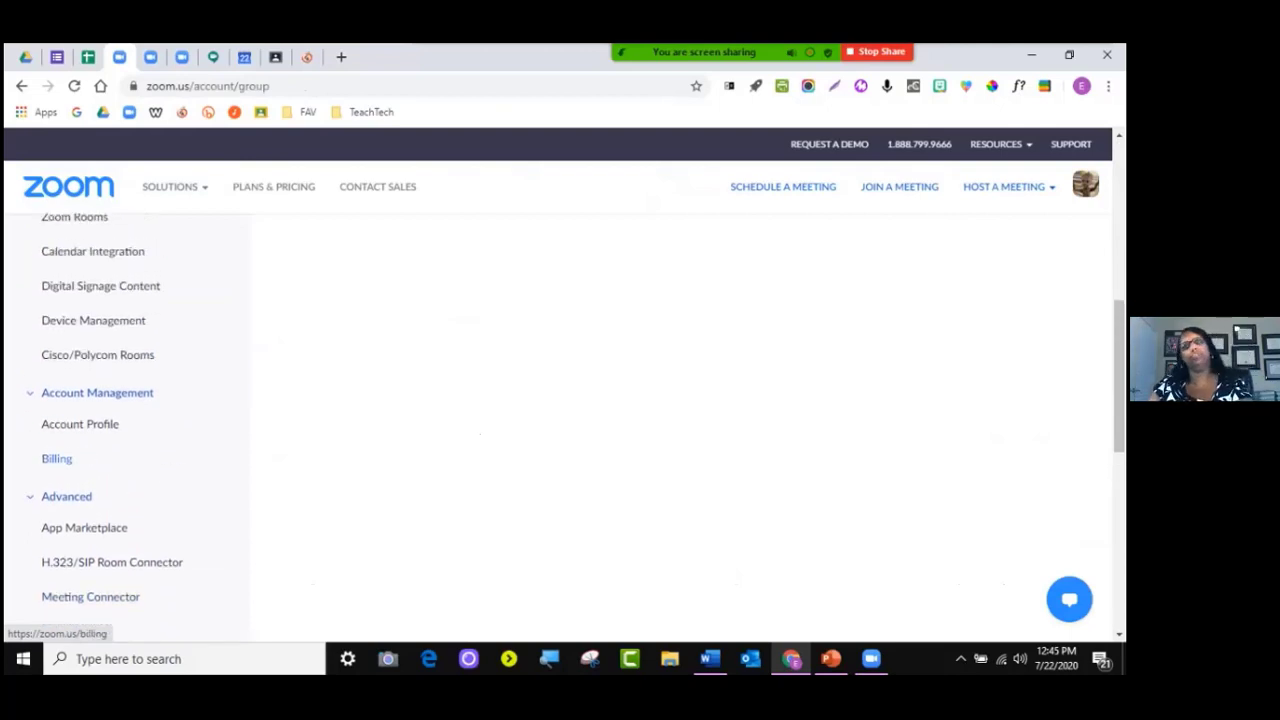
scroll(90, 400, "down", 3)
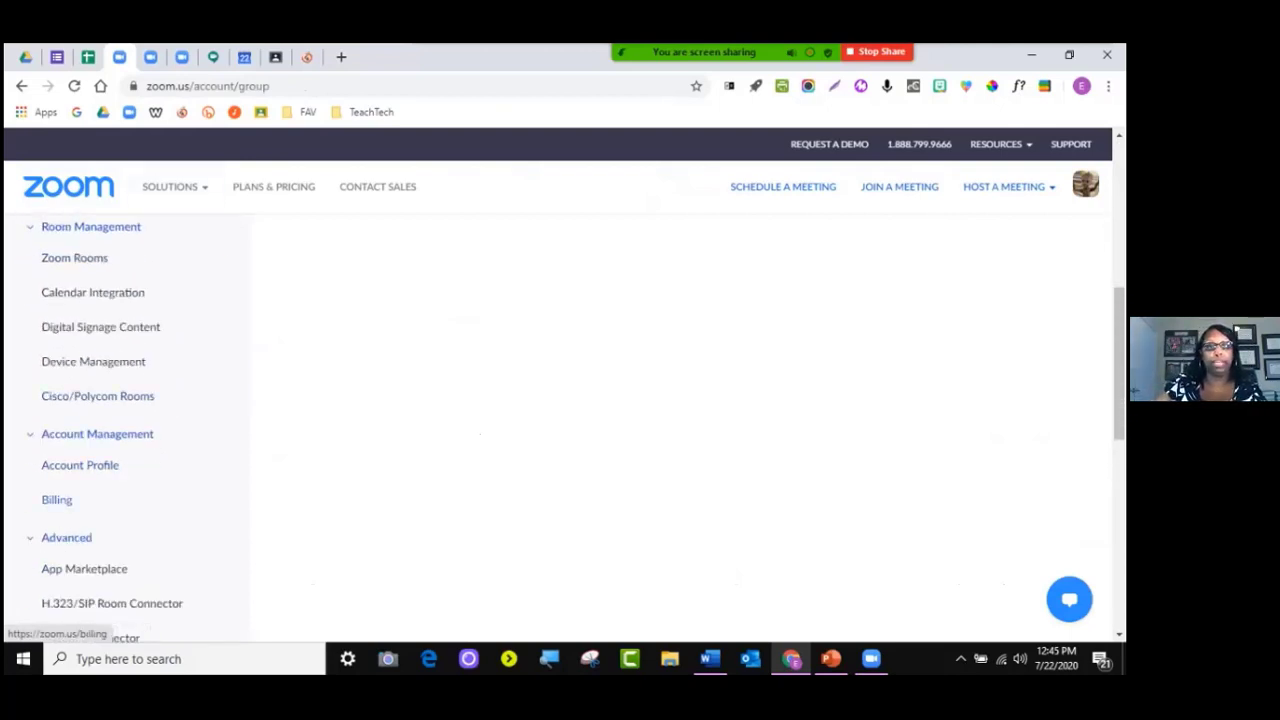
Check the free Basic Plan on the Billing page, then switch to the licensed account's My Meetings tab
left_click(56, 499)
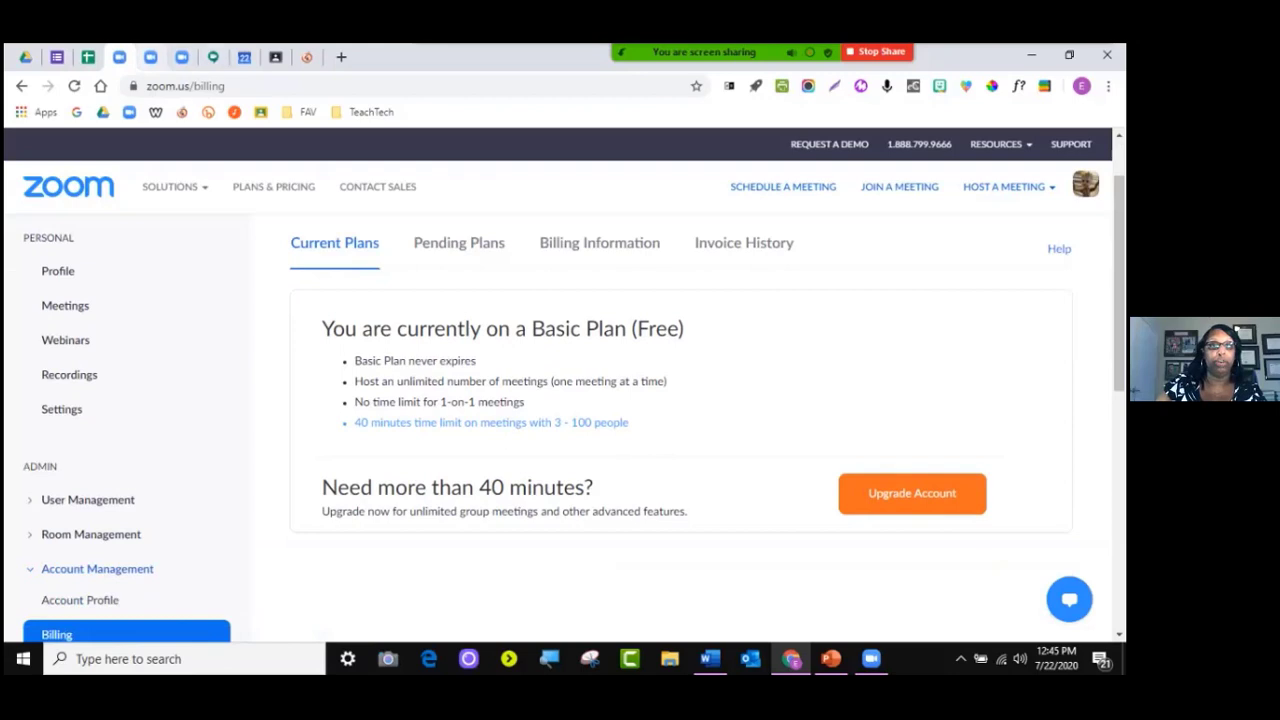
left_click(151, 58)
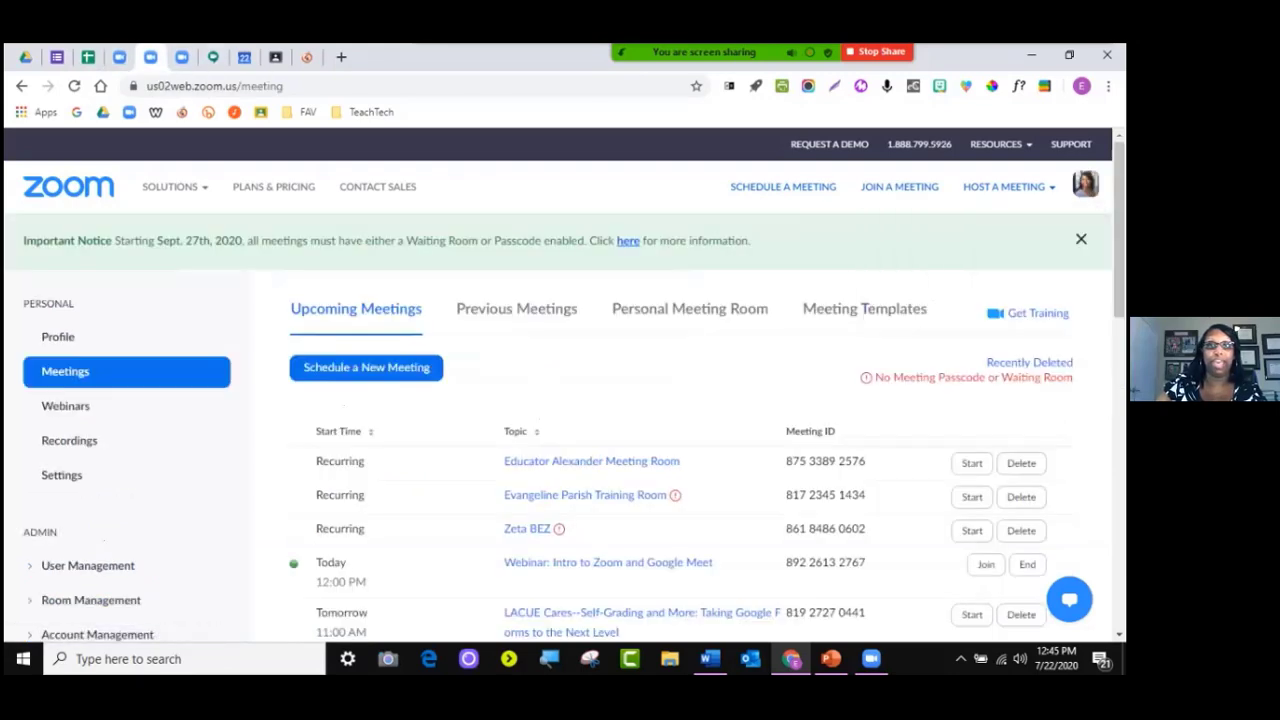
scroll(560, 420, "down", 5)
Show the Previous Meetings tab, which states there are no previous meetings
scroll(560, 420, "up", 5)
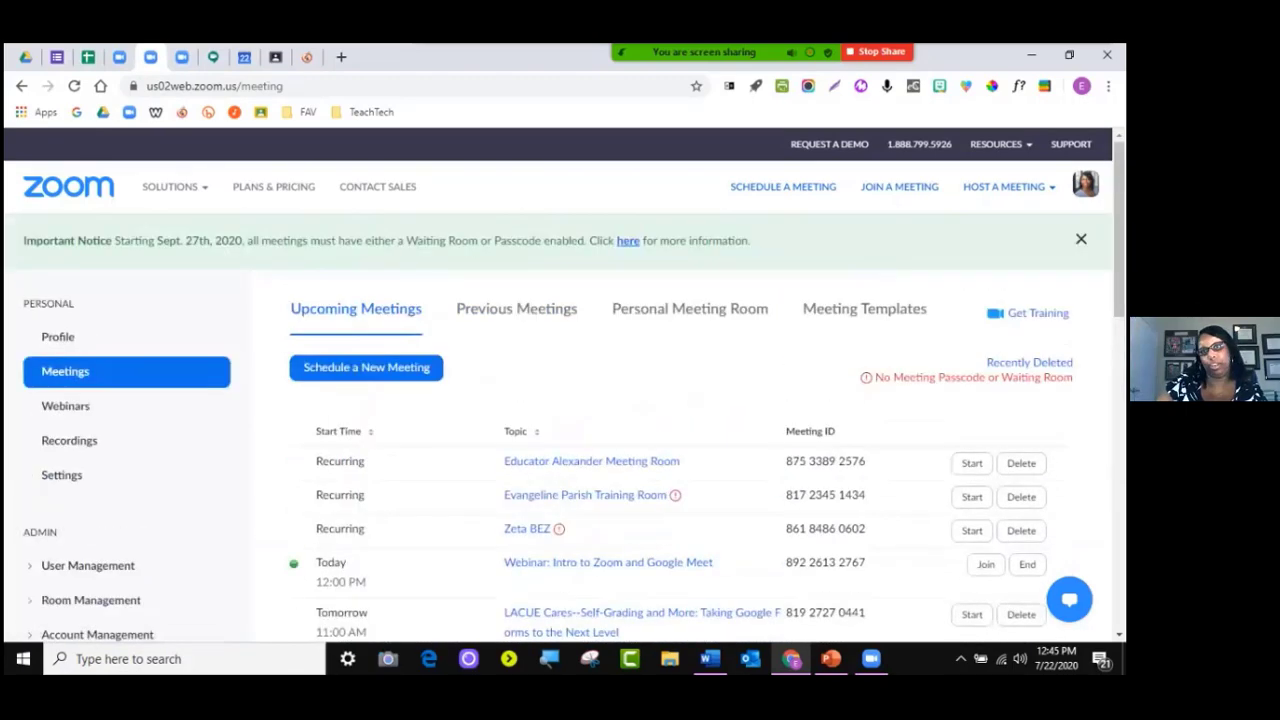
left_click(517, 309)
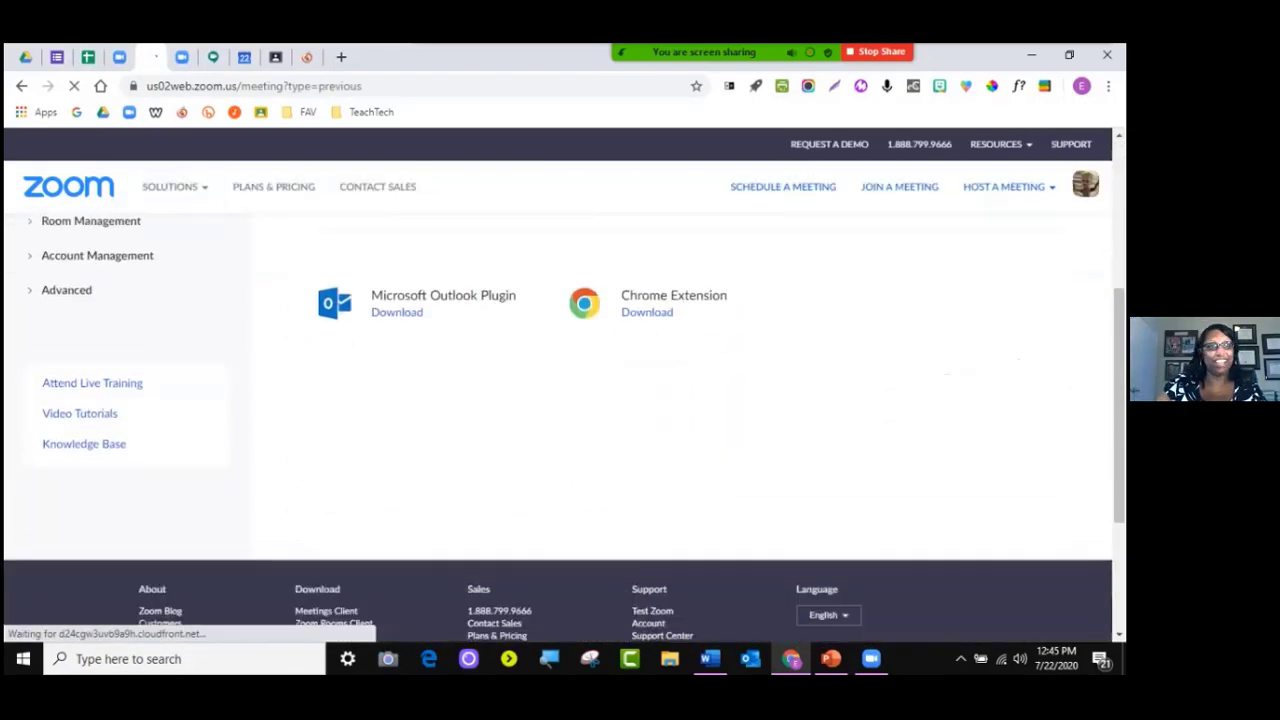
scroll(60, 353, "down", 2)
scroll(60, 353, "up", 2)
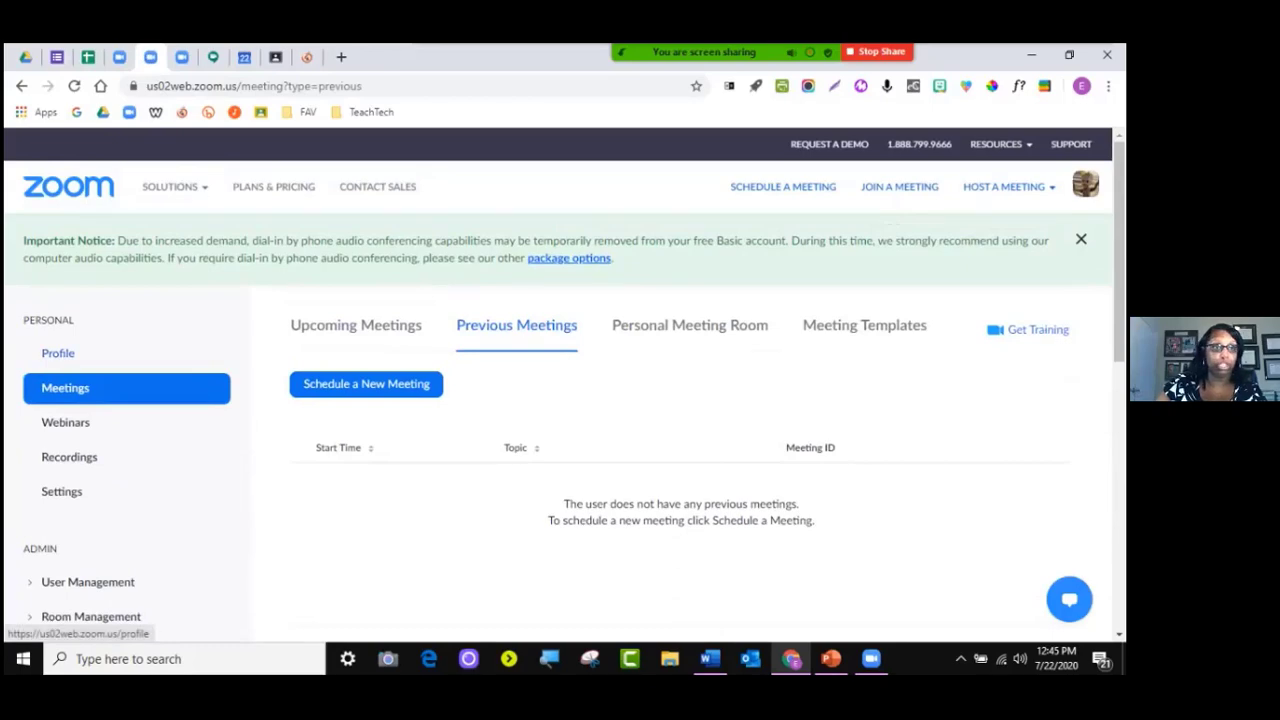
left_click(61, 491)
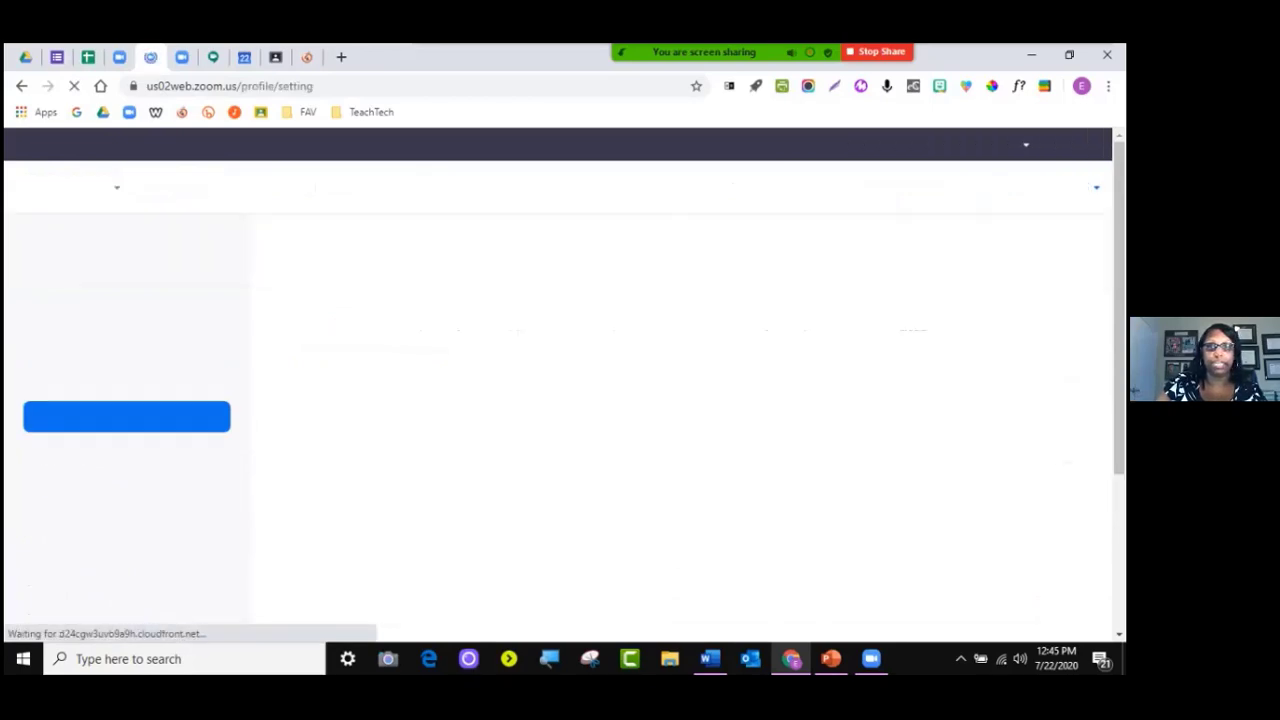
scroll(640, 400, "down", 6)
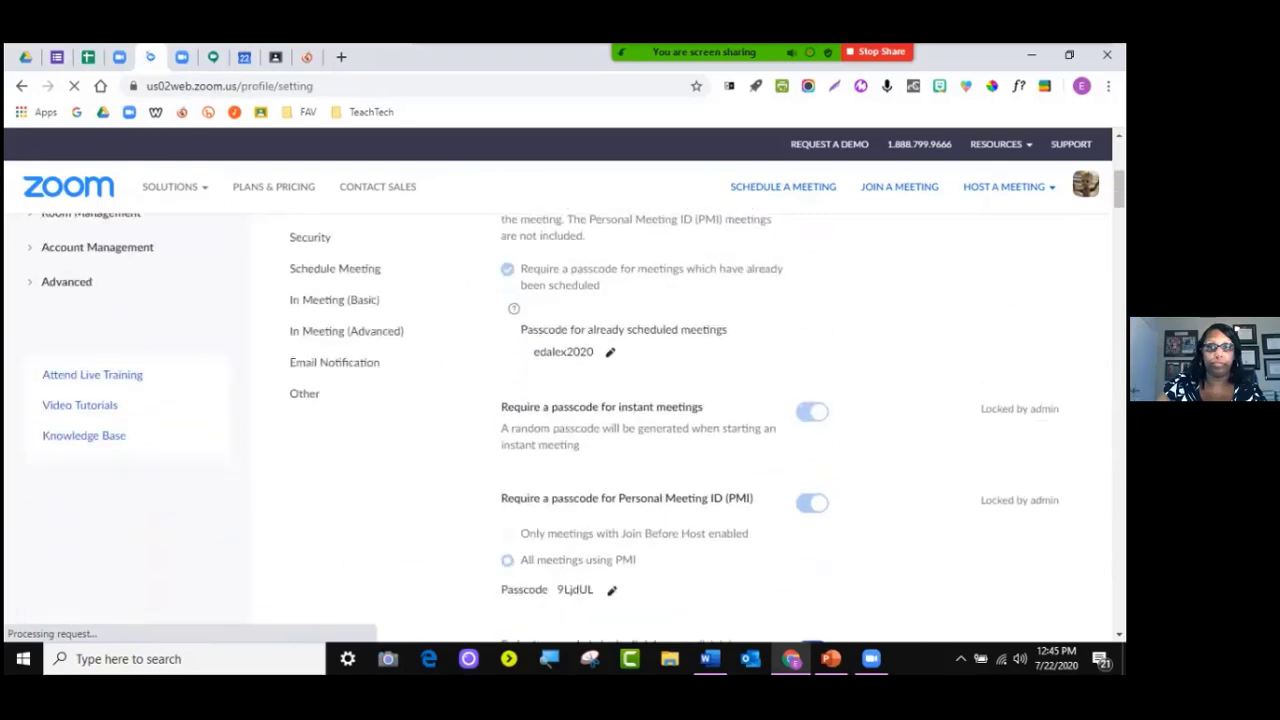
scroll(640, 400, "down", 8)
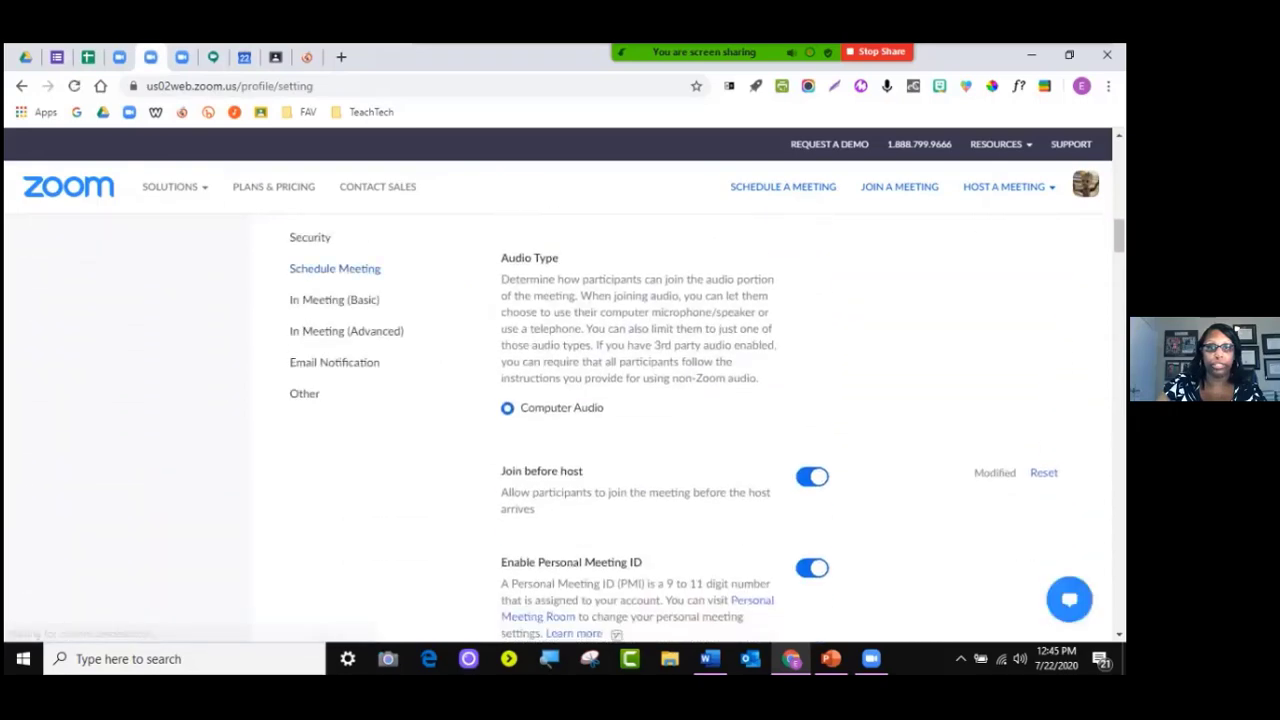
scroll(640, 400, "down", 6)
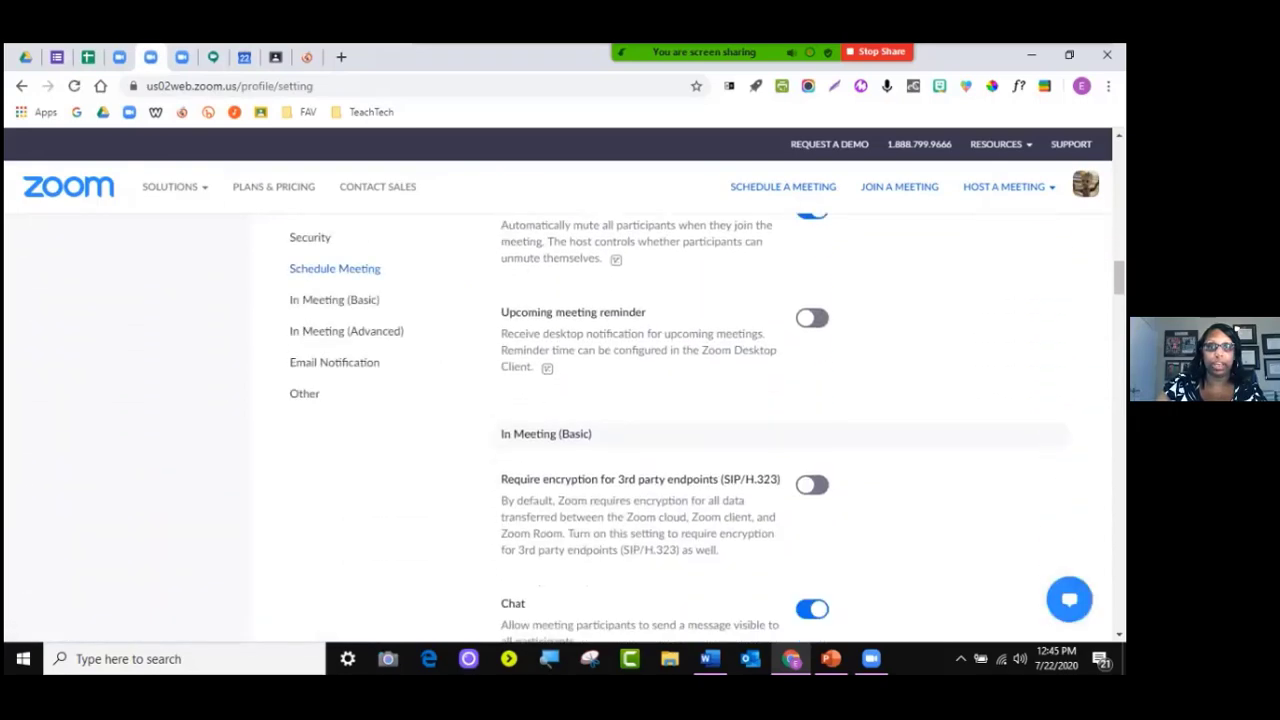
scroll(640, 400, "down", 8)
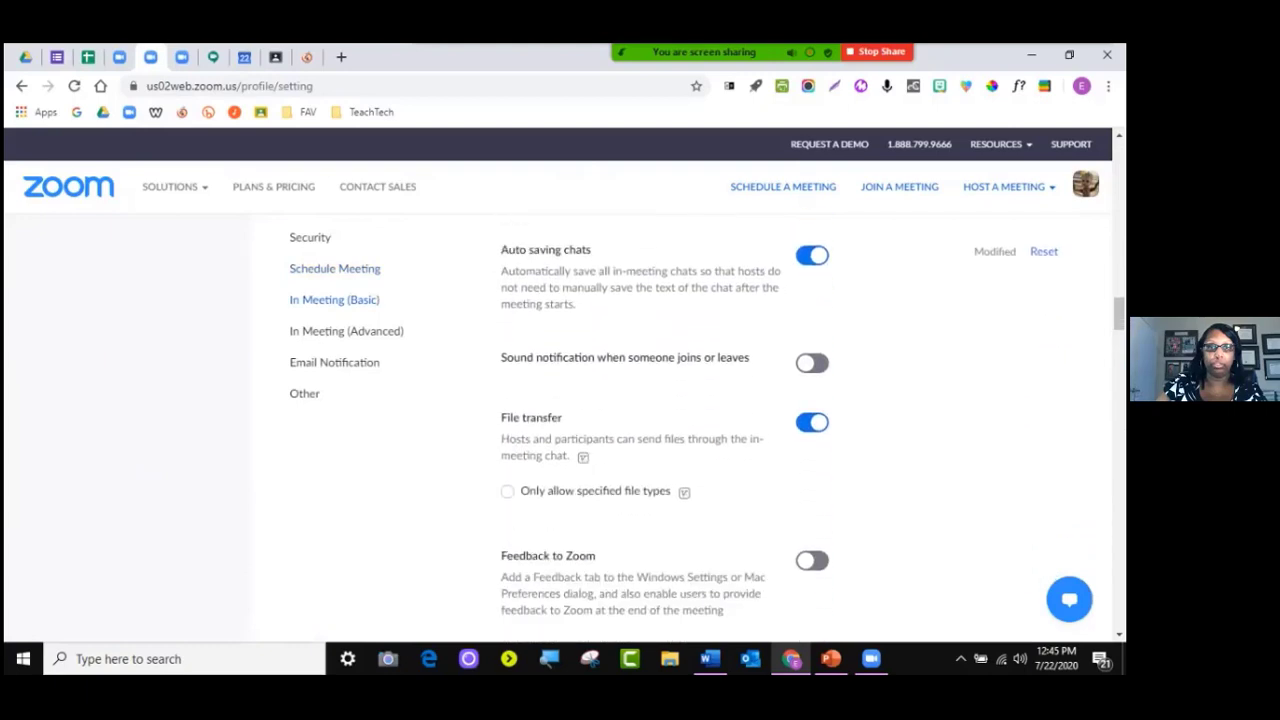
scroll(640, 400, "down", 1)
scroll(640, 400, "down", 6)
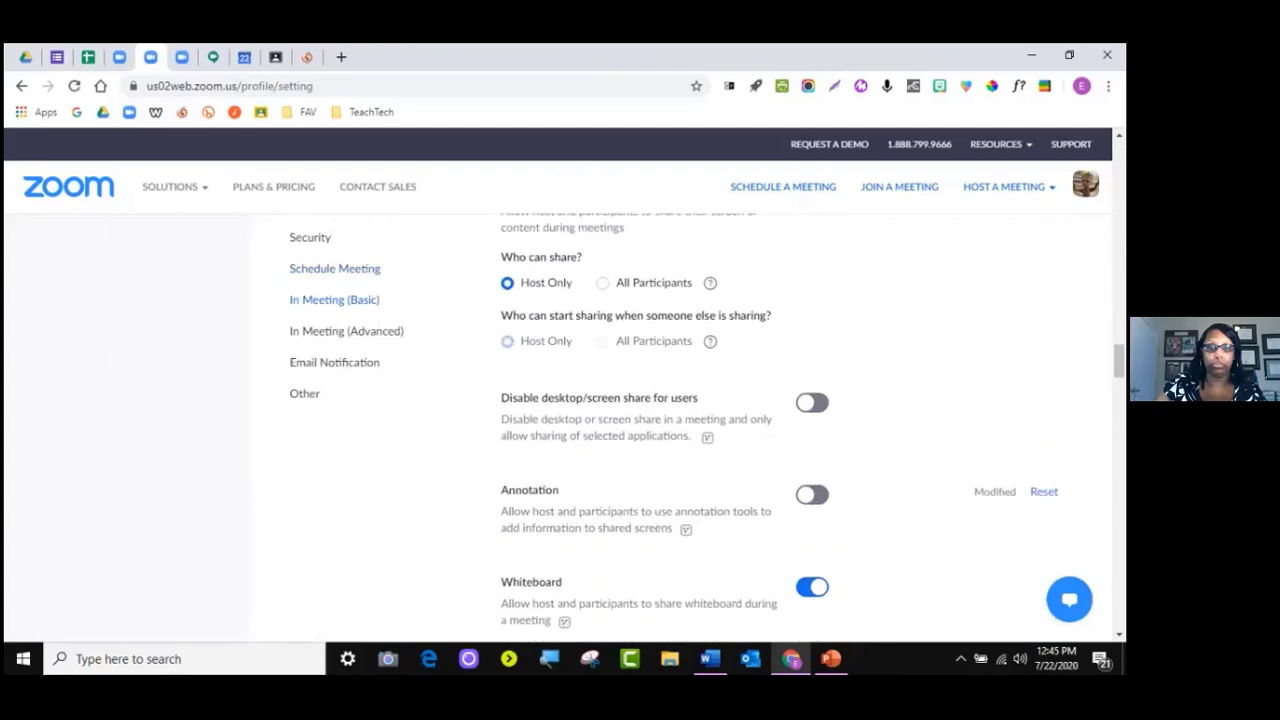
scroll(640, 400, "down", 7)
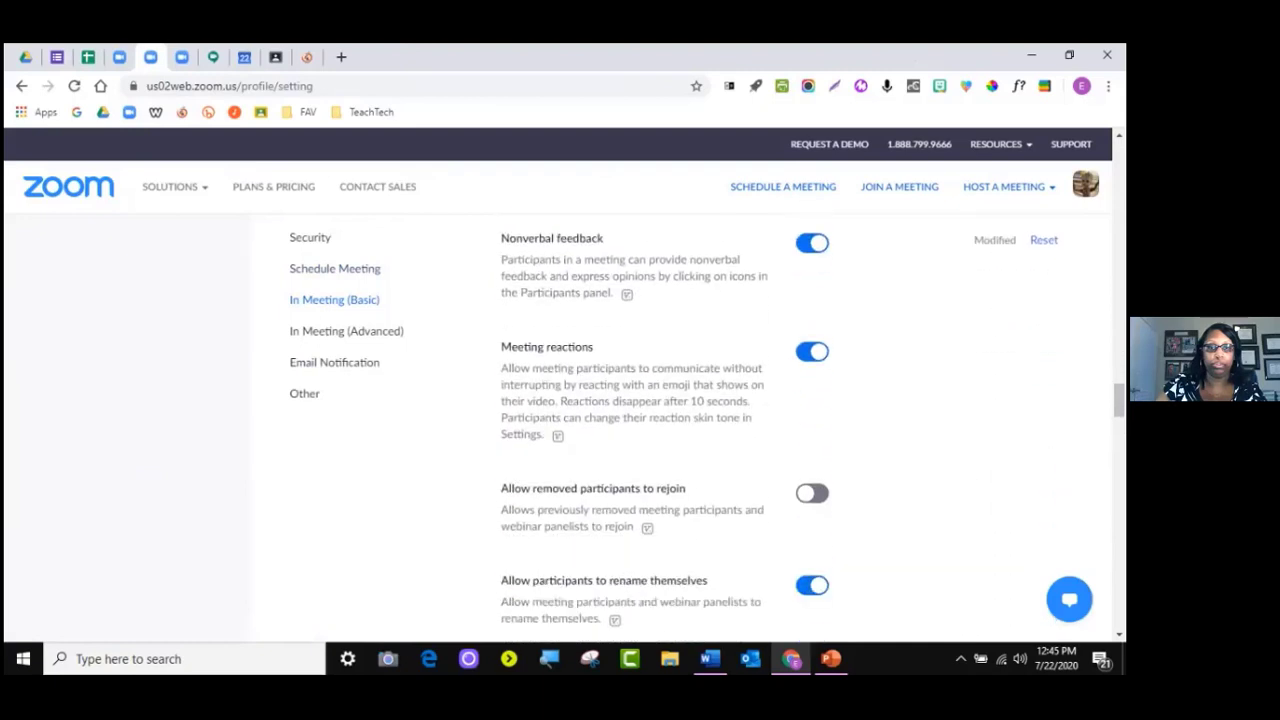
scroll(640, 400, "down", 6)
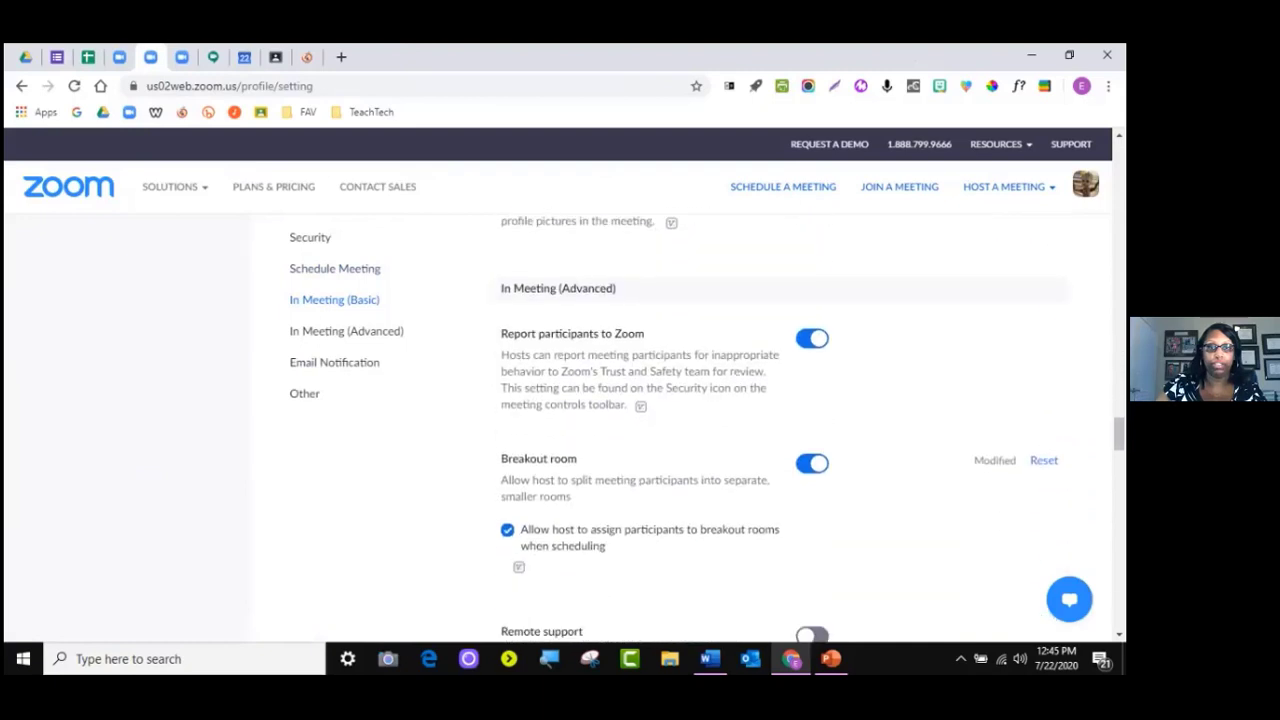
scroll(640, 400, "down", 5)
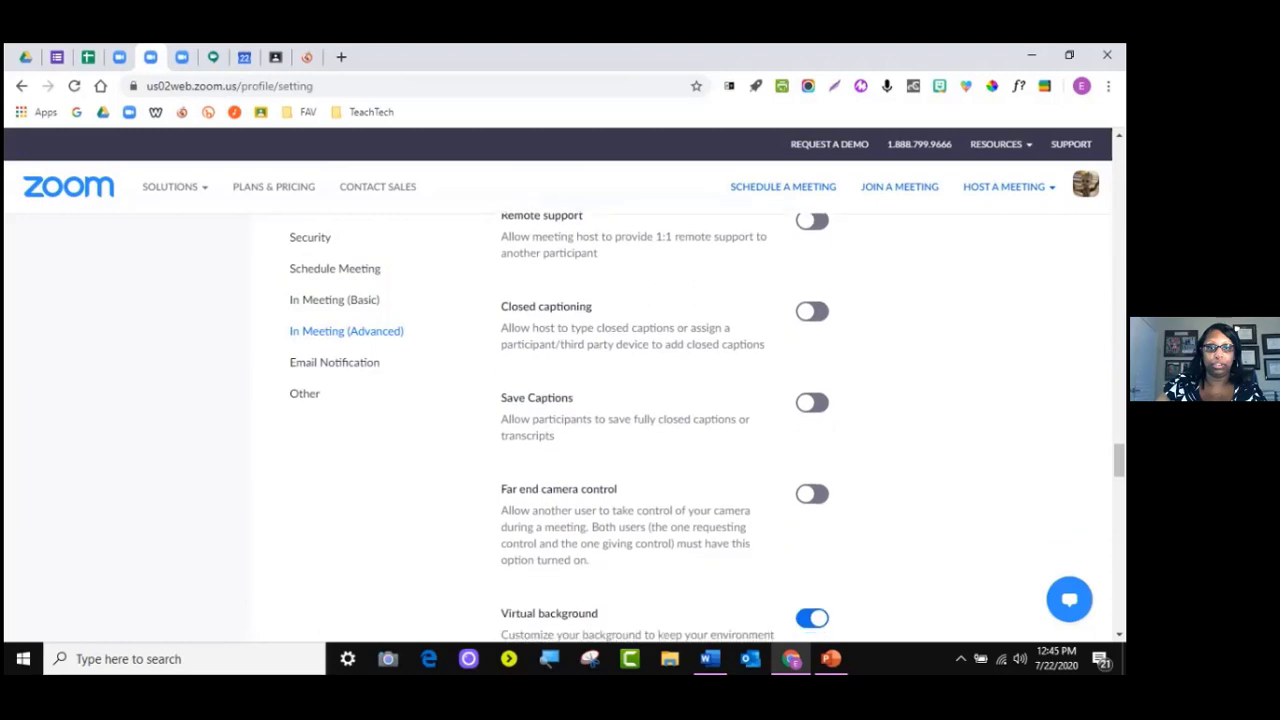
scroll(640, 400, "down", 6)
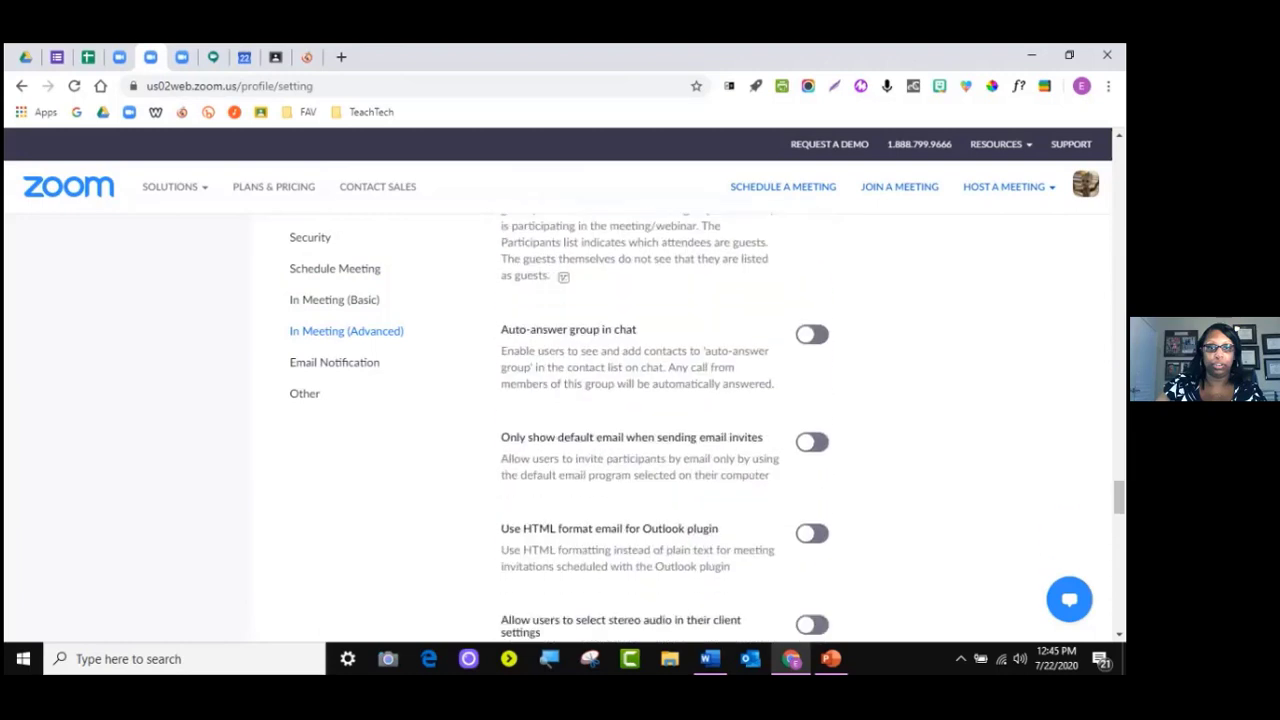
scroll(640, 400, "down", 5)
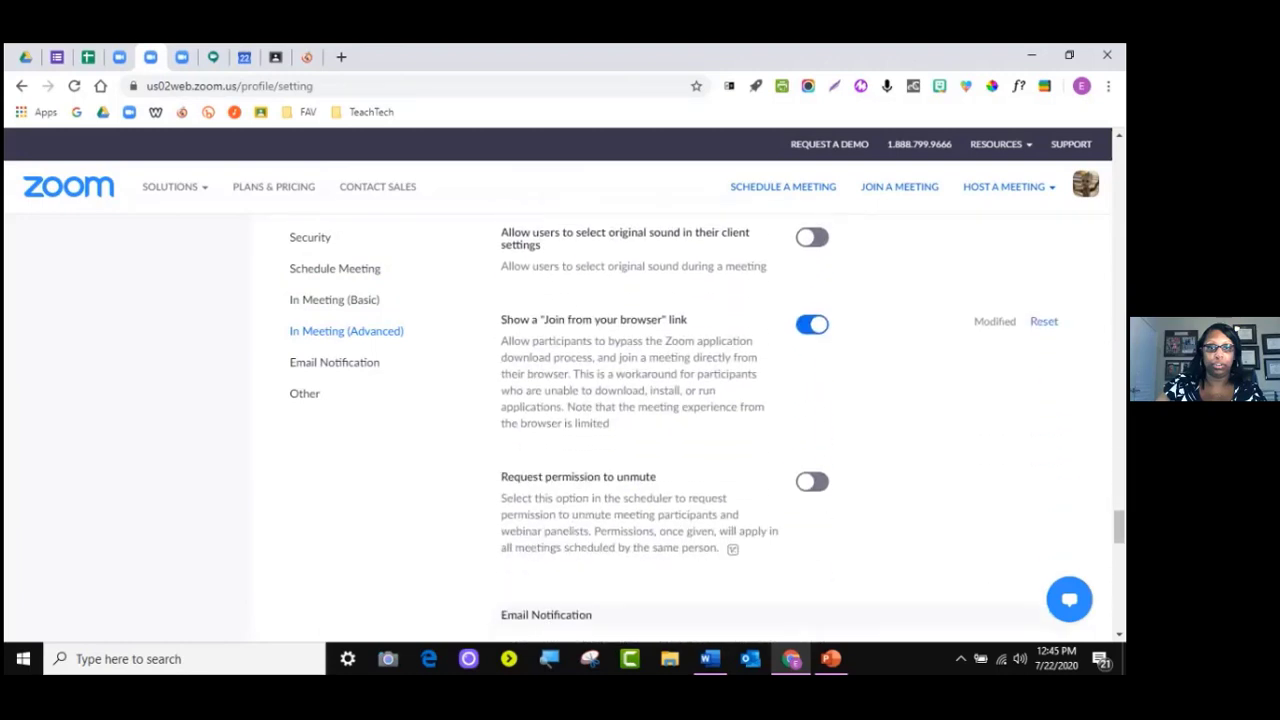
scroll(640, 400, "down", 5)
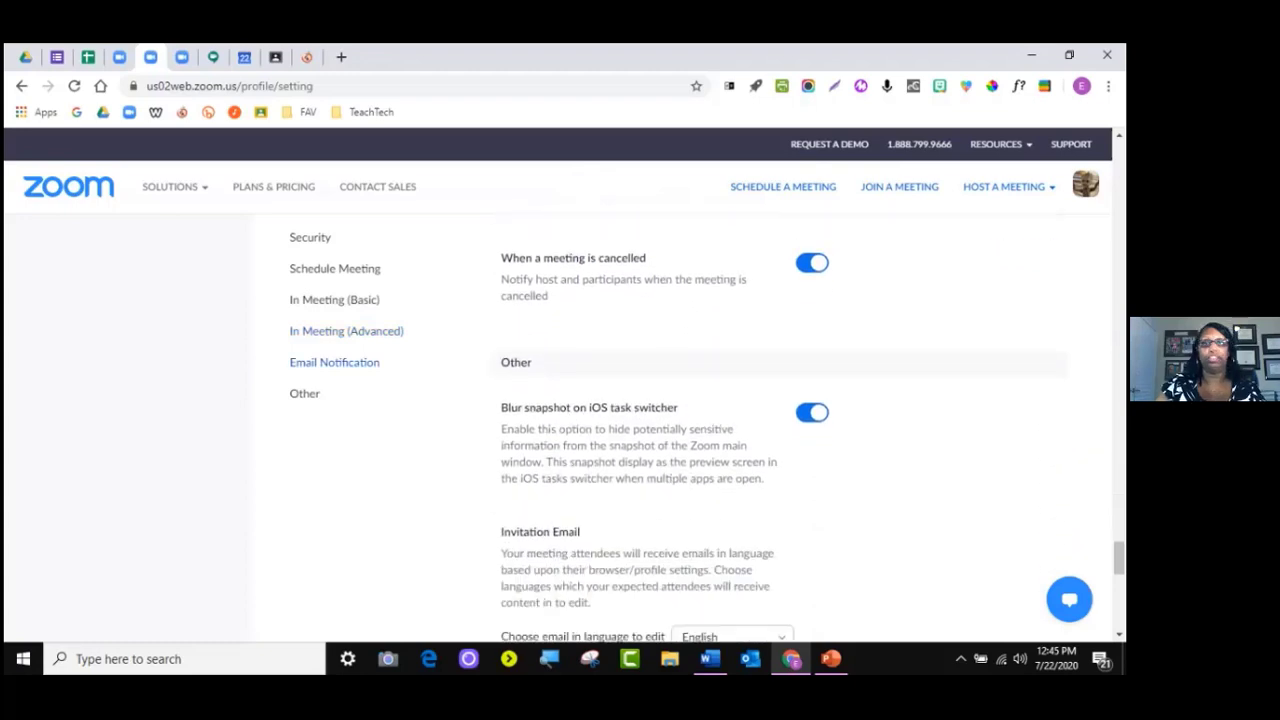
scroll(640, 400, "down", 2)
scroll(640, 400, "up", 8)
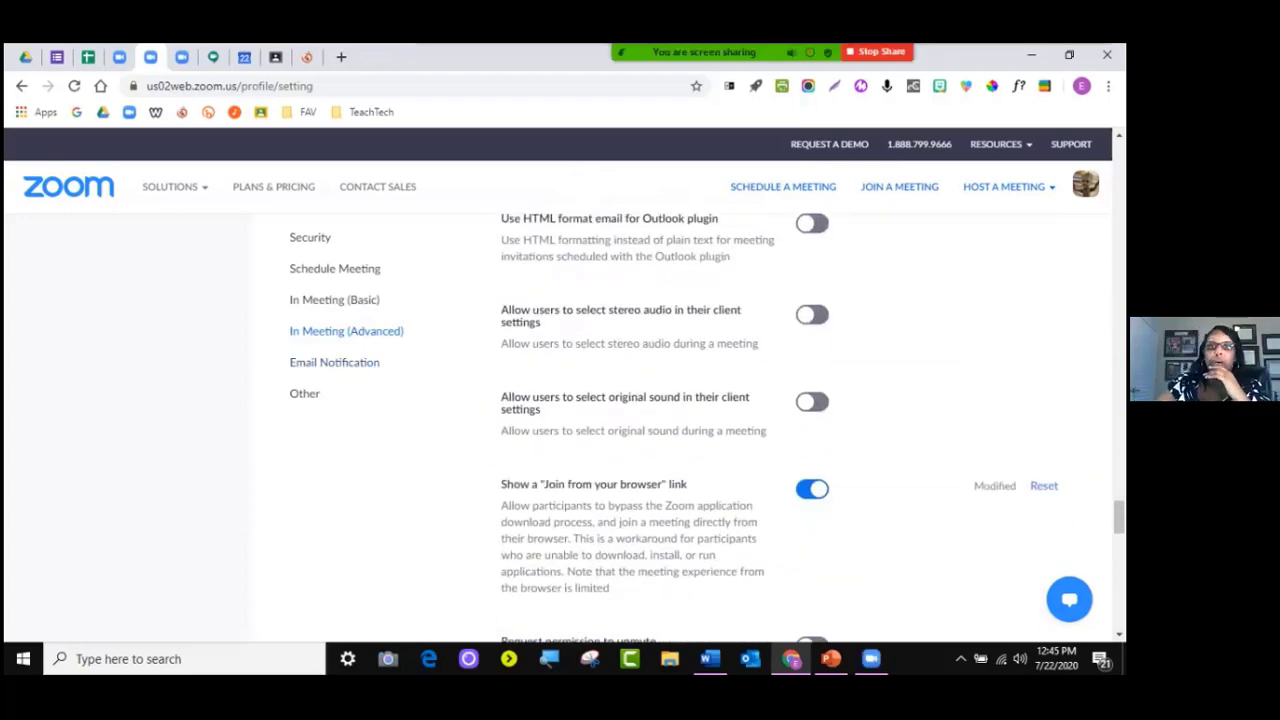
scroll(640, 400, "up", 10)
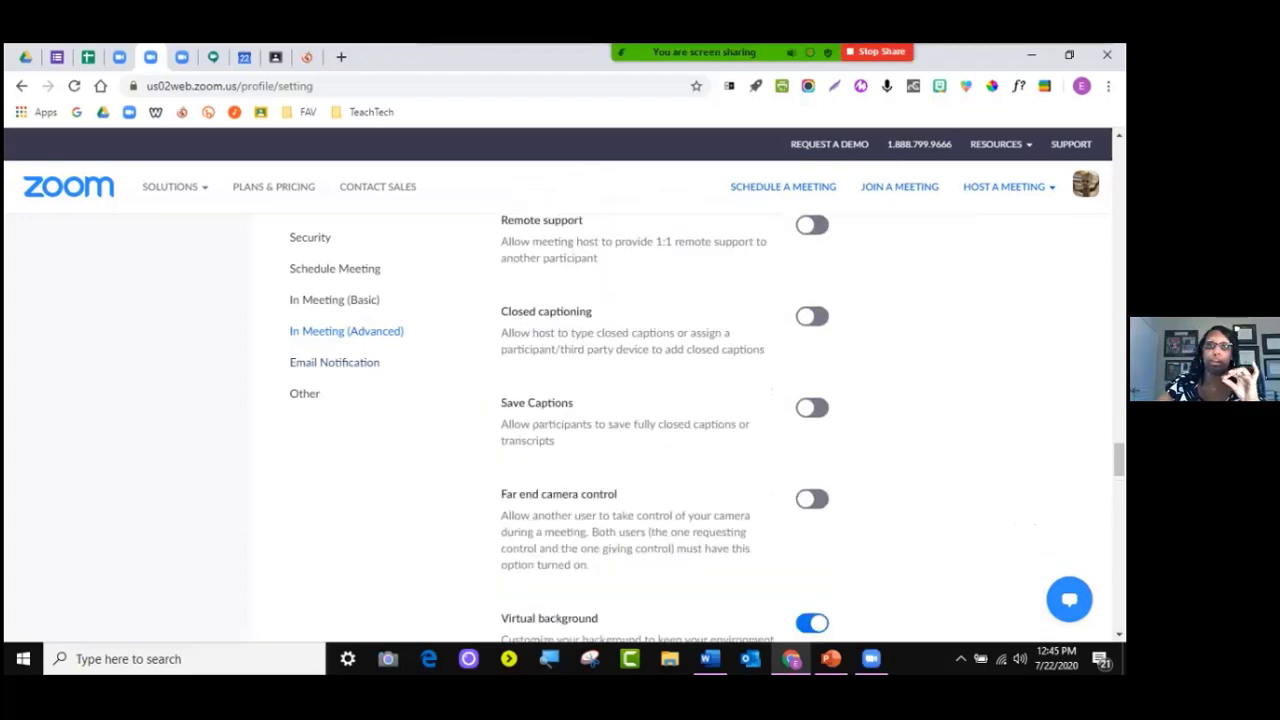
scroll(640, 400, "up", 5)
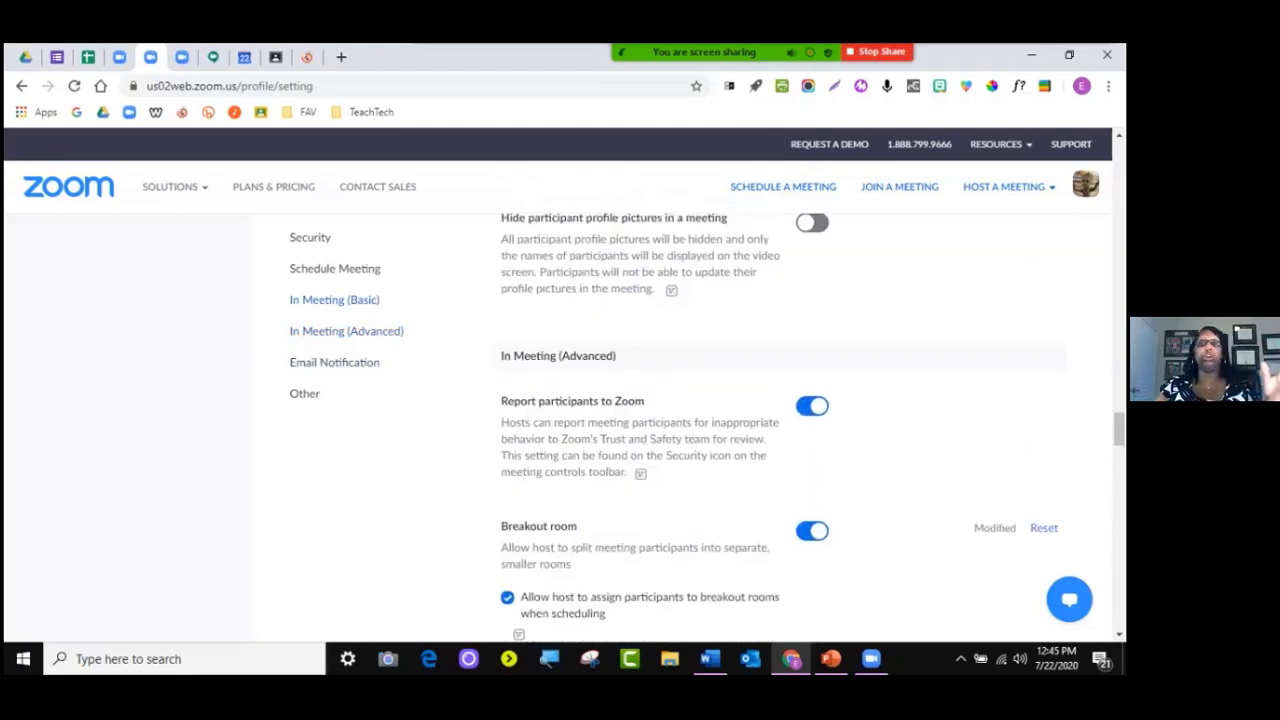
scroll(640, 400, "up", 4)
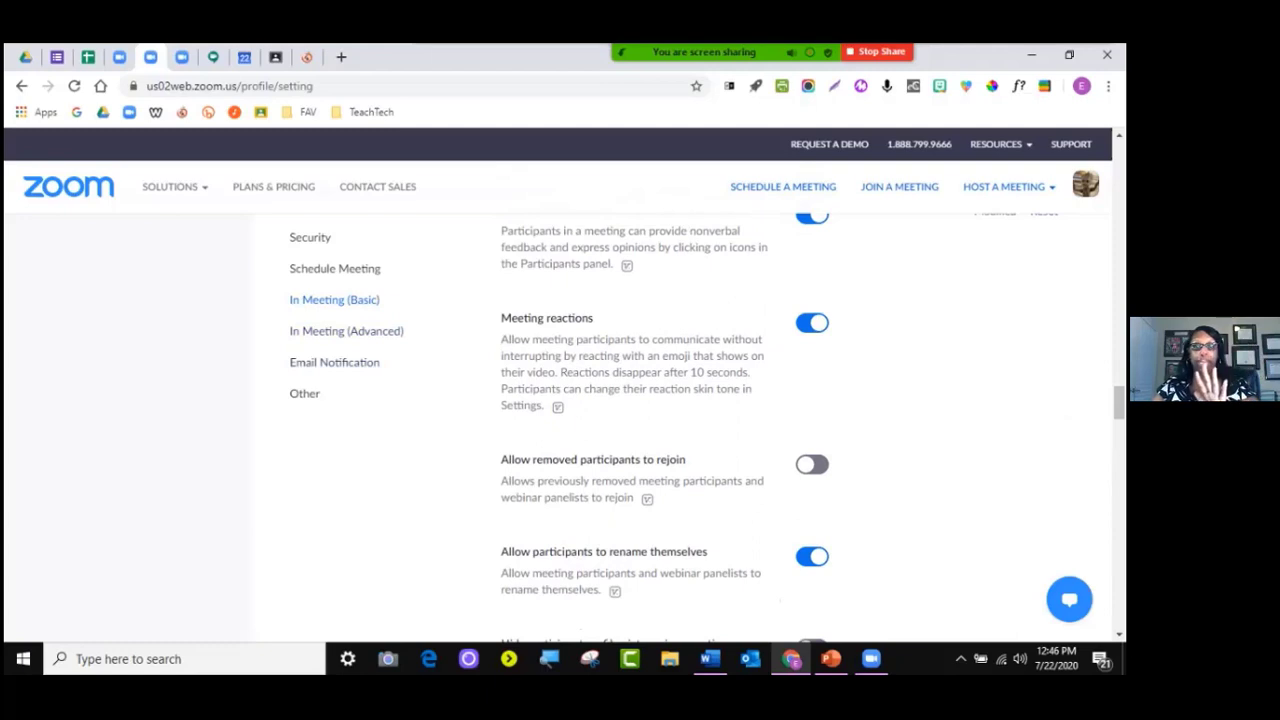
scroll(640, 400, "up", 1)
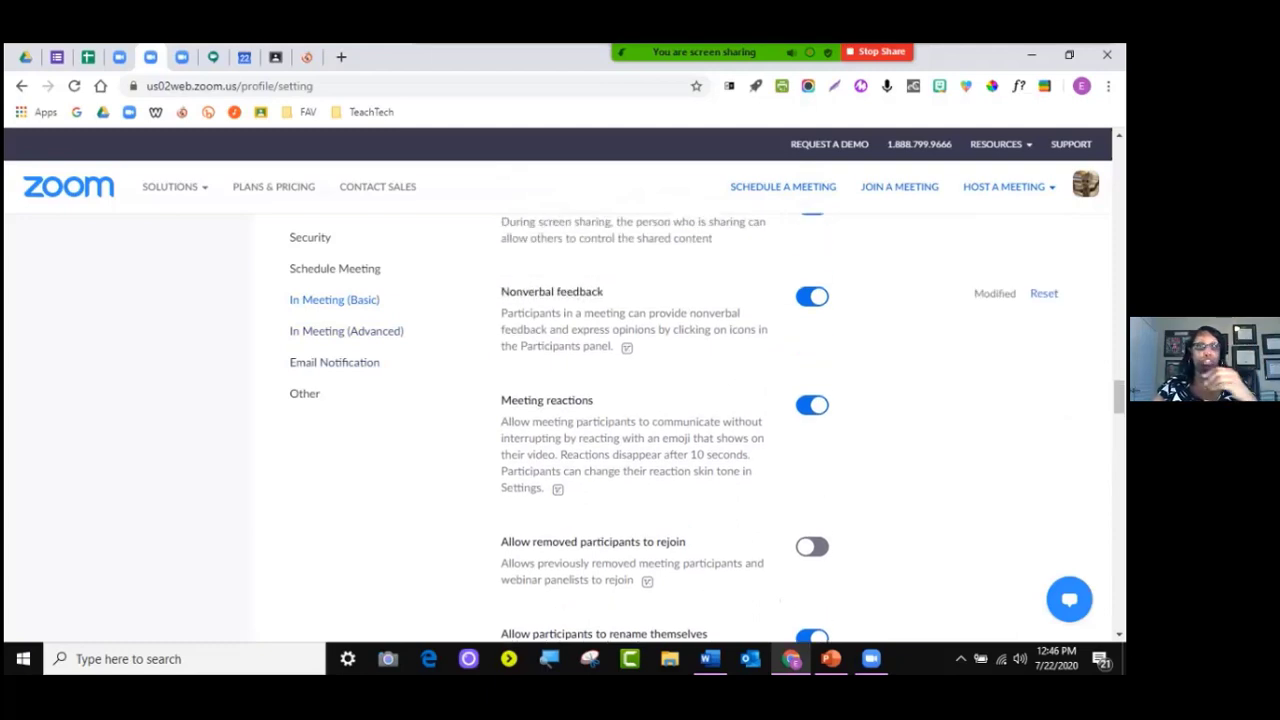
scroll(640, 400, "up", 1)
scroll(640, 400, "down", 1)
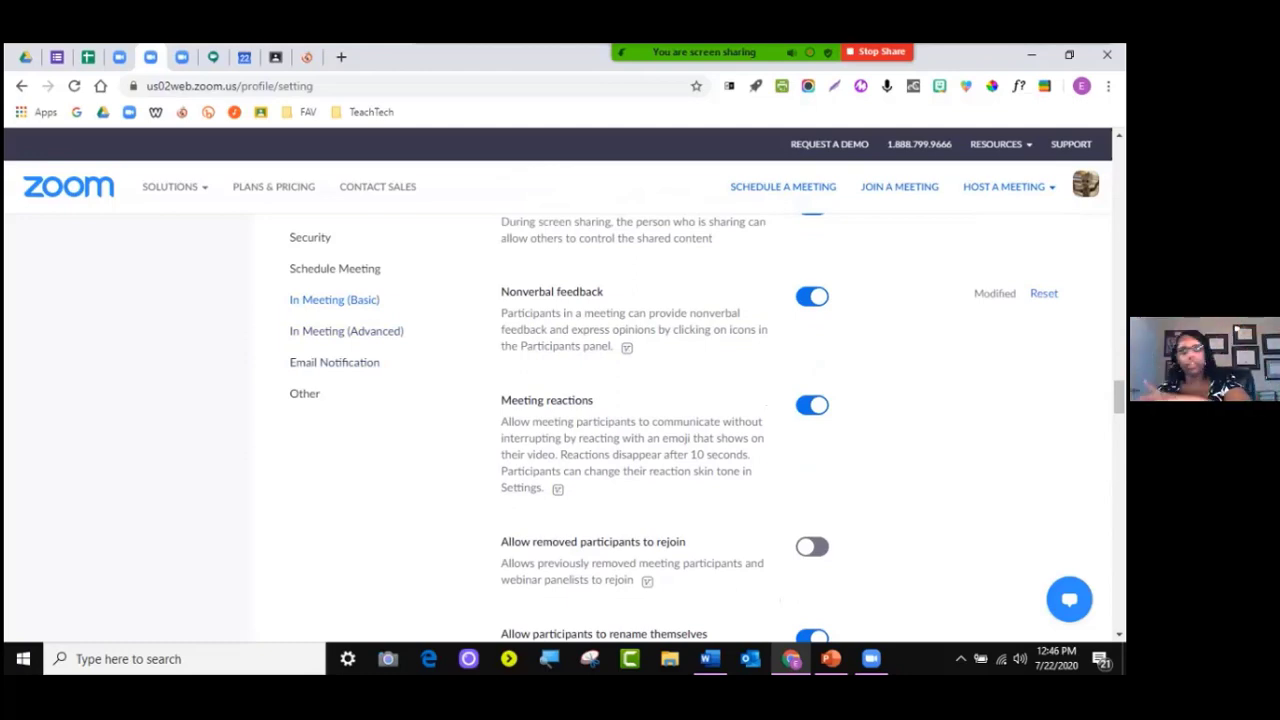
scroll(780, 428, "up", 15)
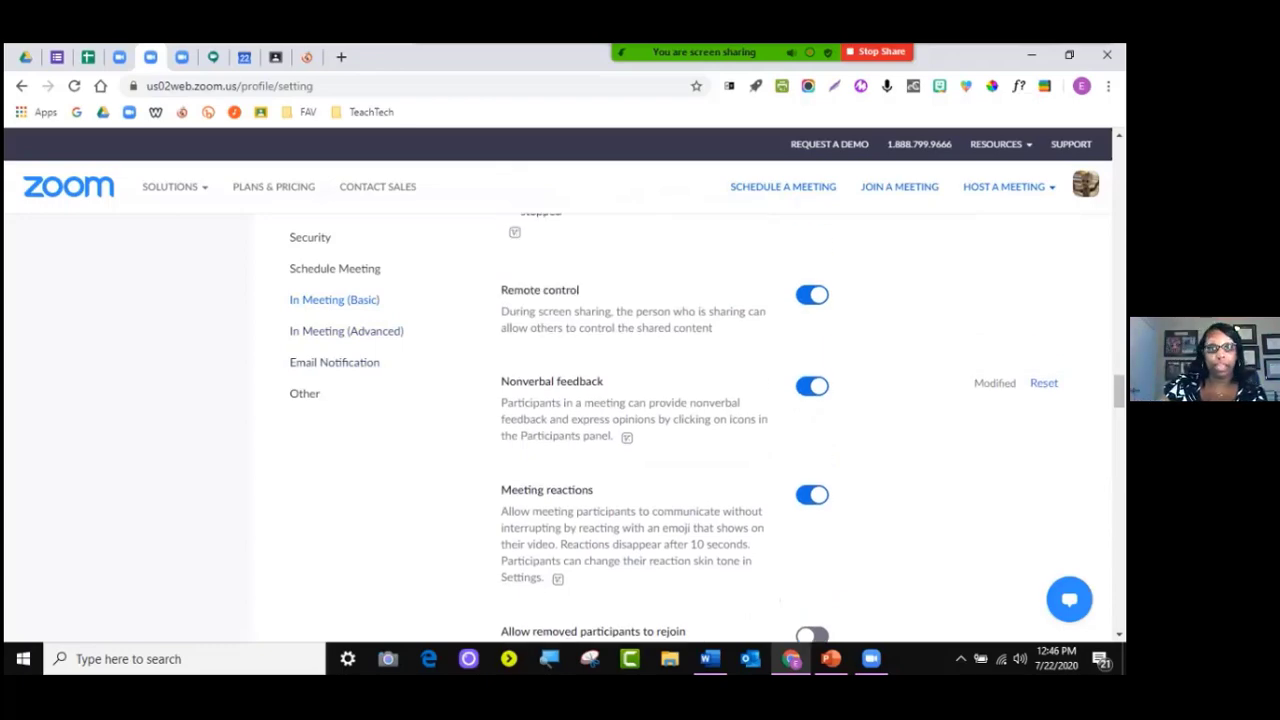
scroll(780, 428, "up", 10)
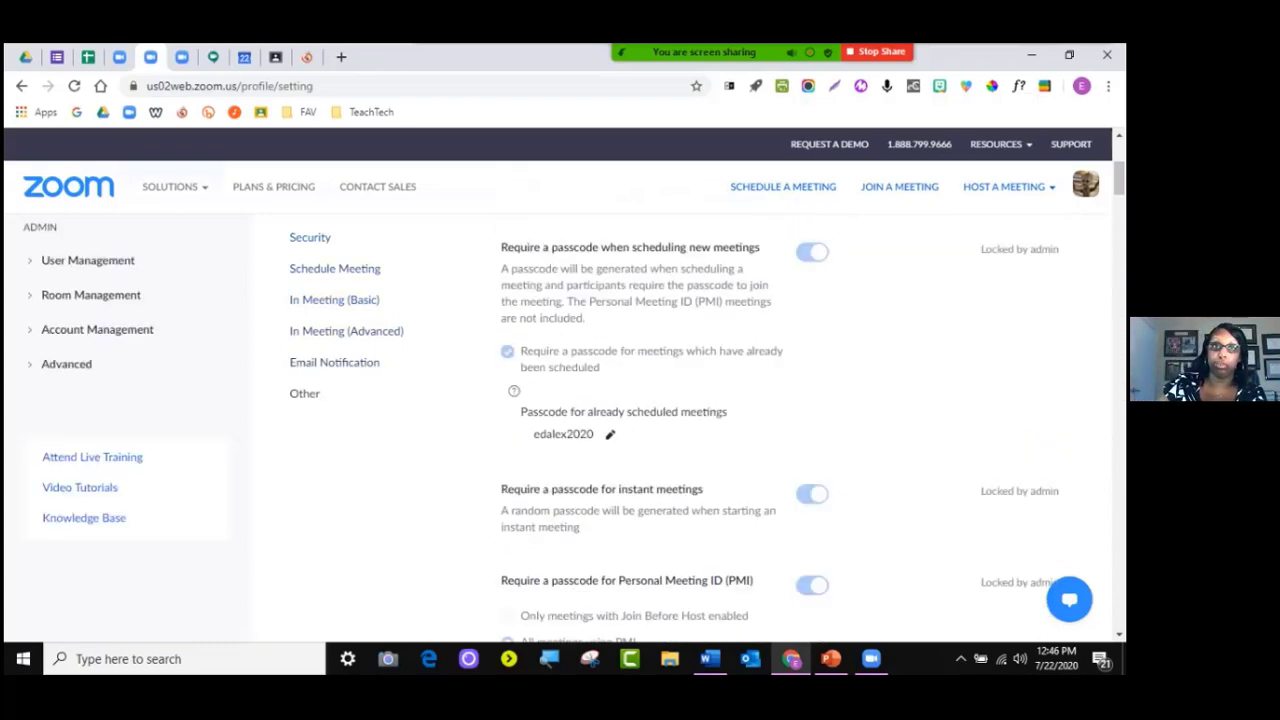
Return to the Meetings page and sign out of the current account
left_click(65, 387)
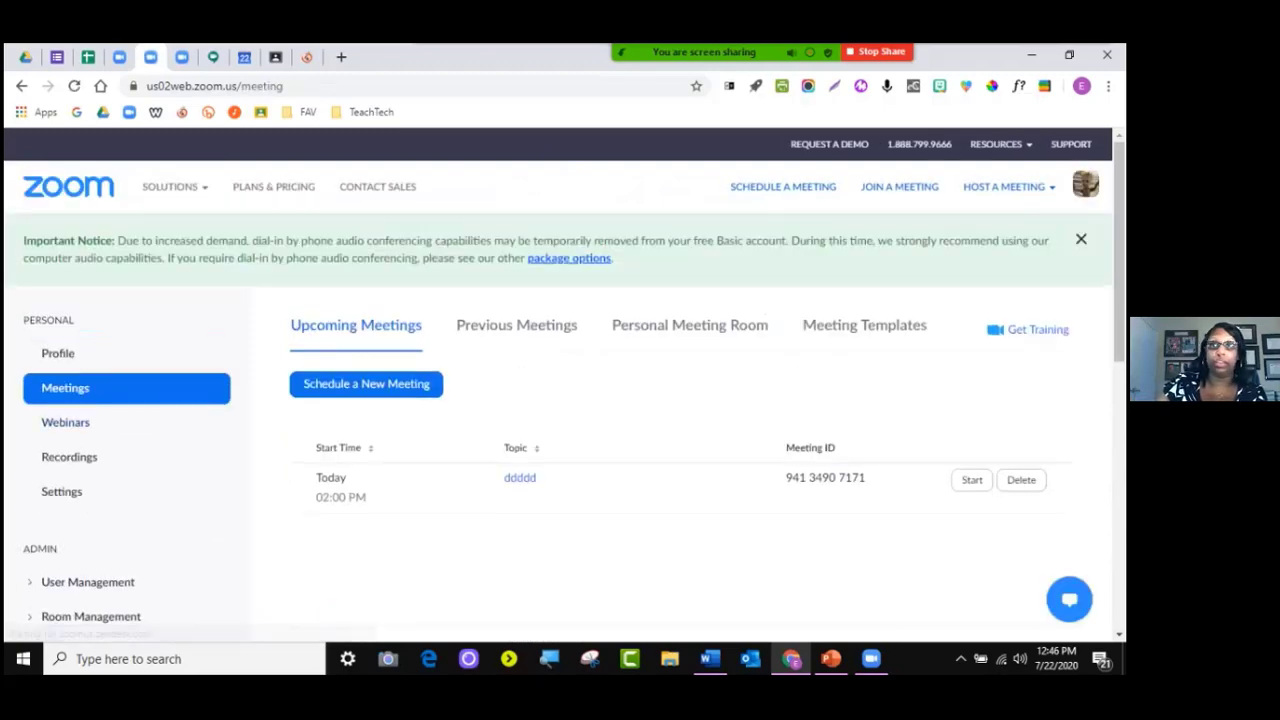
mouse_move(1085, 184)
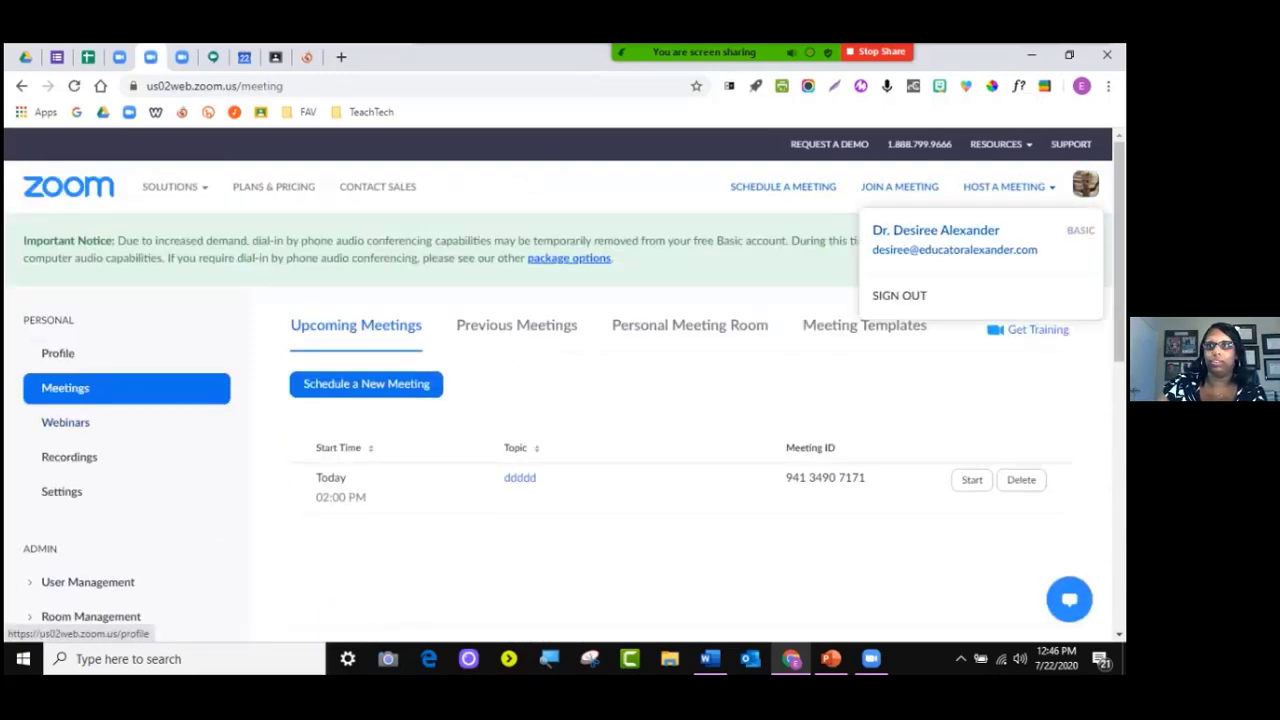
left_click(900, 295)
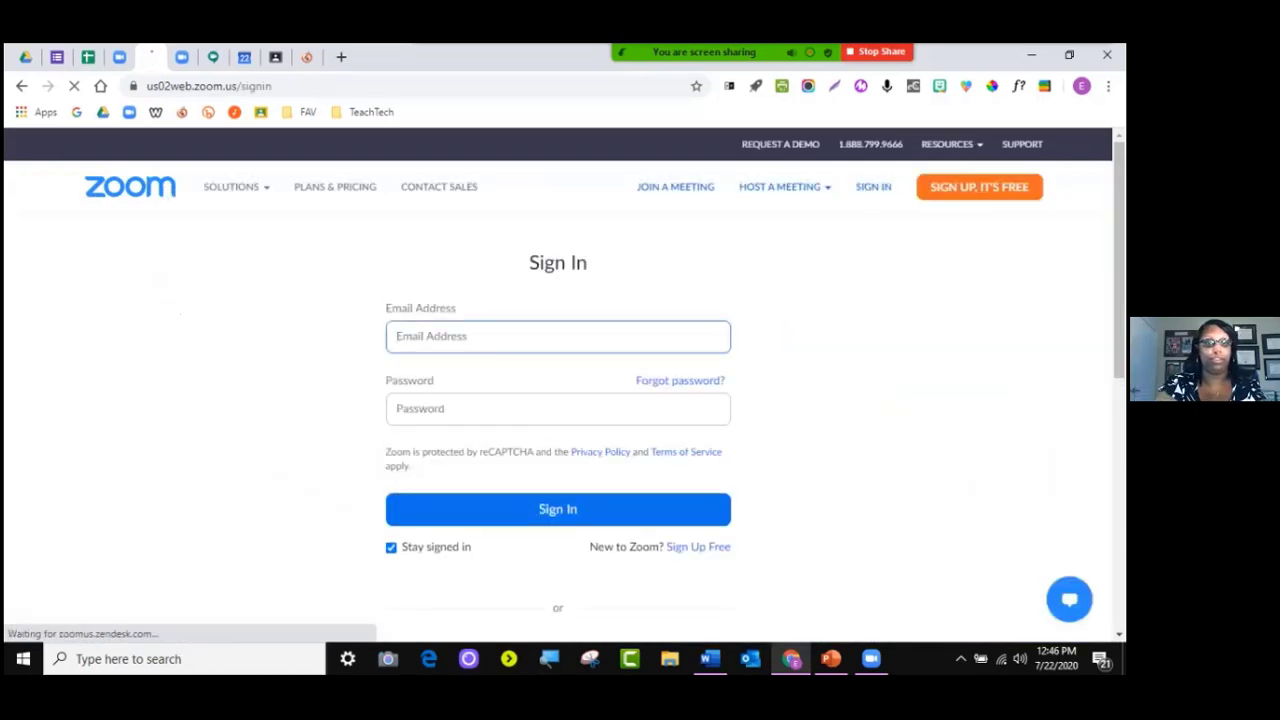
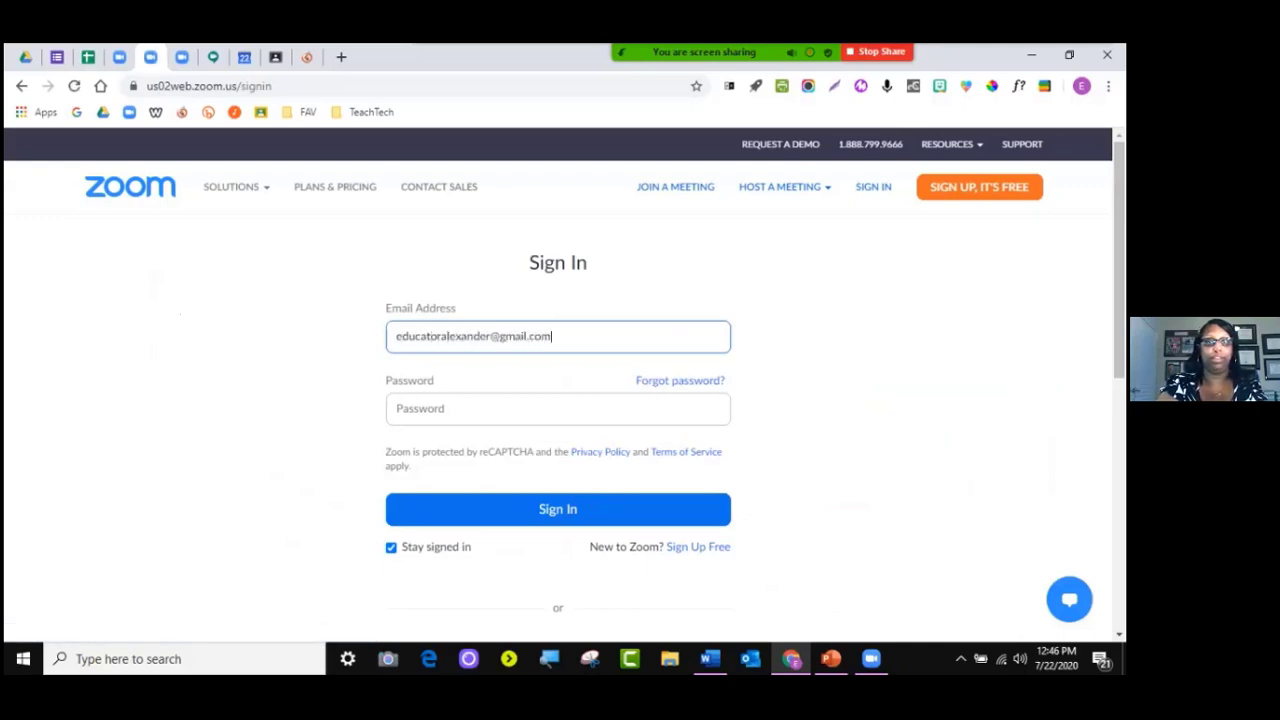
Sign in with the other account's e-mail and saved password, showing its upcoming meetings
left_click(558, 409)
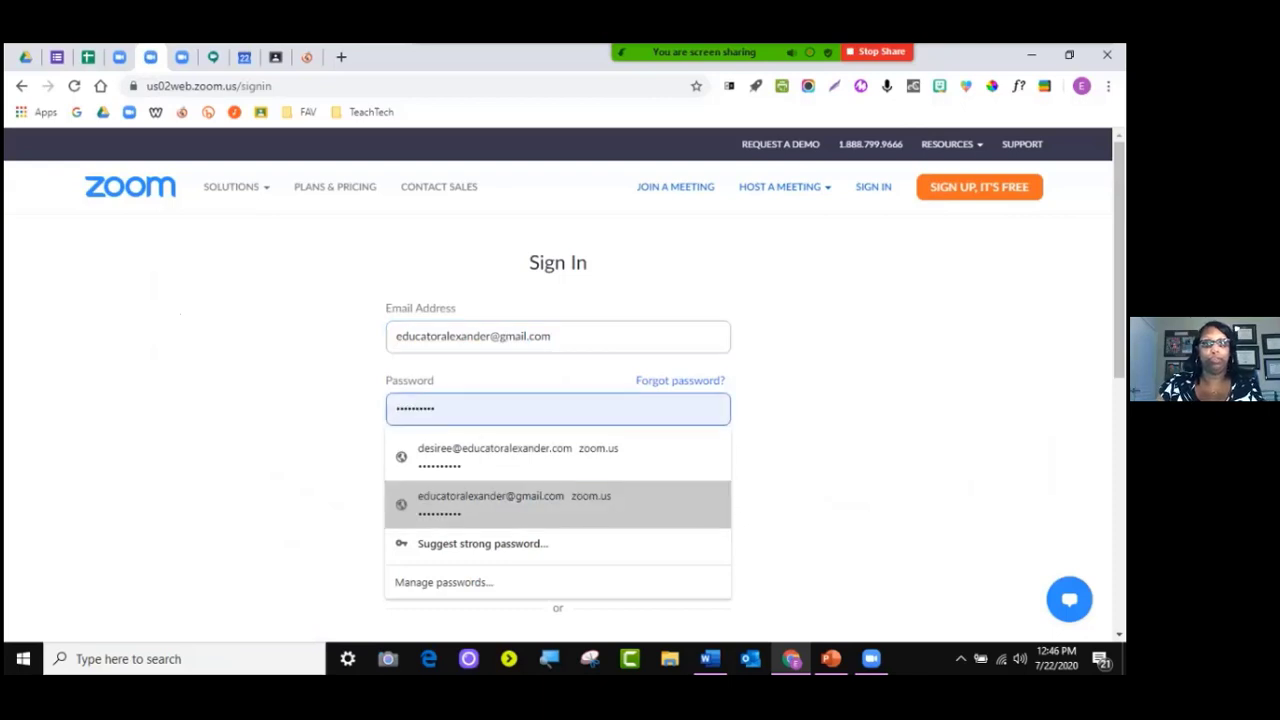
left_click(556, 504)
left_click(557, 508)
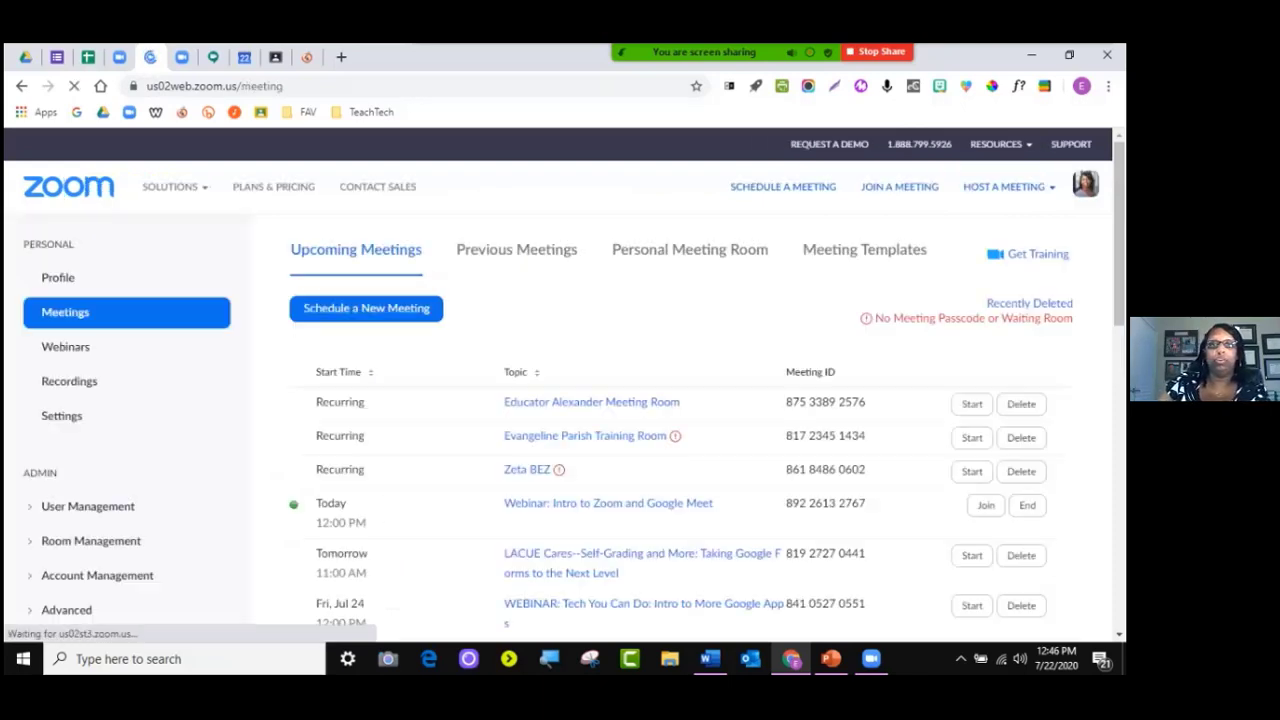
scroll(64, 476, "down", 3)
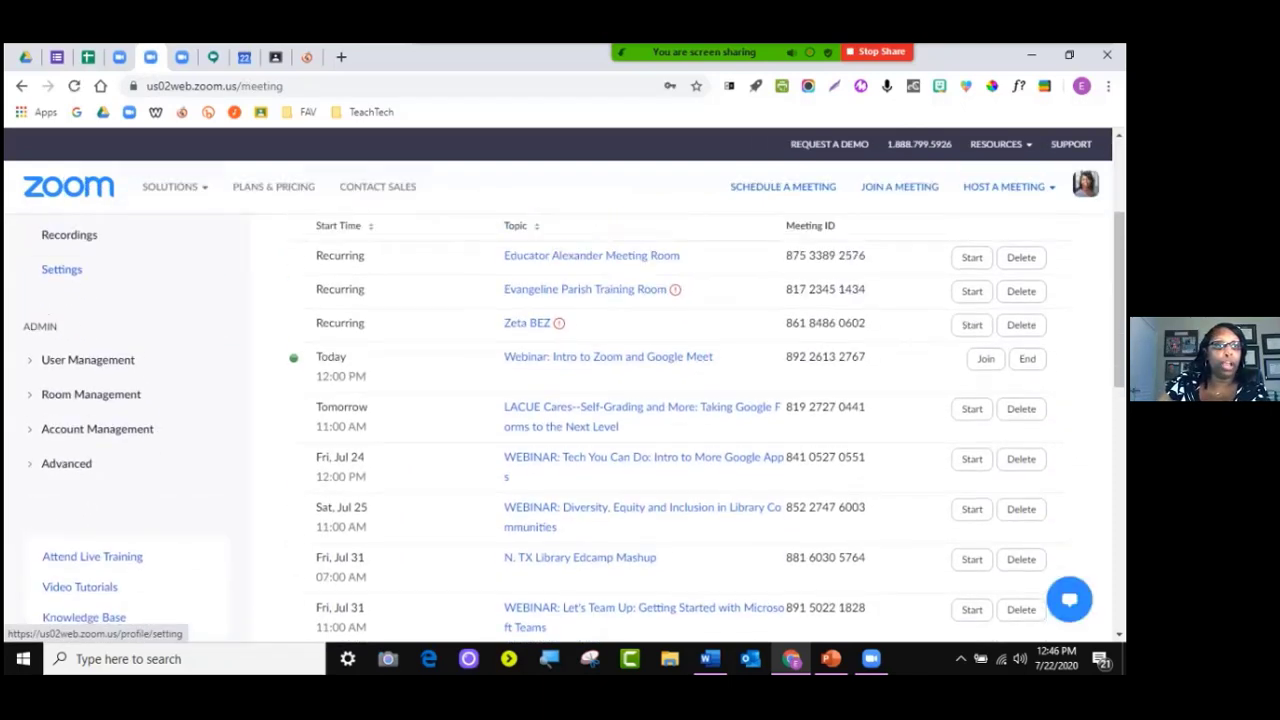
scroll(64, 476, "up", 2)
Start a new Schedule Meeting form and tick Registration Required
left_click(366, 285)
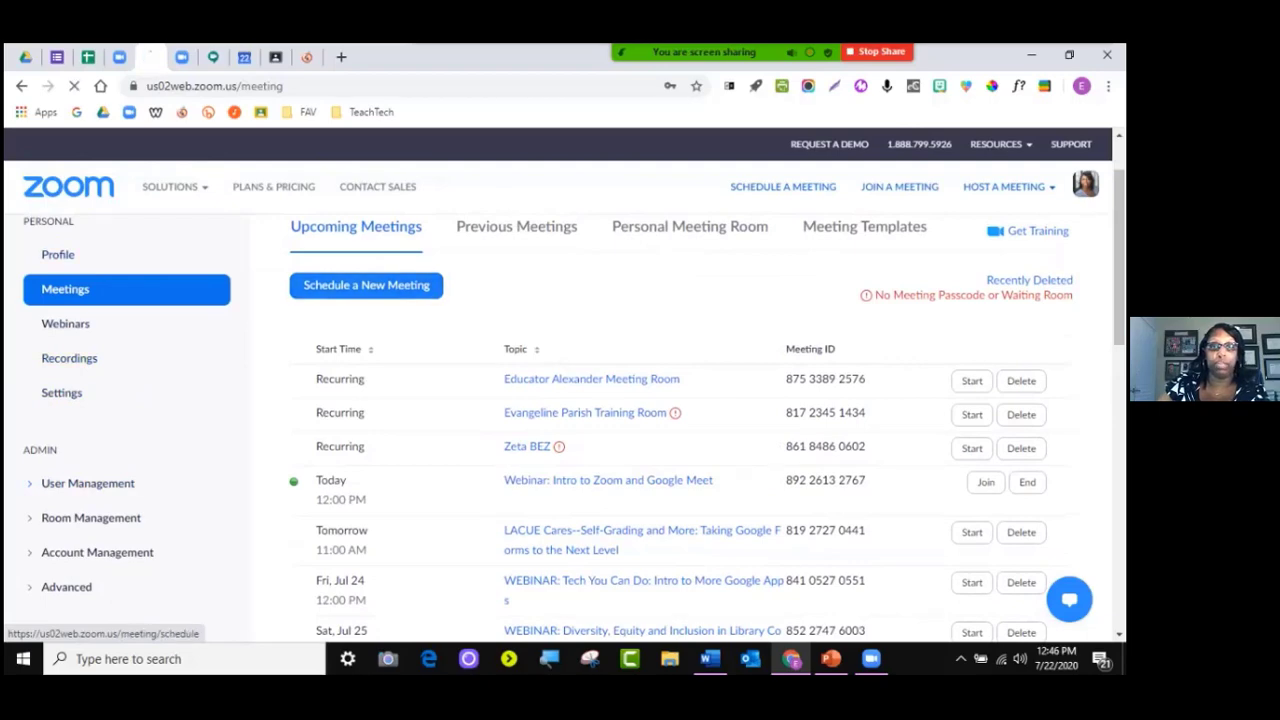
scroll(640, 400, "down", 3)
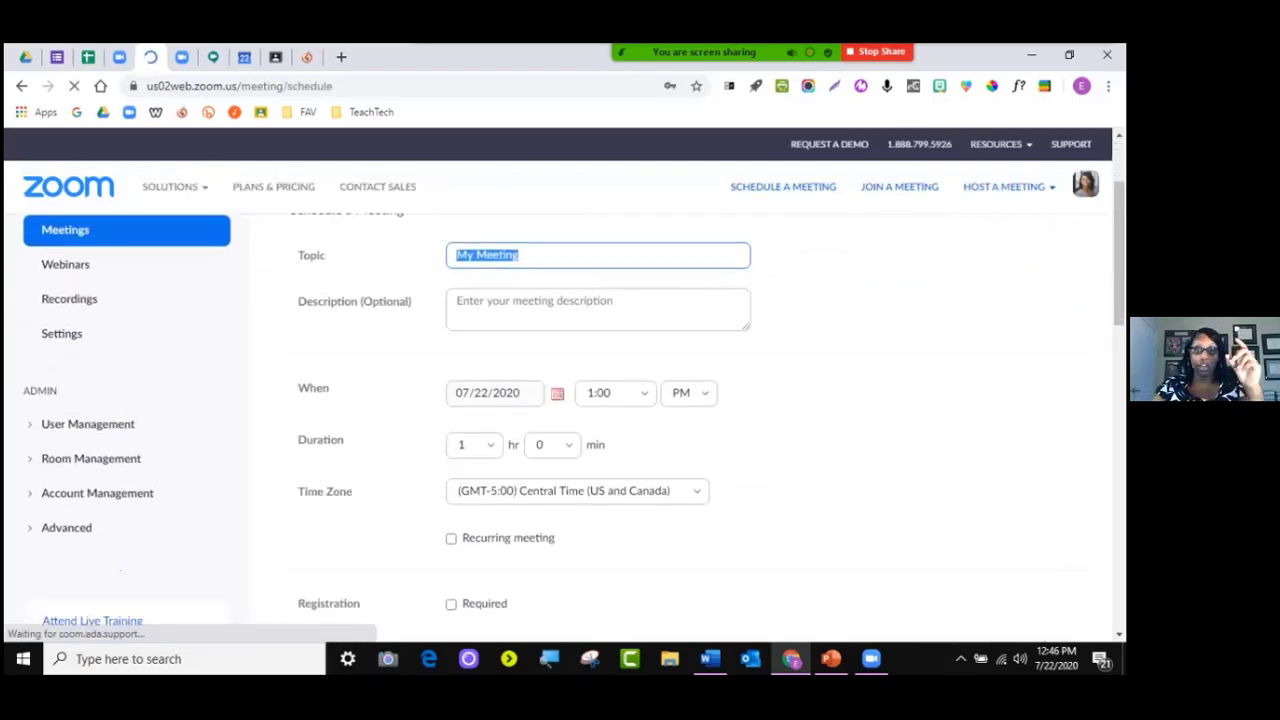
scroll(640, 400, "down", 1)
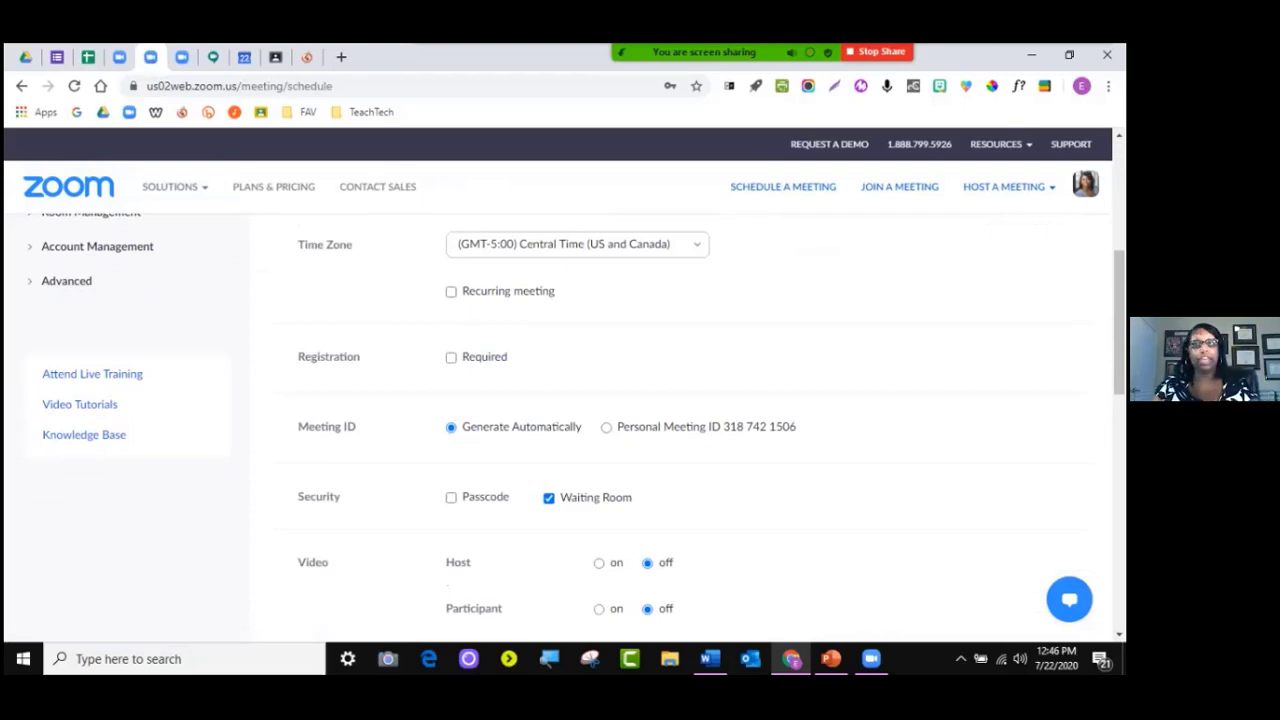
left_click(451, 357)
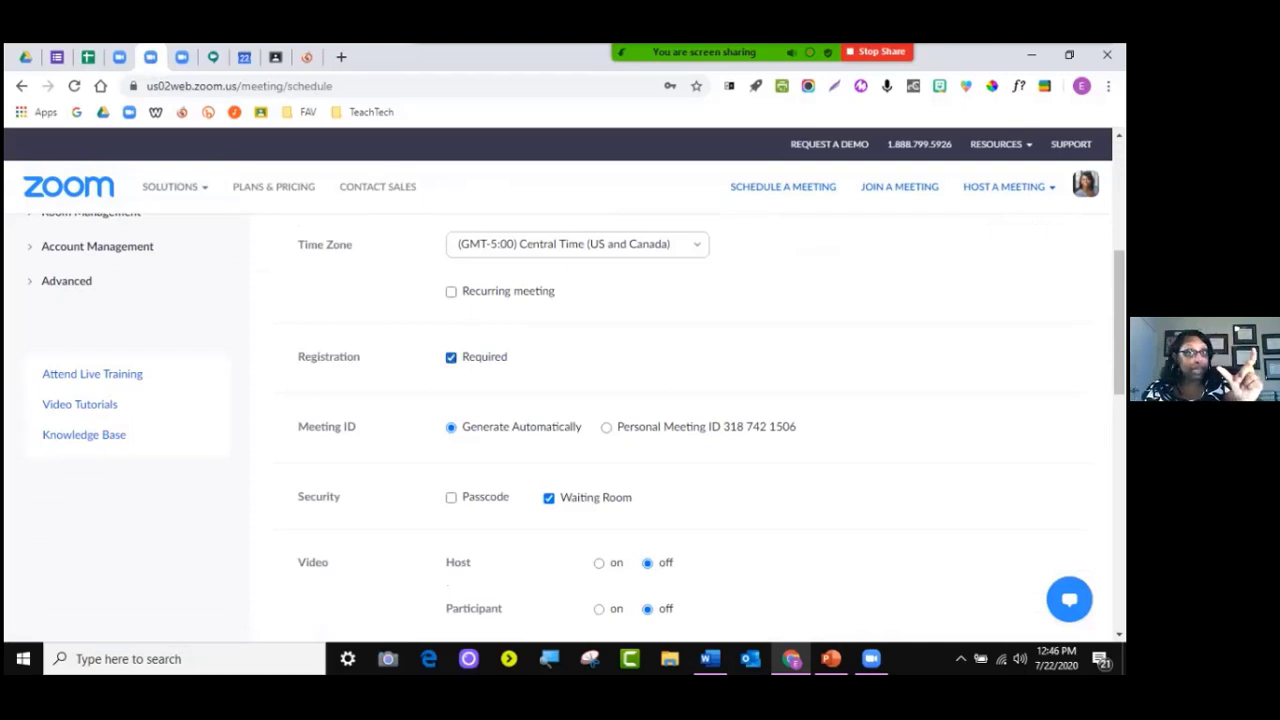
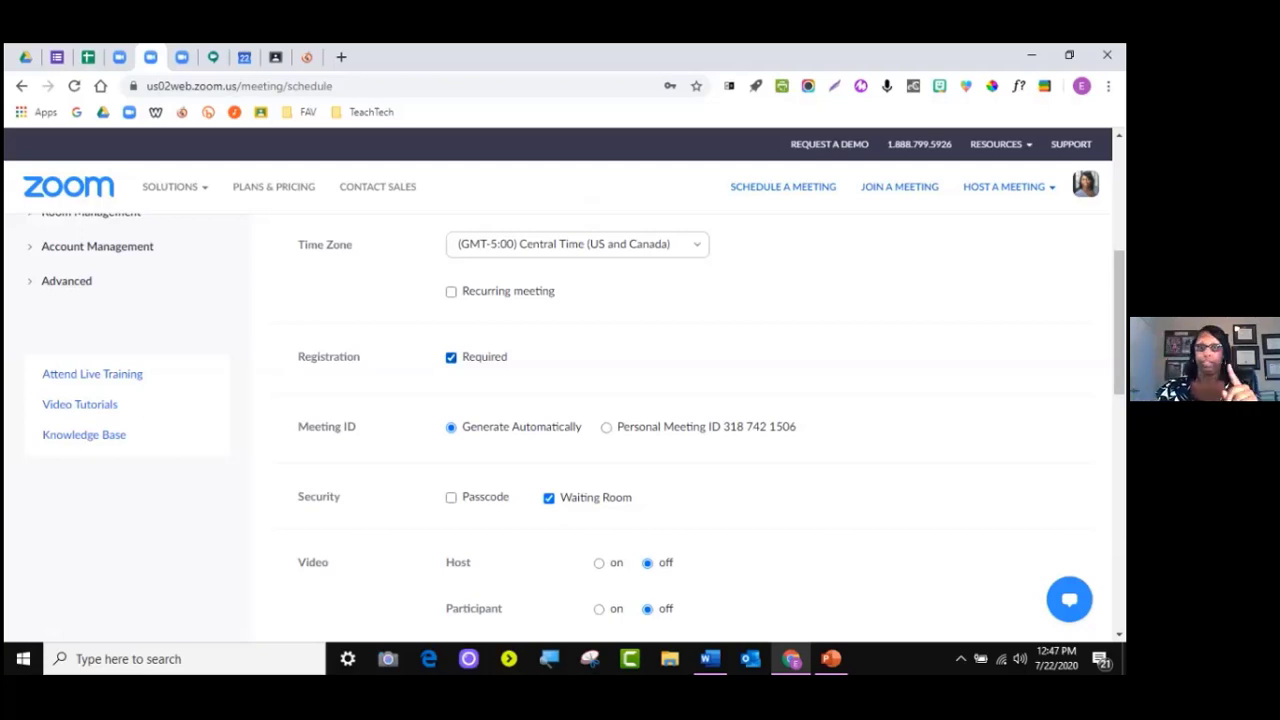
Save the newly scheduled meeting with registration required
scroll(584, 422, "down", 5)
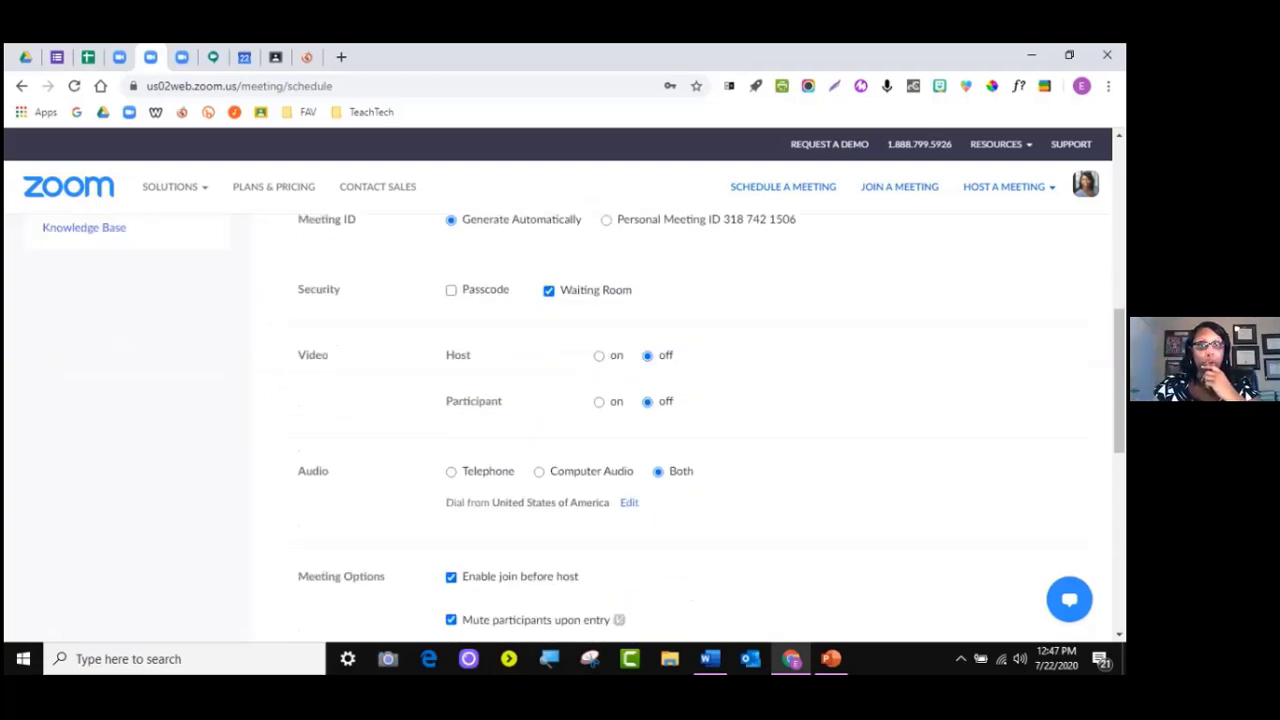
scroll(584, 422, "up", 1)
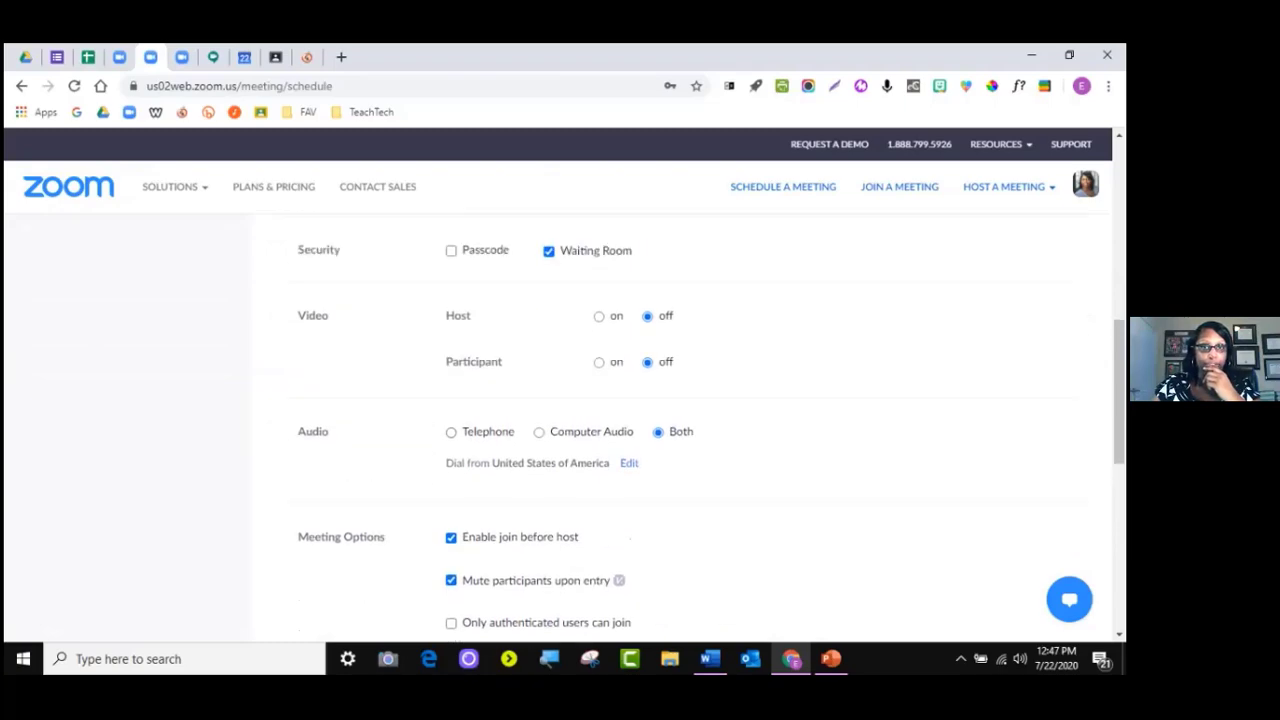
scroll(584, 422, "down", 5)
scroll(584, 422, "up", 5)
scroll(584, 422, "up", 6)
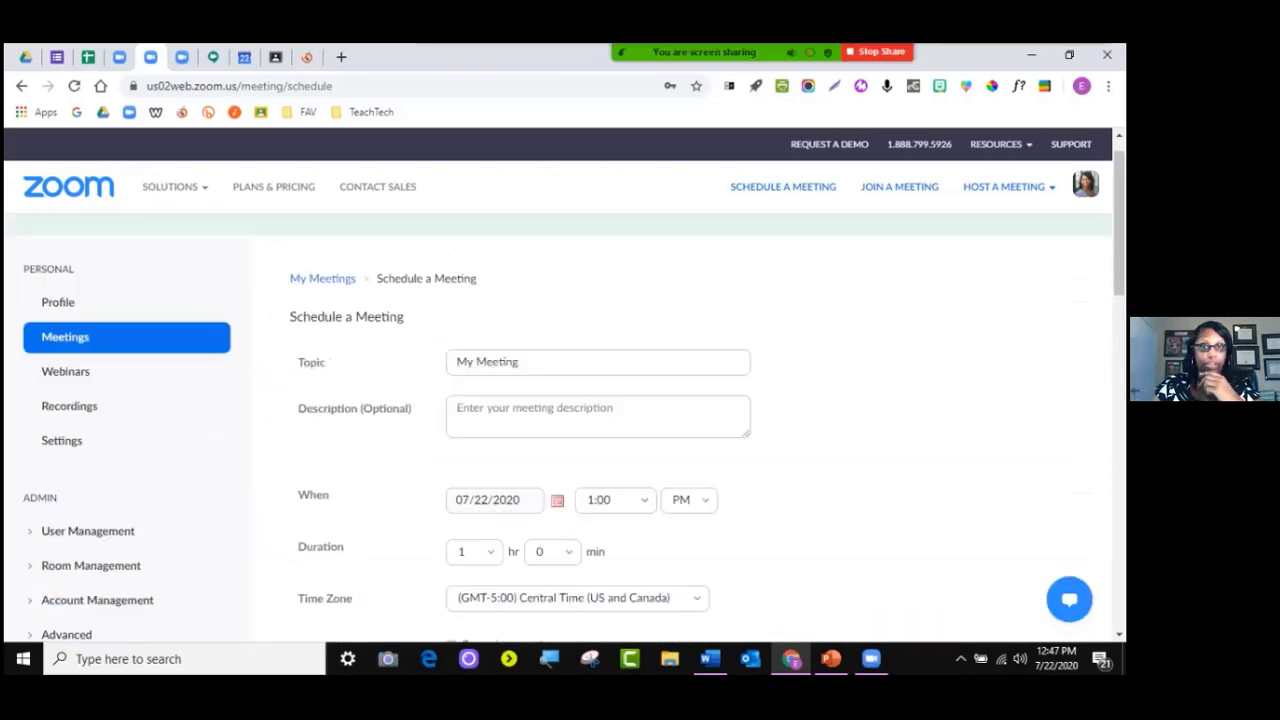
scroll(584, 422, "down", 10)
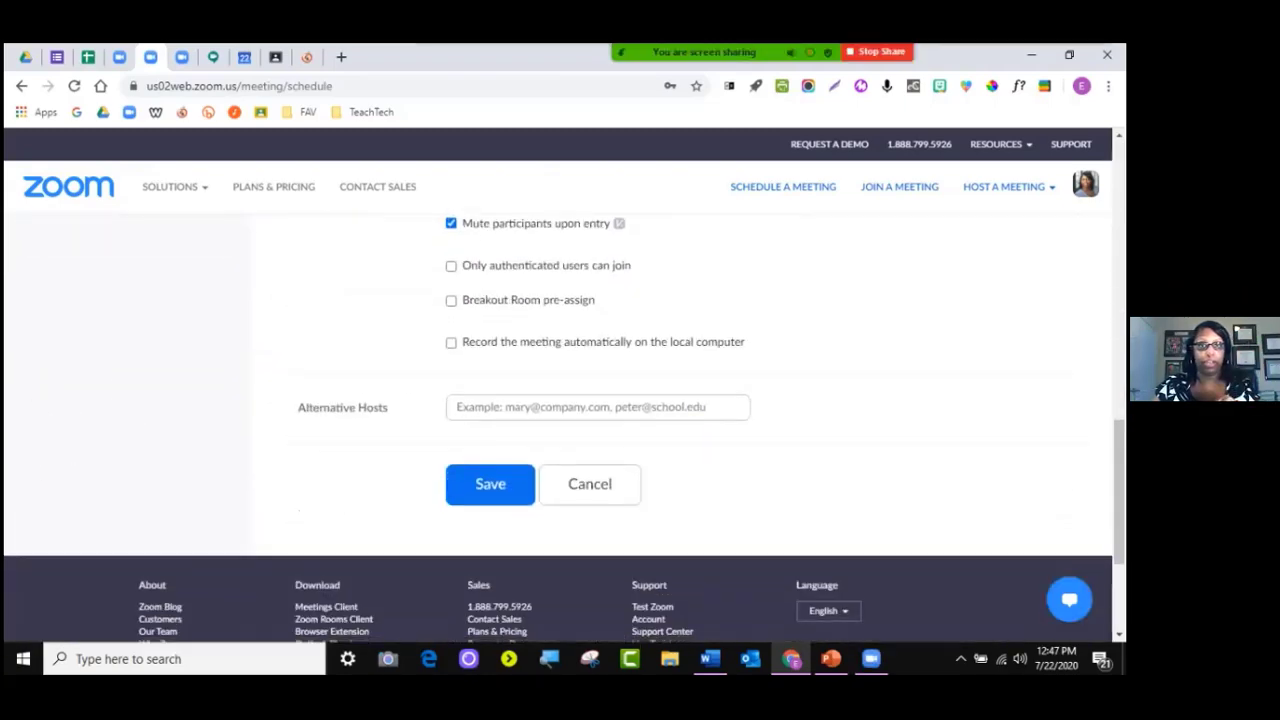
left_click(490, 258)
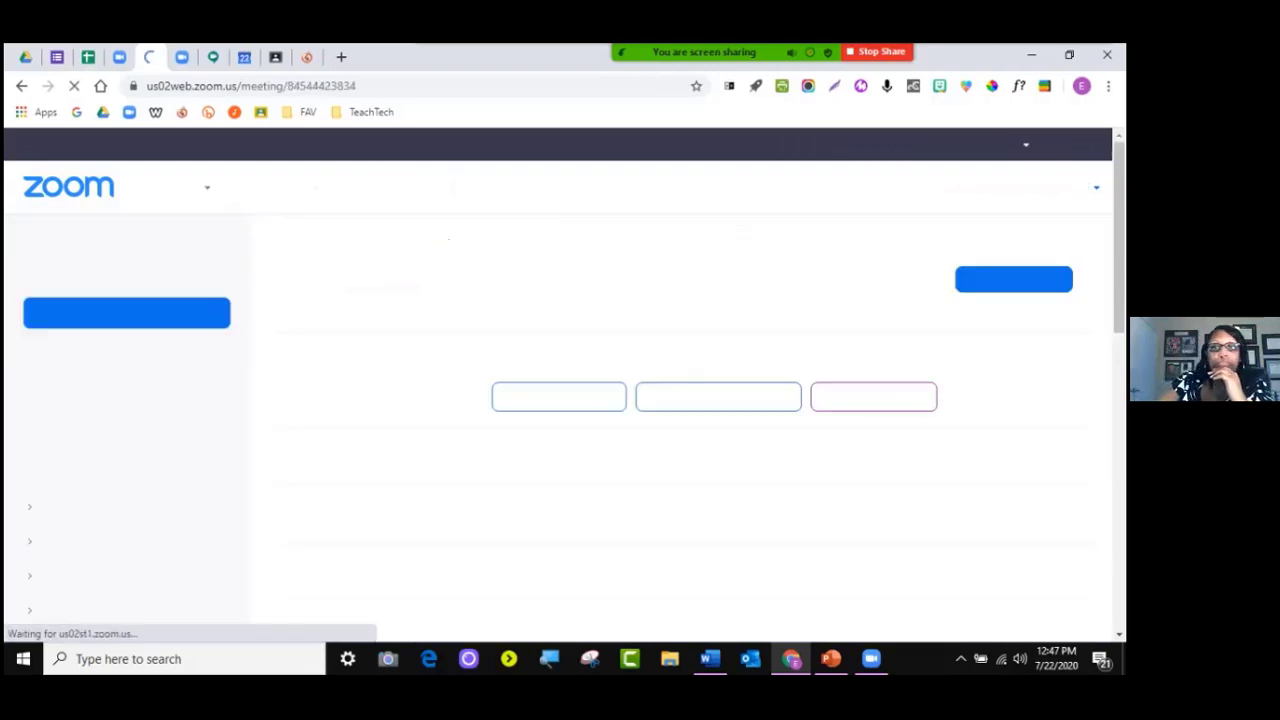
Check the saved meeting's 0 registrants and view its Email Settings for registrants
scroll(564, 428, "down", 10)
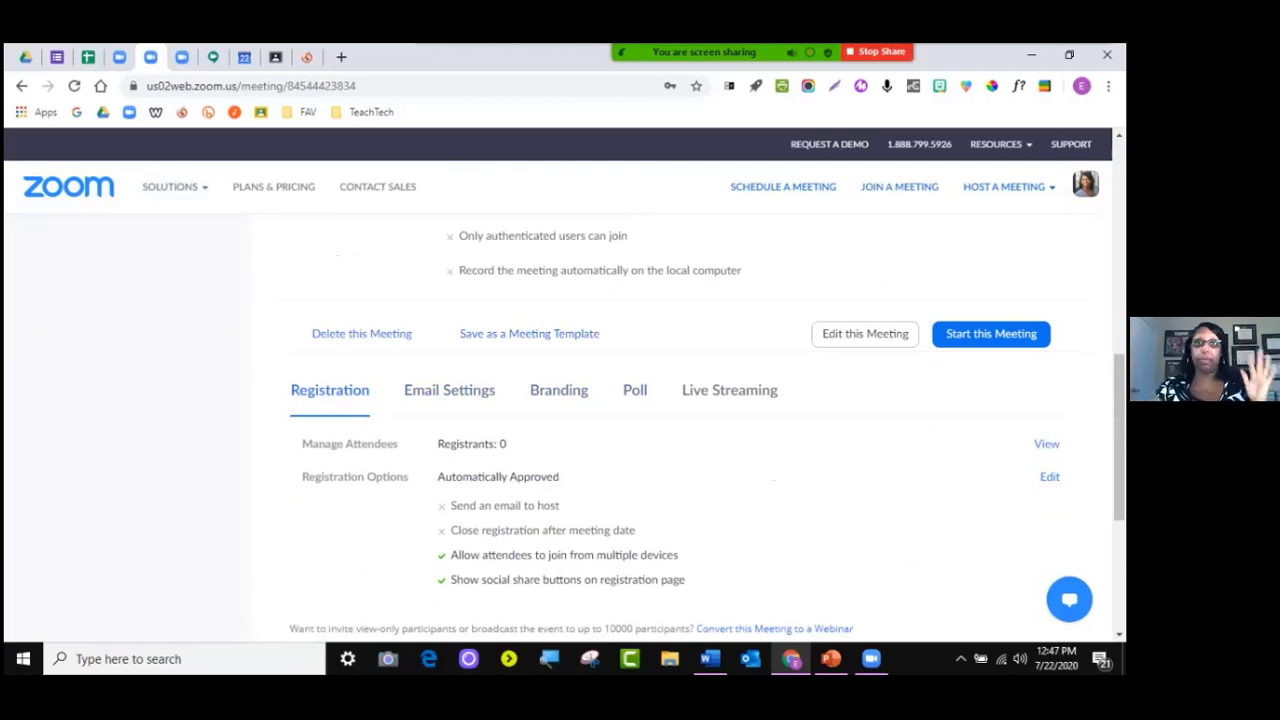
scroll(564, 428, "down", 1)
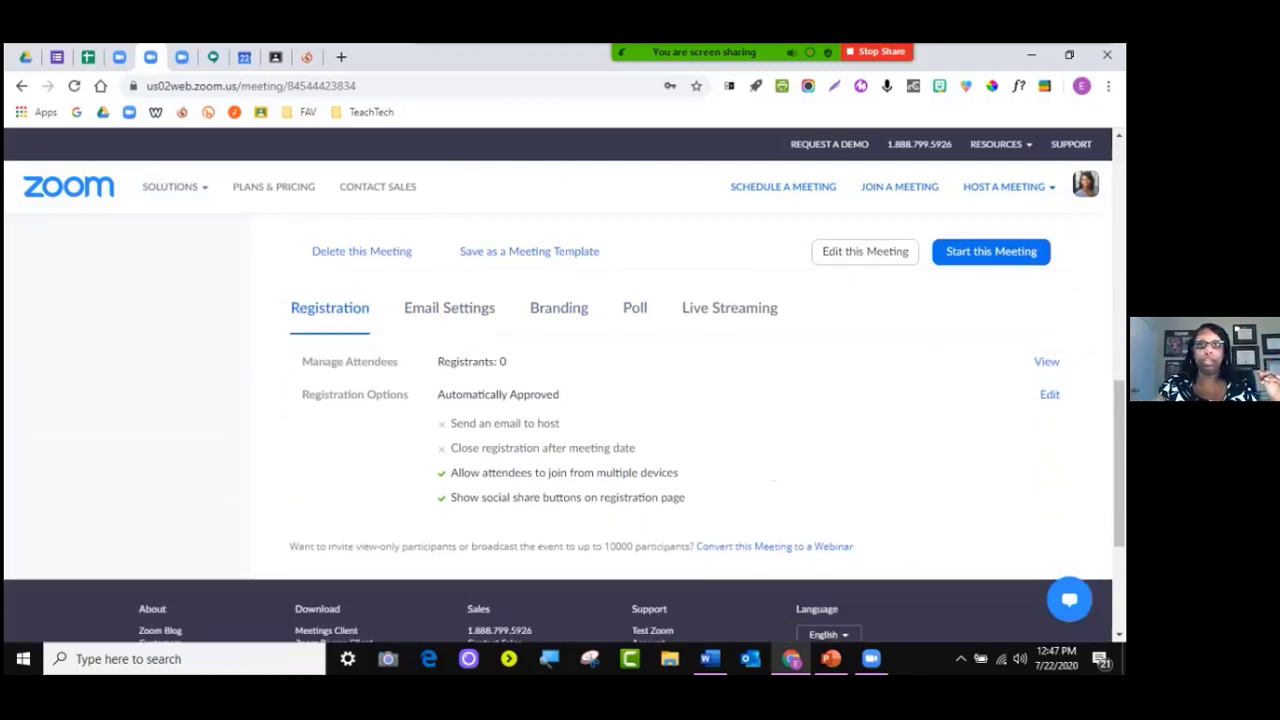
double_click(503, 362)
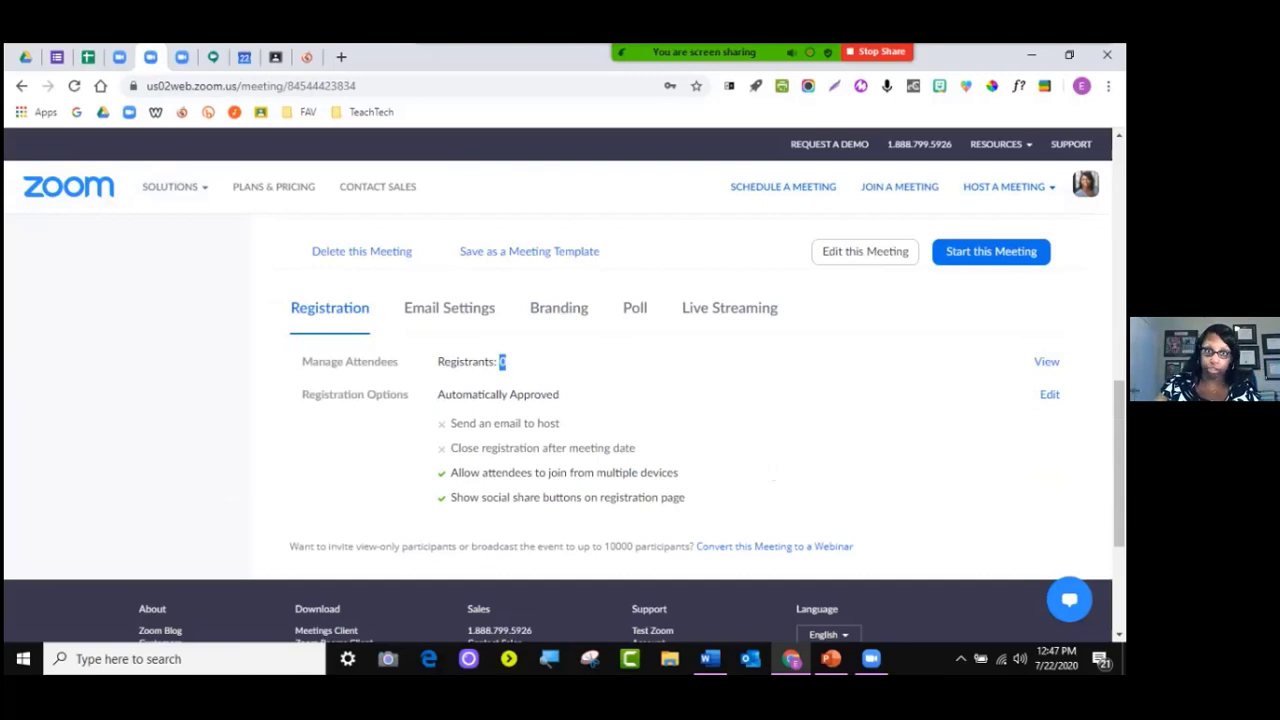
left_click(449, 308)
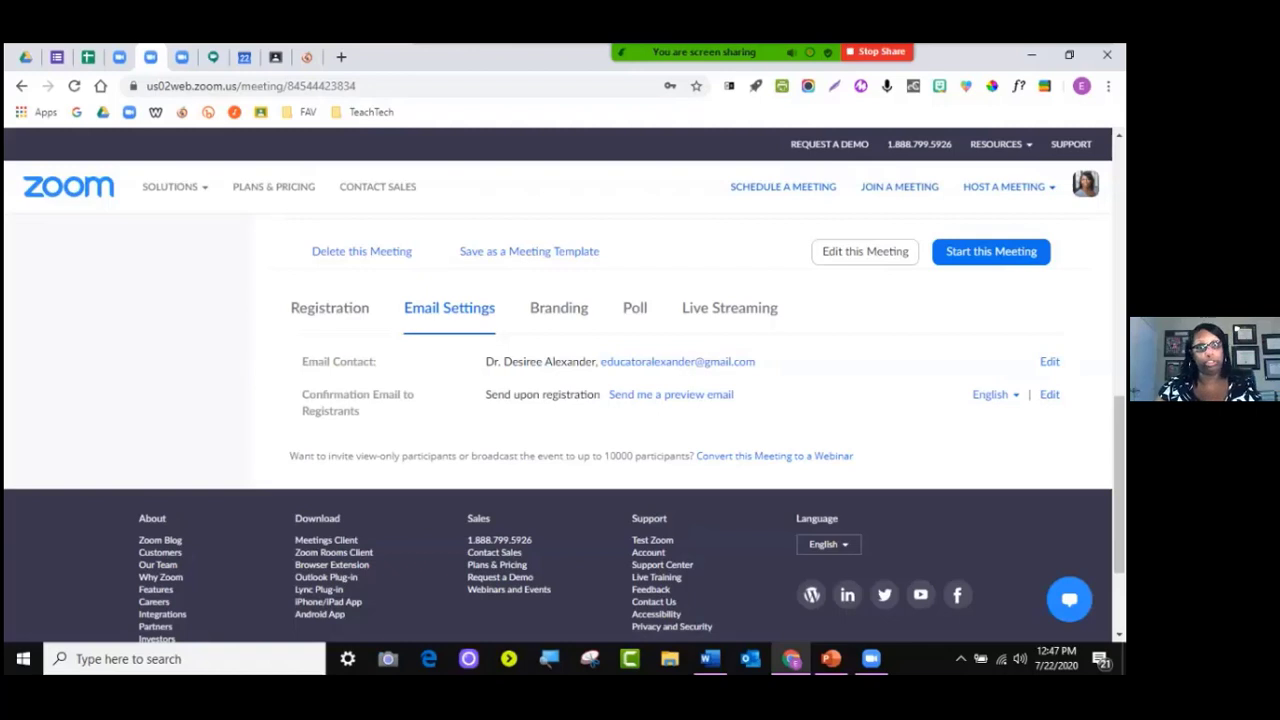
Look over the meeting's Branding options, then show its empty Poll section
left_click(559, 308)
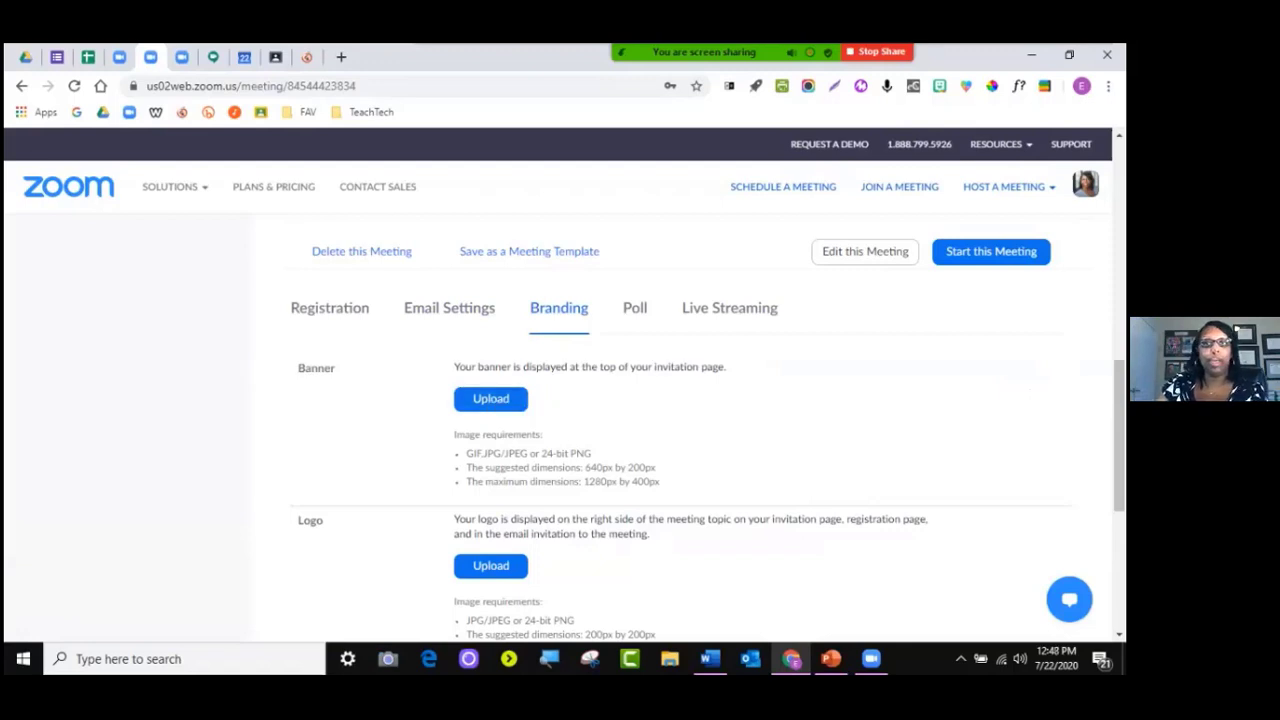
left_click(635, 308)
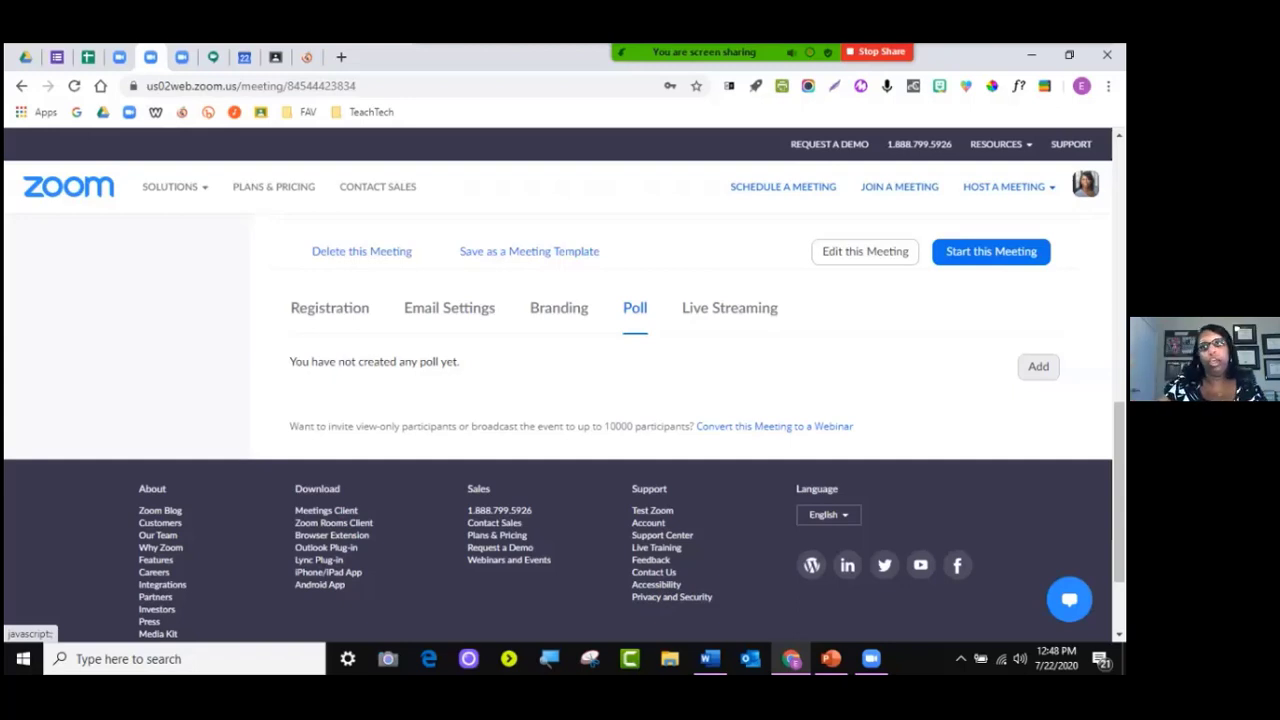
left_click(1038, 366)
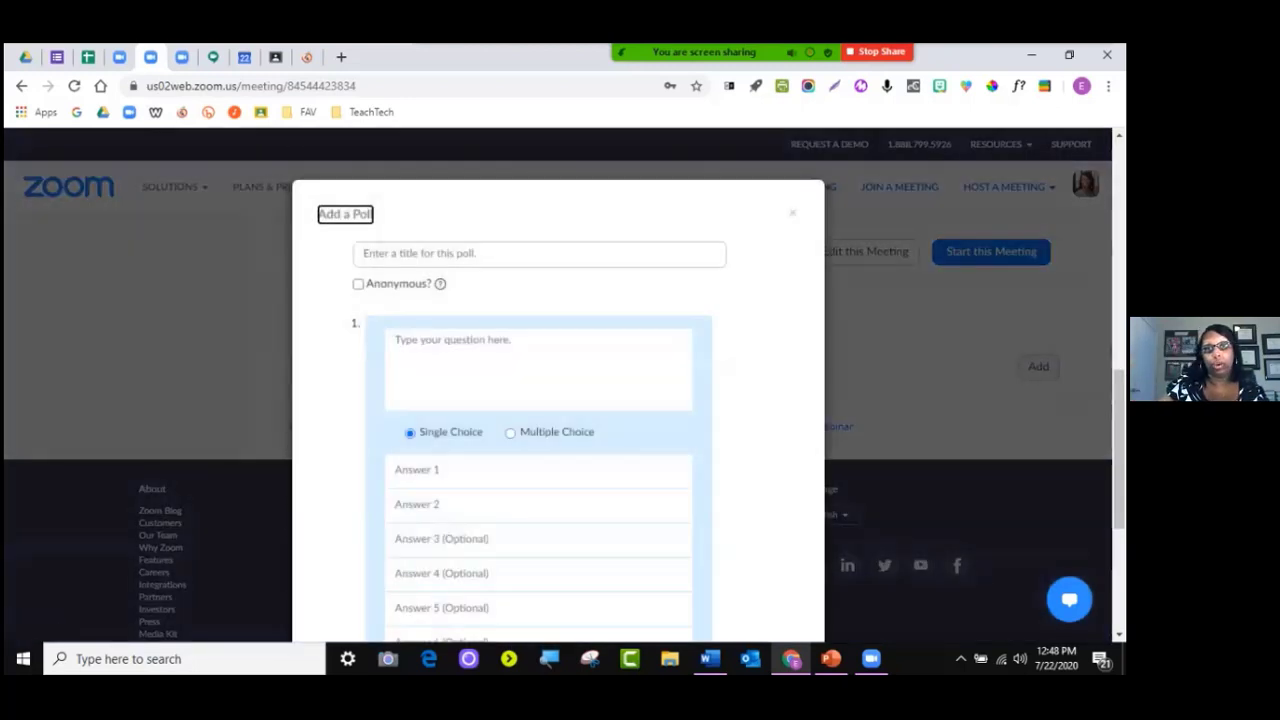
scroll(558, 400, "down", 3)
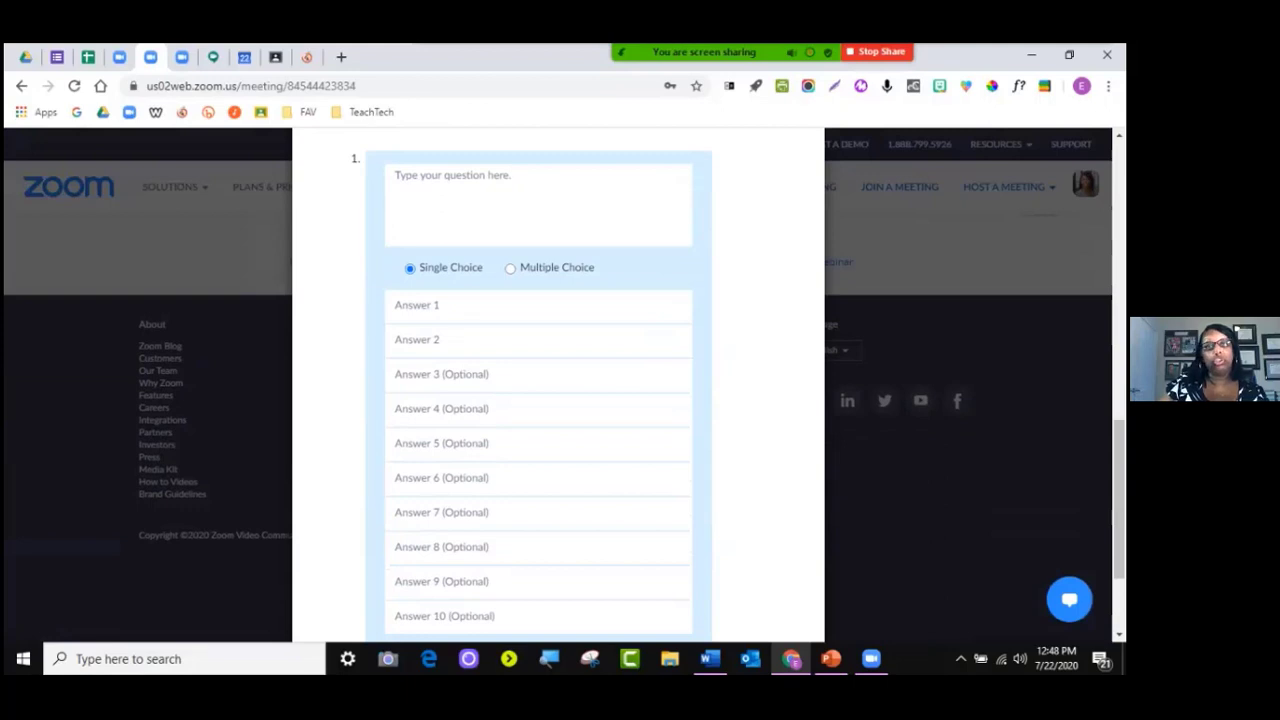
scroll(558, 400, "up", 3)
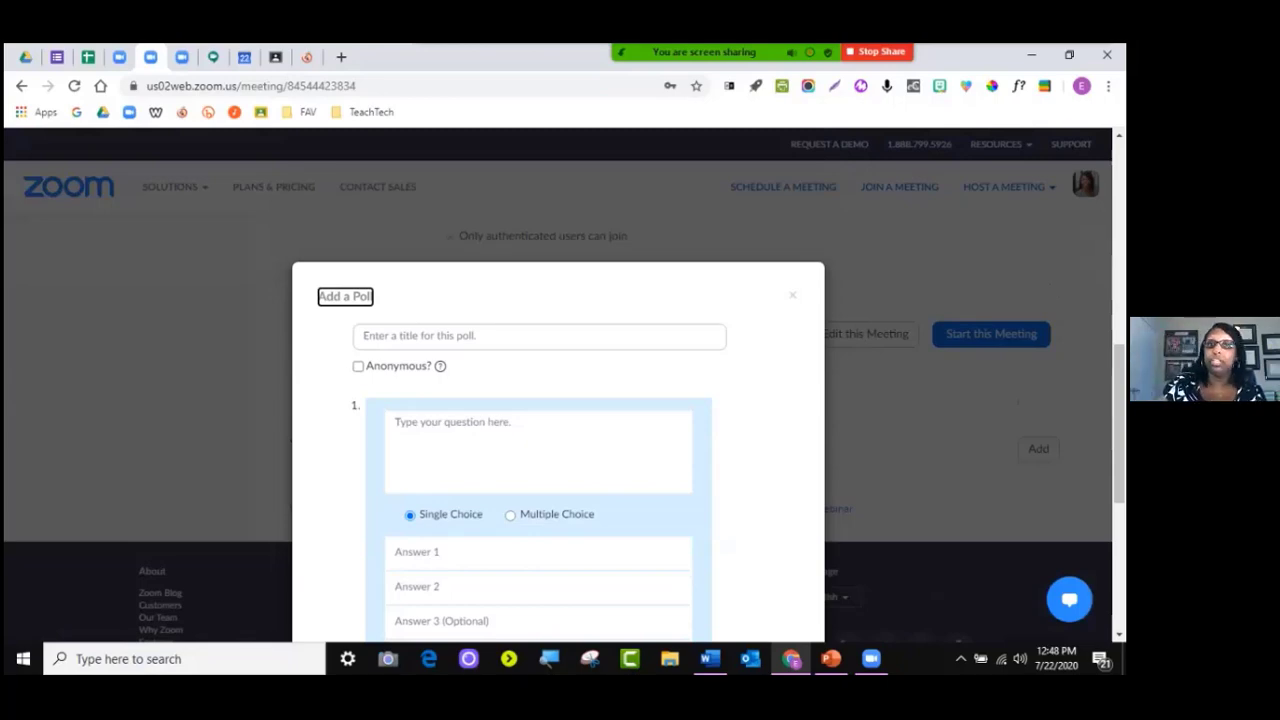
scroll(558, 450, "down", 4)
scroll(558, 450, "up", 4)
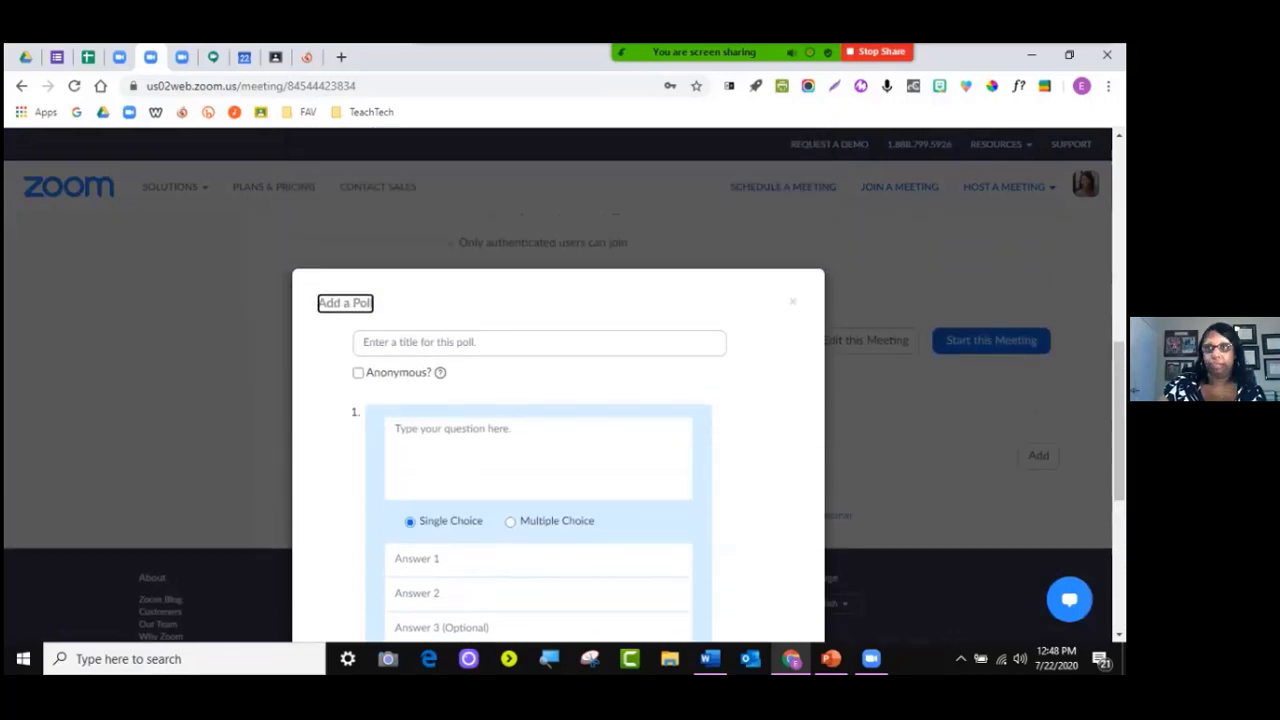
scroll(558, 430, "down", 1)
Discard the unsaved new poll and review the Live Streaming and Email Settings sections
left_click(792, 219)
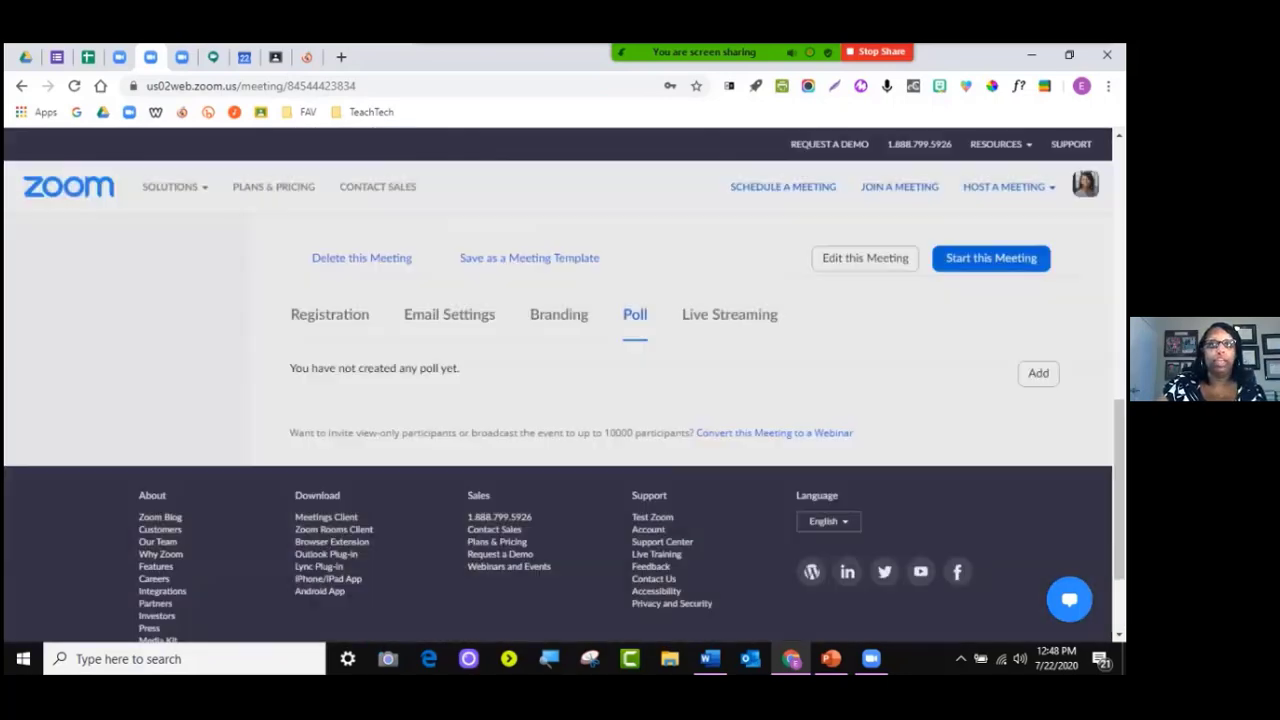
left_click(729, 314)
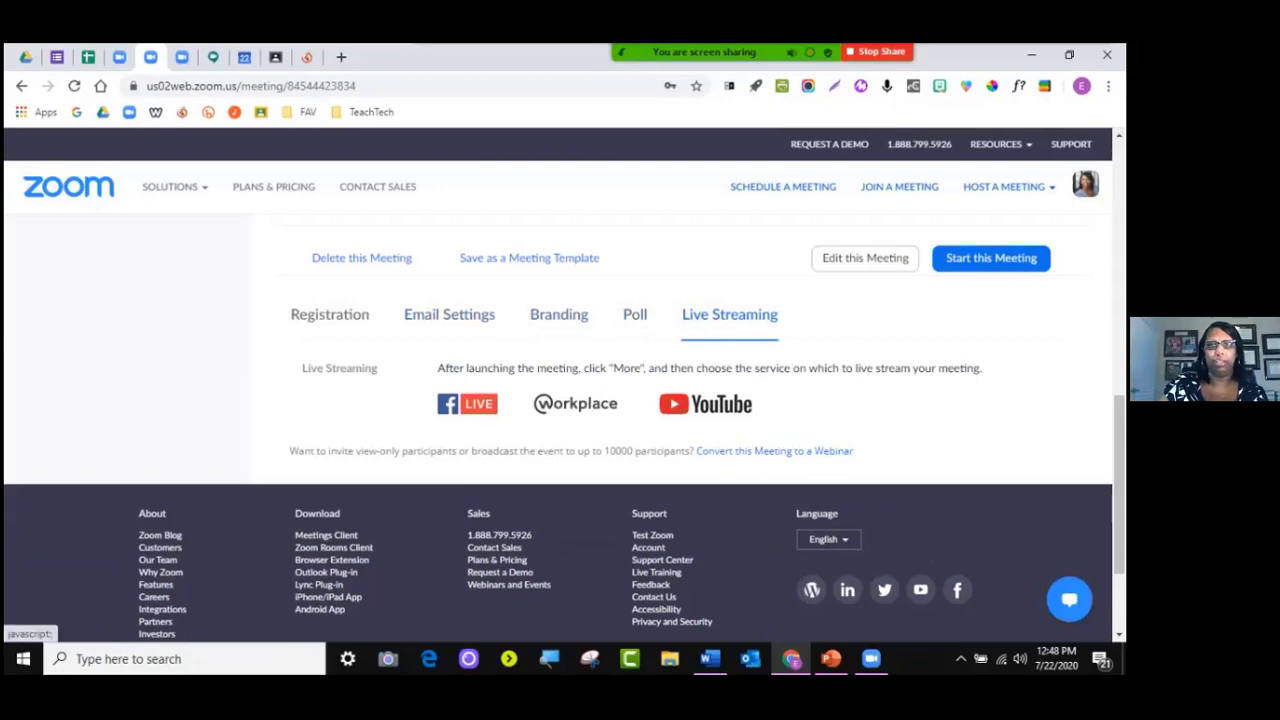
left_click(449, 314)
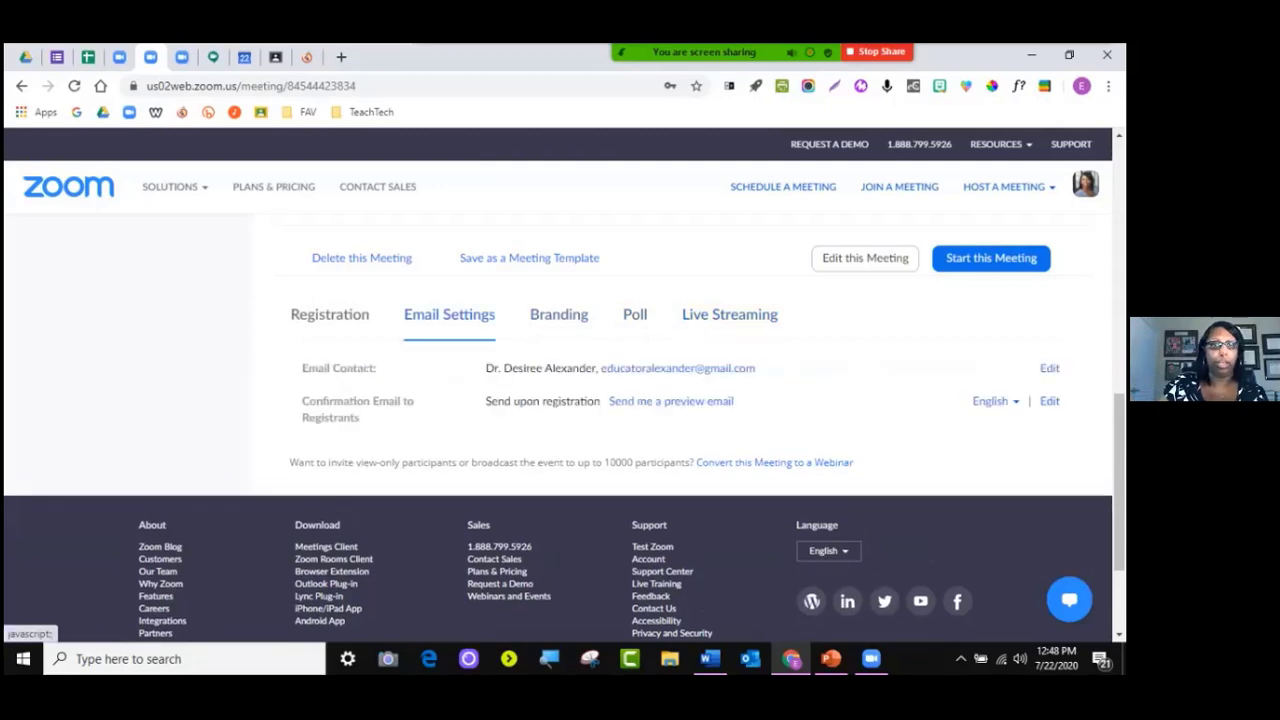
left_click(330, 315)
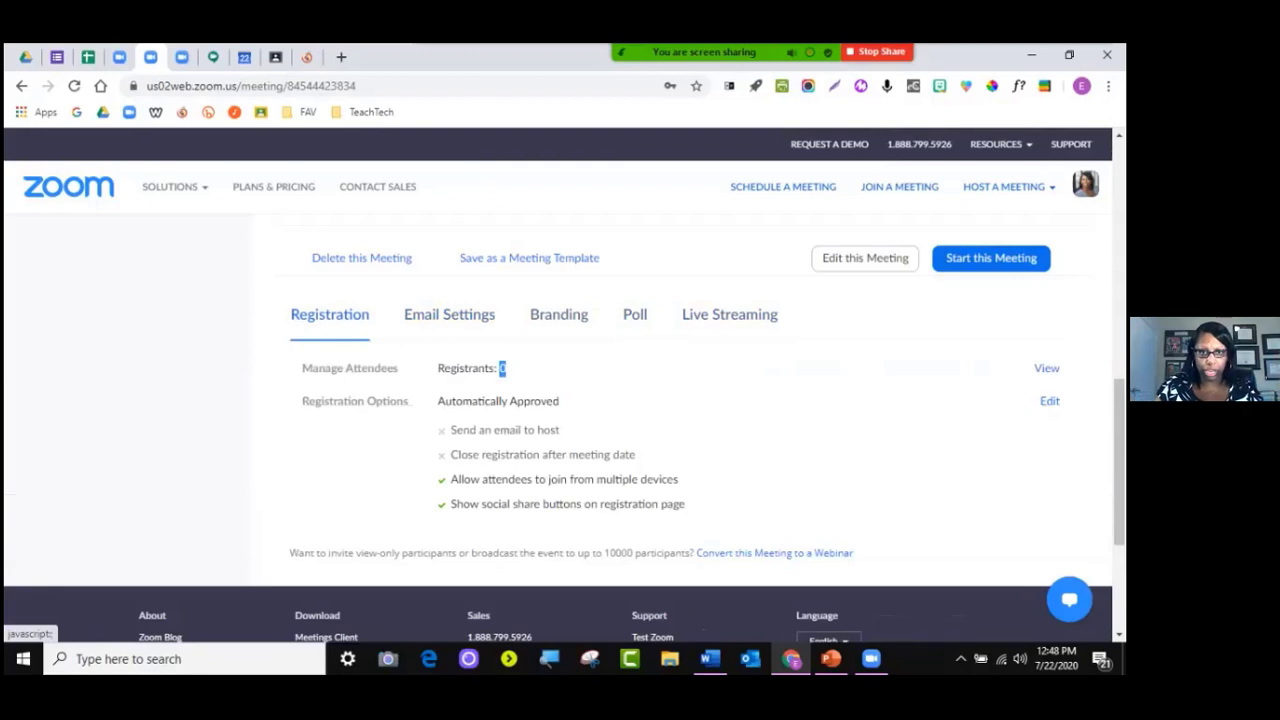
Revisit Email Settings, Branding and Poll, ending back on the Registration details
left_click(449, 314)
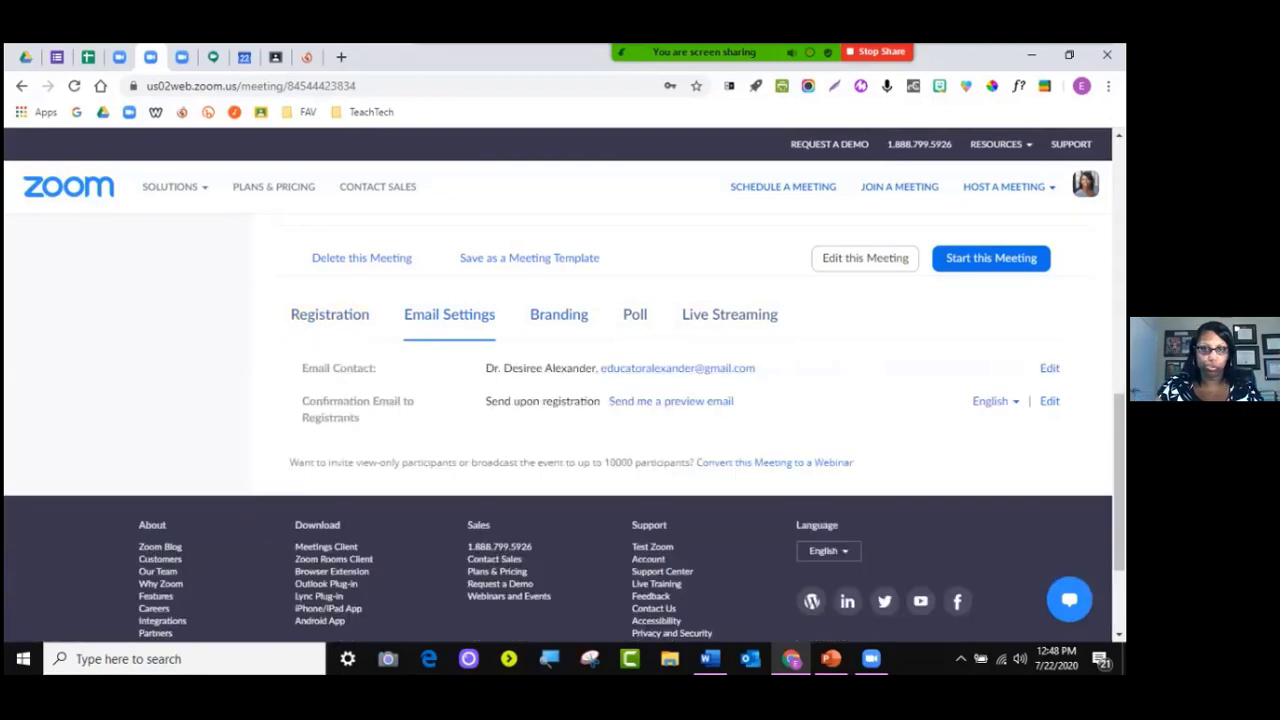
left_click(559, 314)
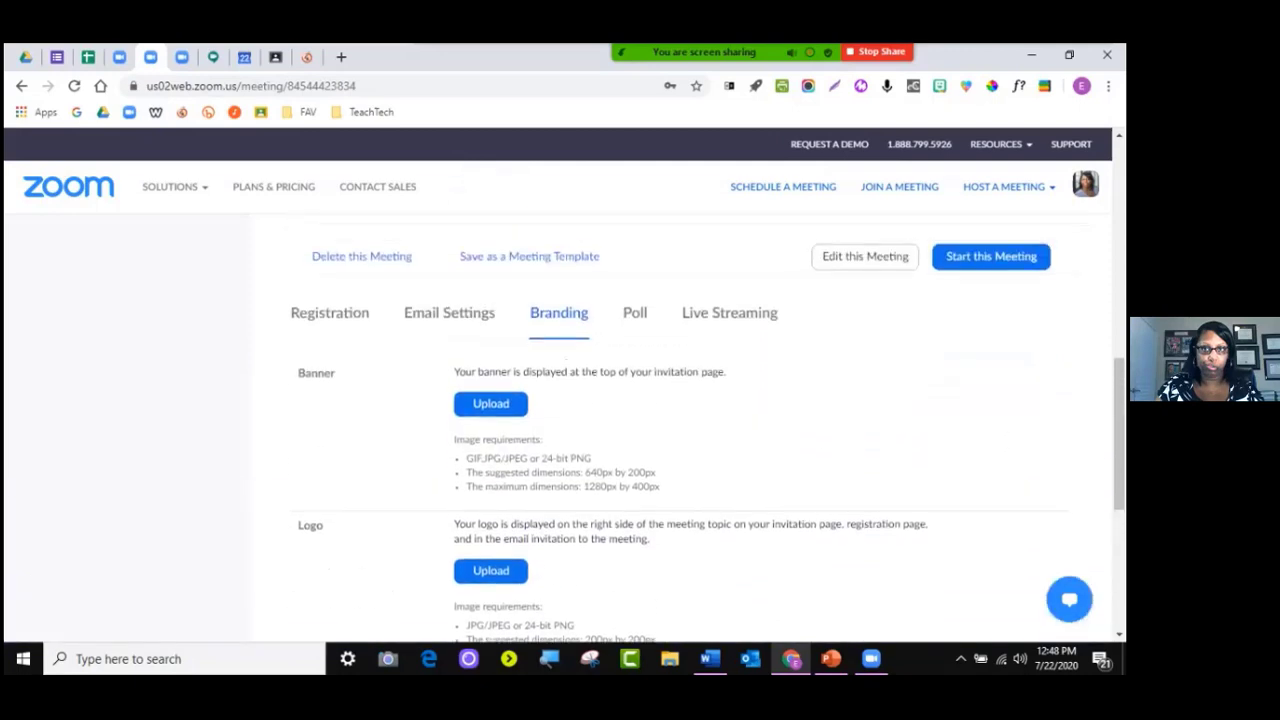
left_click(635, 314)
scroll(635, 314, "up", 1)
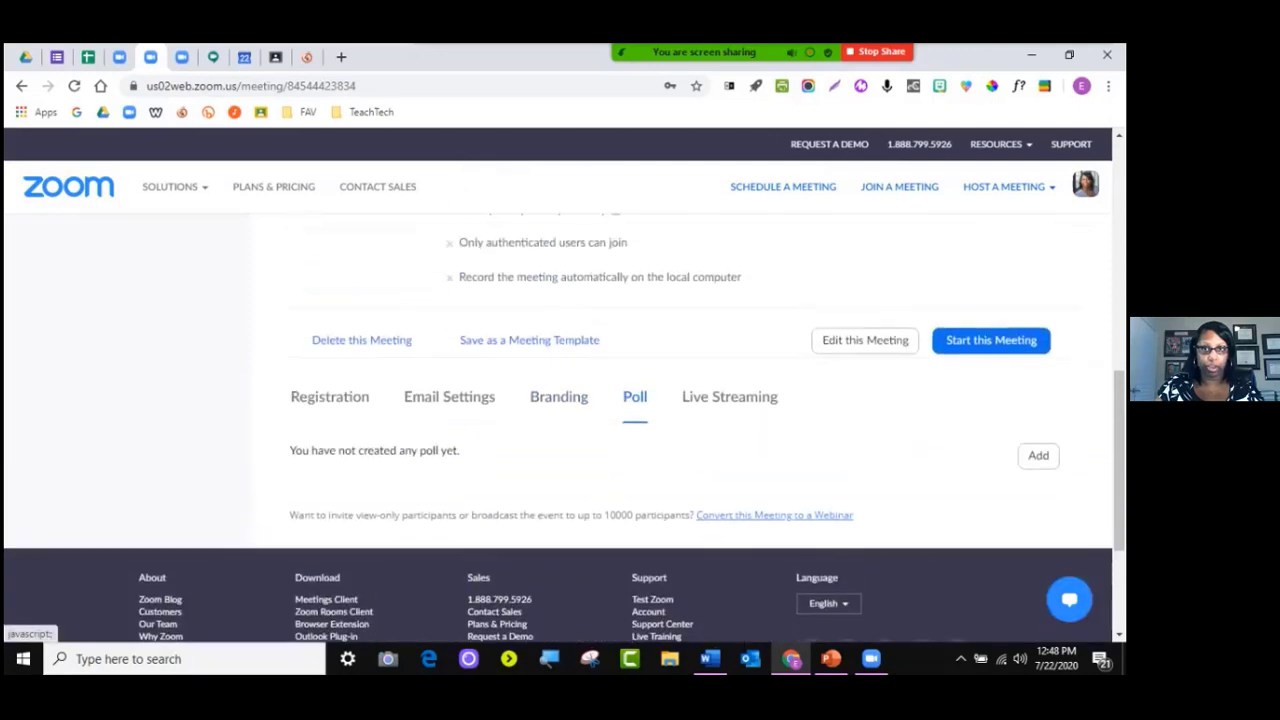
left_click(330, 397)
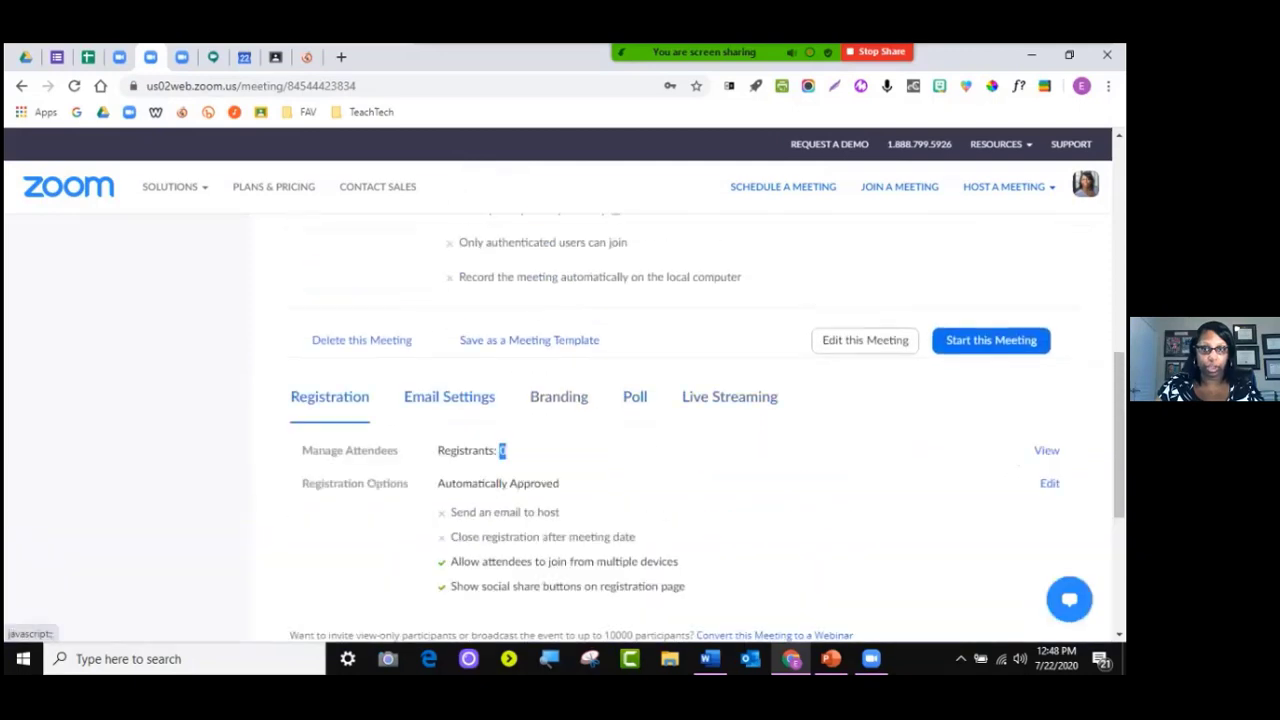
scroll(560, 430, "down", 1)
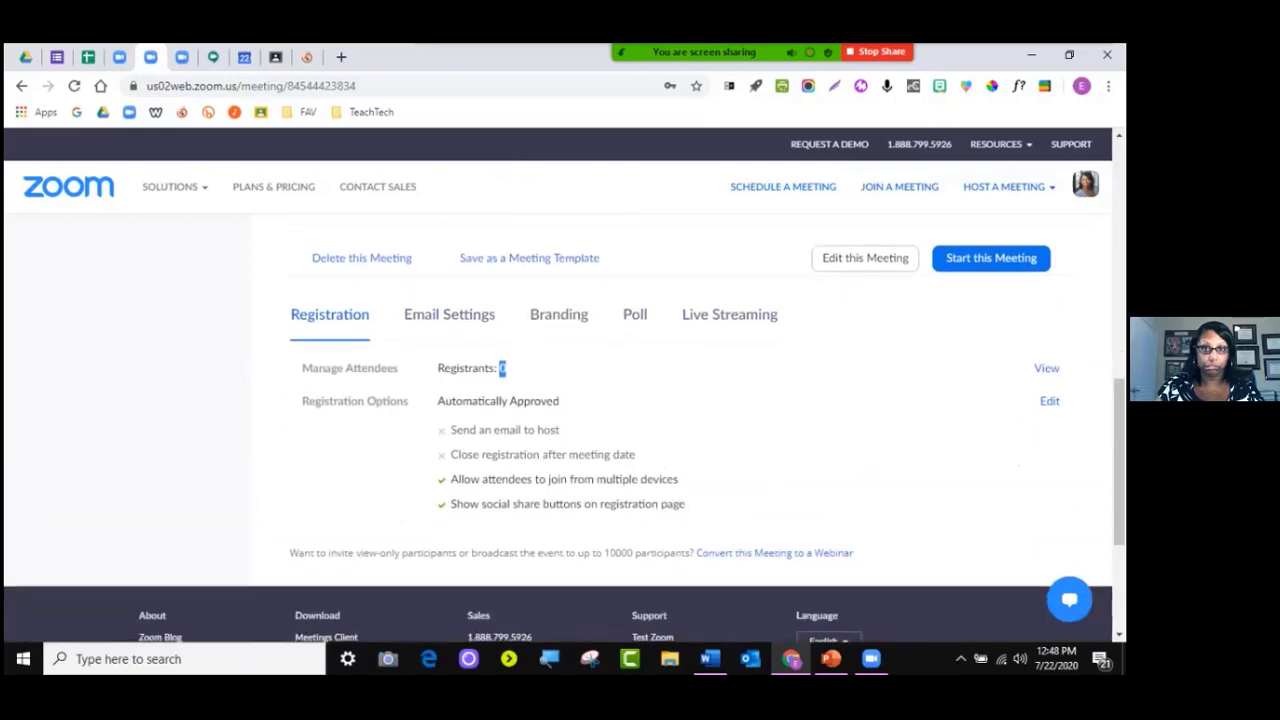
Open the Registration Options editor and review which registration fields are asked
left_click(1049, 401)
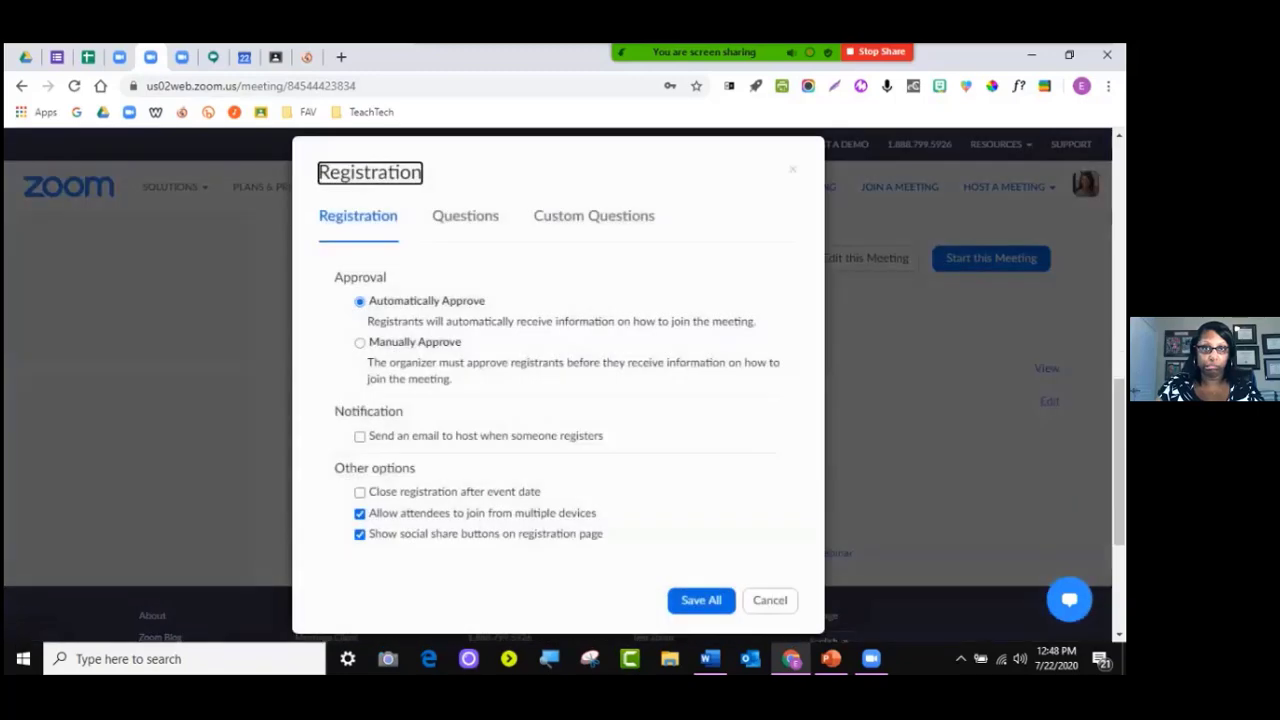
left_click(770, 600)
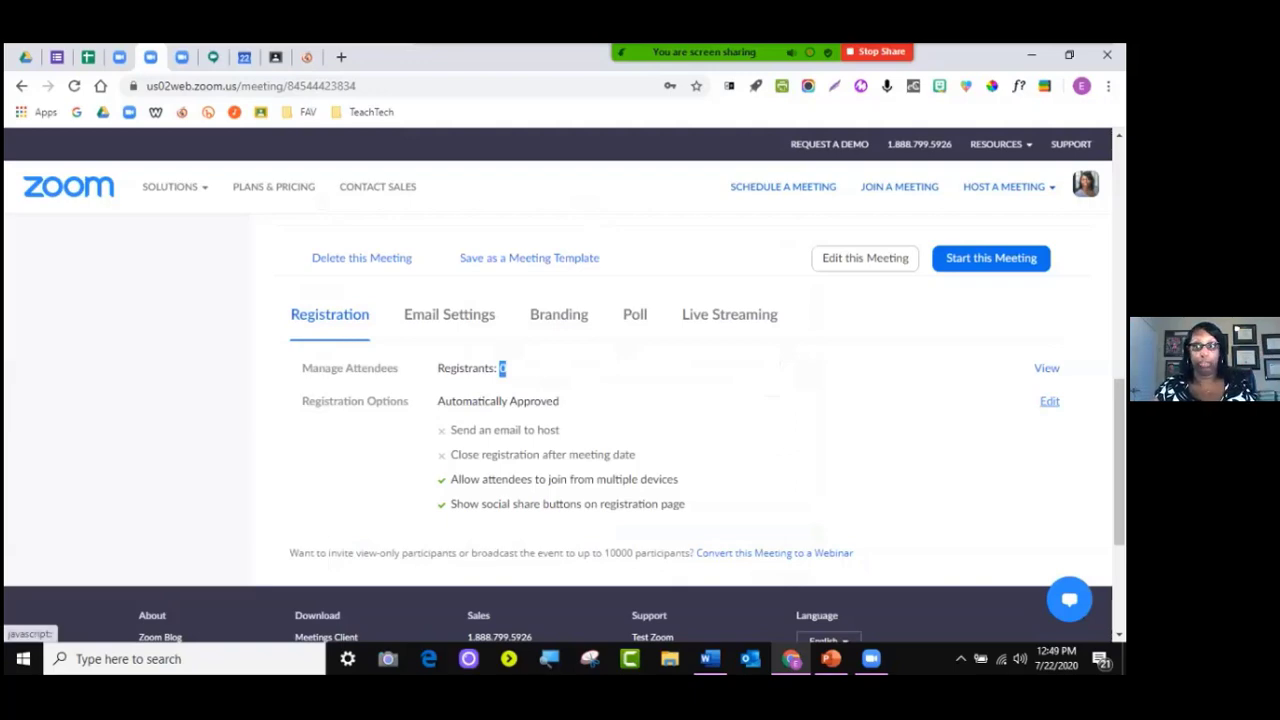
left_click(1049, 401)
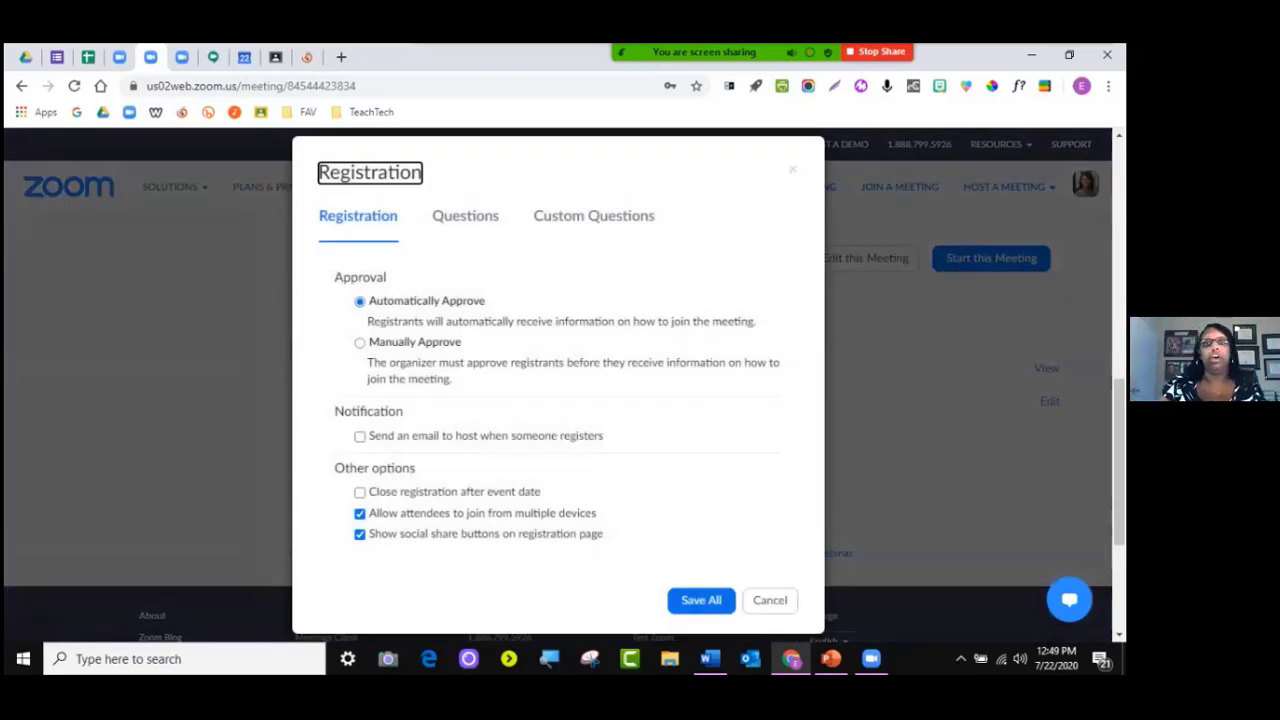
scroll(558, 385, "down", 2)
scroll(558, 385, "up", 2)
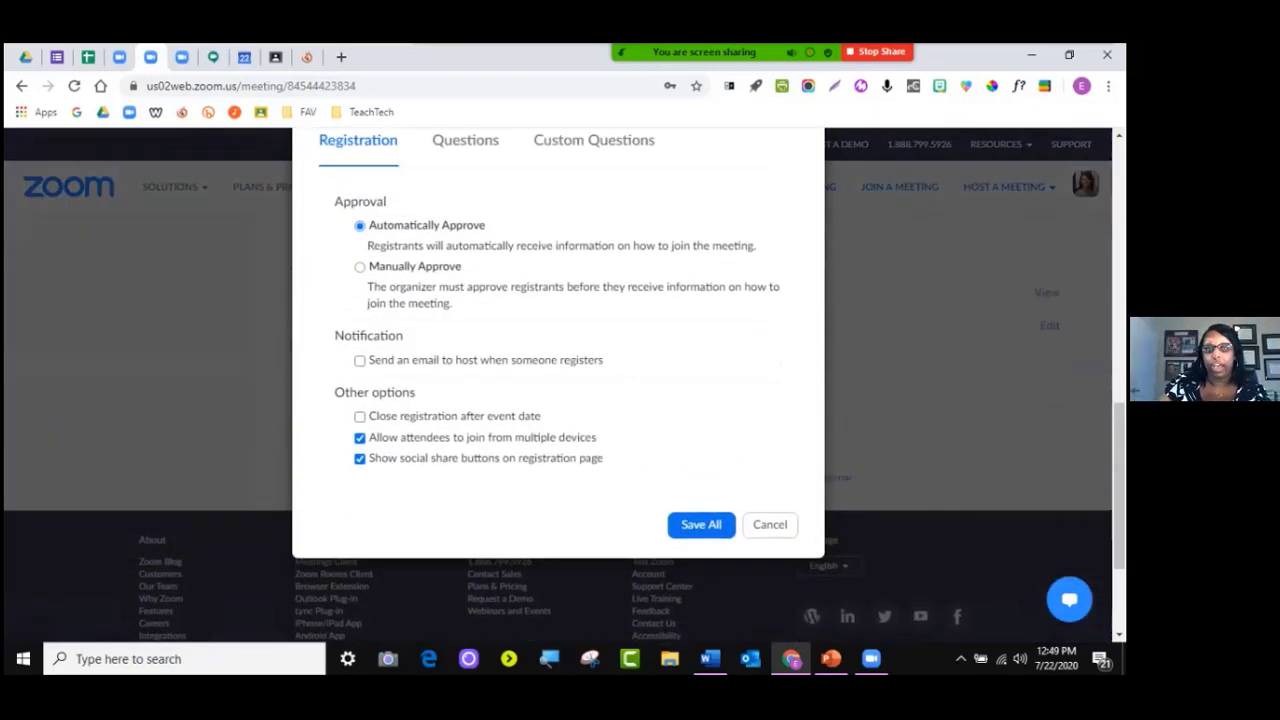
left_click(465, 216)
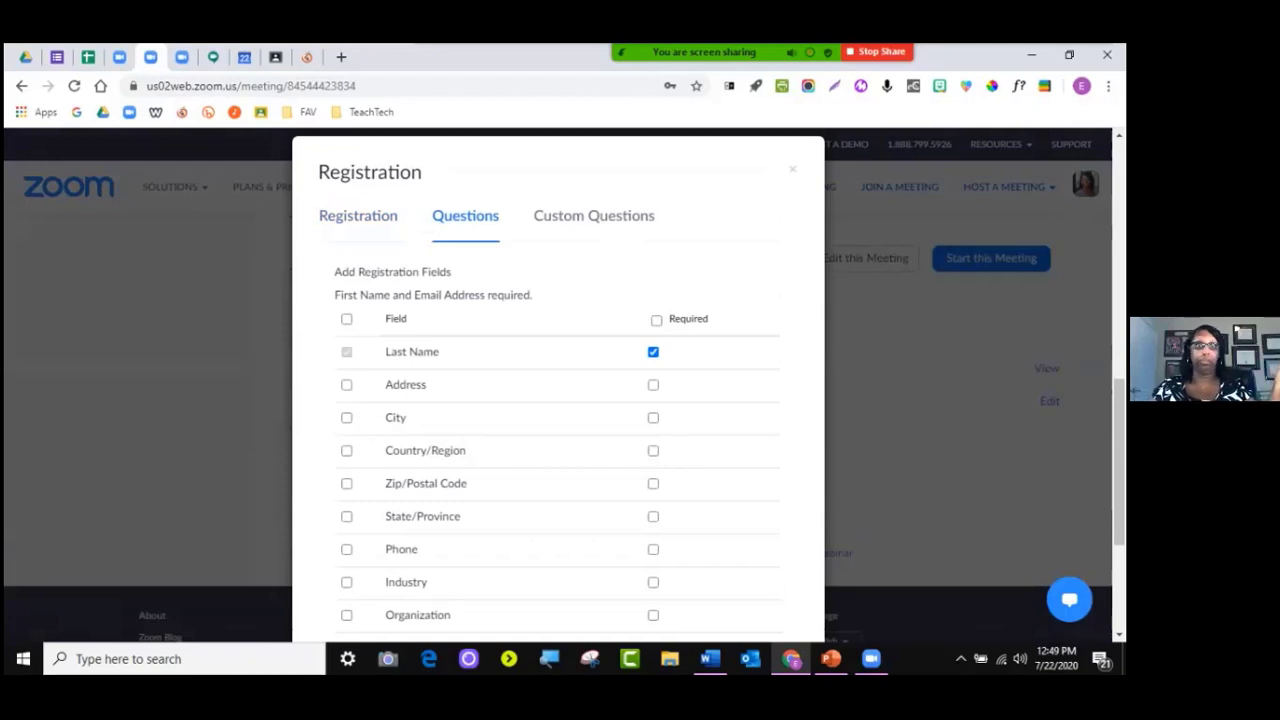
scroll(558, 400, "down", 5)
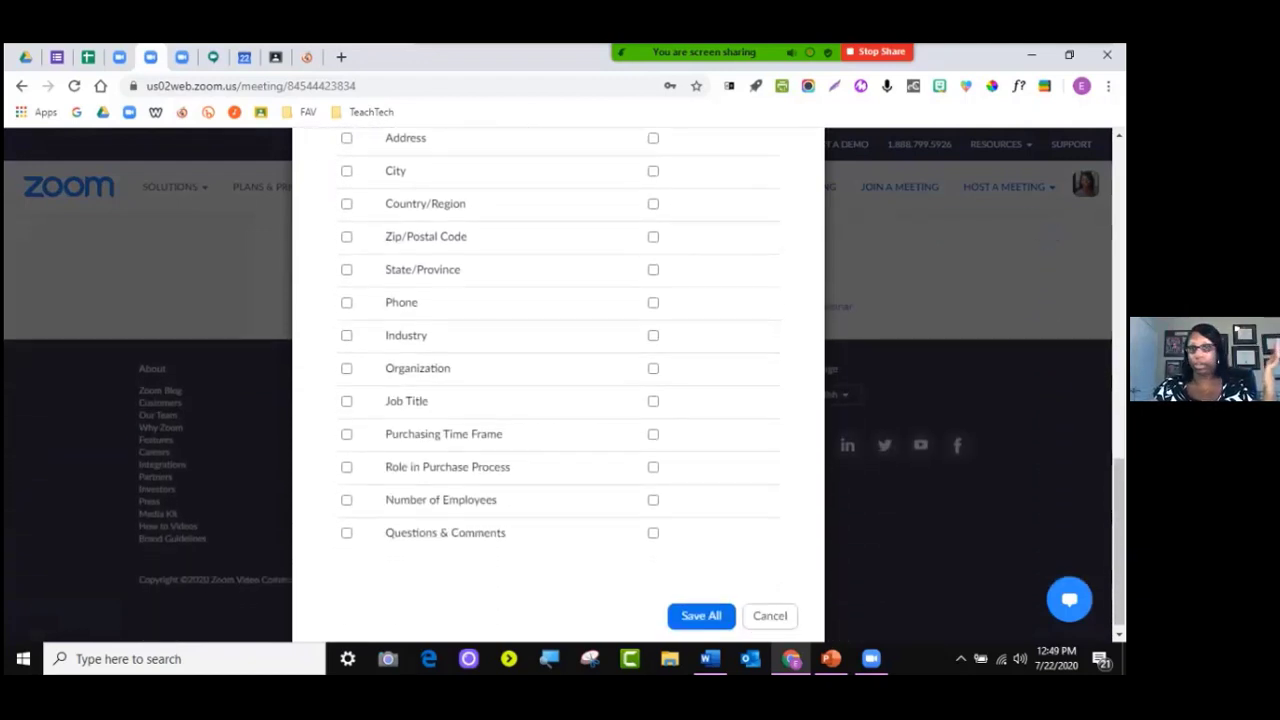
scroll(558, 400, "up", 2)
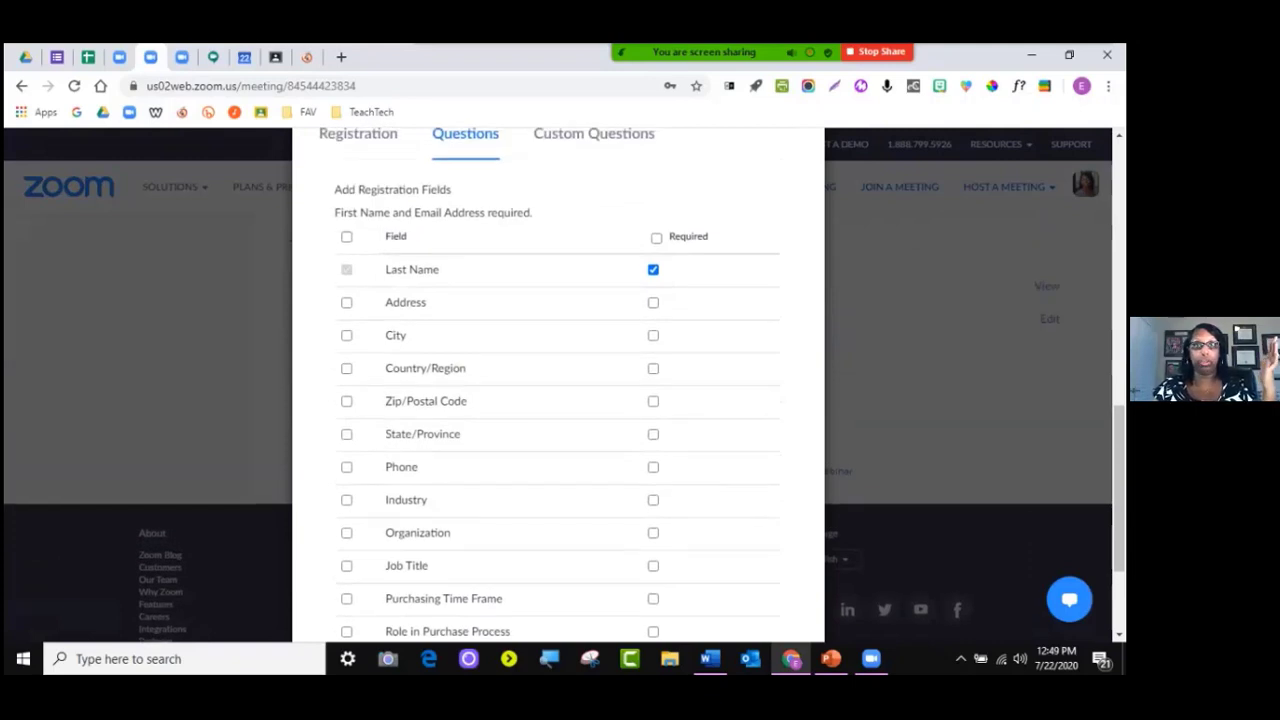
Preview a new custom registration question, then cancel the dialog without saving
left_click(594, 133)
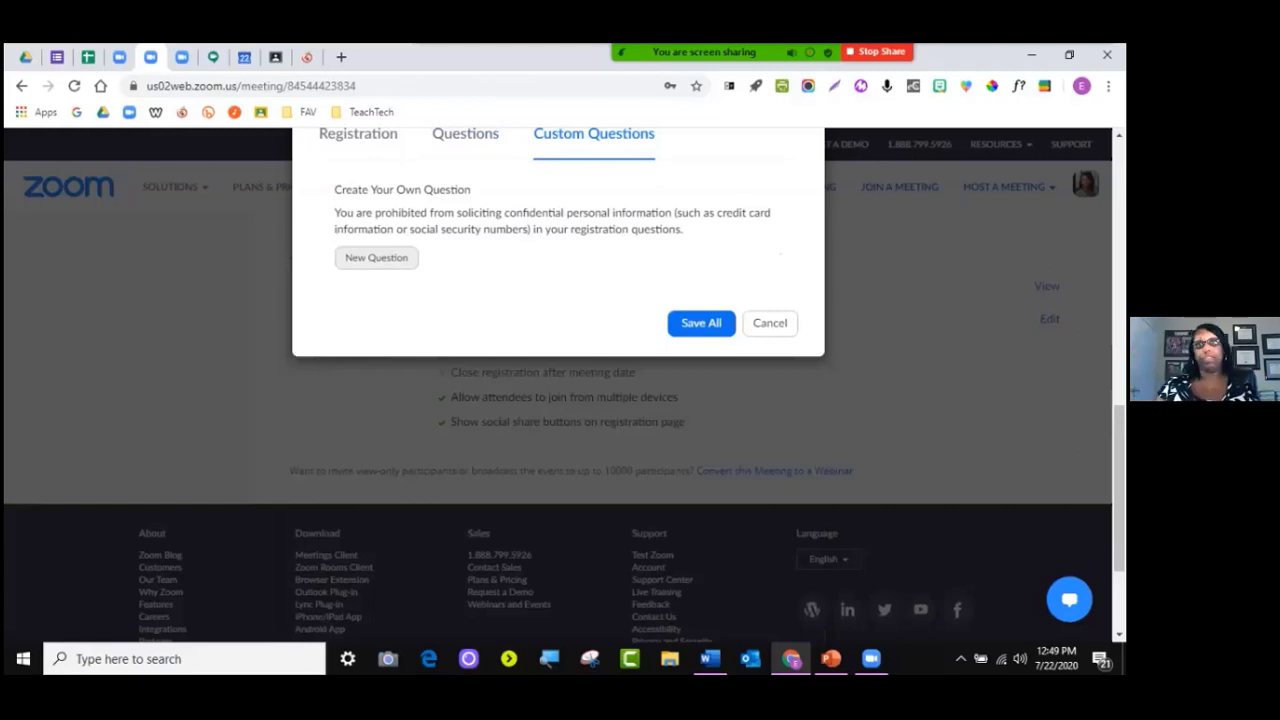
left_click(376, 258)
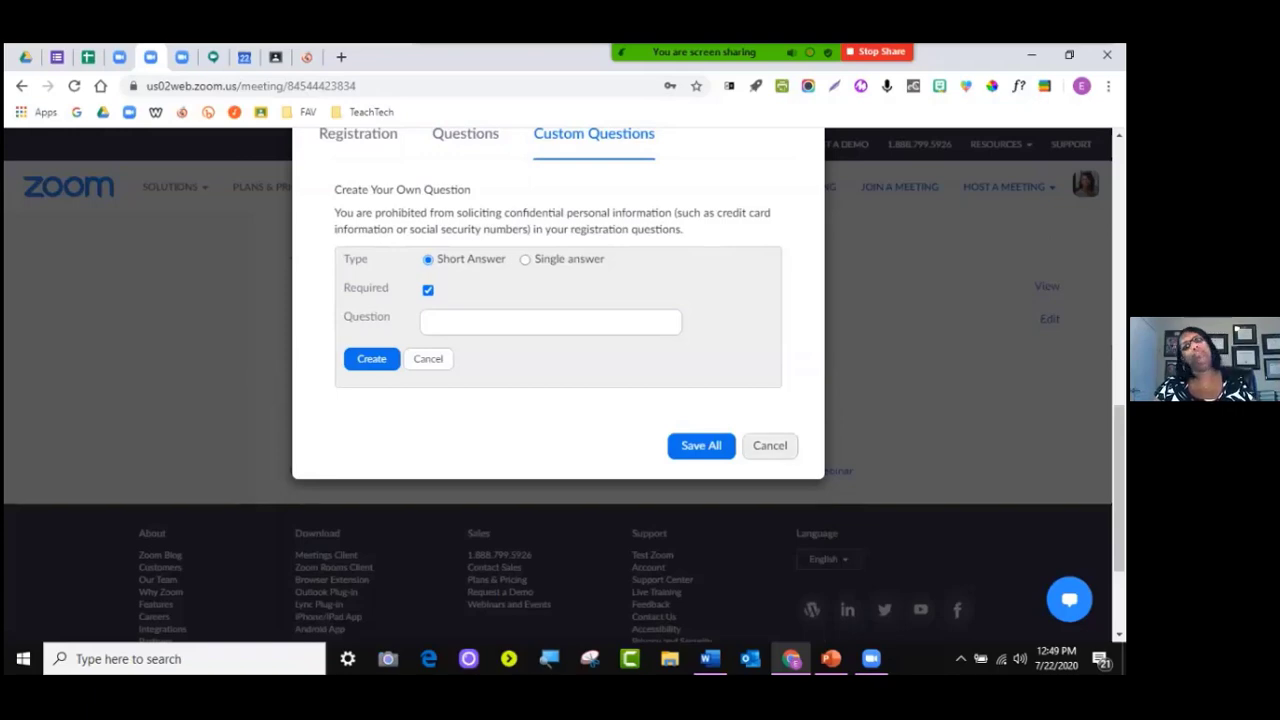
left_click(770, 446)
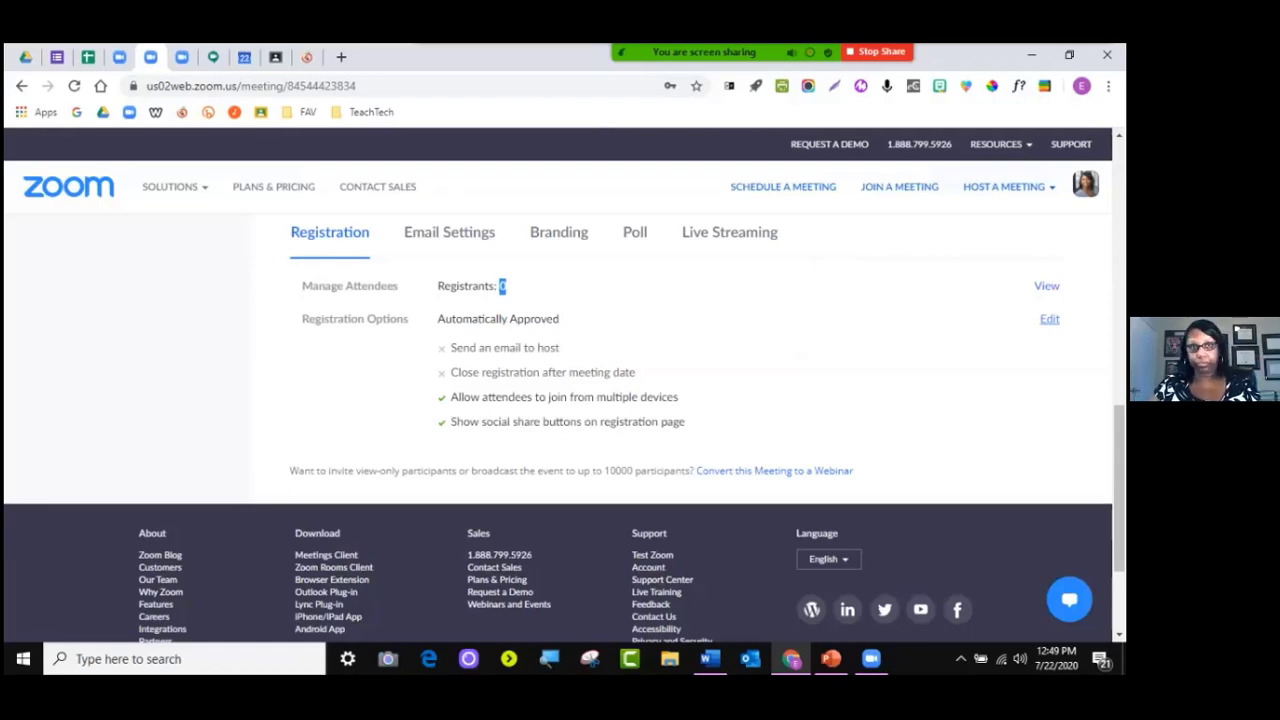
Go to Account Management > Reports to list usage reports like Daily and Active Hosts
scroll(560, 430, "up", 10)
scroll(560, 430, "down", 4)
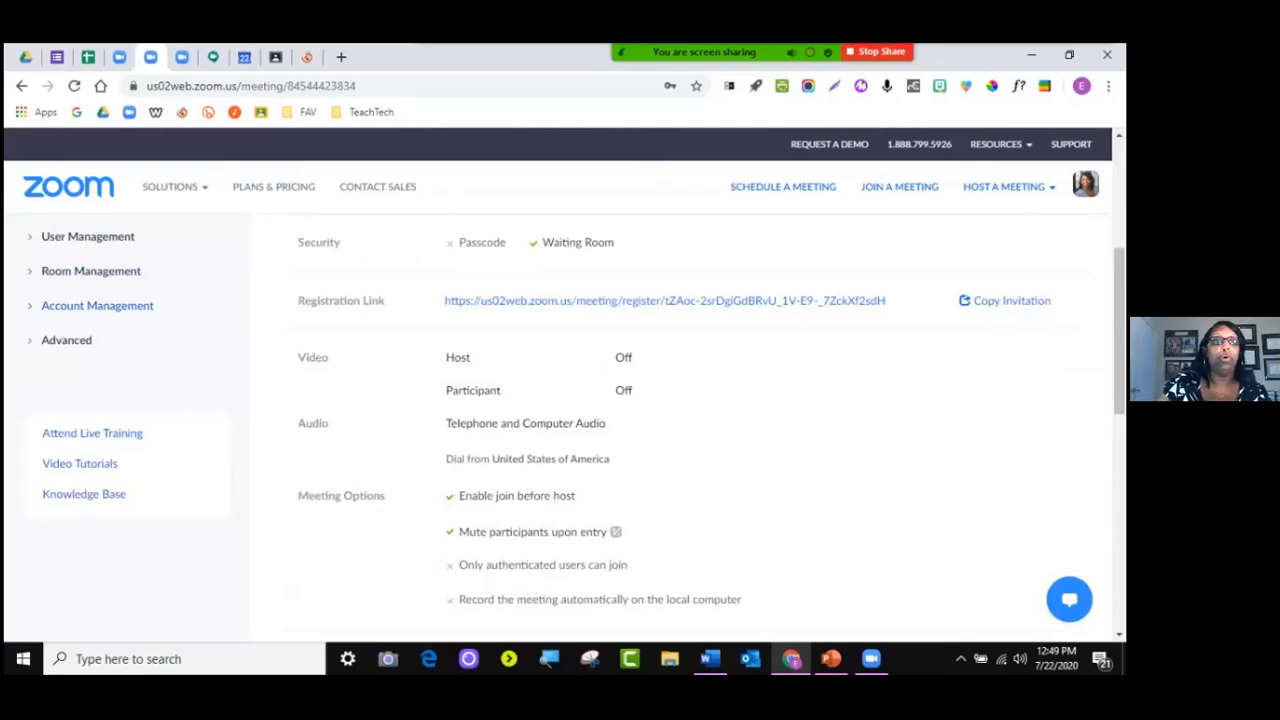
scroll(90, 320, "up", 4)
scroll(90, 320, "down", 2)
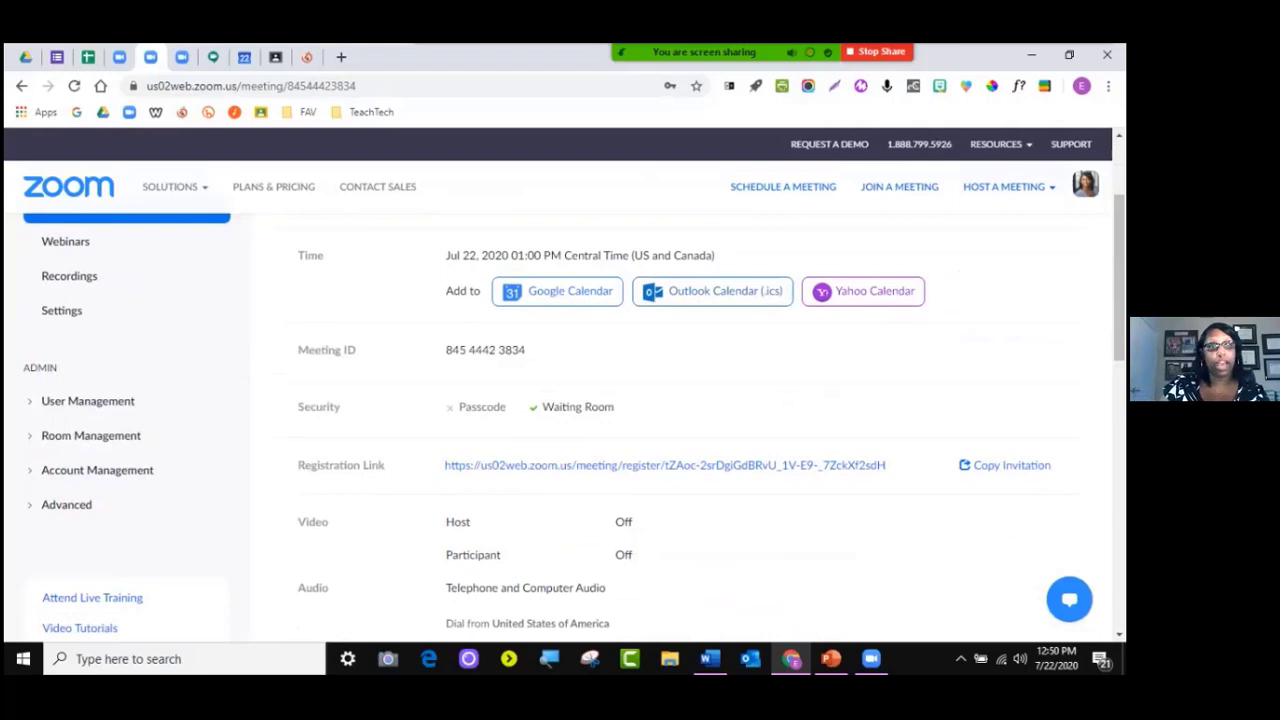
left_click(97, 470)
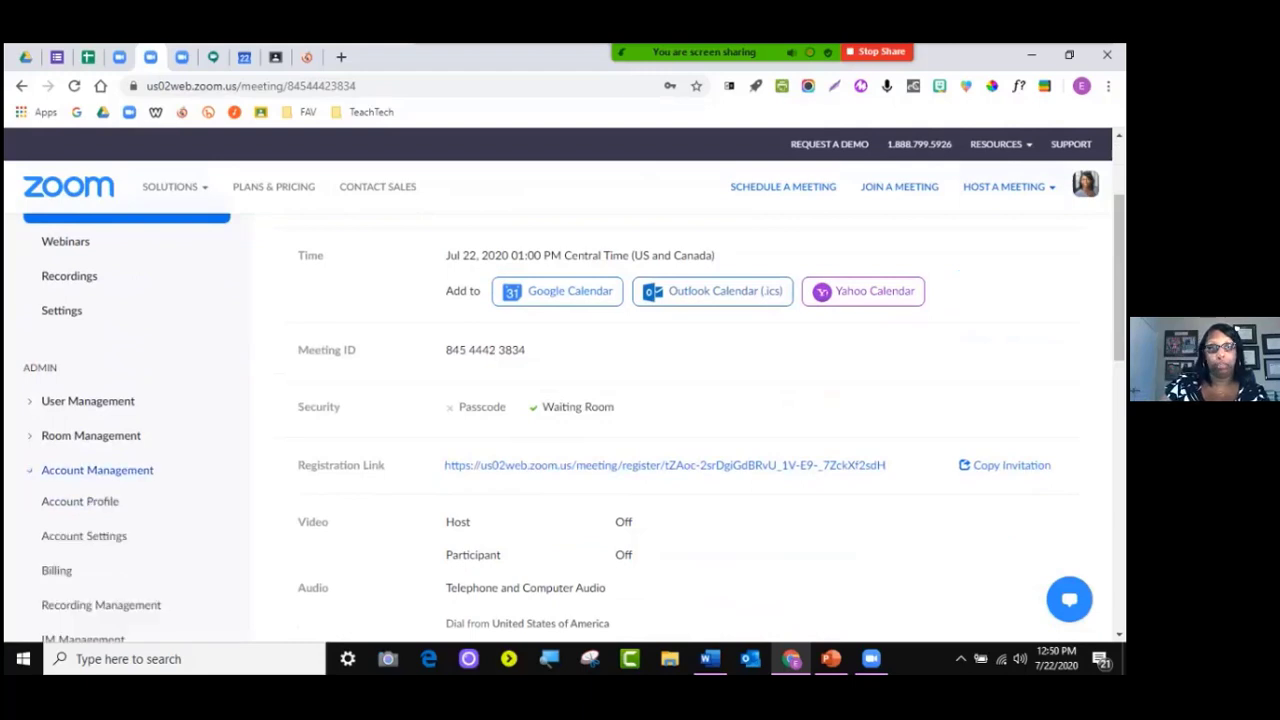
scroll(90, 370, "up", 2)
scroll(90, 370, "down", 4)
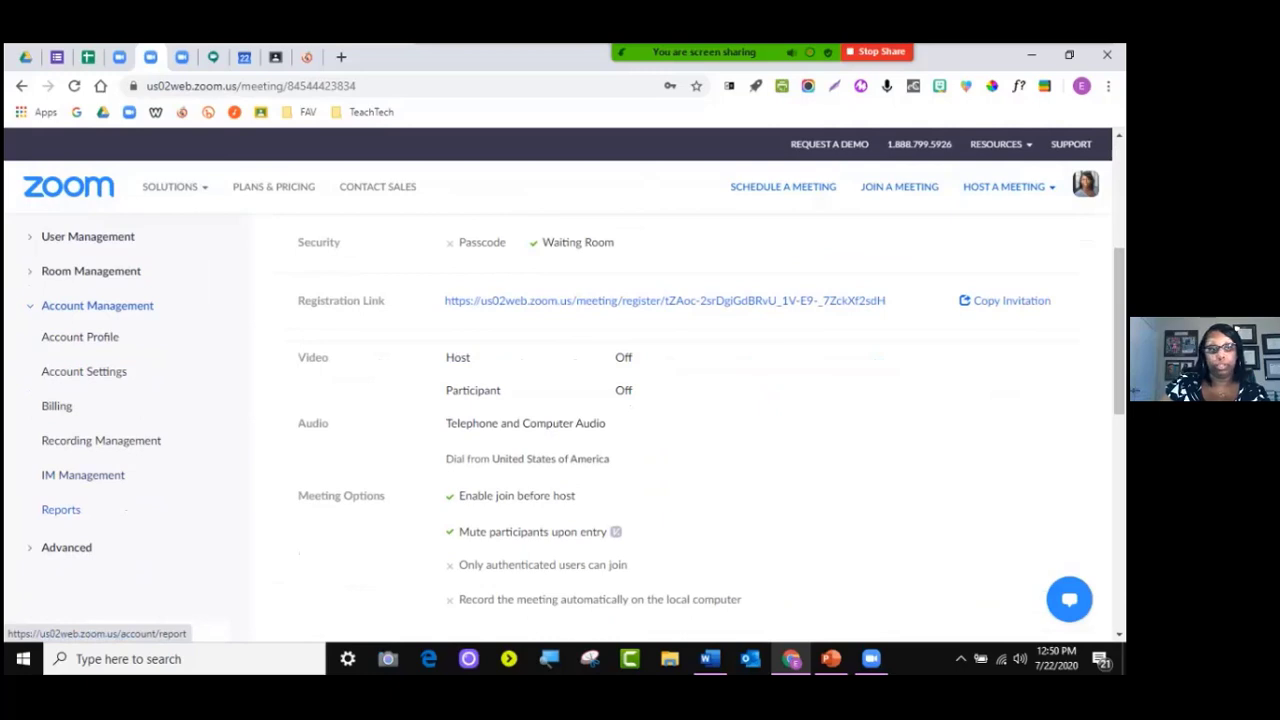
left_click(61, 509)
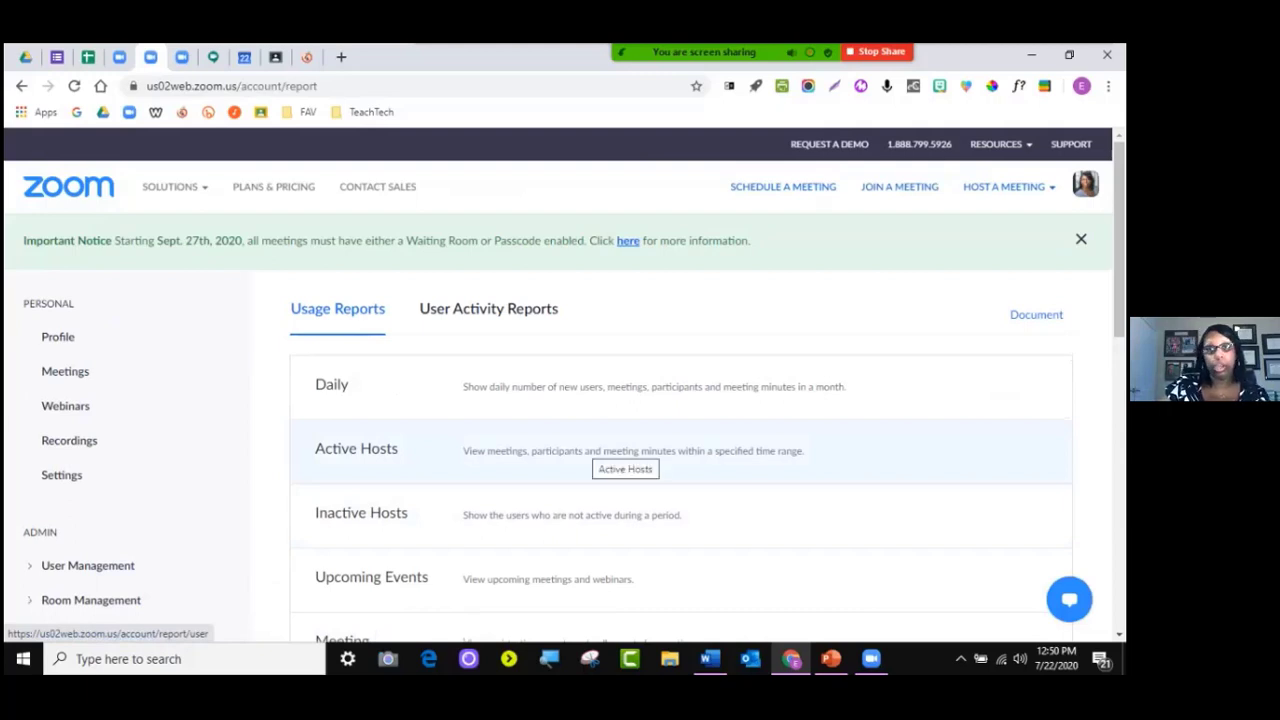
Open the Meeting usage report, listing meetings for registration reports from 07/21/2020 to 07/22/2020
scroll(680, 455, "down", 3)
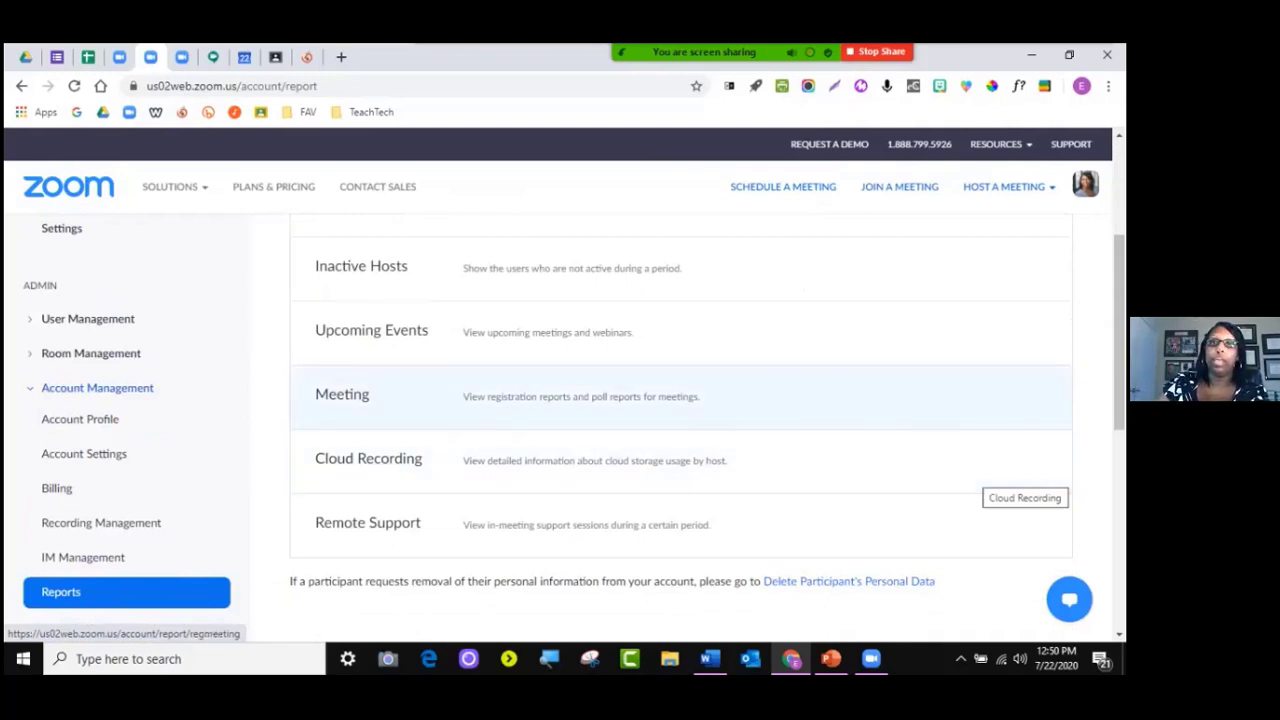
scroll(680, 415, "up", 1)
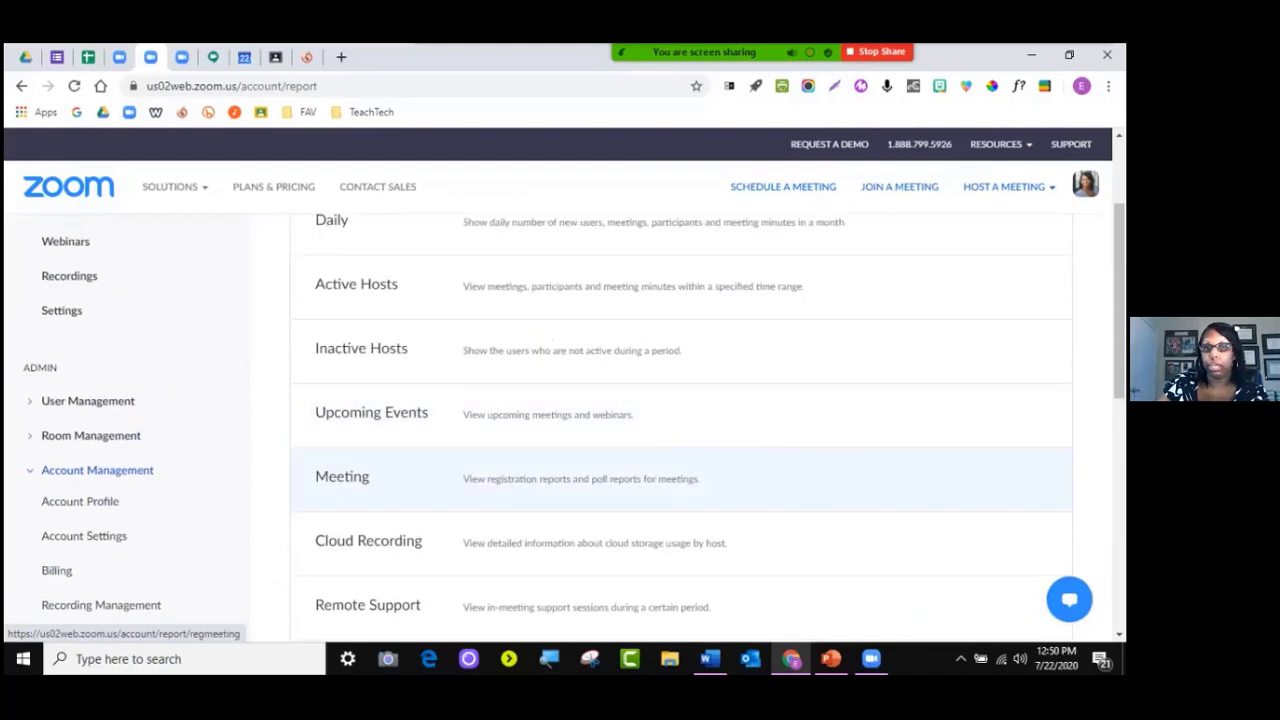
left_click(342, 477)
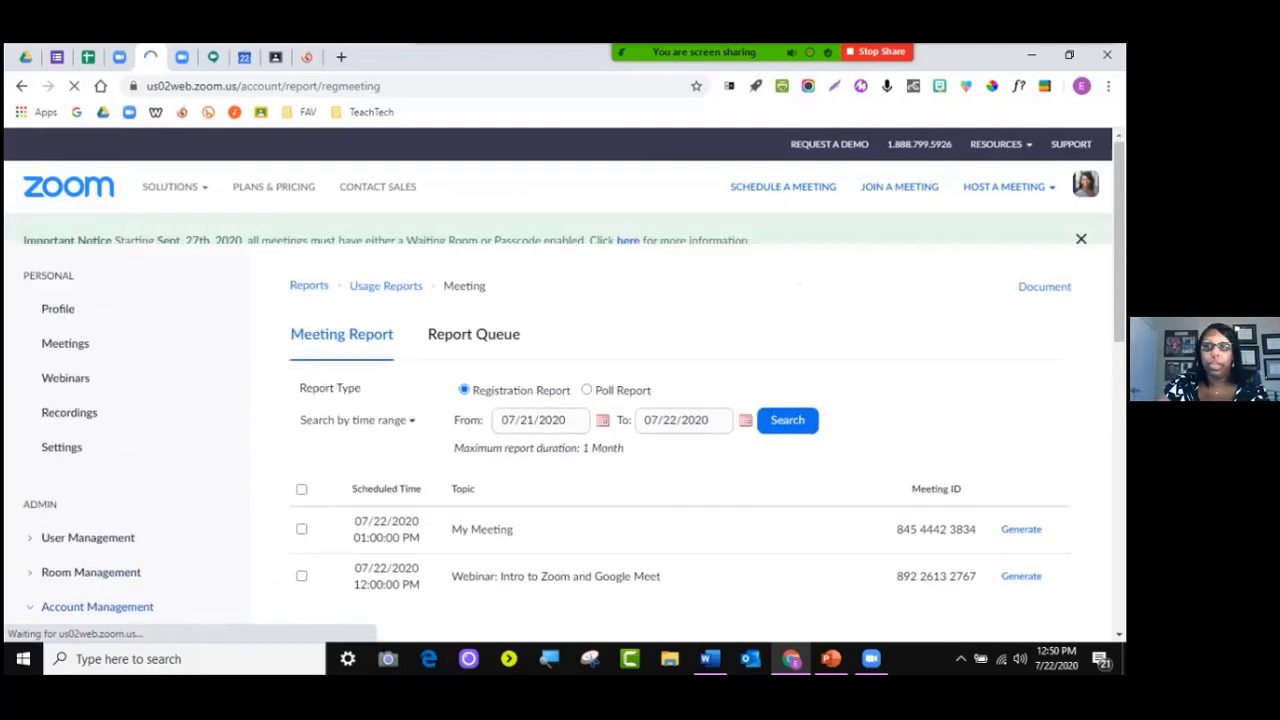
Generate an All Registrants report for 'Webinar: Intro to Zoom and Google Meet'
scroll(558, 433, "down", 1)
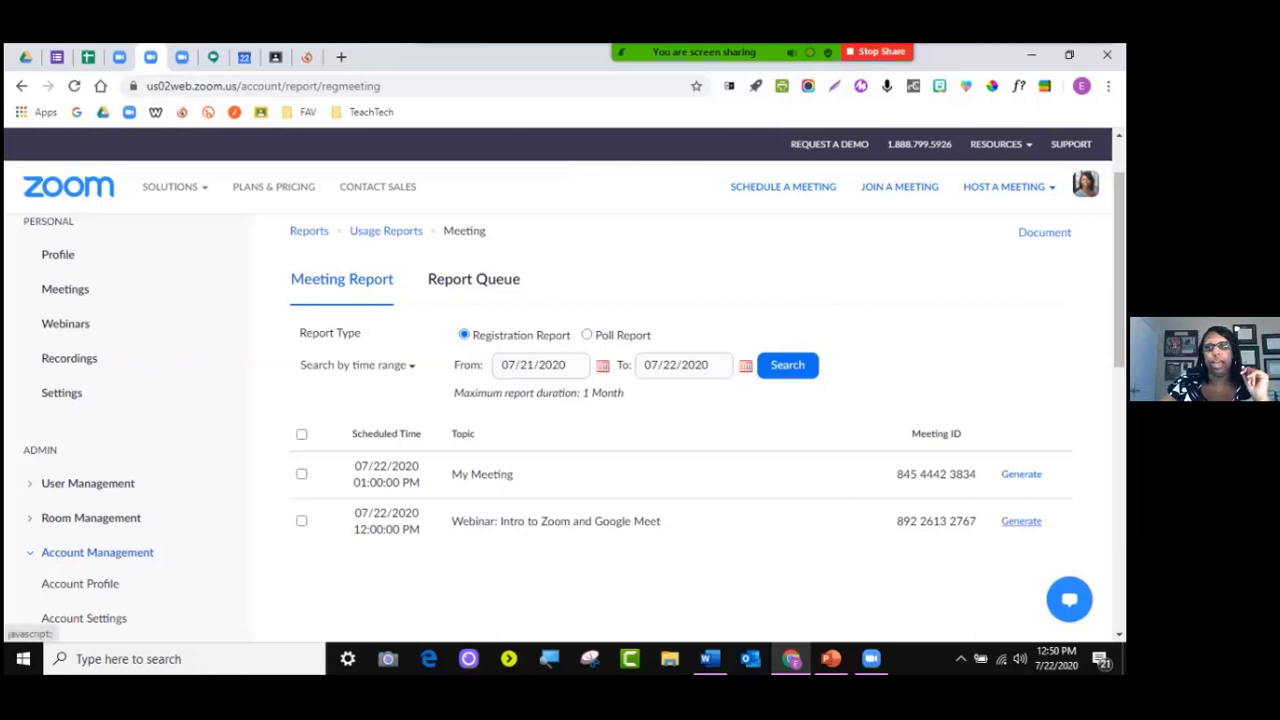
left_click(1021, 521)
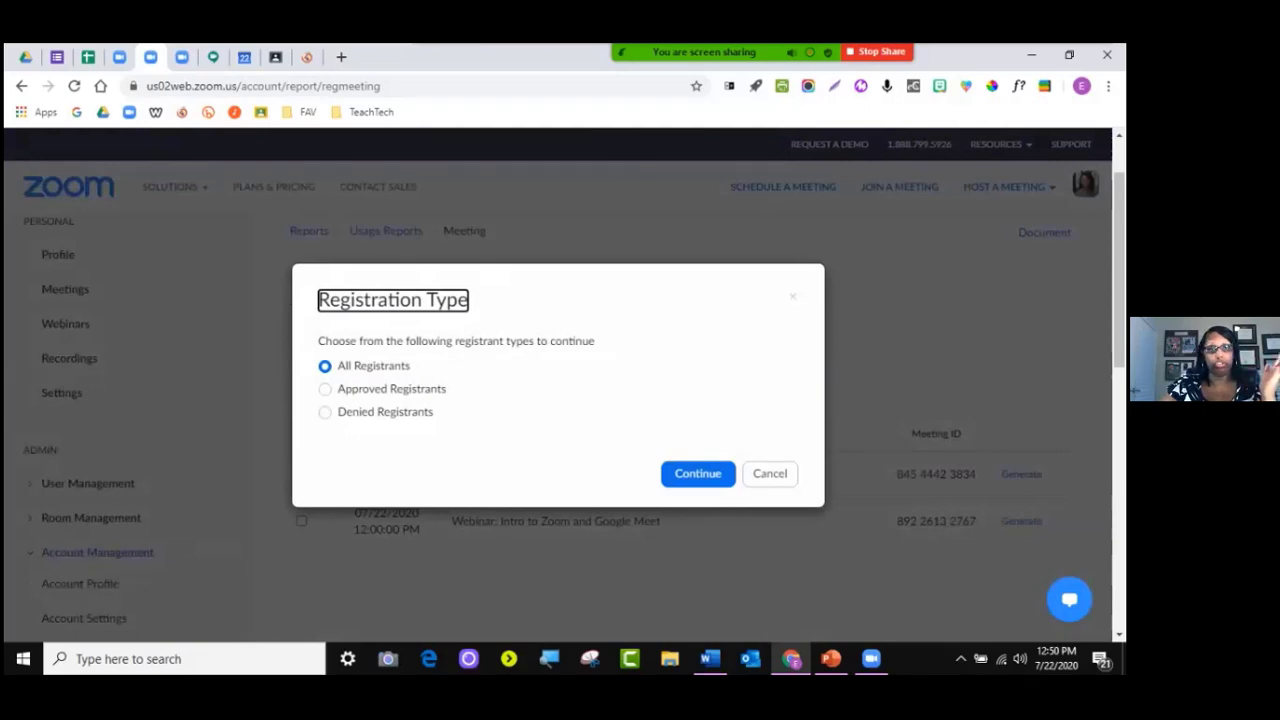
left_click(697, 473)
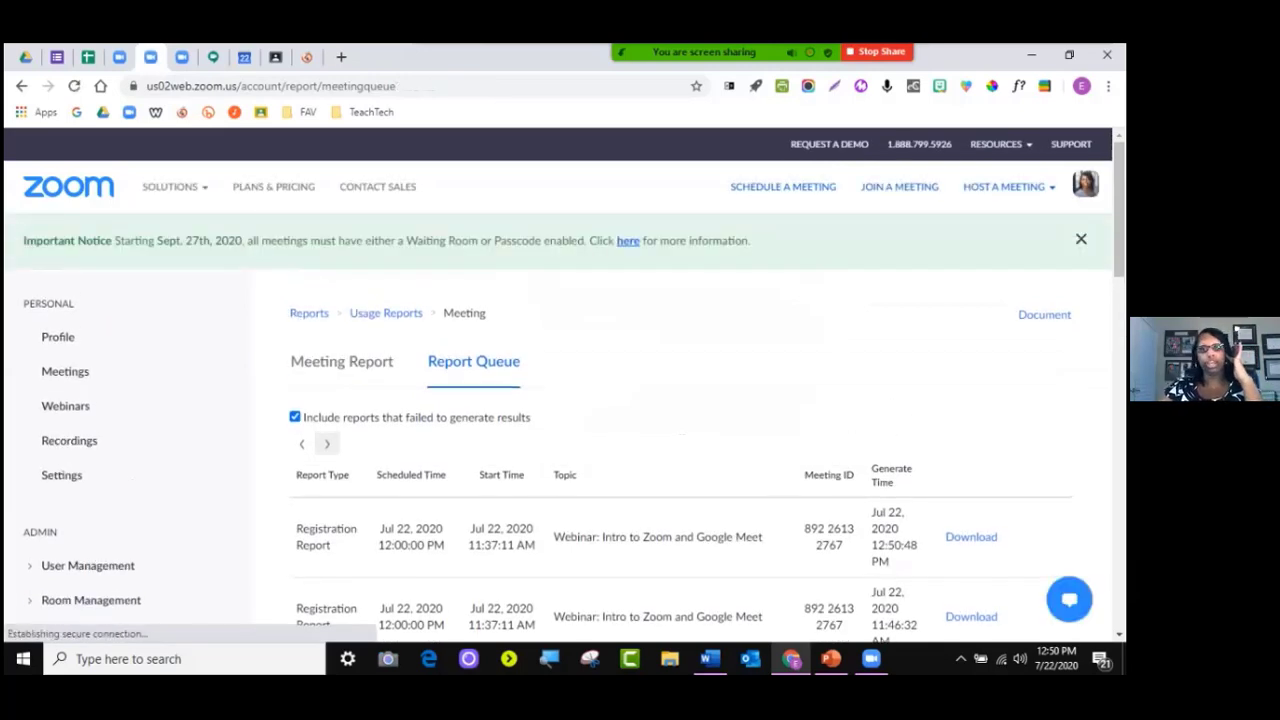
Find the new registration report in the Report Queue, then return to Usage Reports
scroll(680, 430, "down", 2)
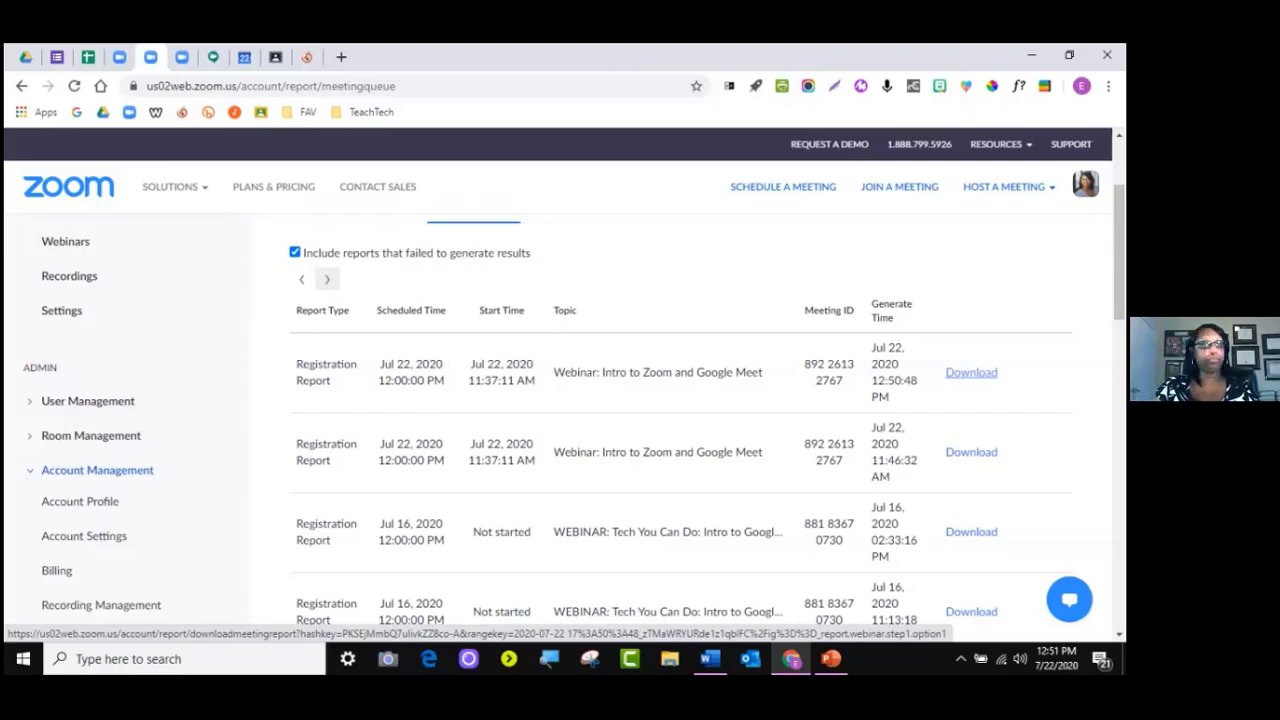
scroll(126, 591, "down", 1)
left_click(100, 591)
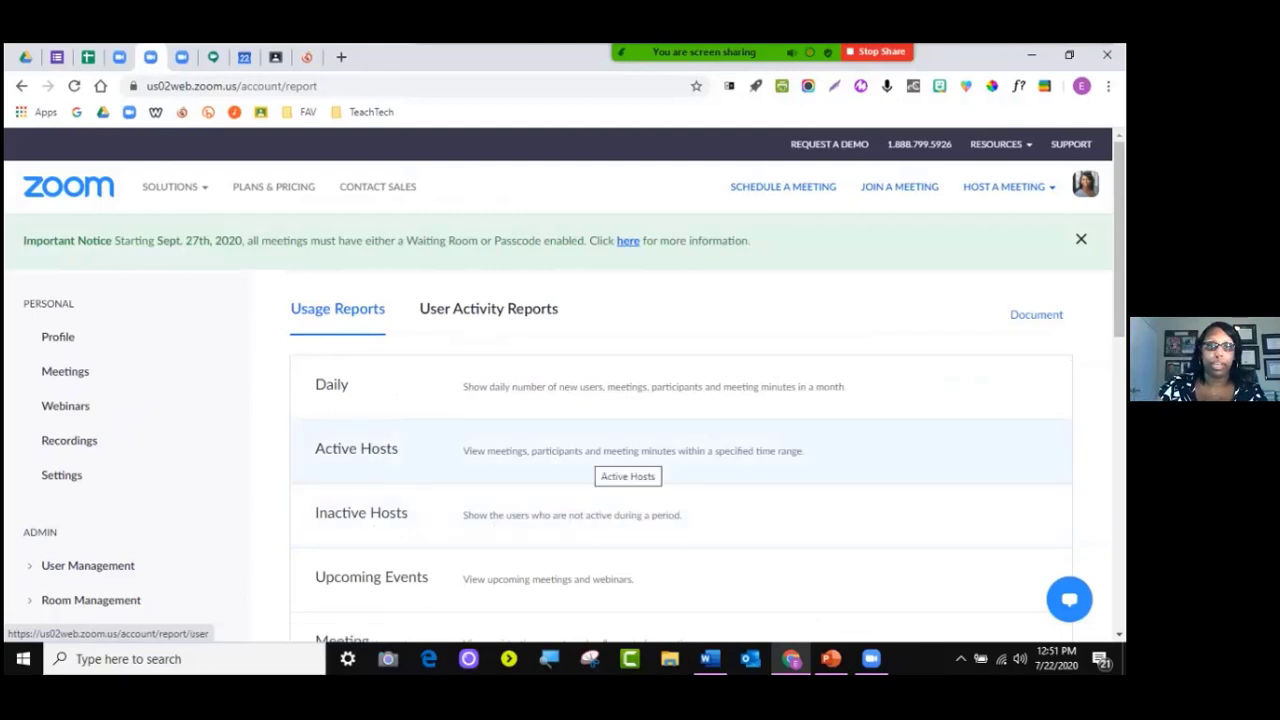
Open the Active Hosts usage report
left_click(628, 455)
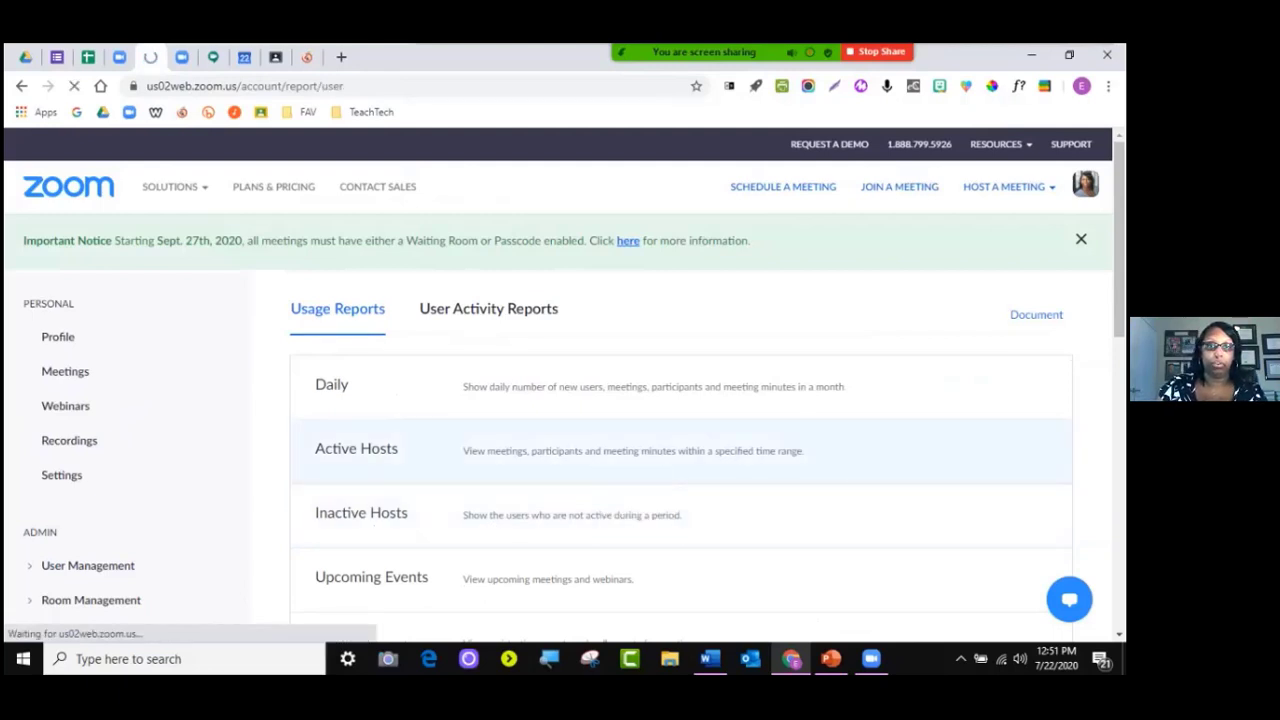
scroll(628, 455, "down", 3)
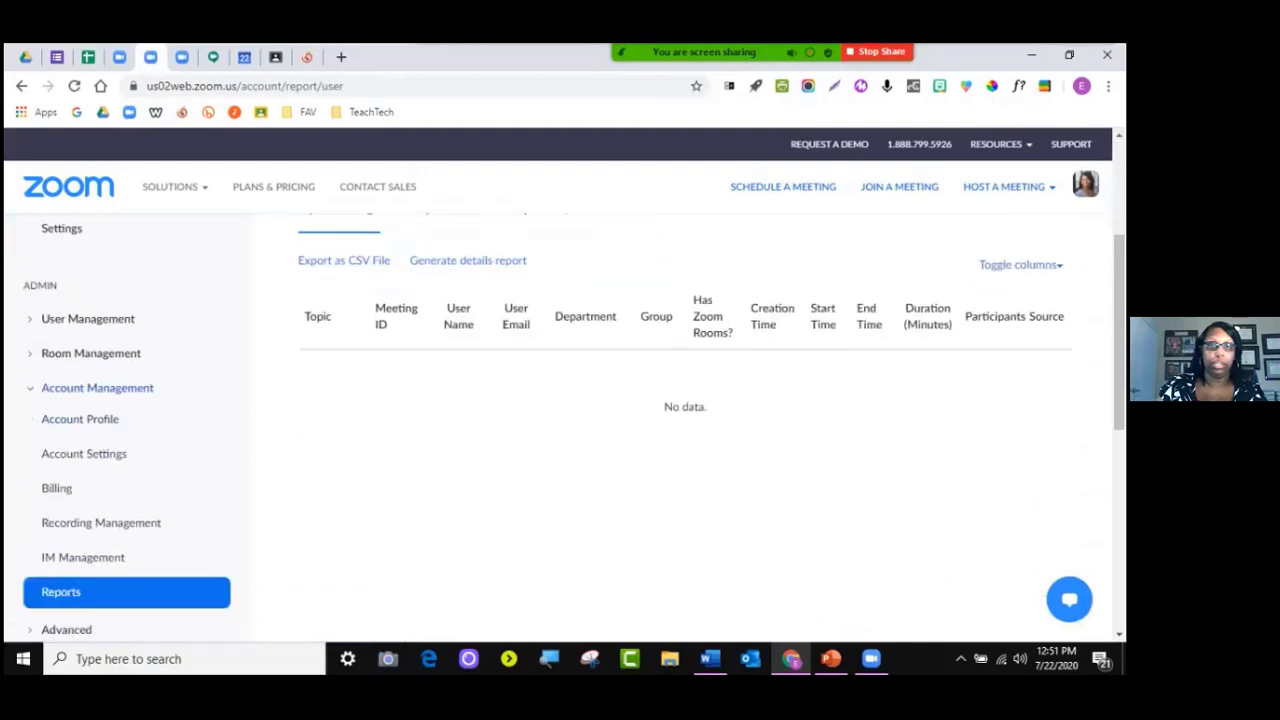
scroll(628, 455, "up", 2)
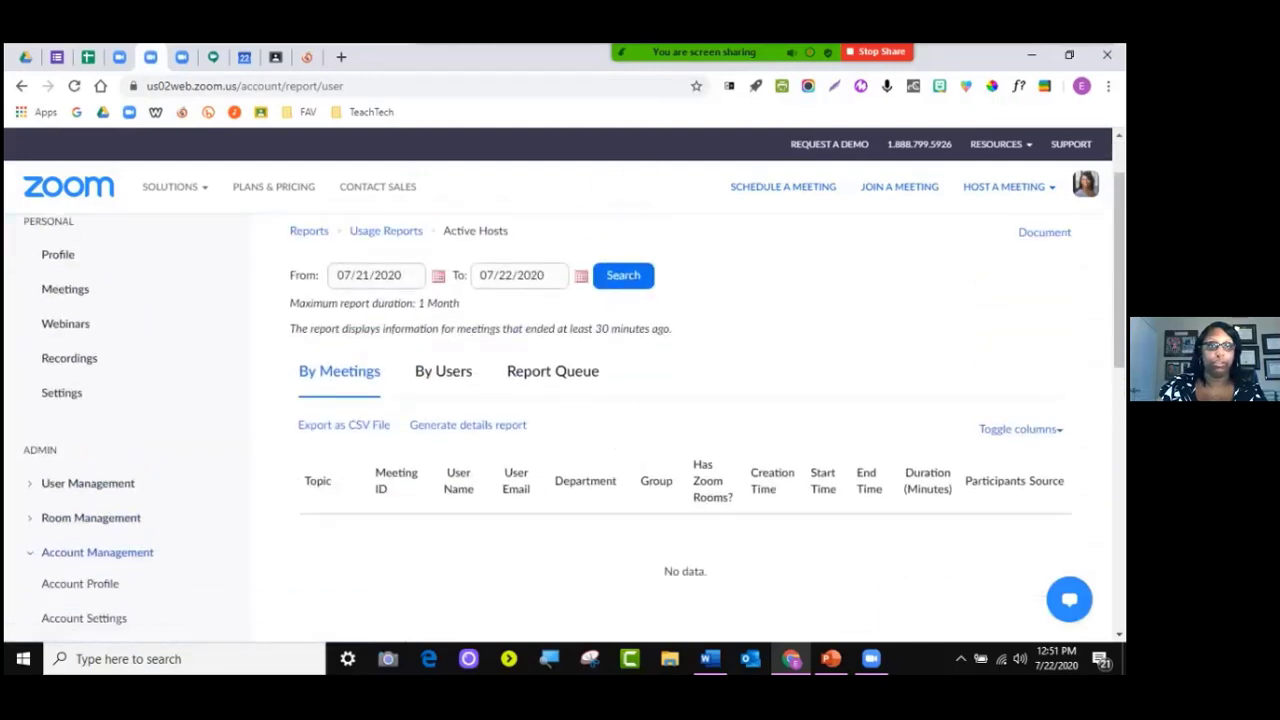
left_click(309, 231)
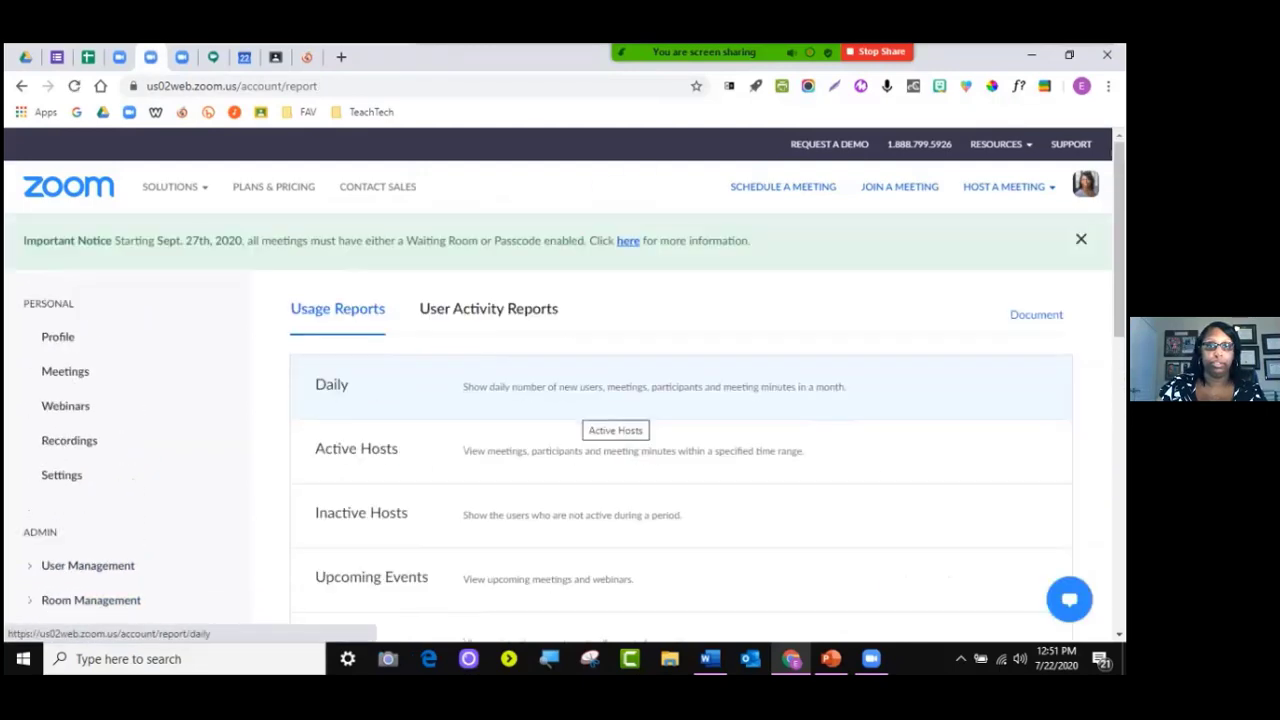
scroll(590, 495, "down", 1)
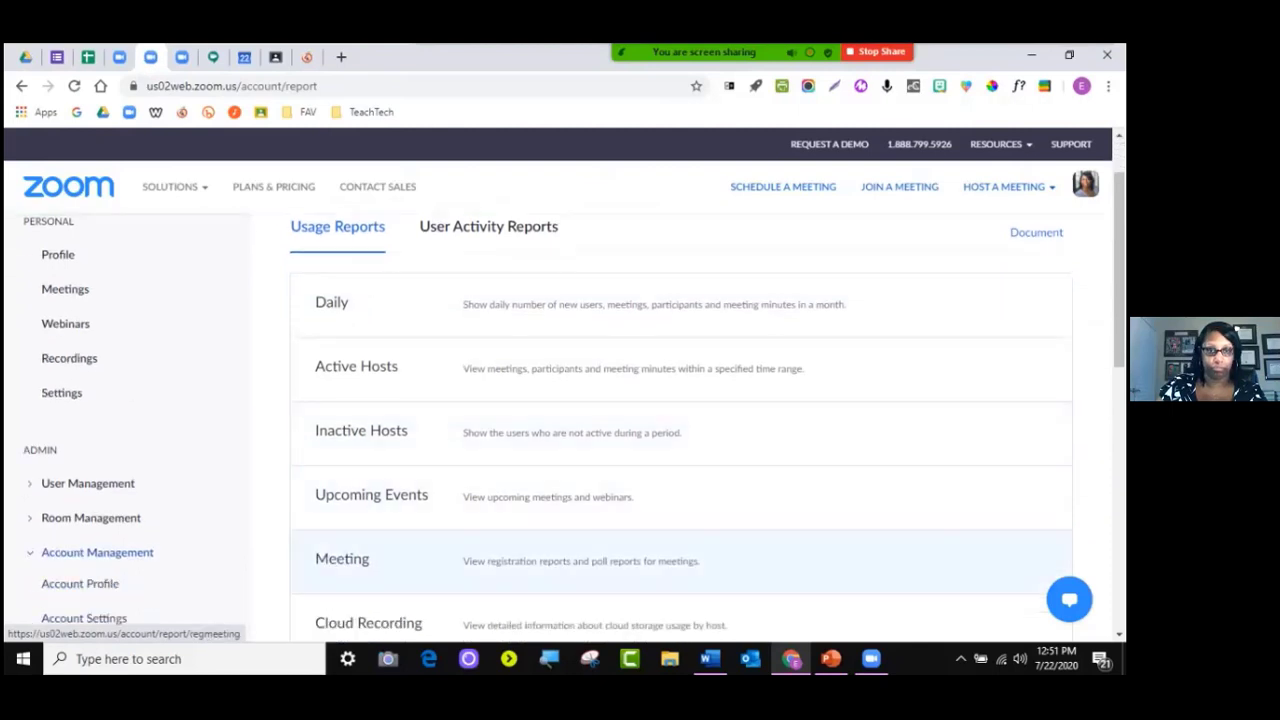
scroll(680, 478, "down", 2)
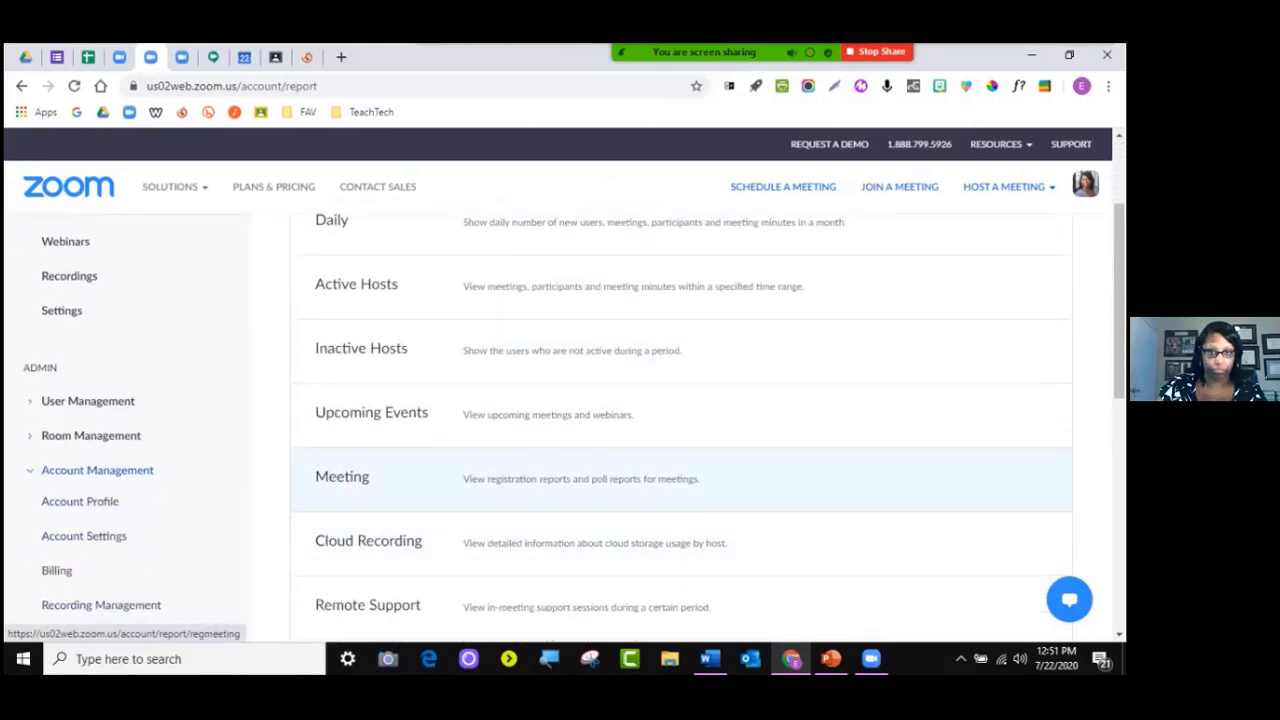
scroll(600, 430, "down", 1)
scroll(600, 430, "up", 3)
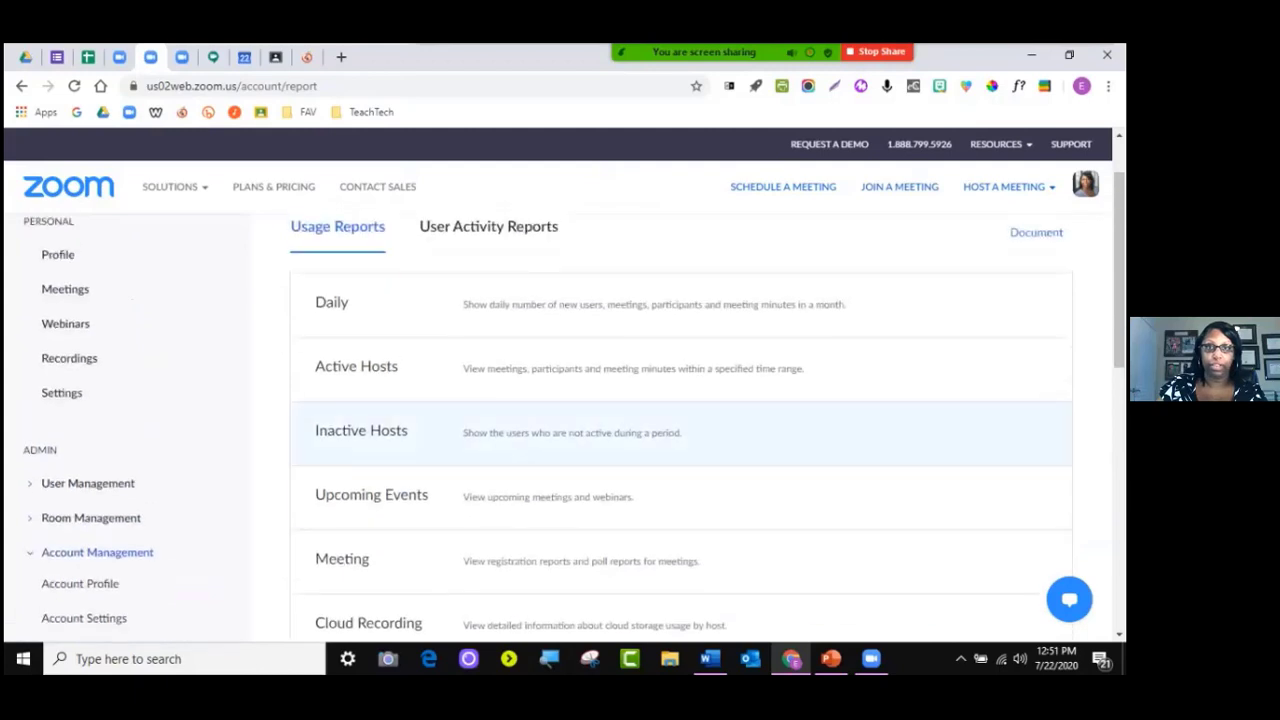
left_click(356, 366)
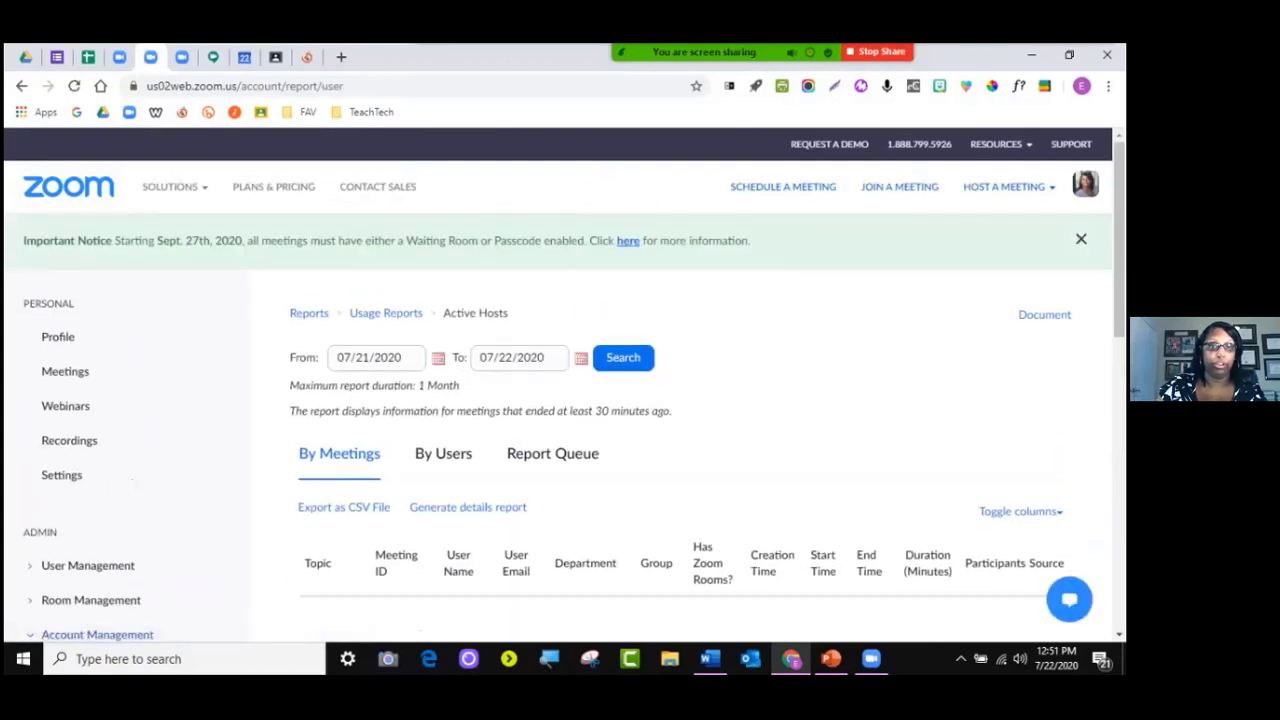
Set the From date to 07/06/2020 and search active-host meetings through 07/22/2020
left_click(438, 358)
left_click(343, 475)
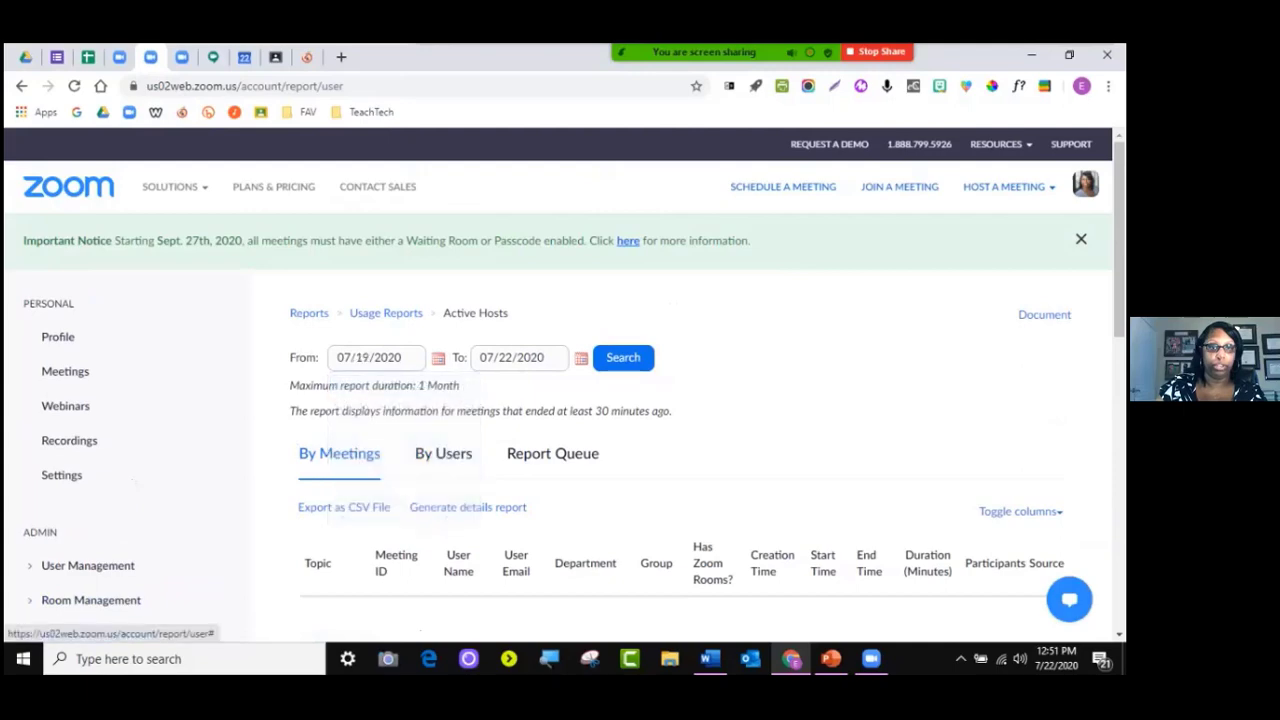
left_click(438, 358)
left_click(366, 442)
left_click(623, 357)
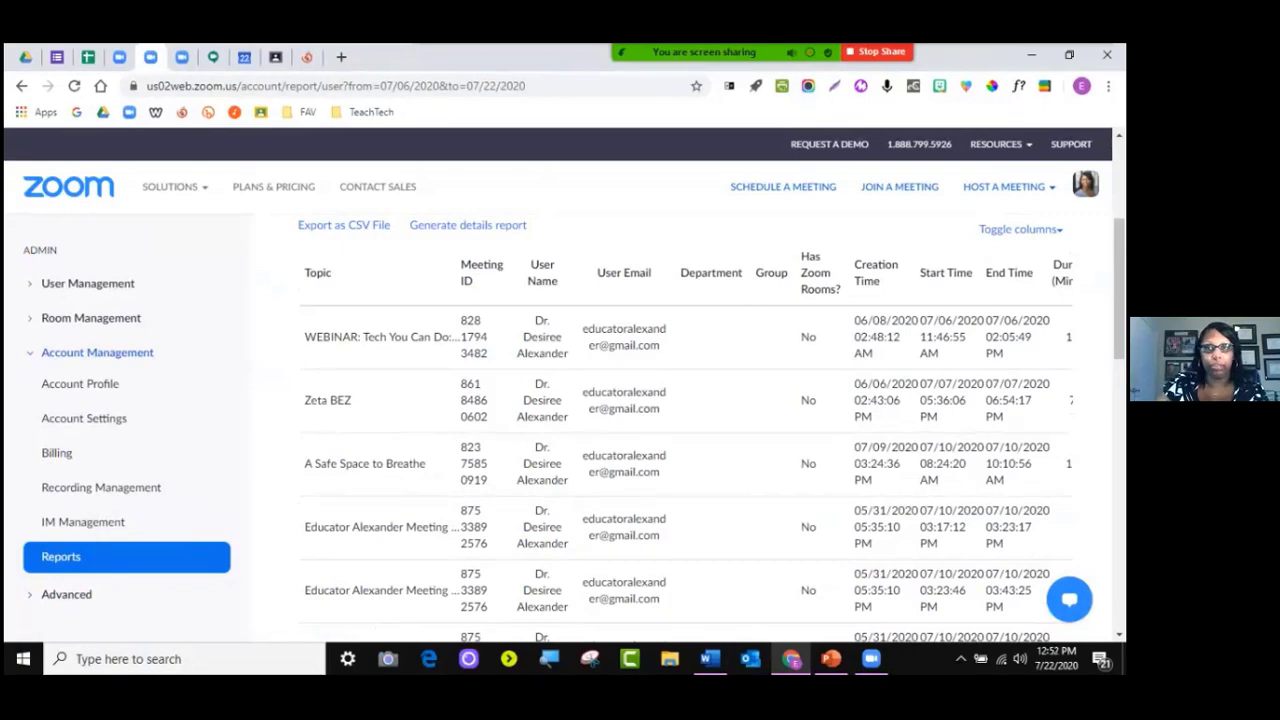
left_click_drag(788, 337, 1058, 338)
left_click(1056, 338)
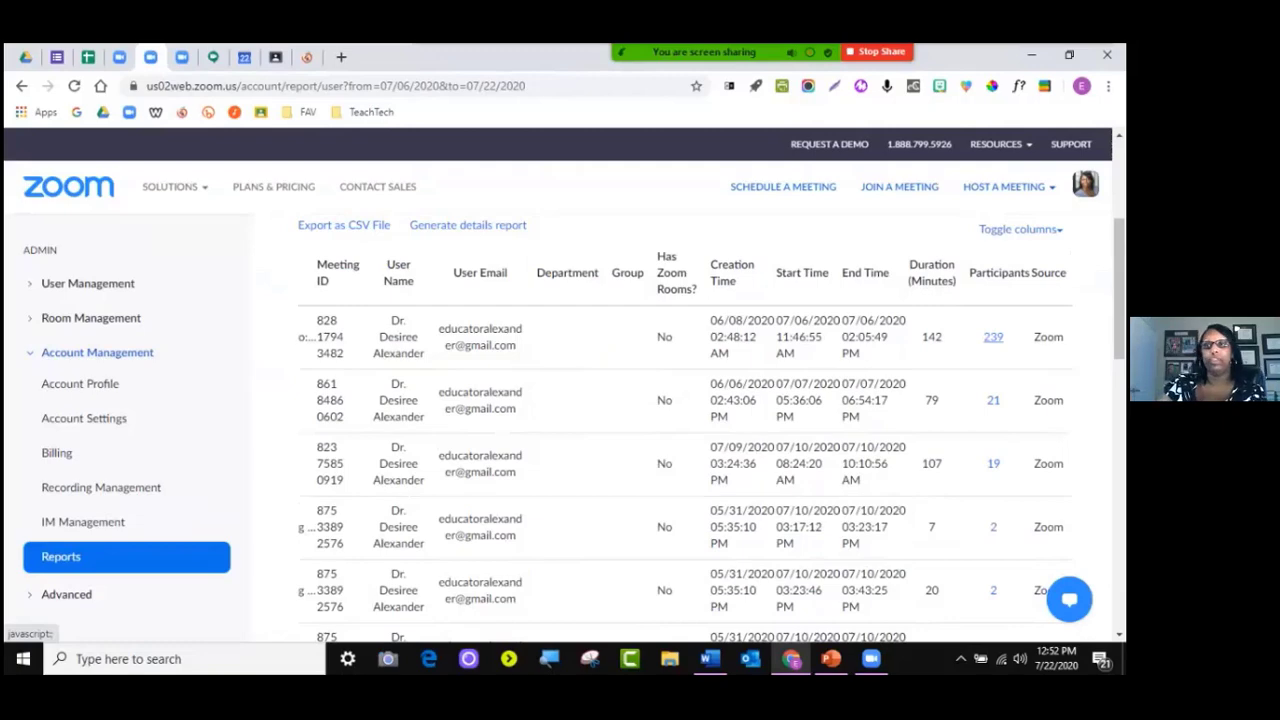
Open the first meeting's 239-participant list and scroll through it
left_click(993, 337)
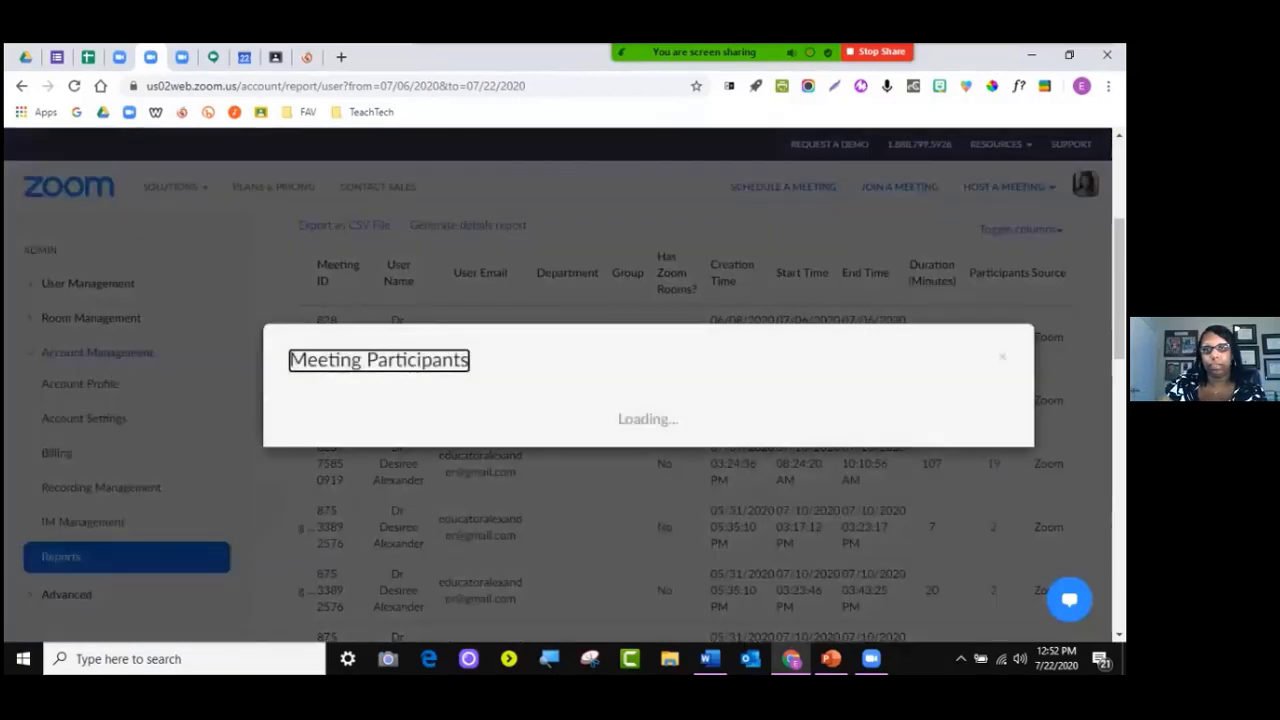
scroll(641, 510, "down", 5)
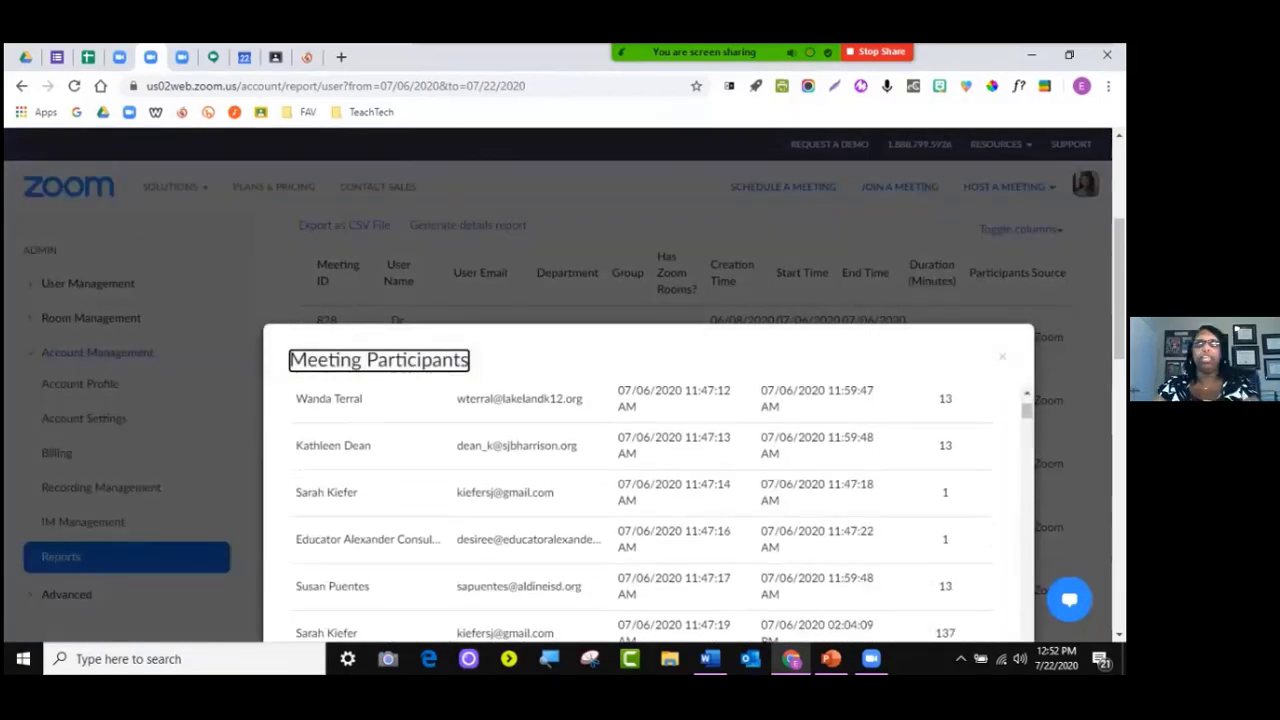
scroll(641, 510, "up", 5)
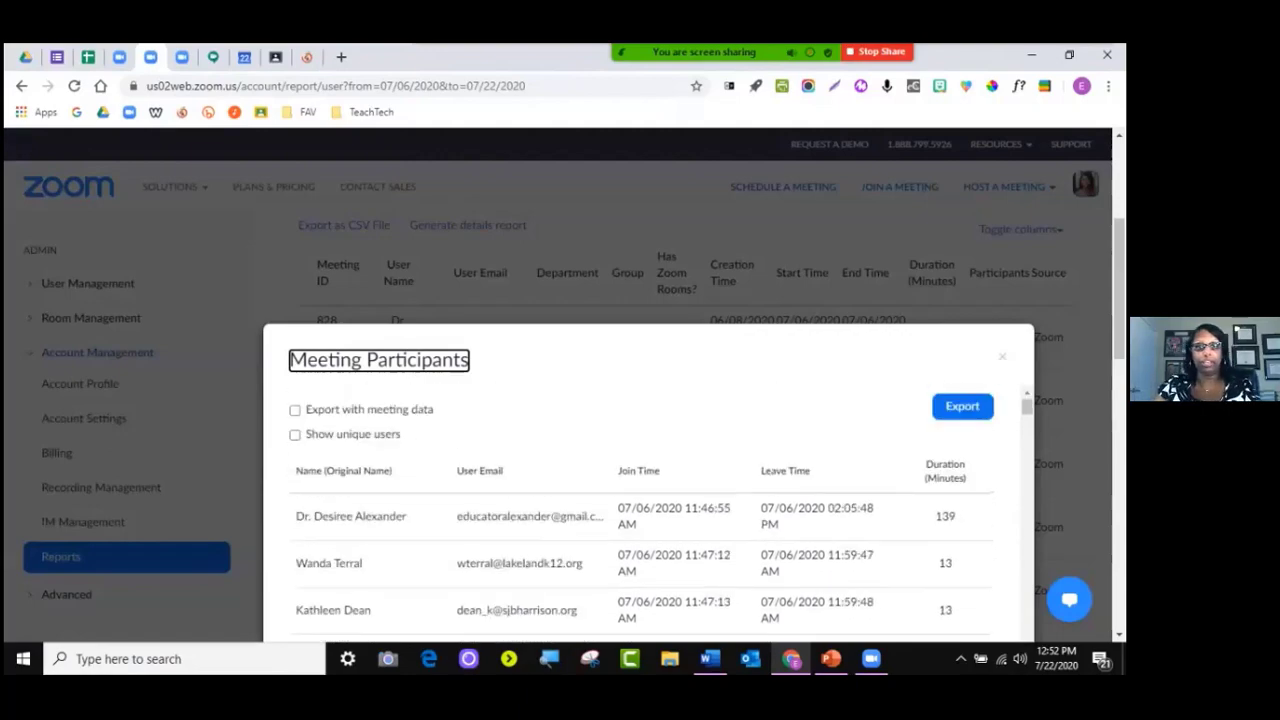
scroll(641, 510, "down", 10)
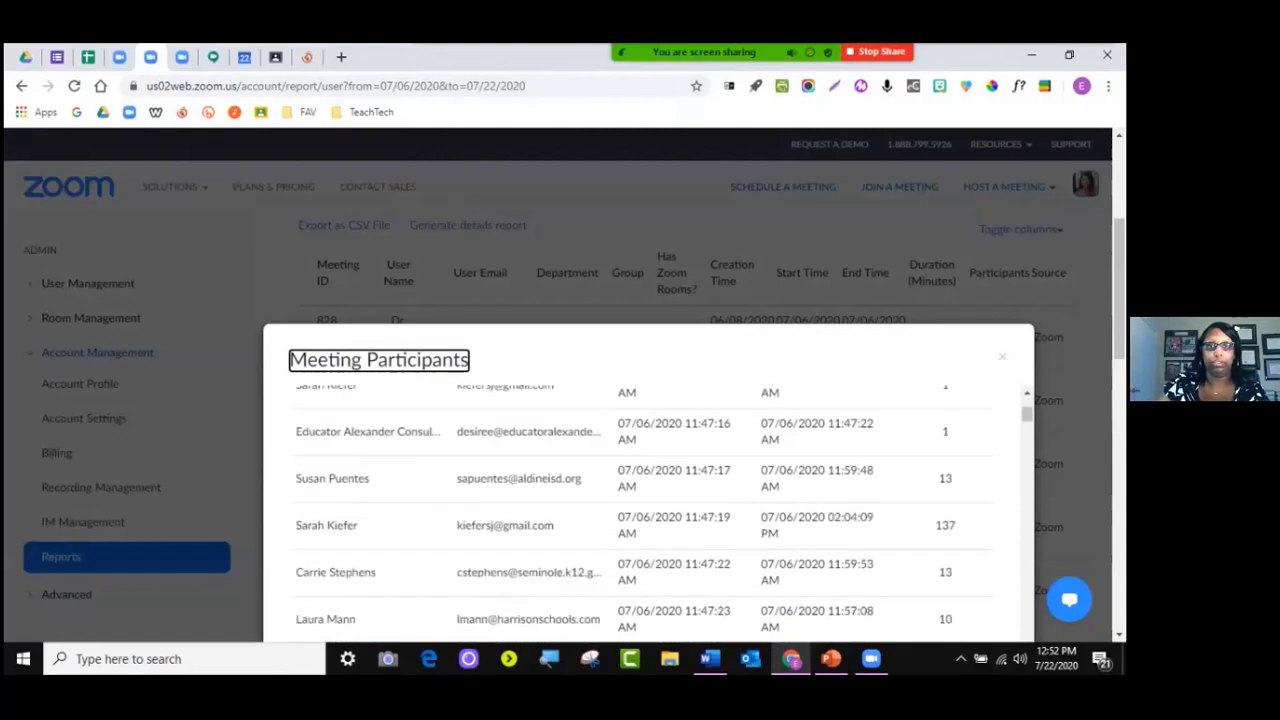
scroll(641, 300, "down", 4)
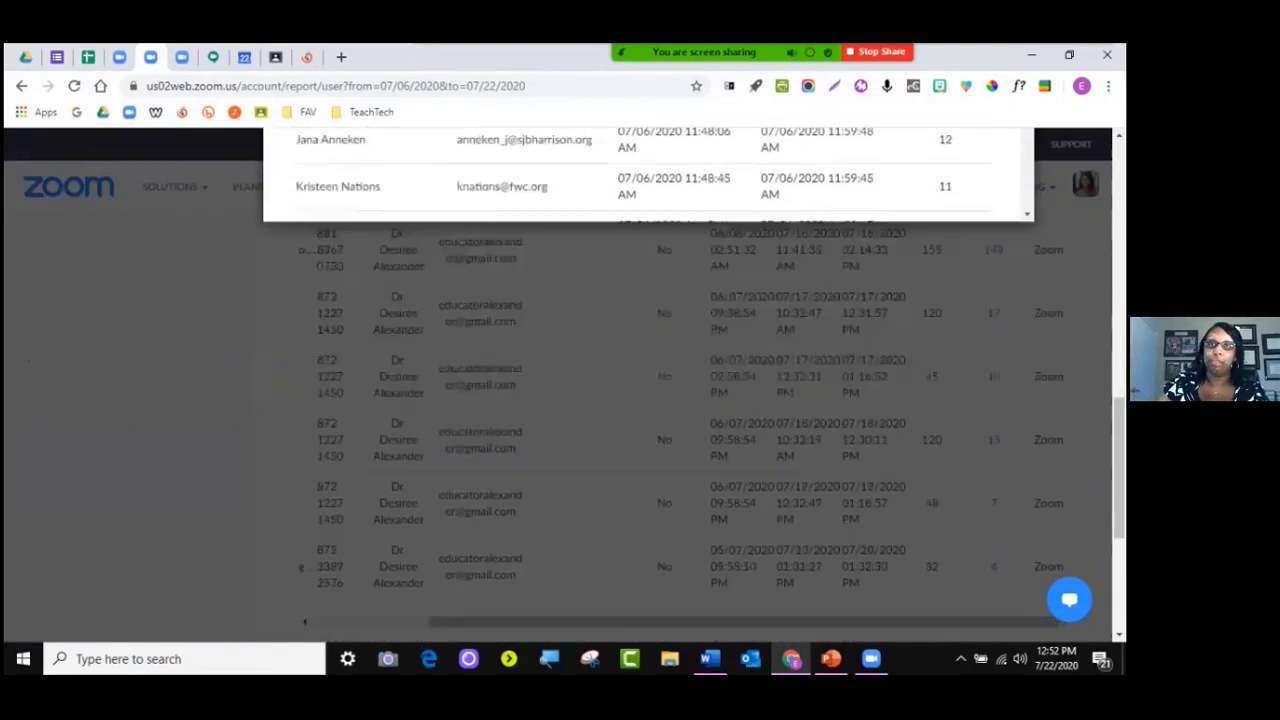
scroll(641, 300, "up", 8)
scroll(641, 400, "down", 4)
scroll(641, 400, "up", 5)
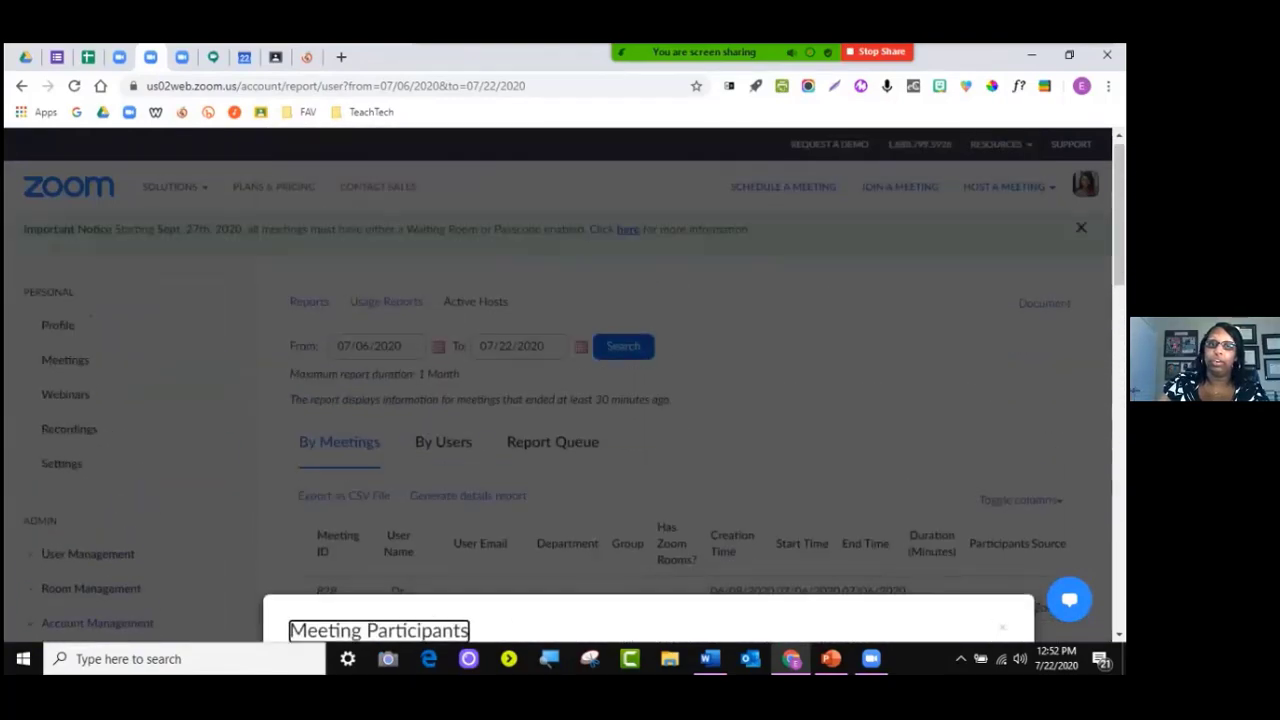
scroll(641, 400, "down", 1)
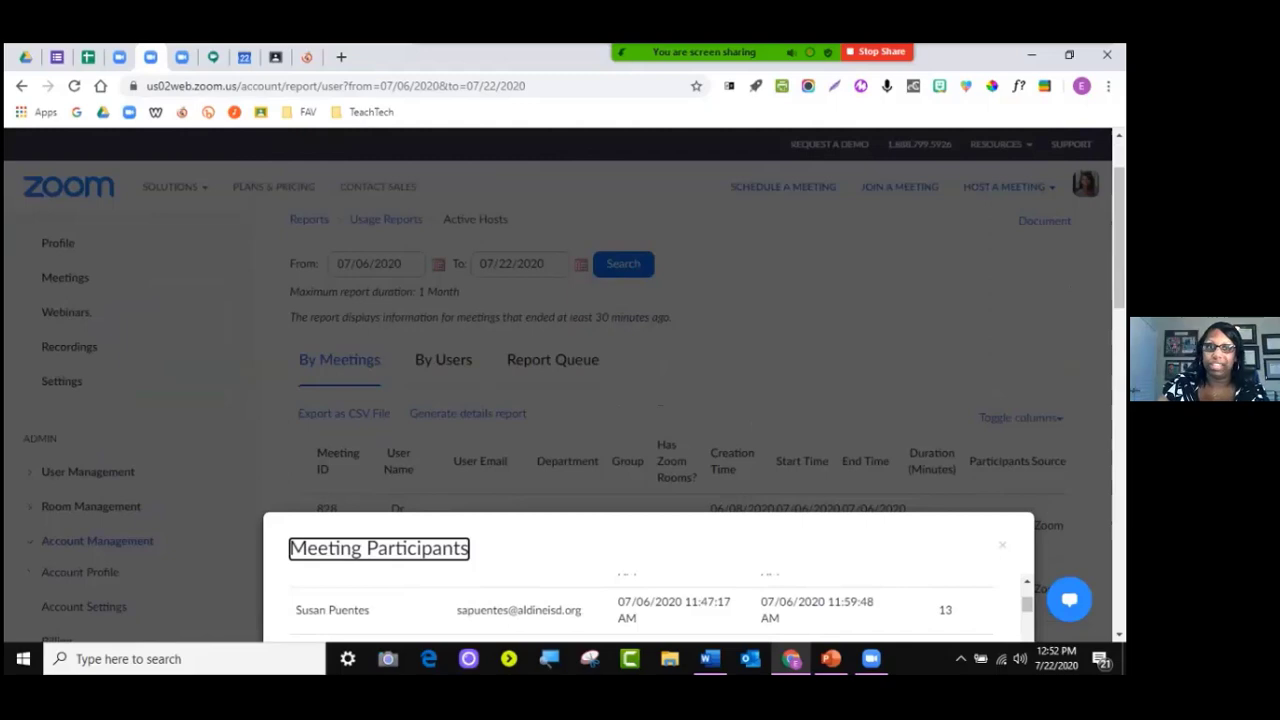
scroll(641, 400, "down", 1)
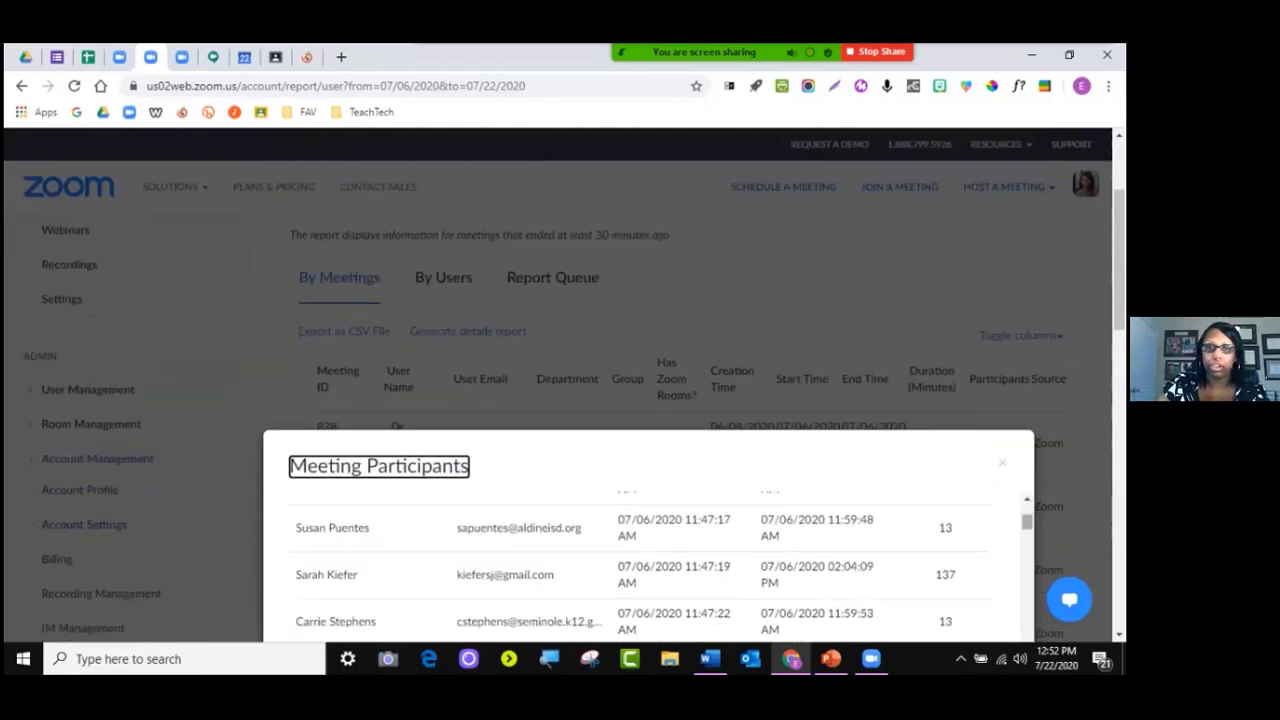
scroll(641, 560, "up", 3)
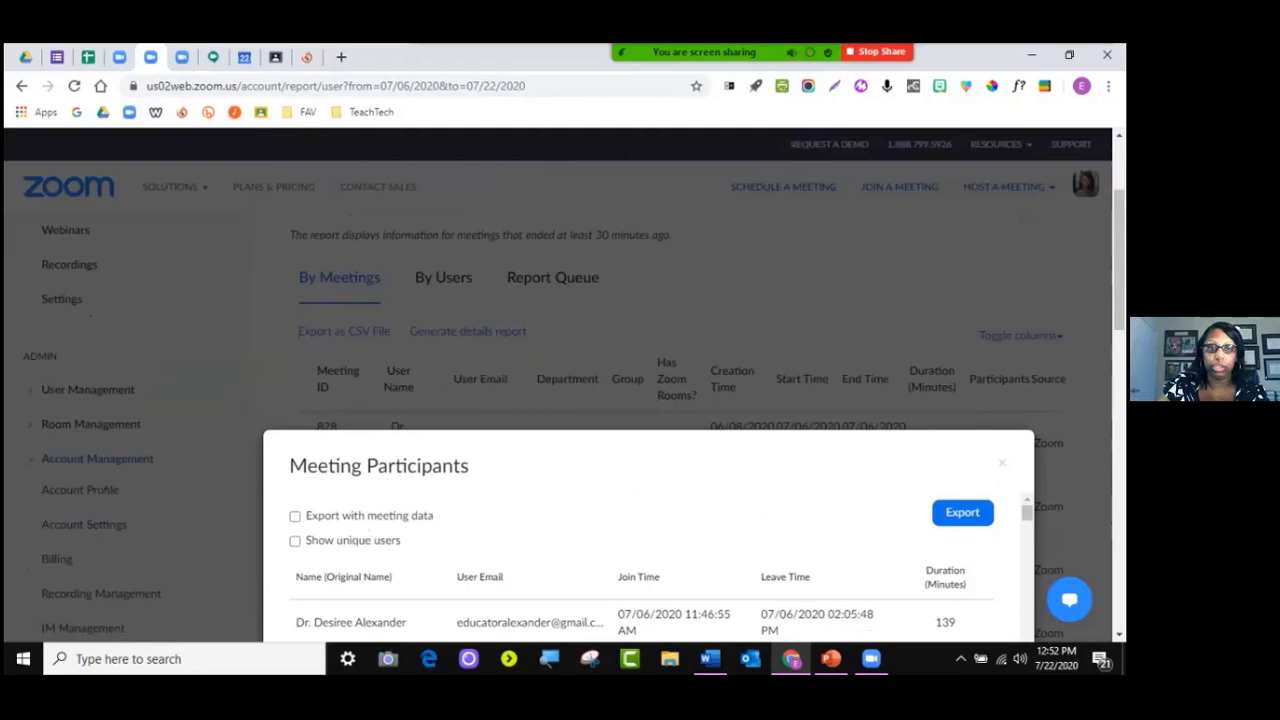
Check Show unique users to list each participant once, then close the dialog
left_click(295, 541)
scroll(575, 400, "up", 2)
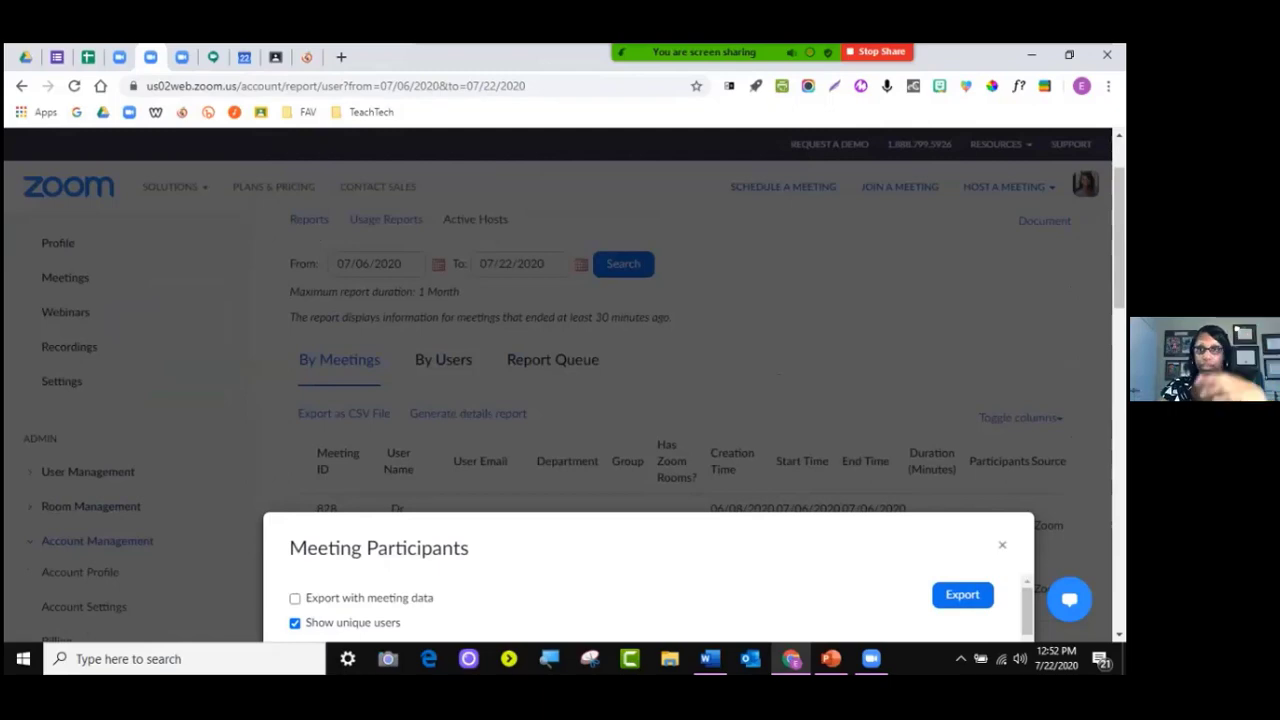
left_click(1002, 544)
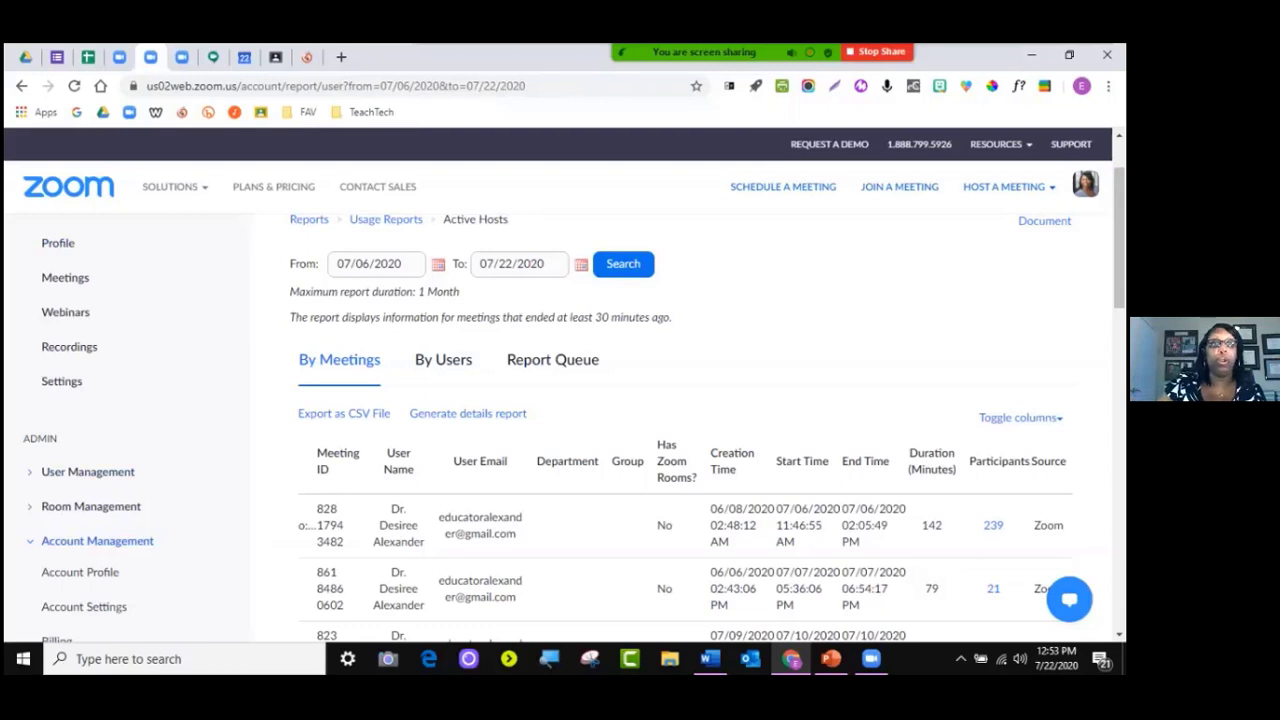
Drag the meeting toolbar down, then back up to the middle of the screen
left_click(97, 541)
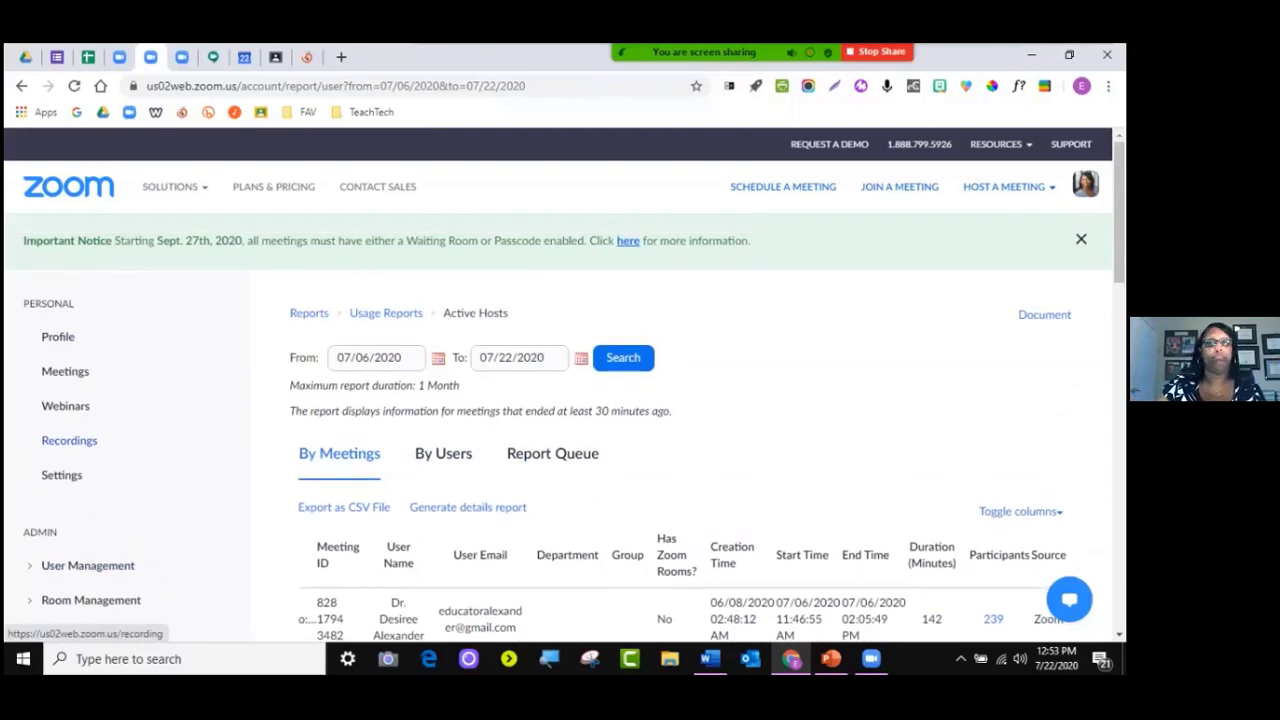
mouse_move(705, 55)
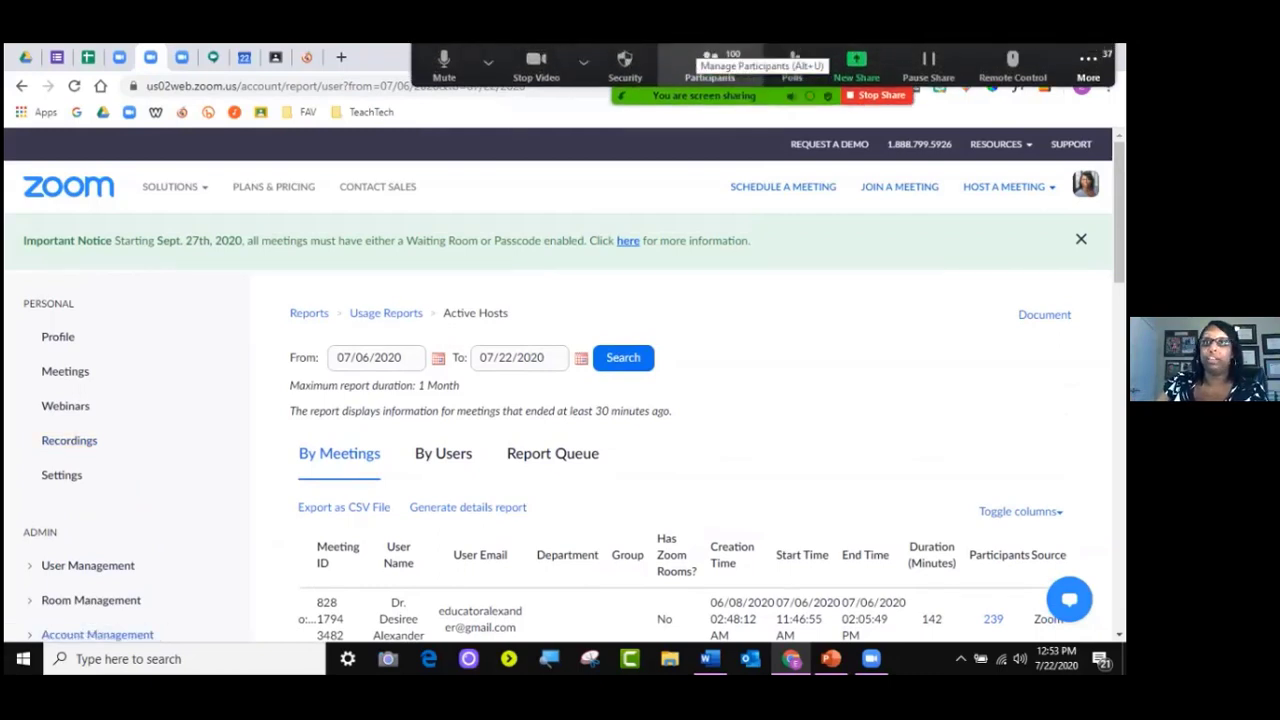
left_click_drag(678, 97, 280, 592)
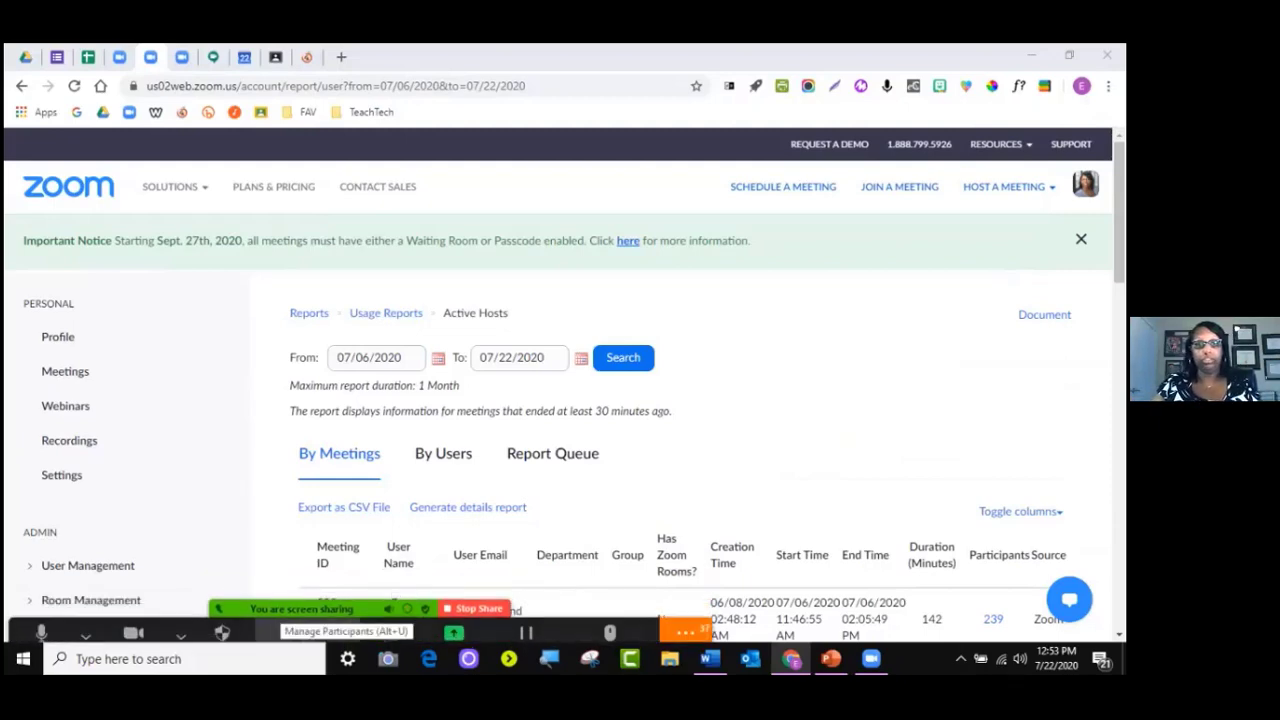
left_click_drag(319, 613, 646, 265)
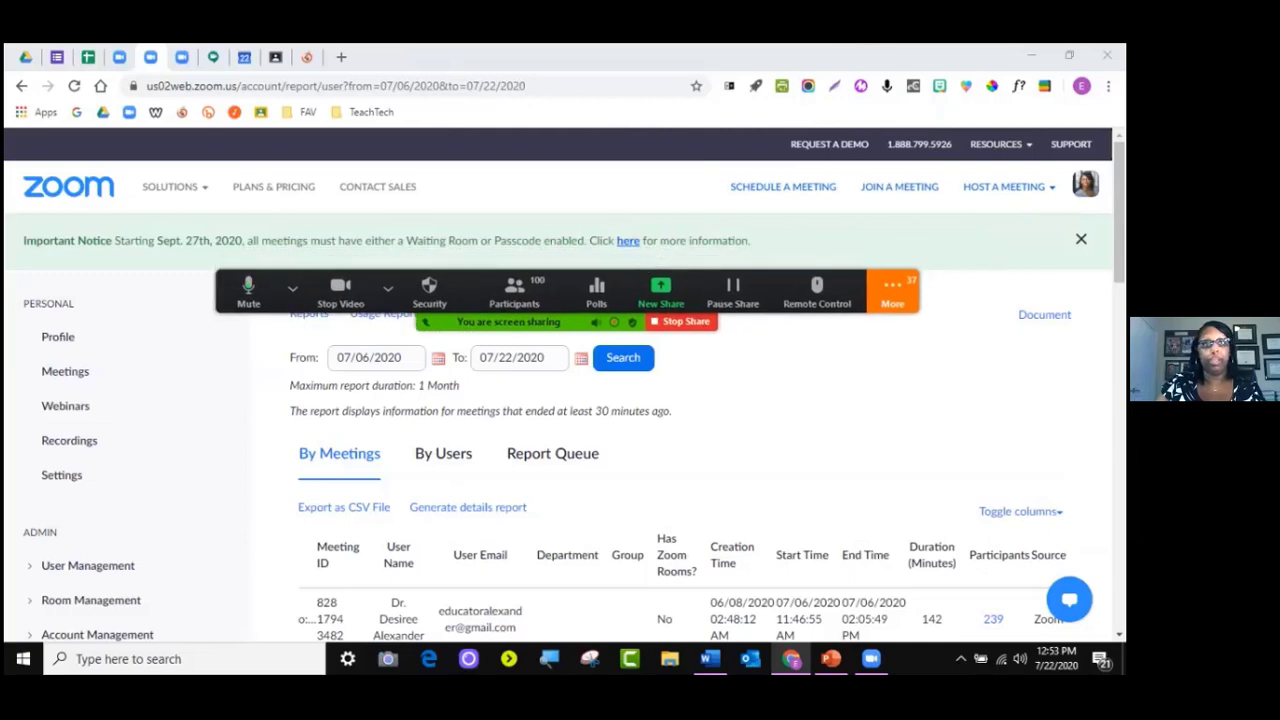
Check the camera choices, then open the microphone and speaker menu beside Mute
left_click(387, 288)
left_click(292, 288)
left_click(248, 290)
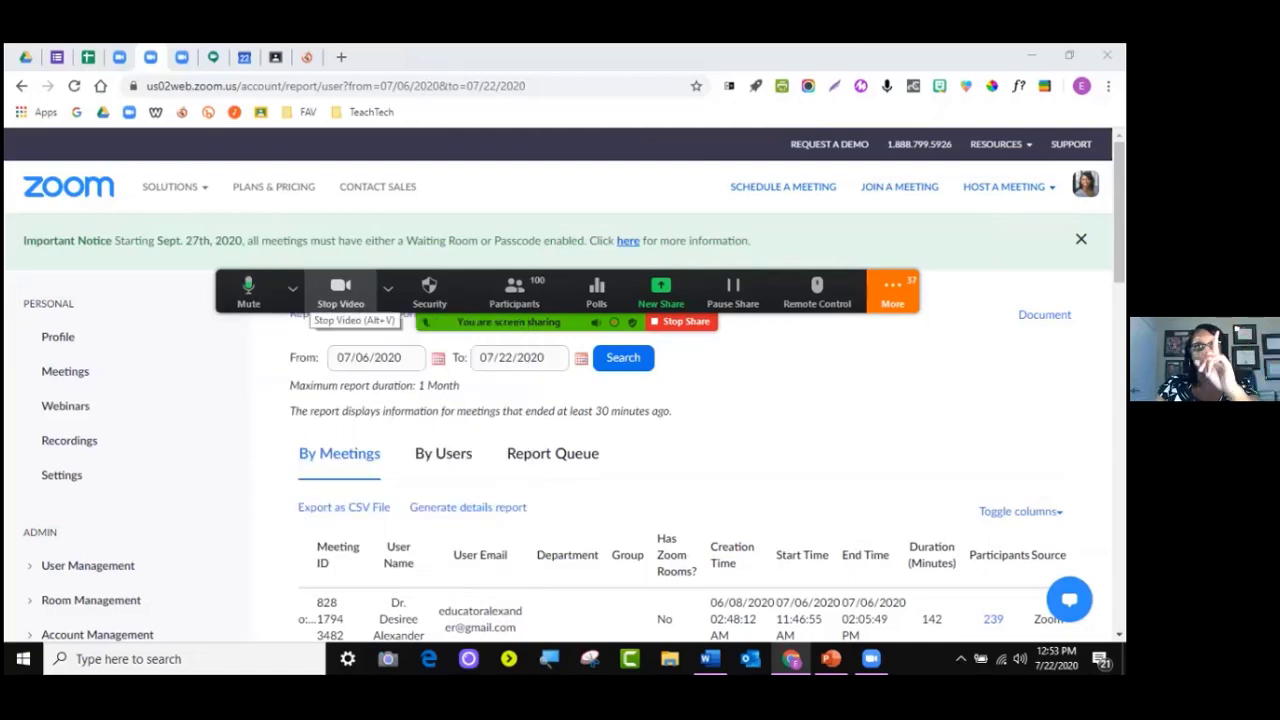
left_click(292, 289)
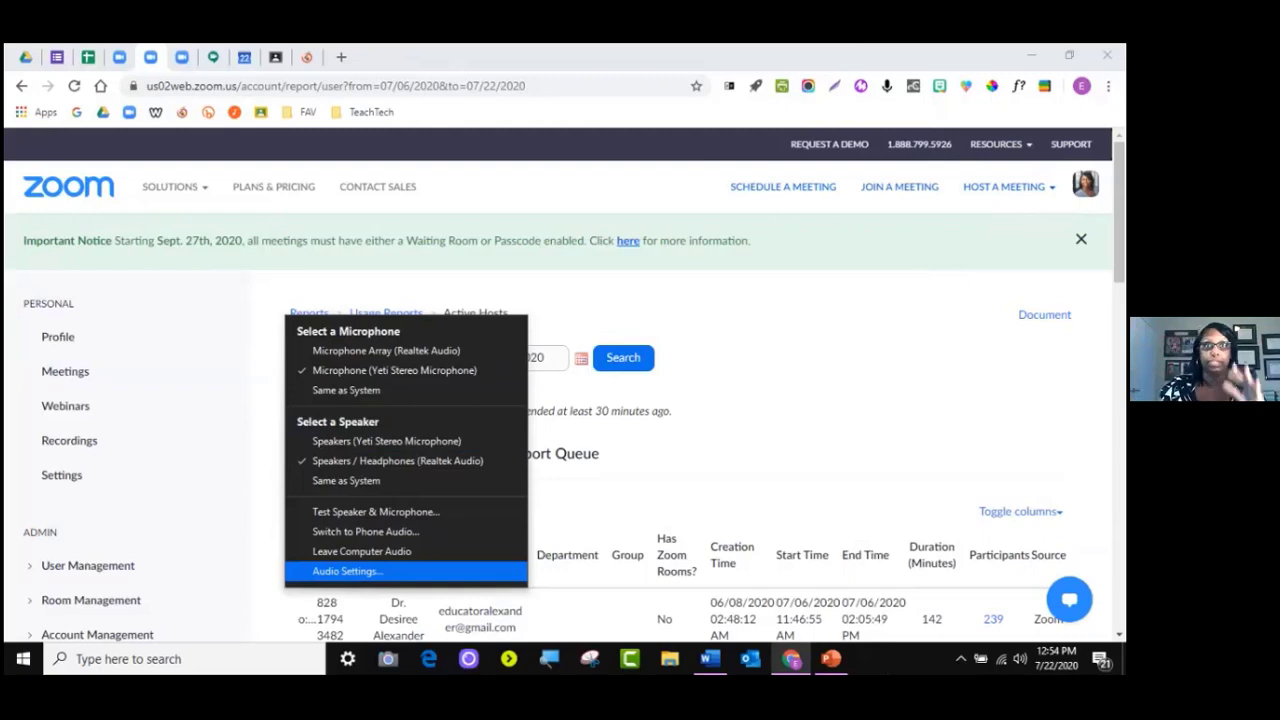
Open Audio Settings from the Mute menu and switch to the Share Screen page
left_click(346, 571)
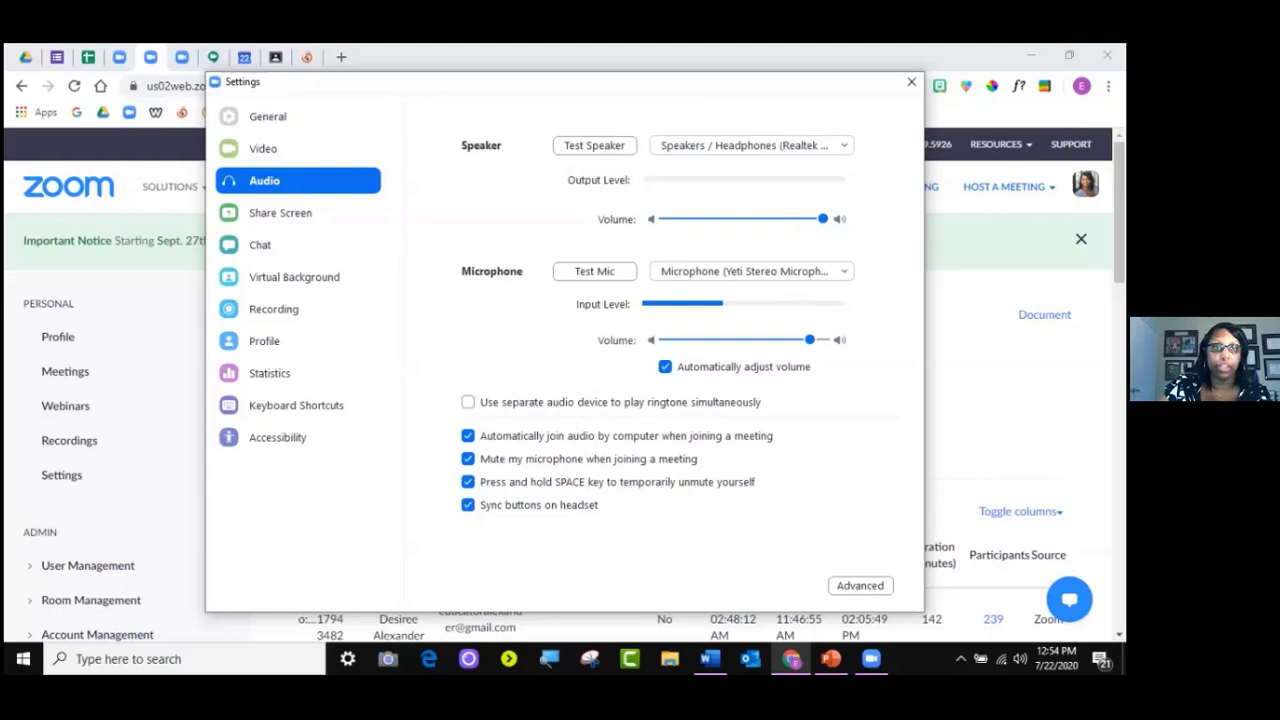
left_click(281, 213)
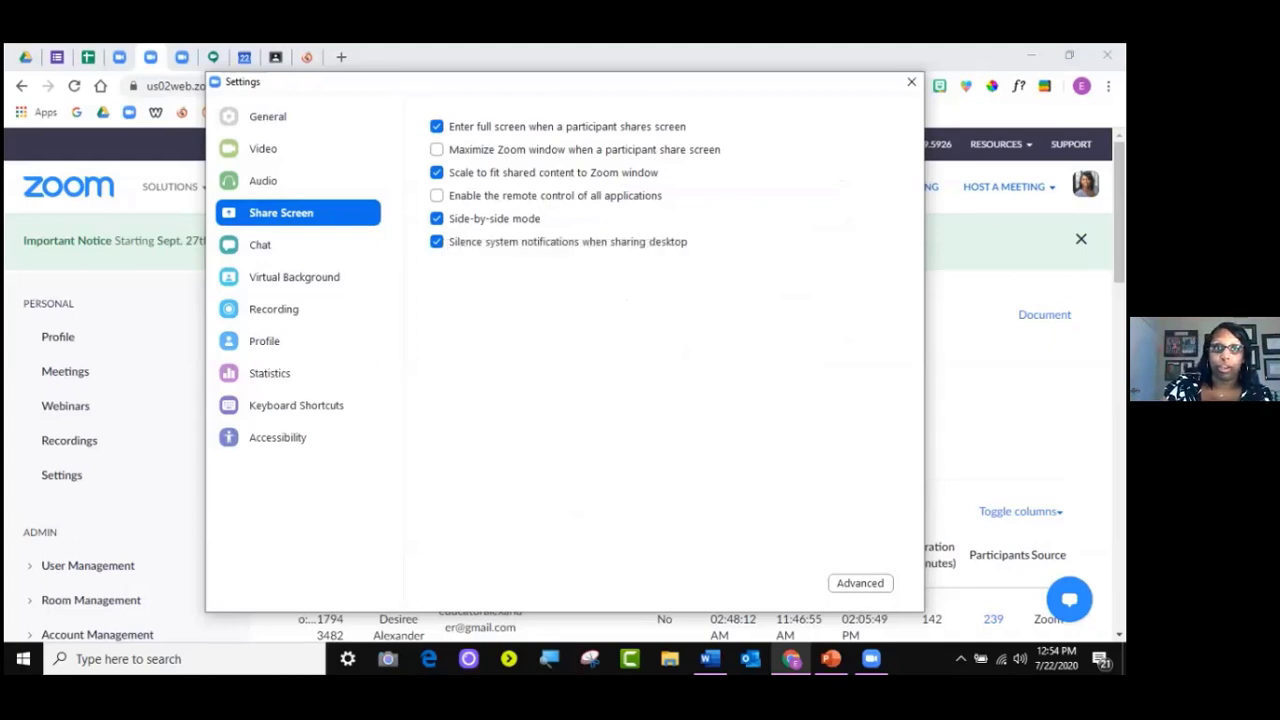
Try the Earth virtual background but cancel the smart background download, leaving None selected
left_click(298, 277)
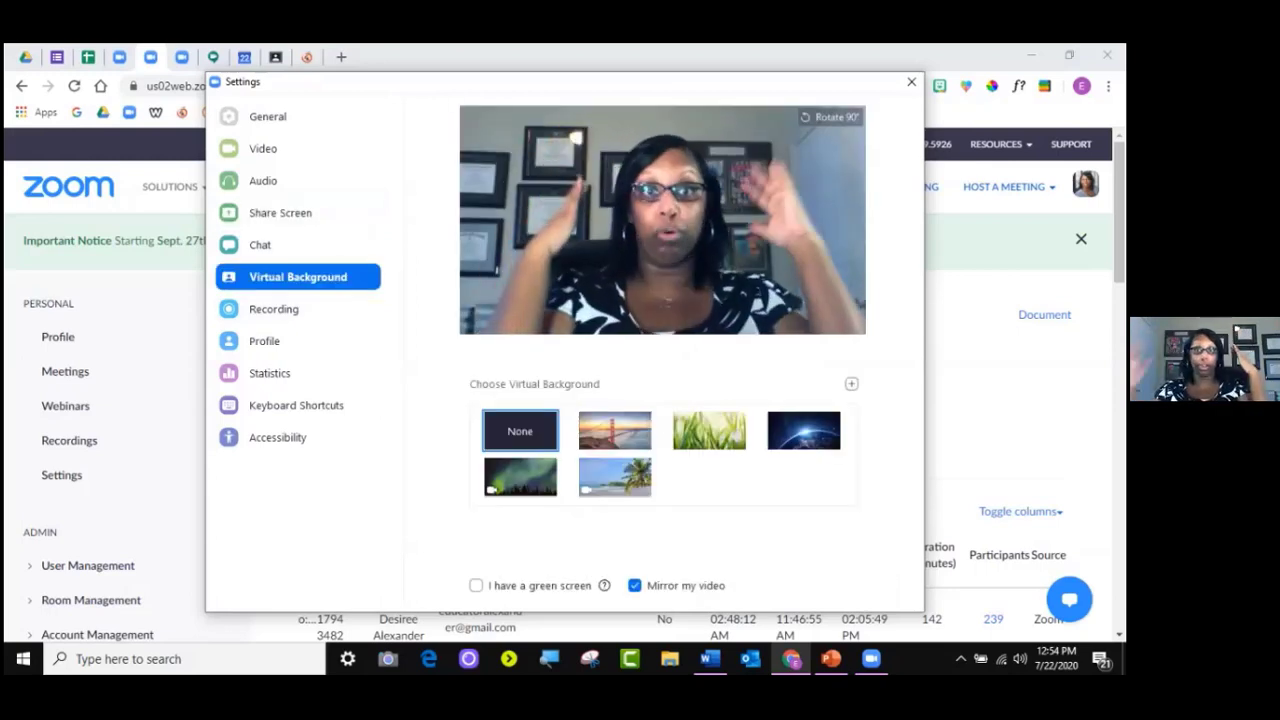
left_click(818, 438)
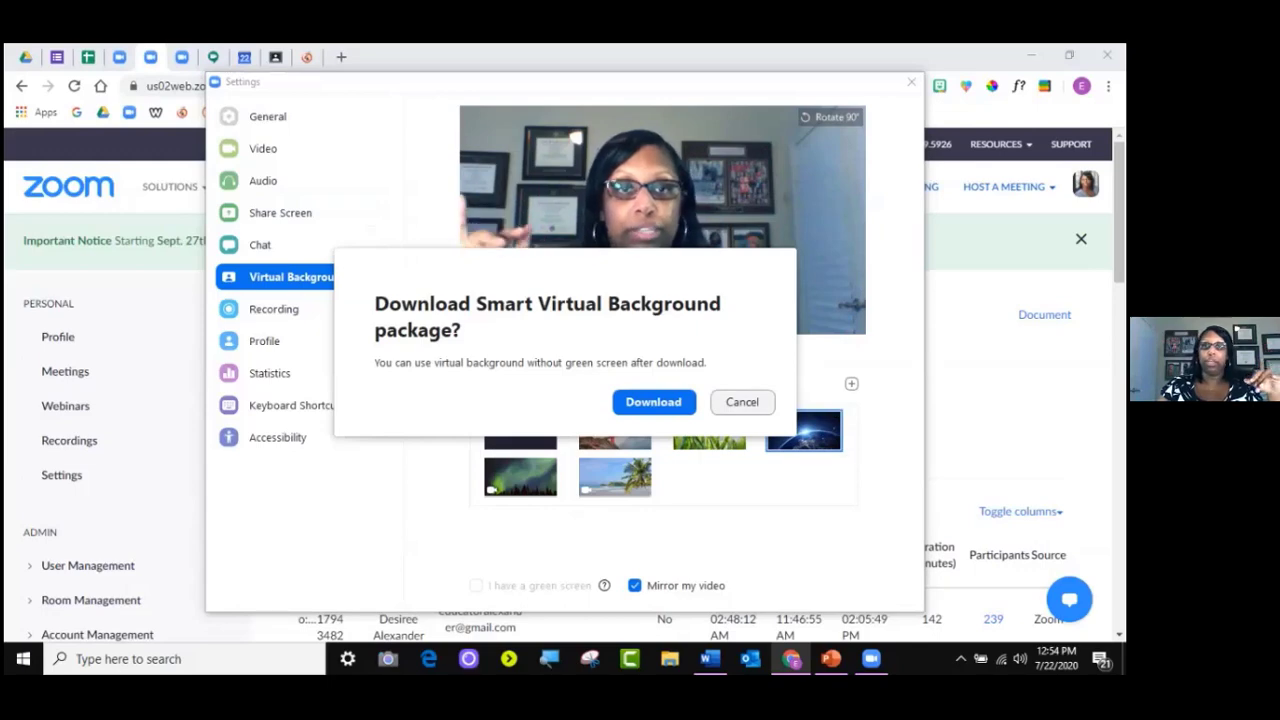
left_click(742, 402)
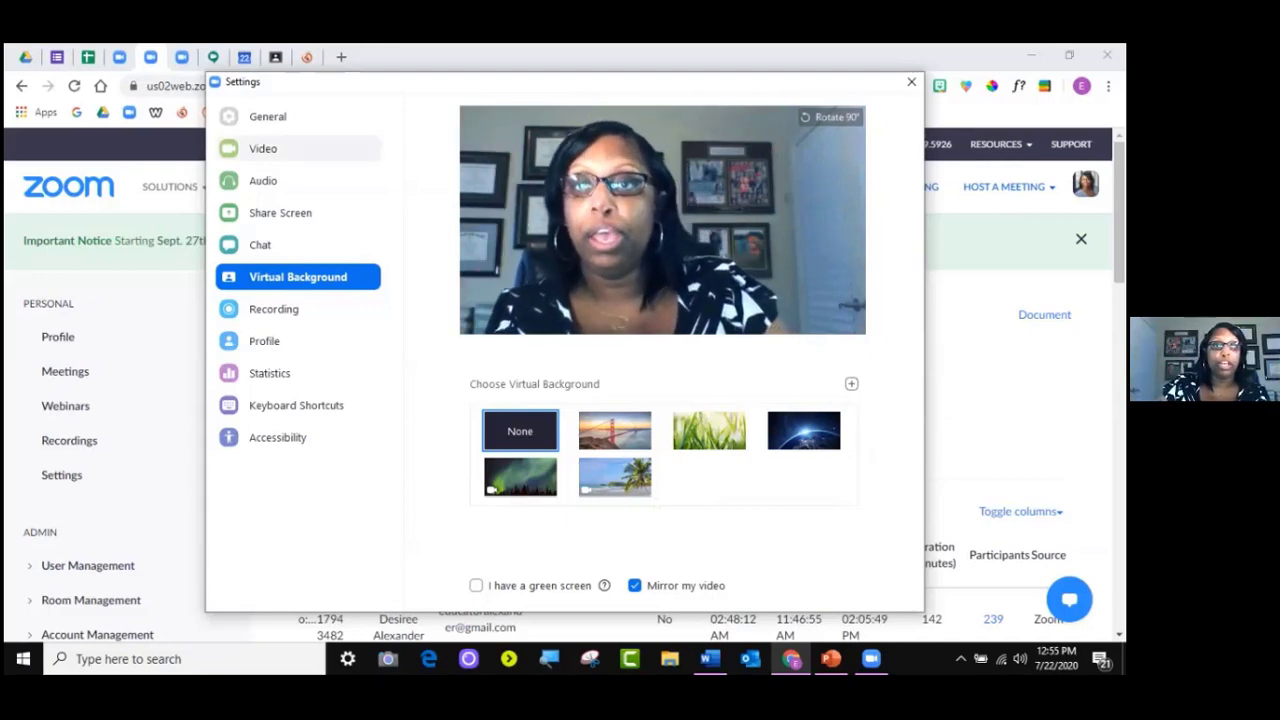
Scroll through the Video preferences, then switch to the Accessibility page
left_click(264, 149)
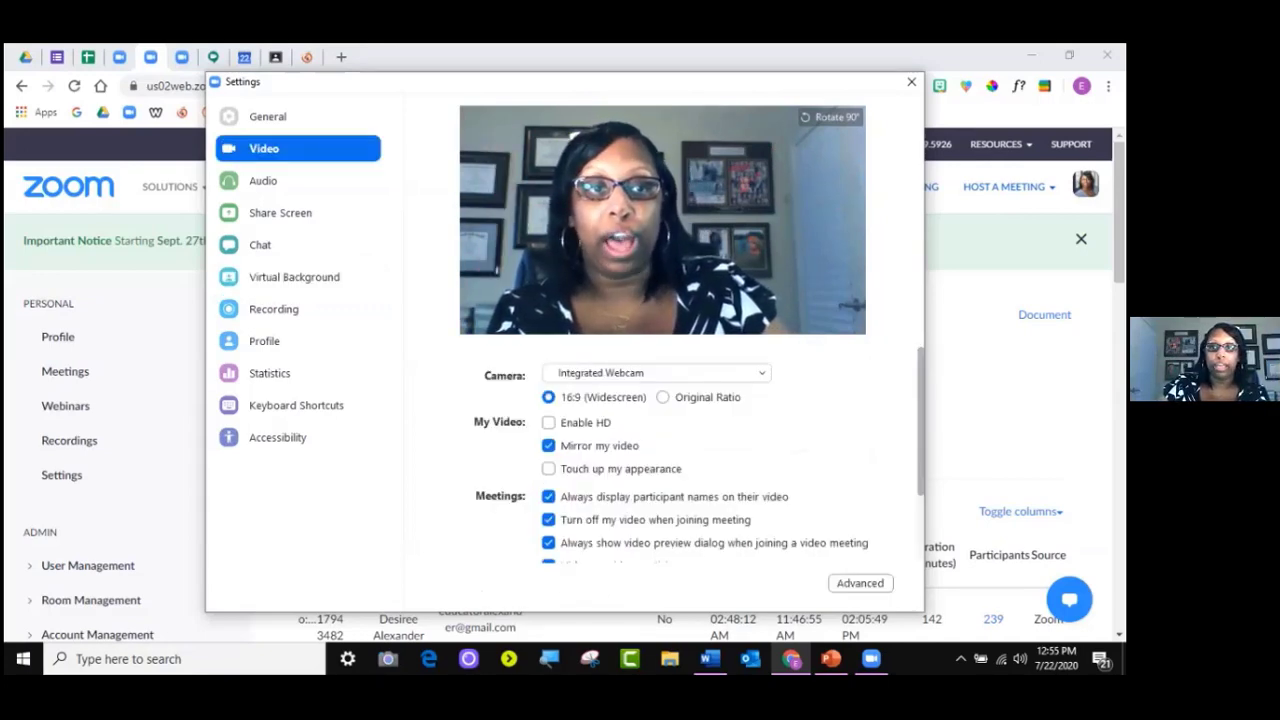
scroll(690, 460, "down", 2)
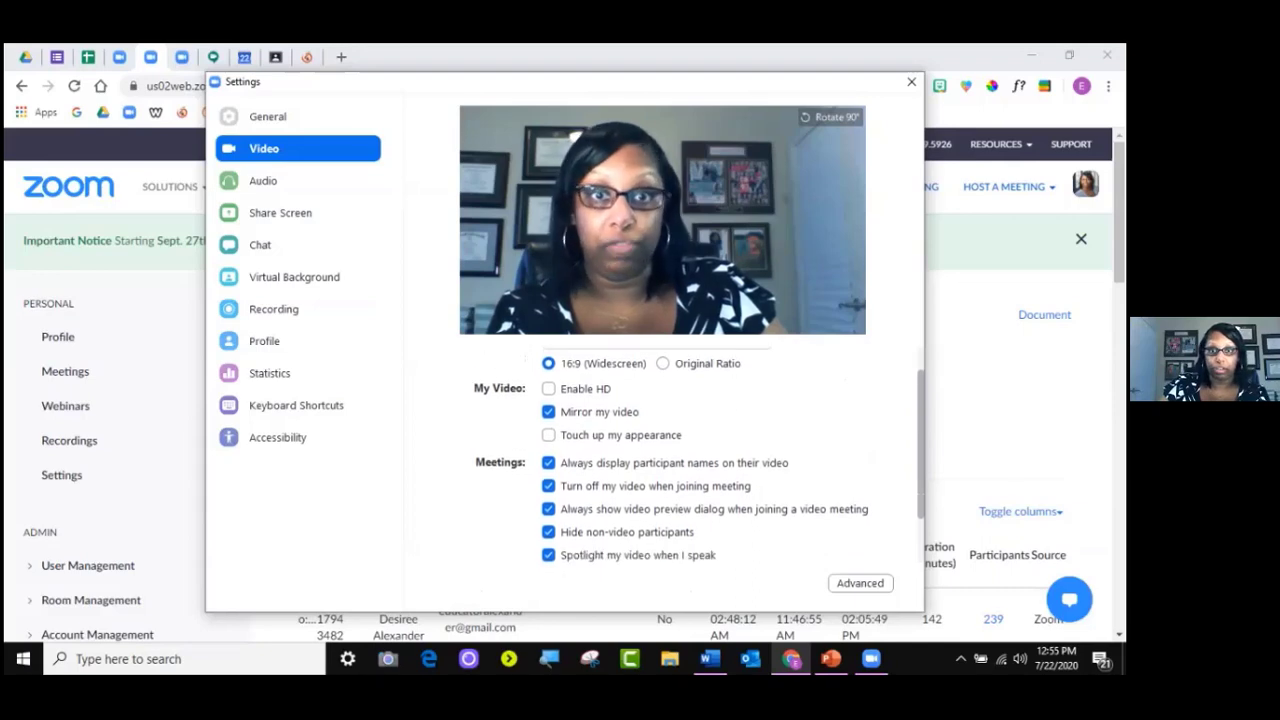
scroll(690, 460, "down", 3)
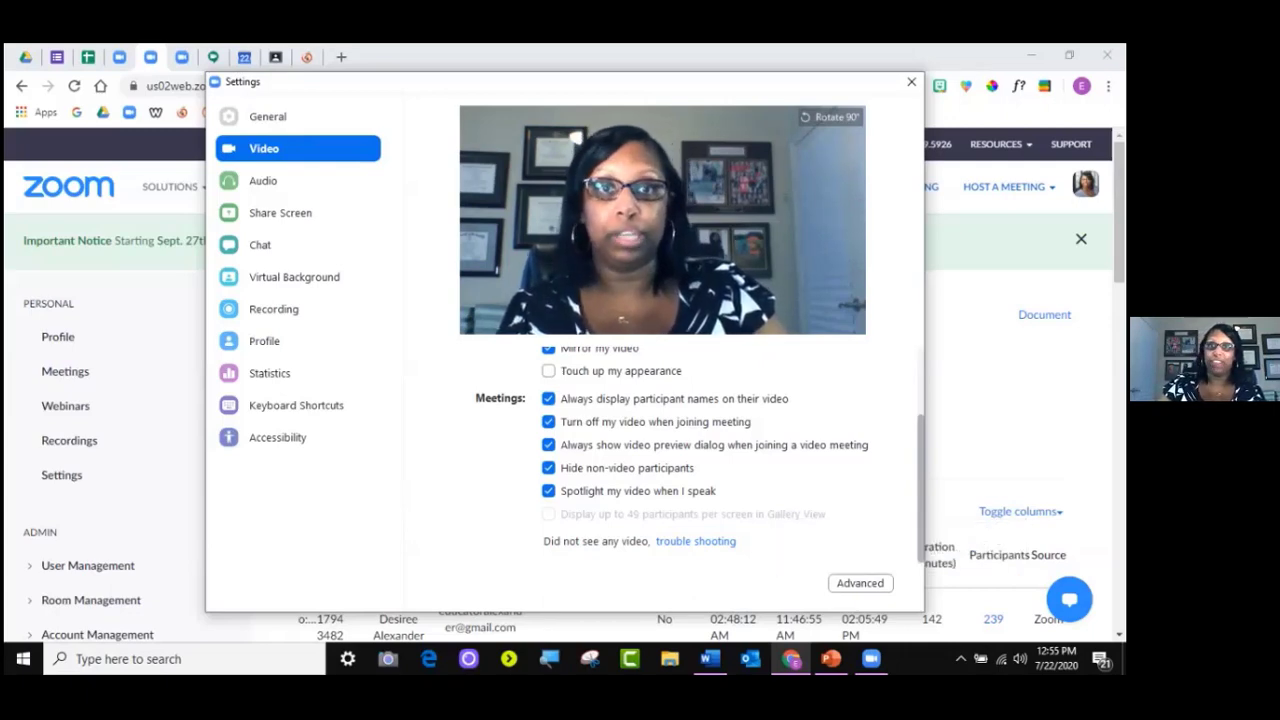
scroll(700, 460, "up", 1)
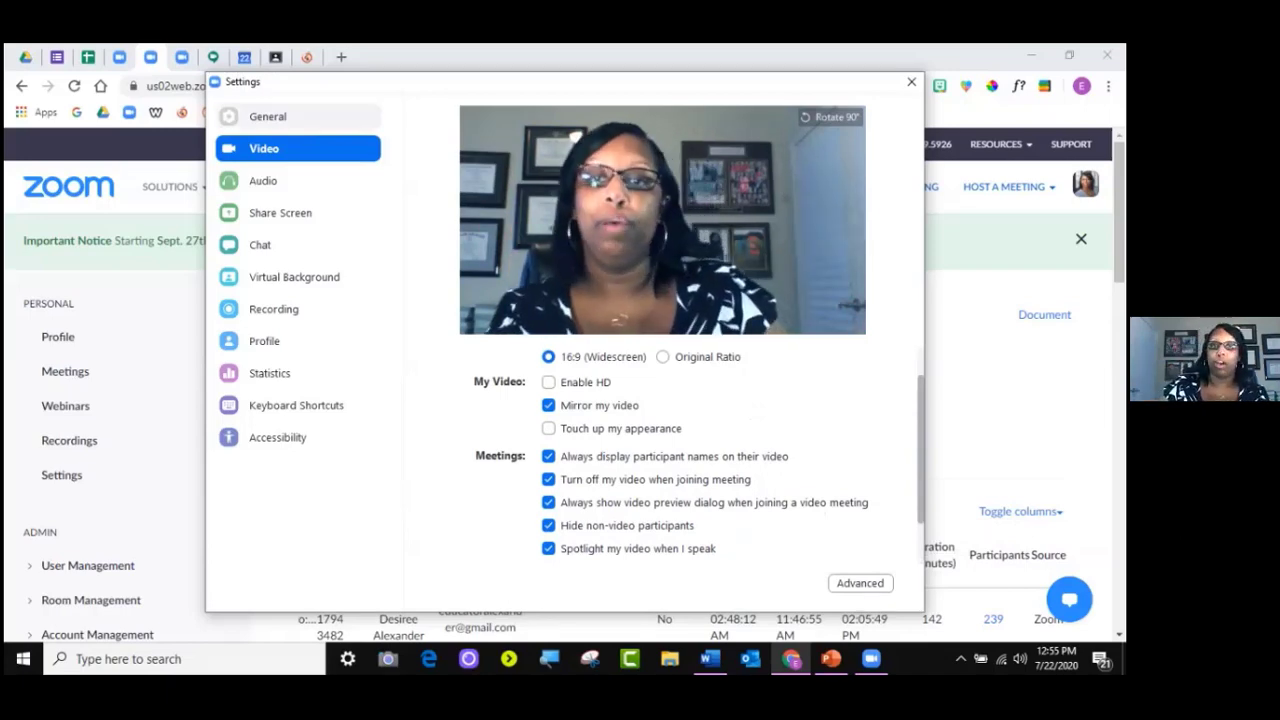
left_click(279, 438)
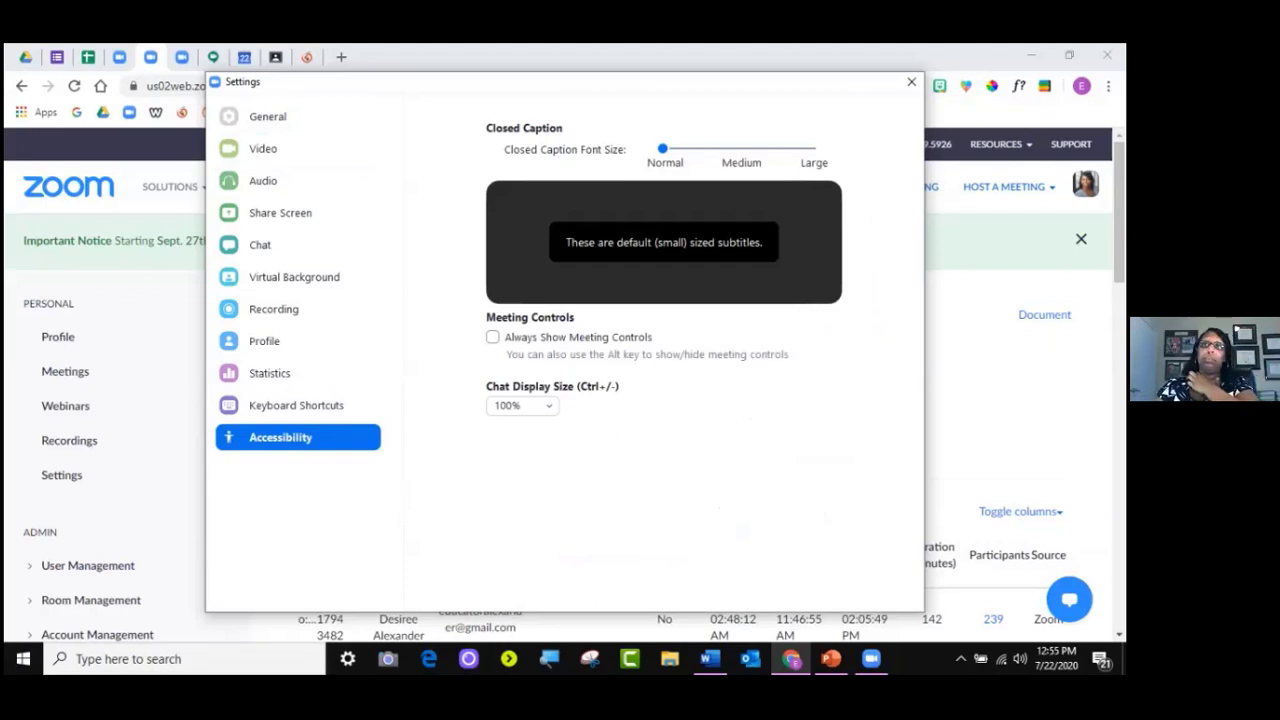
Close Settings and reopen it through Video Settings in the Stop Video menu
left_click(911, 81)
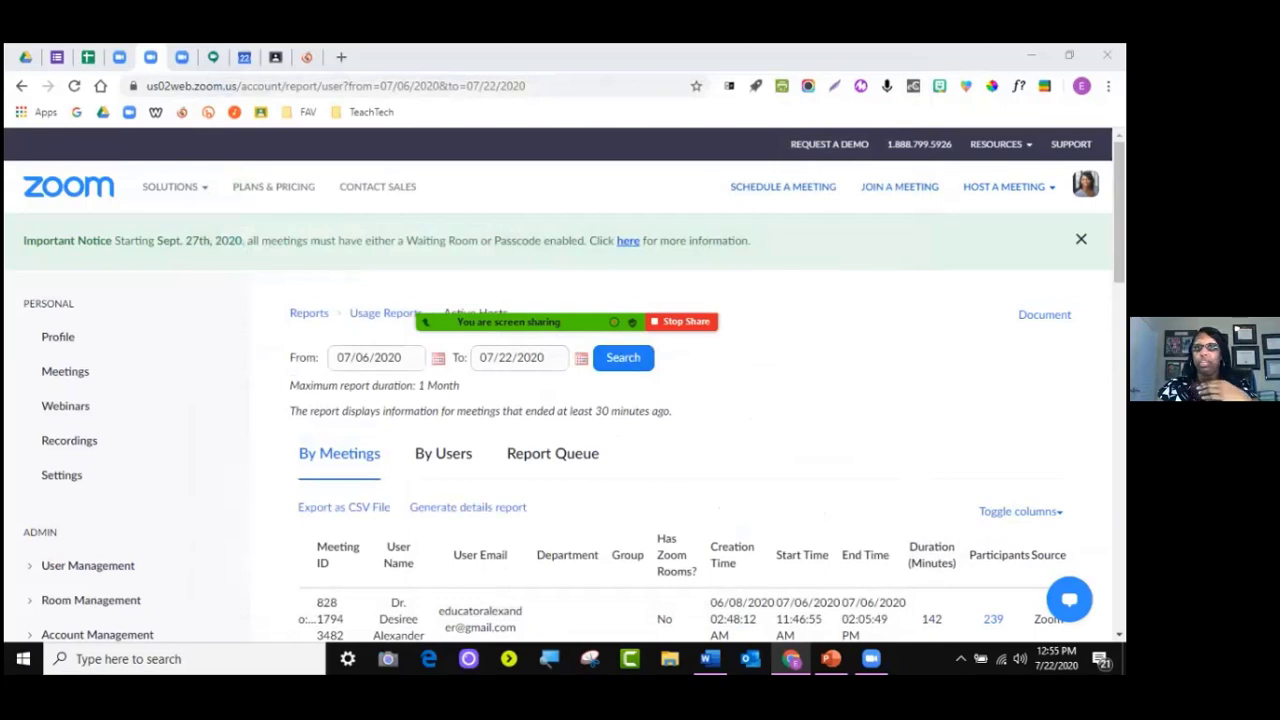
mouse_move(602, 321)
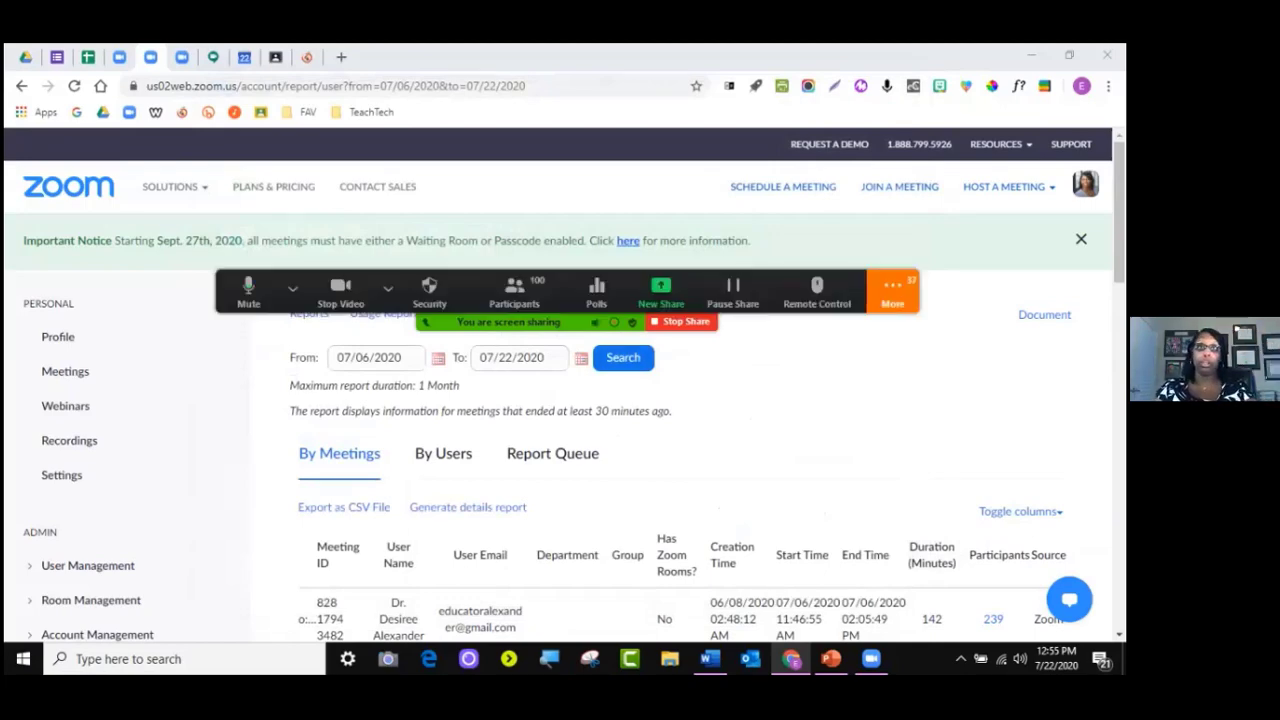
left_click(292, 288)
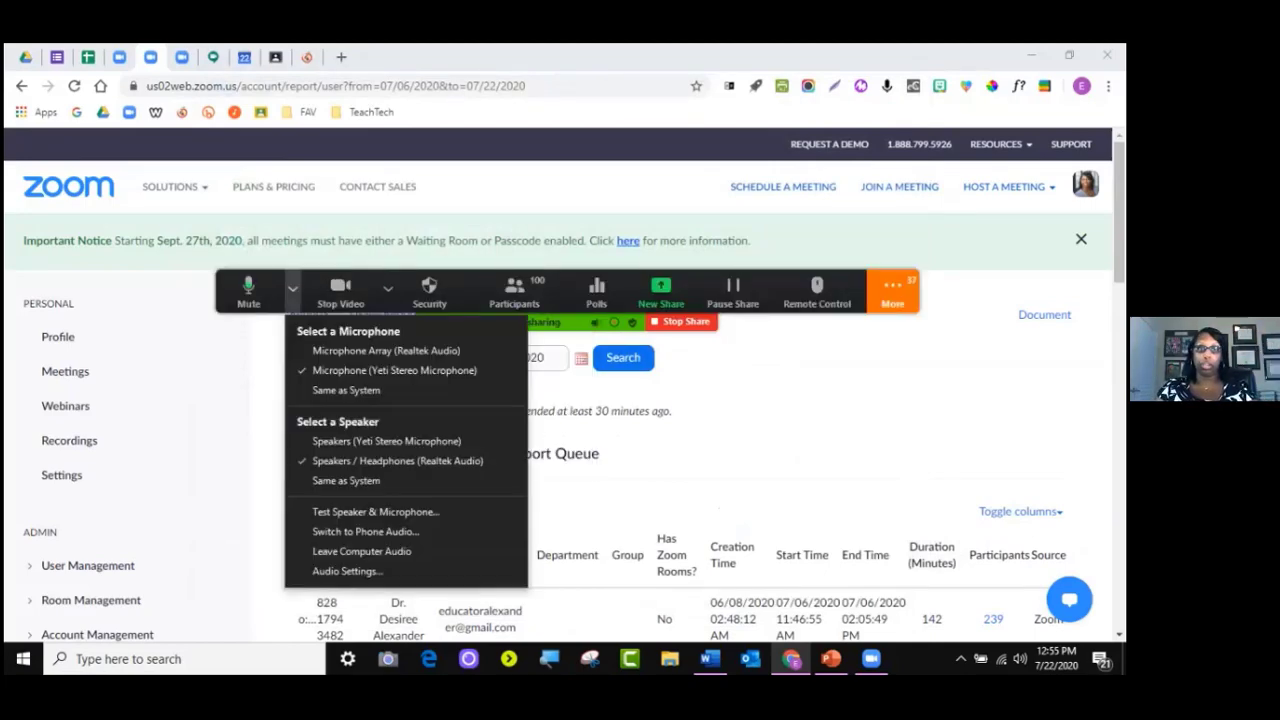
left_click(388, 288)
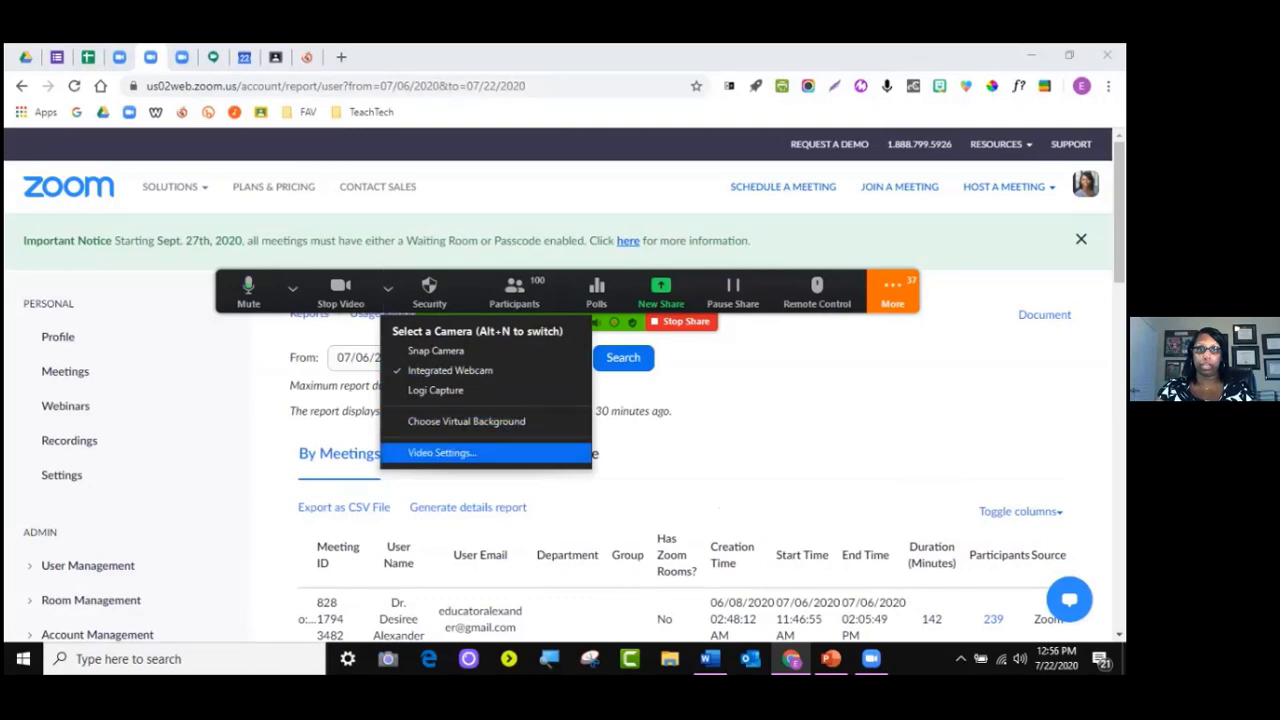
left_click(441, 452)
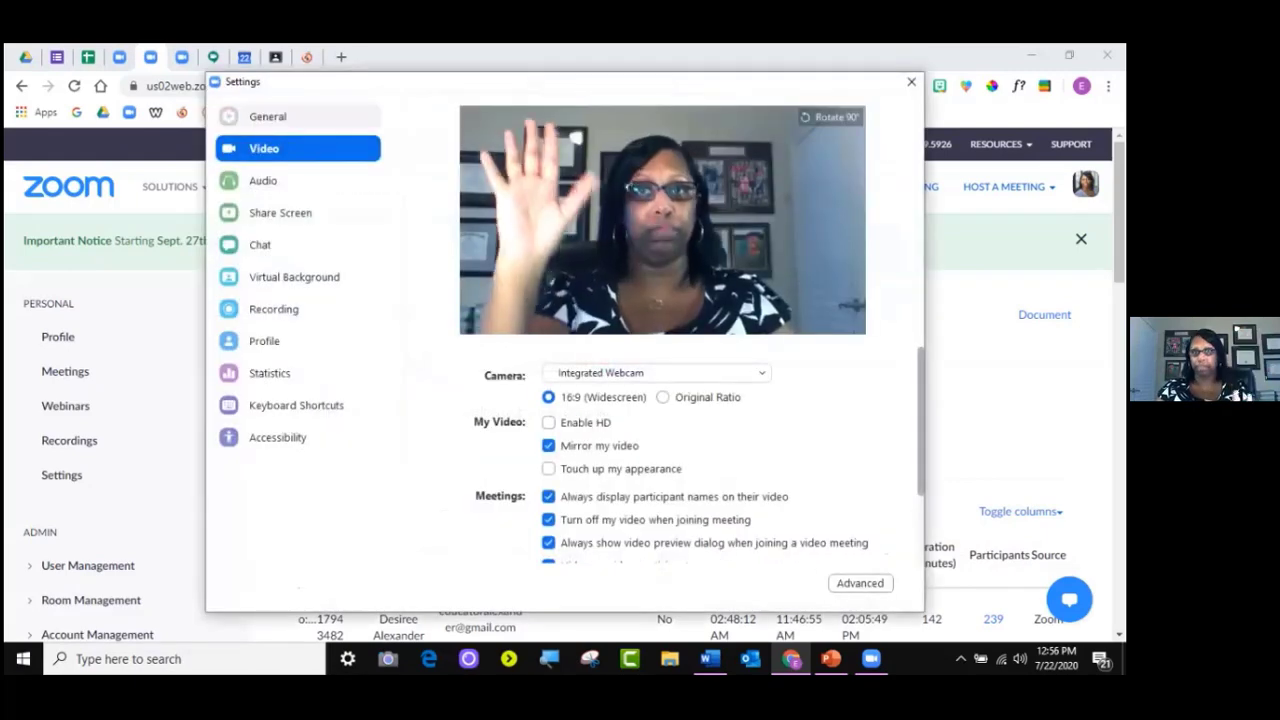
Browse the Audio, Share Screen and Chat settings pages
left_click(263, 181)
left_click(280, 213)
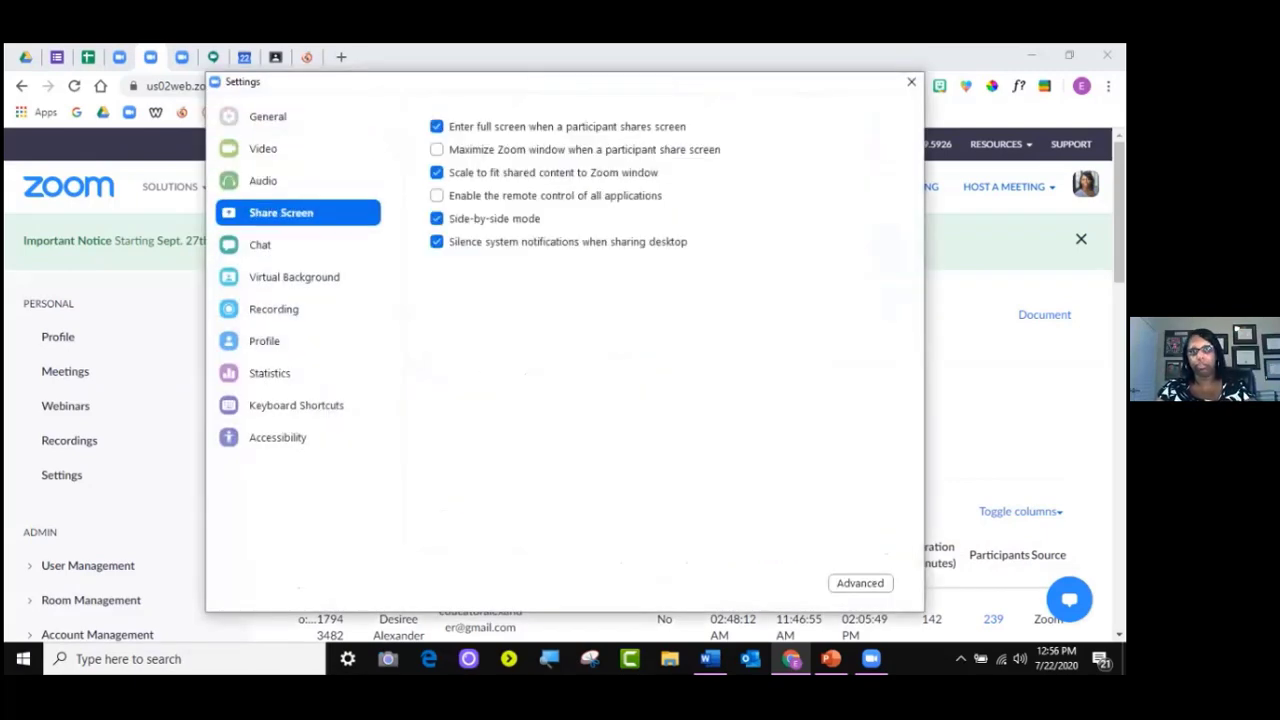
left_click(261, 245)
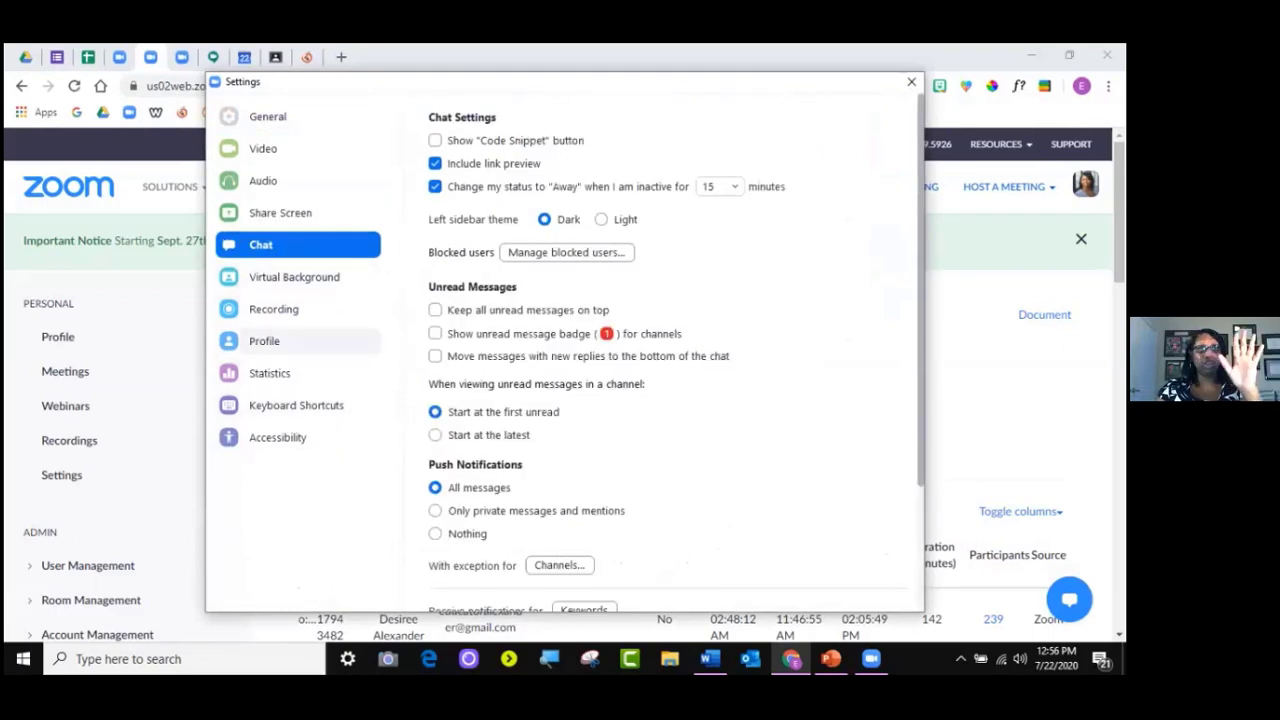
scroll(667, 350, "down", 1)
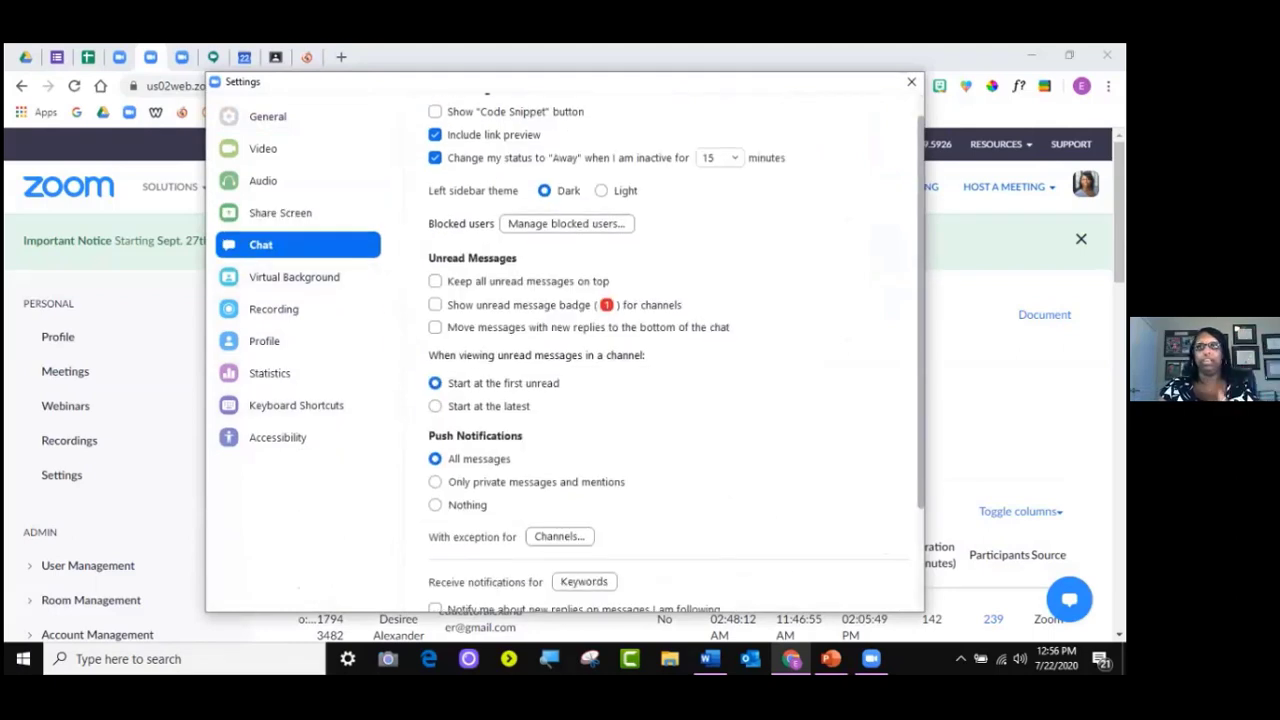
Close Settings, open Participants, stretch its window taller, and open More for one participant
left_click(911, 82)
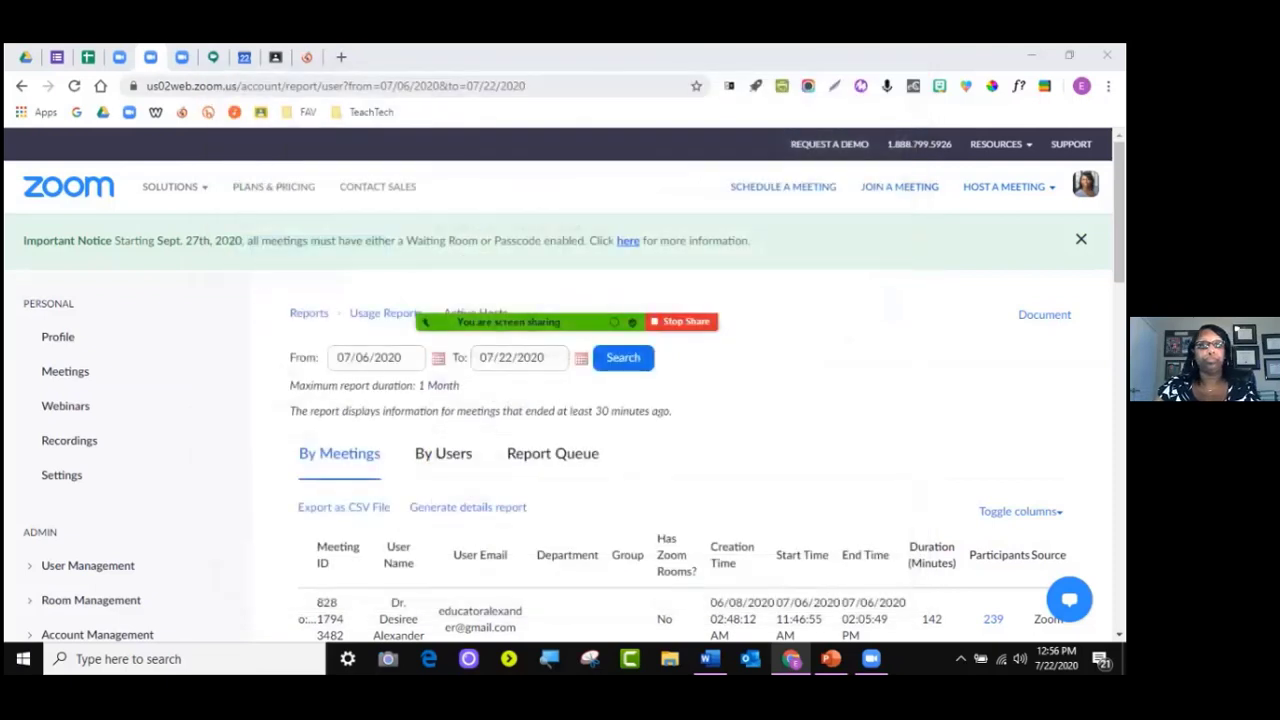
mouse_move(508, 310)
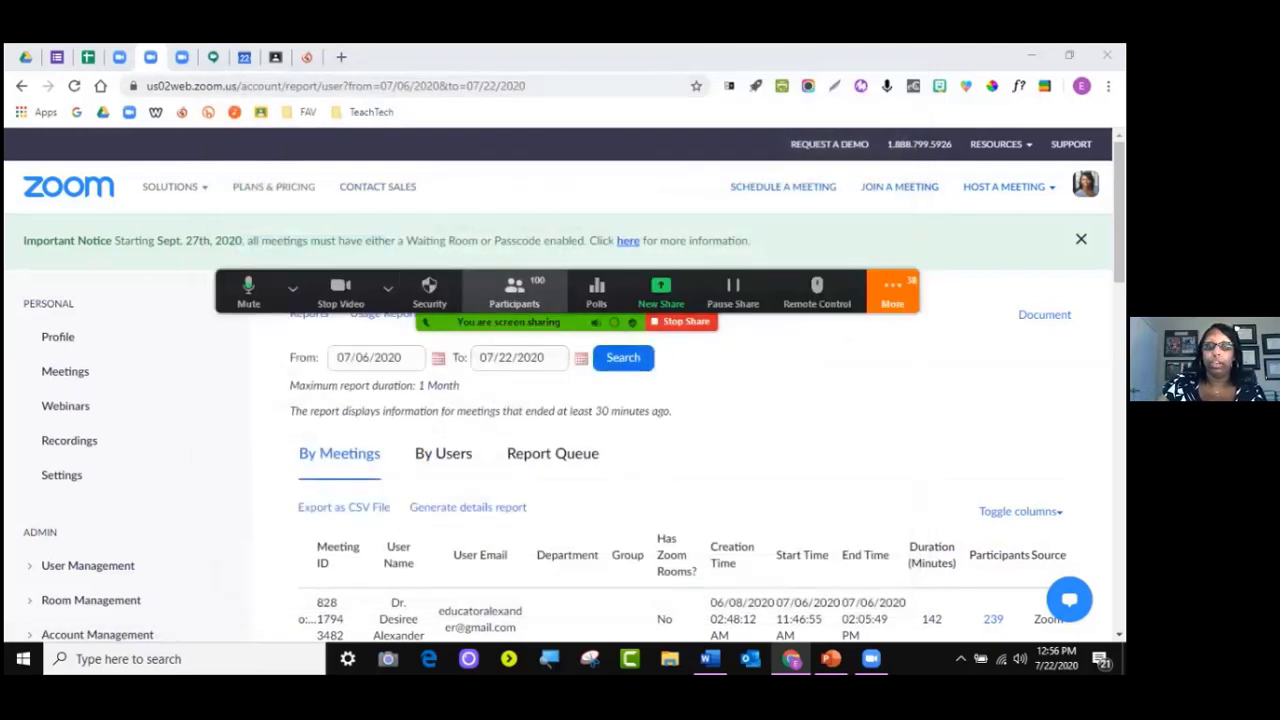
left_click(514, 290)
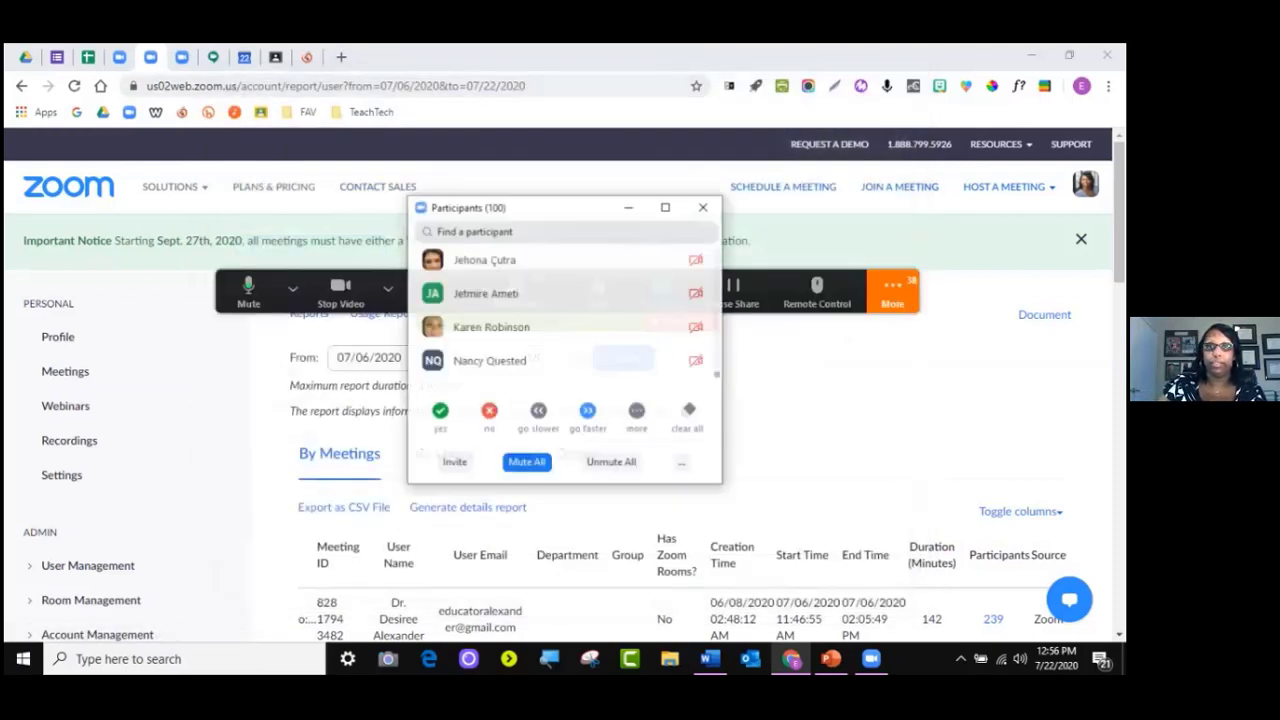
left_click_drag(543, 196, 543, 50)
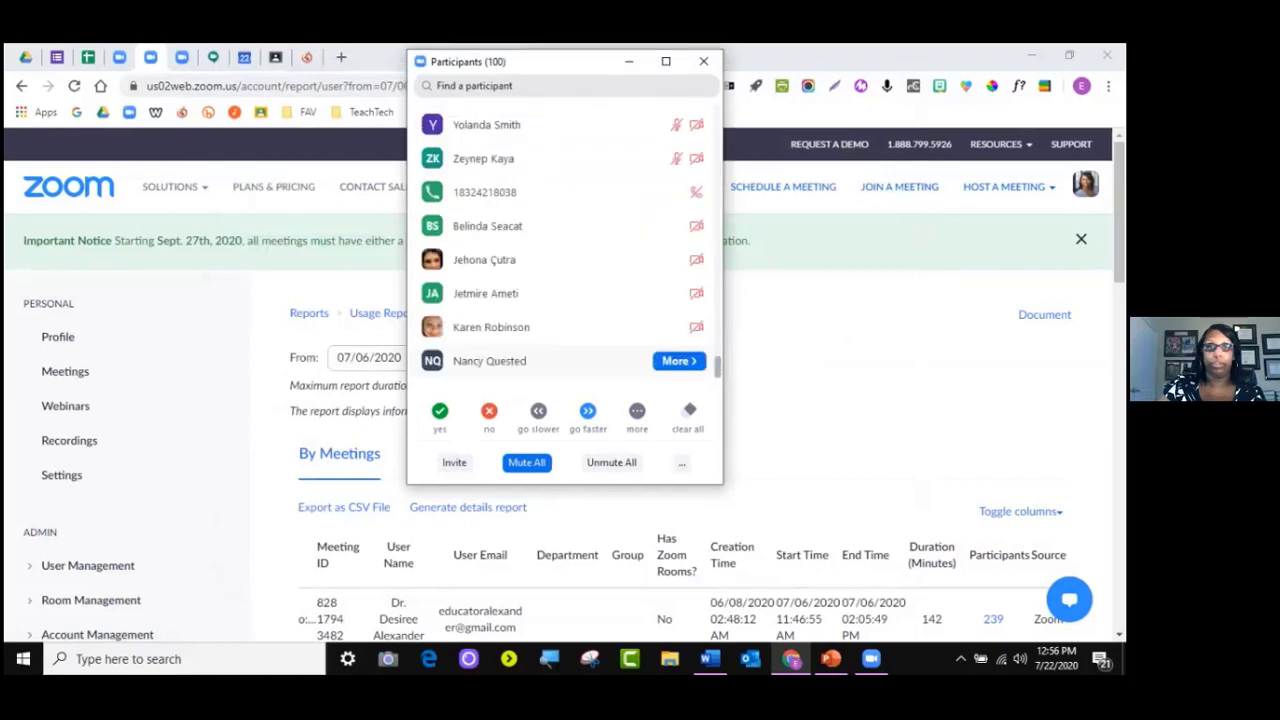
left_click_drag(566, 485, 566, 589)
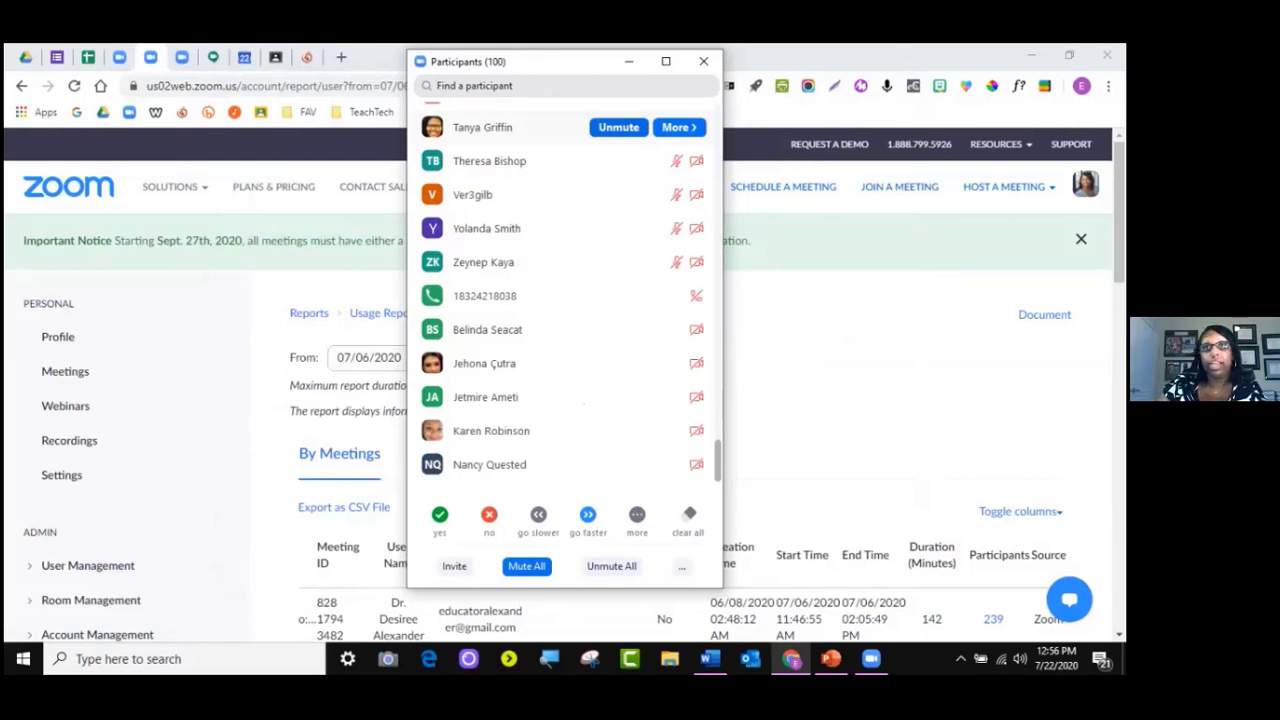
left_click(677, 127)
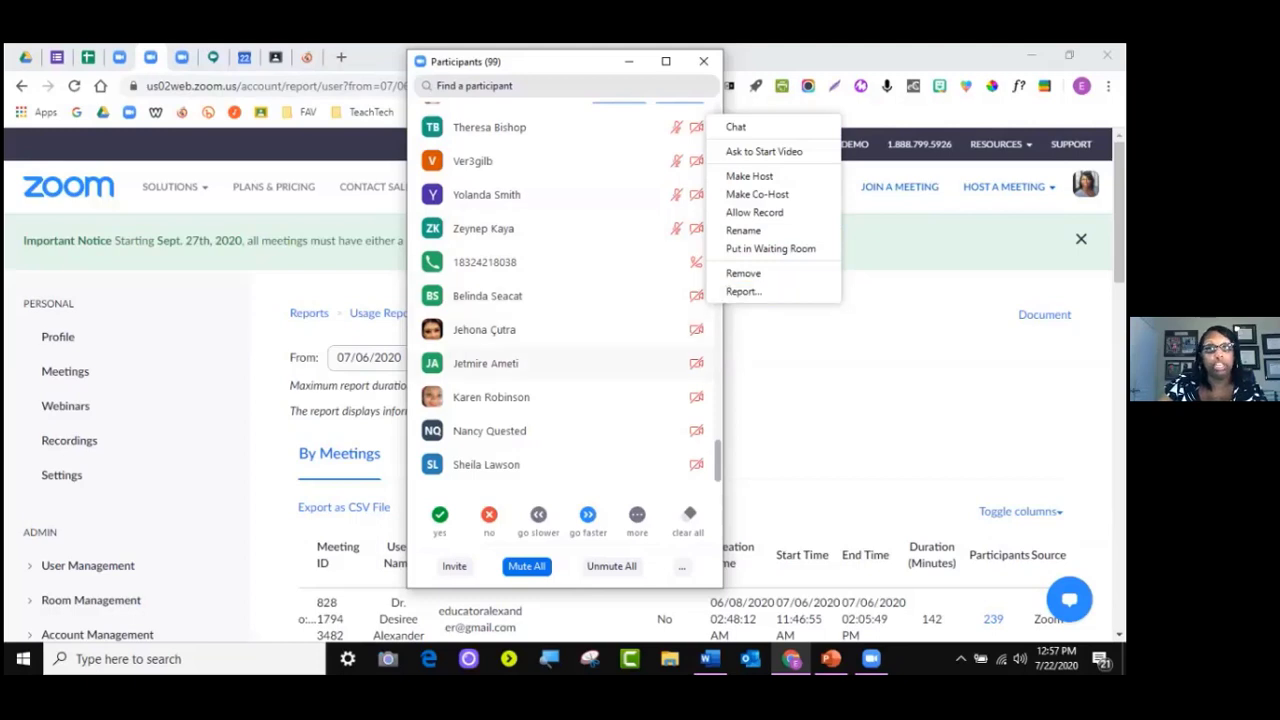
Start a private chat with the participant from More, then close the chat window
scroll(572, 228, "up", 3)
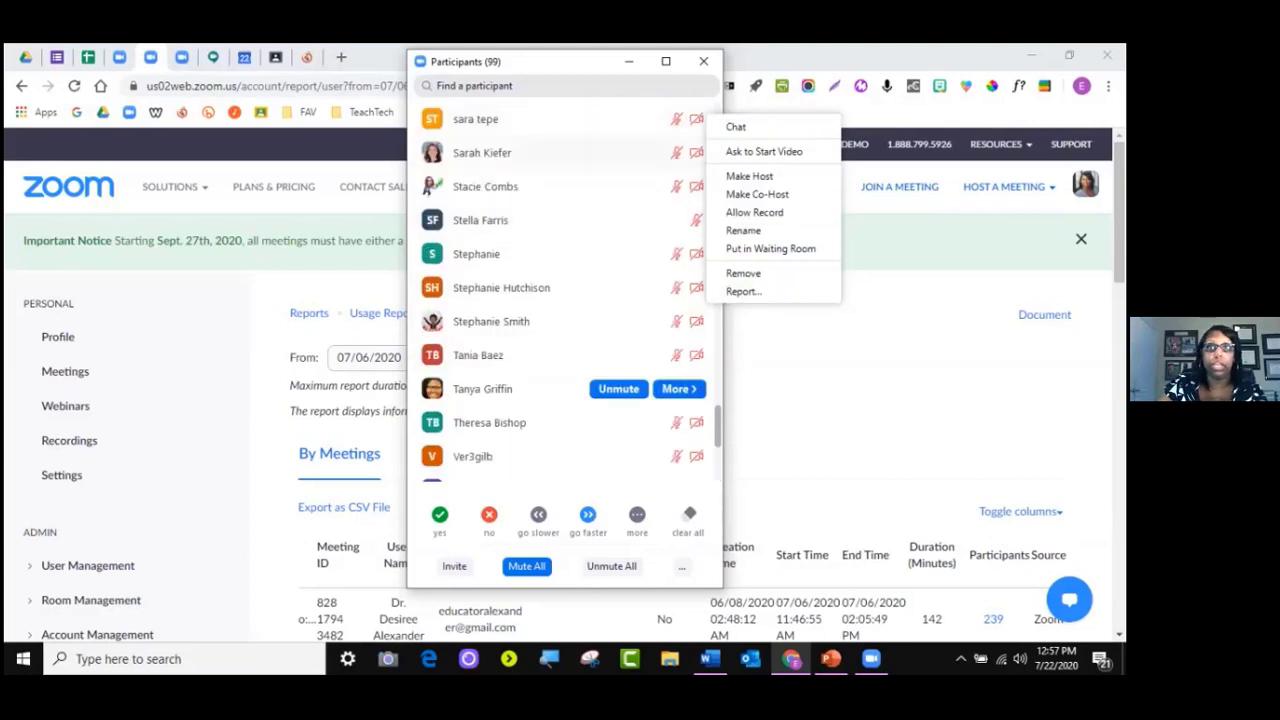
scroll(560, 388, "up", 4)
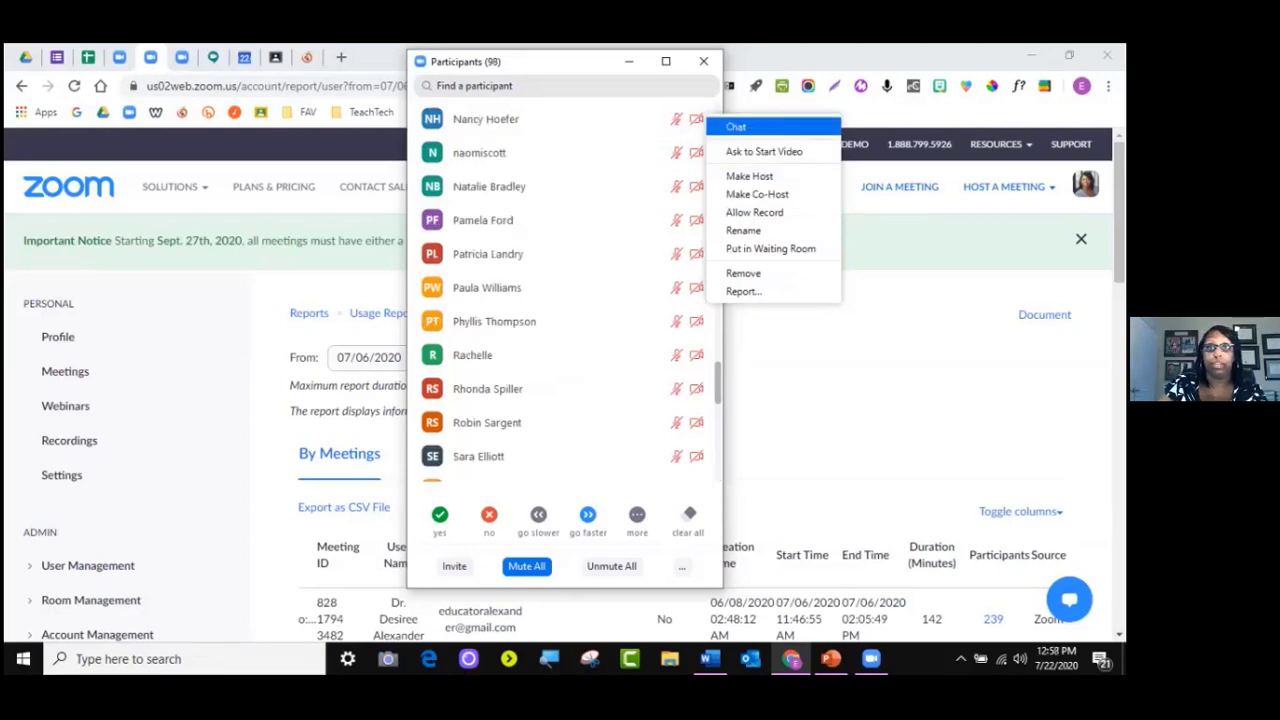
left_click(737, 127)
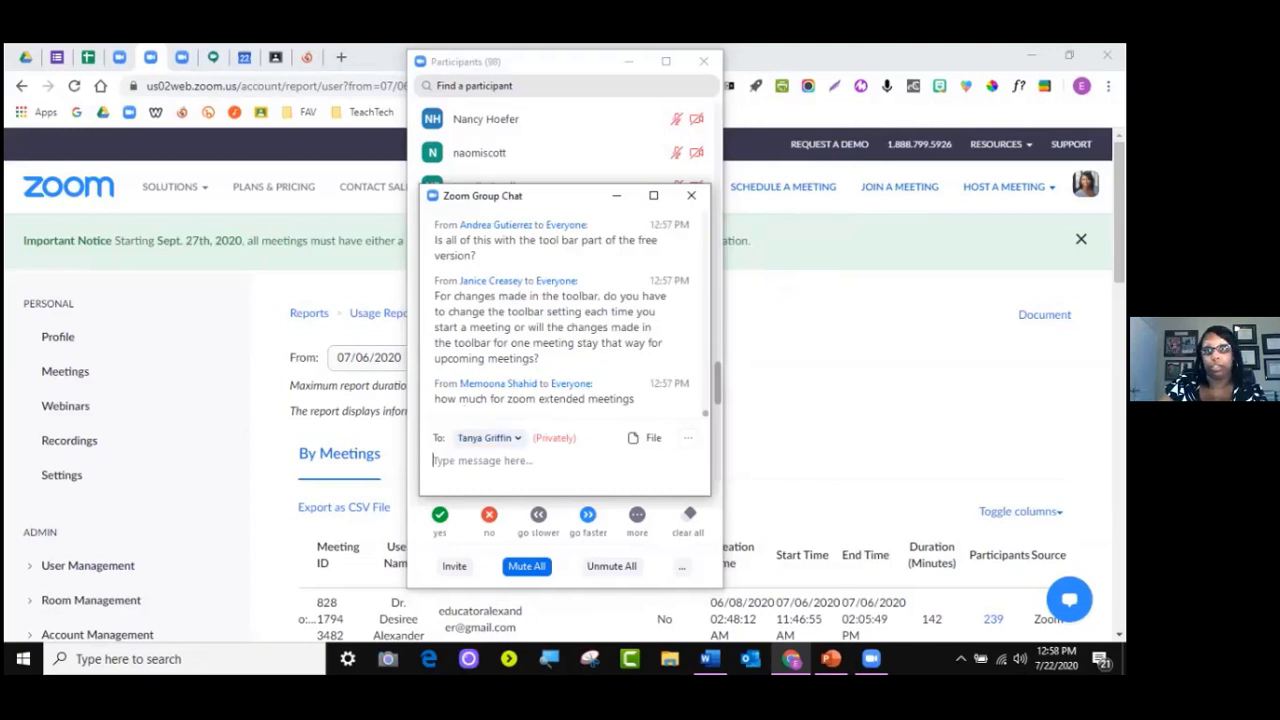
left_click(691, 195)
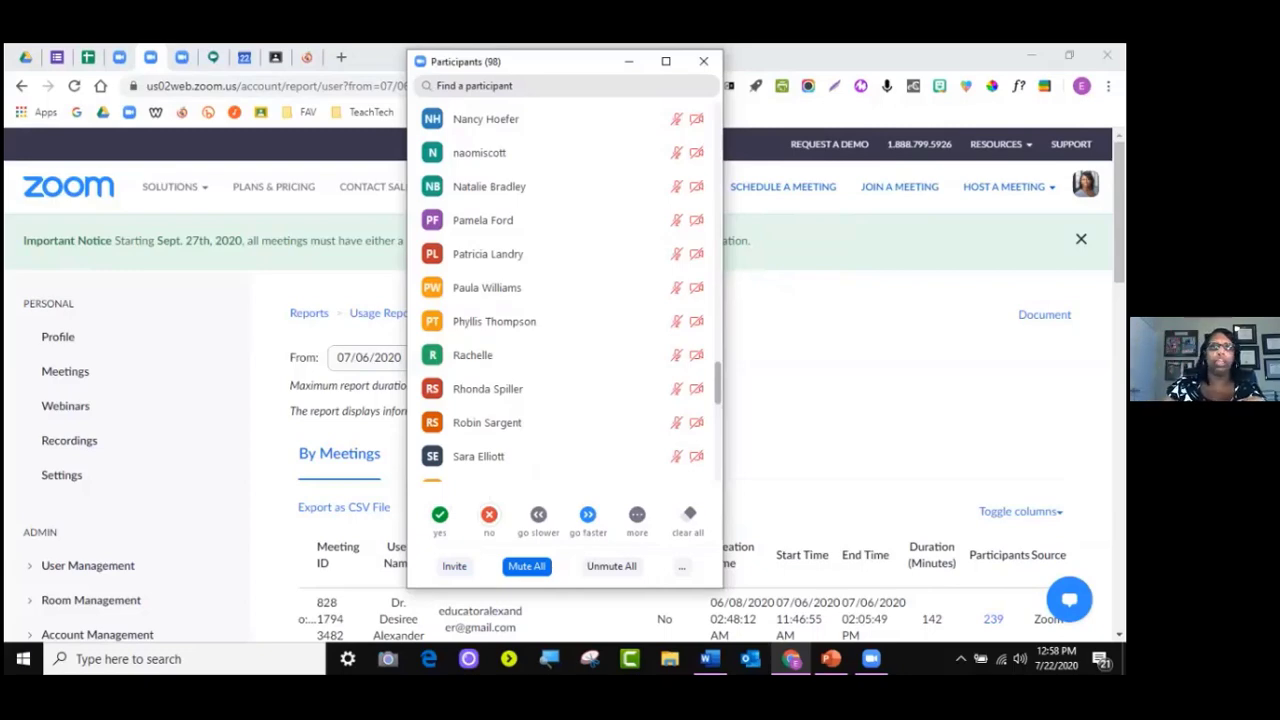
Glance at the extra nonverbal reactions, then request Mute All for every participant
scroll(565, 290, "up", 15)
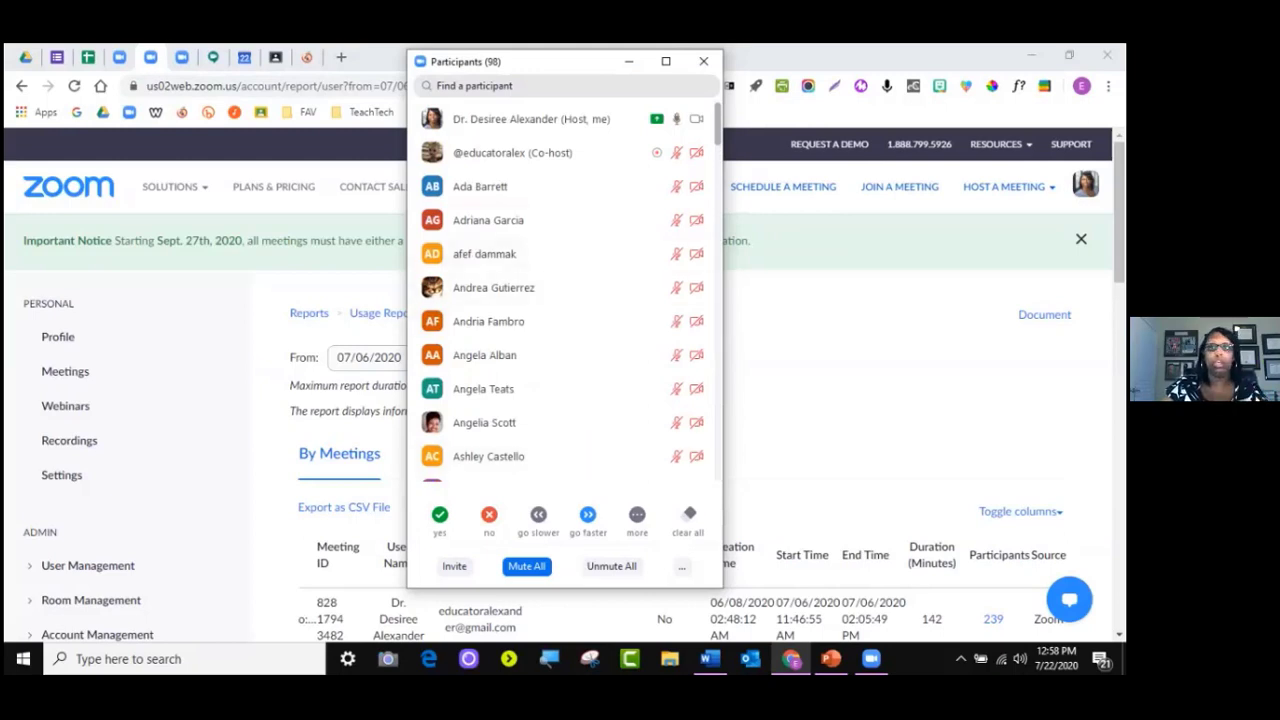
left_click(637, 516)
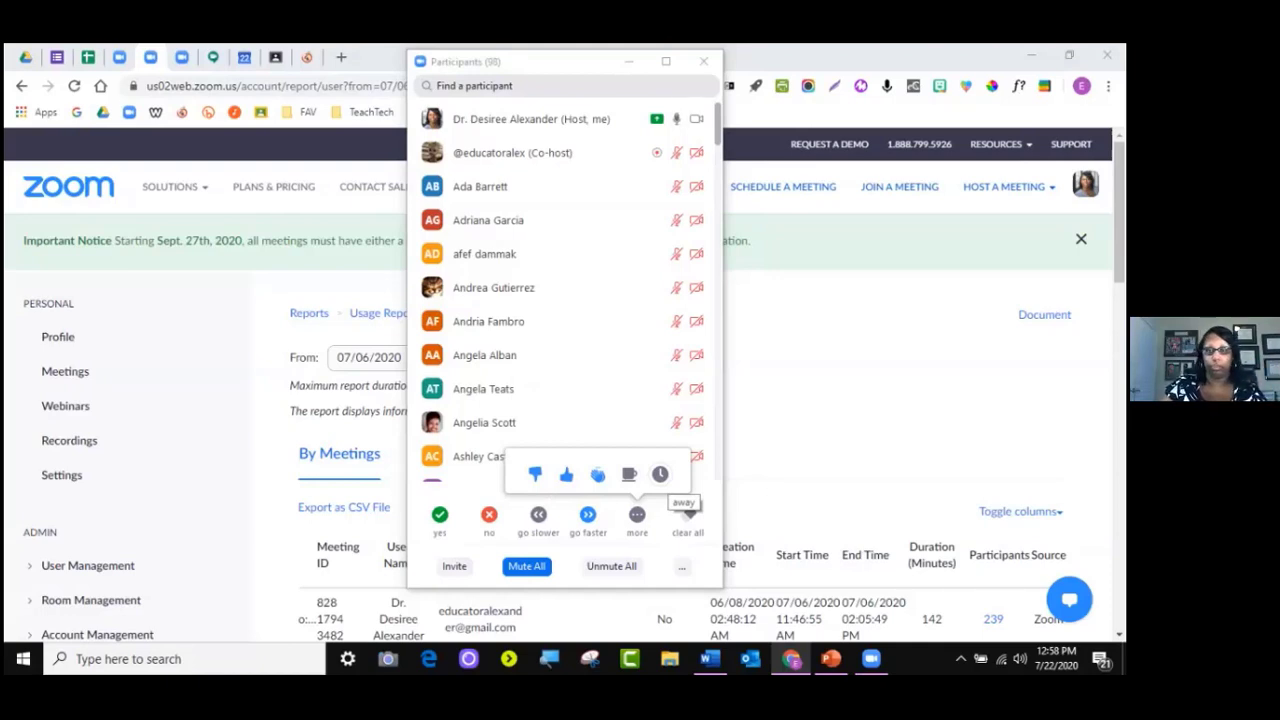
left_click(638, 515)
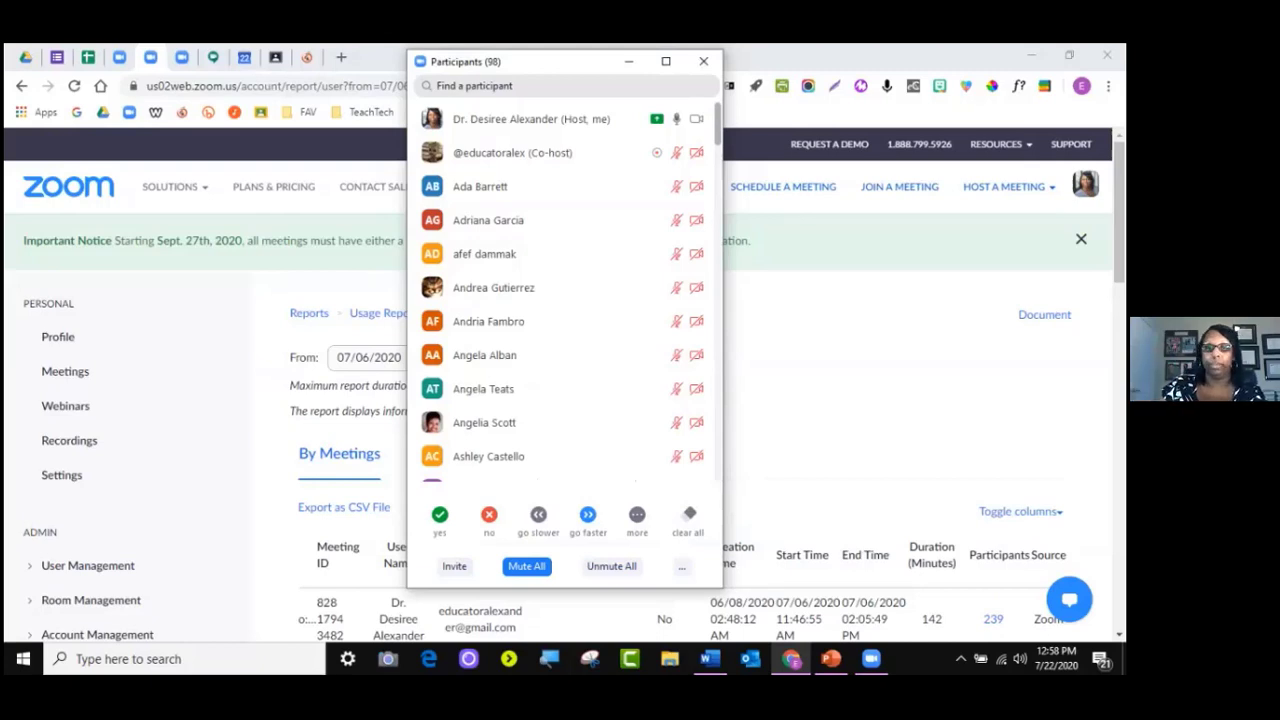
left_click(526, 566)
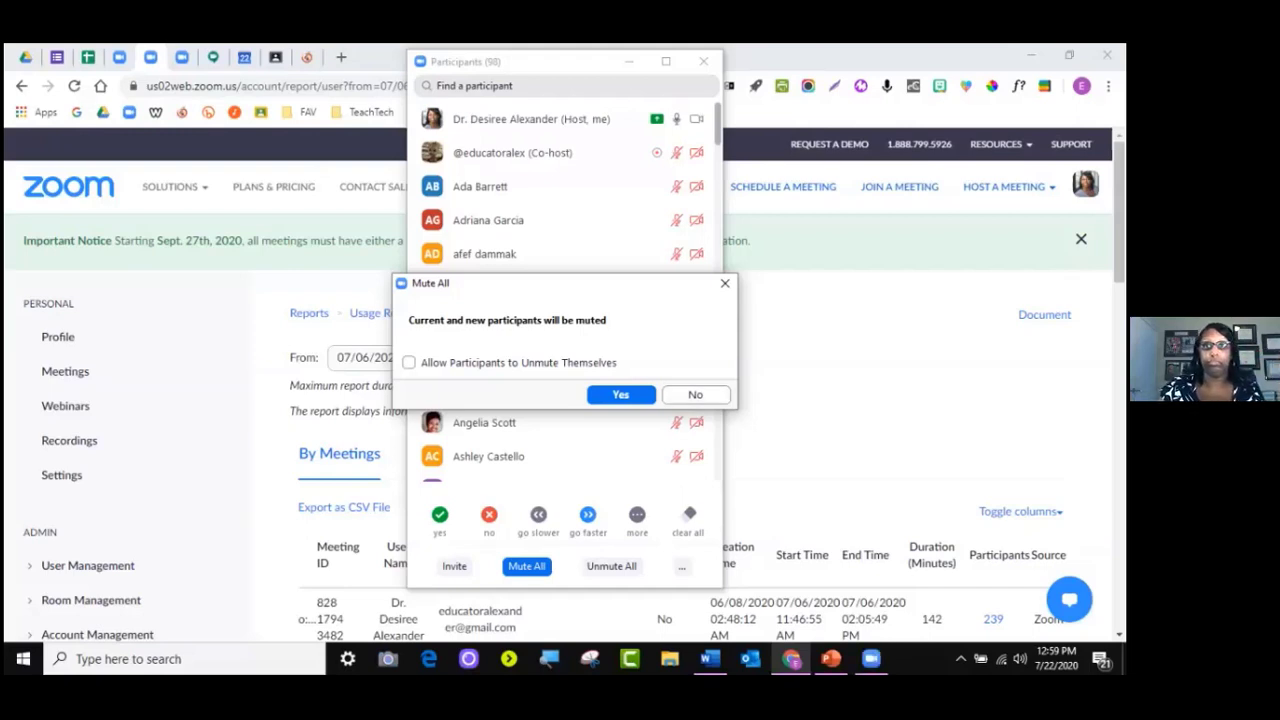
Cancel Mute All, check the '...' participant options, and close the Participants window
left_click(725, 283)
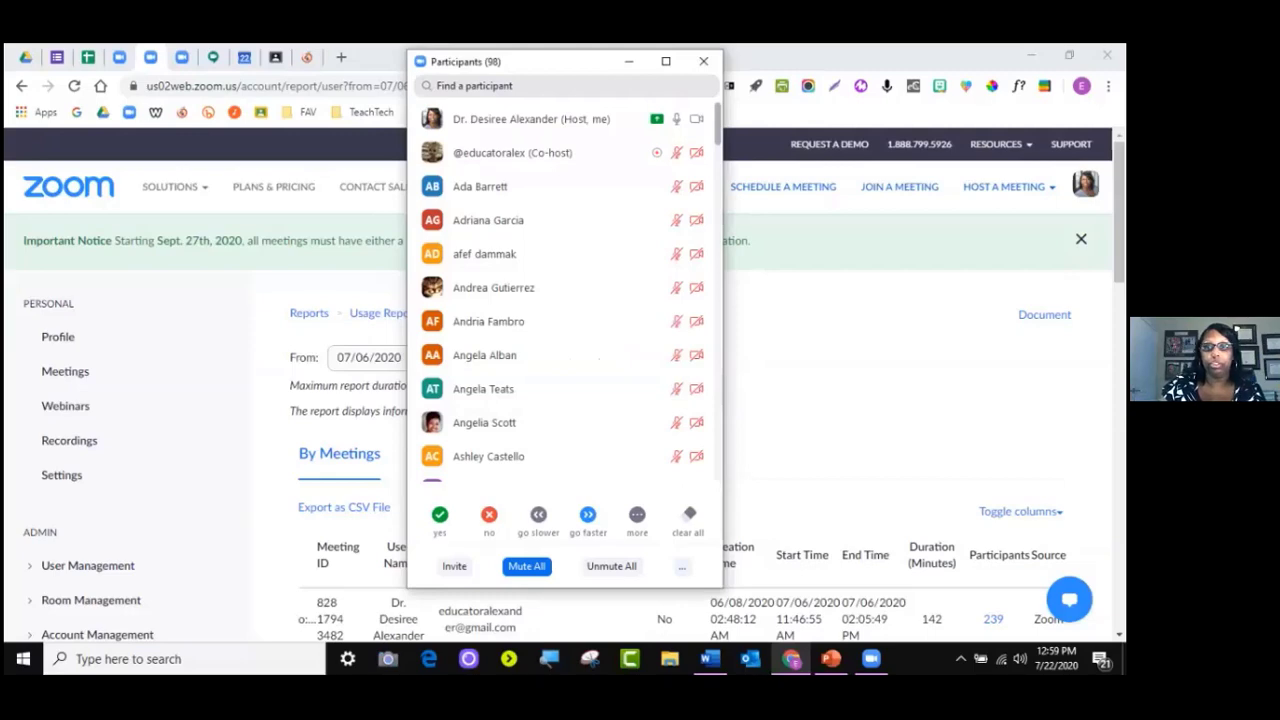
left_click(681, 566)
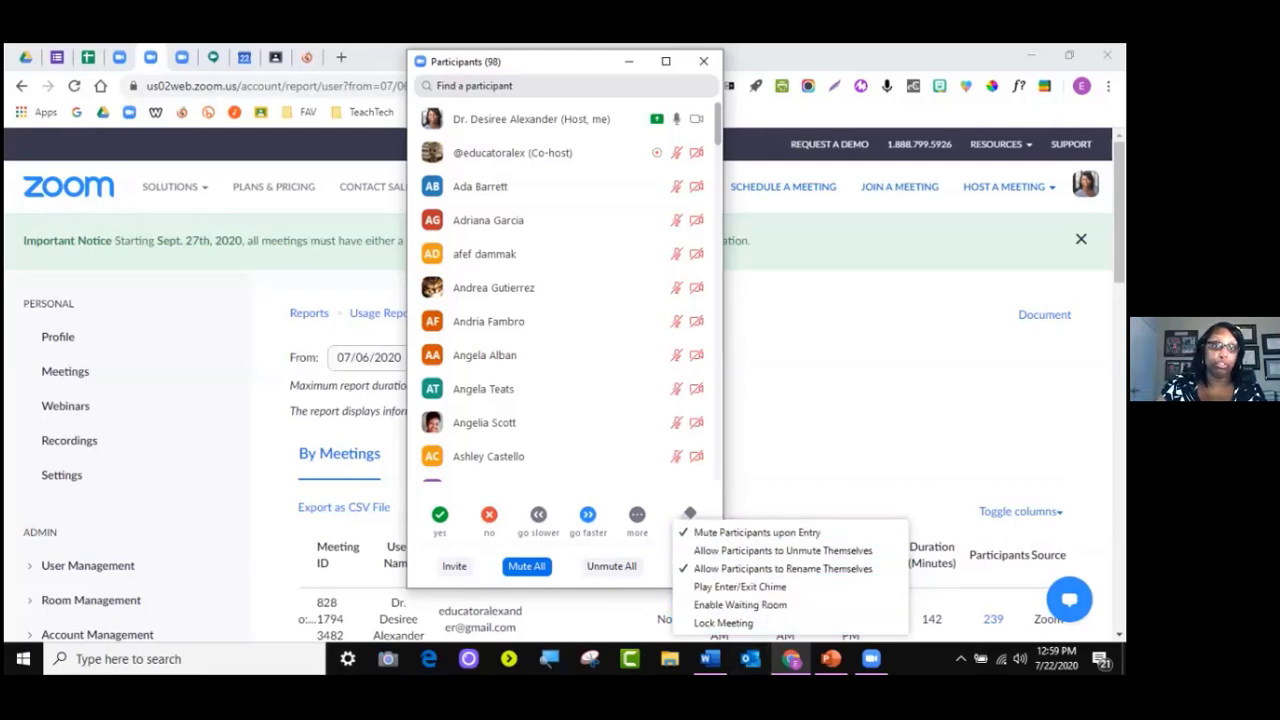
left_click(703, 61)
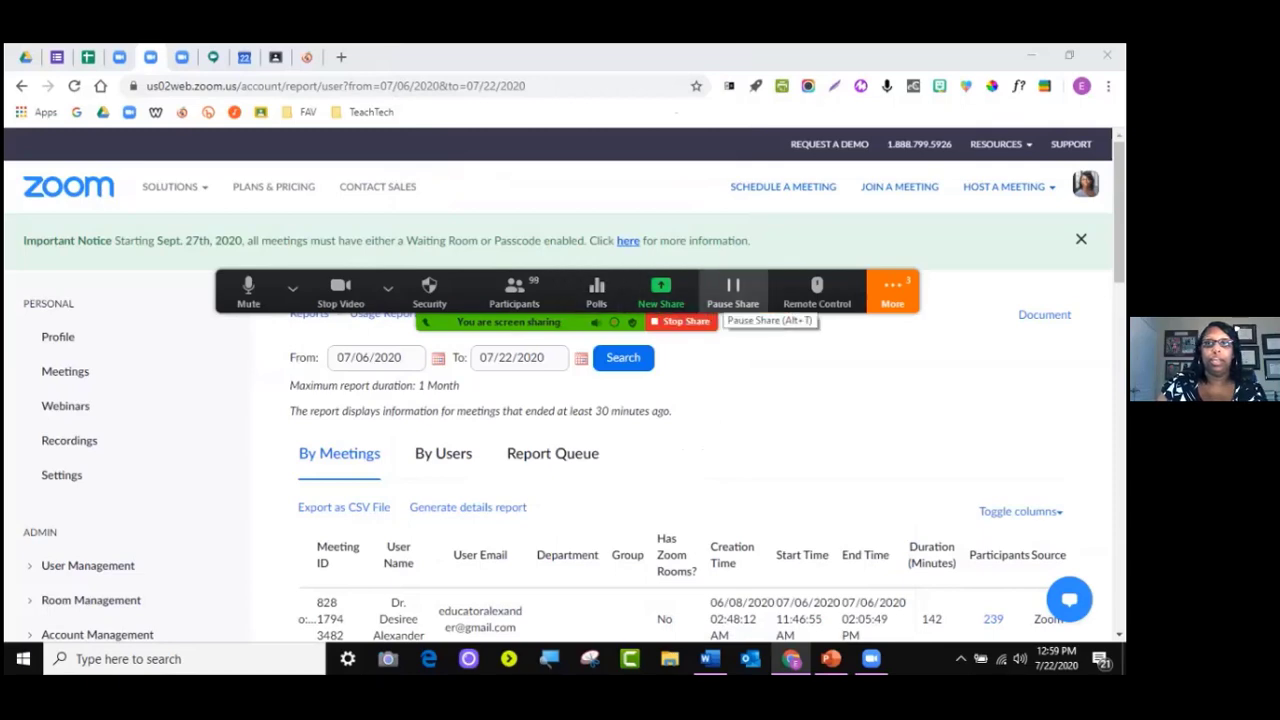
Check remote control options, then show, reposition, minimise and finally hide the floating video panel
left_click(892, 291)
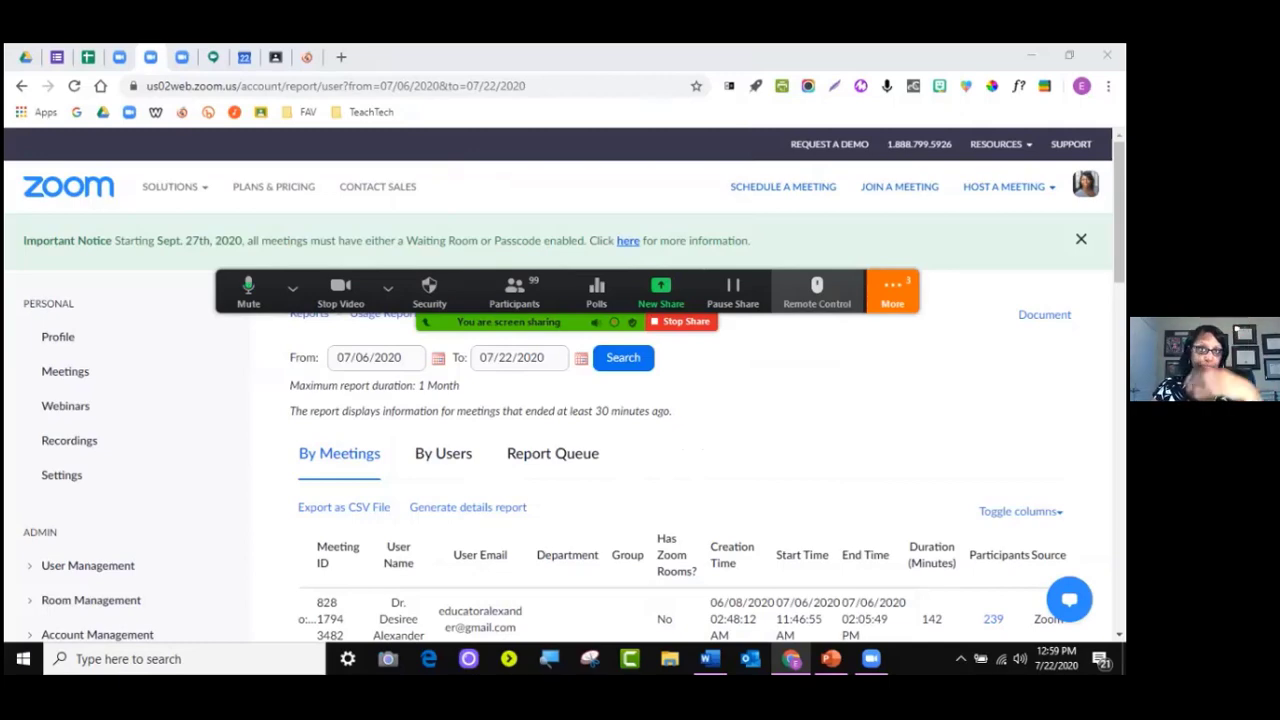
left_click(817, 291)
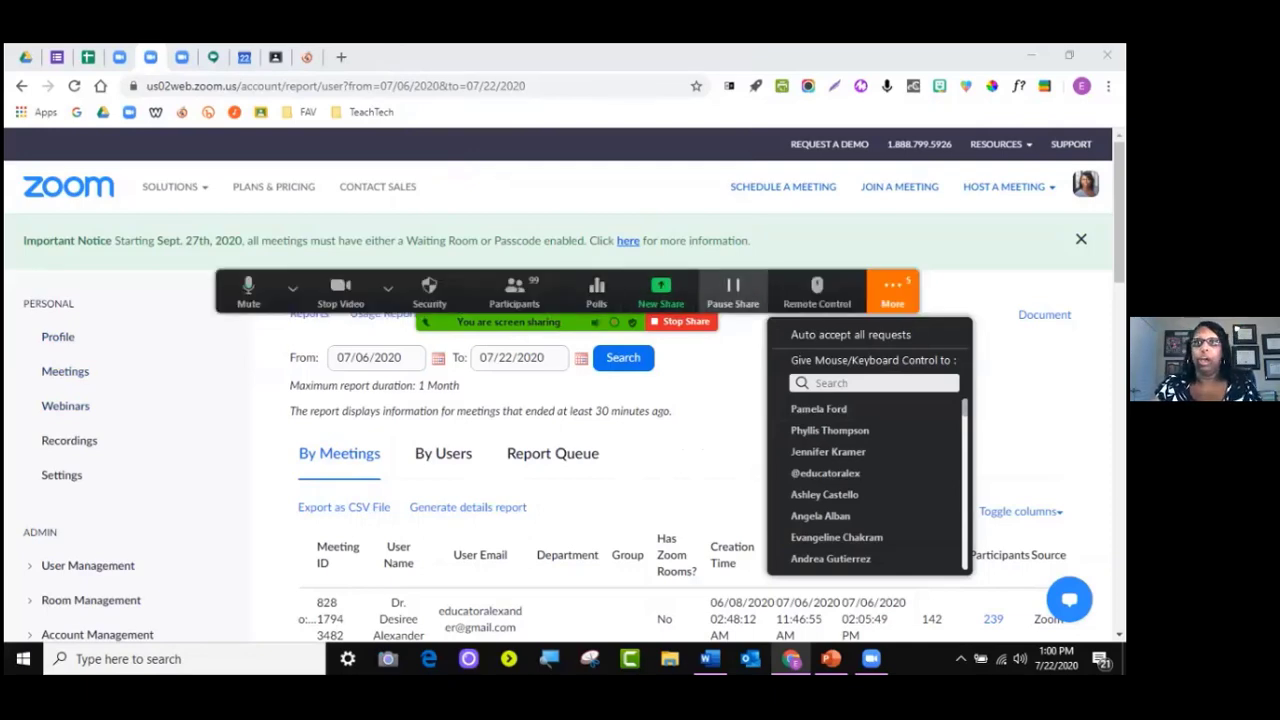
left_click(892, 292)
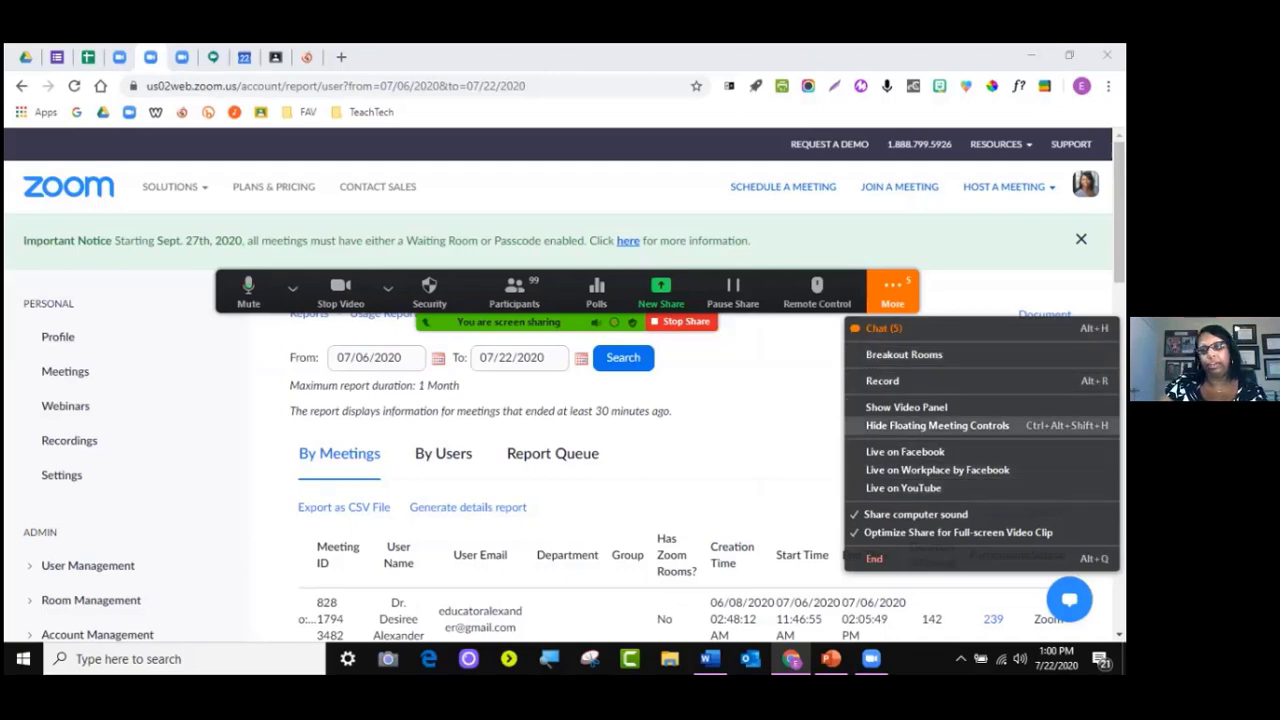
left_click(906, 407)
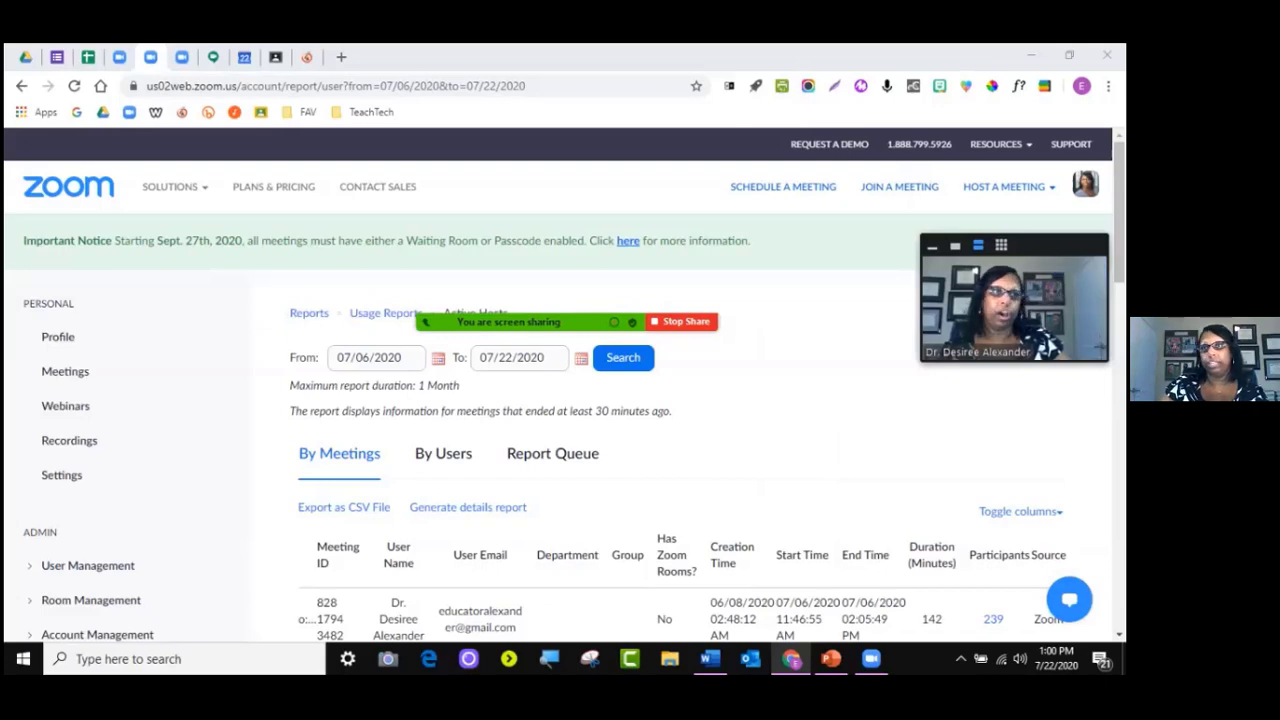
left_click_drag(1050, 245, 1020, 207)
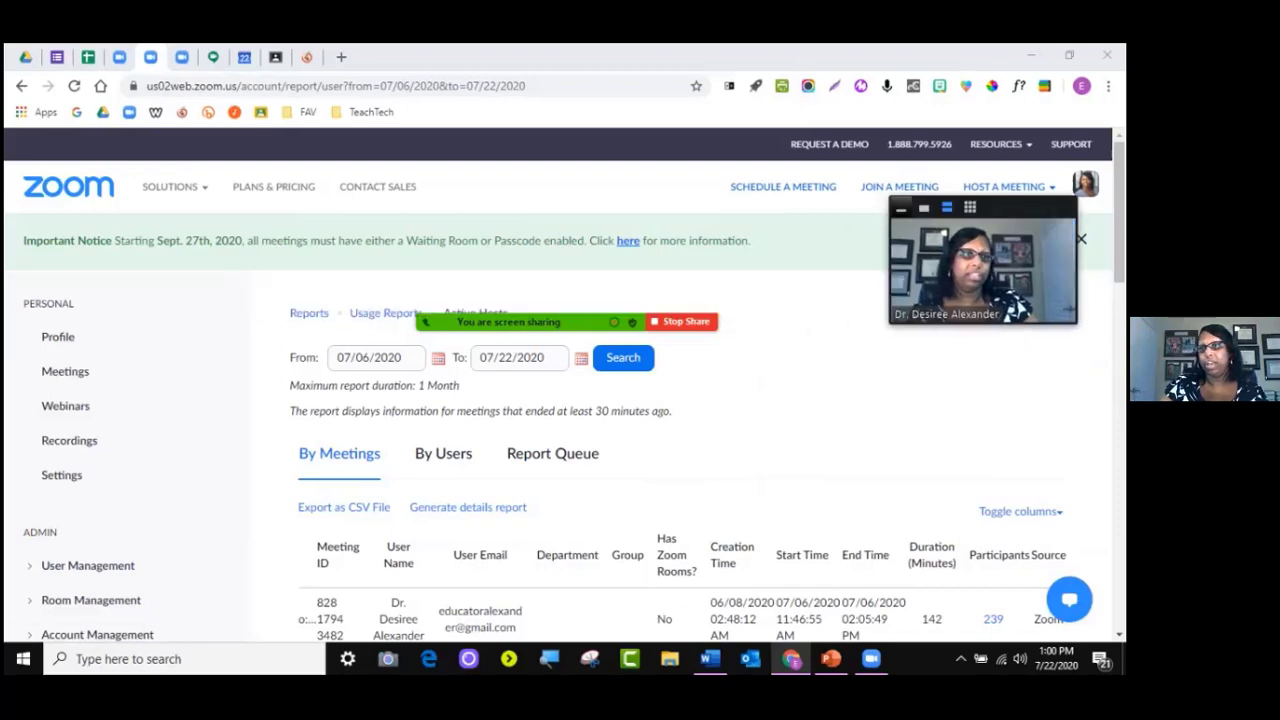
left_click(901, 208)
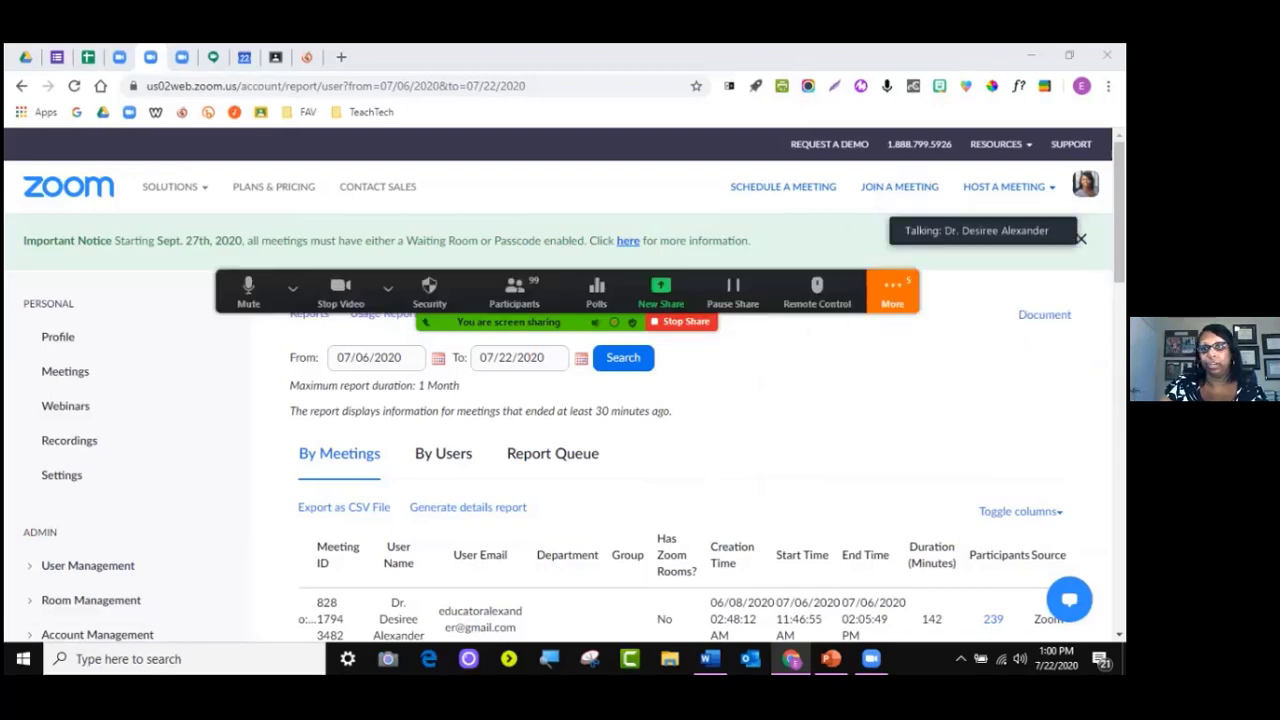
left_click(893, 292)
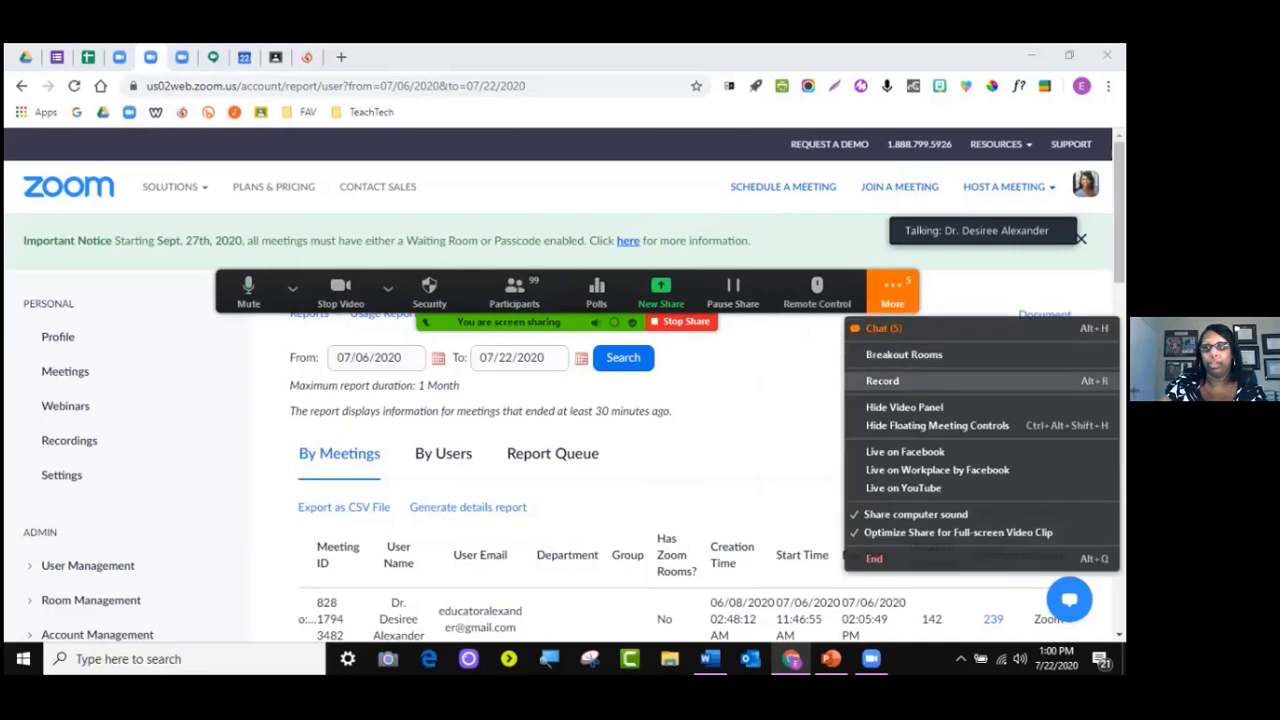
left_click(904, 407)
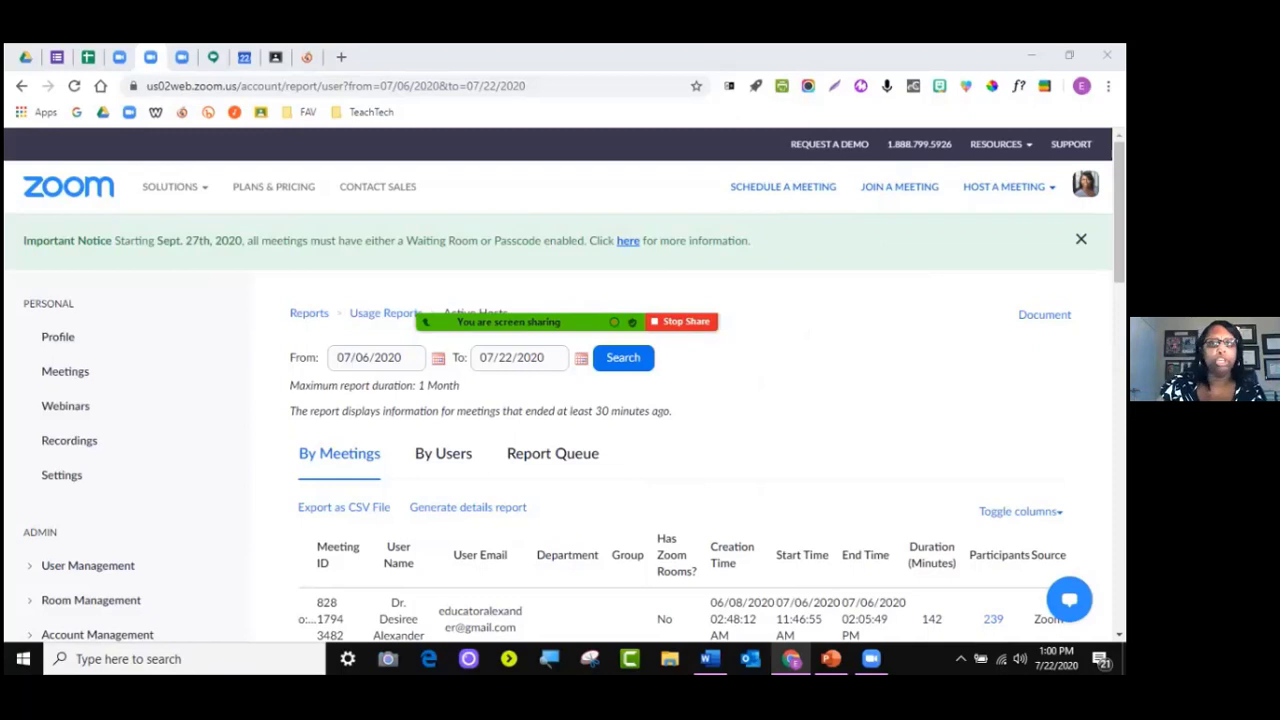
Open Breakout Rooms from More to set up rooms for the 98 participants
mouse_move(690, 322)
left_click(892, 290)
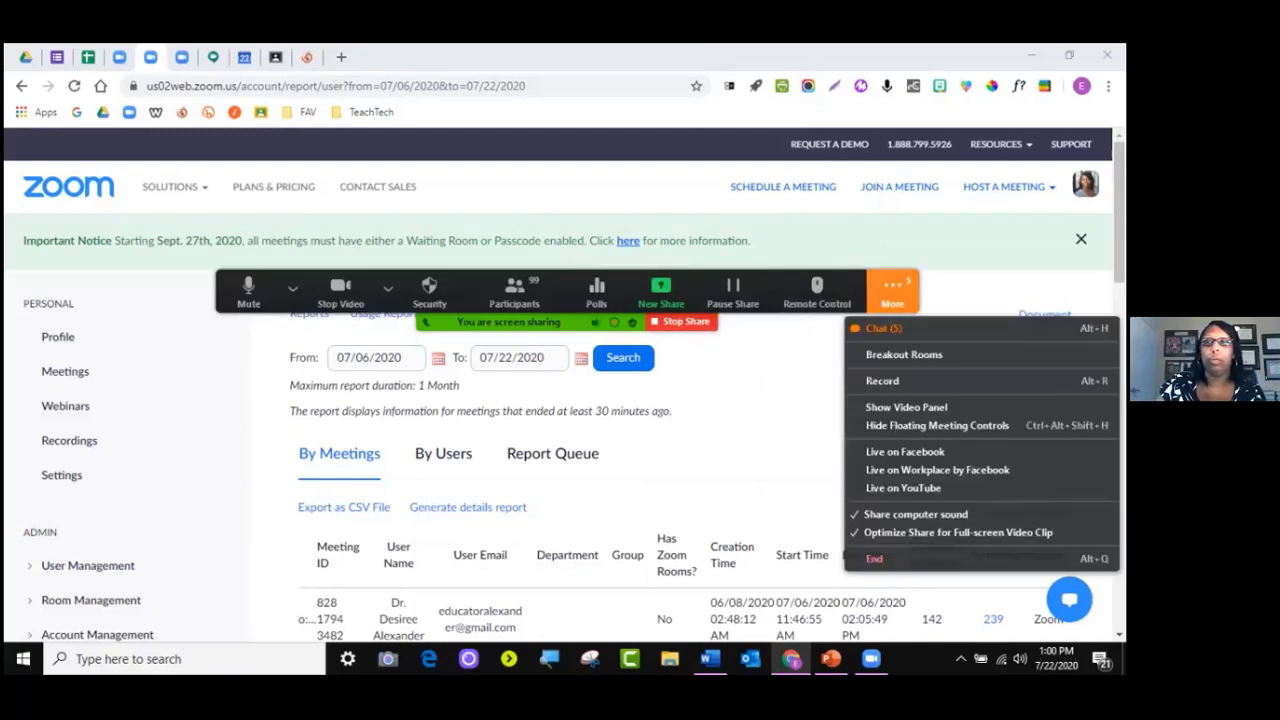
left_click(904, 355)
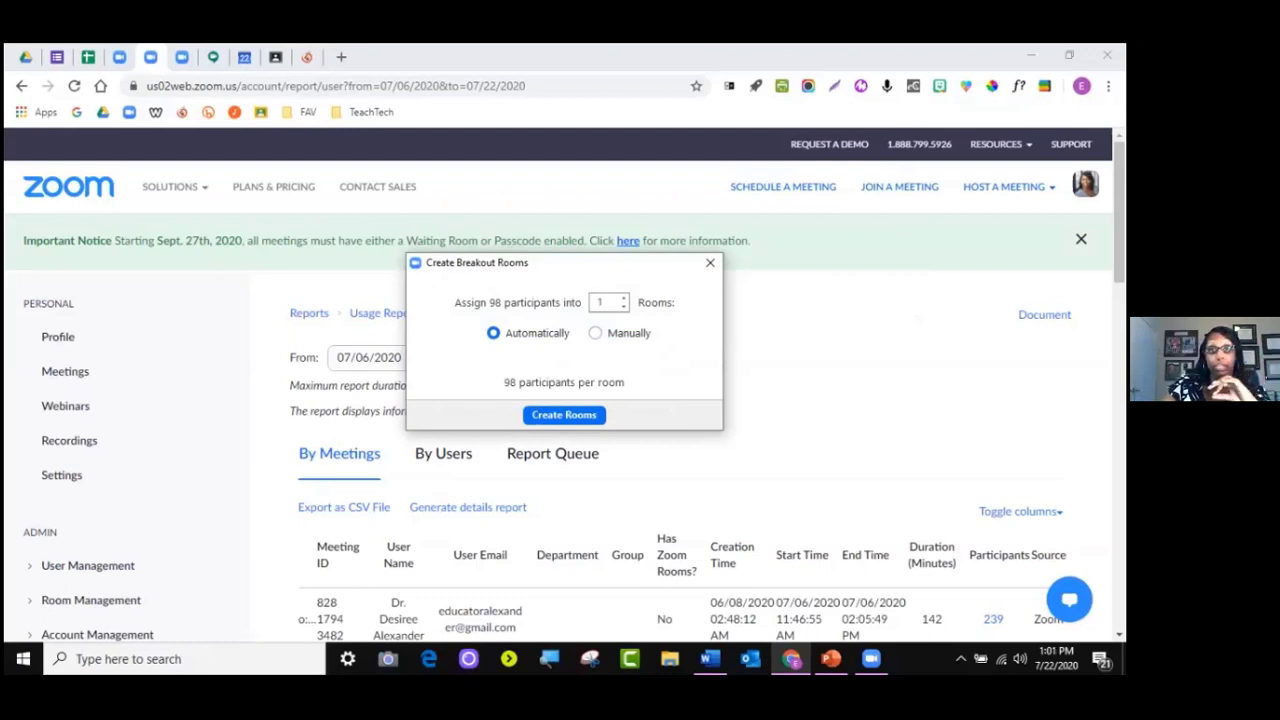
Keep Automatically as the assignment mode while the Rooms count climbs to 26
left_click(595, 333)
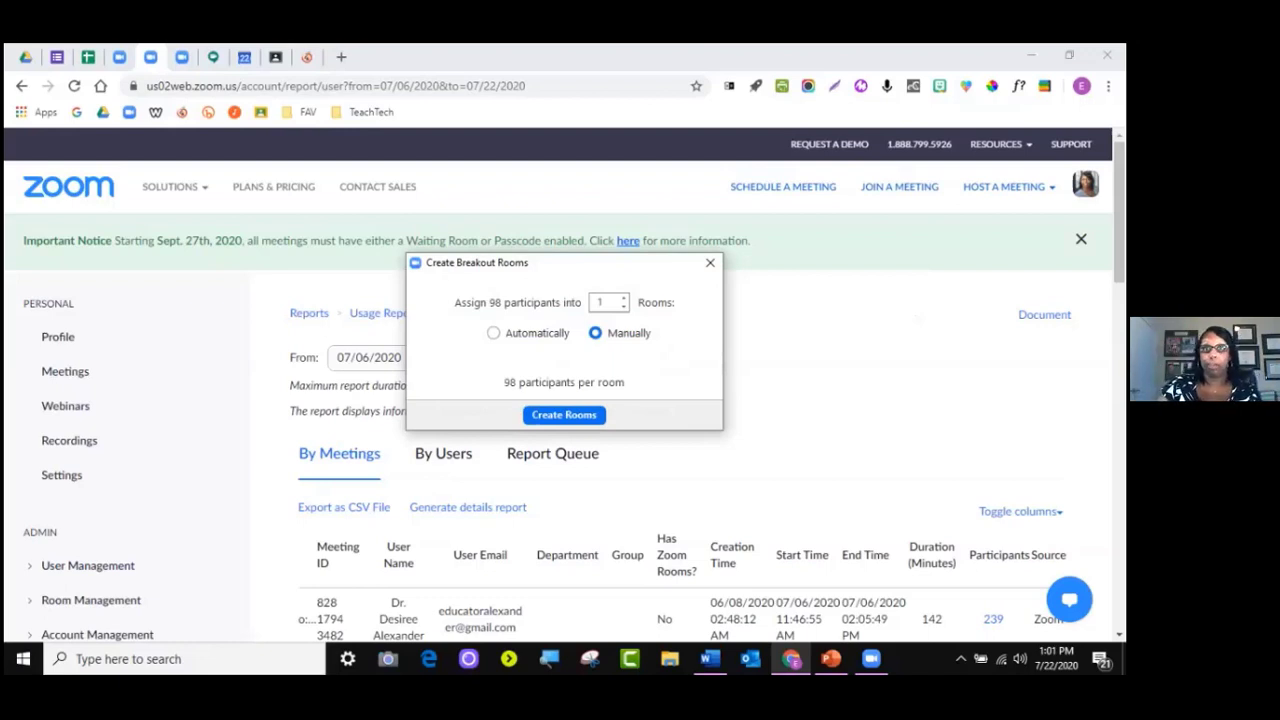
left_click(493, 333)
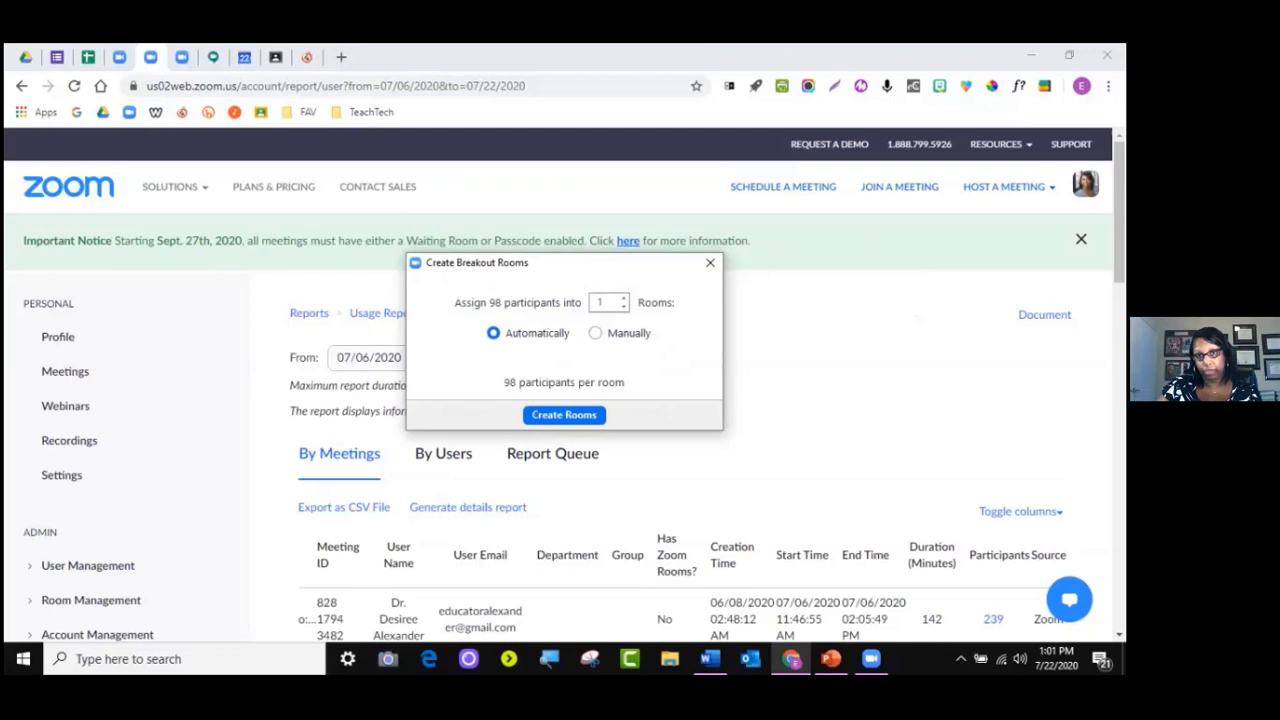
left_click(623, 298)
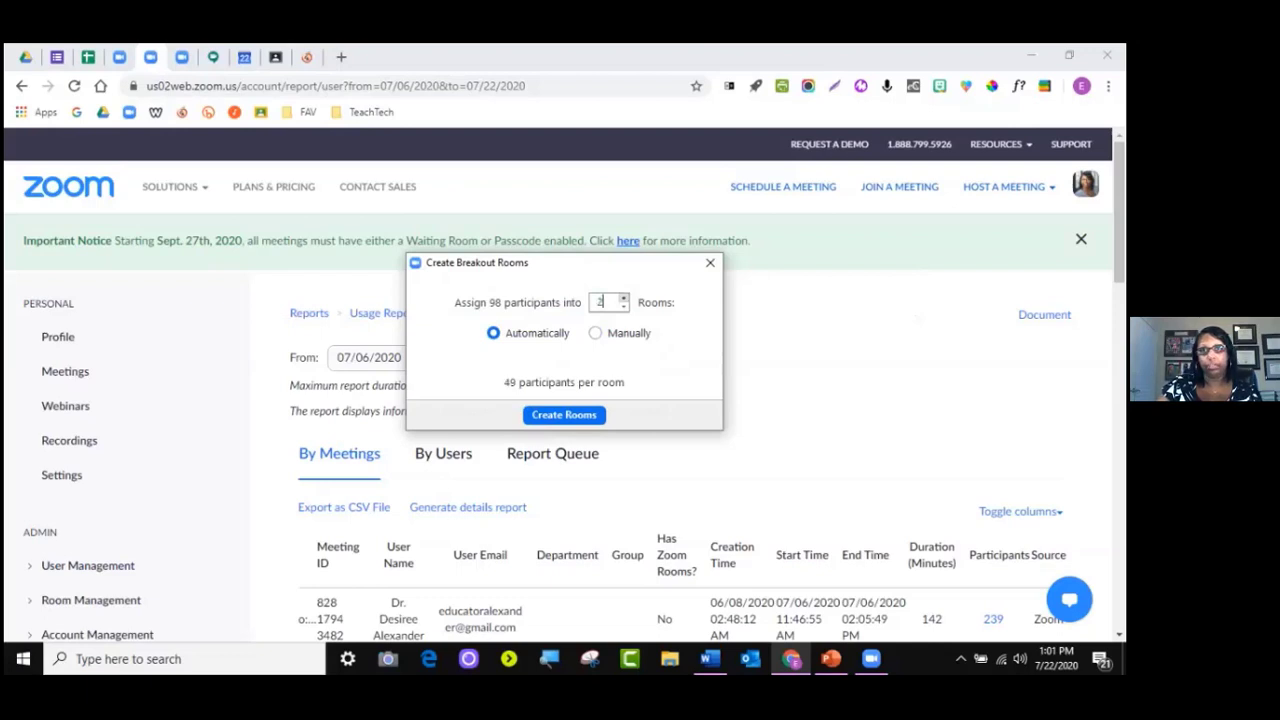
left_click(623, 298)
left_click(623, 298)
left_click(623, 298)
left_click(623, 298)
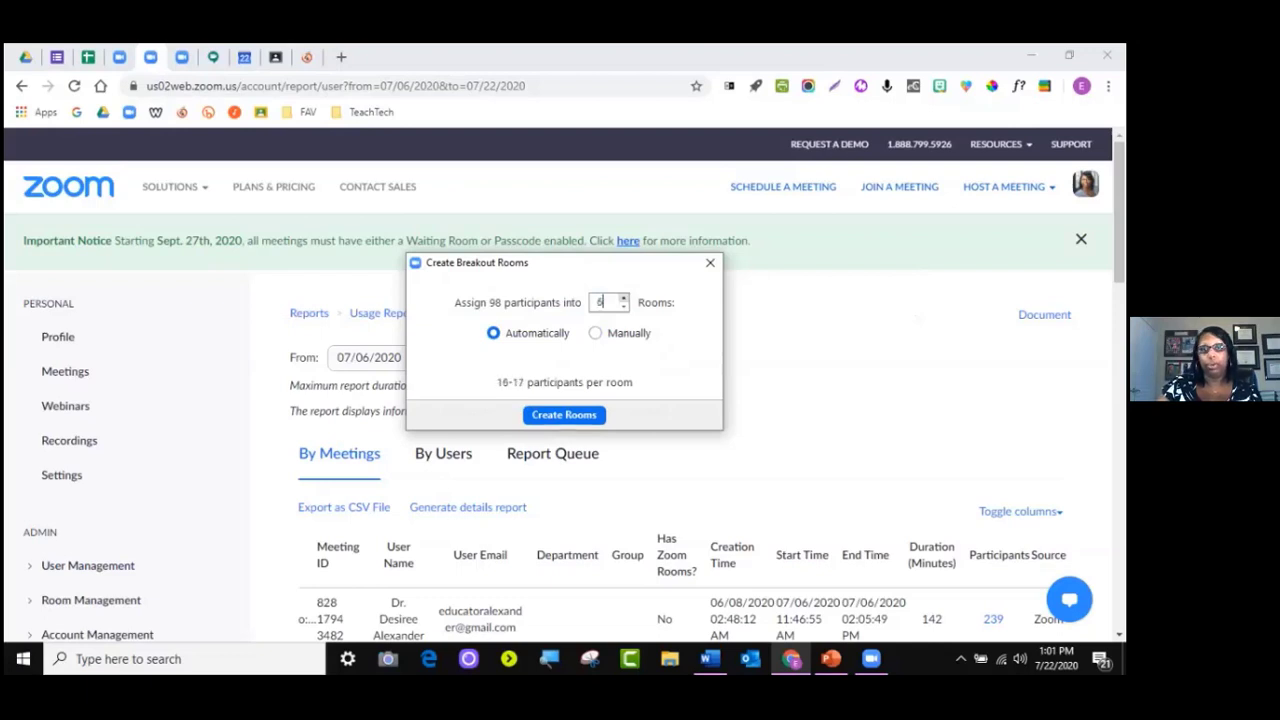
left_click(623, 298)
left_click(623, 298)
left_click(623, 298)
left_click(623, 298)
left_click(623, 298)
left_click(623, 298)
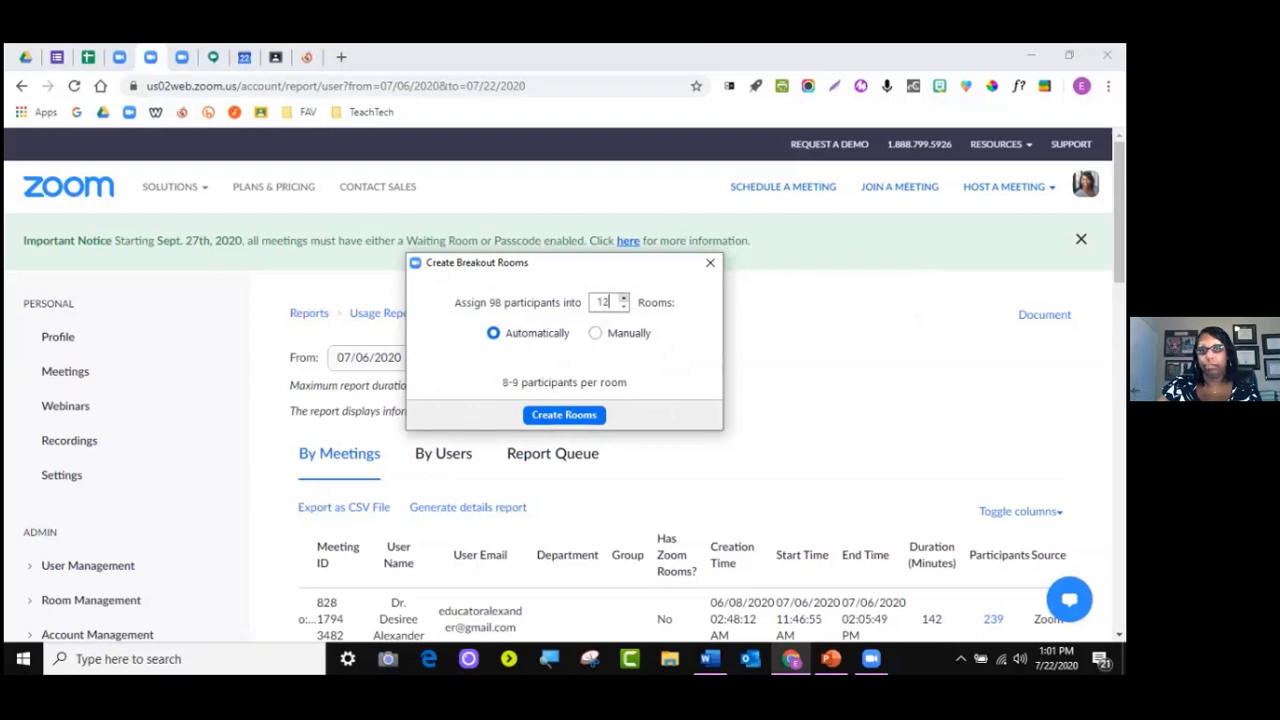
left_click(623, 298)
left_click(623, 298)
left_click(623, 298)
left_click(623, 298)
left_click(623, 298)
left_click(623, 298)
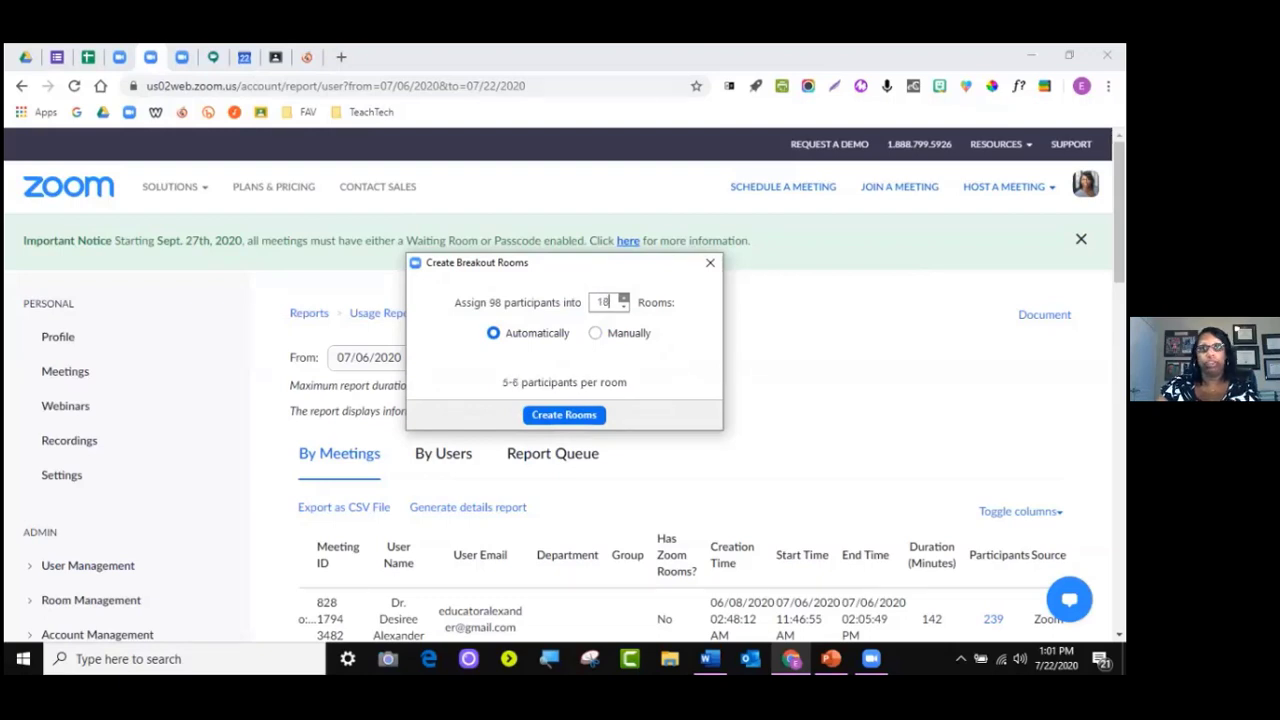
left_click(623, 298)
left_click(623, 298)
left_click(623, 298)
left_click(623, 298)
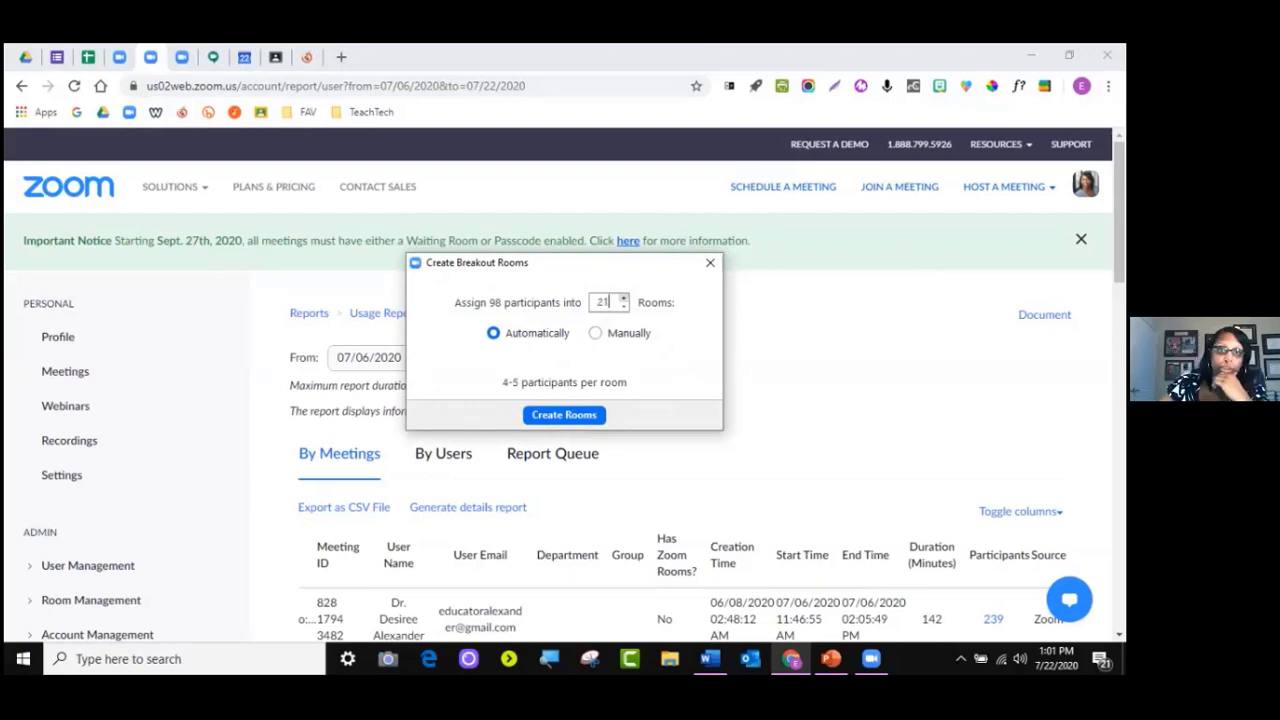
left_click(623, 298)
left_click(623, 298)
left_click(623, 298)
left_click(623, 298)
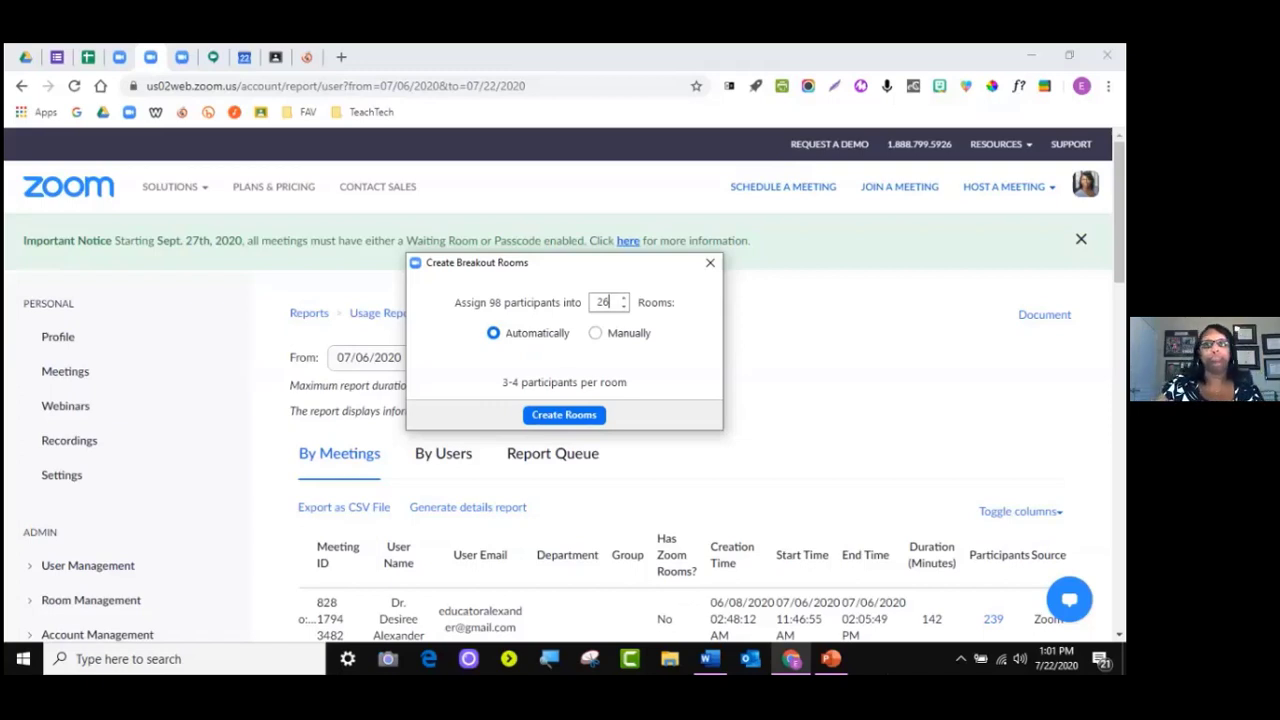
Lower the Rooms count to 5 and create the automatically filled breakout rooms
left_click(623, 306)
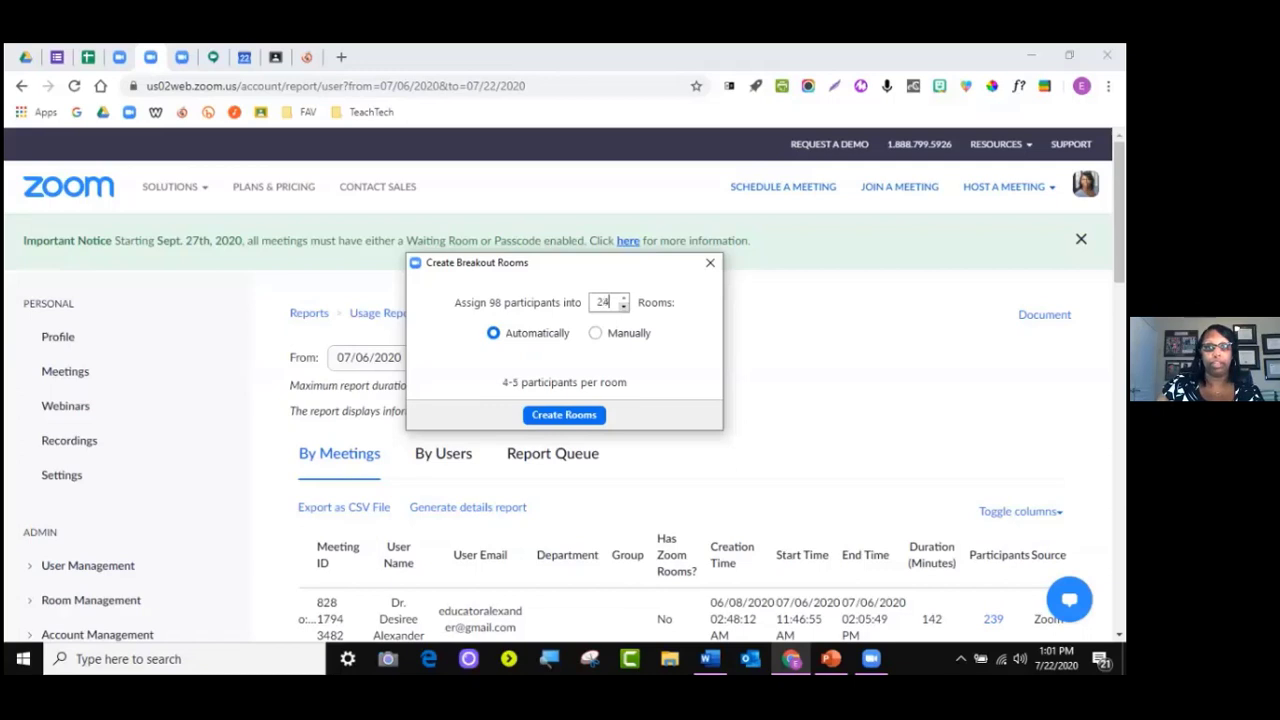
left_click(623, 306)
left_click(623, 306)
left_click(623, 306)
left_click(623, 306)
left_click(623, 306)
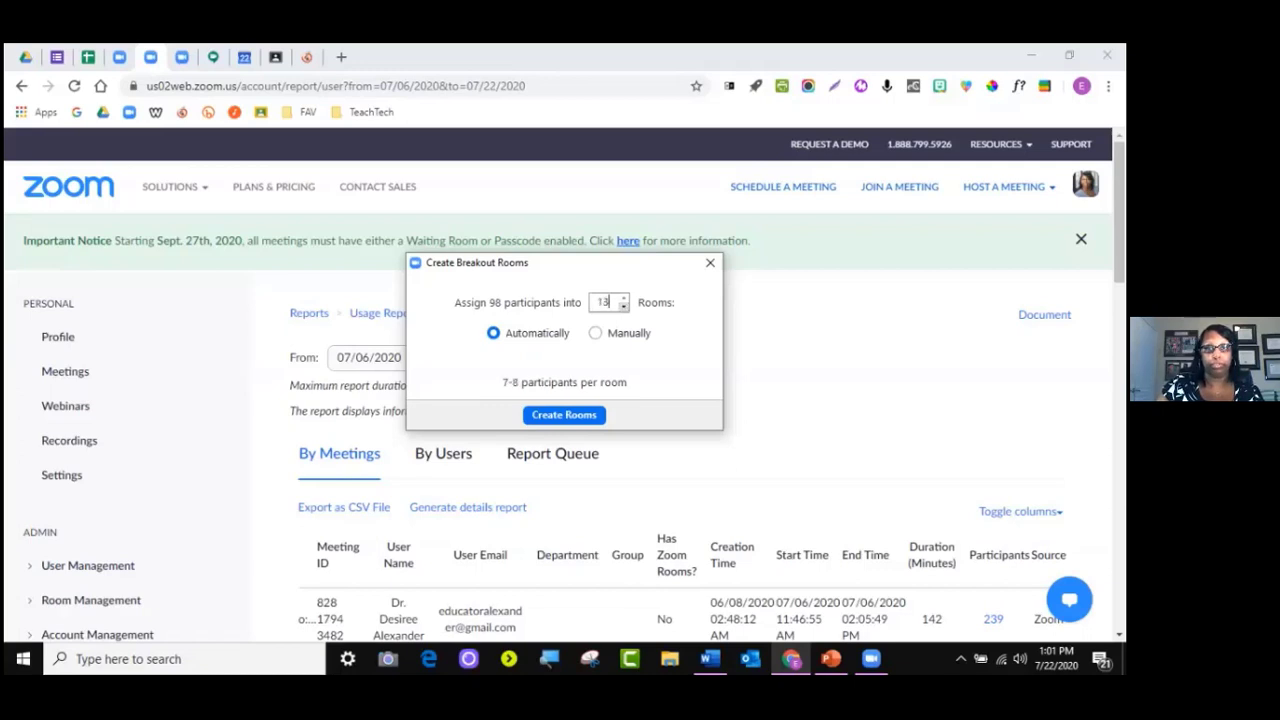
left_click(623, 306)
left_click(623, 306)
left_click(623, 306)
left_click(623, 306)
left_click(623, 306)
left_click(623, 306)
left_click(623, 306)
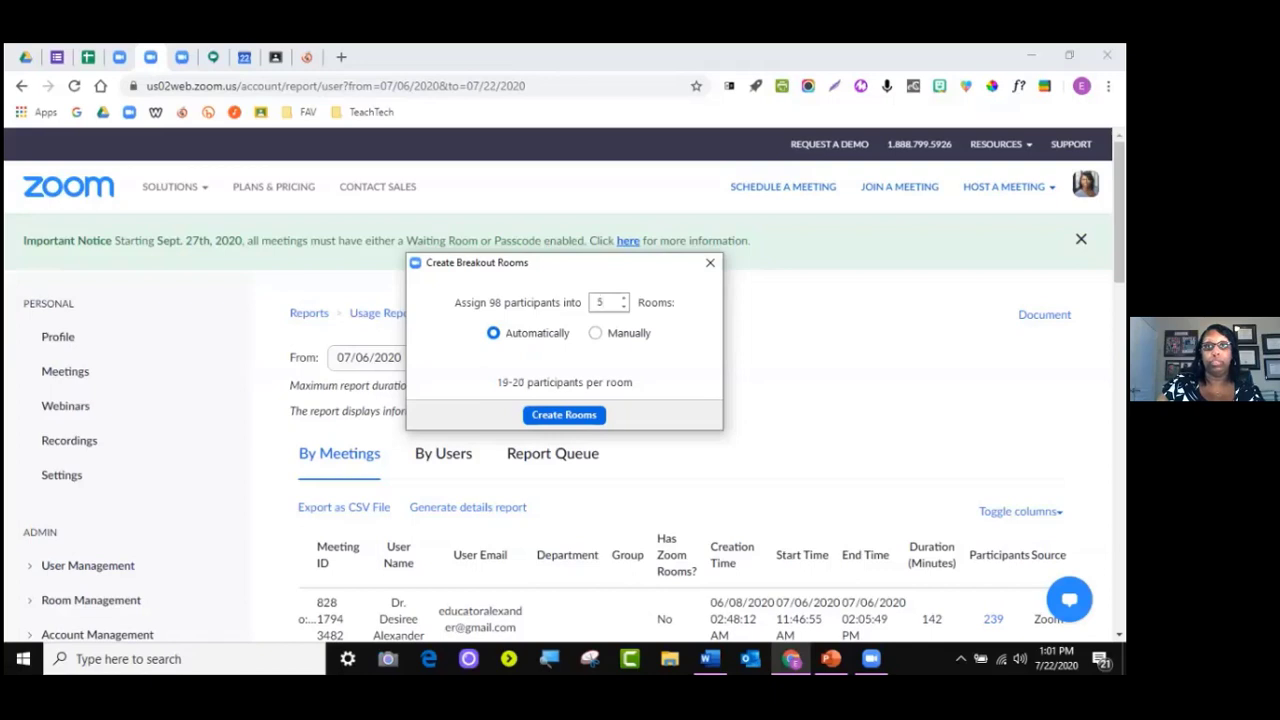
left_click(564, 414)
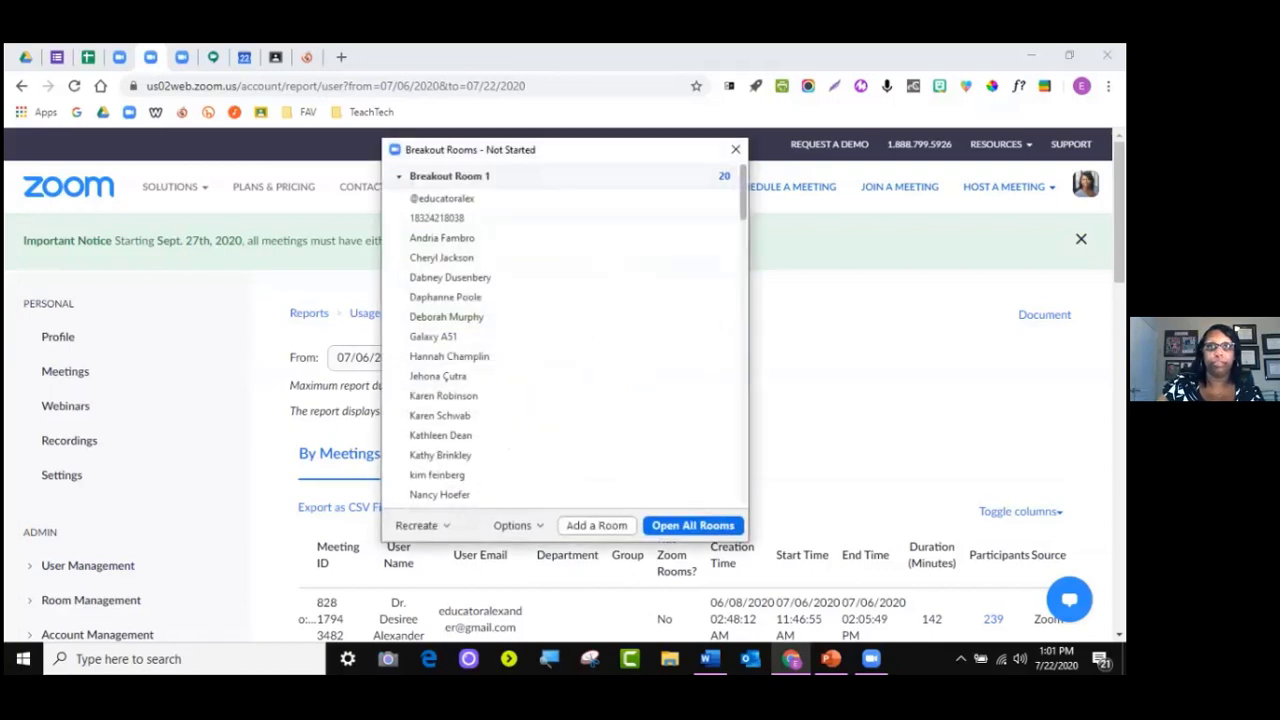
Review the five rooms' participant lists
scroll(560, 340, "down", 5)
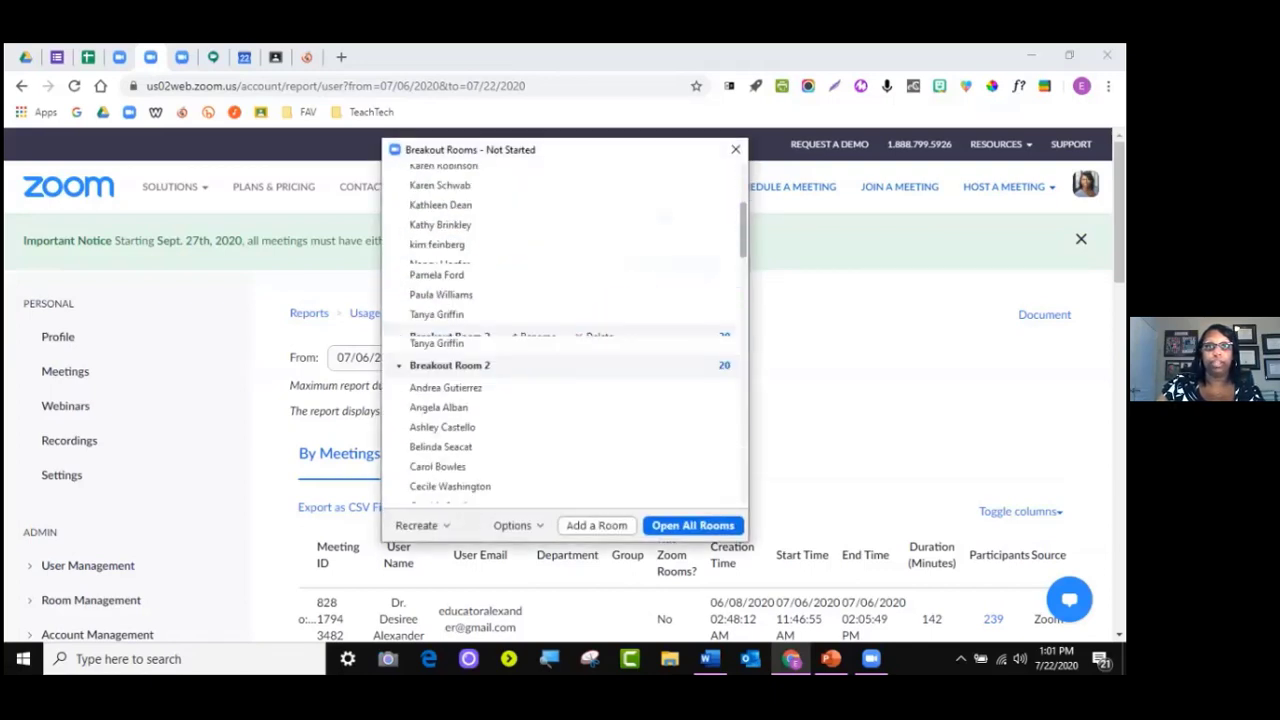
scroll(565, 340, "down", 15)
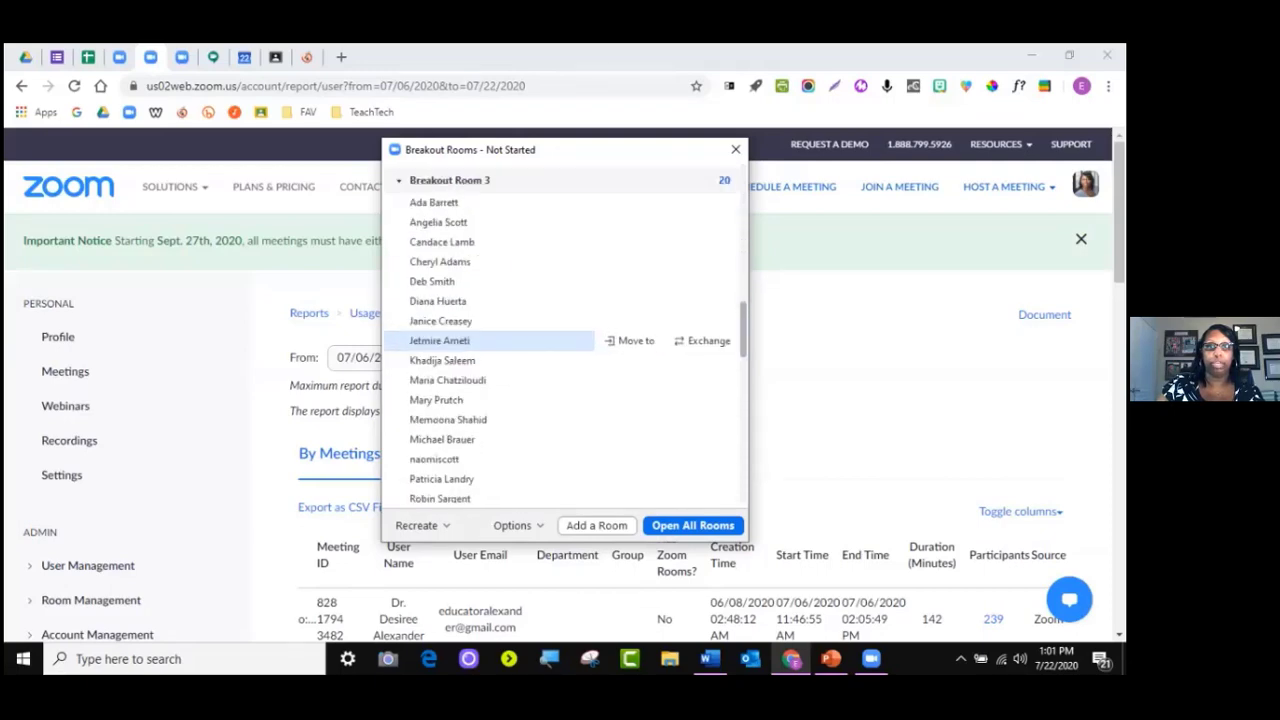
scroll(565, 340, "down", 10)
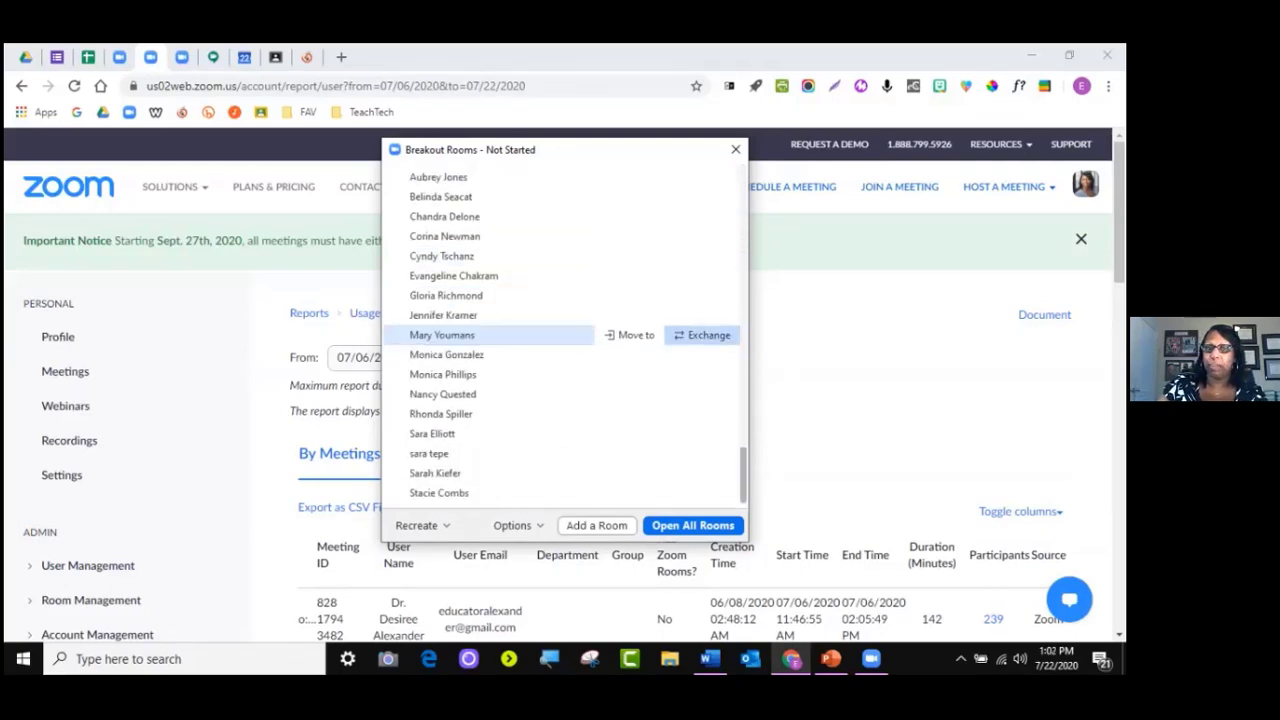
scroll(520, 390, "up", 3)
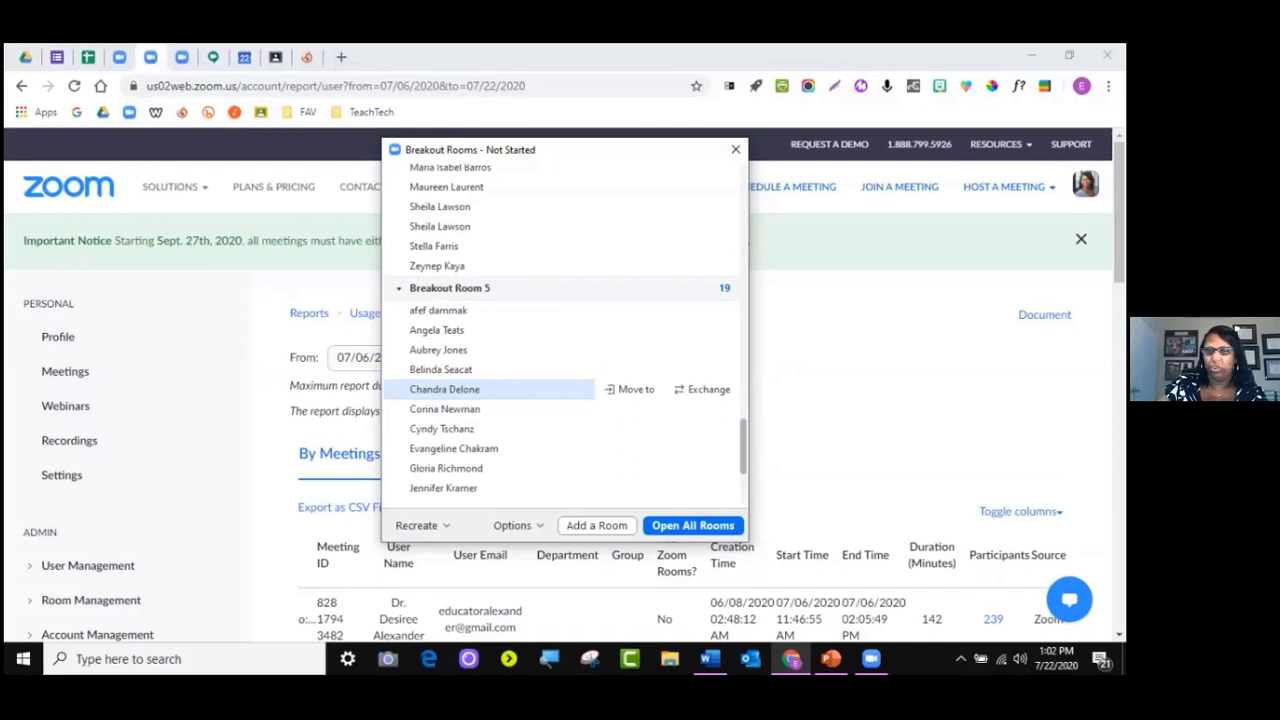
scroll(500, 390, "down", 3)
scroll(500, 390, "up", 1)
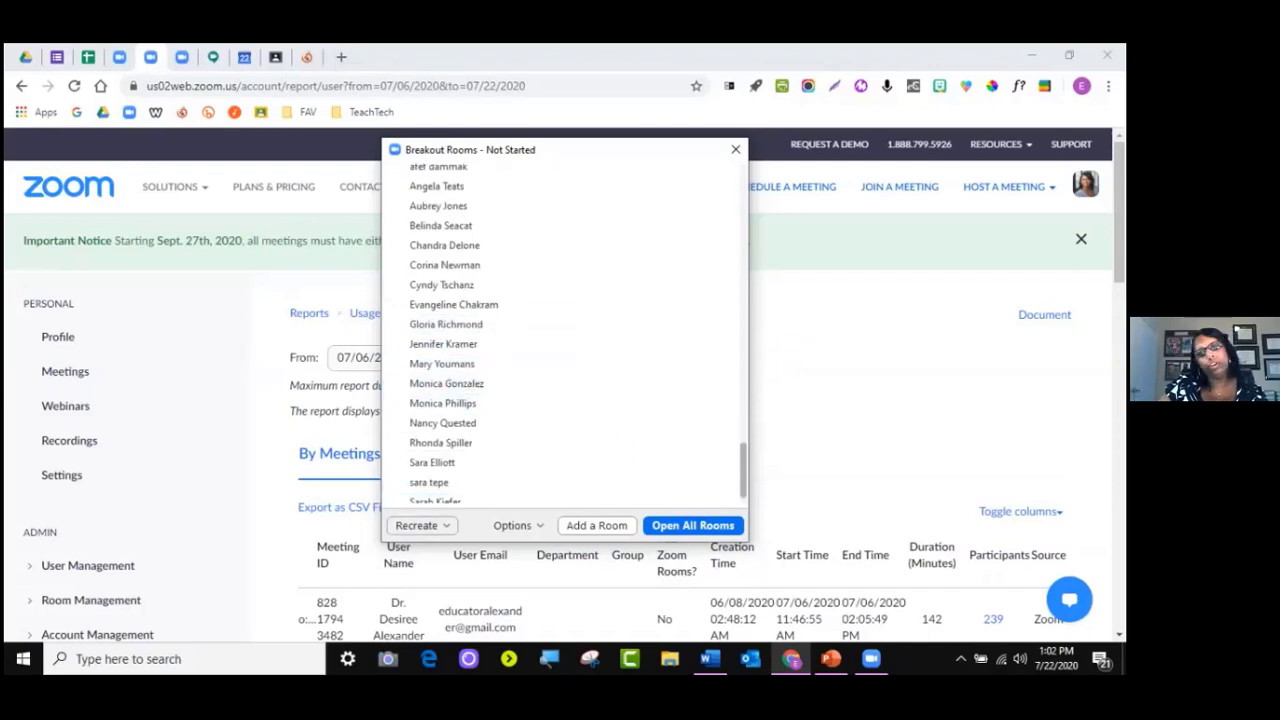
Cancel the Recreate prompt without changes and bring up breakout room Options
left_click(420, 525)
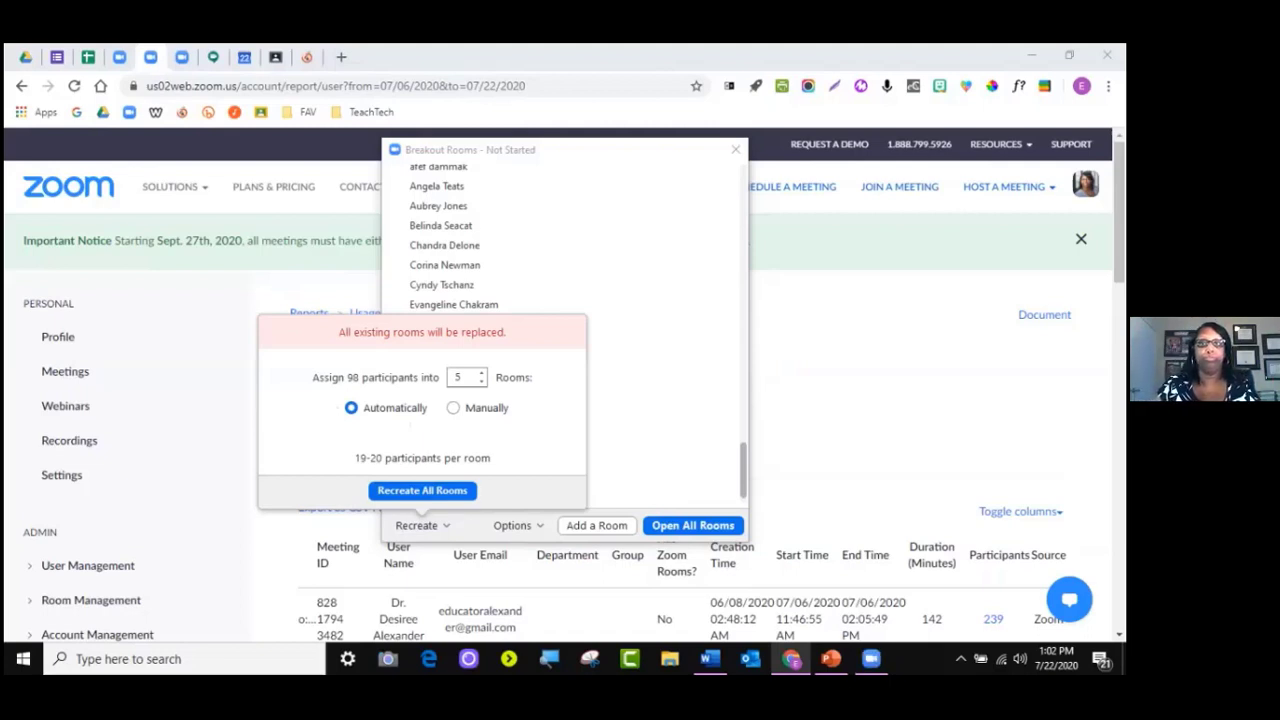
left_click(518, 525)
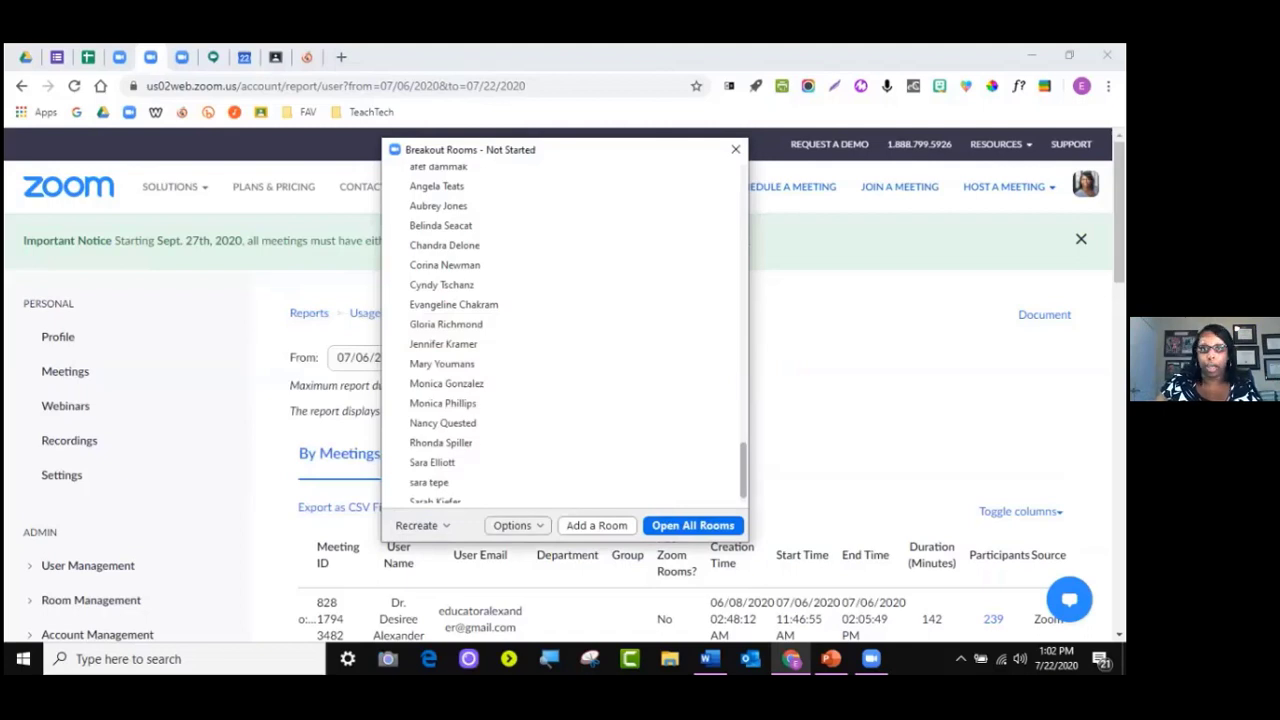
left_click(518, 525)
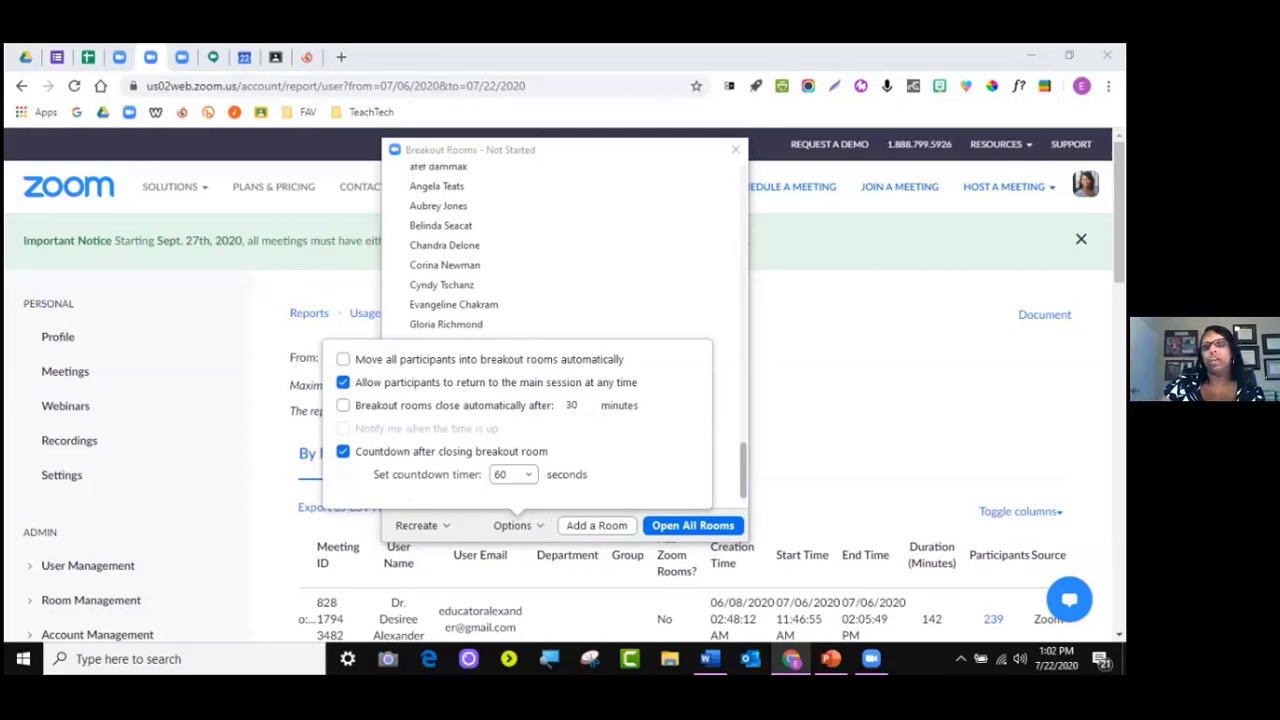
Set the closing countdown timer to 15 seconds
left_click(528, 475)
left_click(510, 523)
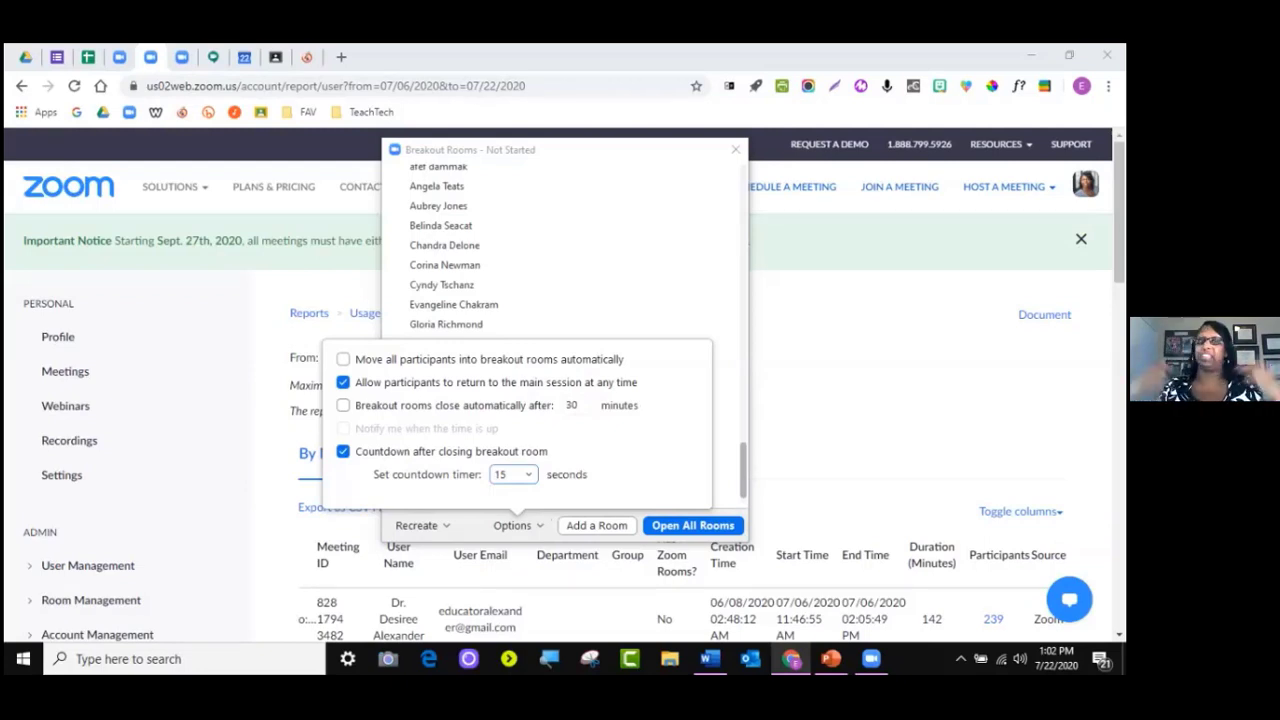
scroll(560, 245, "down", 1)
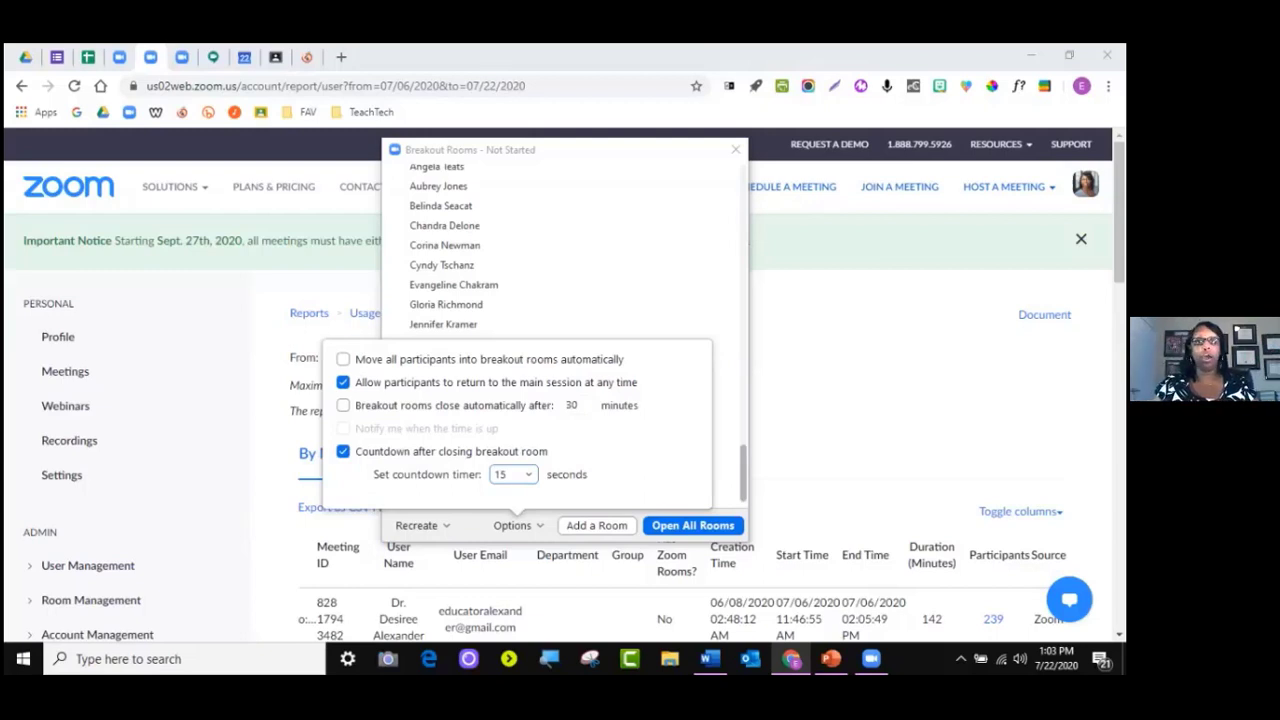
Leave automatic room closing unticked, close Options, and return to Breakout Room 1's list
left_click(343, 405)
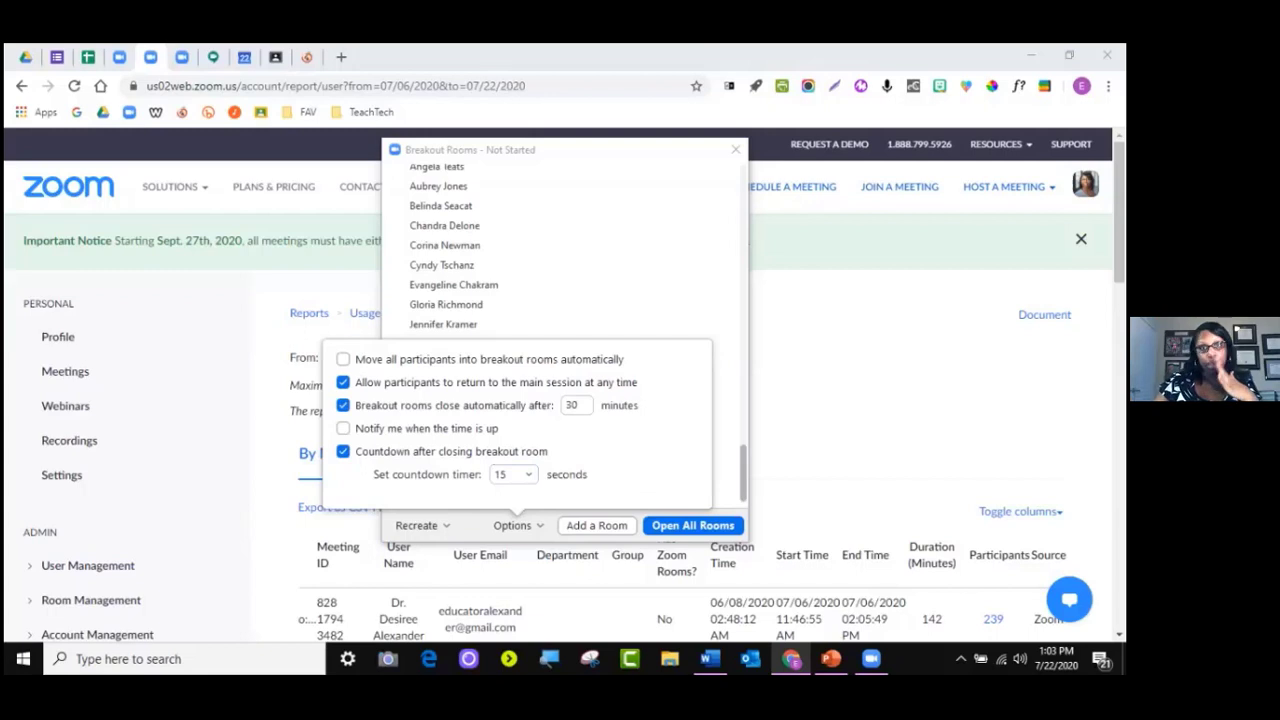
left_click(343, 405)
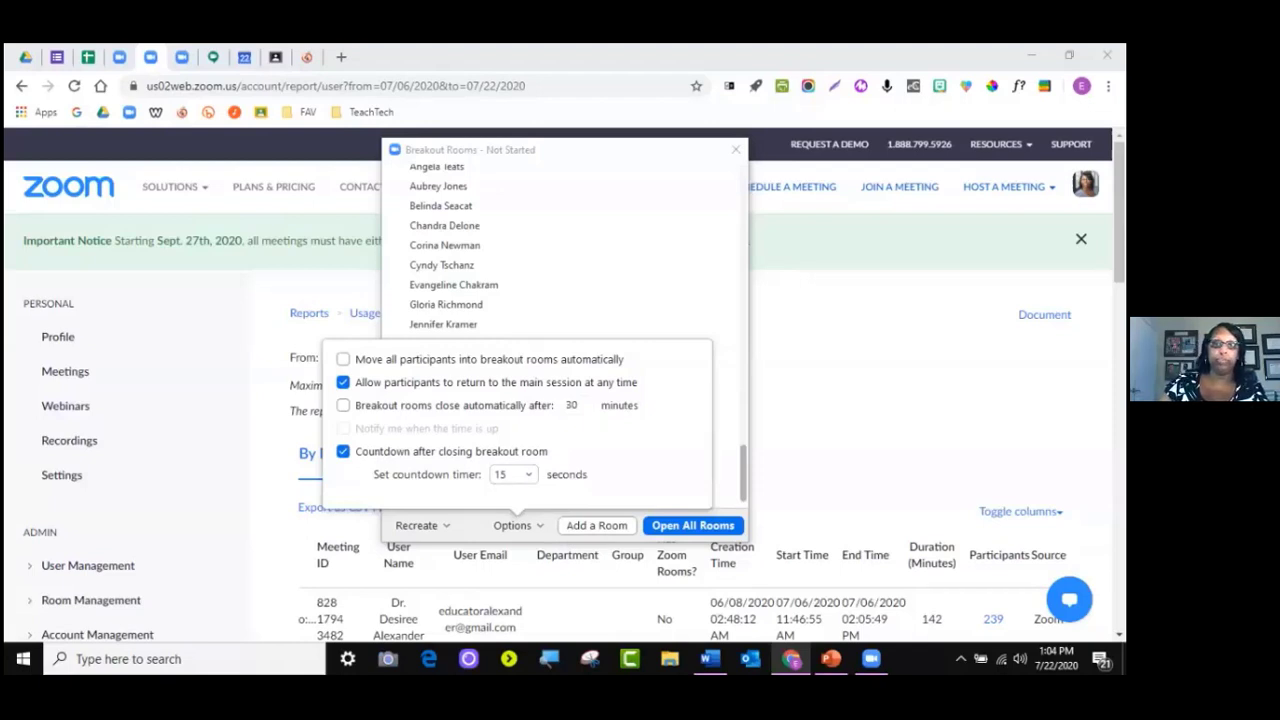
key("Escape")
scroll(565, 330, "up", 10)
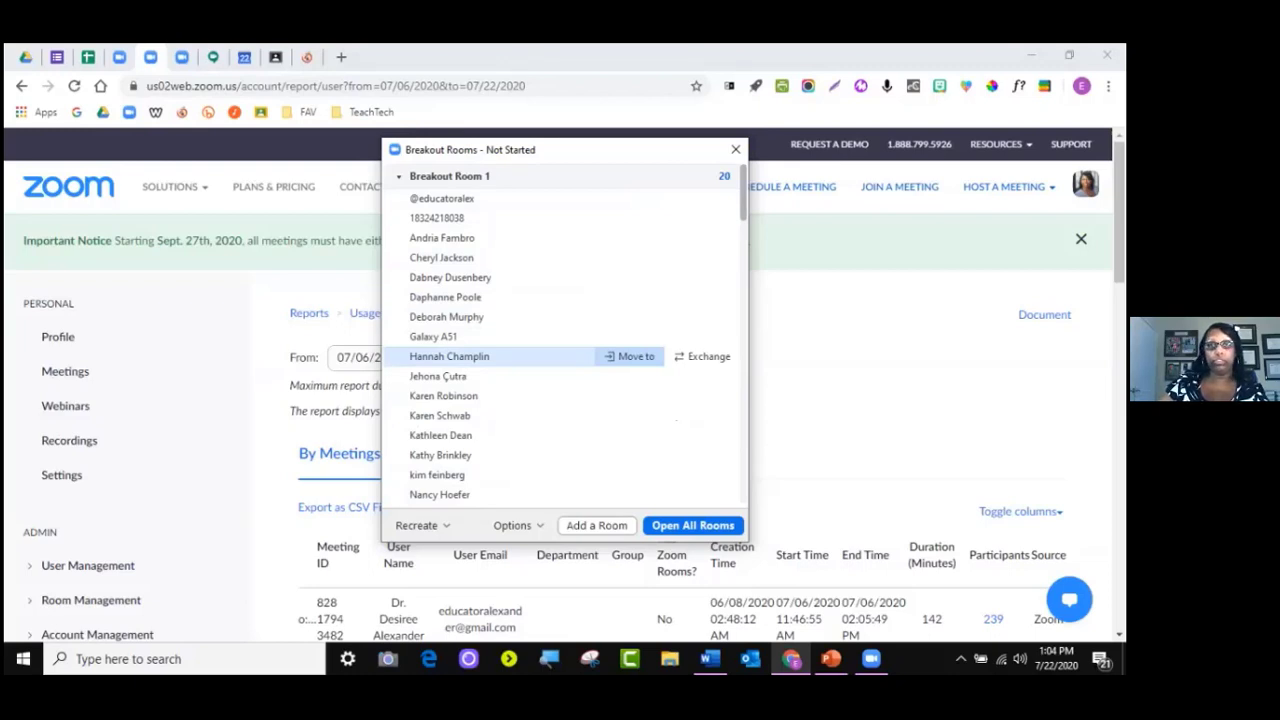
Move a Room 1 participant into Breakout Room 4
left_click(636, 356)
left_click(732, 363)
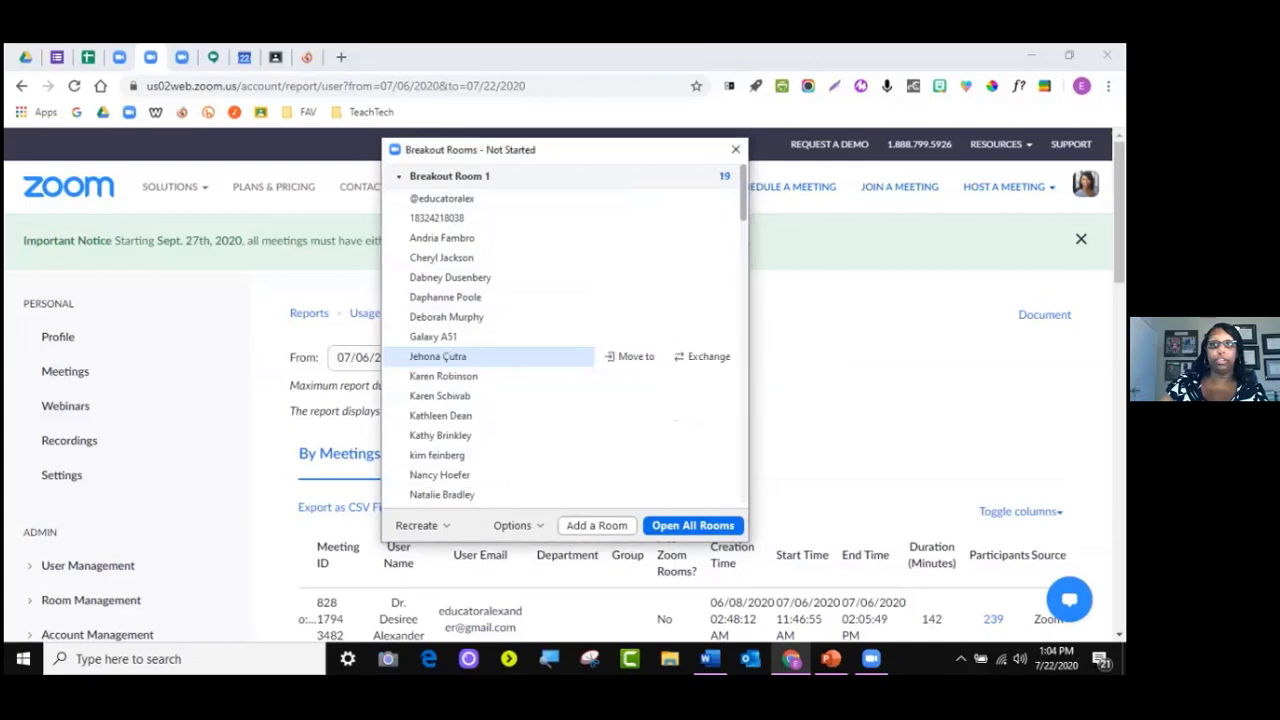
scroll(660, 416, "down", 6)
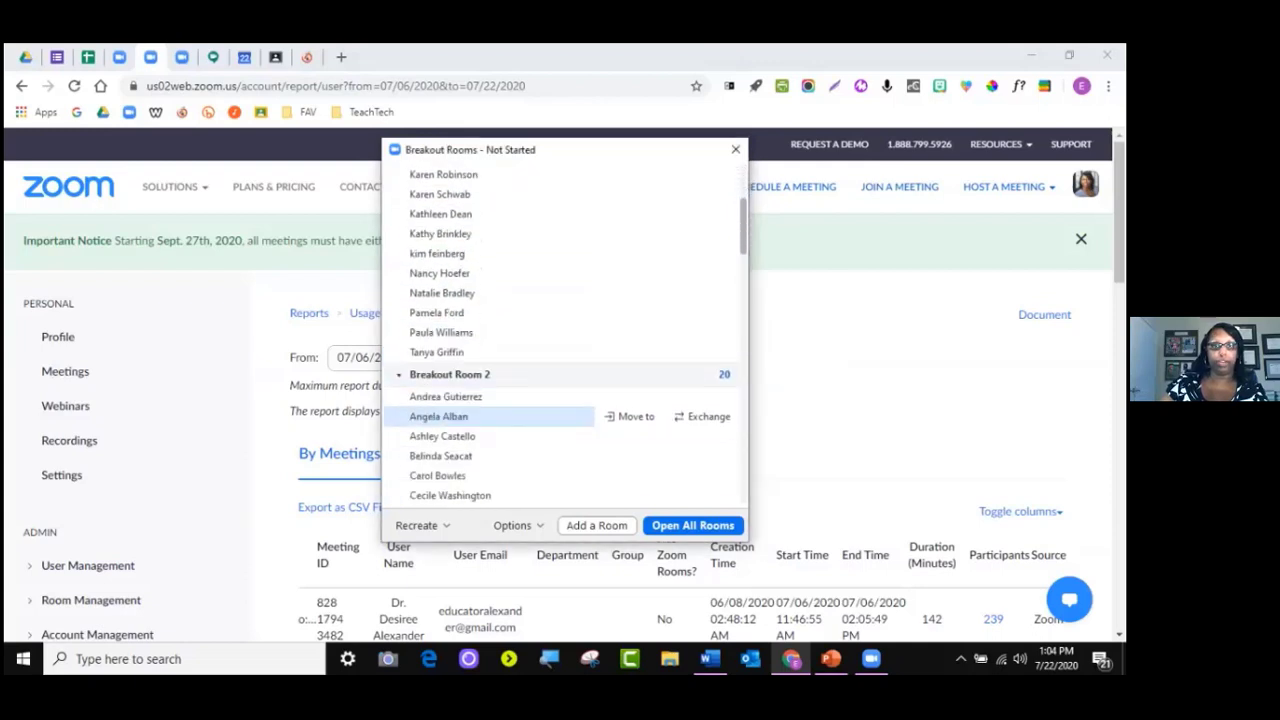
scroll(660, 417, "down", 1)
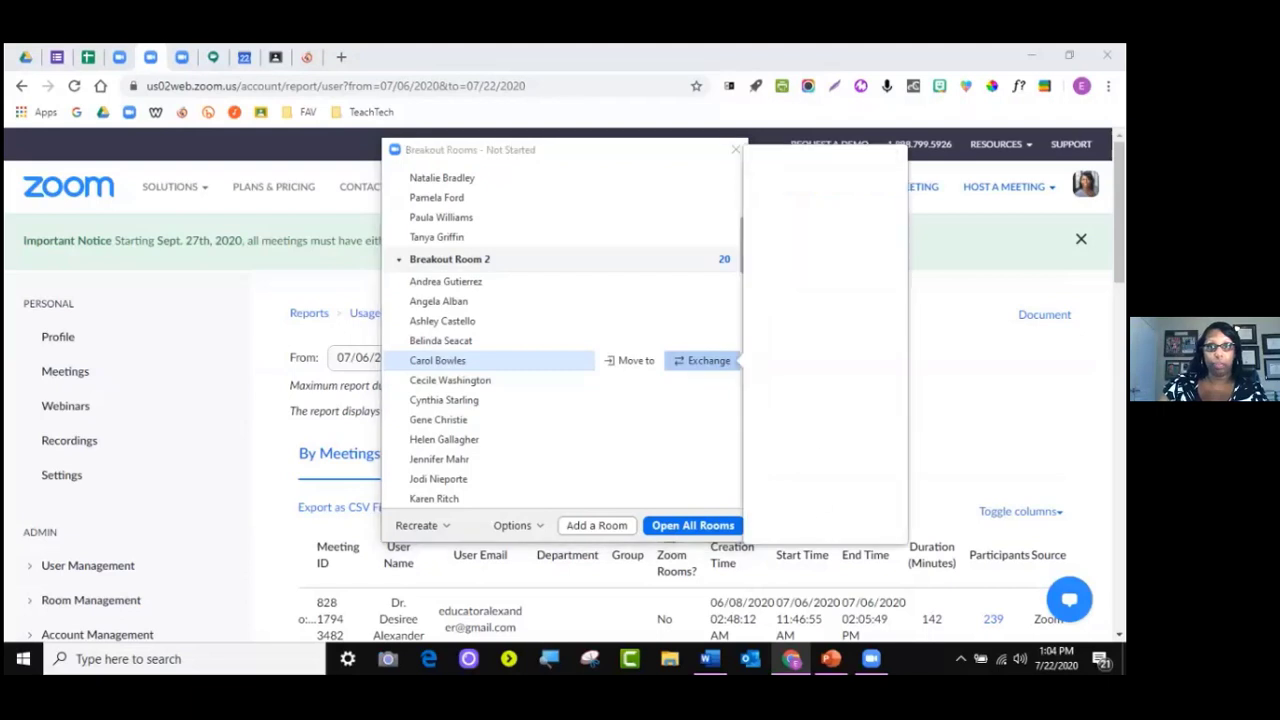
Exchange a Room 2 participant with one from Room 1
left_click(703, 360)
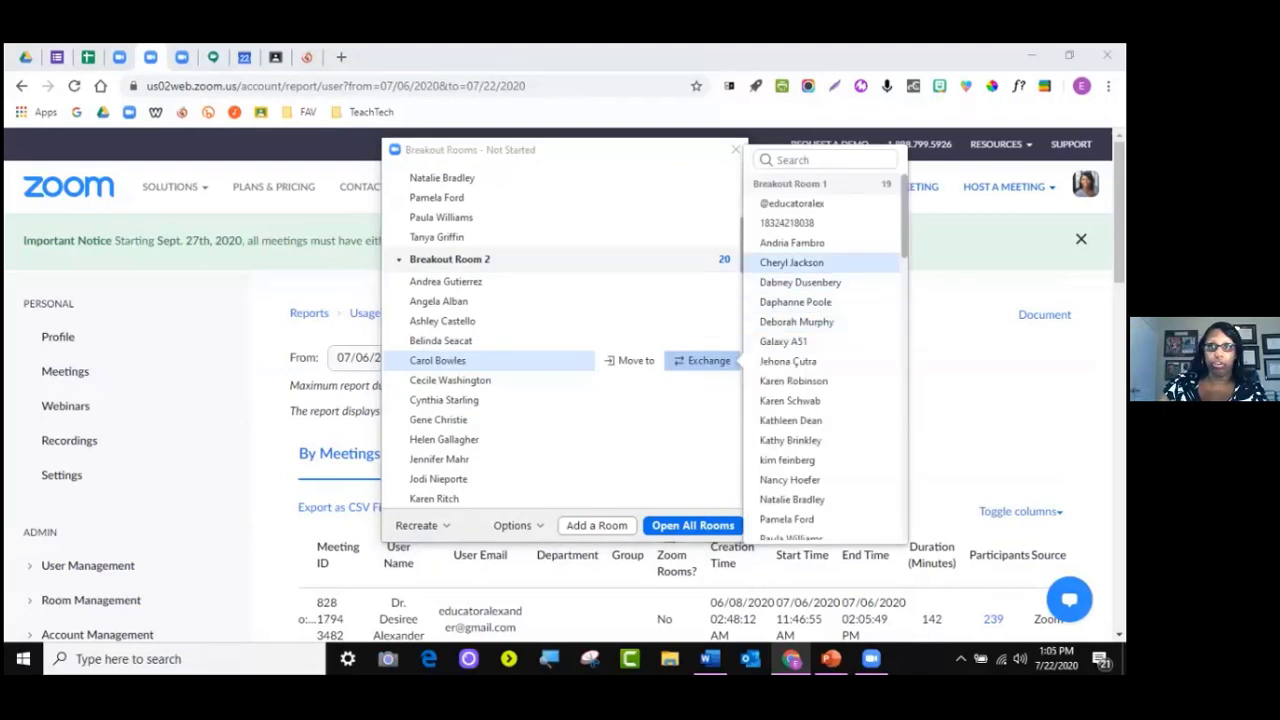
scroll(825, 440, "down", 3)
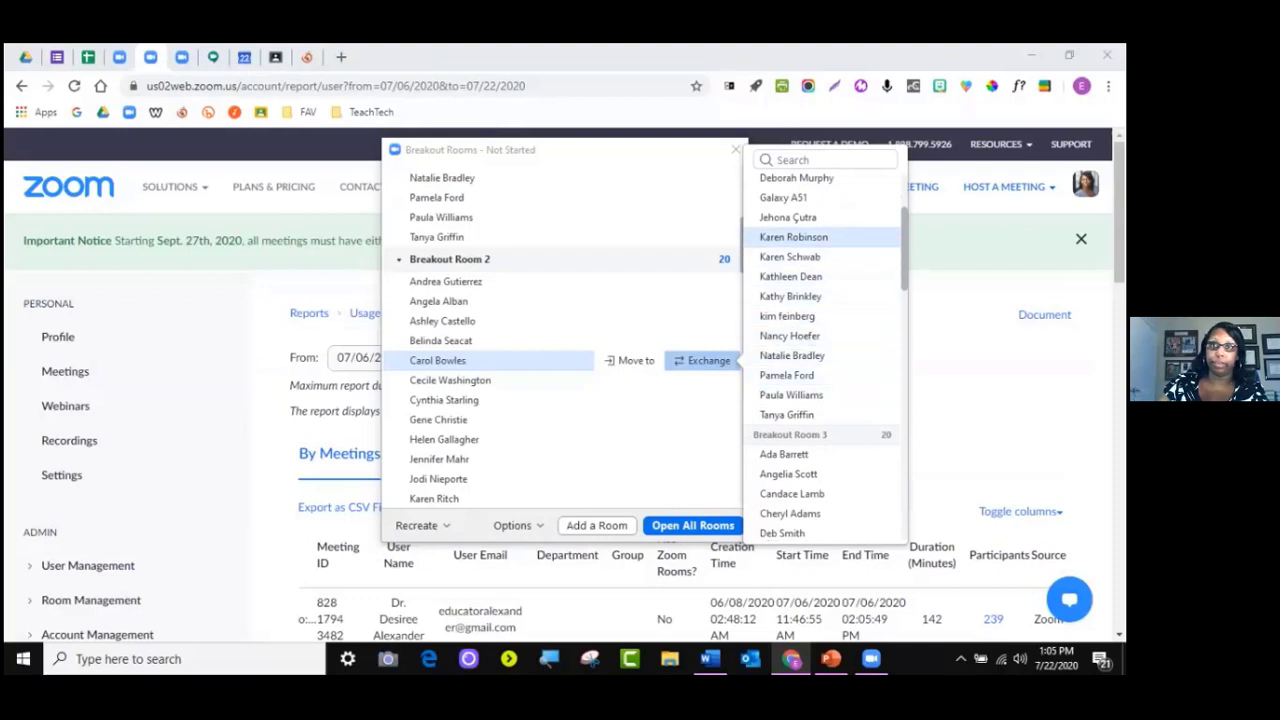
scroll(800, 240, "up", 2)
scroll(800, 300, "down", 2)
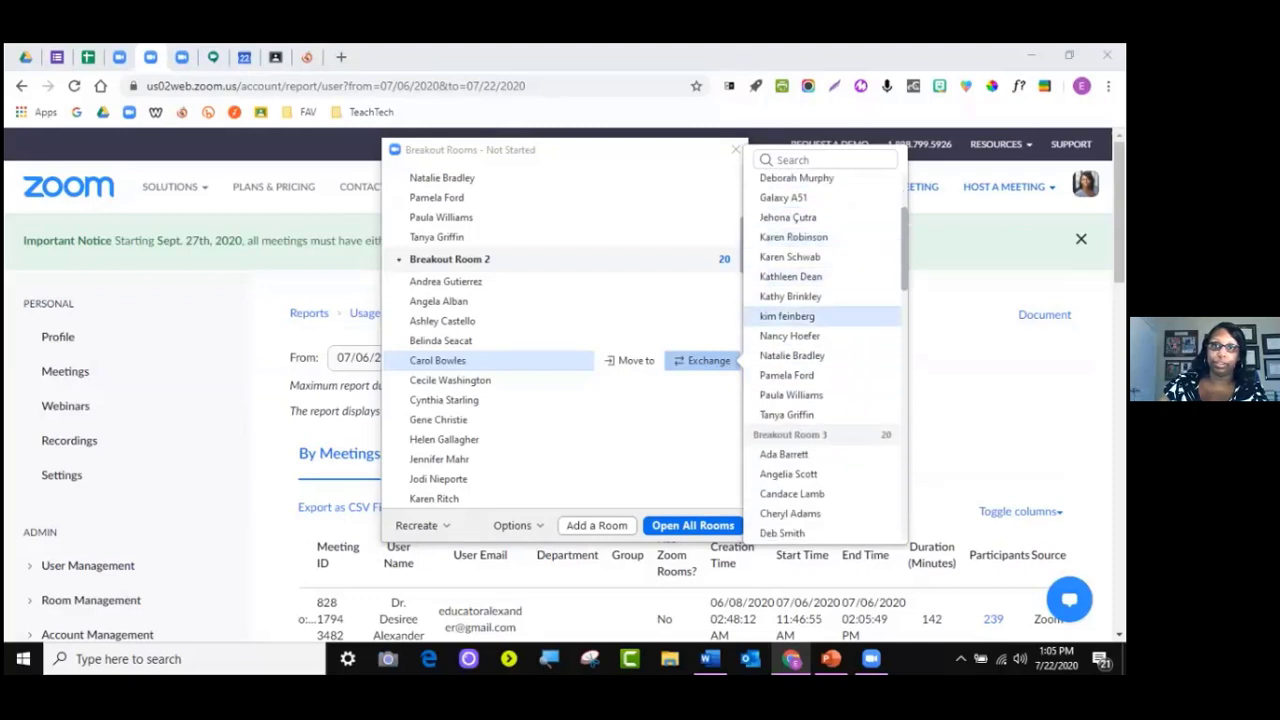
left_click(787, 314)
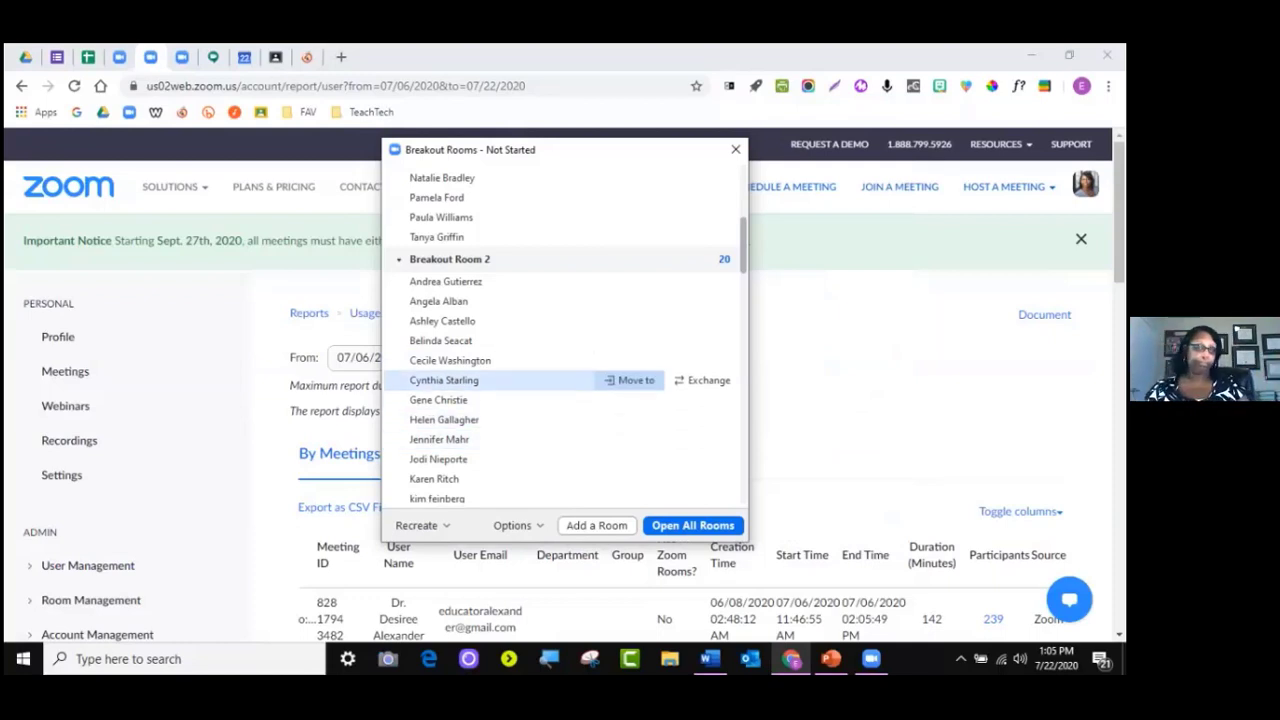
scroll(500, 380, "up", 2)
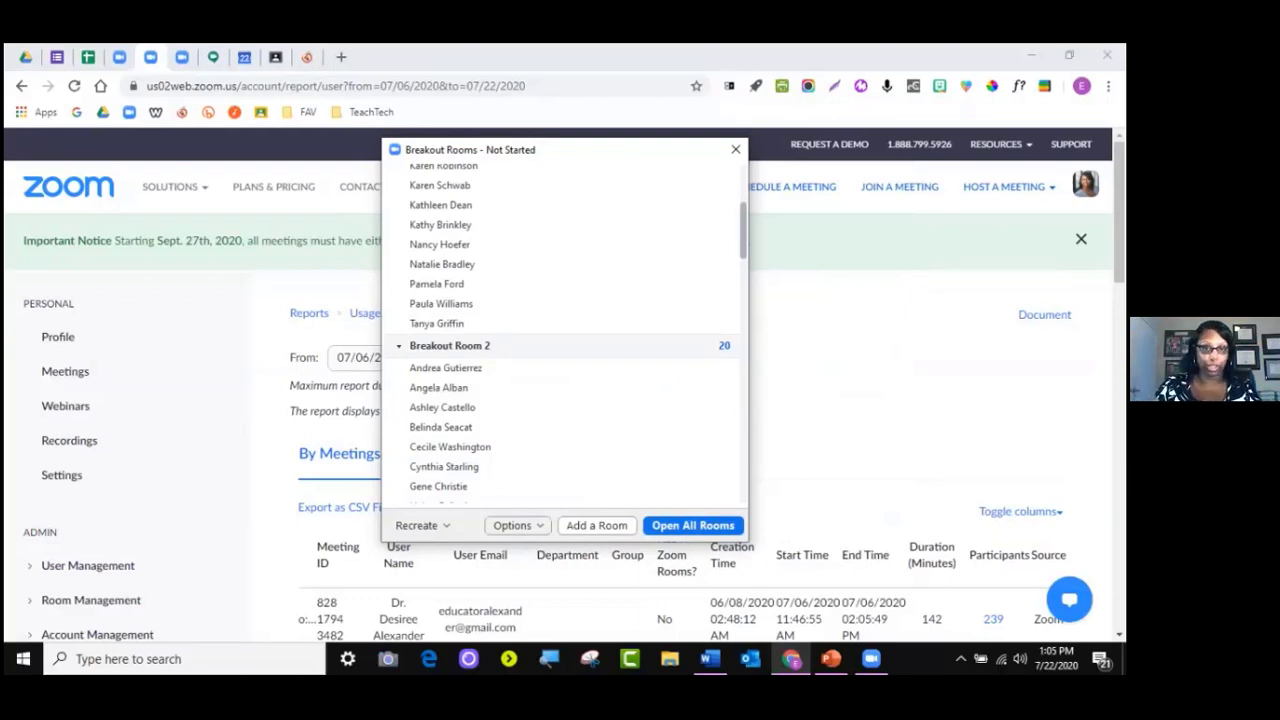
Set the closing countdown timer to 10 seconds in Options
left_click(515, 525)
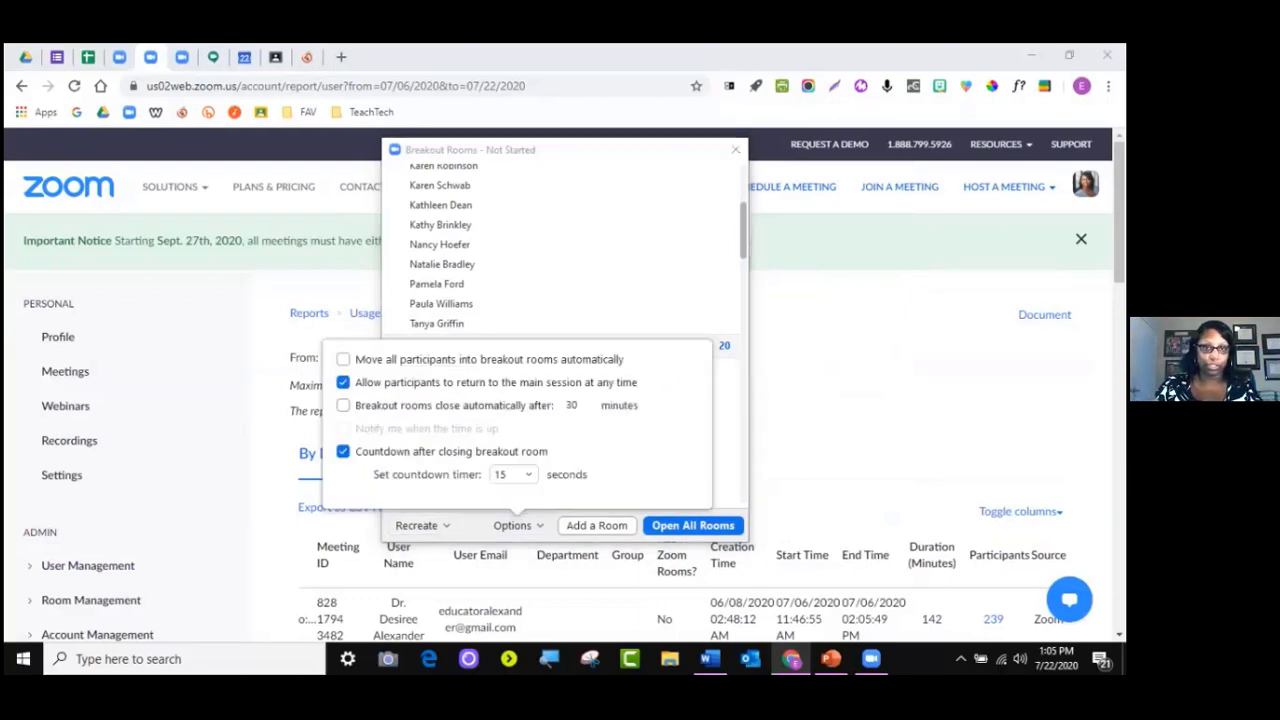
left_click(513, 474)
left_click(510, 494)
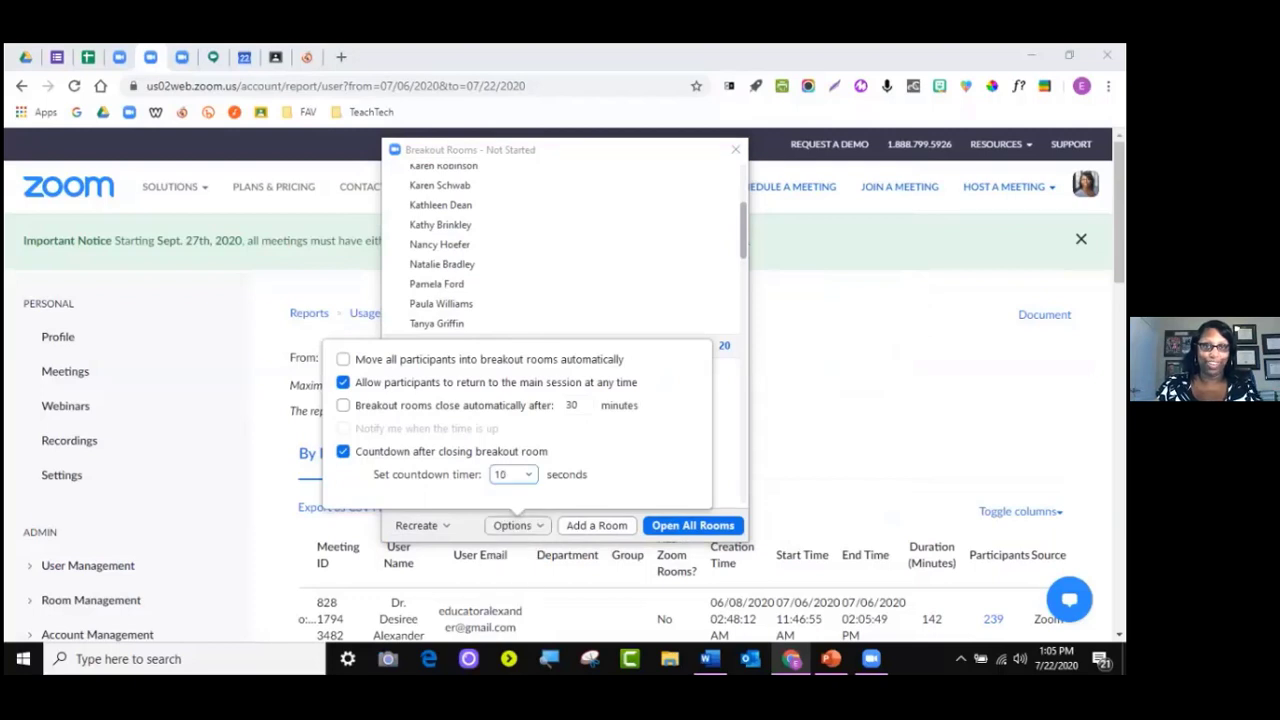
left_click(517, 525)
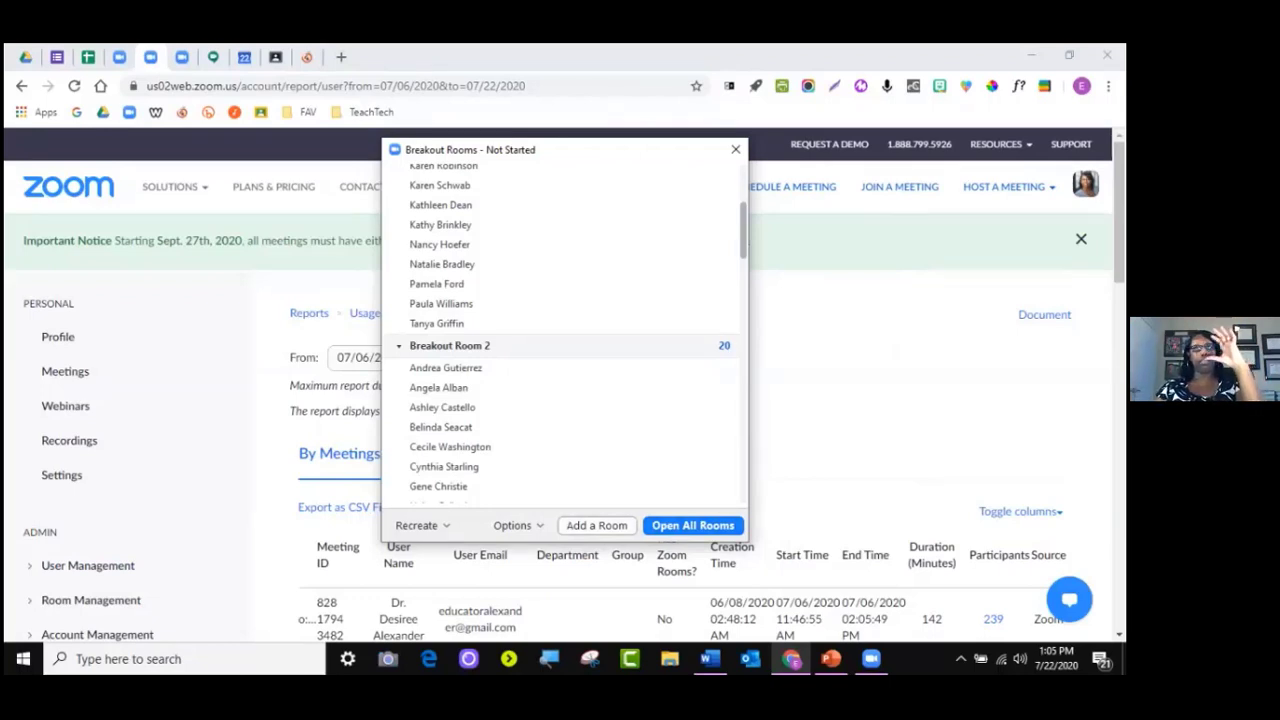
left_click(692, 525)
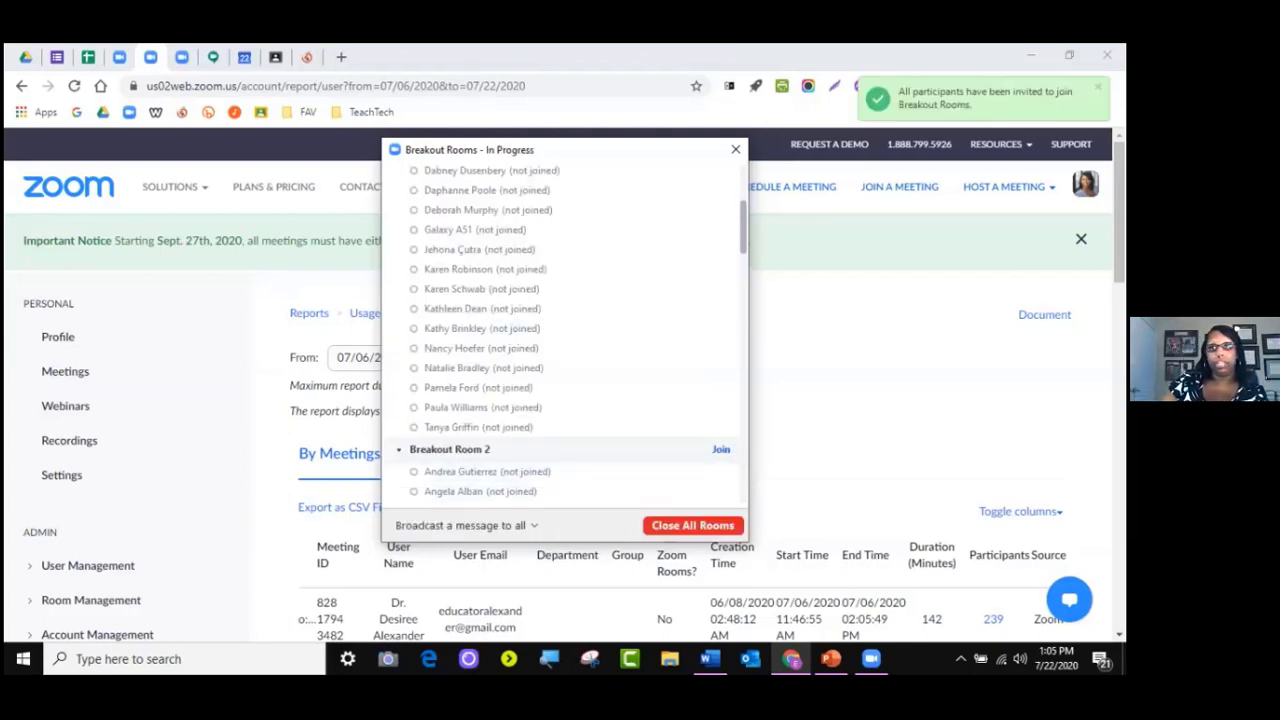
scroll(560, 355, "up", 3)
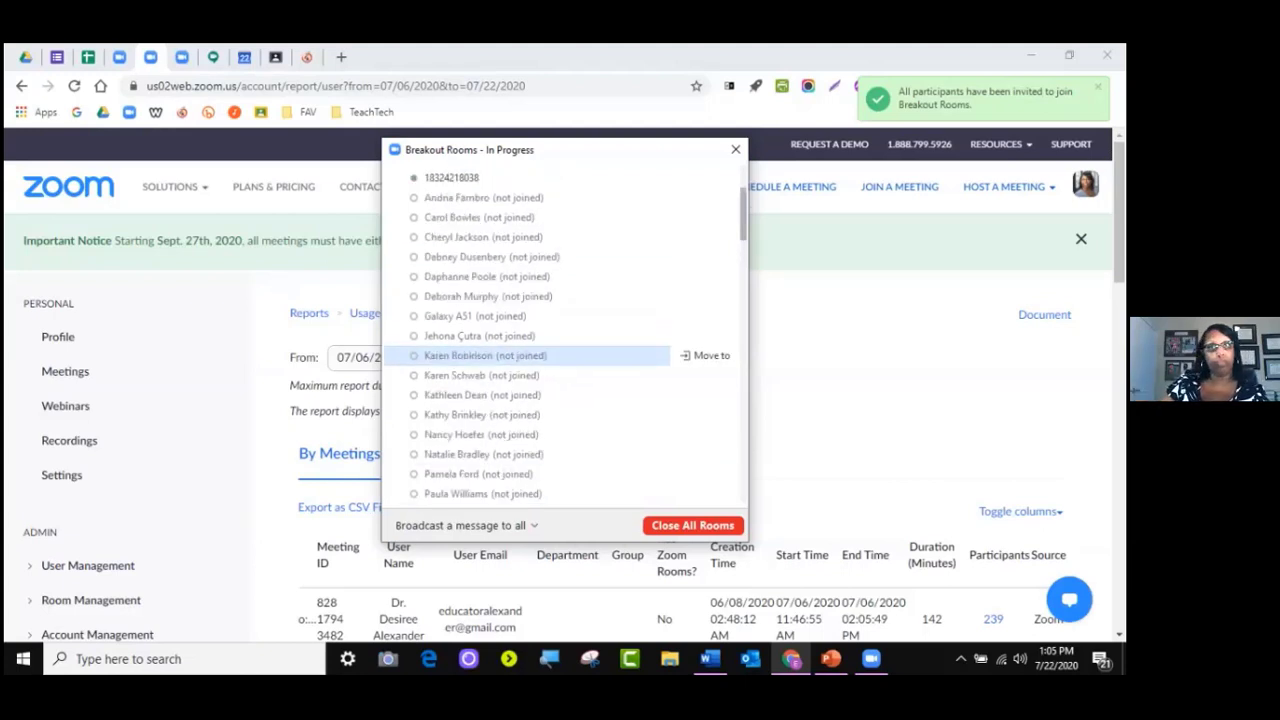
scroll(560, 314, "up", 1)
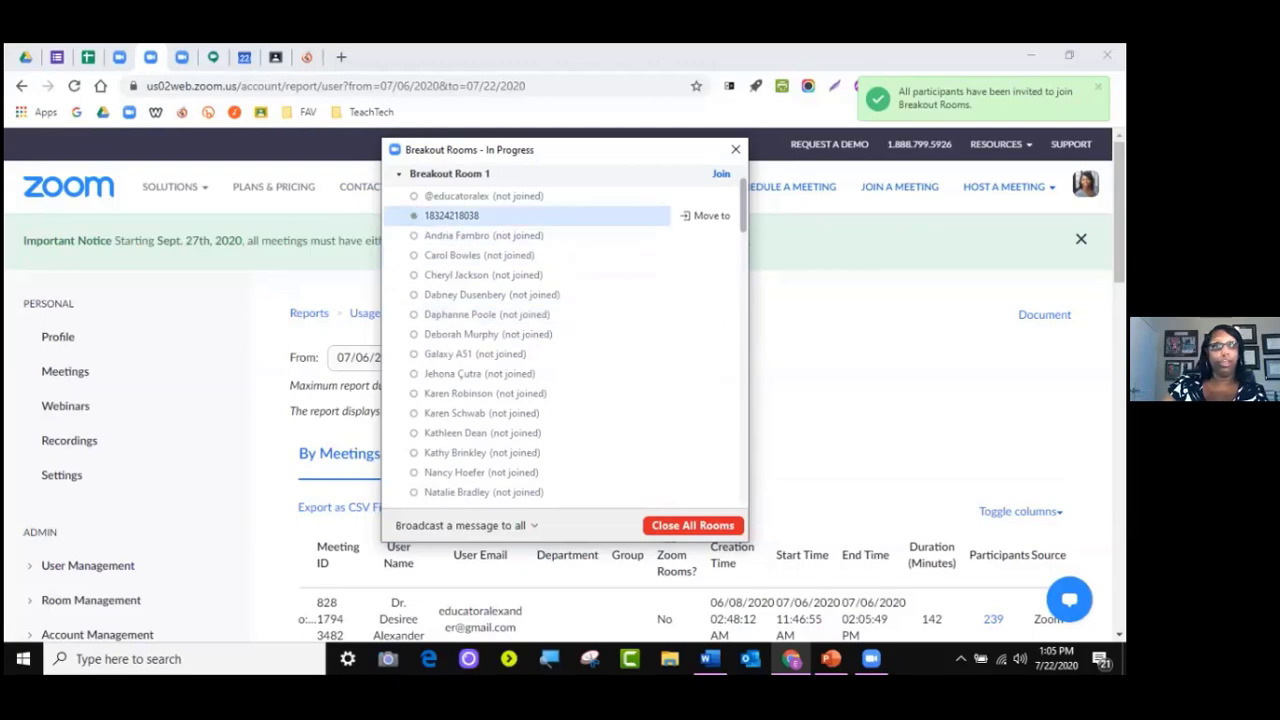
scroll(560, 342, "up", 3)
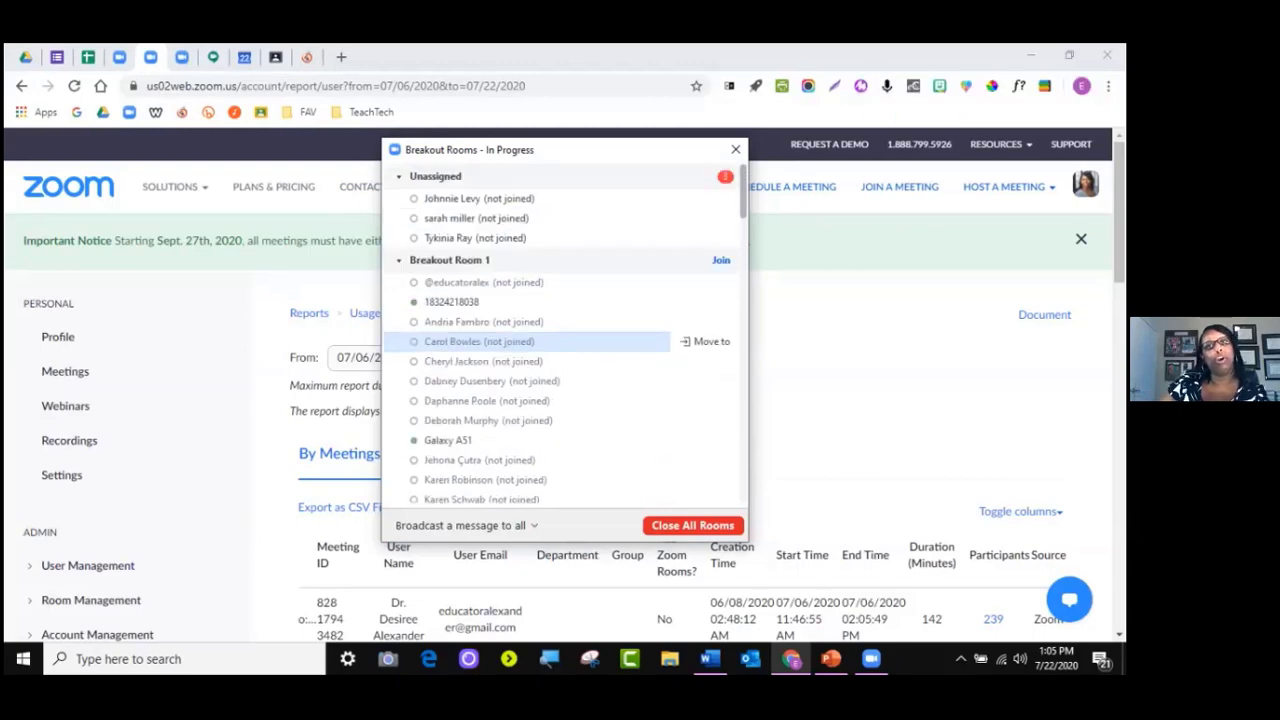
scroll(560, 341, "down", 5)
scroll(560, 341, "up", 5)
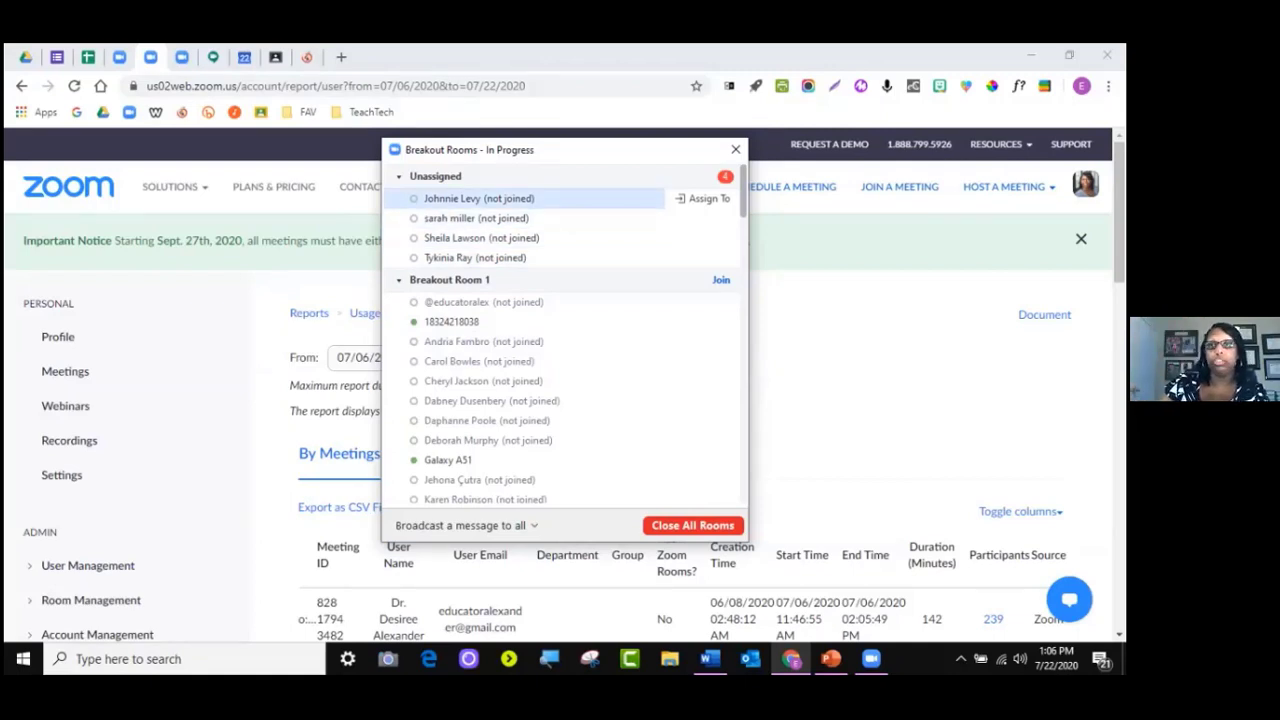
Assign the four late participants to Room 1, Room 4, Room 4, and a final room
left_click(709, 198)
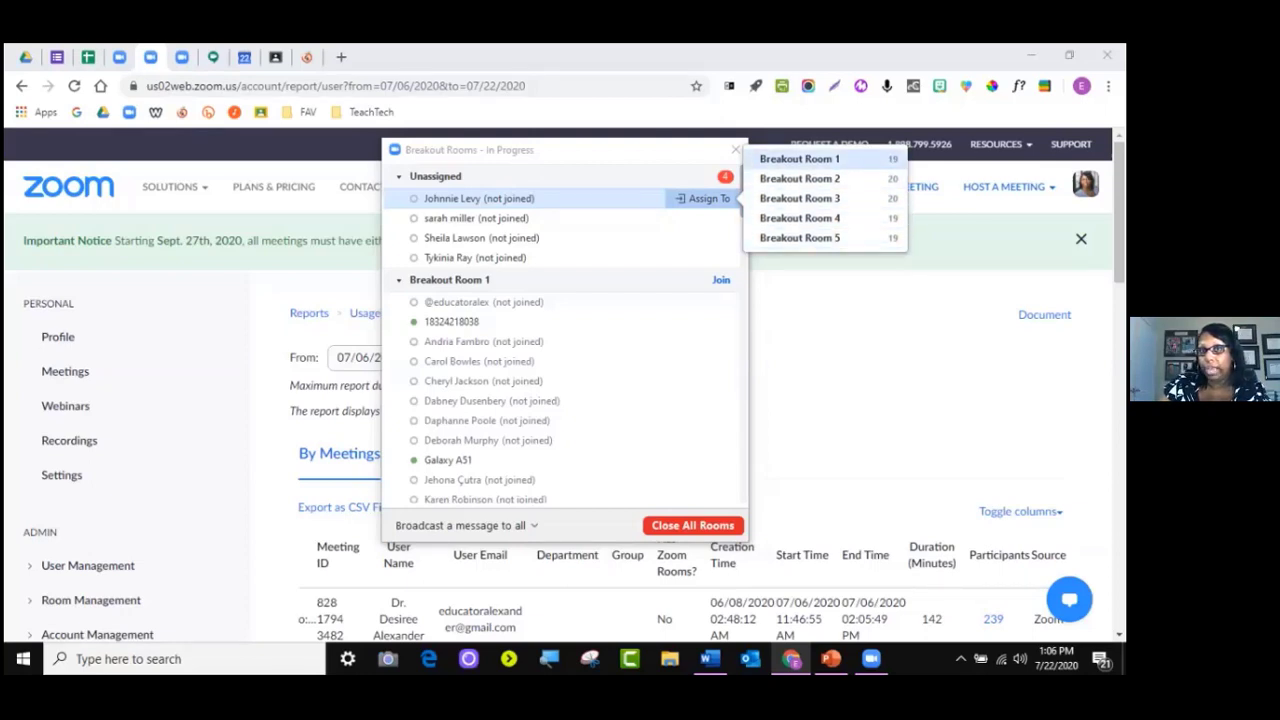
left_click(799, 158)
left_click(709, 218)
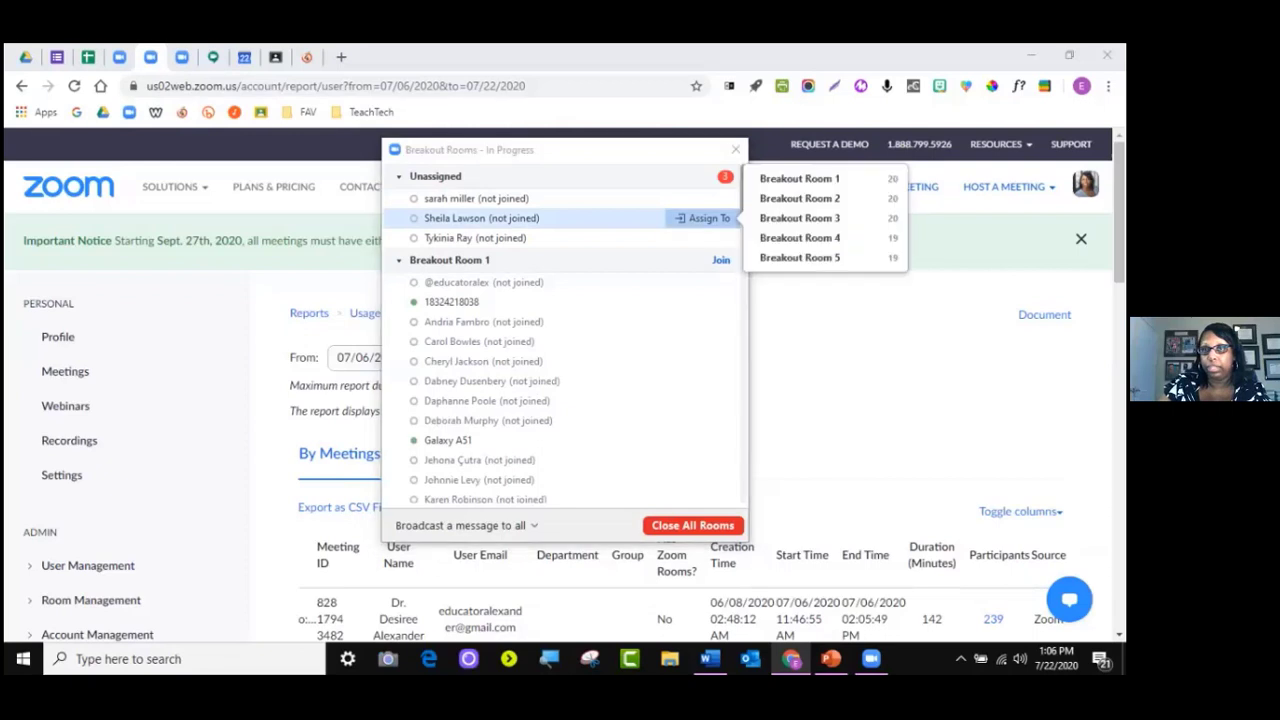
left_click(799, 238)
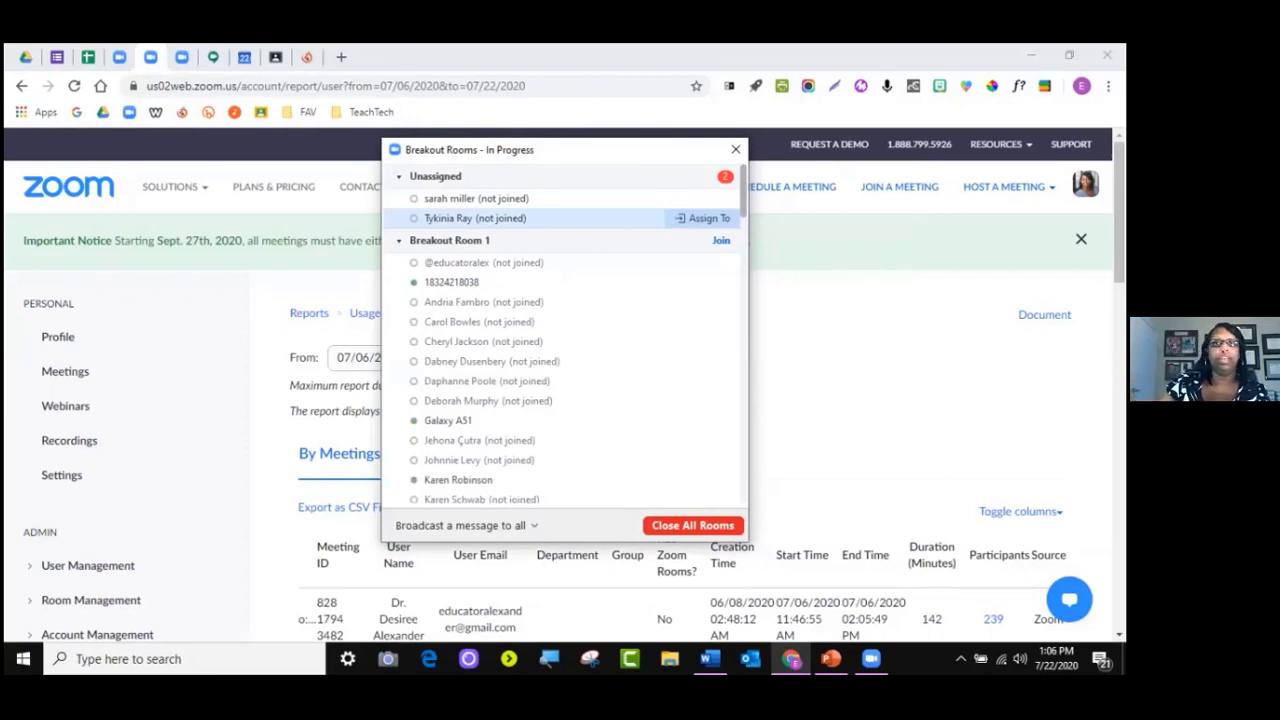
left_click(703, 218)
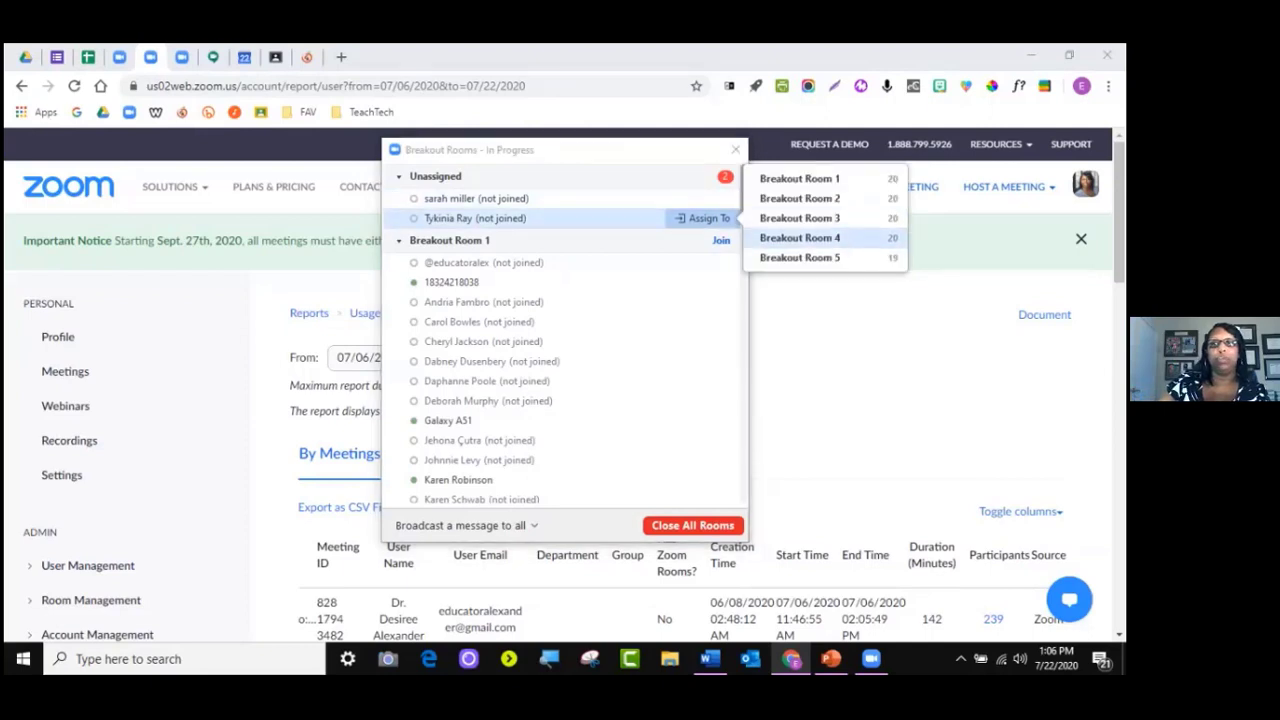
left_click(800, 238)
left_click(703, 198)
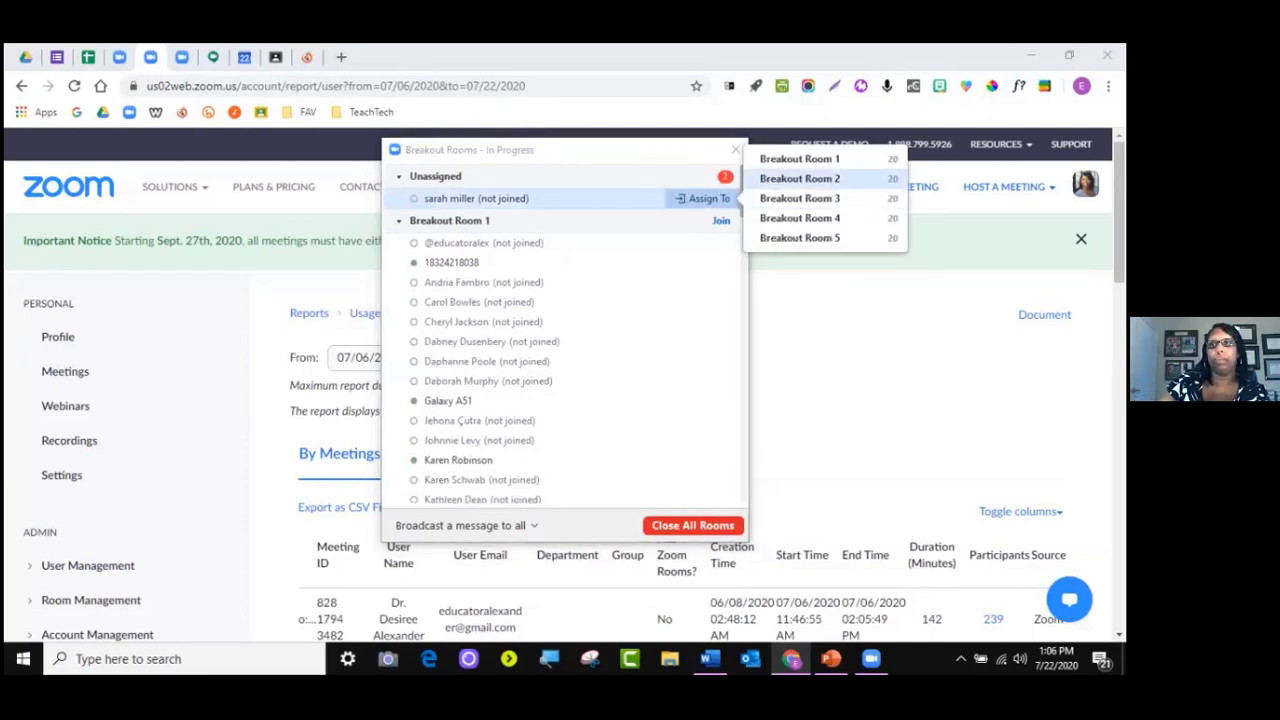
left_click(800, 158)
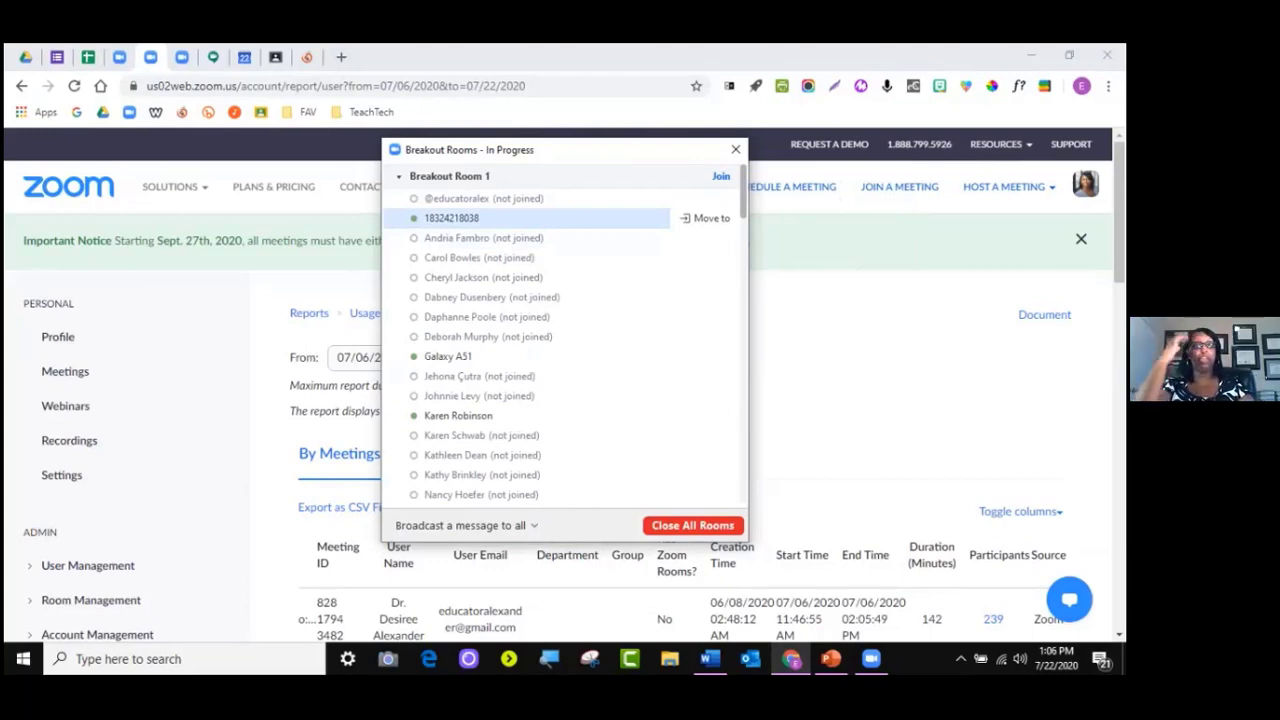
scroll(564, 240, "down", 2)
scroll(564, 259, "up", 2)
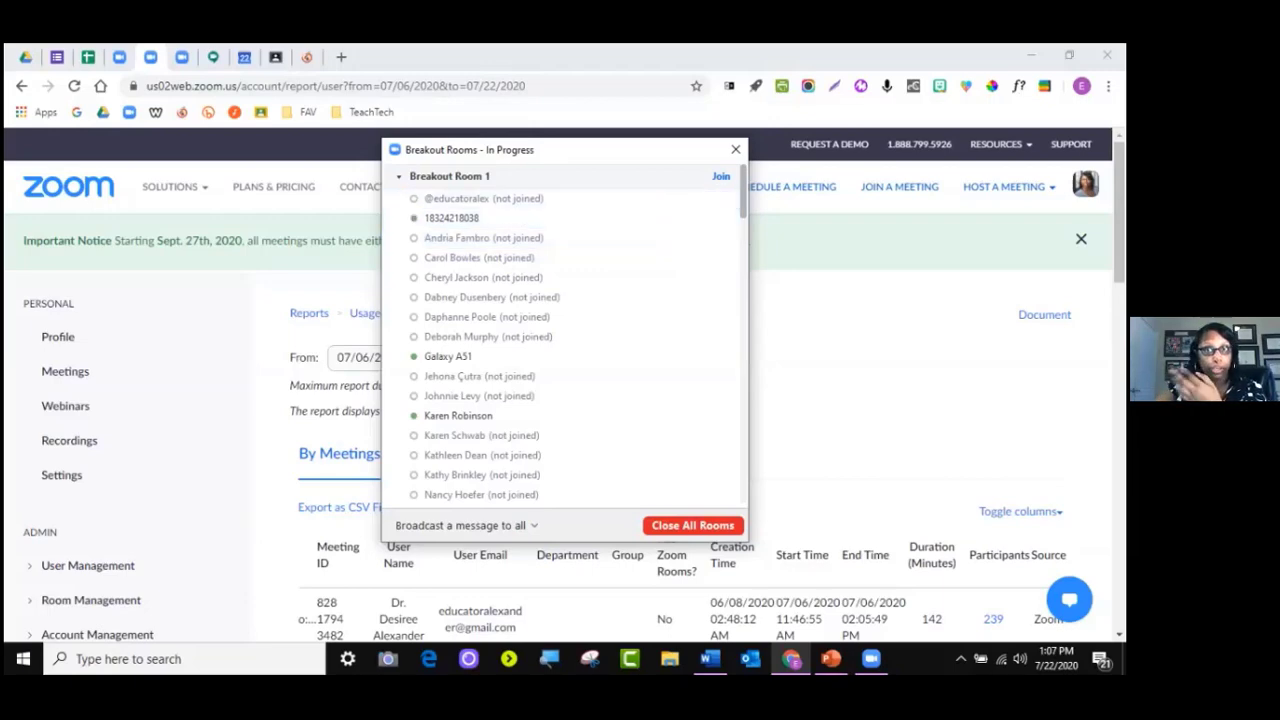
scroll(565, 340, "down", 10)
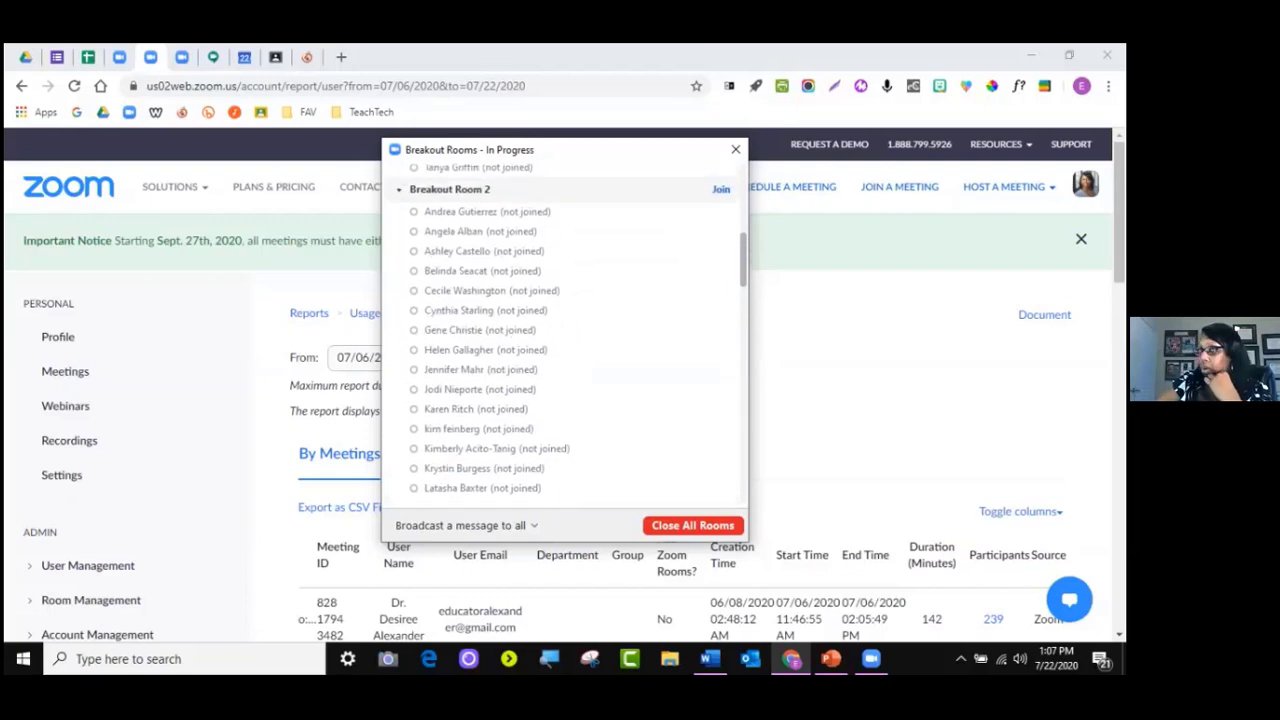
scroll(565, 330, "down", 8)
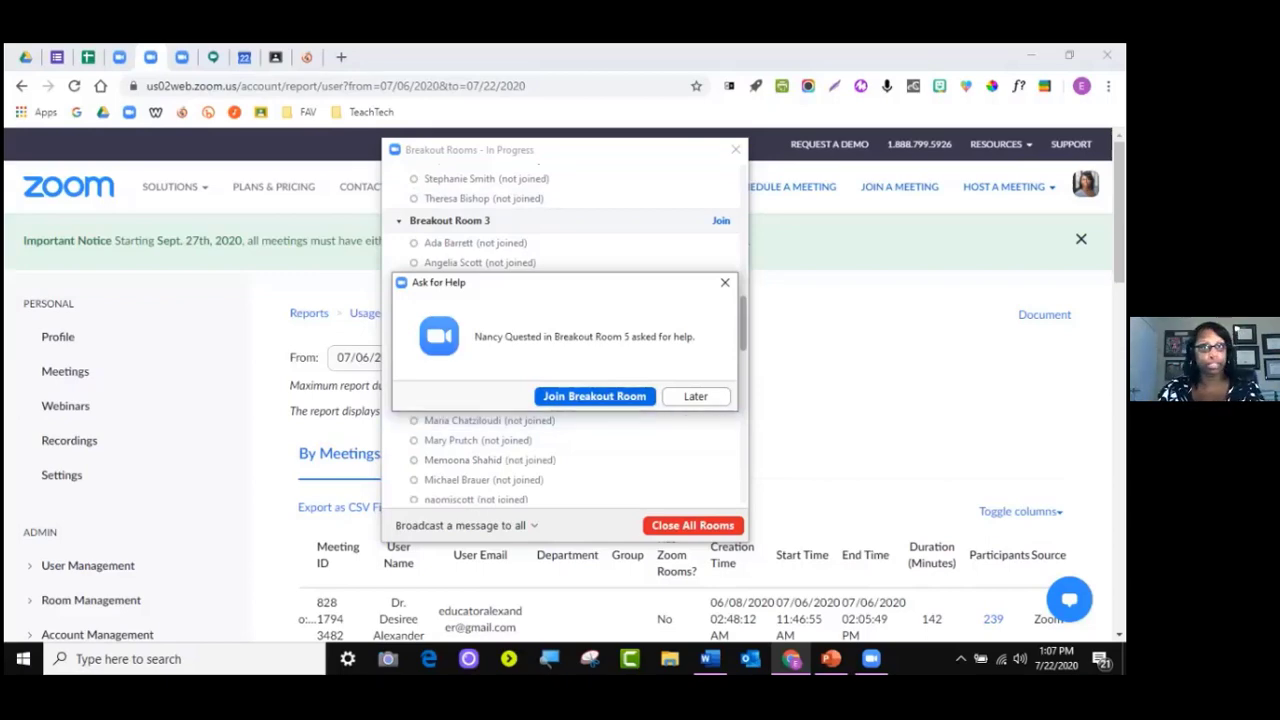
Dismiss the Ask for Help request and move the screen-sharing bar to the bottom-left
left_click(725, 282)
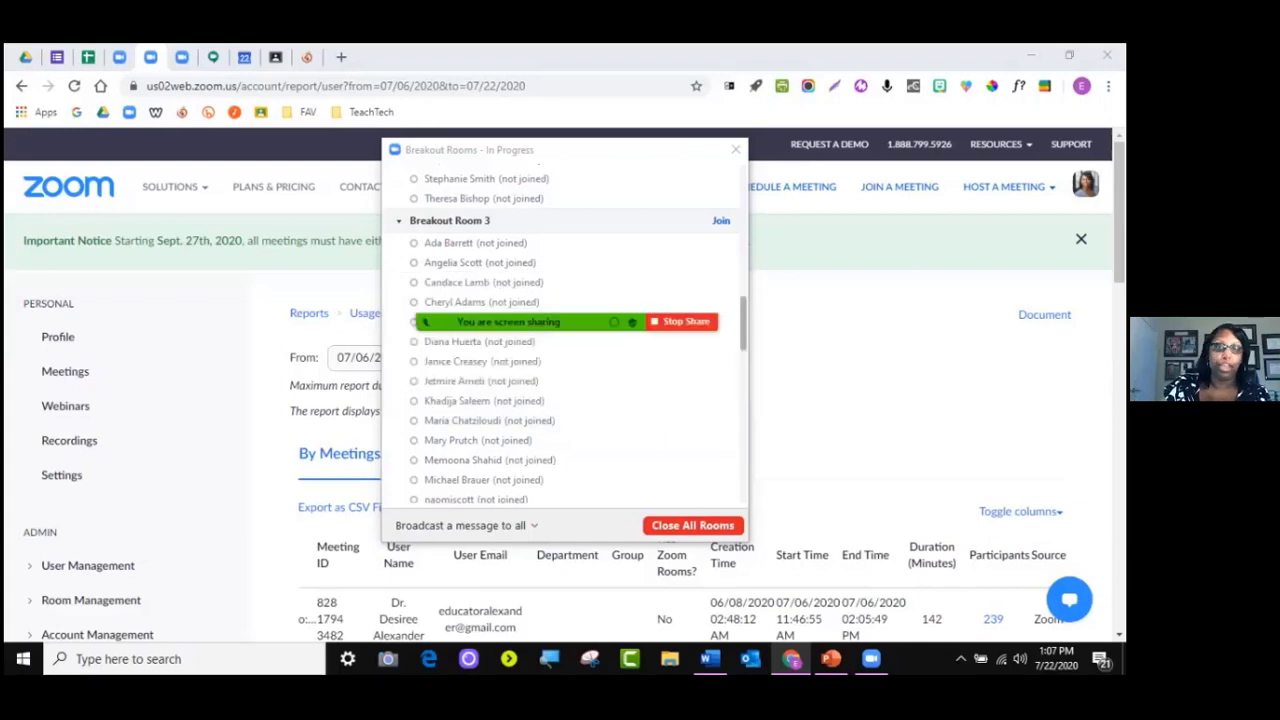
mouse_move(597, 314)
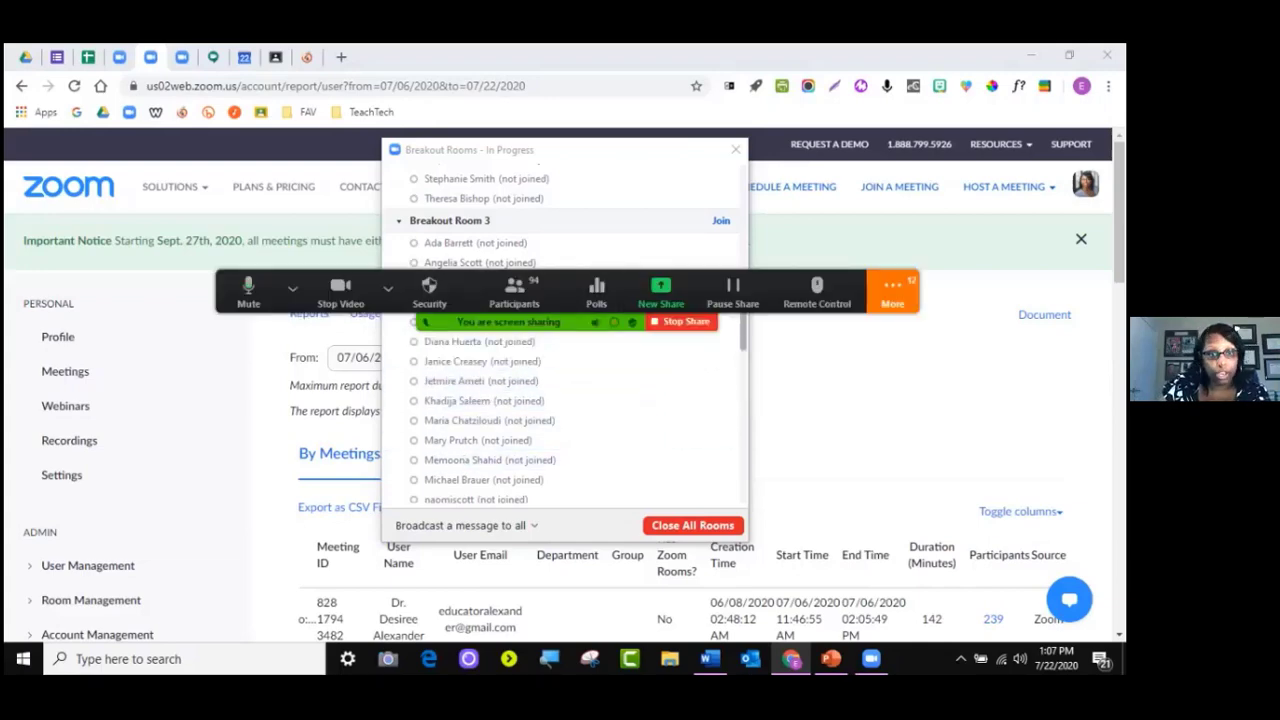
left_click_drag(550, 322, 270, 659)
scroll(565, 402, "down", 4)
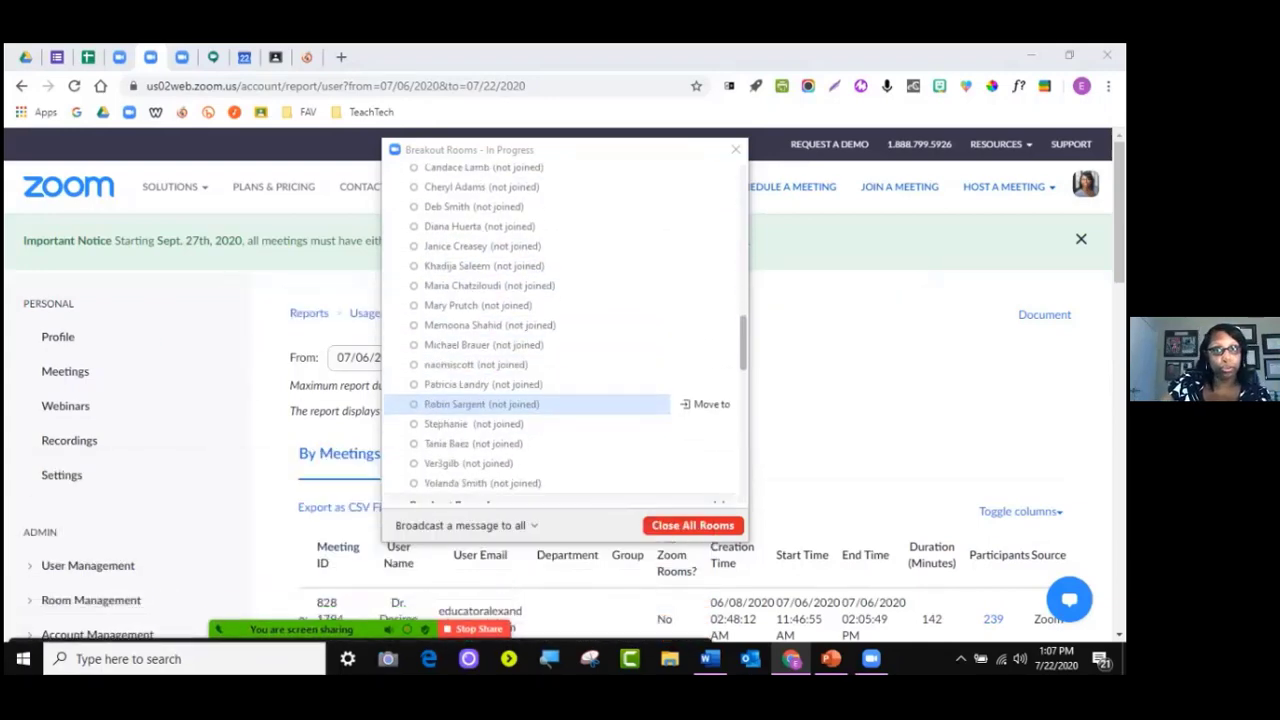
scroll(565, 408, "up", 5)
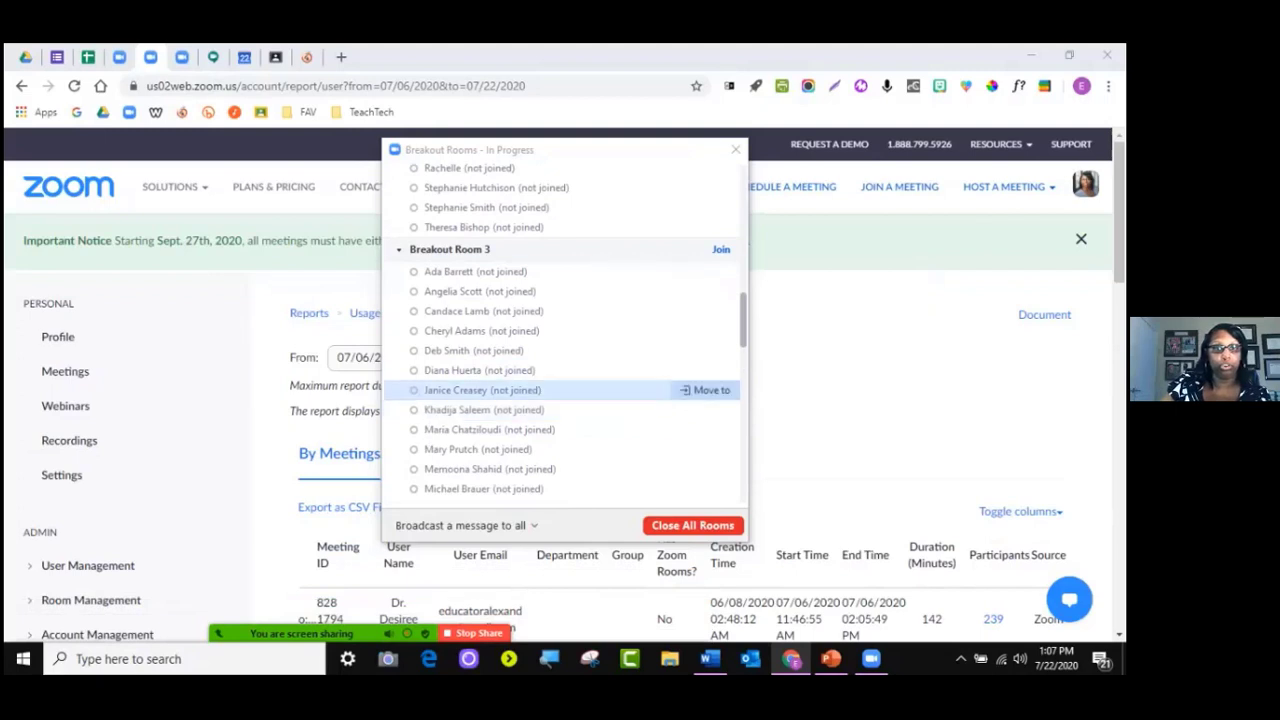
scroll(565, 400, "up", 6)
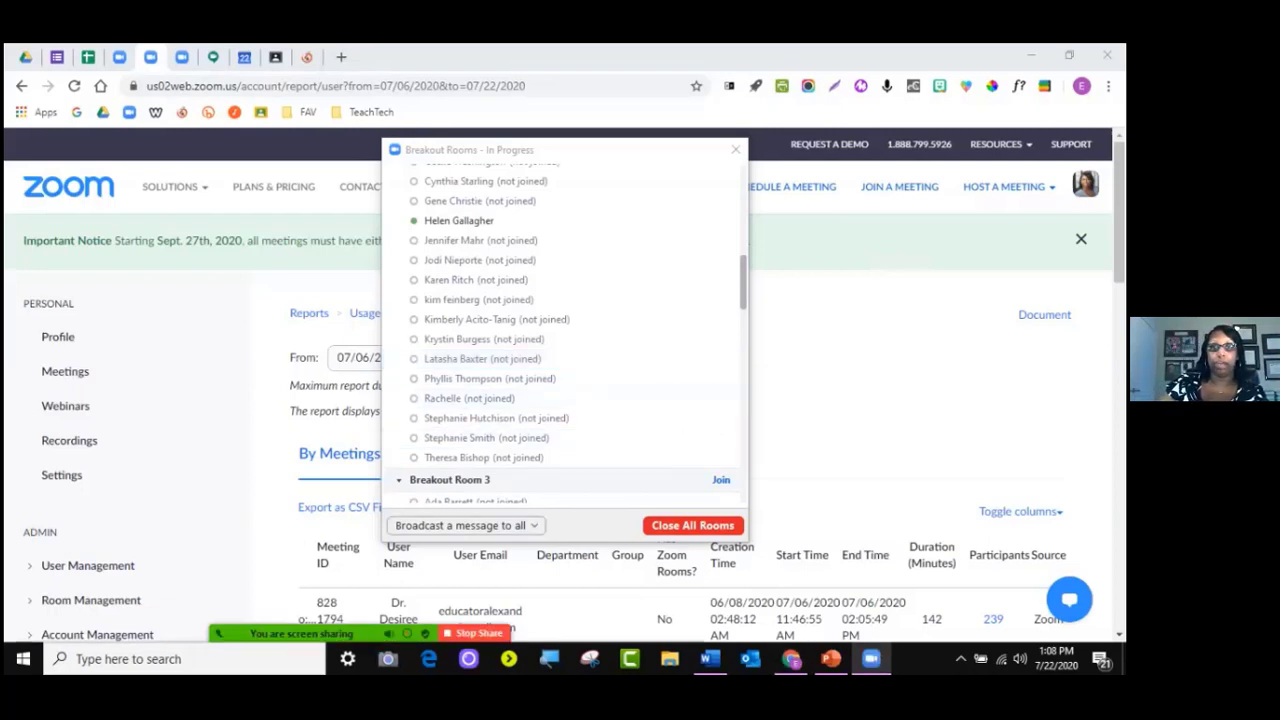
Broadcast 'Click the leave button at the bottom of the screen.' to all rooms
left_click(460, 525)
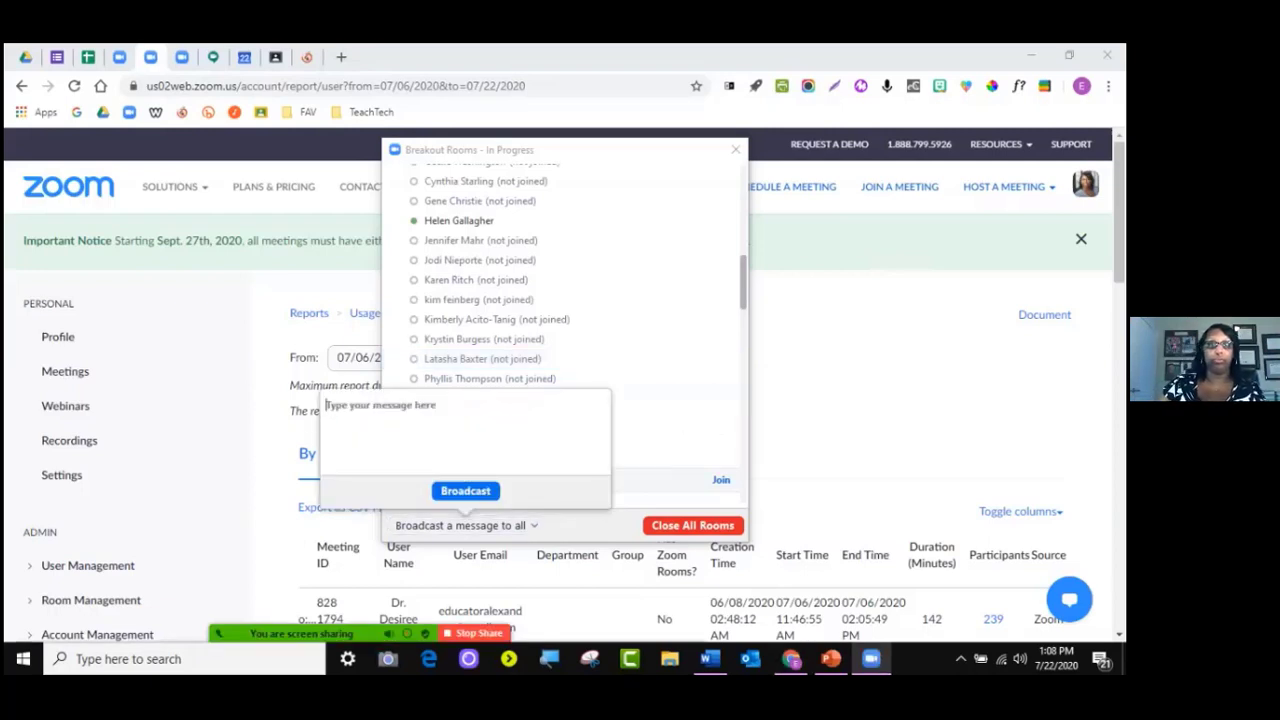
type("Click the ")
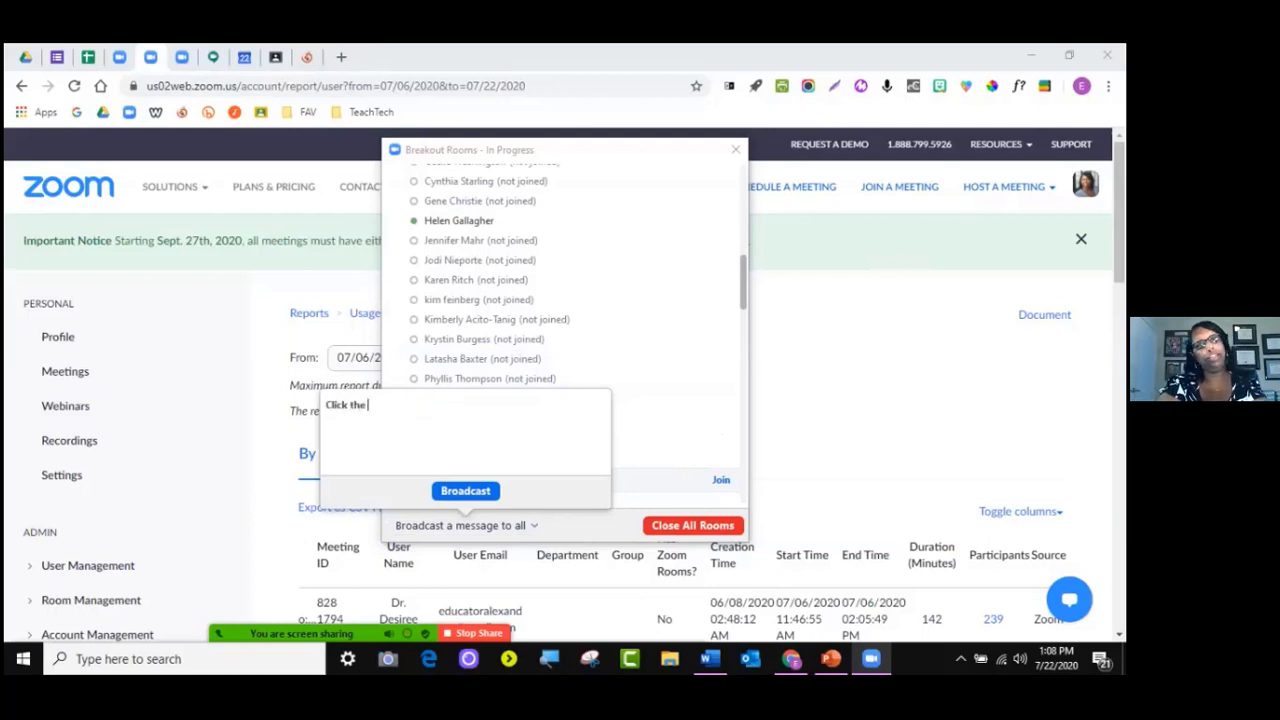
type("leave bu")
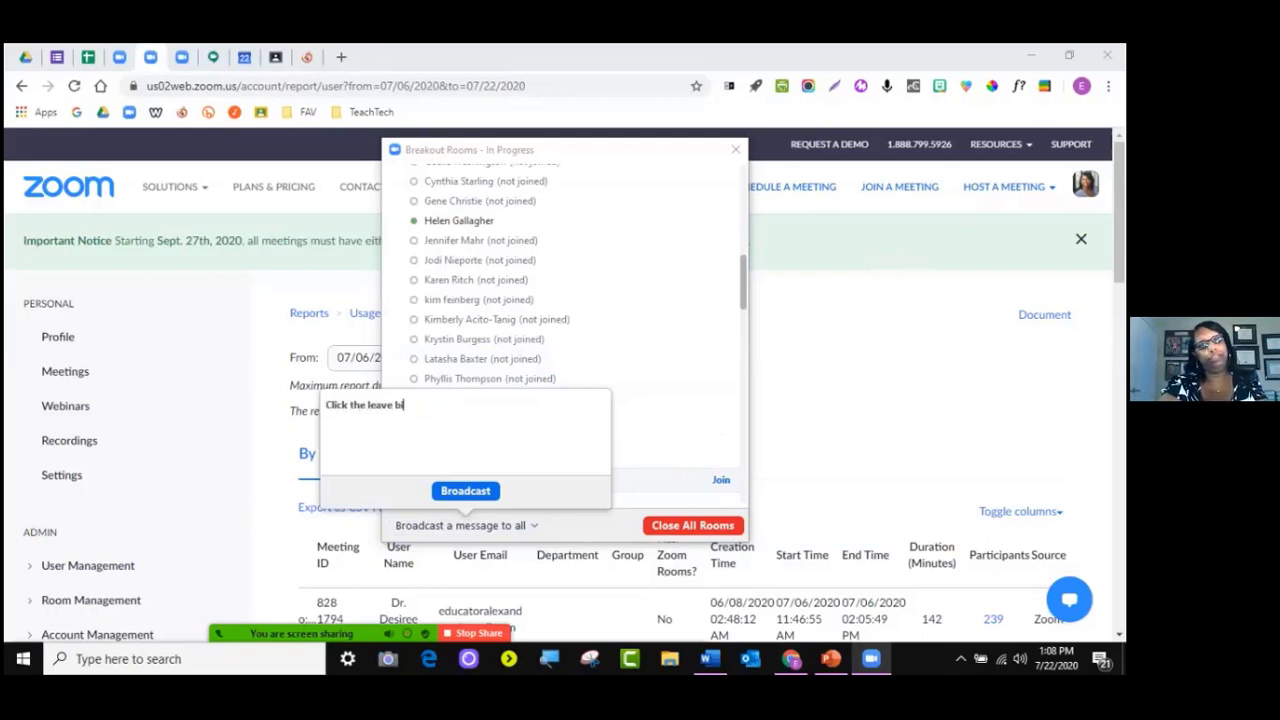
type("tton in the")
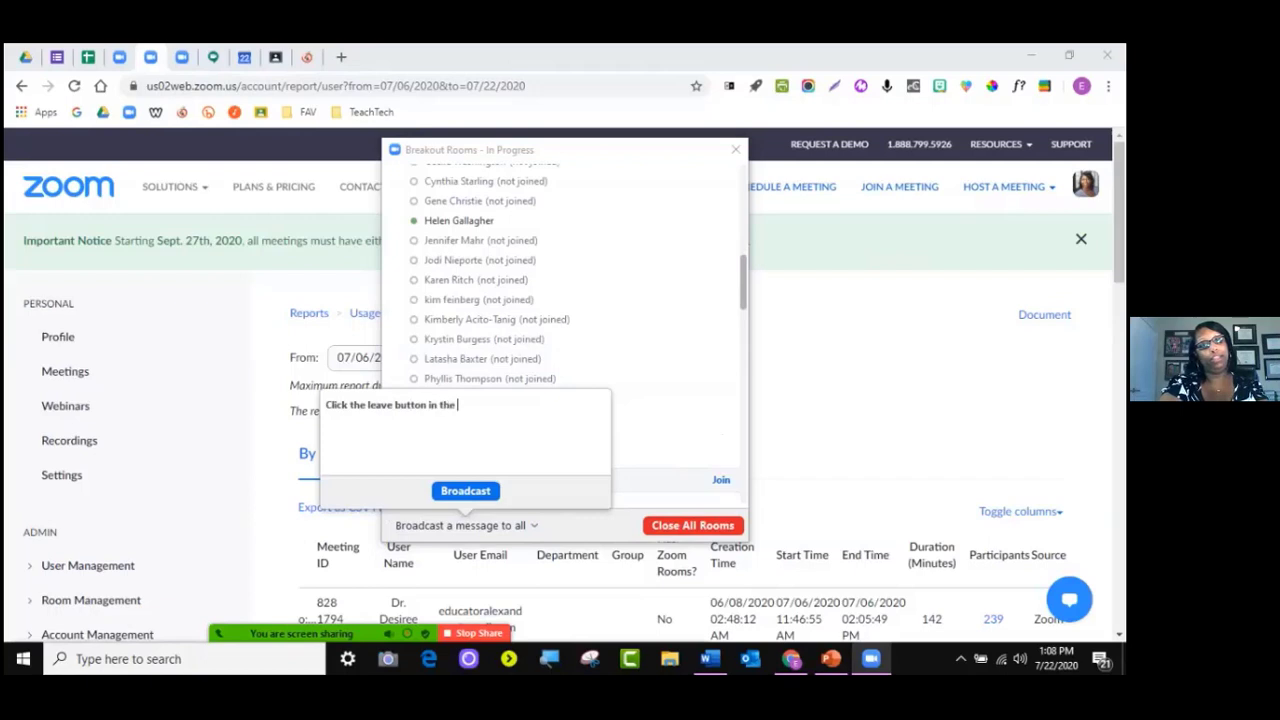
key("BackSpace")
key("BackSpace")
key("BackSpace")
key("BackSpace")
key("BackSpace")
key("BackSpace")
key("BackSpace")
type("a")
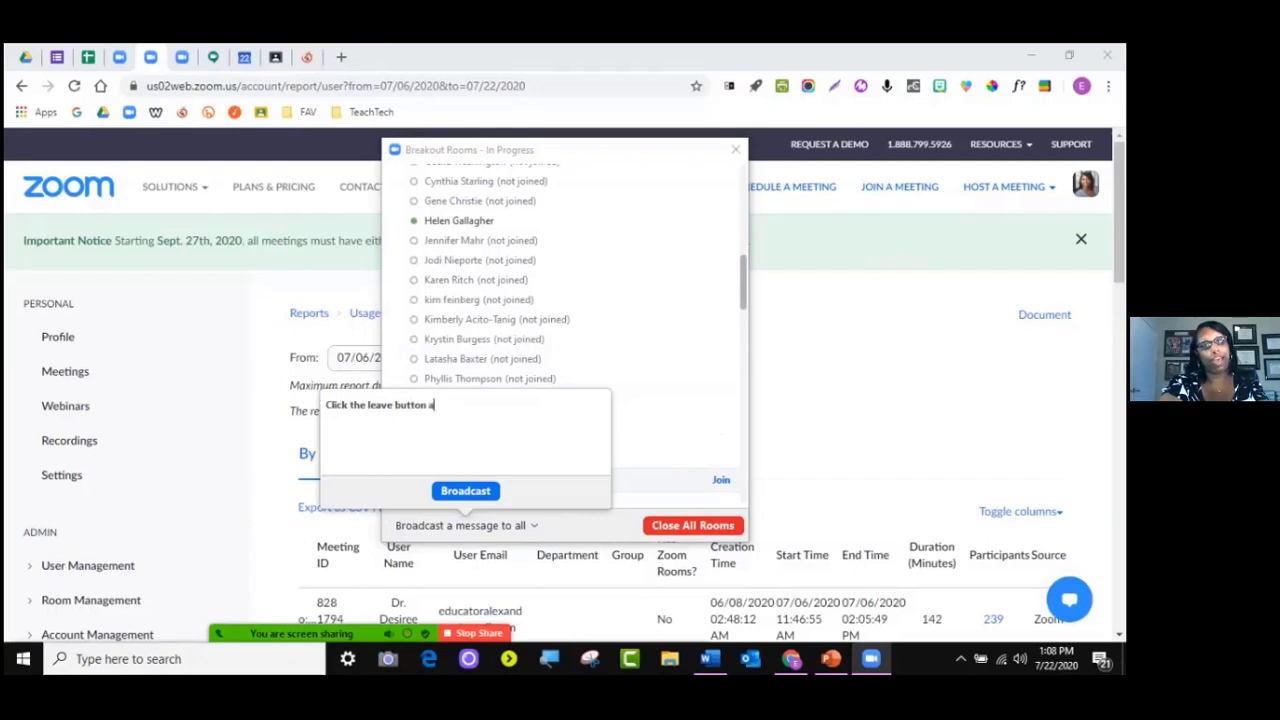
type("t the bott")
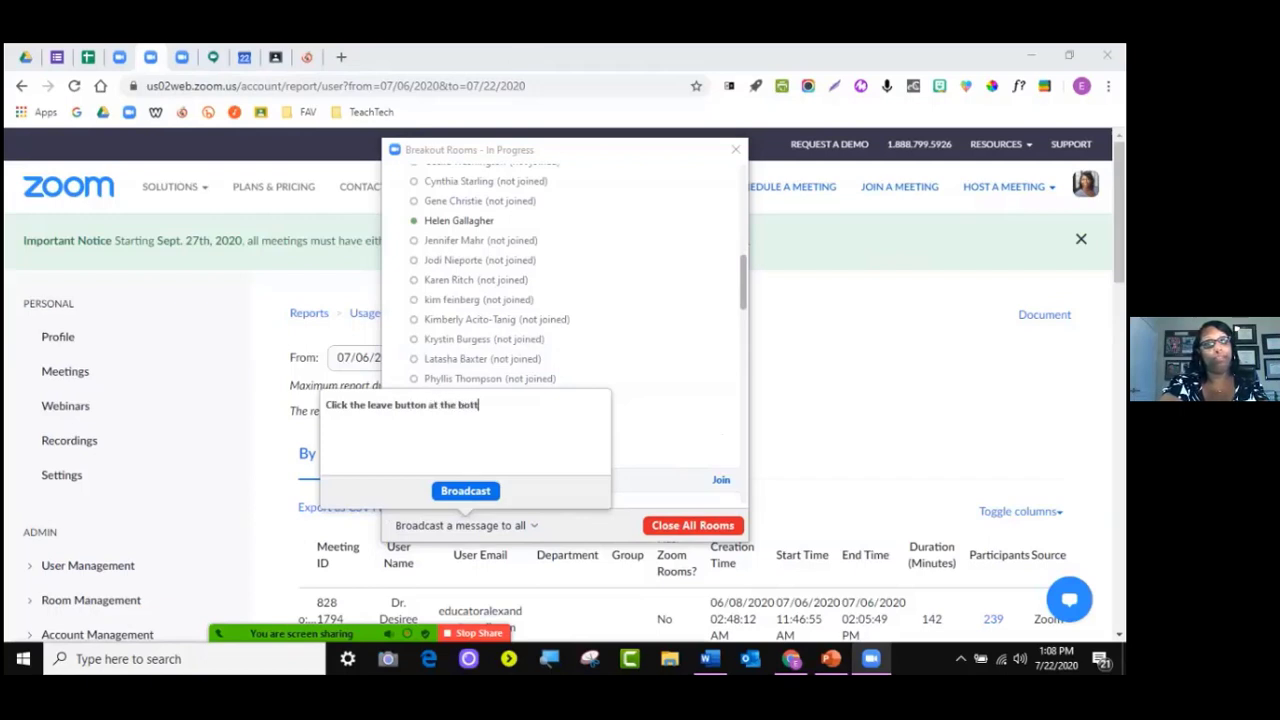
type("om of the scree")
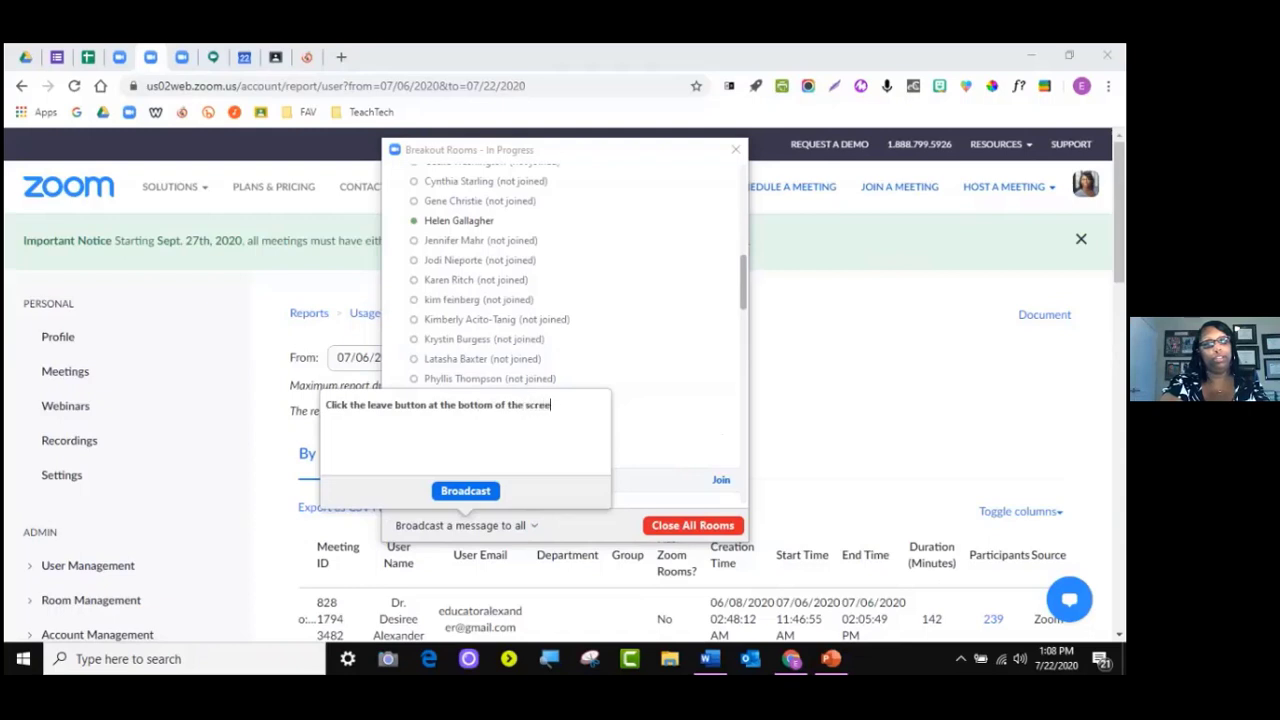
type("n.")
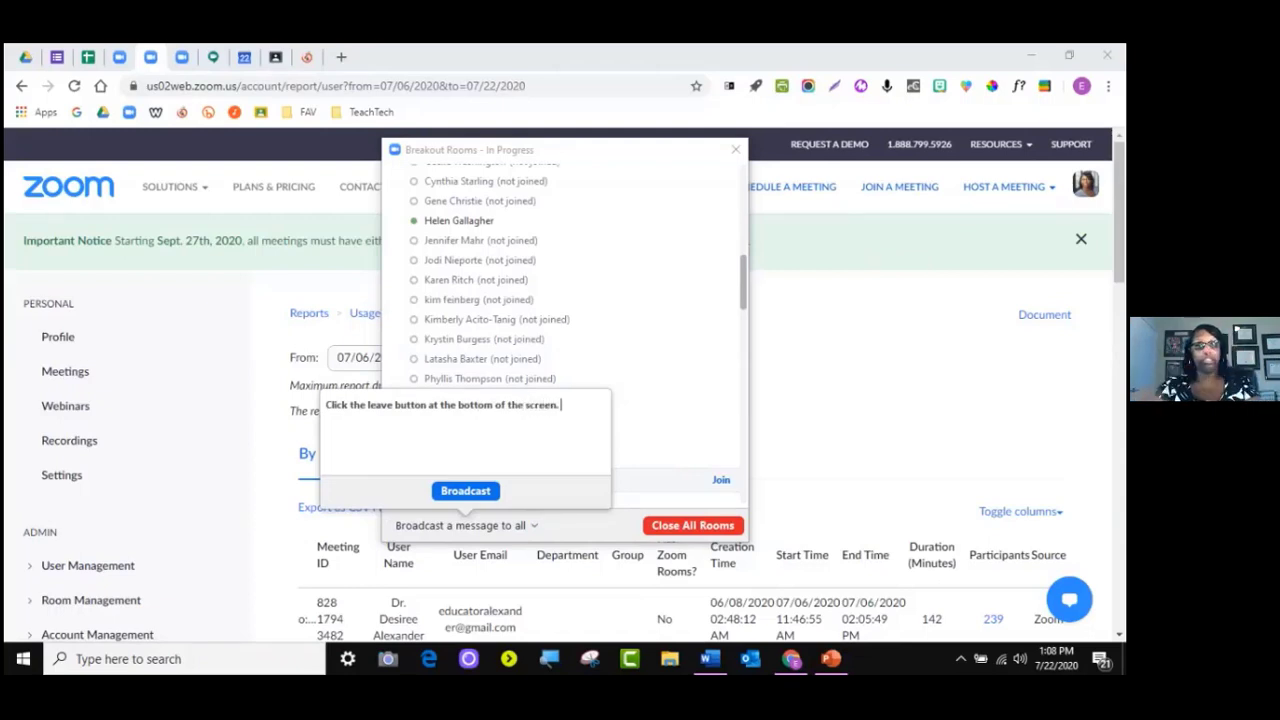
left_click(465, 490)
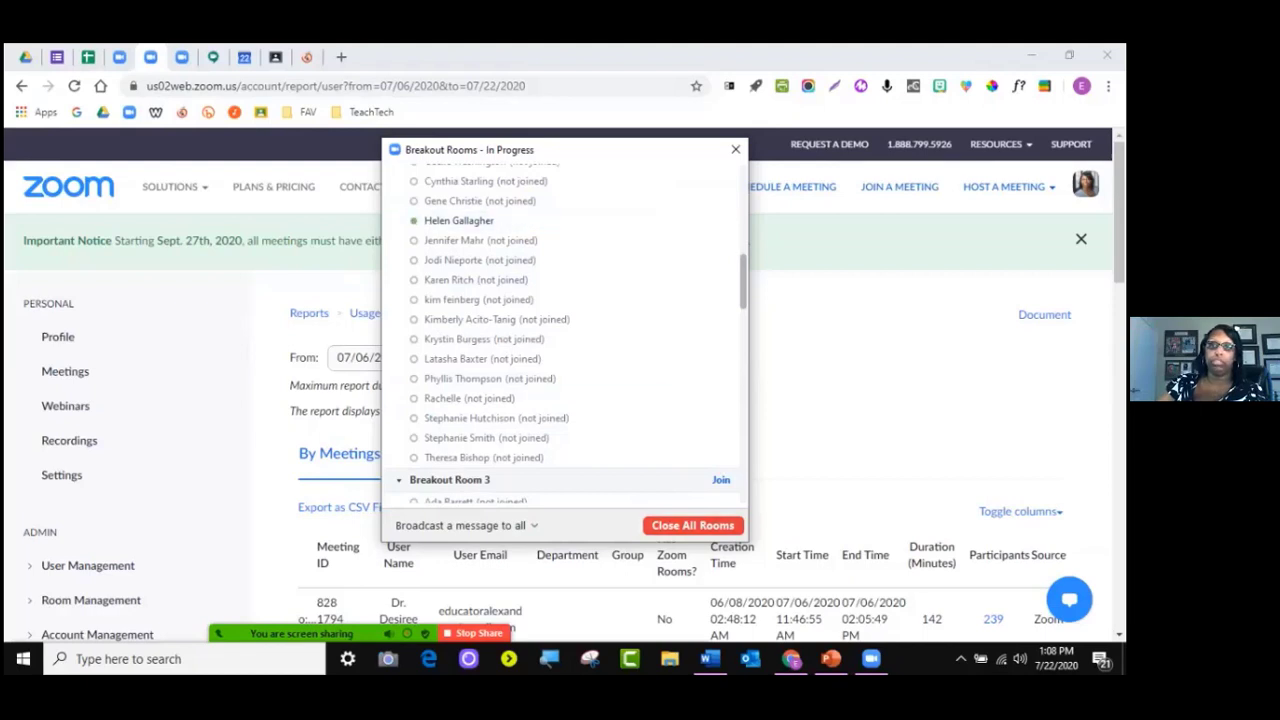
Close All Rooms so they return to not started after the 10-second countdown
left_click(692, 525)
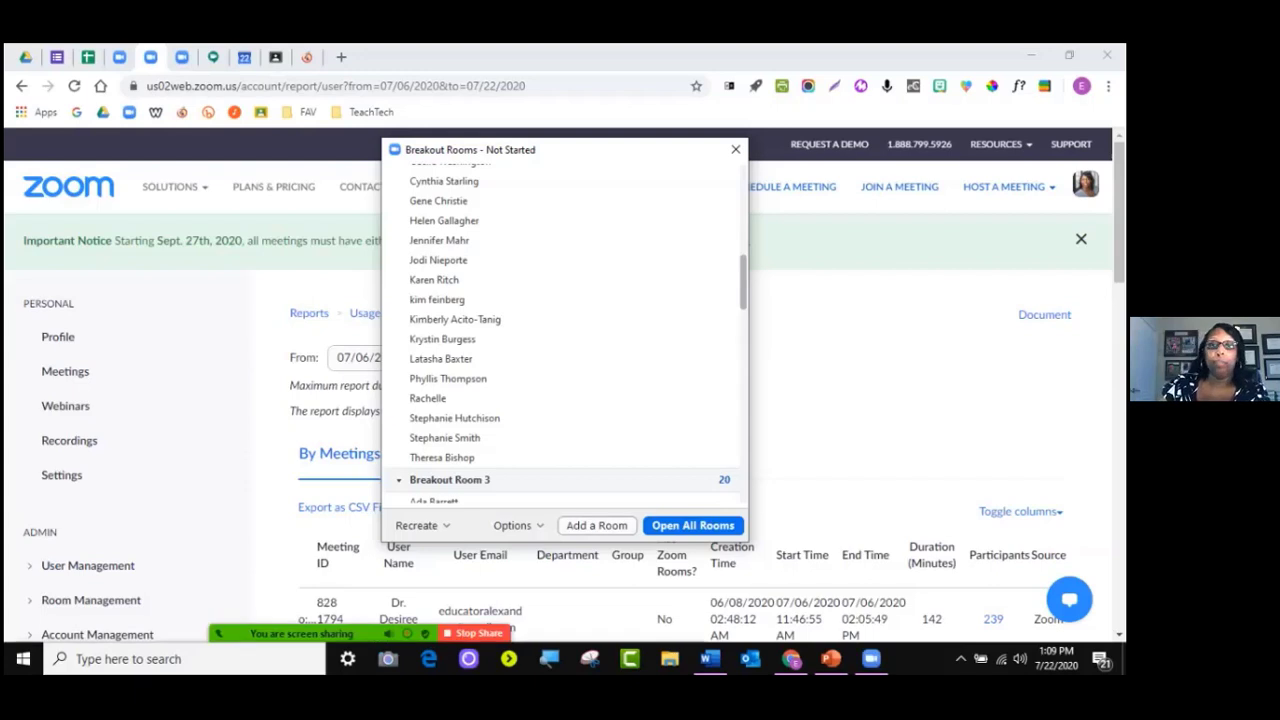
Recreate all rooms using the existing five-room split
left_click(418, 525)
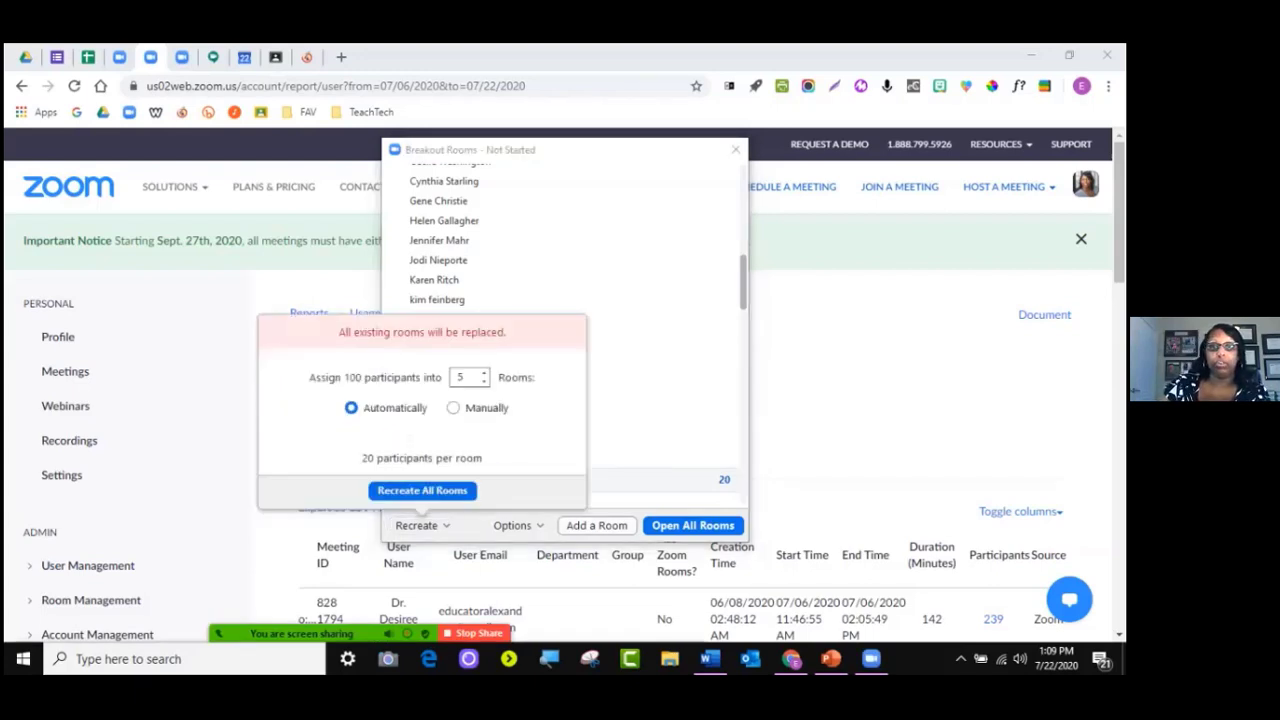
left_click(422, 490)
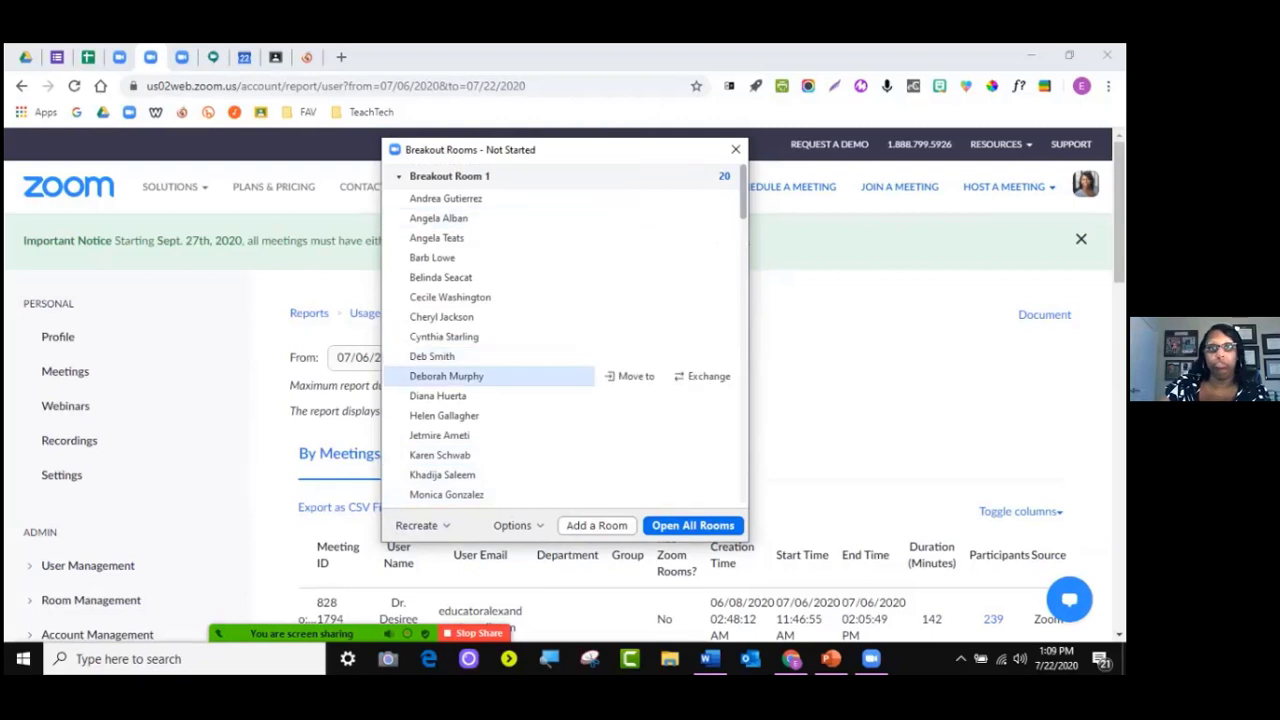
scroll(500, 376, "down", 4)
Recreate the rooms as 11 automatic rooms and close the Breakout Rooms panel
left_click(418, 525)
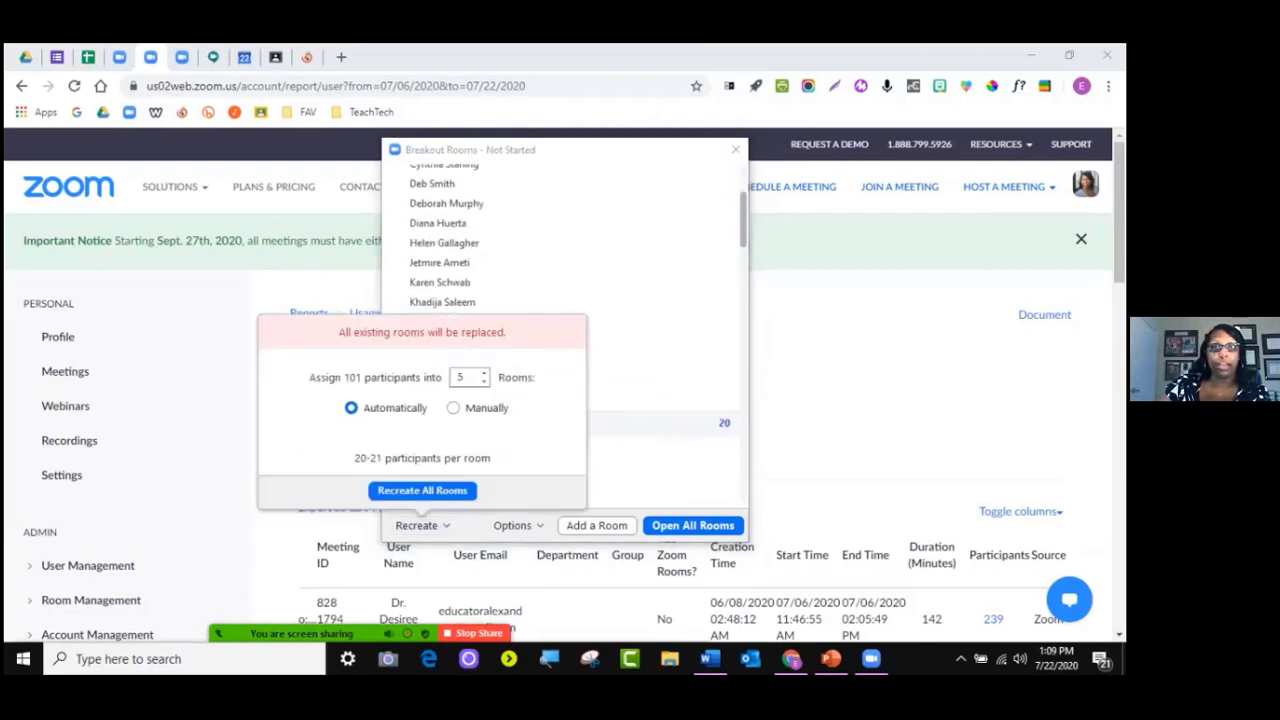
left_click(484, 373)
left_click(484, 373)
left_click(484, 373)
left_click(484, 373)
left_click(484, 373)
left_click(484, 373)
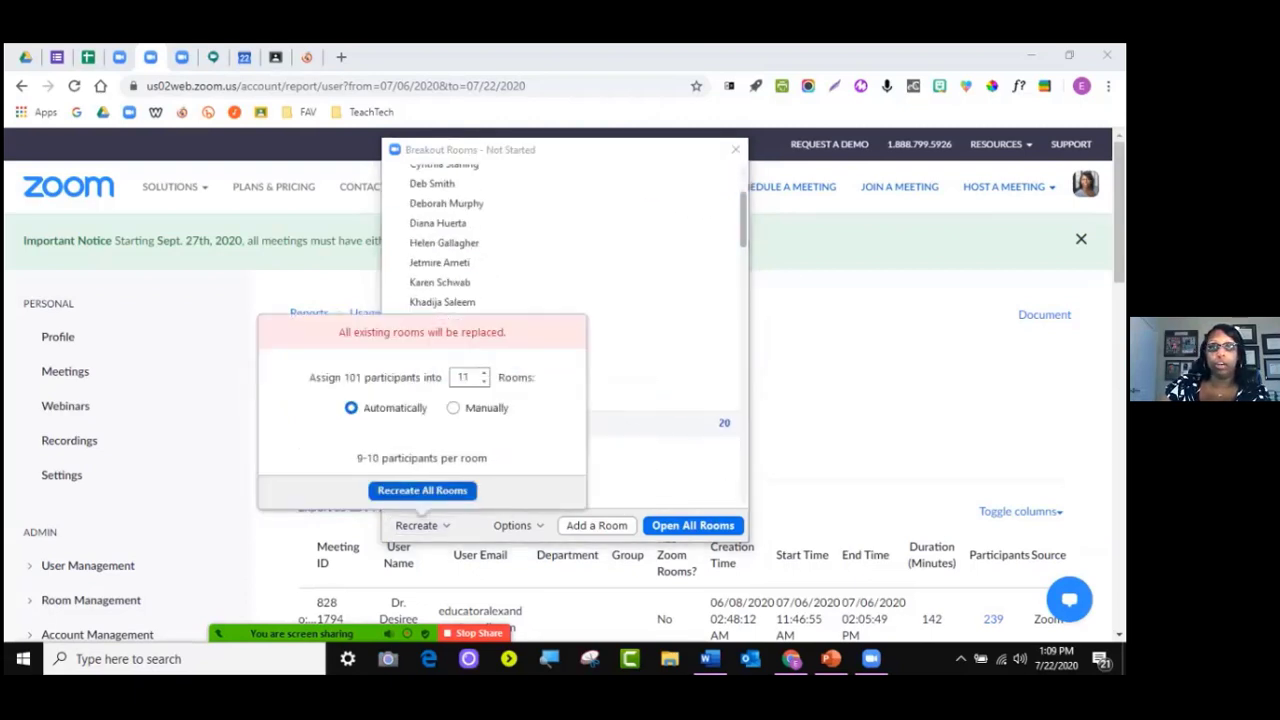
left_click(422, 490)
scroll(500, 442, "down", 9)
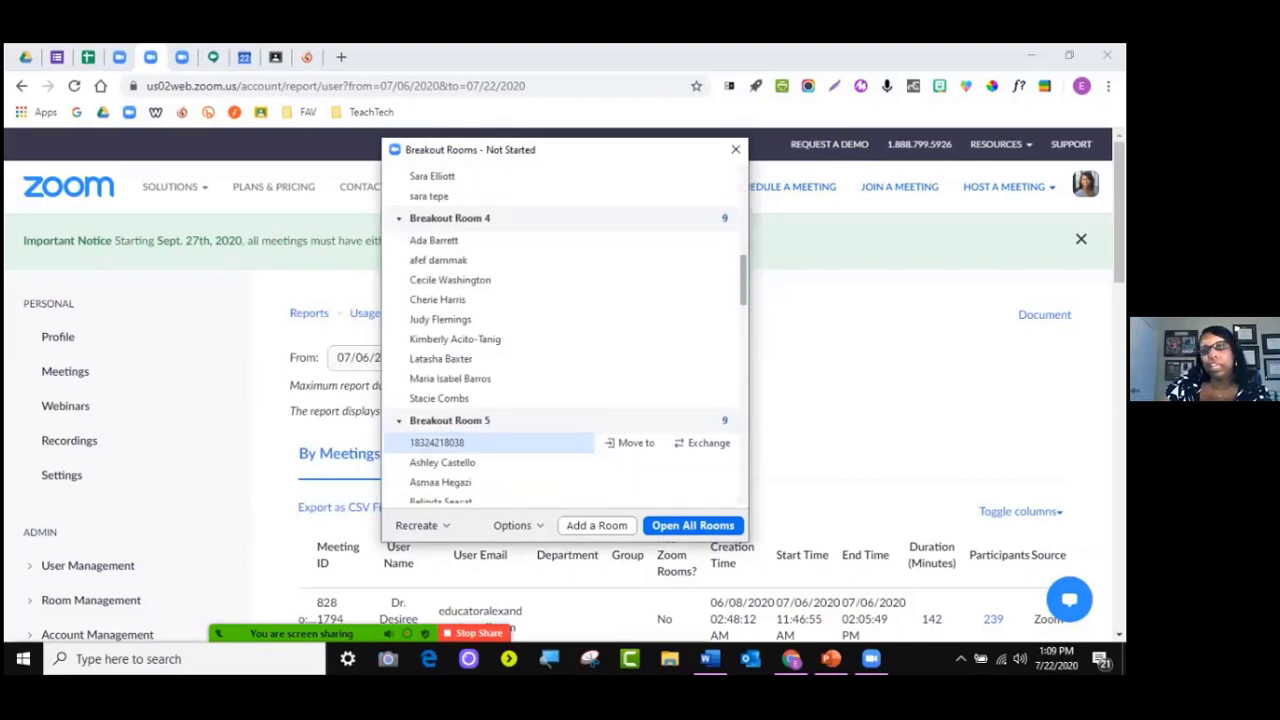
left_click(735, 149)
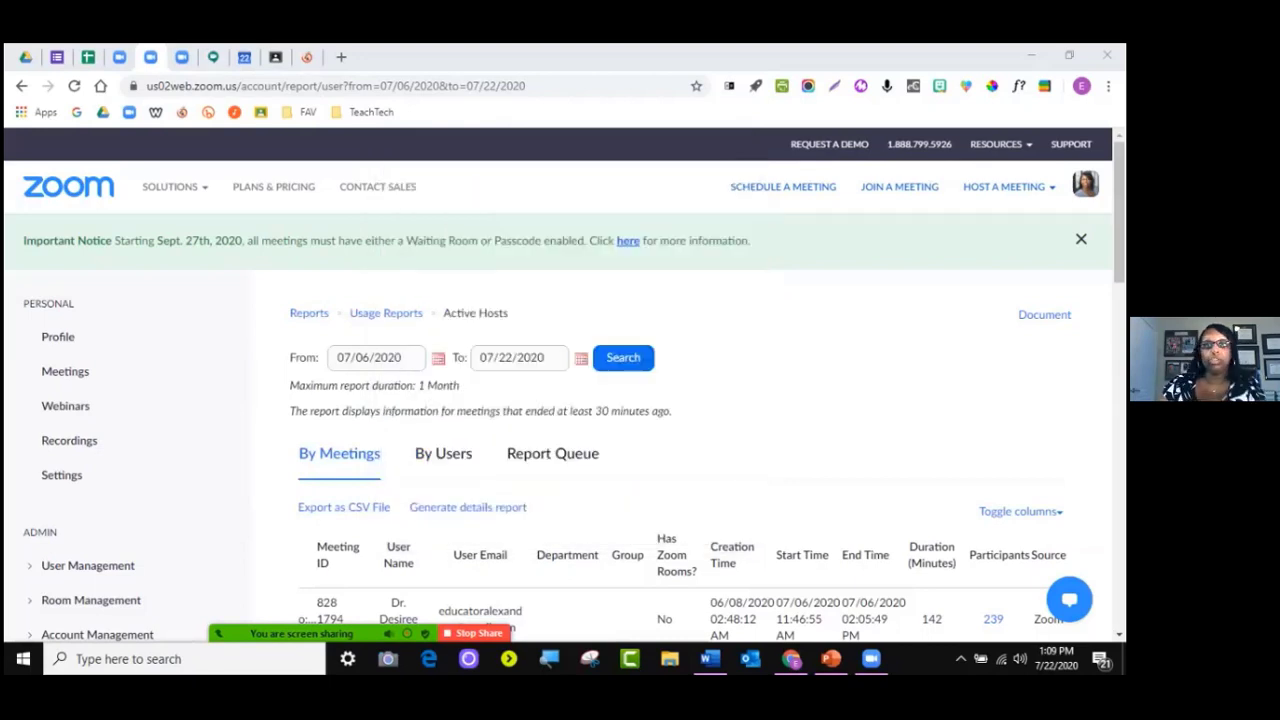
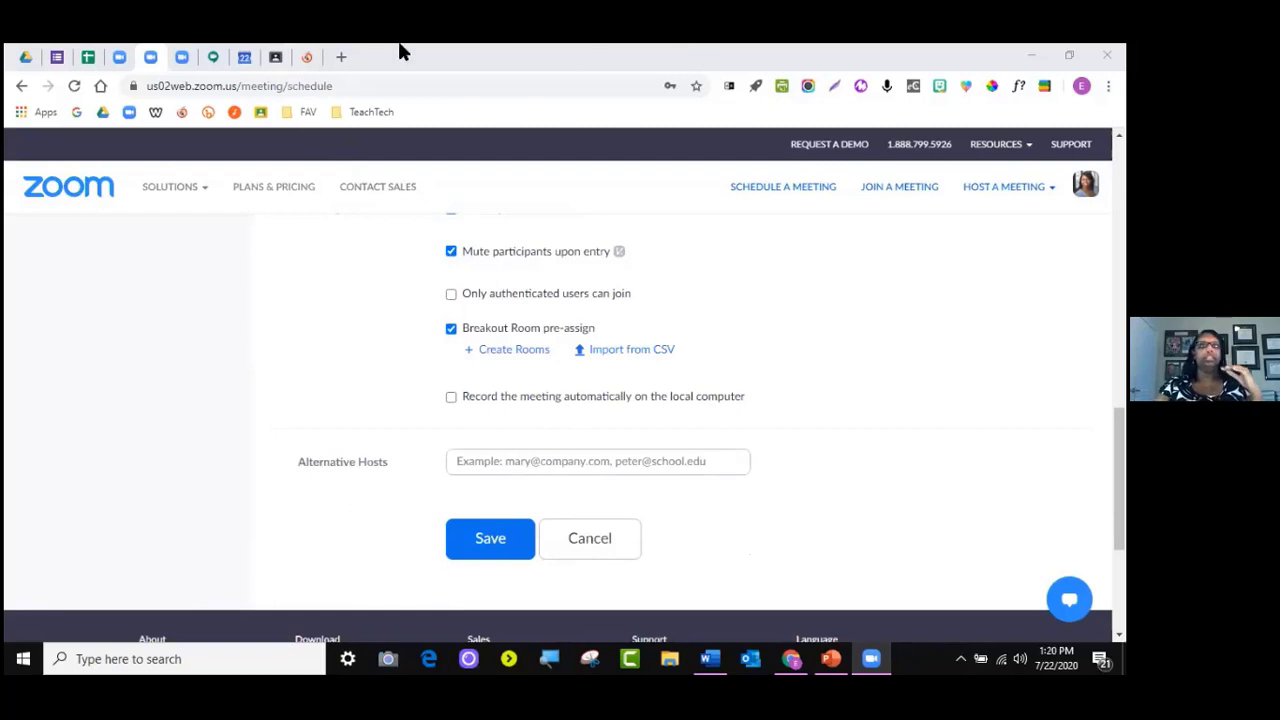
Switch from the Zoom schedule page to the Google Meet home page
left_click(212, 56)
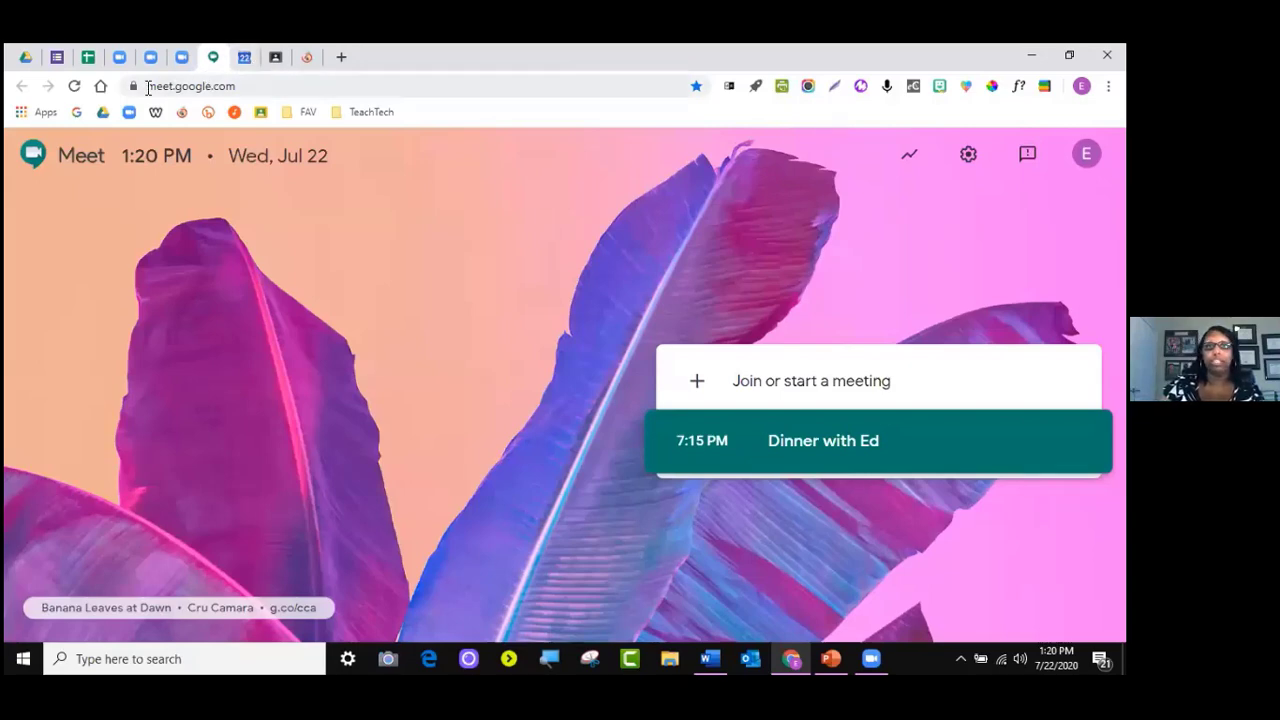
left_click(275, 90)
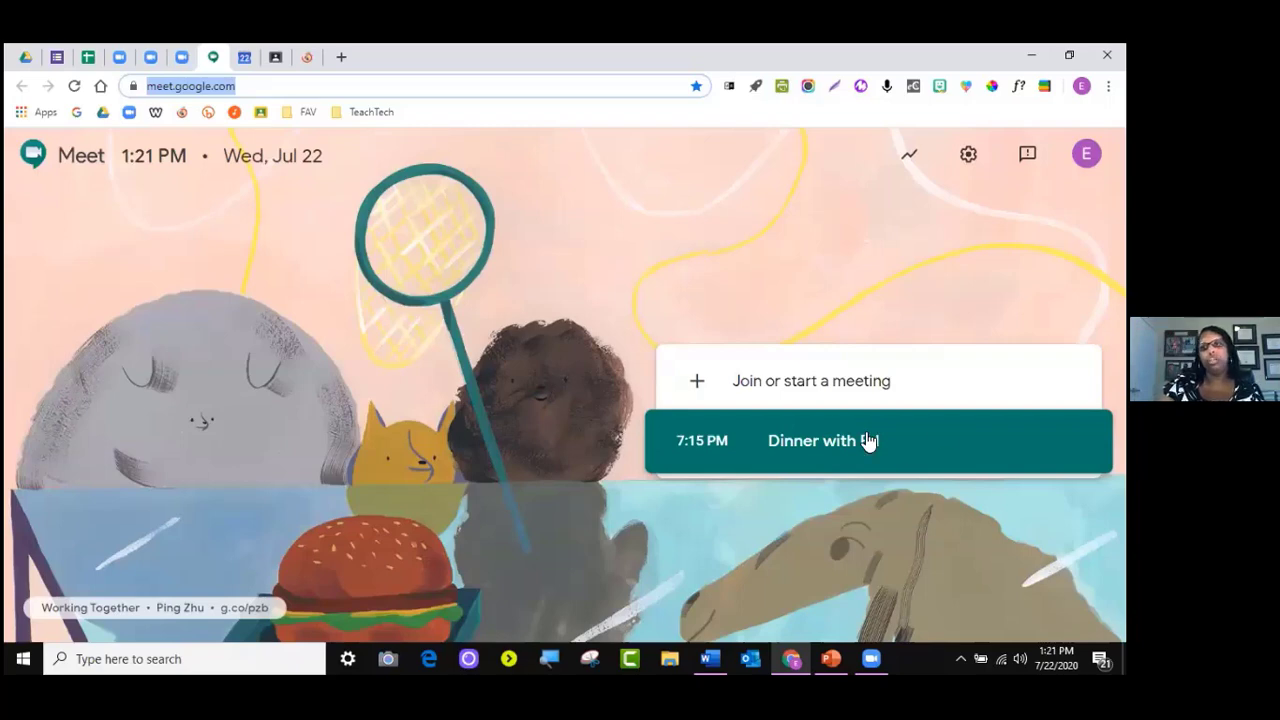
Start a new meeting with the nickname 'sdsdfdsfsdf' and reach its pre-join screen
left_click(806, 386)
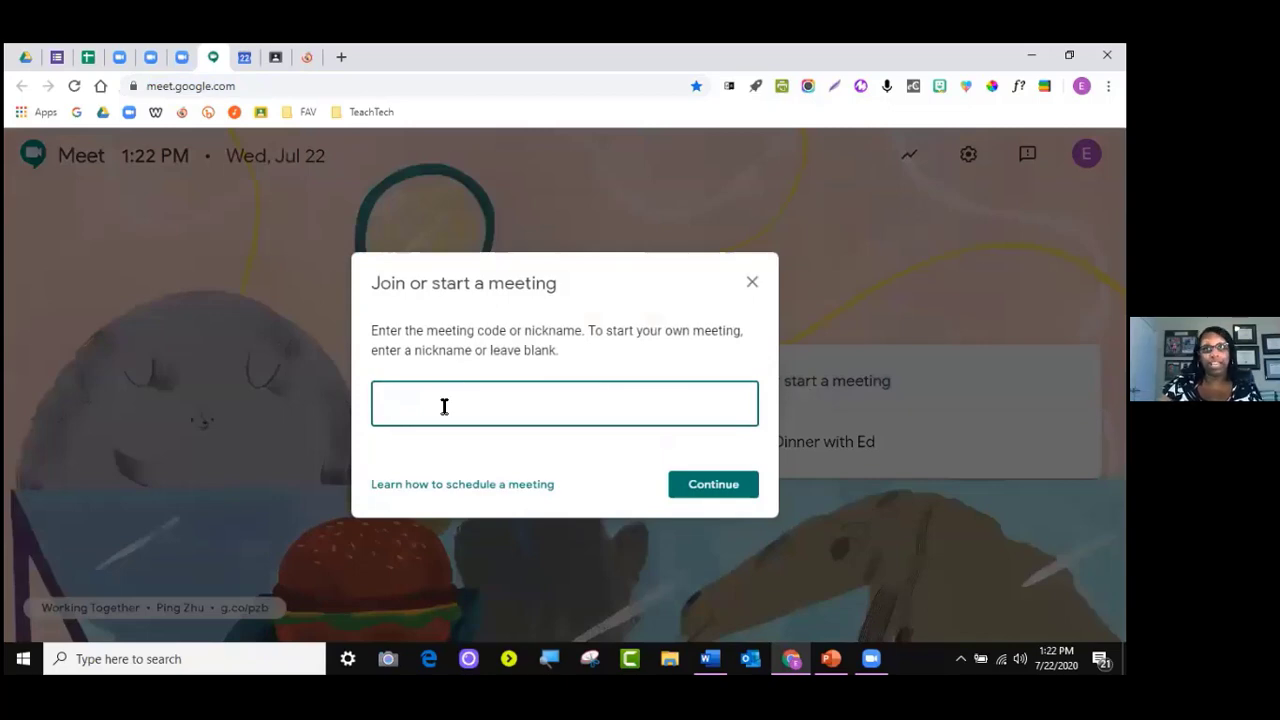
left_click(492, 357)
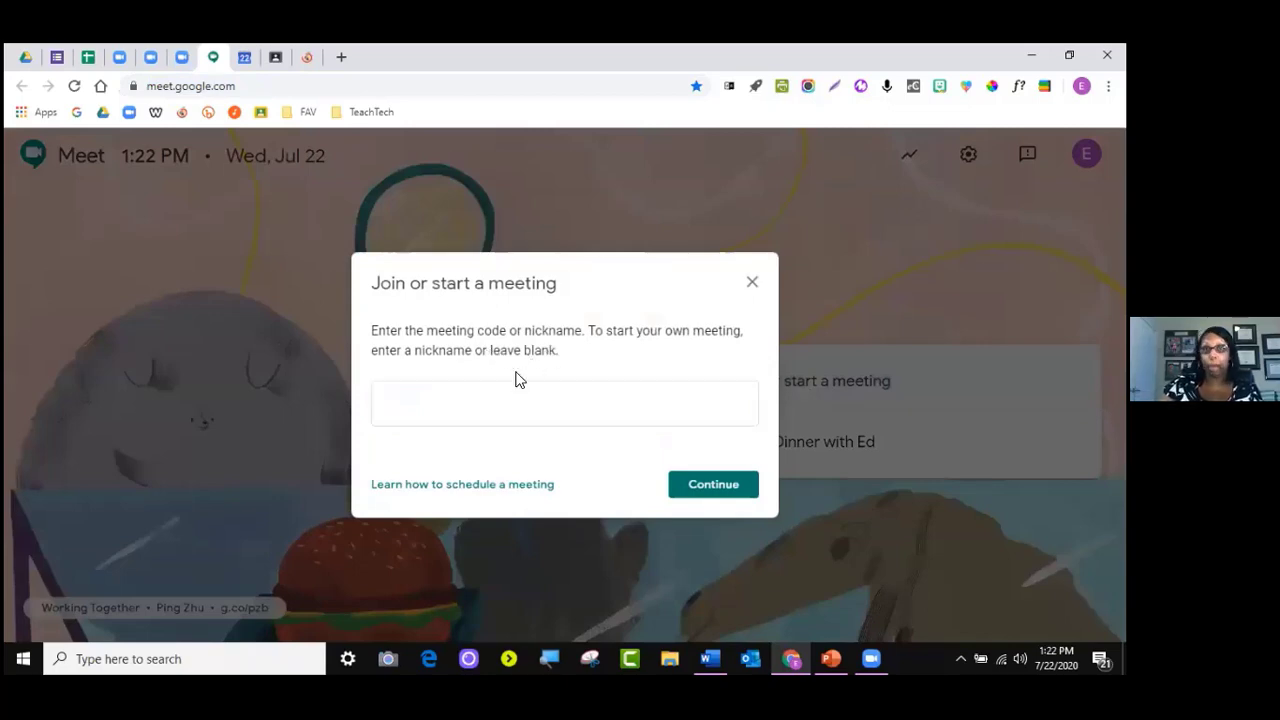
left_click(470, 406)
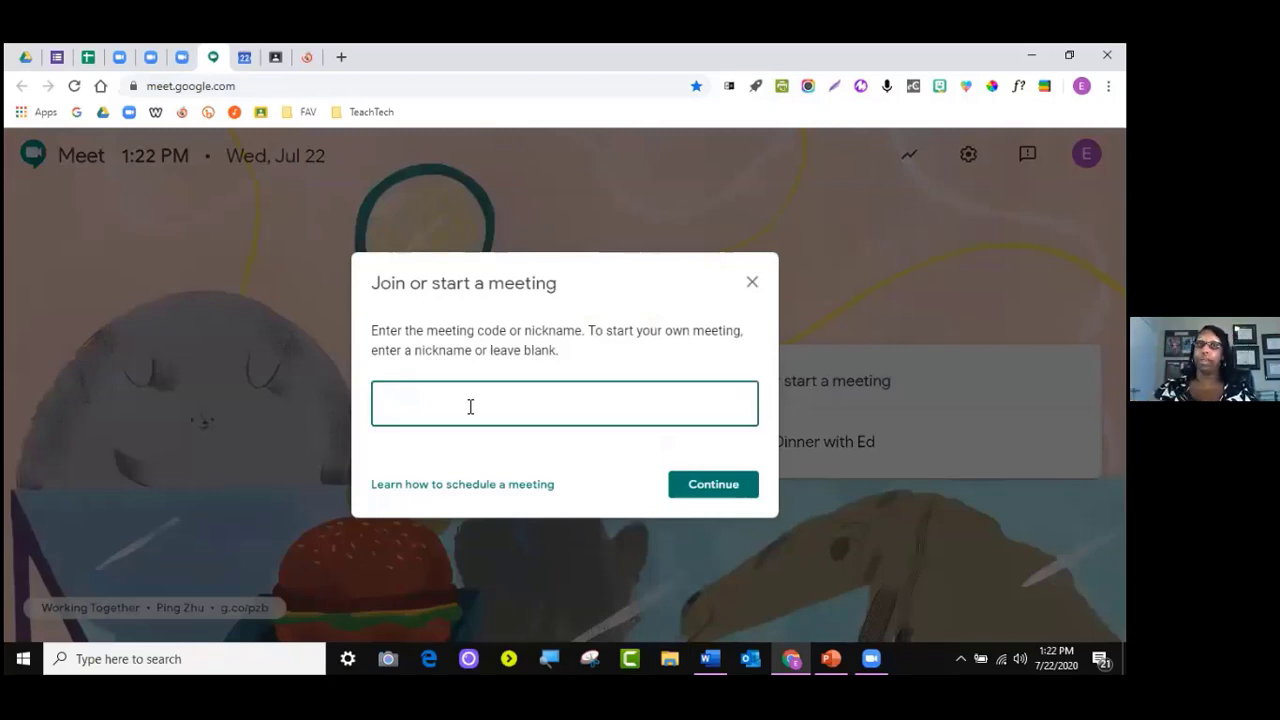
type("sdsdfdsfsdf")
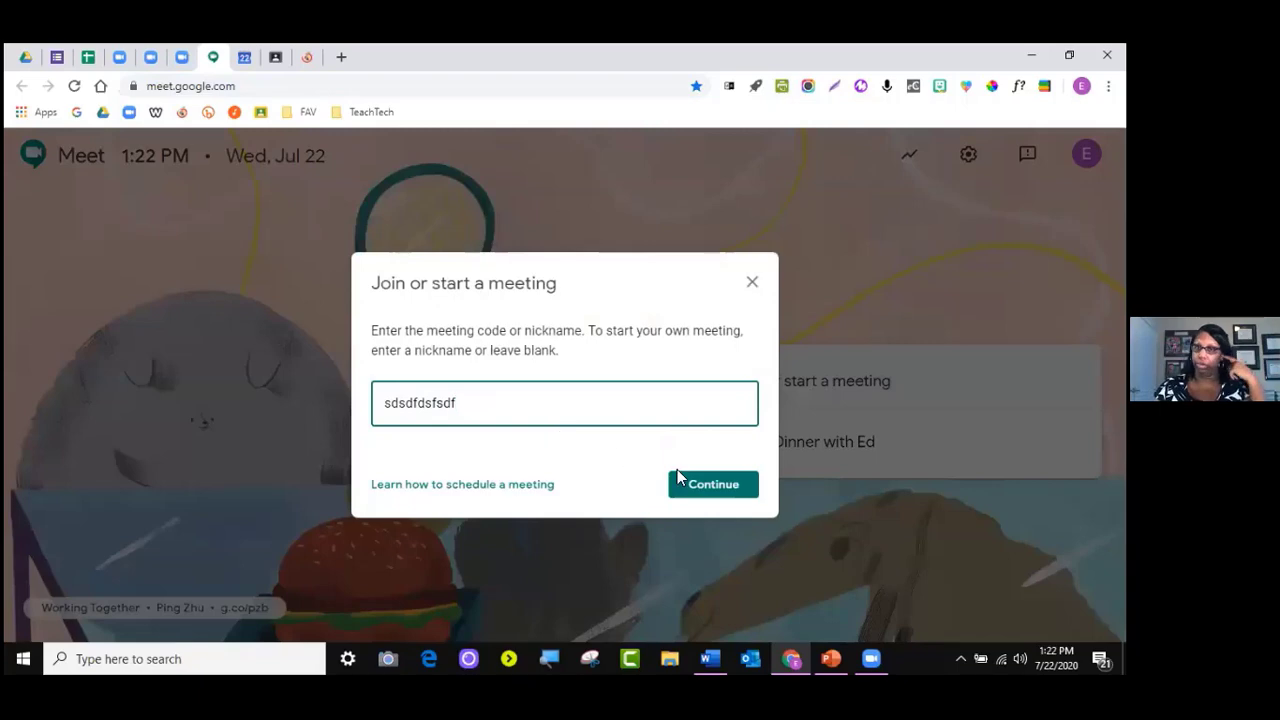
left_click(705, 488)
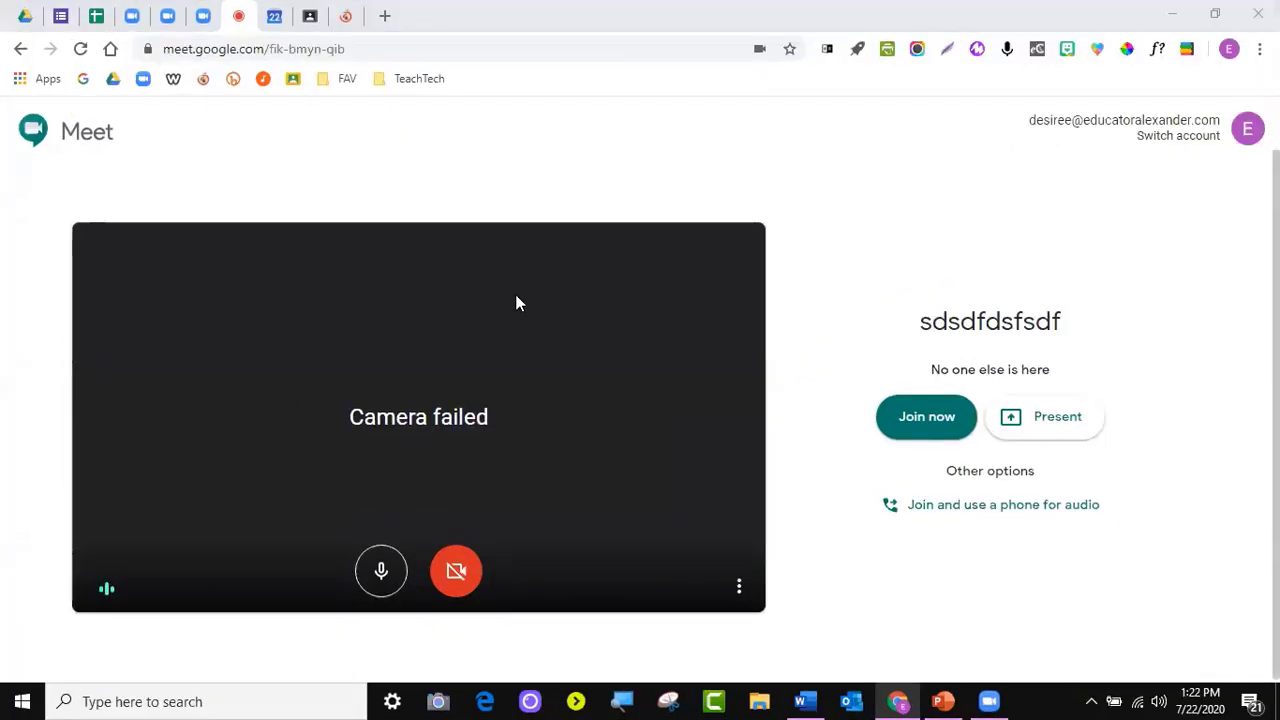
Mute the microphone, get the camera video on, and join the 'sdsdfdsfsdf' call
left_click(382, 575)
left_click(382, 575)
left_click(382, 575)
left_click(453, 575)
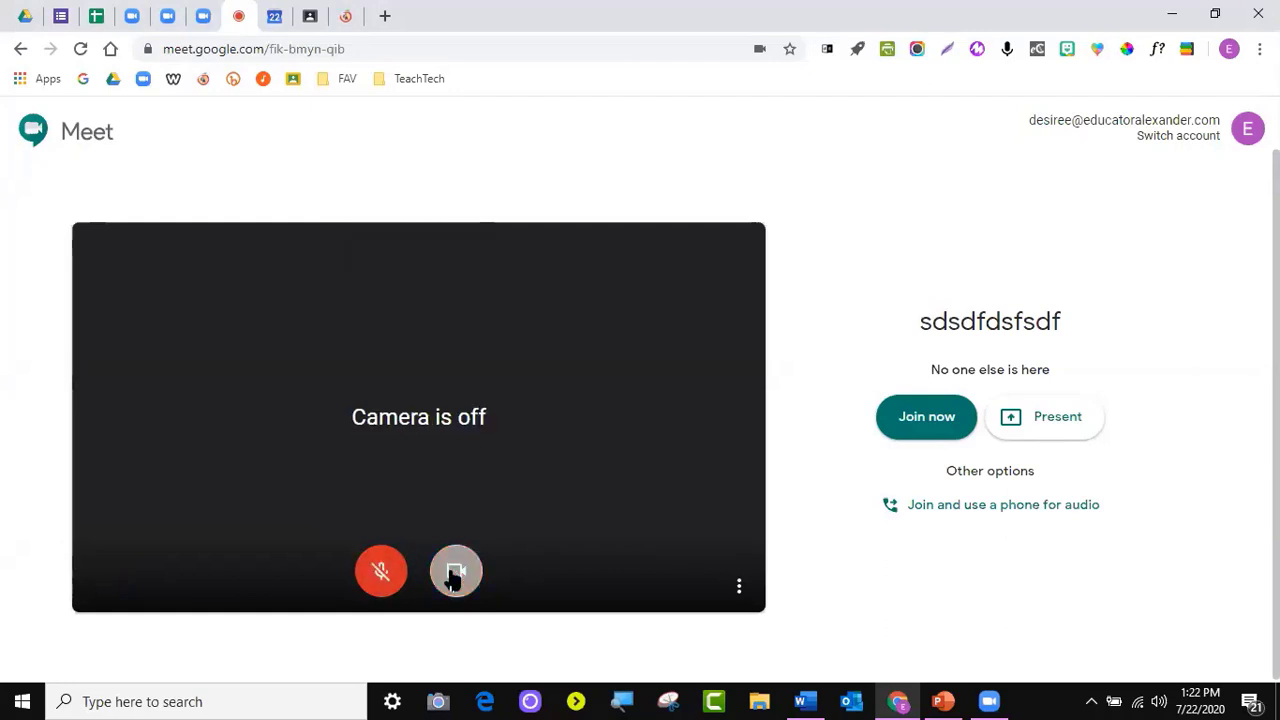
left_click(456, 573)
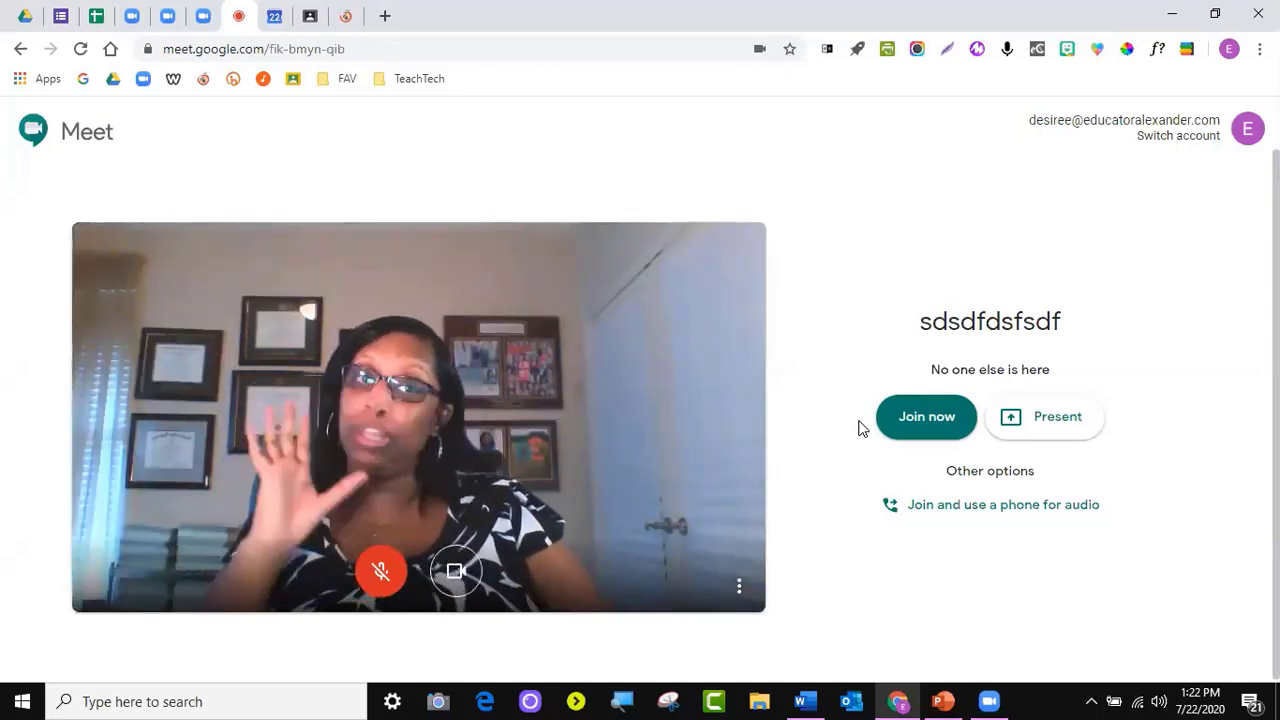
left_click(926, 418)
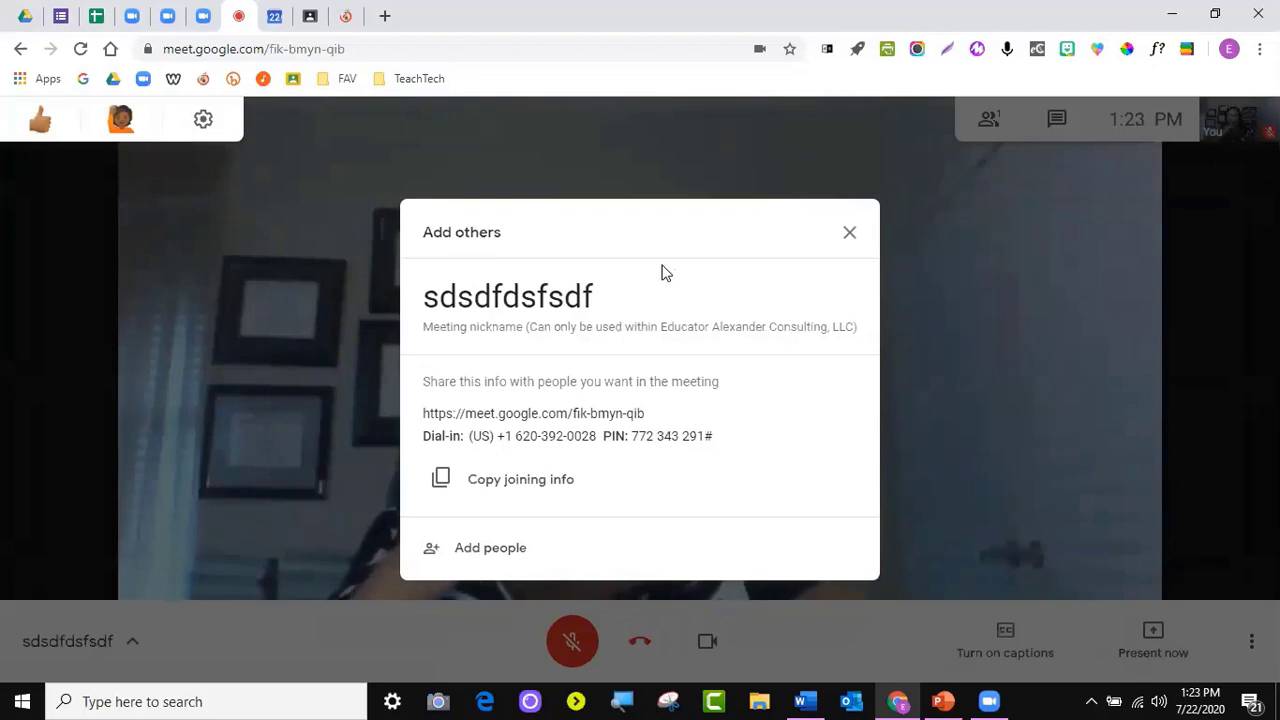
Dismiss the add-others prompt and show the meeting's joining link, dial-in number and PIN
left_click(851, 235)
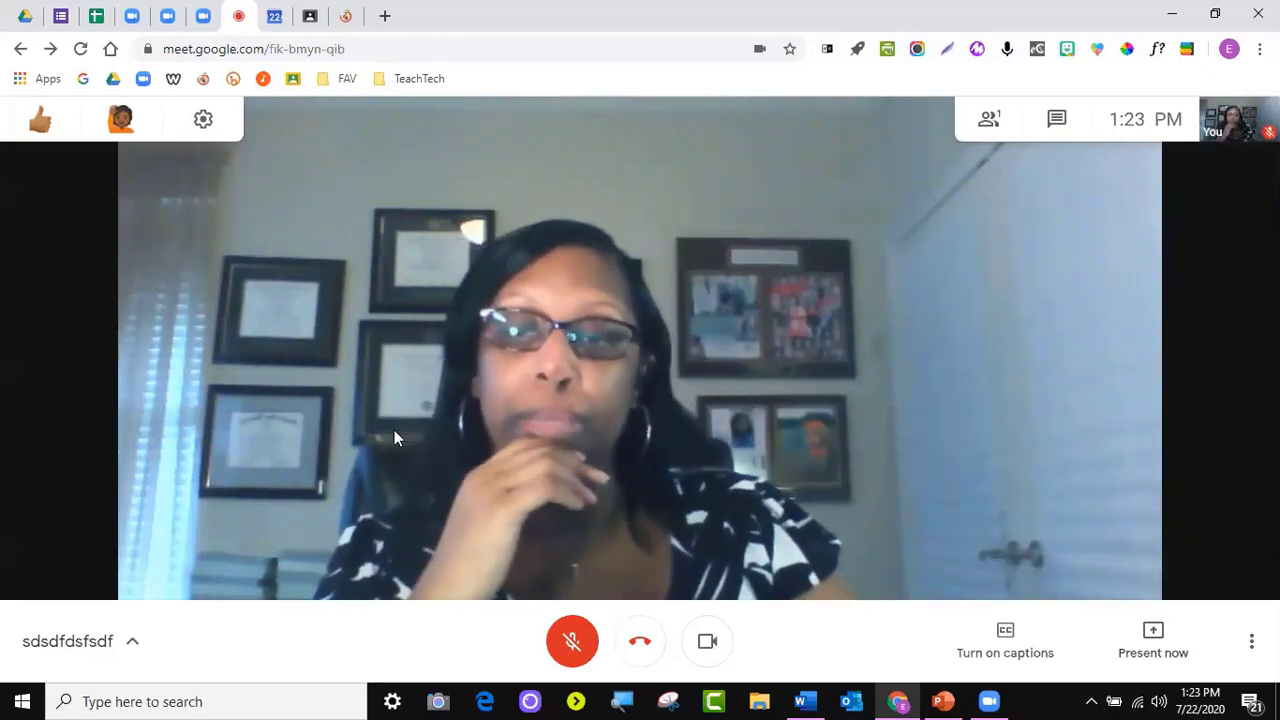
left_click(132, 648)
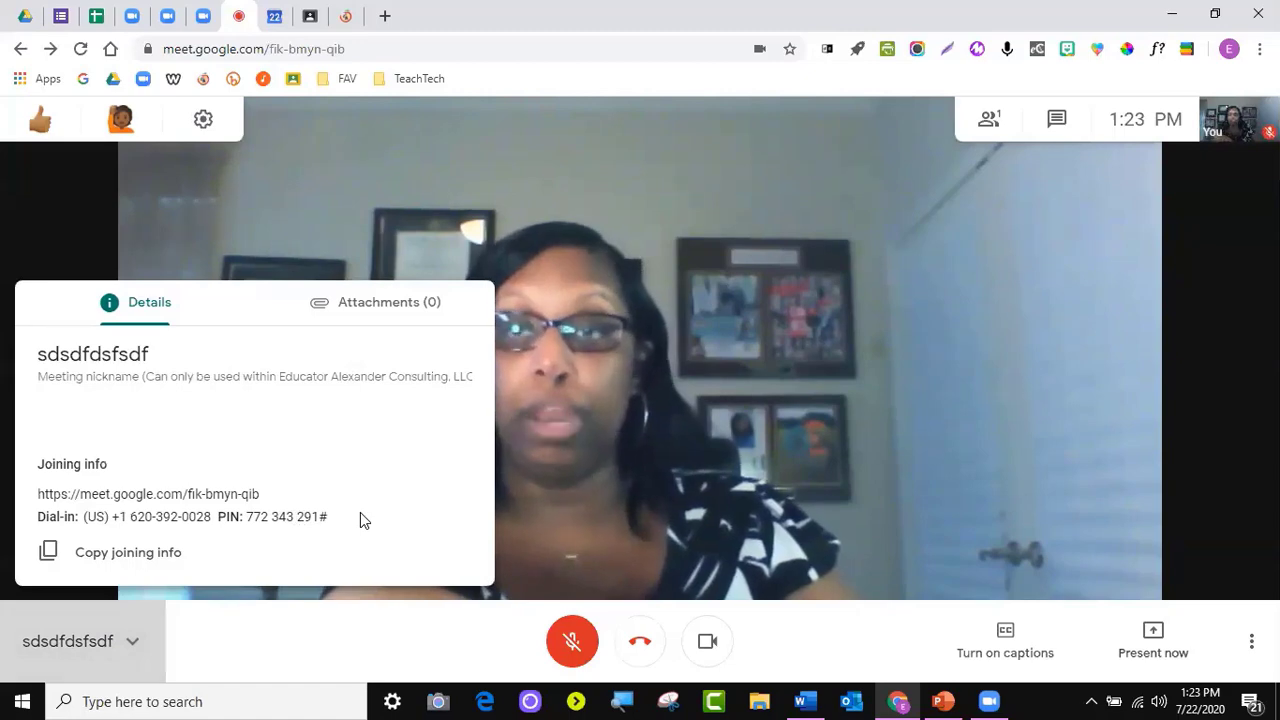
Copy the joining info, confirm zero attachments, and close the meeting details
left_click_drag(360, 512, 42, 443)
left_click(120, 563)
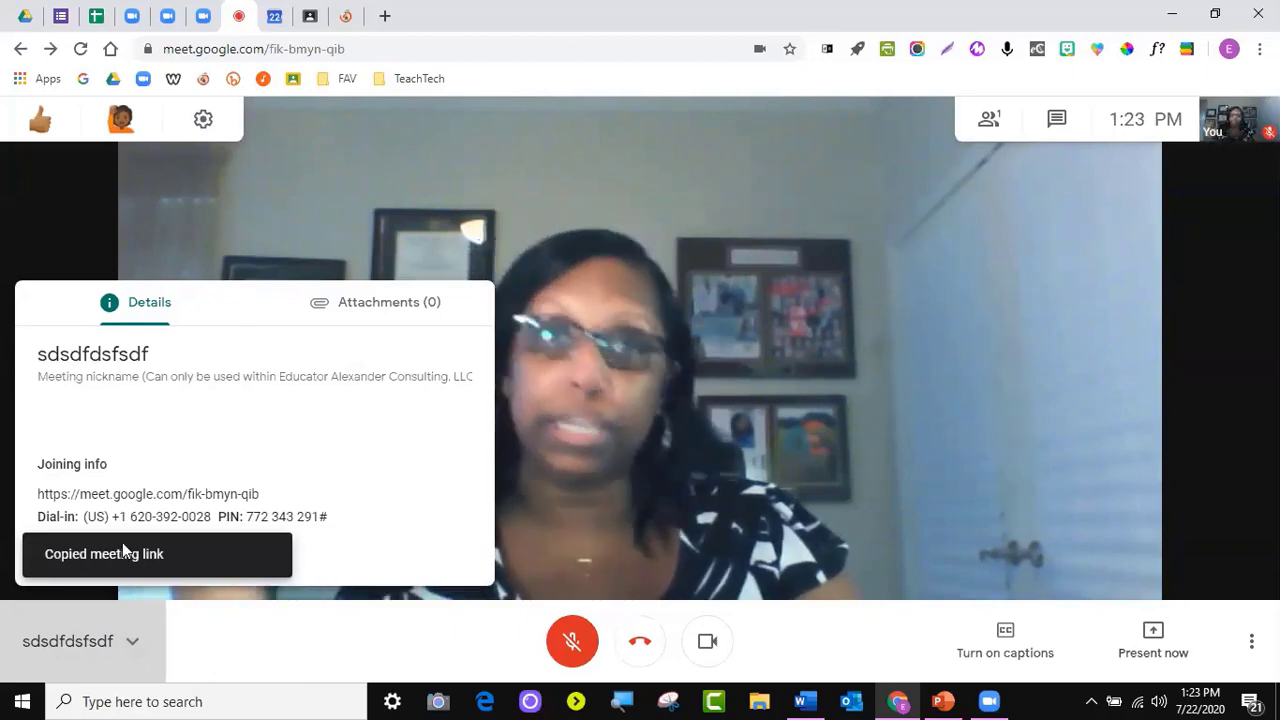
left_click(354, 313)
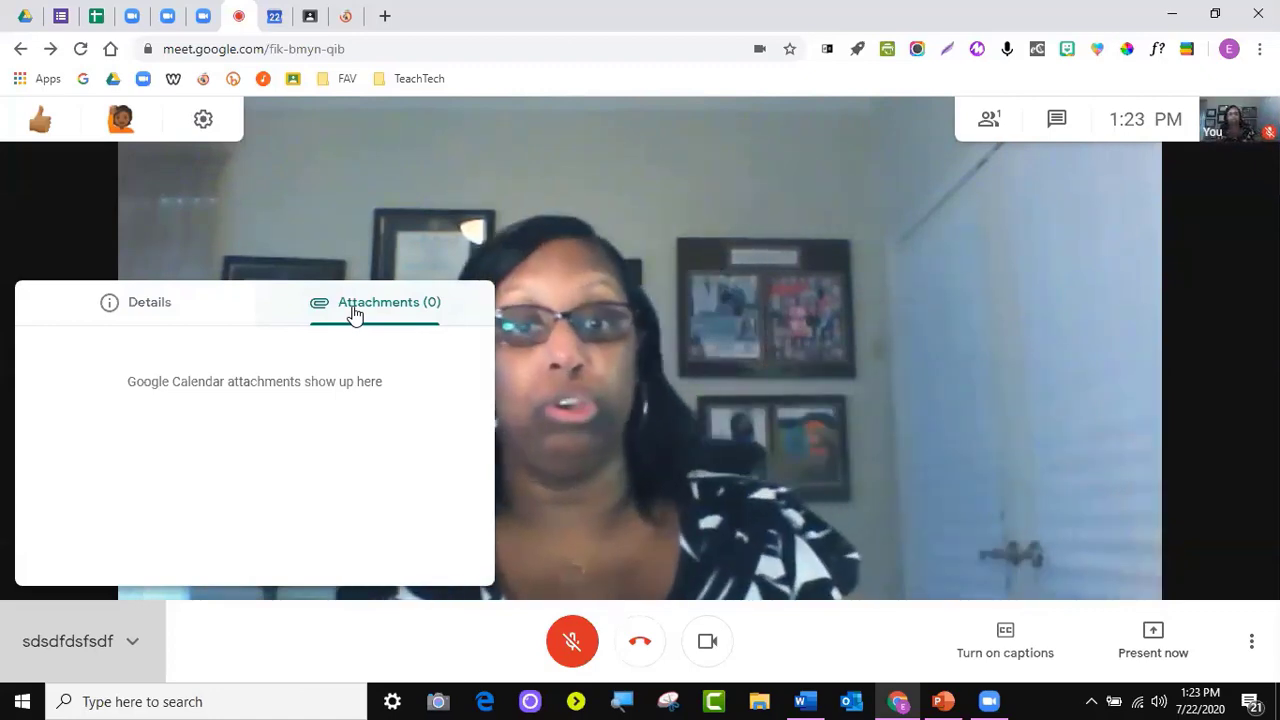
left_click(290, 645)
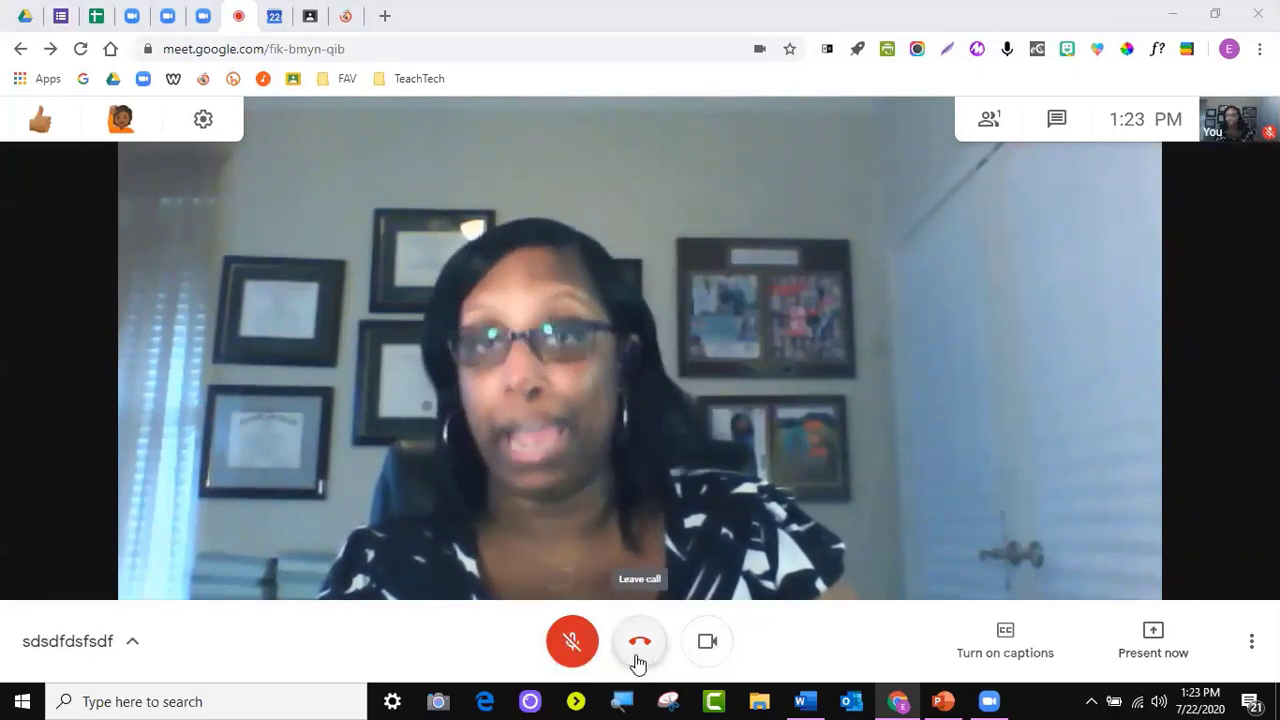
Turn live captions on and back off, then bring up the More options menu
left_click(1016, 646)
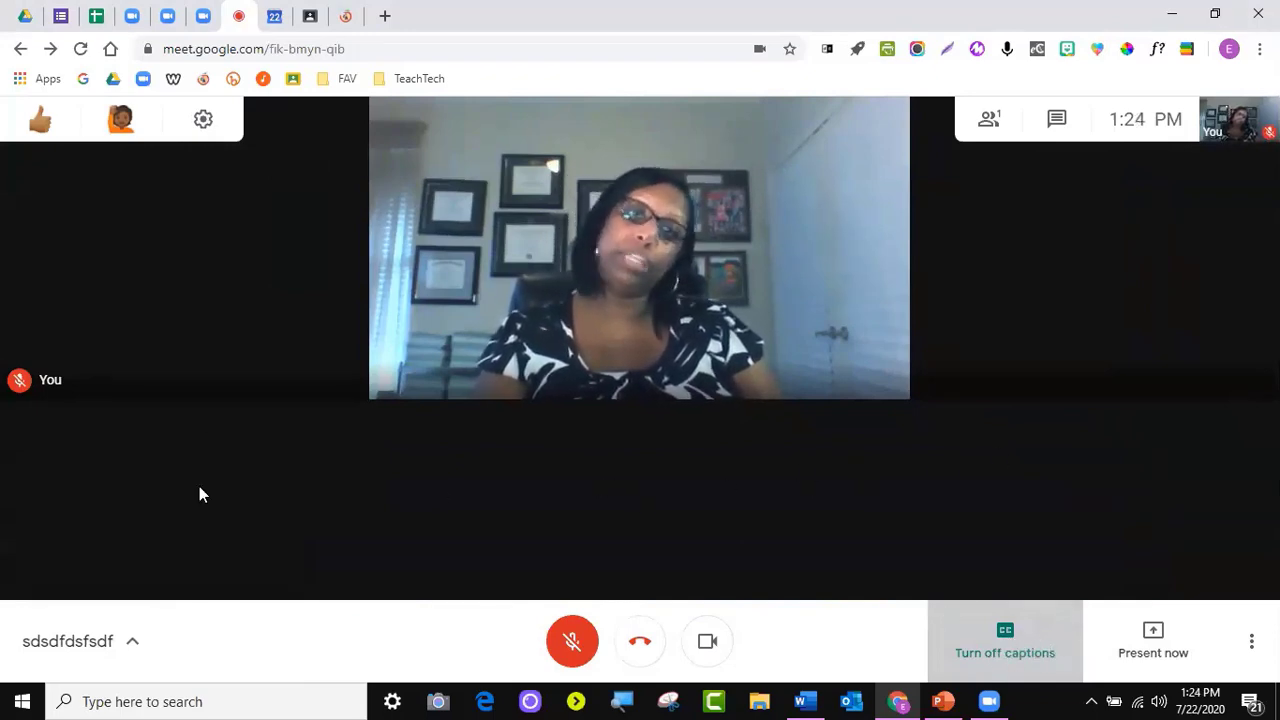
left_click(997, 650)
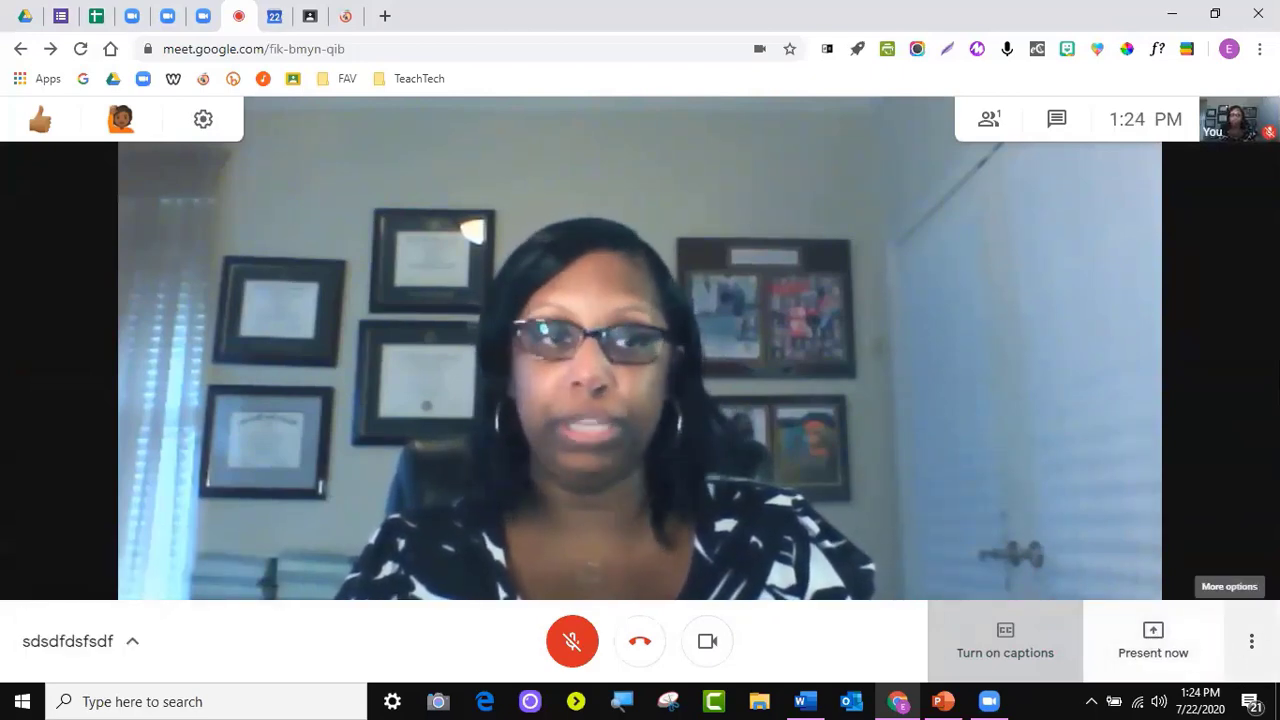
left_click(1251, 641)
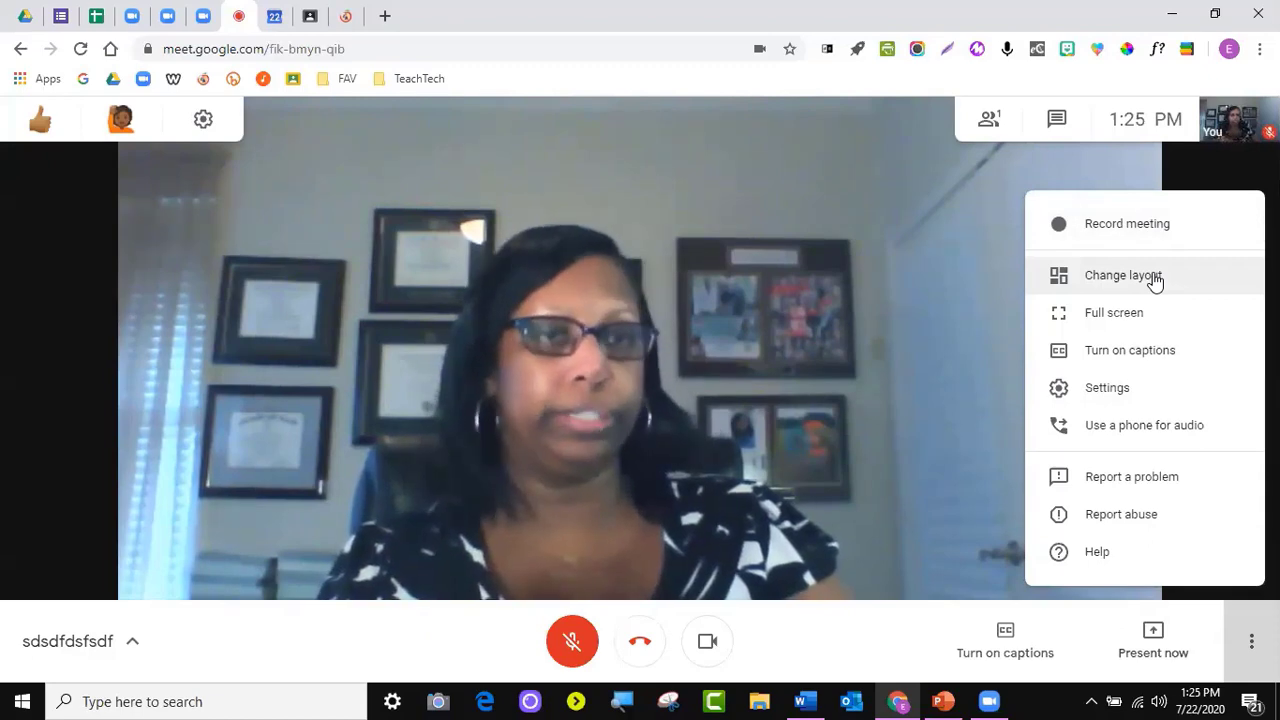
Review the Auto, Sidebar, Spotlight and Tiled layouts without changing the layout
left_click(1155, 280)
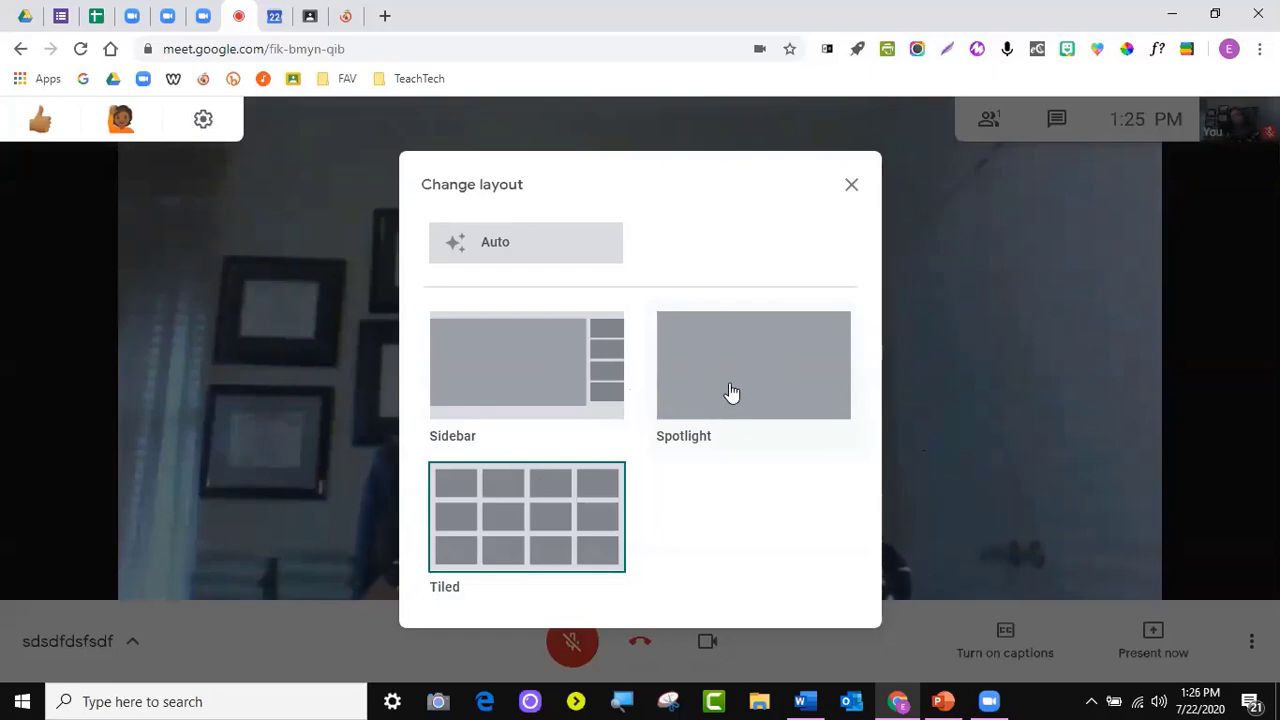
left_click(850, 187)
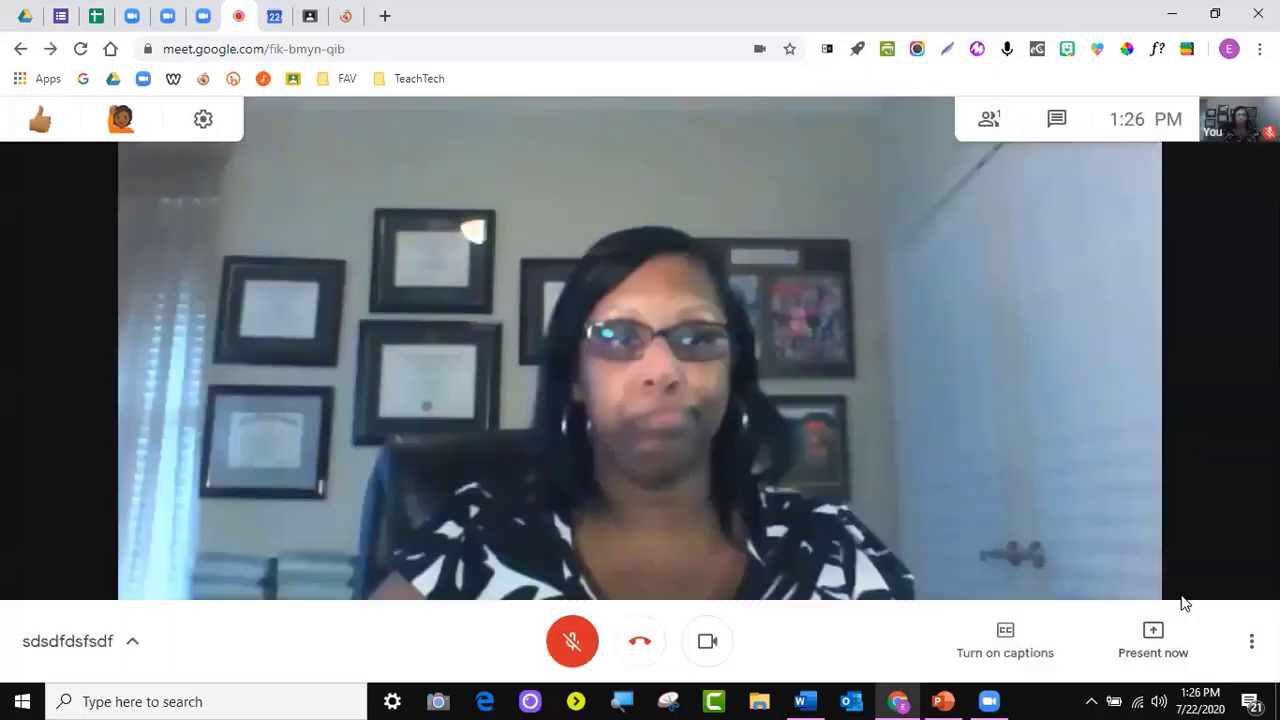
left_click(1251, 641)
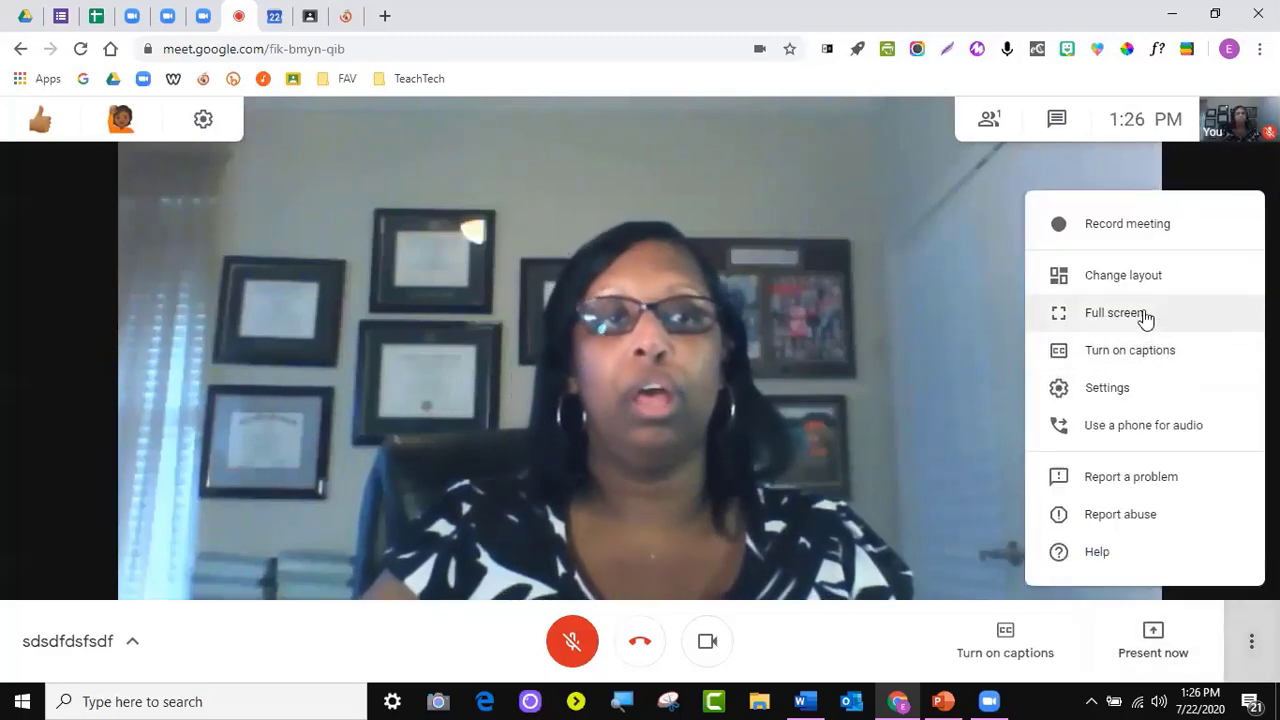
Put the meeting in full screen and exit with Esc, twice
left_click(1143, 313)
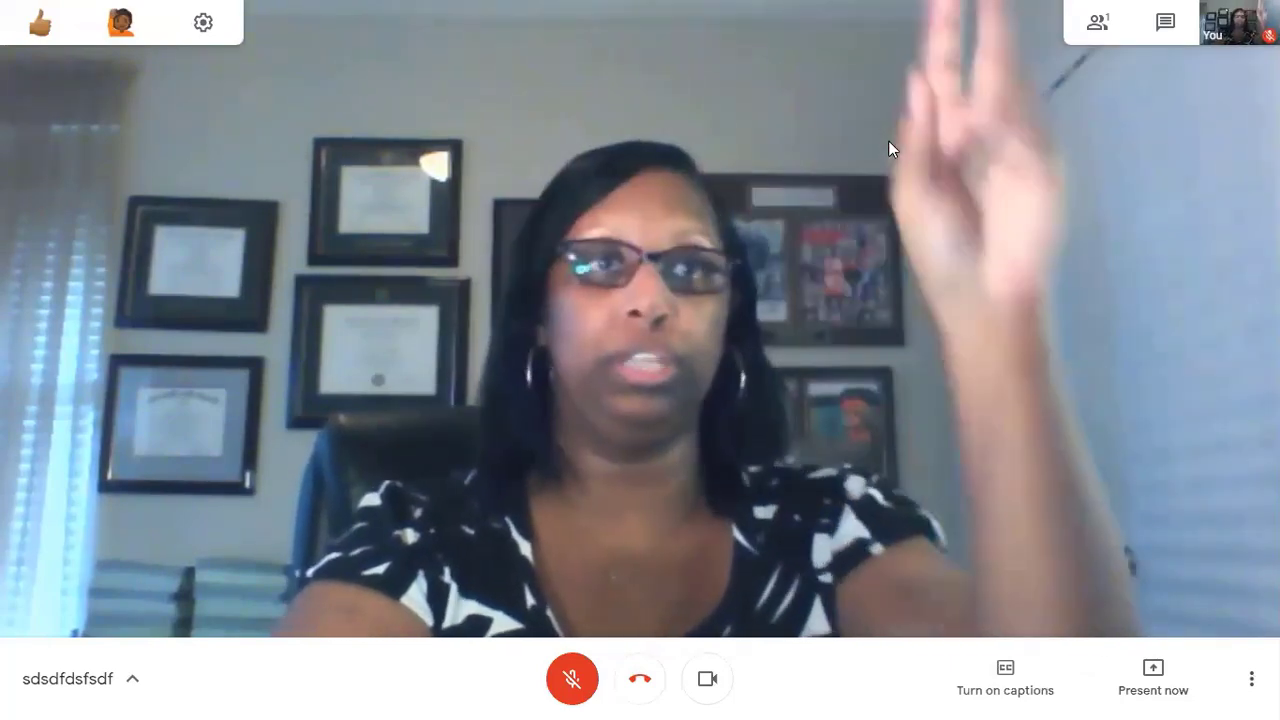
key("Escape")
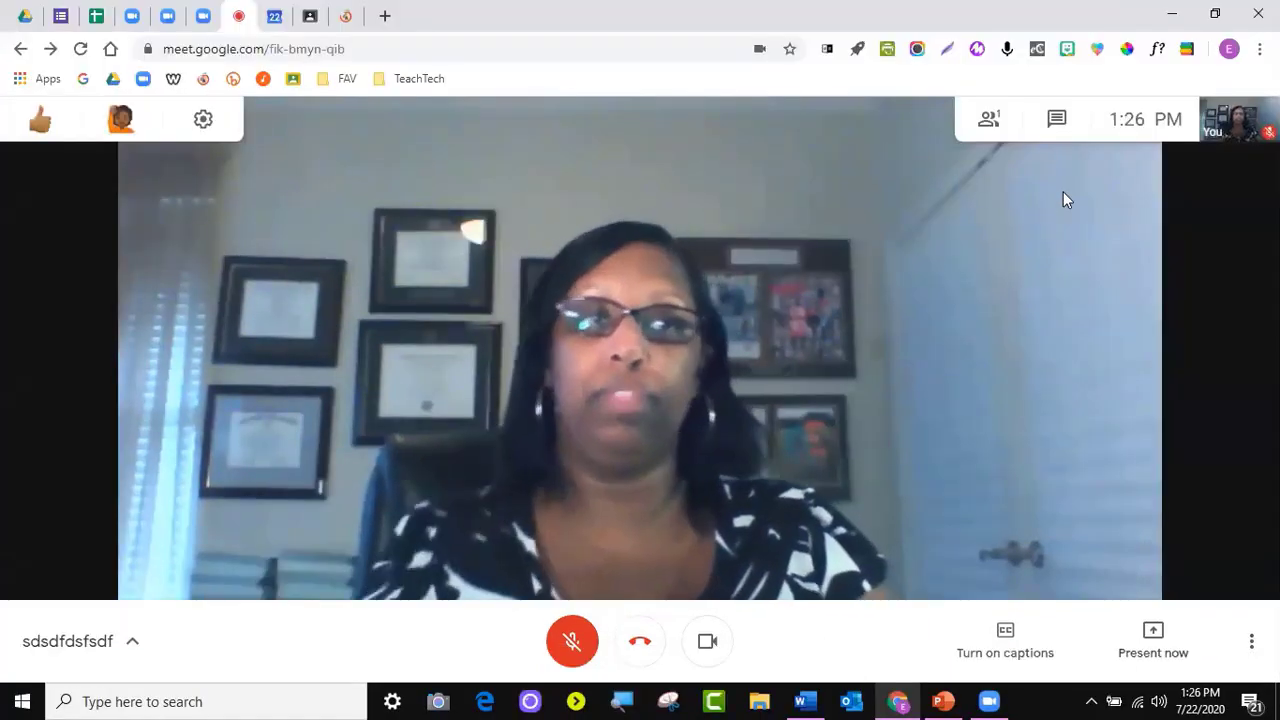
left_click(1248, 630)
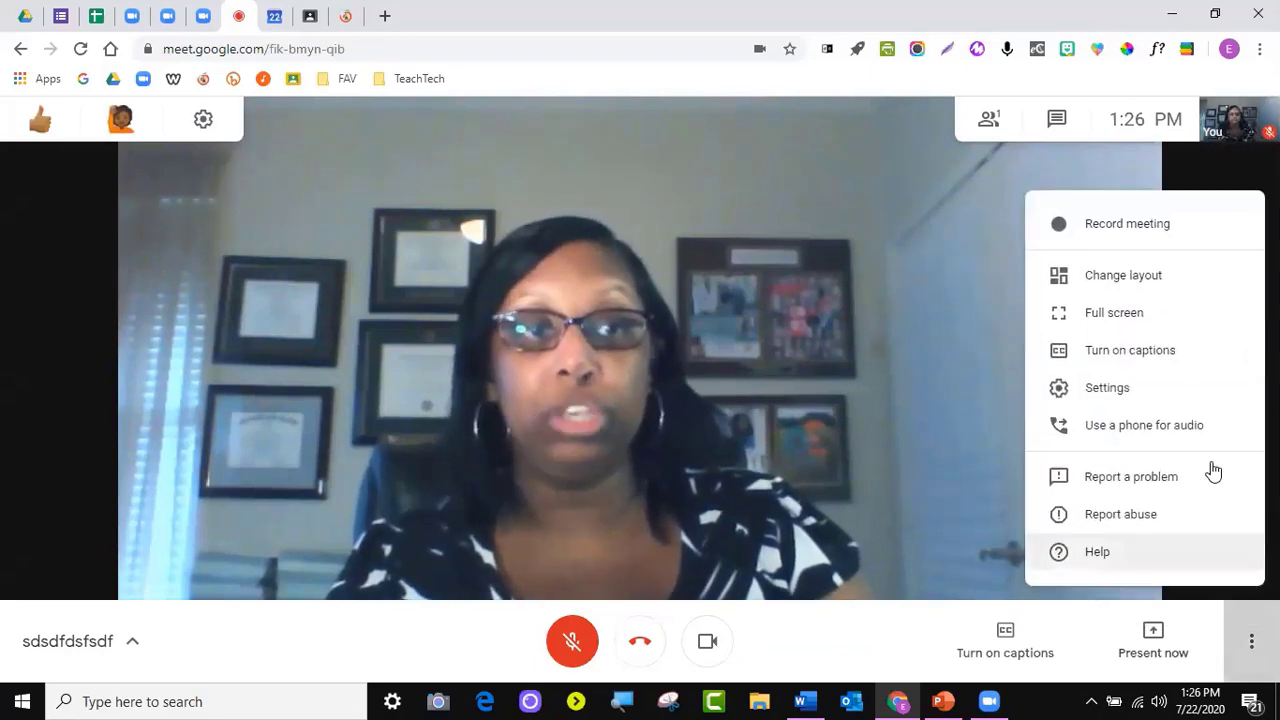
left_click(1170, 315)
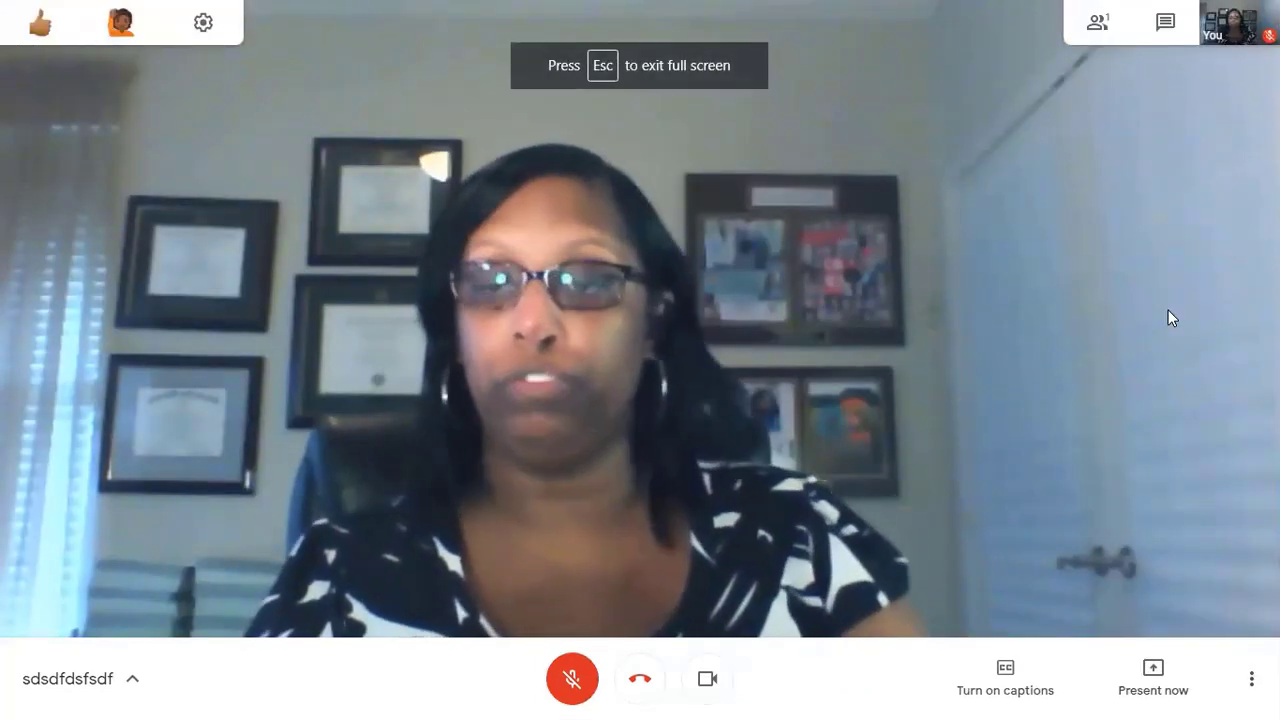
key("Escape")
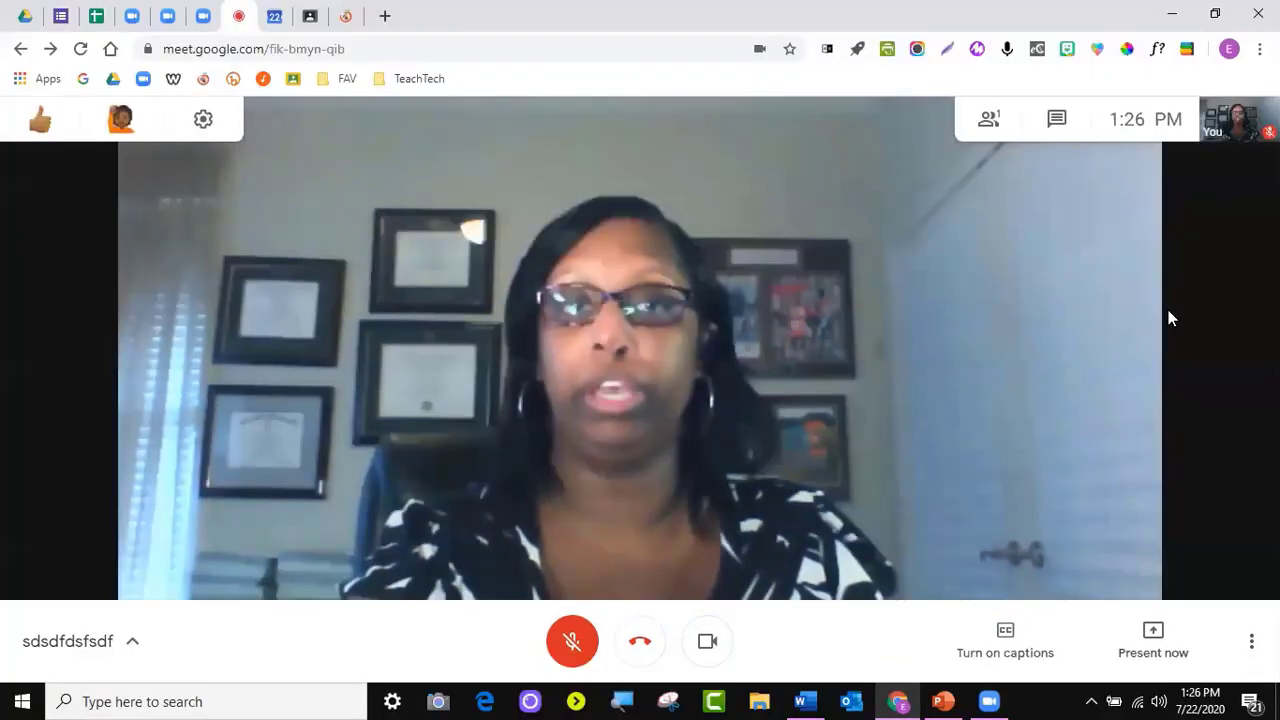
Check the Video settings showing Integrated Webcam at 360p, then close Settings
left_click(1251, 641)
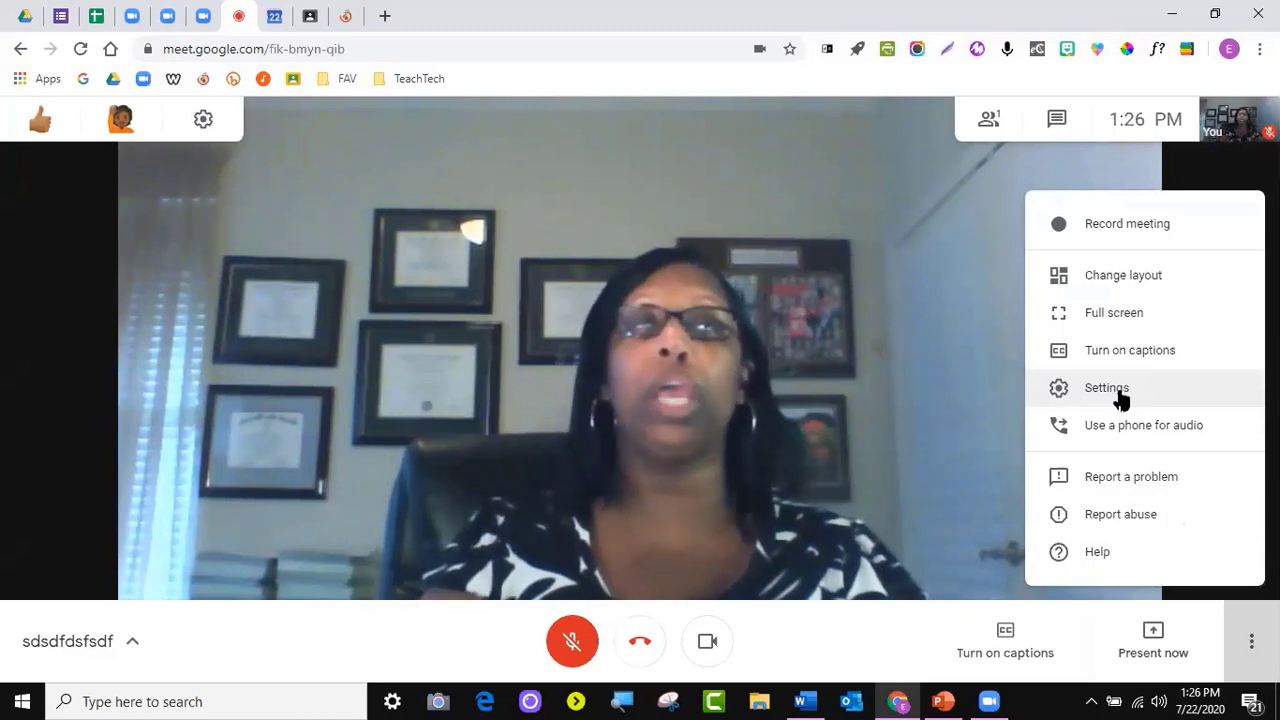
left_click(1120, 397)
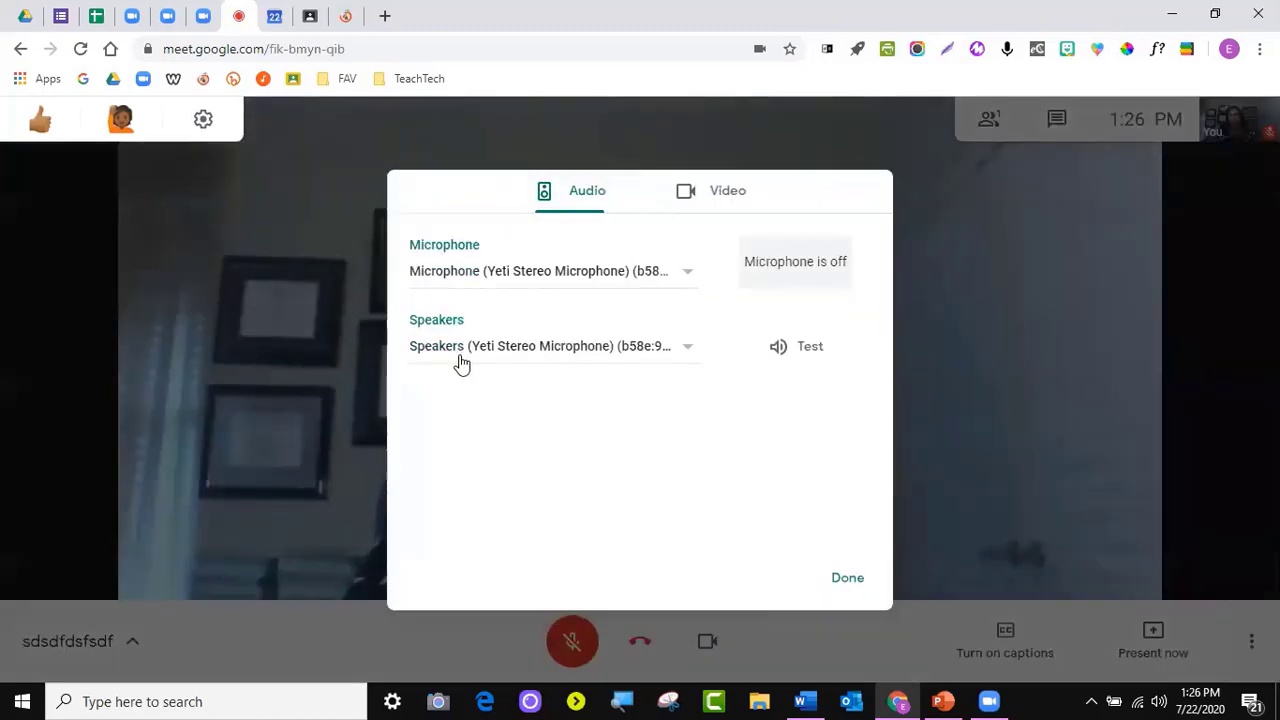
left_click(720, 197)
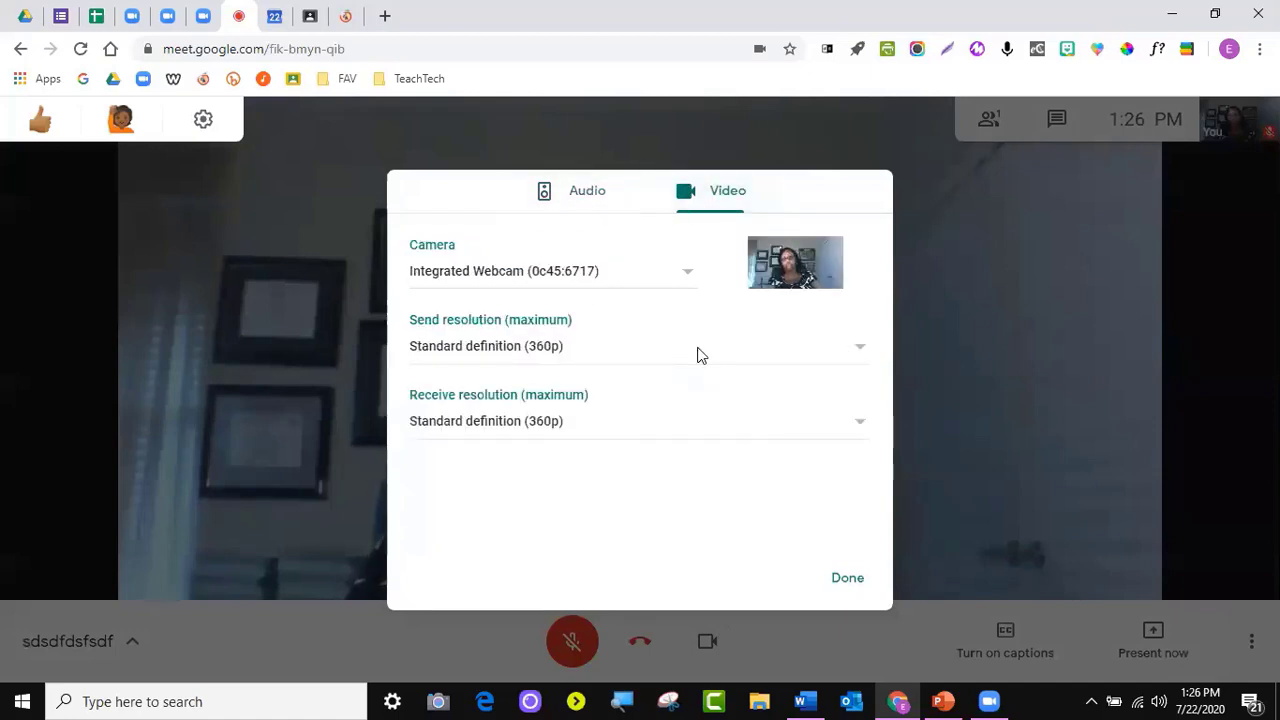
left_click(863, 589)
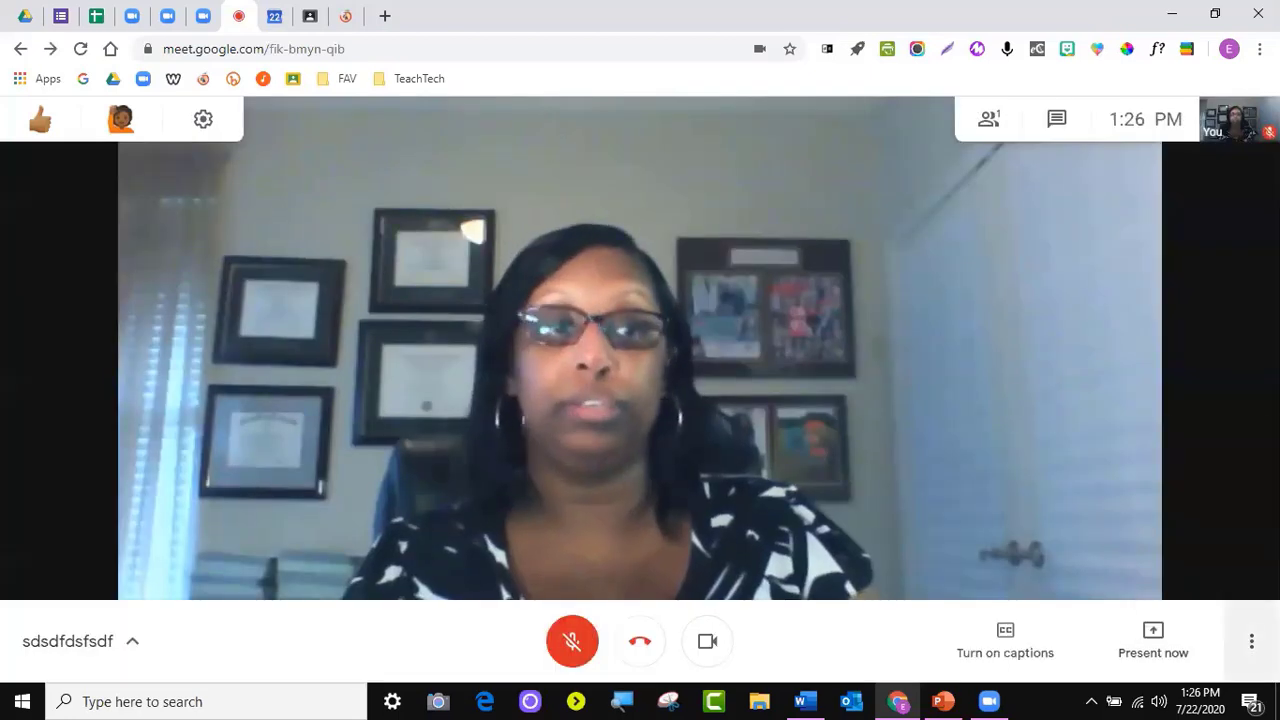
left_click(1251, 641)
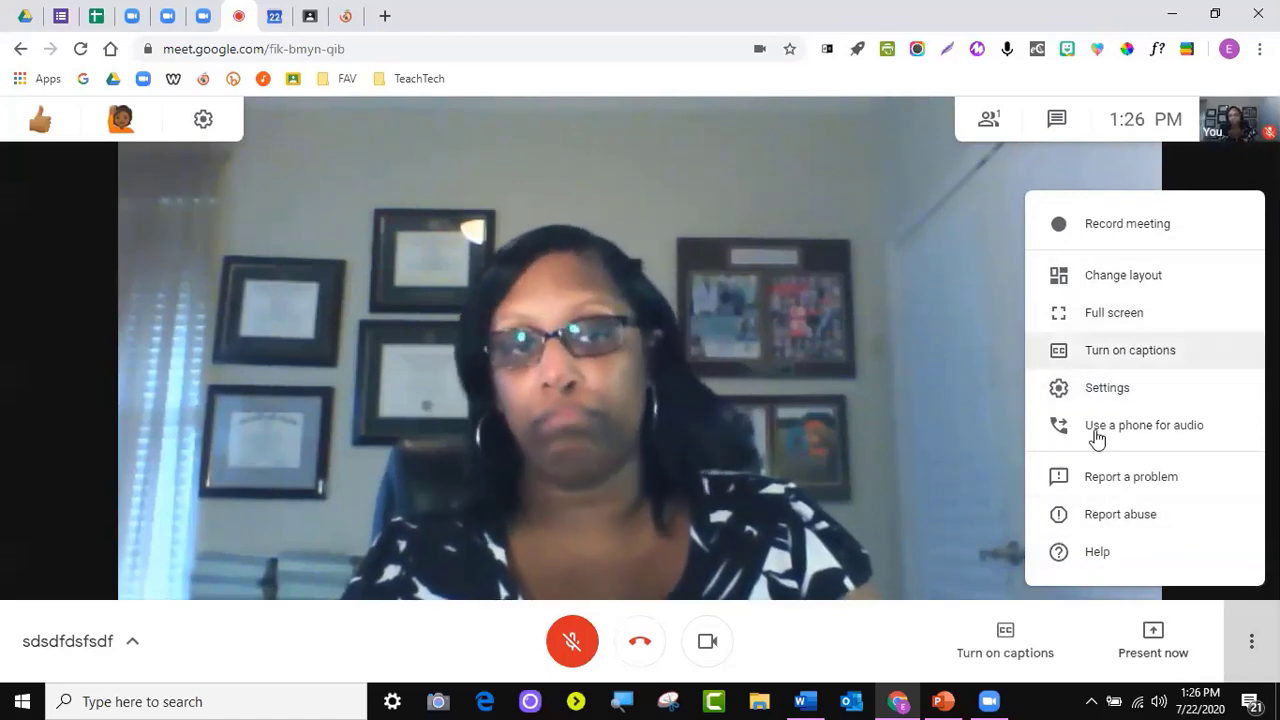
left_click(834, 640)
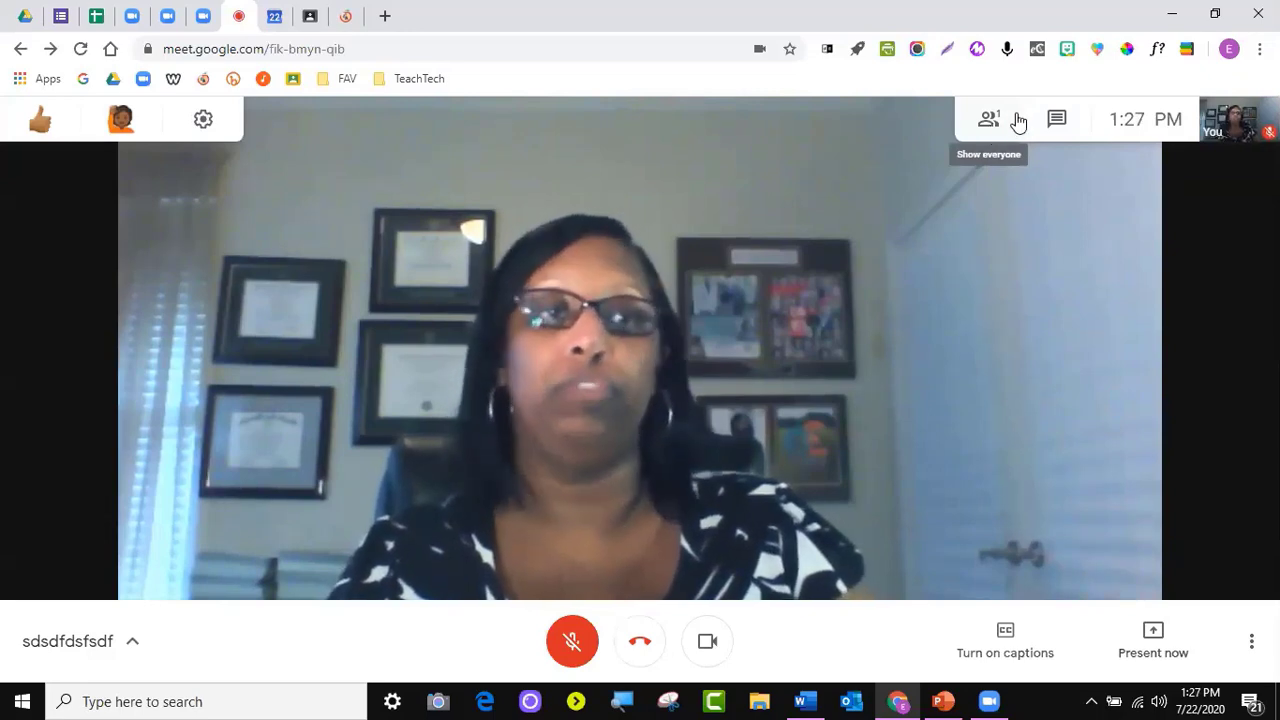
left_click(1057, 120)
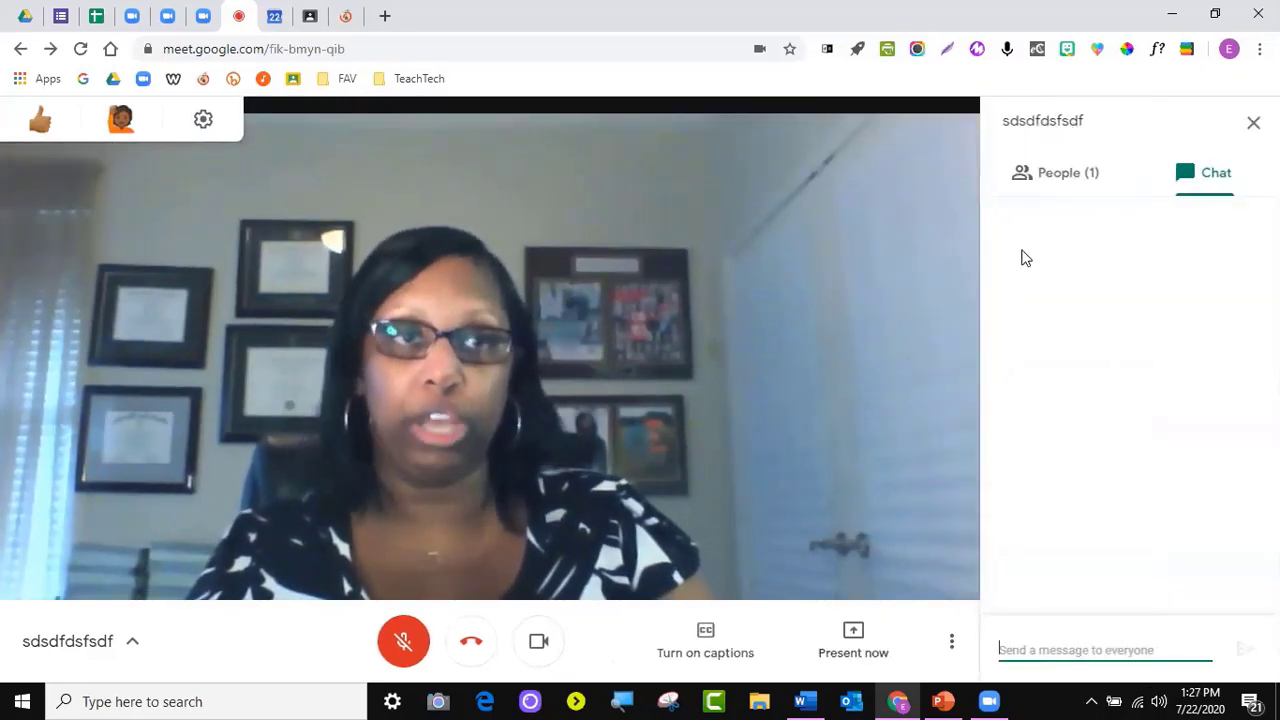
left_click(1058, 172)
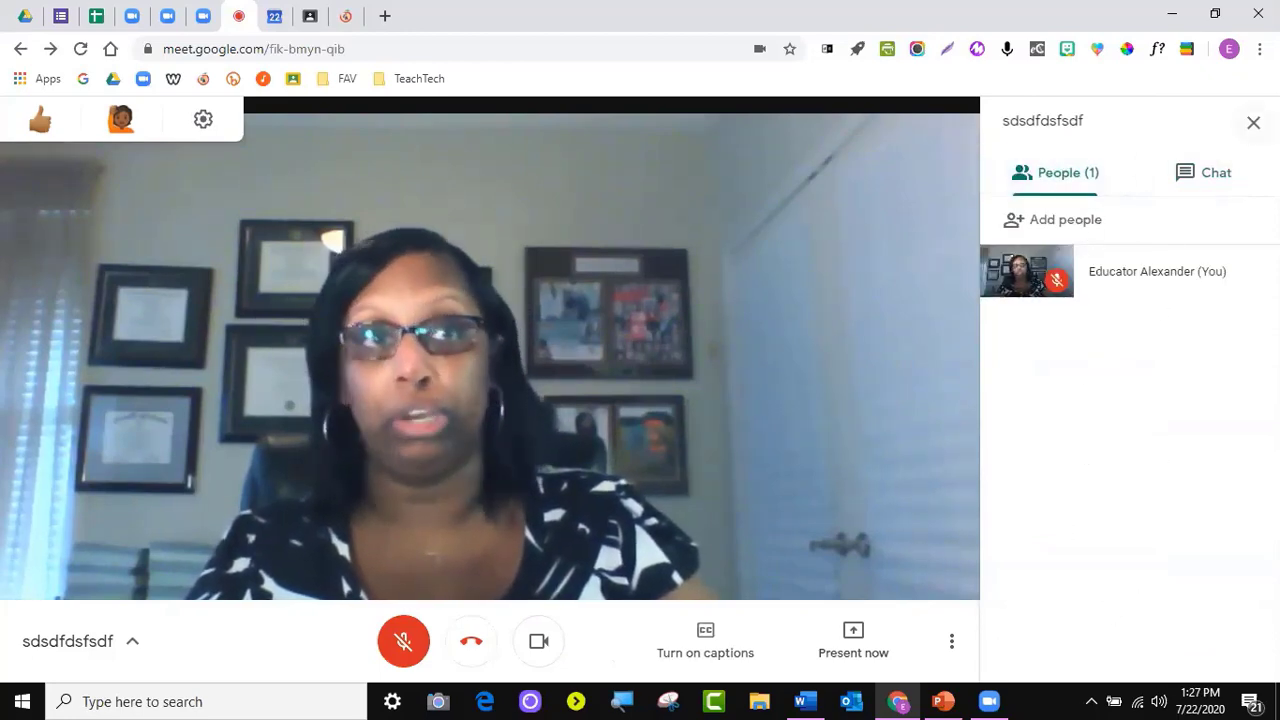
left_click(1253, 122)
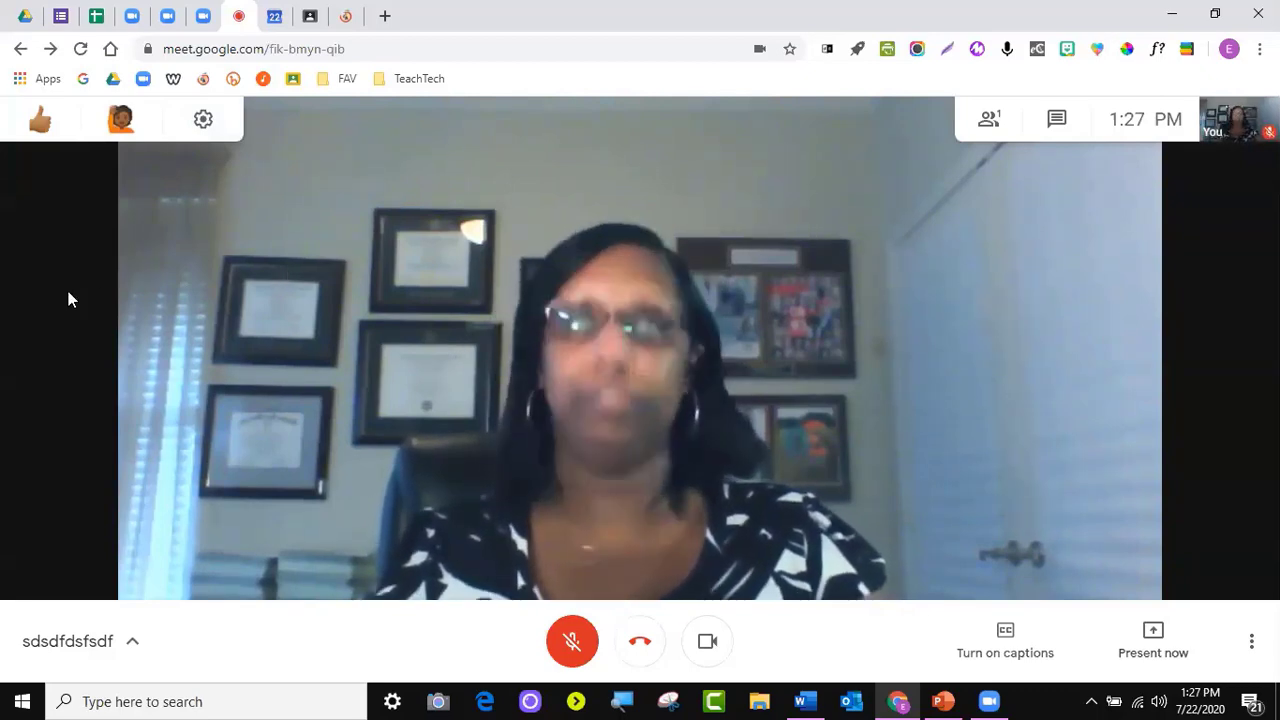
left_click(384, 20)
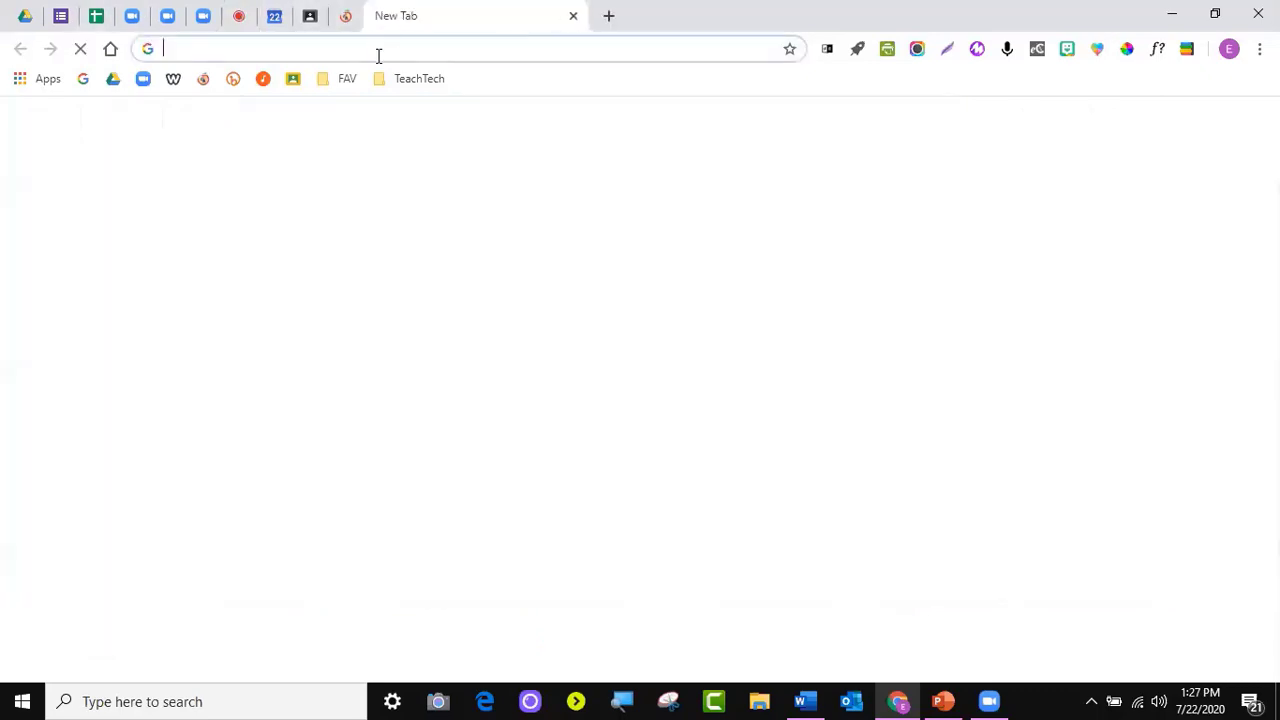
type("nod e")
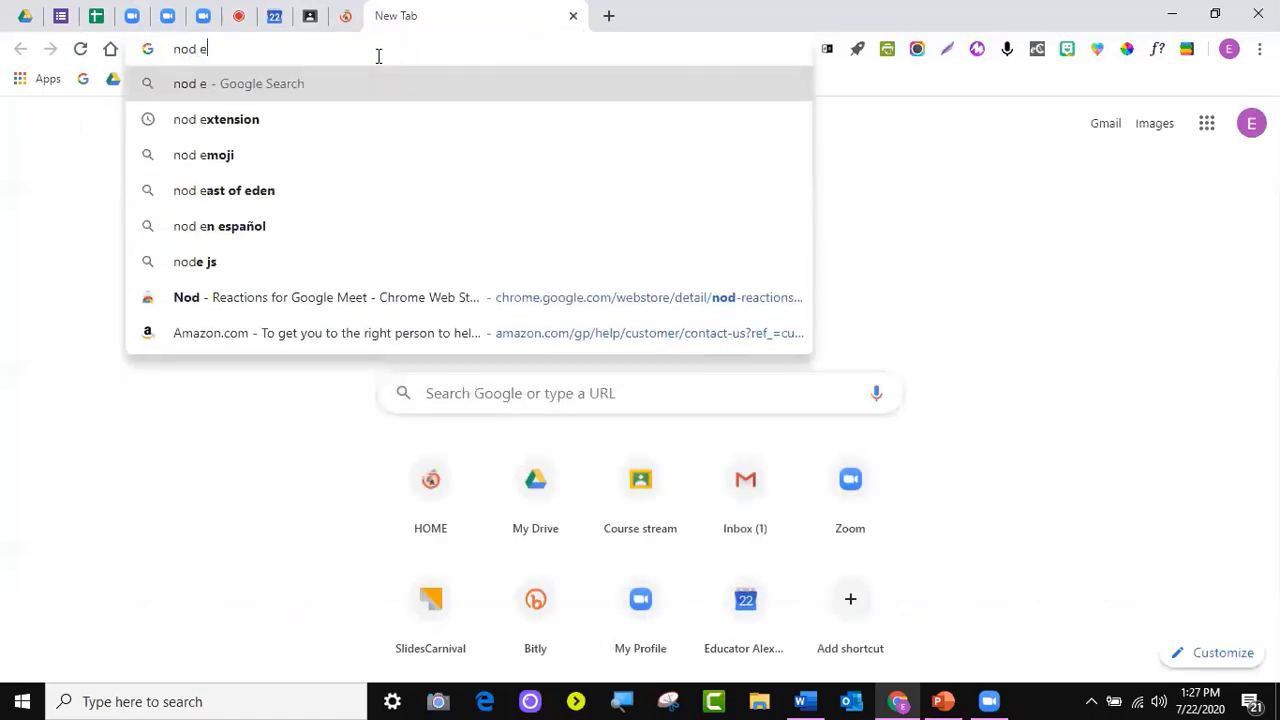
type("xtension")
key("Return")
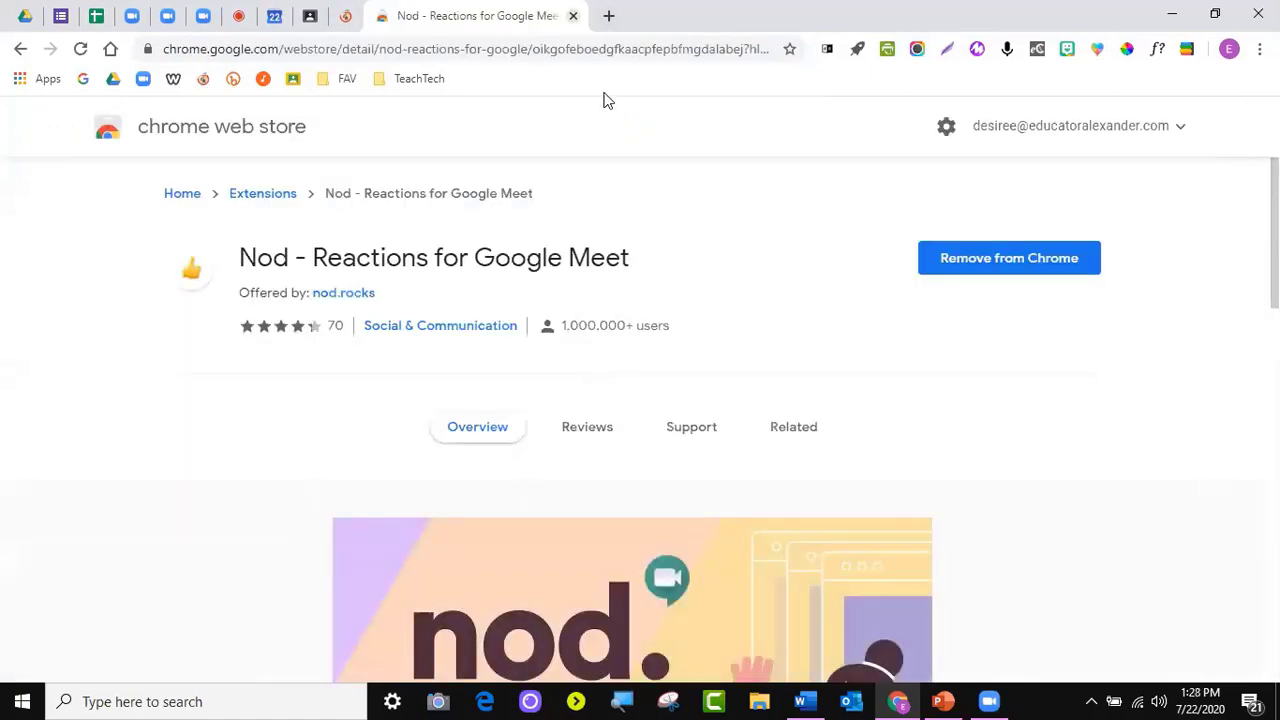
left_click(573, 16)
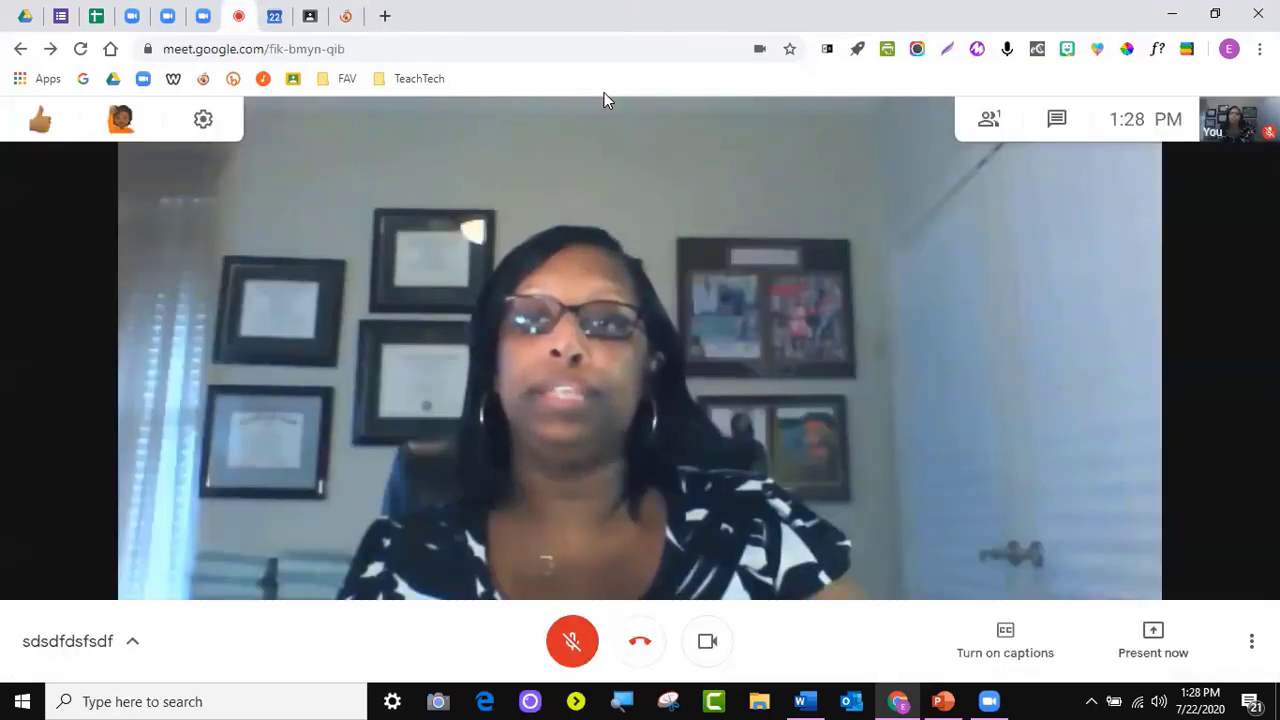
Set the Nod reaction emojis to a medium skin tone
mouse_move(44, 122)
left_click(120, 123)
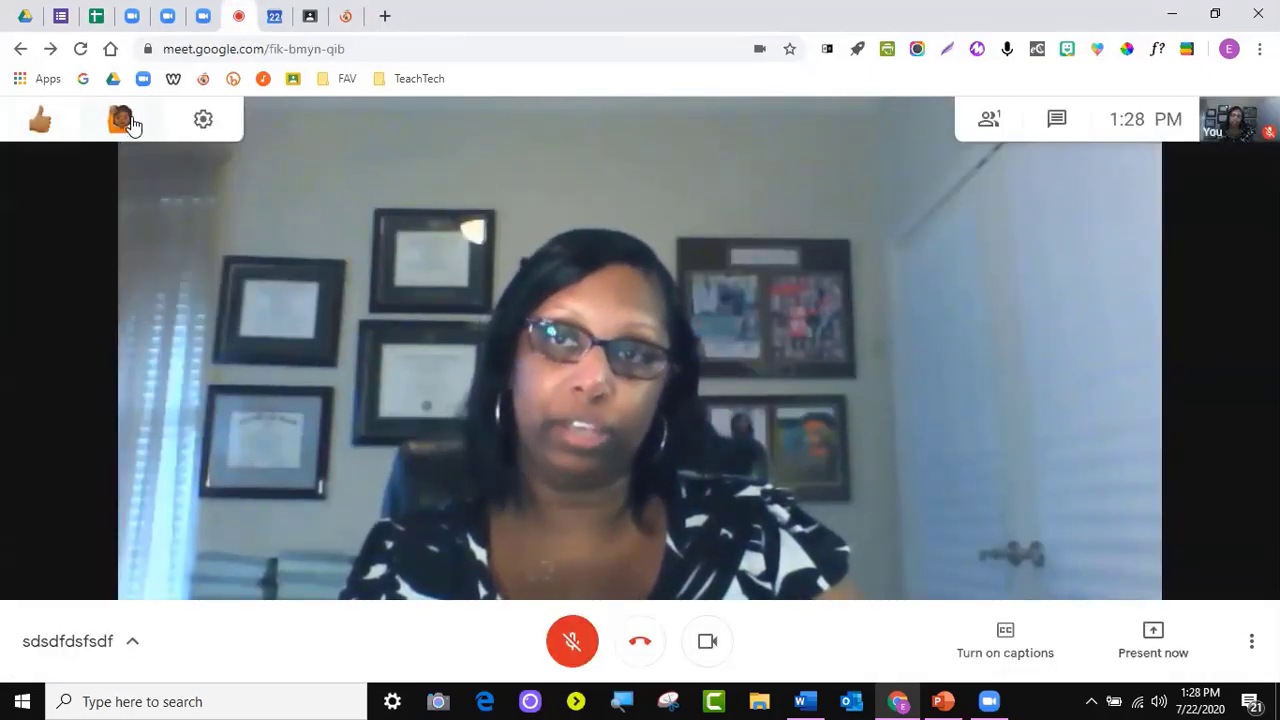
left_click(203, 121)
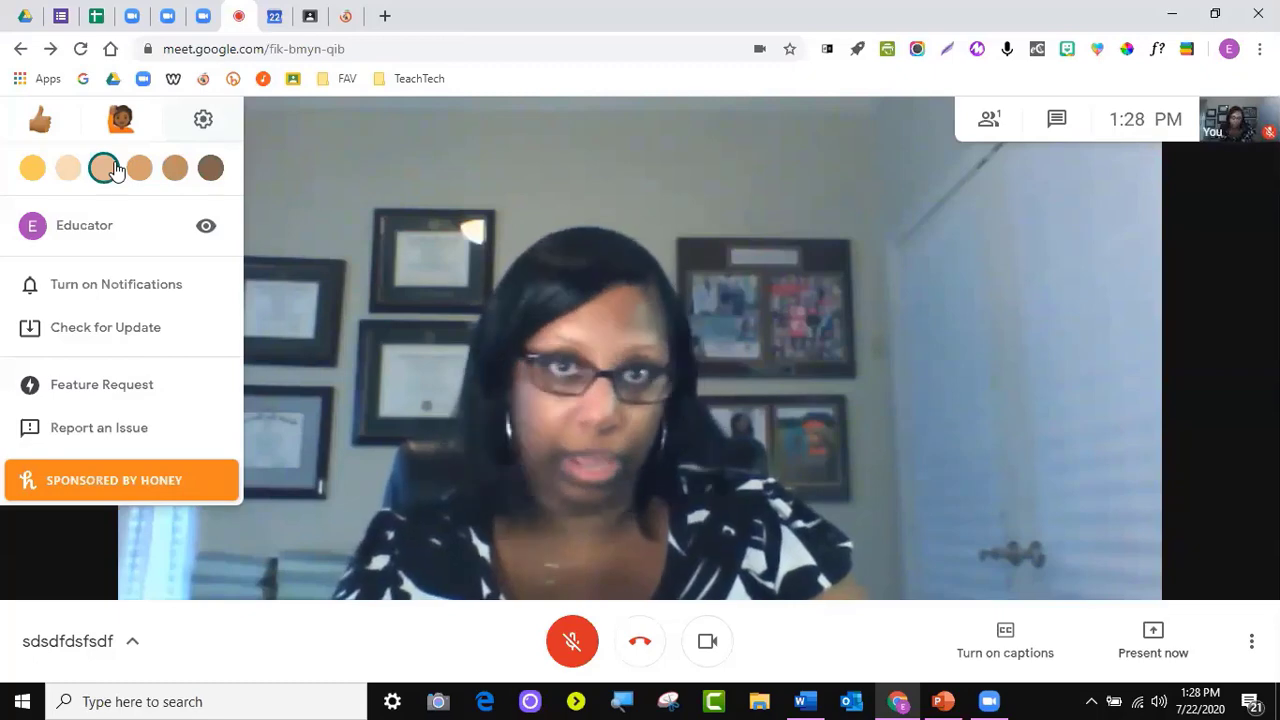
left_click(104, 166)
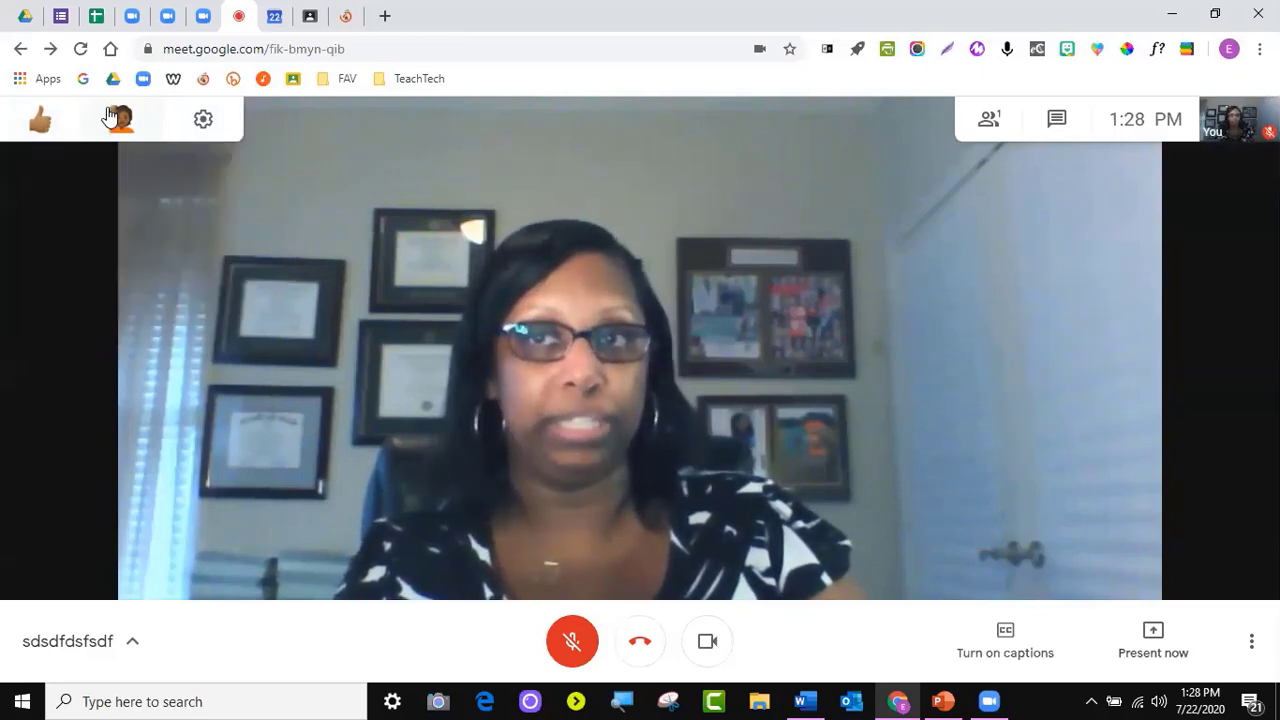
Send a thumbs-up and a raised hand via Nod, then dismiss the hand notification
mouse_move(43, 133)
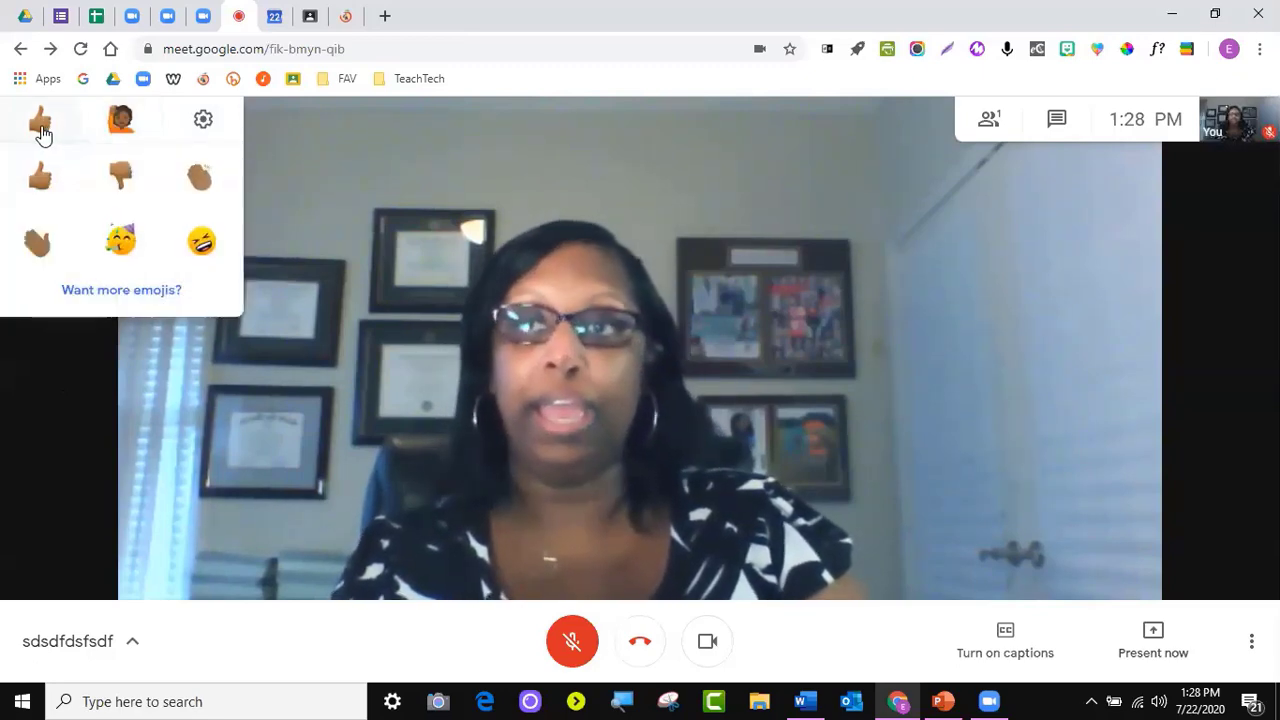
left_click(41, 178)
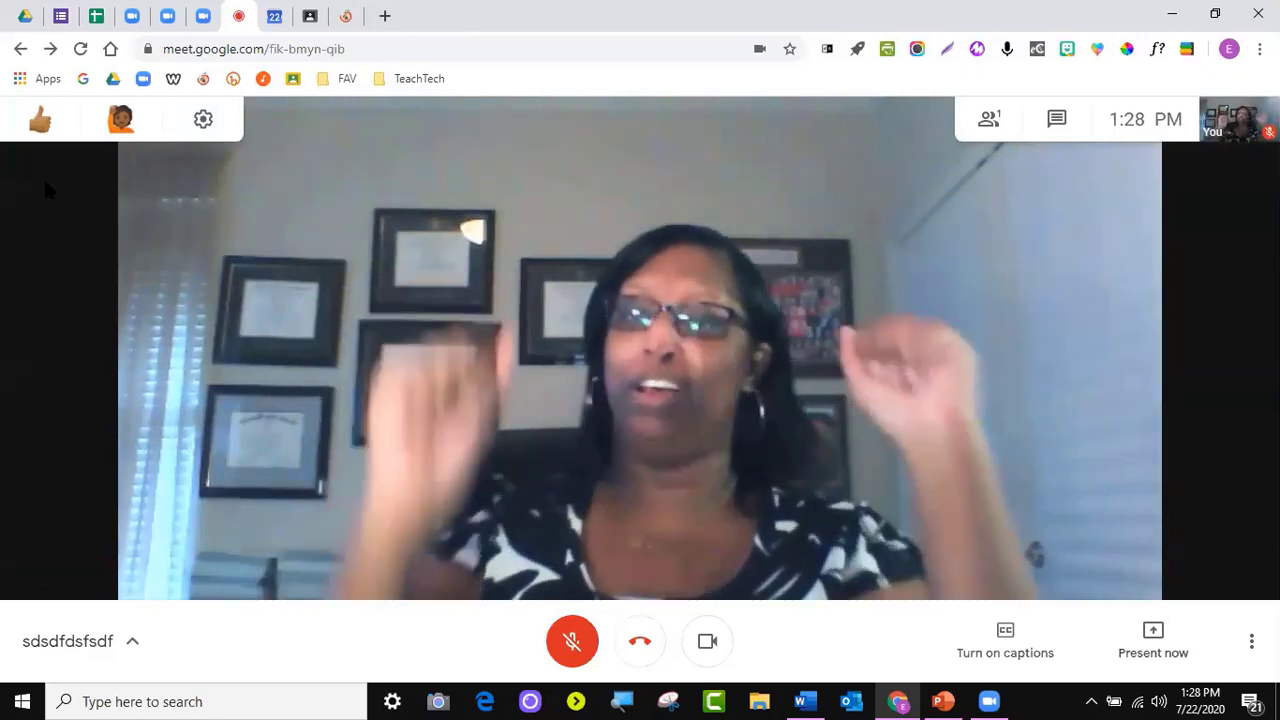
mouse_move(43, 119)
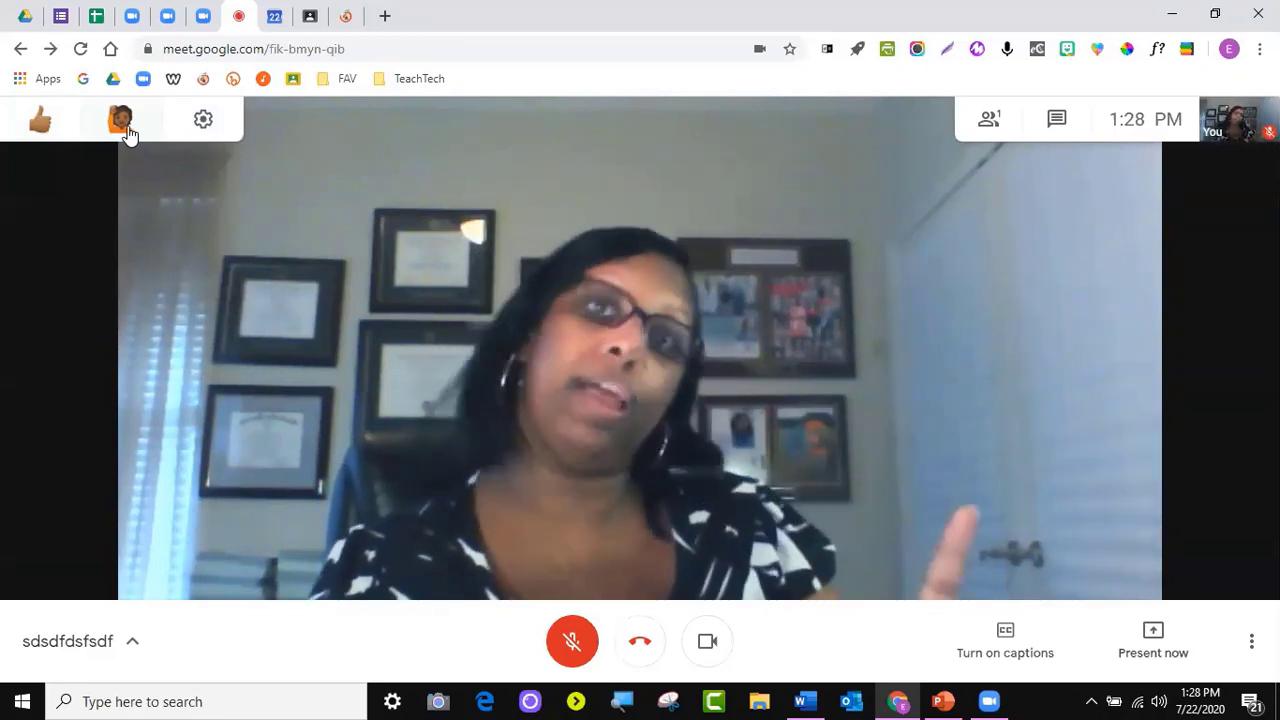
left_click(122, 122)
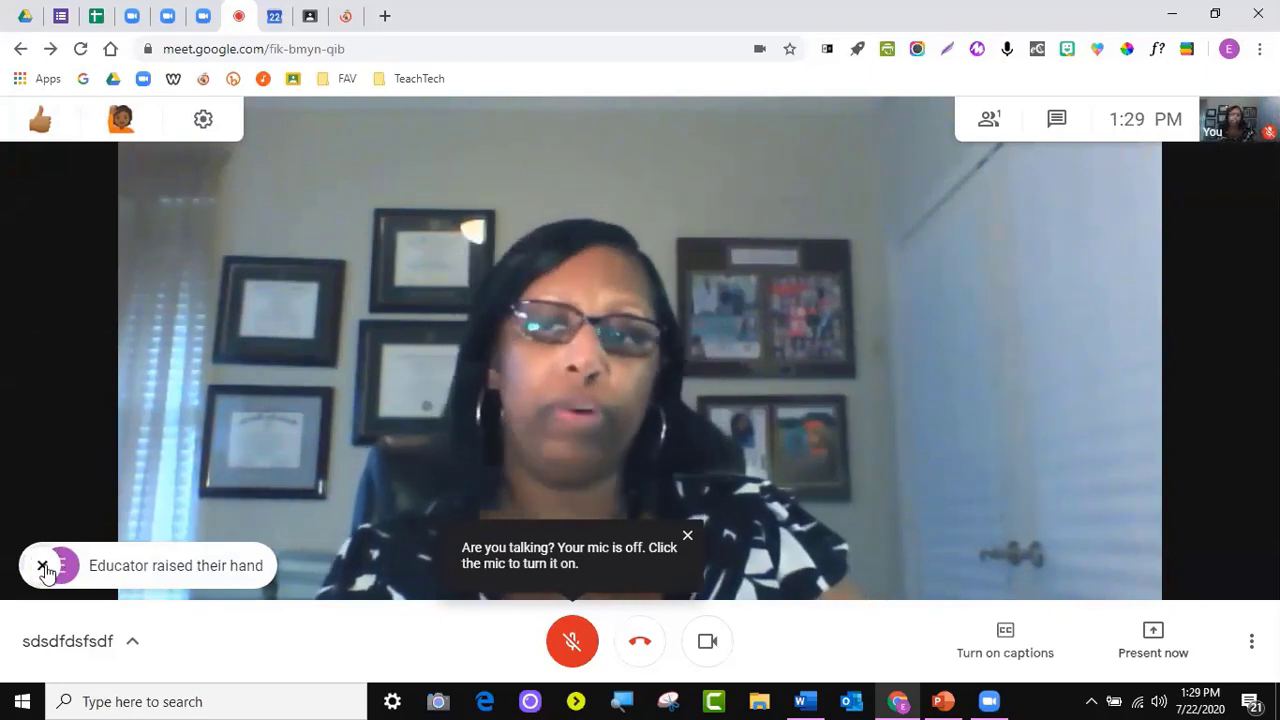
left_click(42, 568)
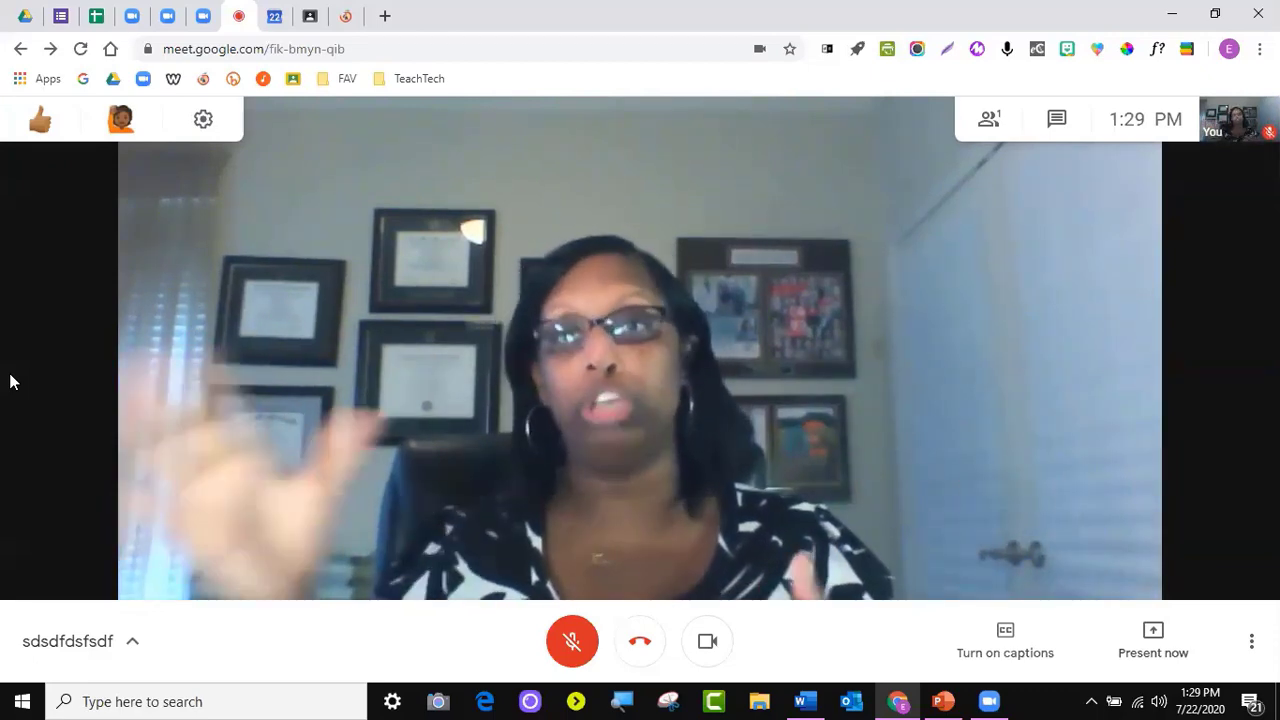
Go to the Jamboard site in a new tab and create a new jam
left_click(386, 16)
type("jamboar")
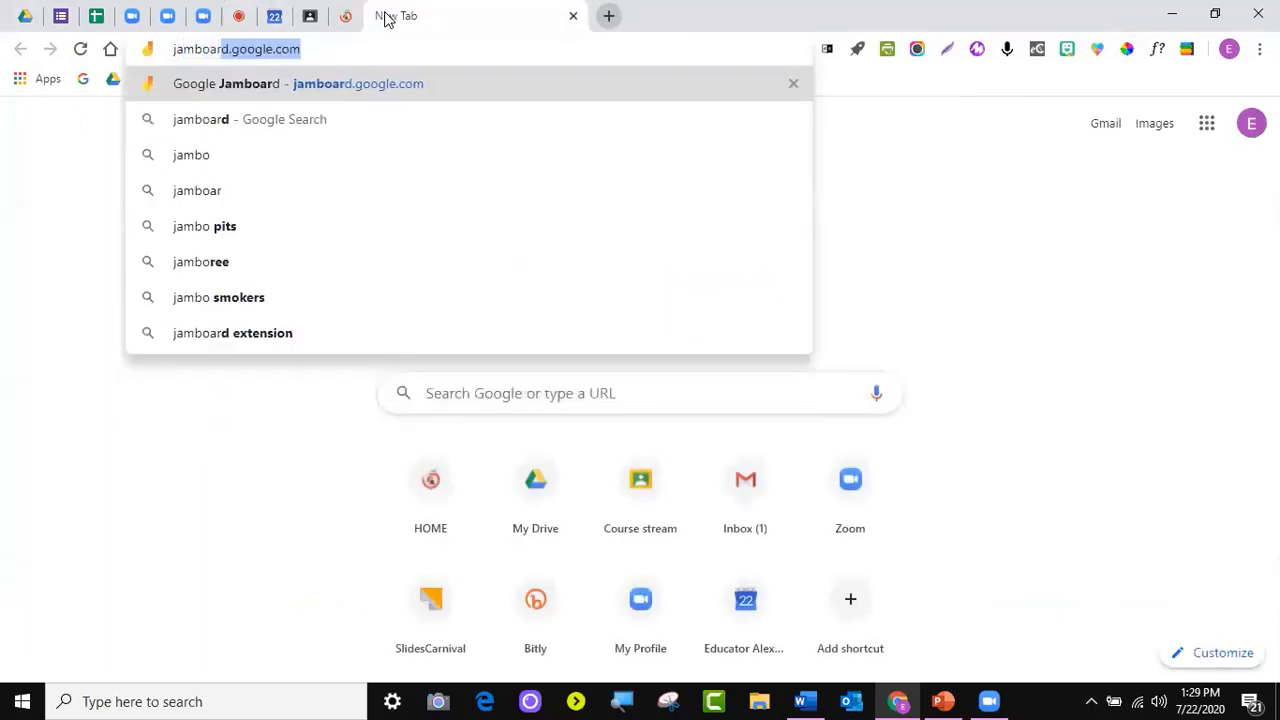
key("Return")
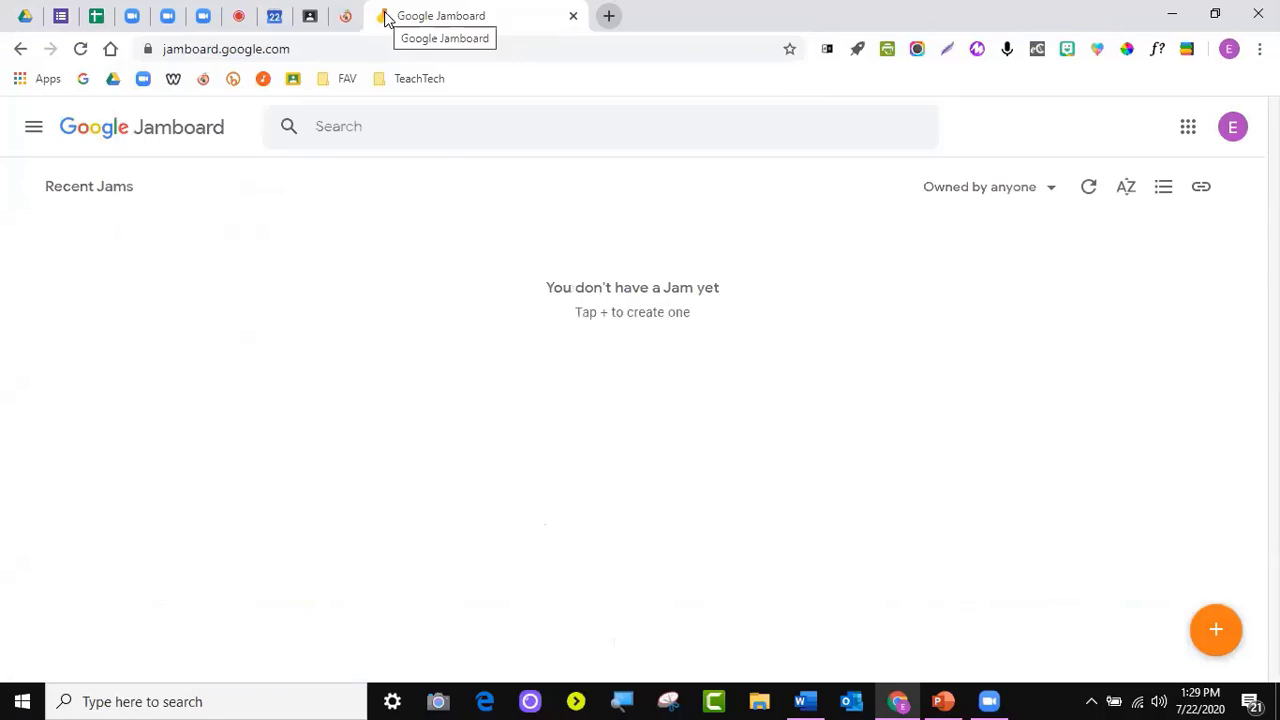
left_click(1222, 632)
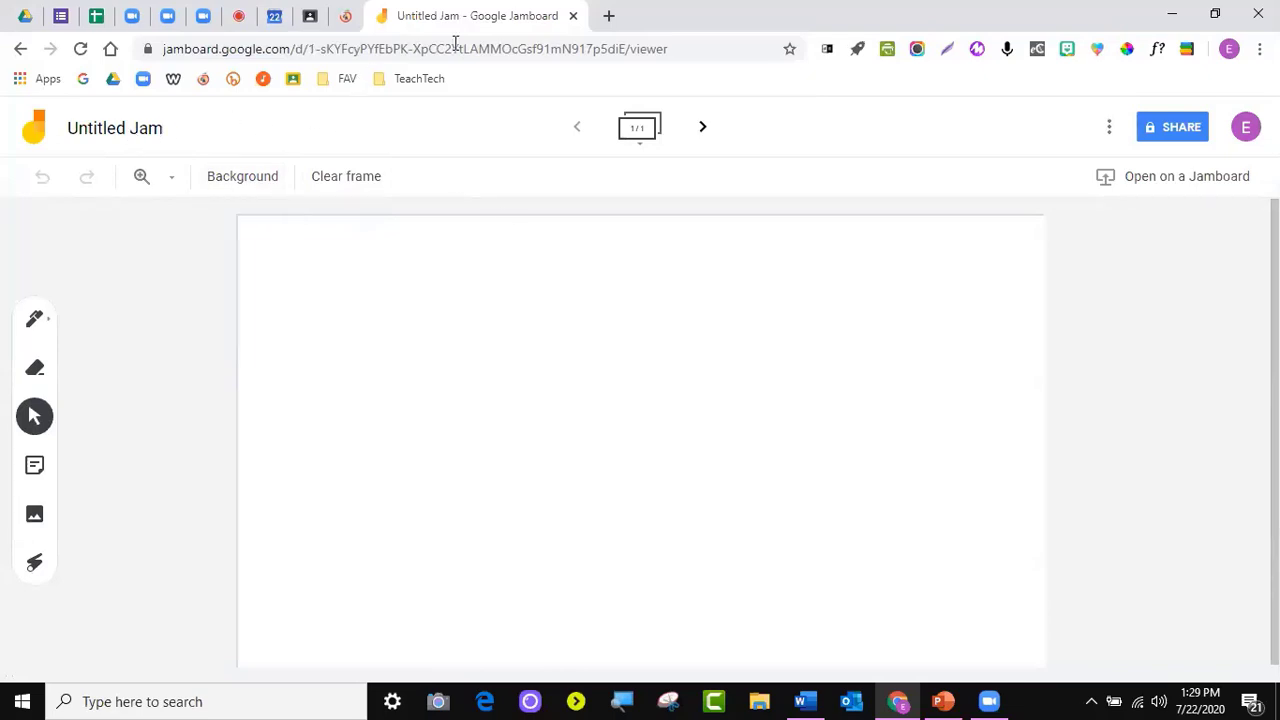
Set the jam's frame background to a square grid, then to dots, and close the jam
left_click(246, 191)
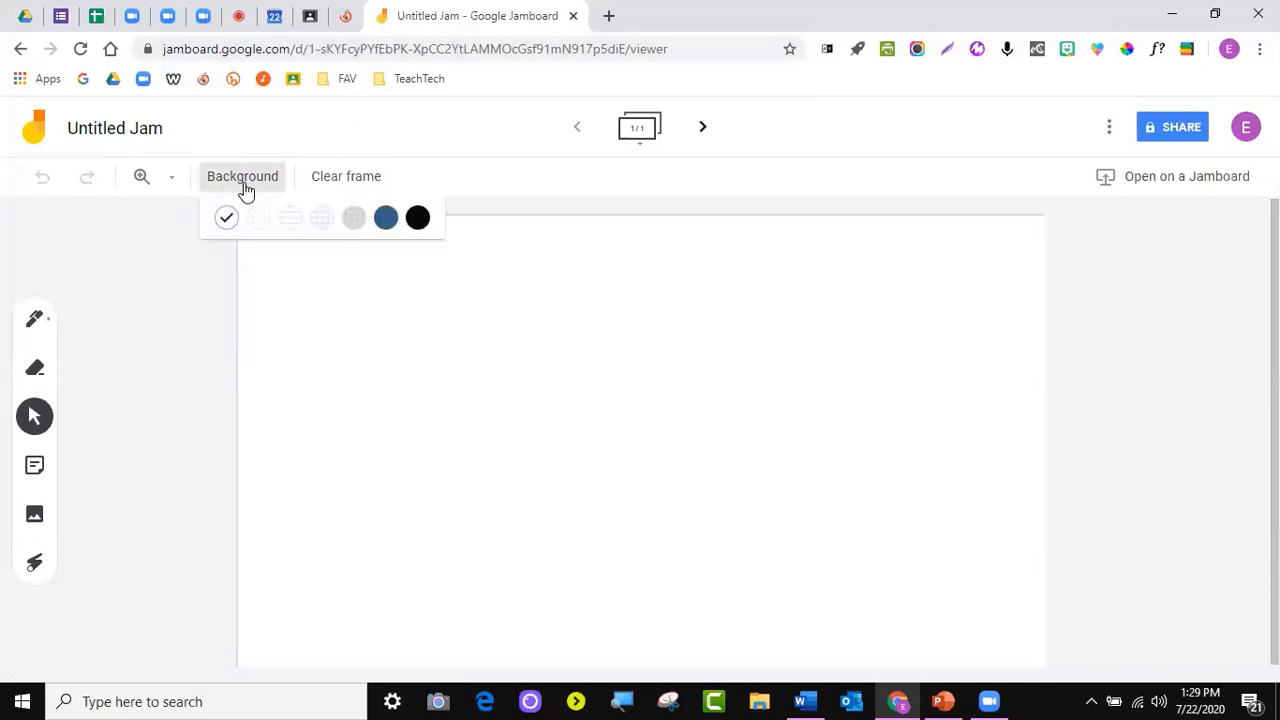
left_click(317, 224)
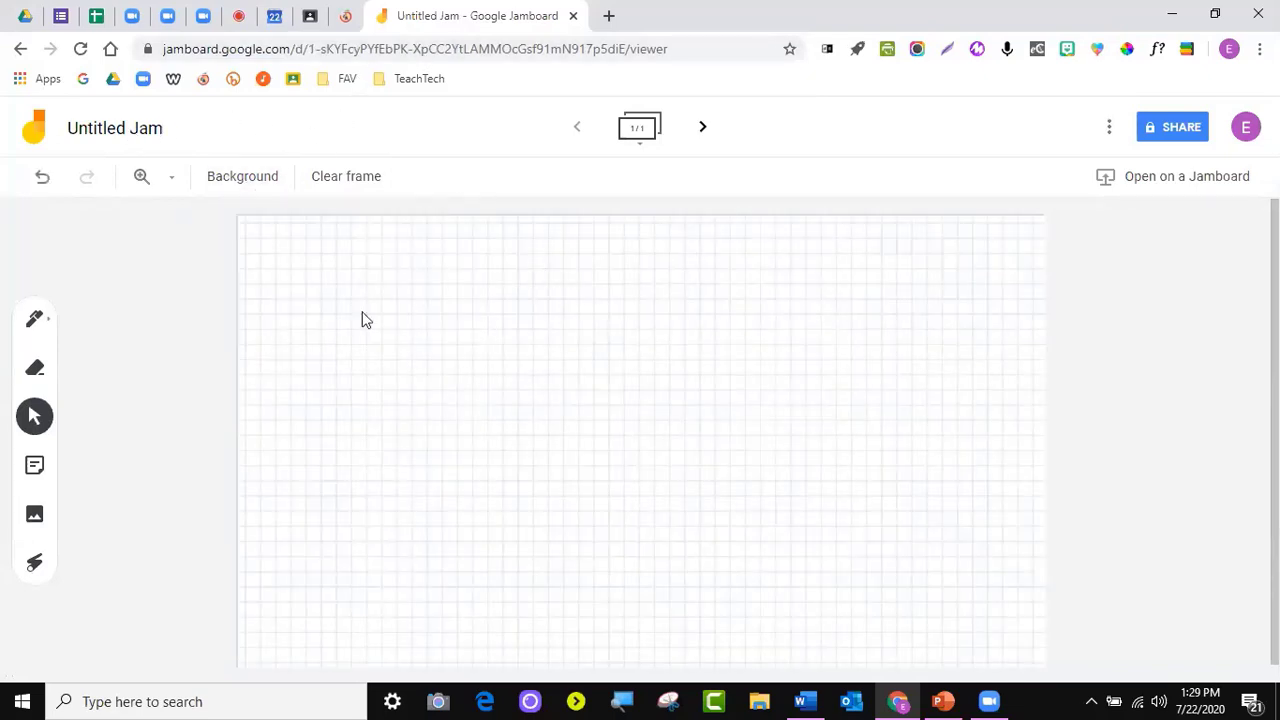
left_click(246, 185)
left_click(262, 220)
left_click(573, 18)
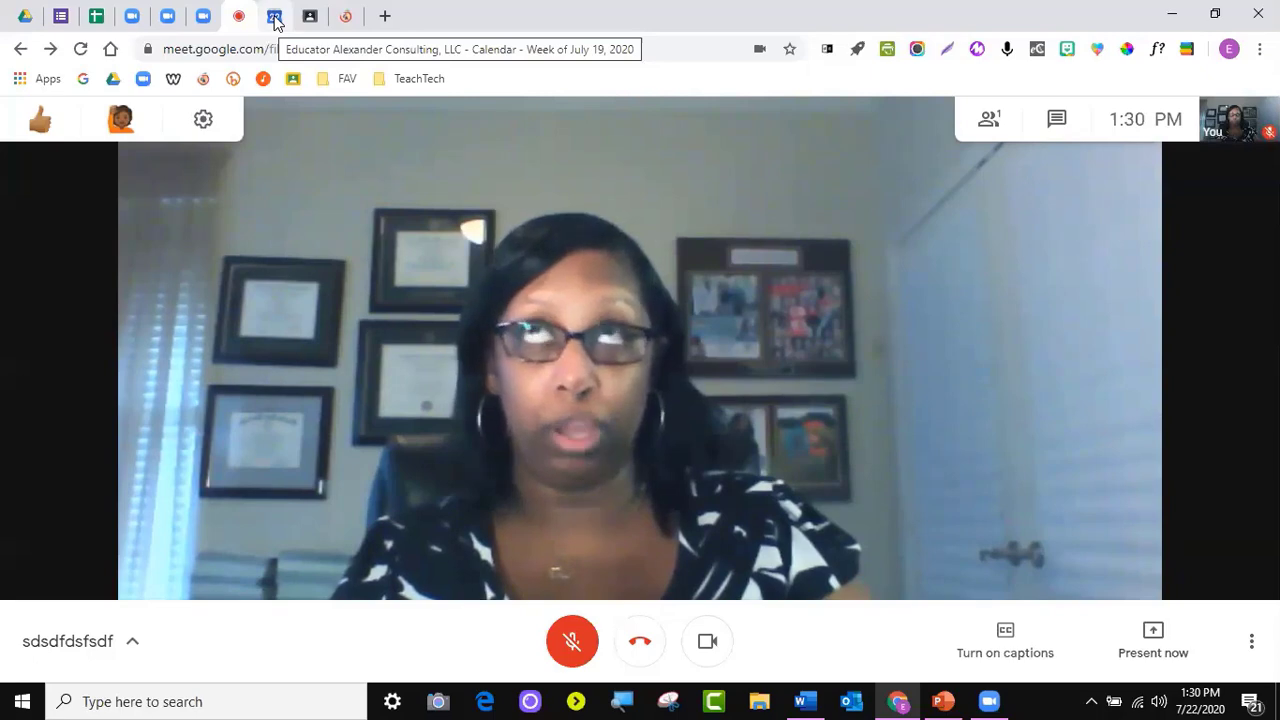
left_click(275, 18)
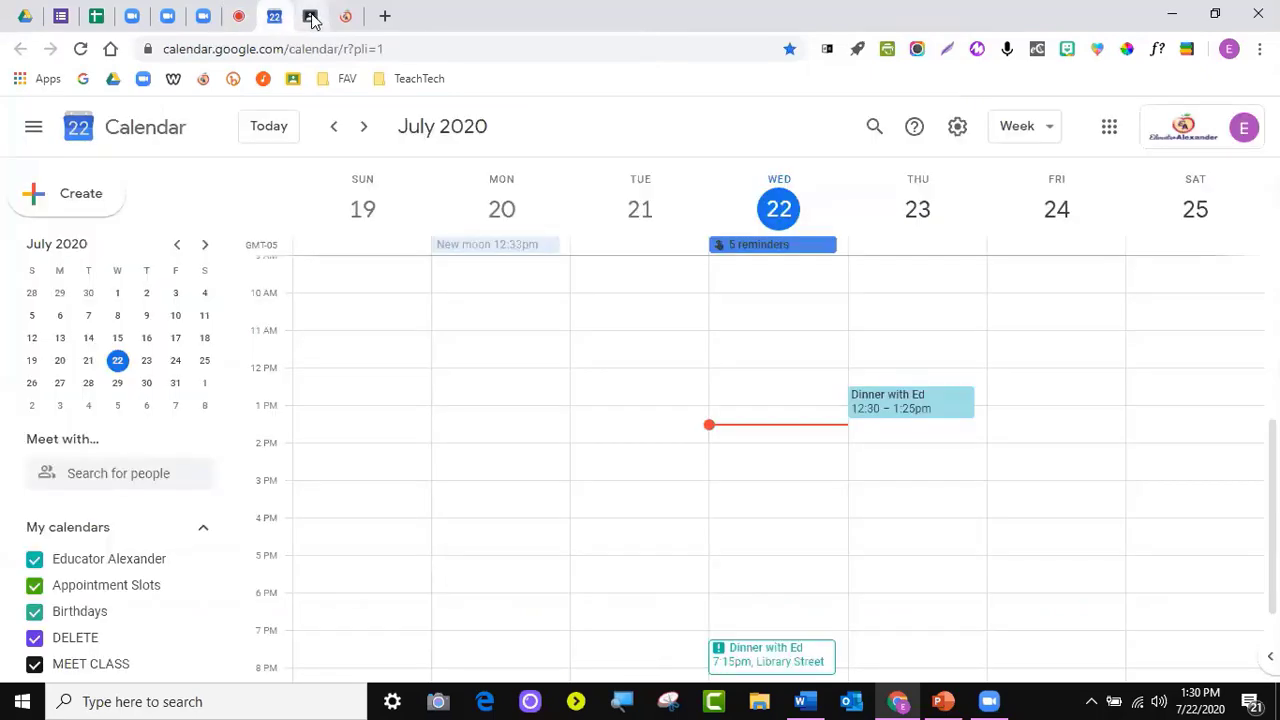
left_click(310, 17)
left_click(275, 18)
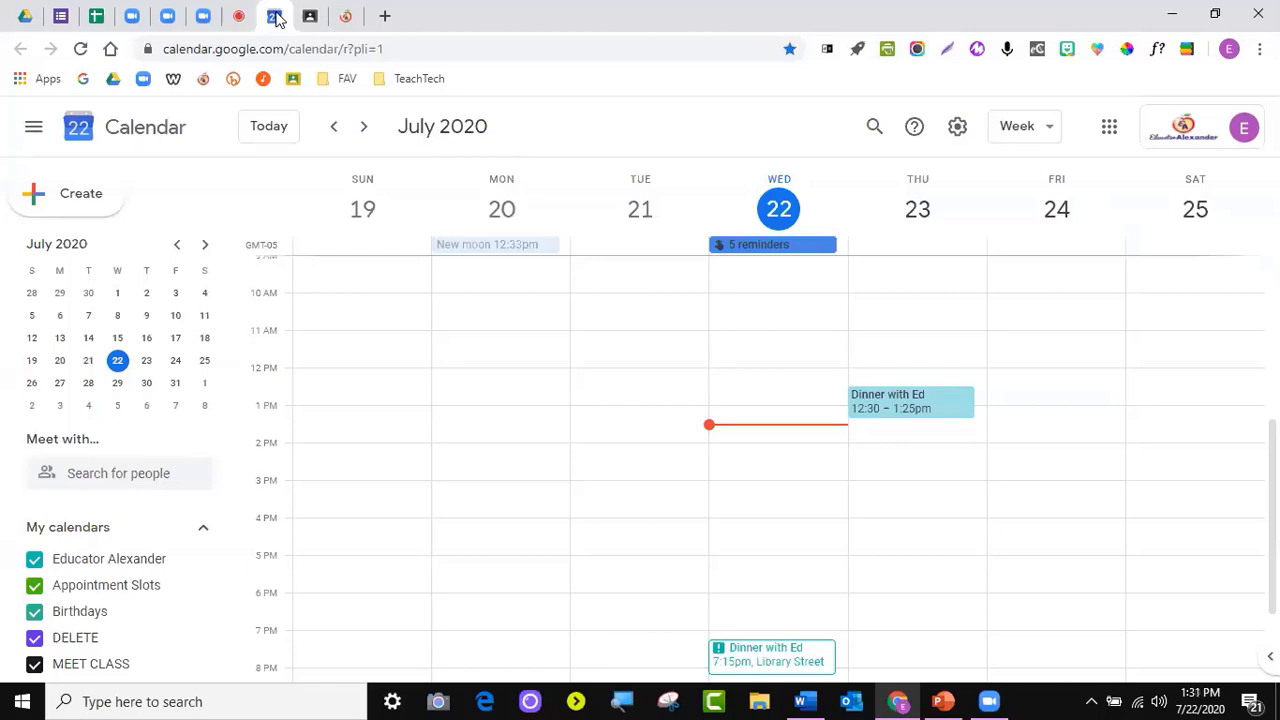
left_click(252, 14)
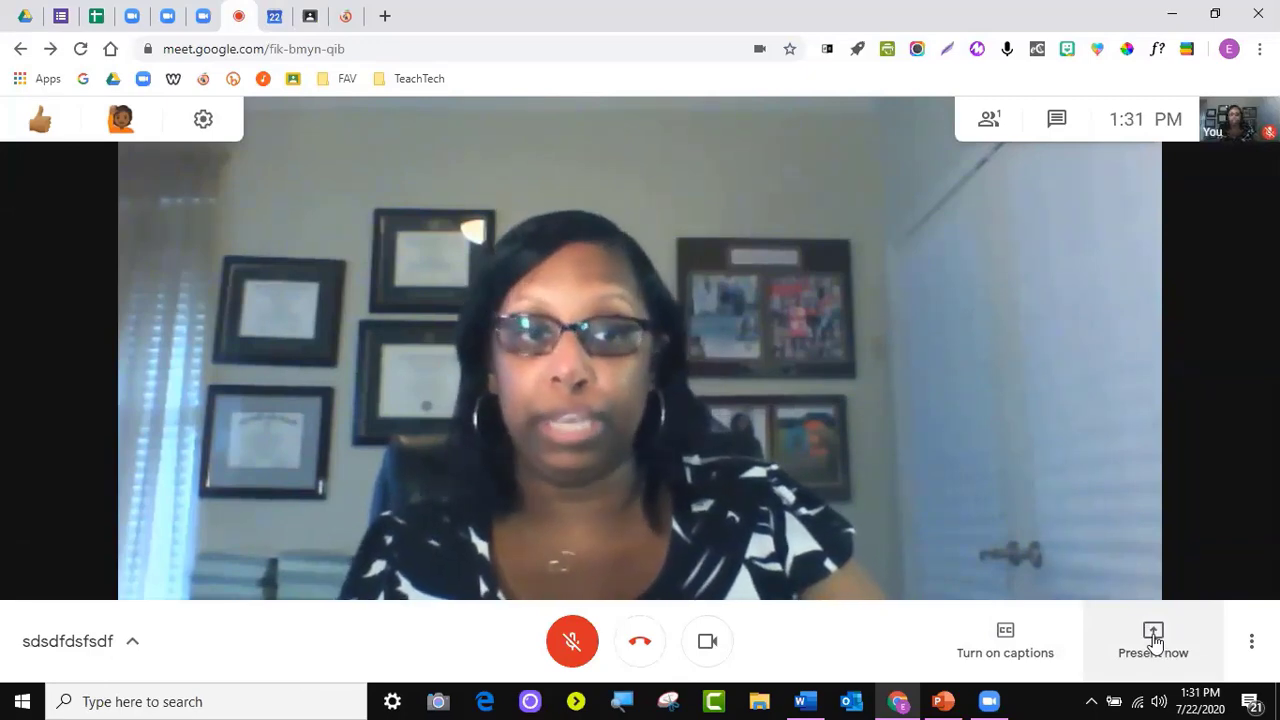
Tear the educatoralexander.com website tab off into its own browser window
left_click(1154, 640)
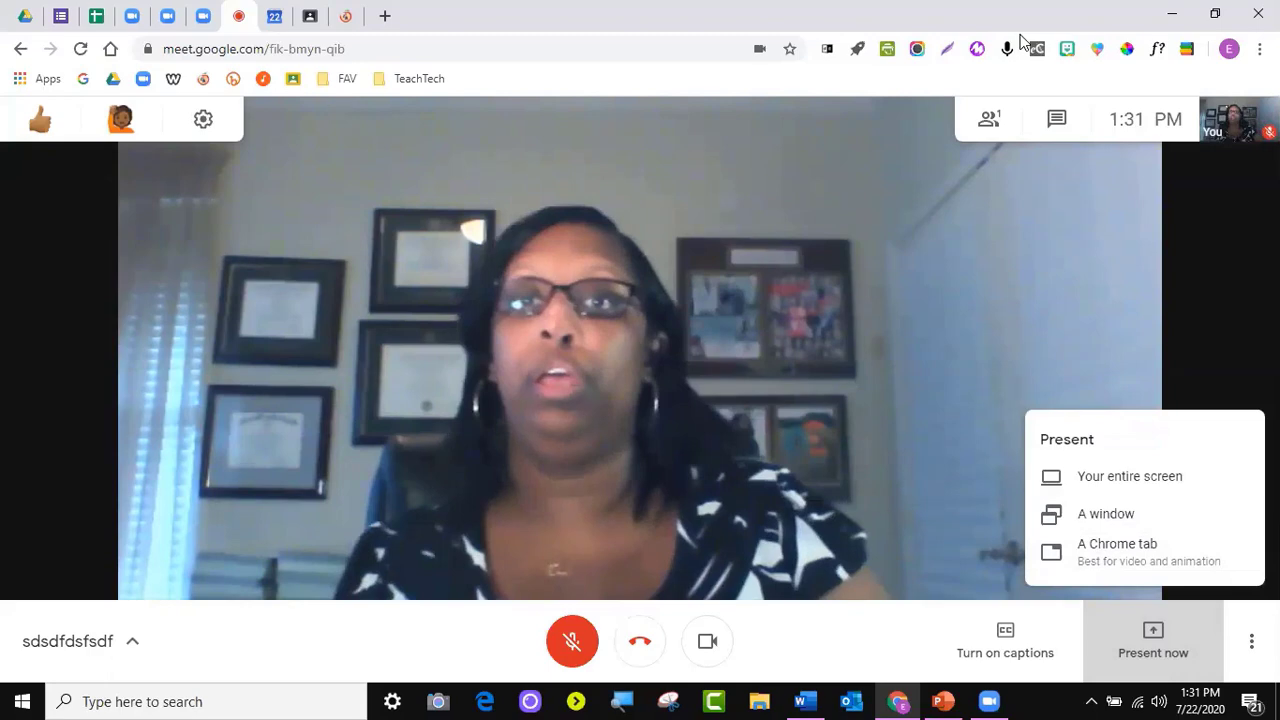
left_click(345, 16)
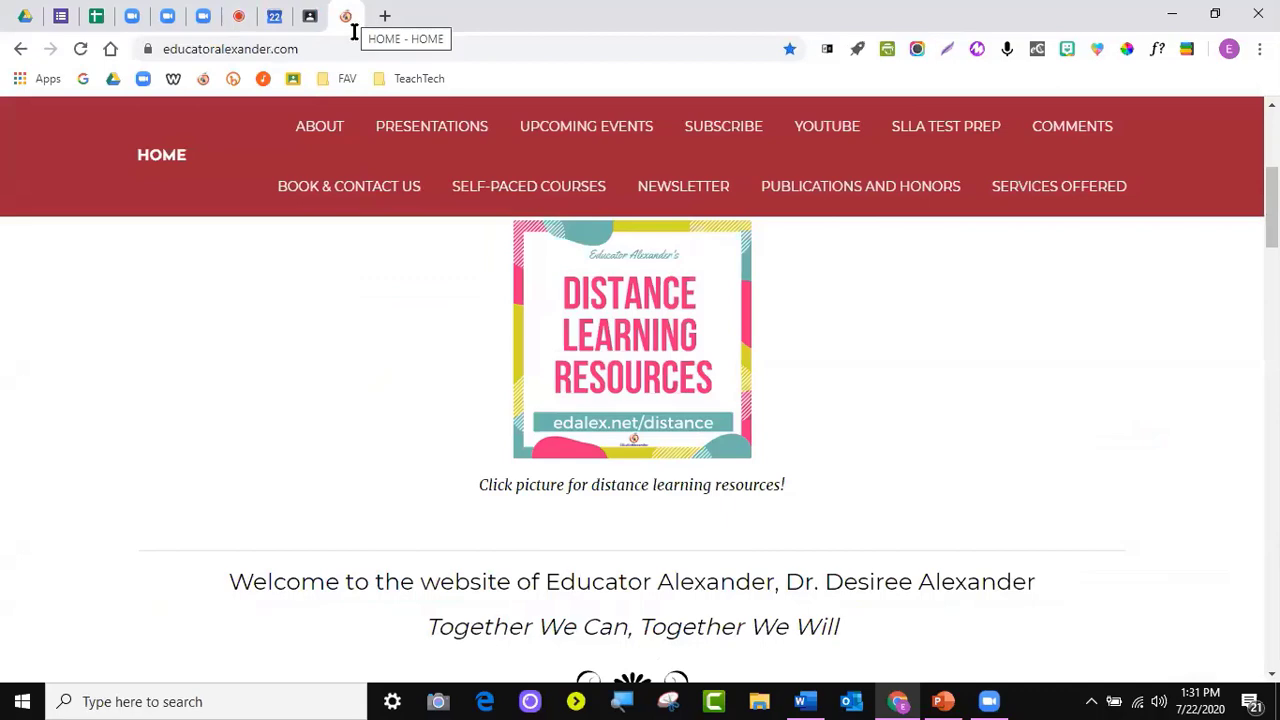
left_click_drag(353, 18, 384, 161)
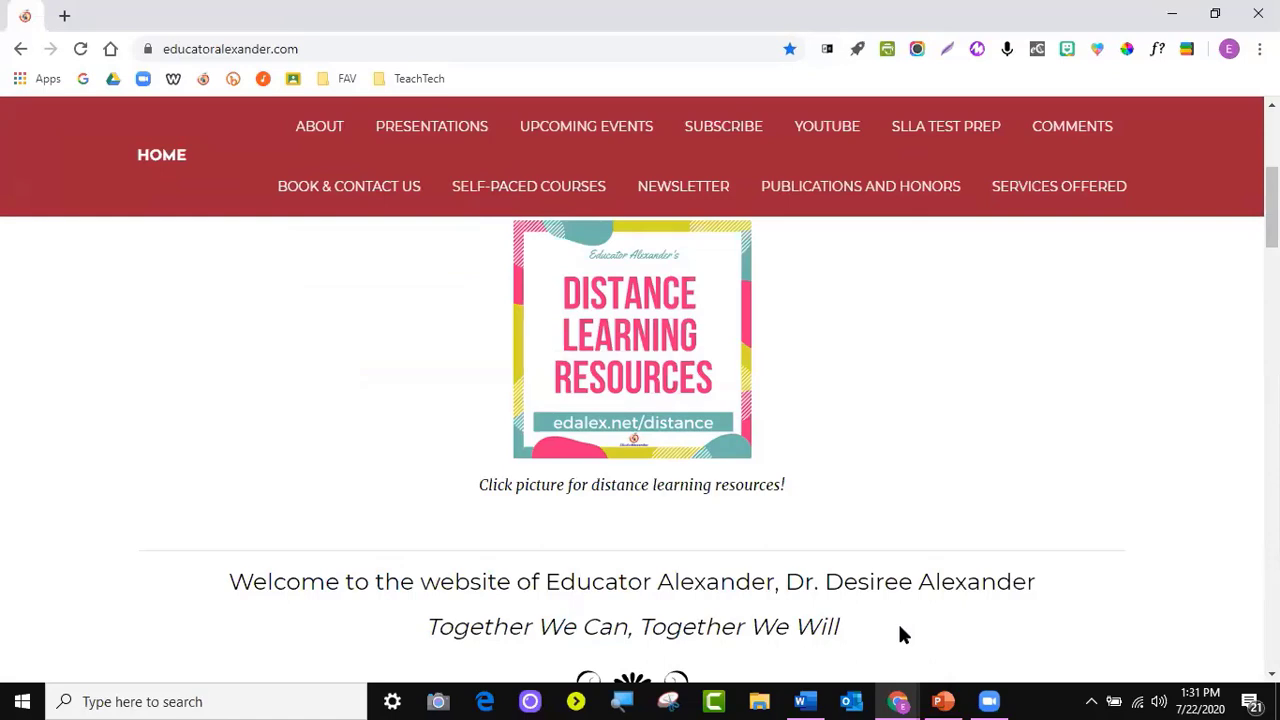
Bring the Meet call window back to the front from the taskbar window previews
left_click(898, 701)
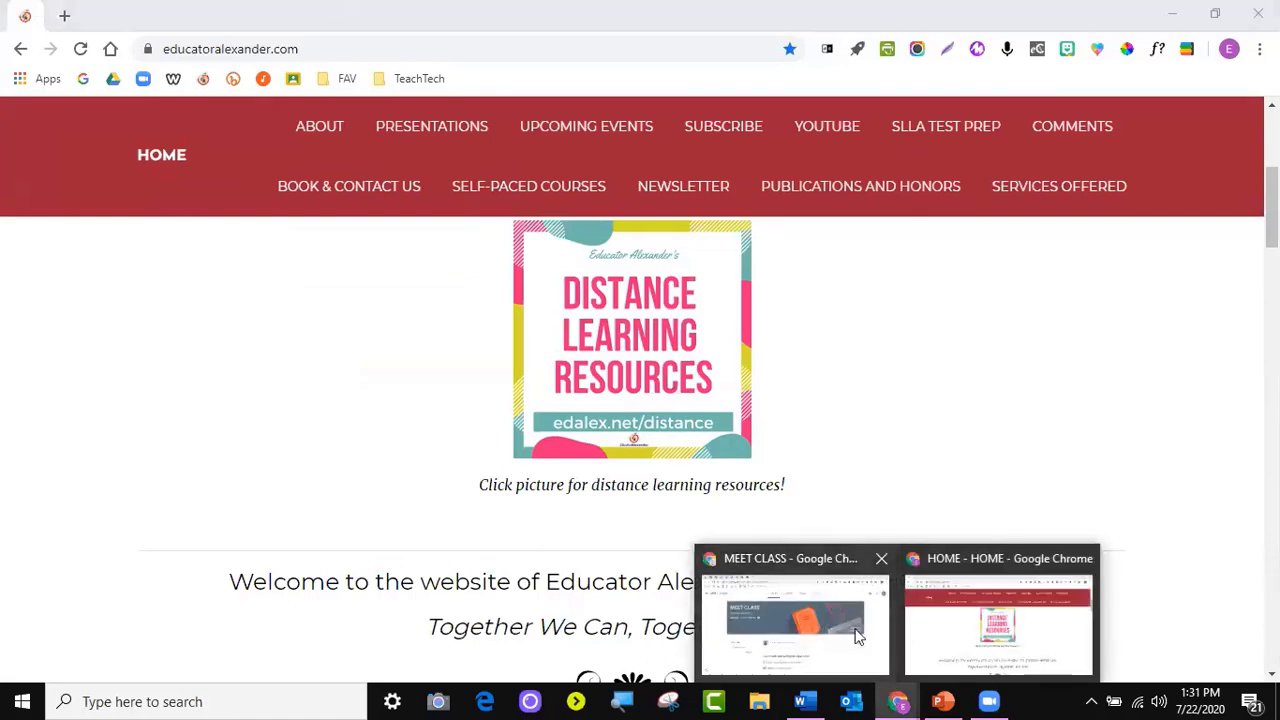
mouse_move(838, 615)
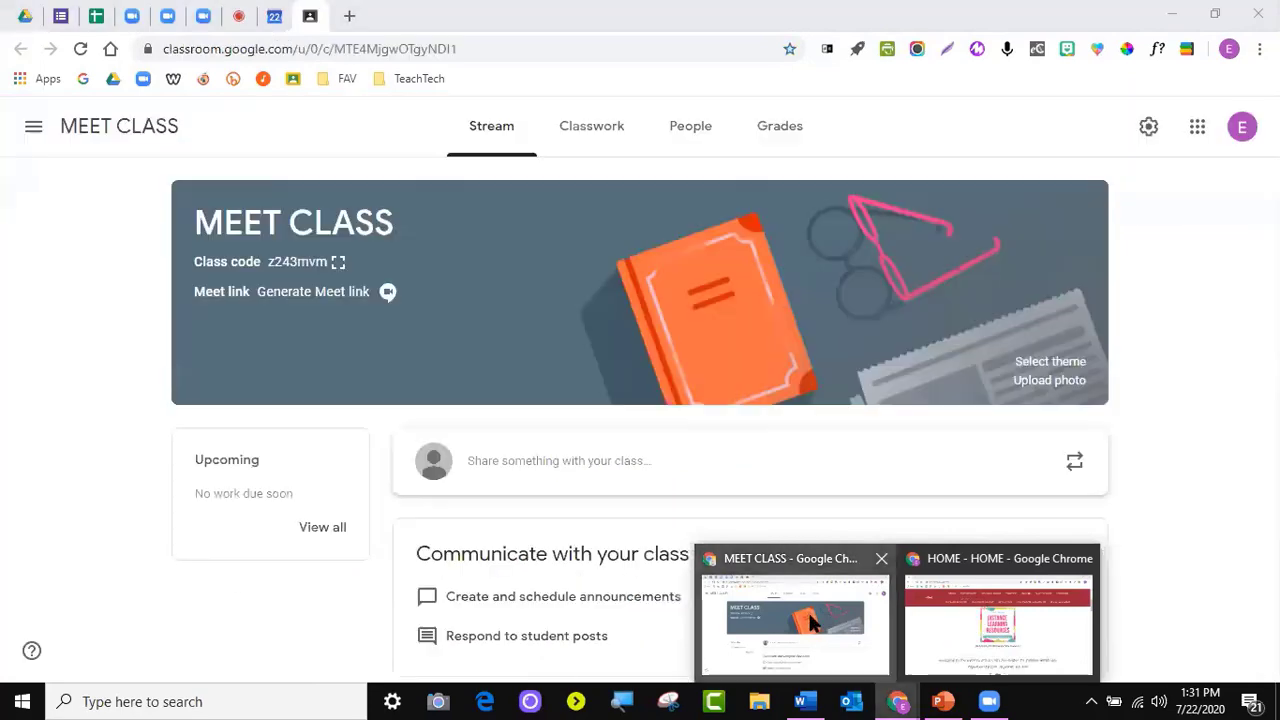
left_click(790, 612)
left_click(226, 18)
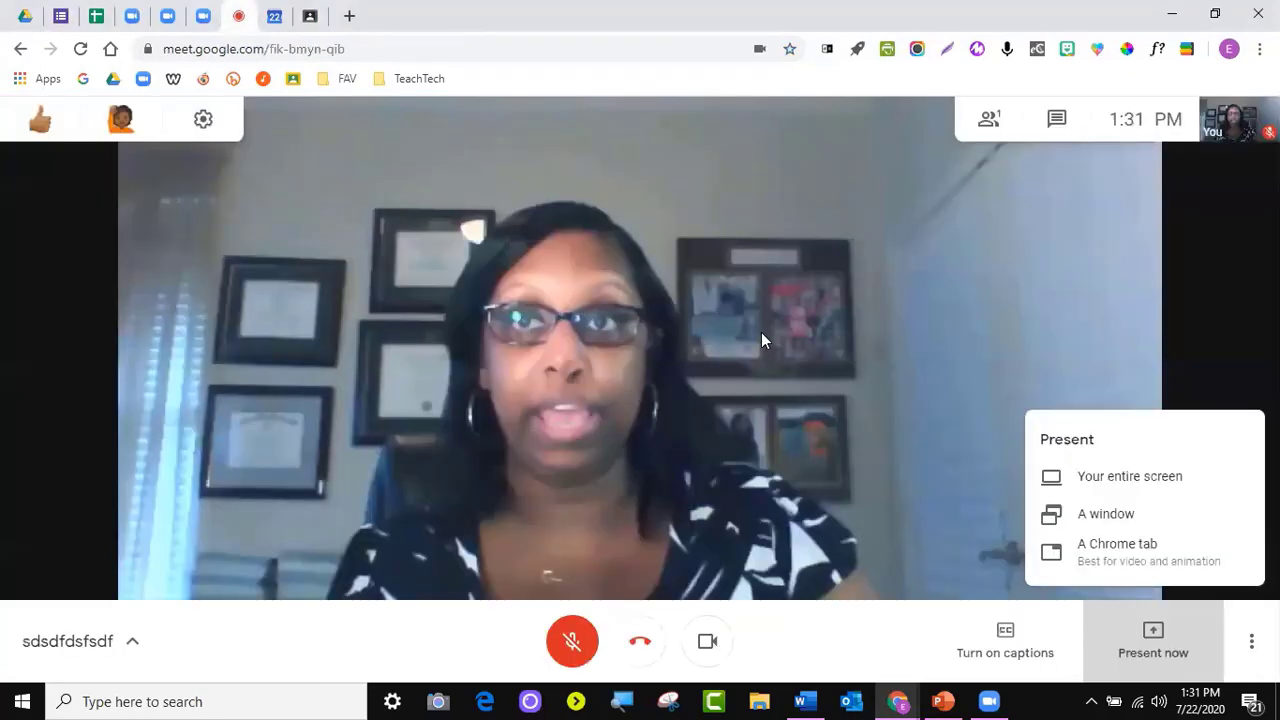
left_click(898, 701)
left_click(954, 630)
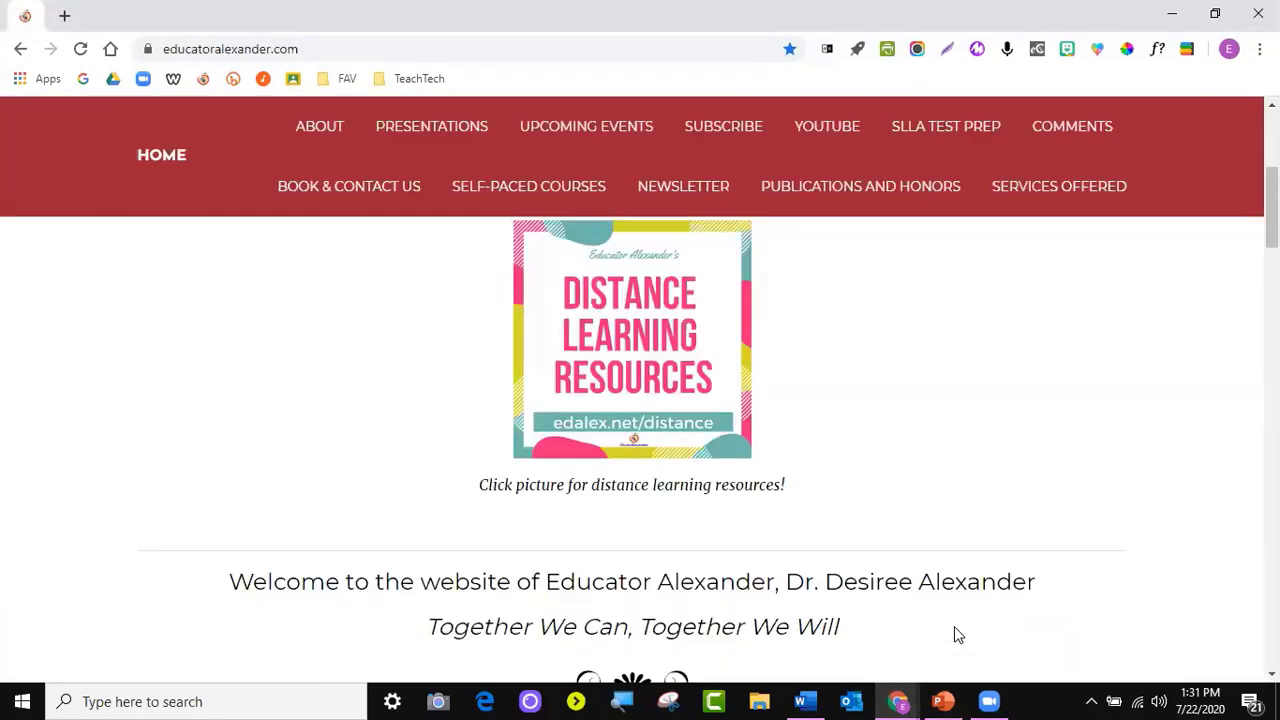
left_click(898, 701)
left_click(868, 660)
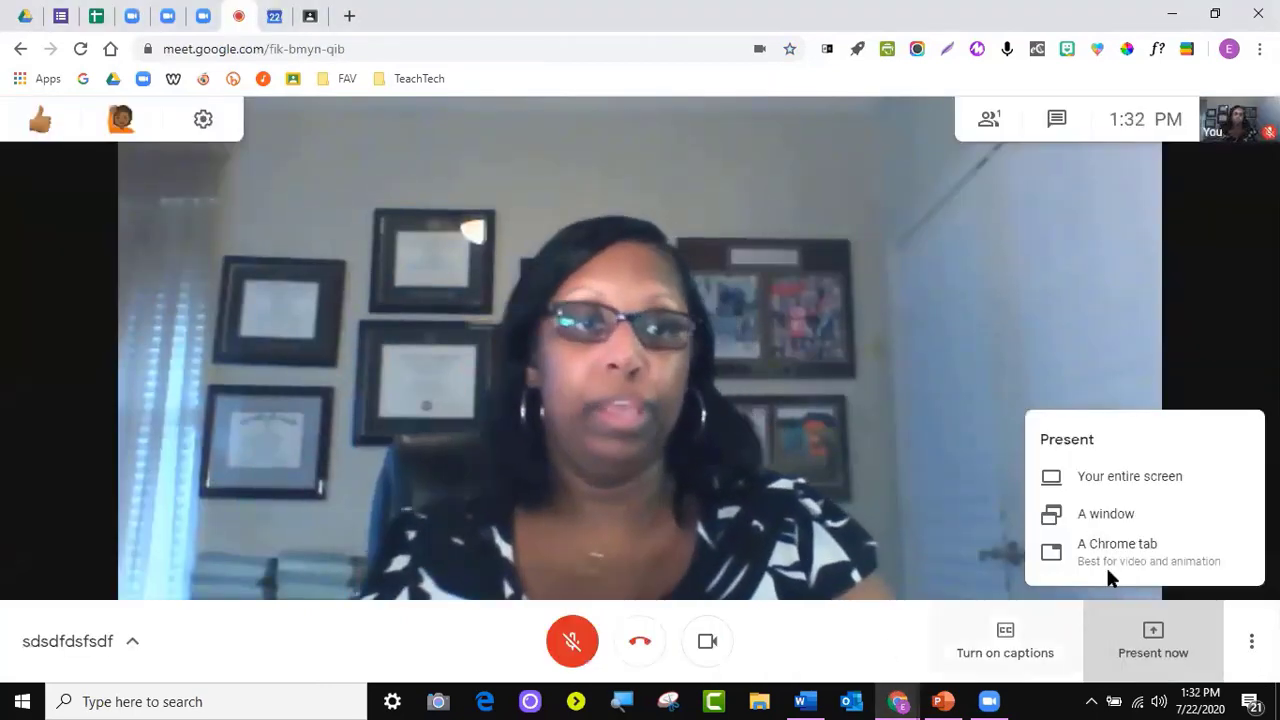
Present the educatoralexander.com website window to the call using the 'A window' option
left_click(1131, 513)
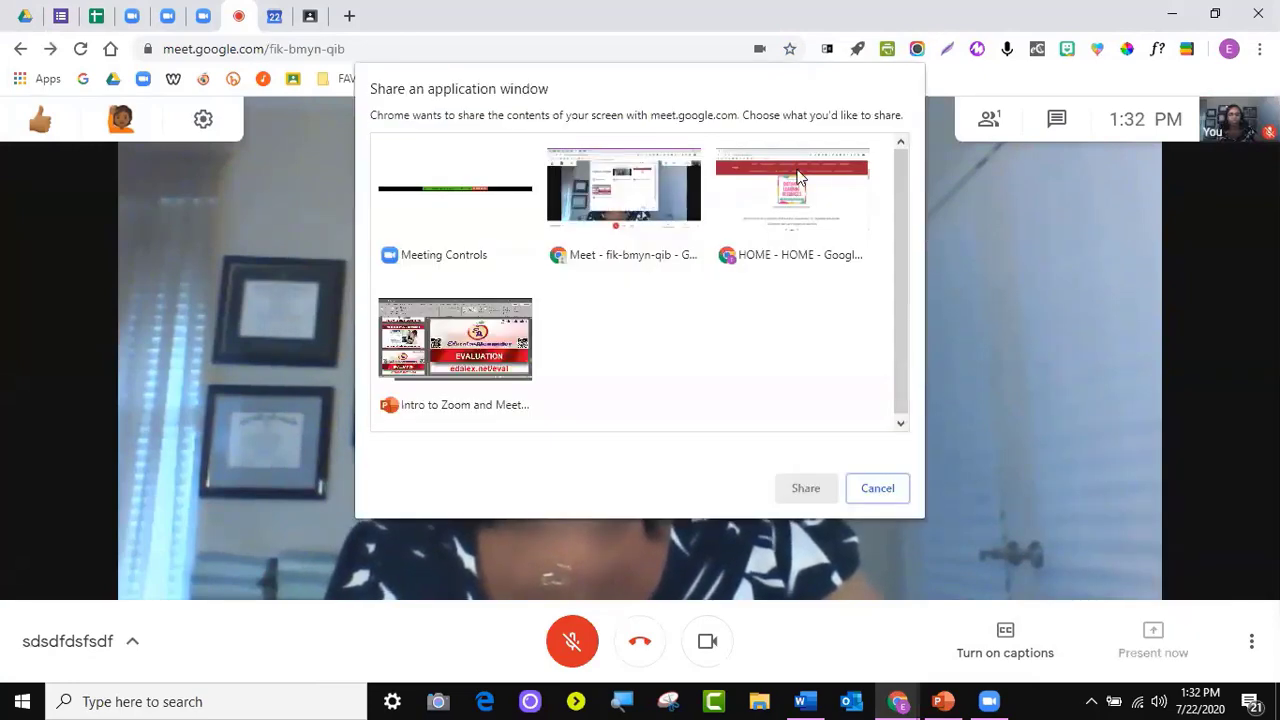
double_click(782, 187)
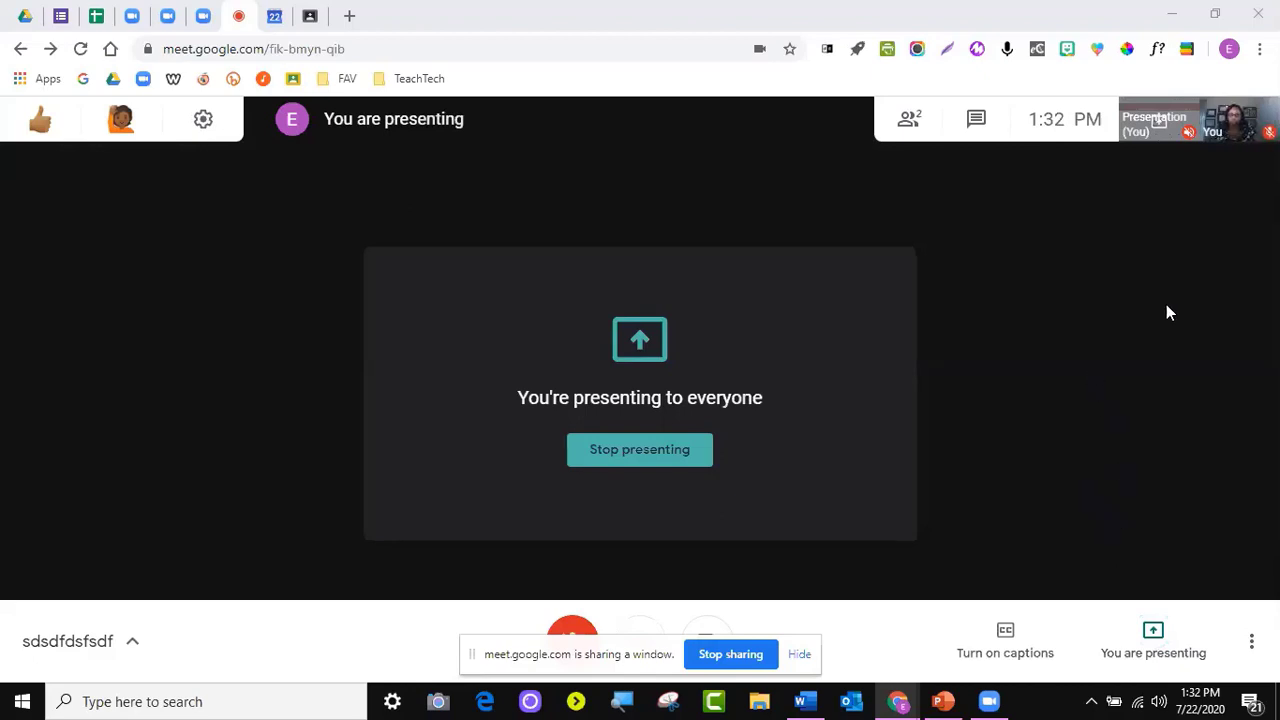
Open the meeting chat and stop presenting the website window
left_click(977, 120)
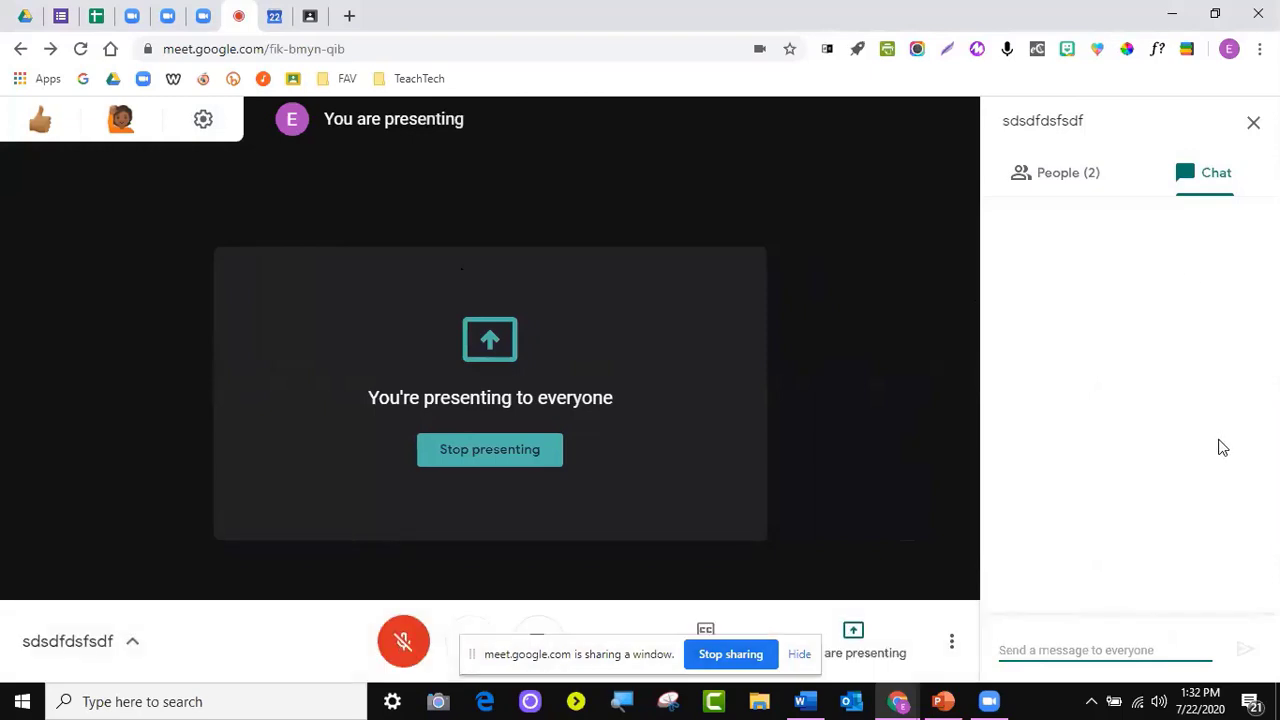
left_click(745, 653)
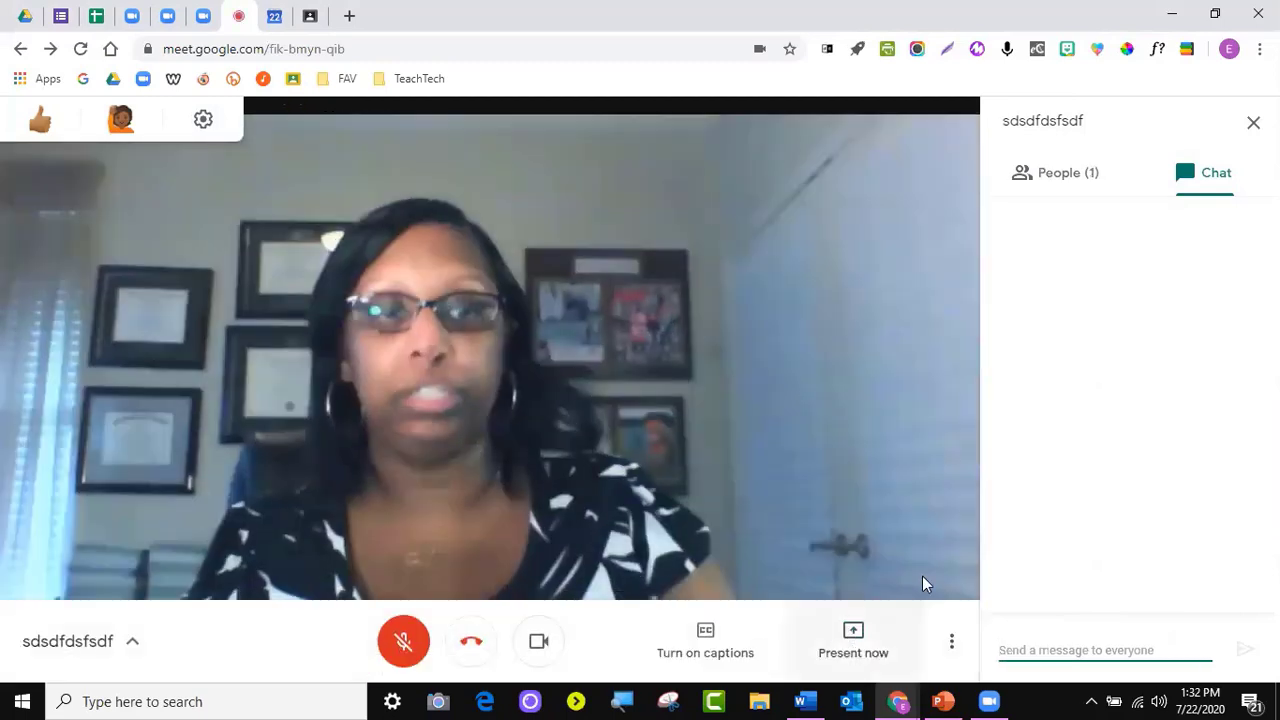
Share the MEET CLASS Chrome tab, then stop sharing it and close the chat panel
left_click(850, 642)
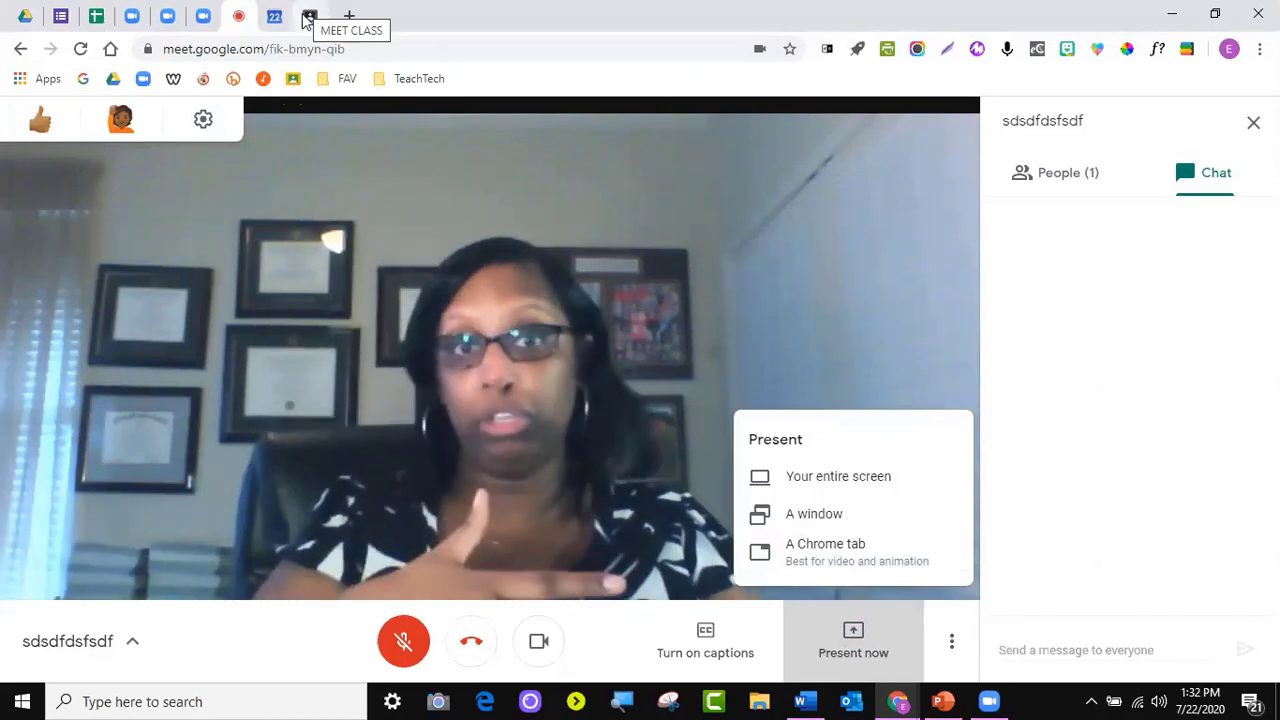
left_click(827, 545)
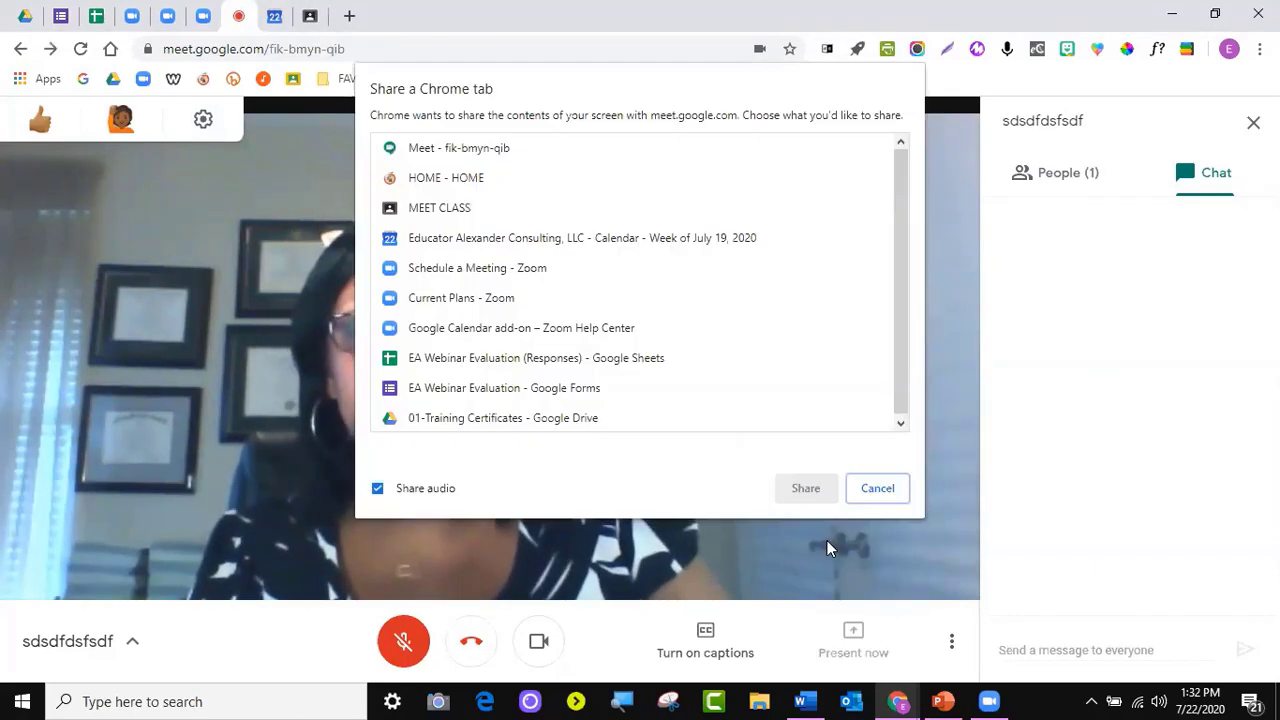
left_click(436, 209)
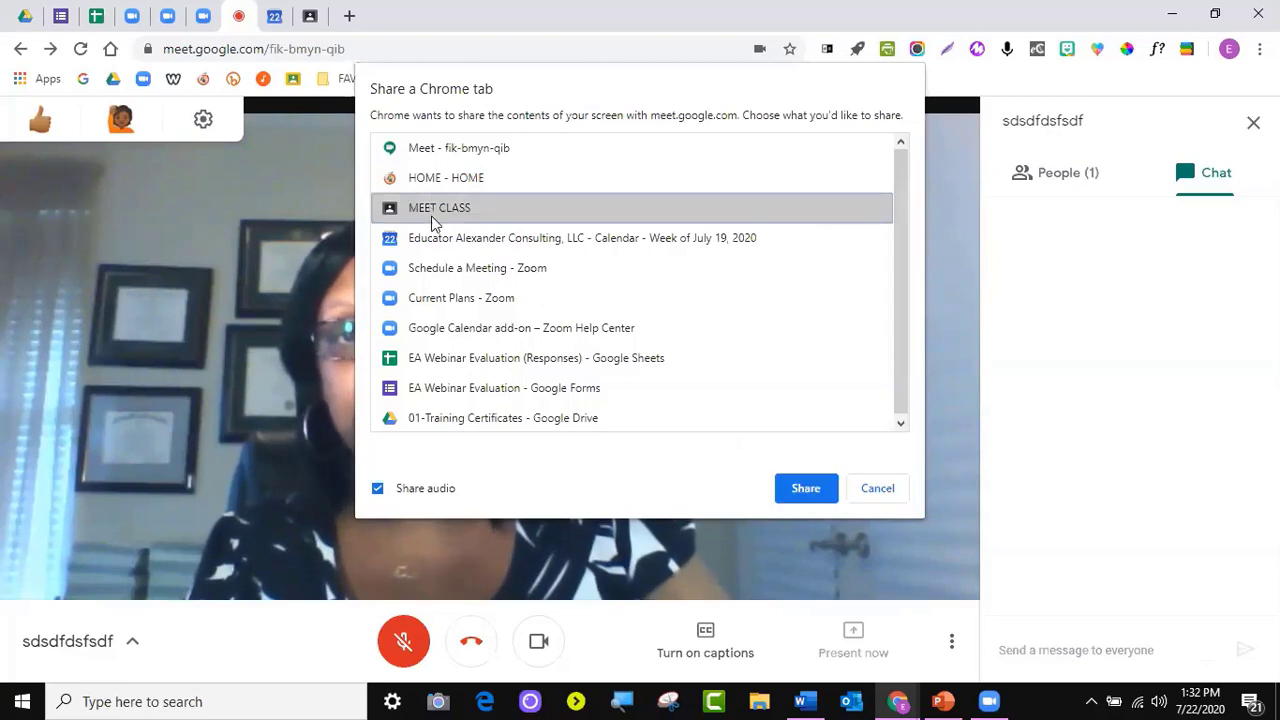
left_click(806, 488)
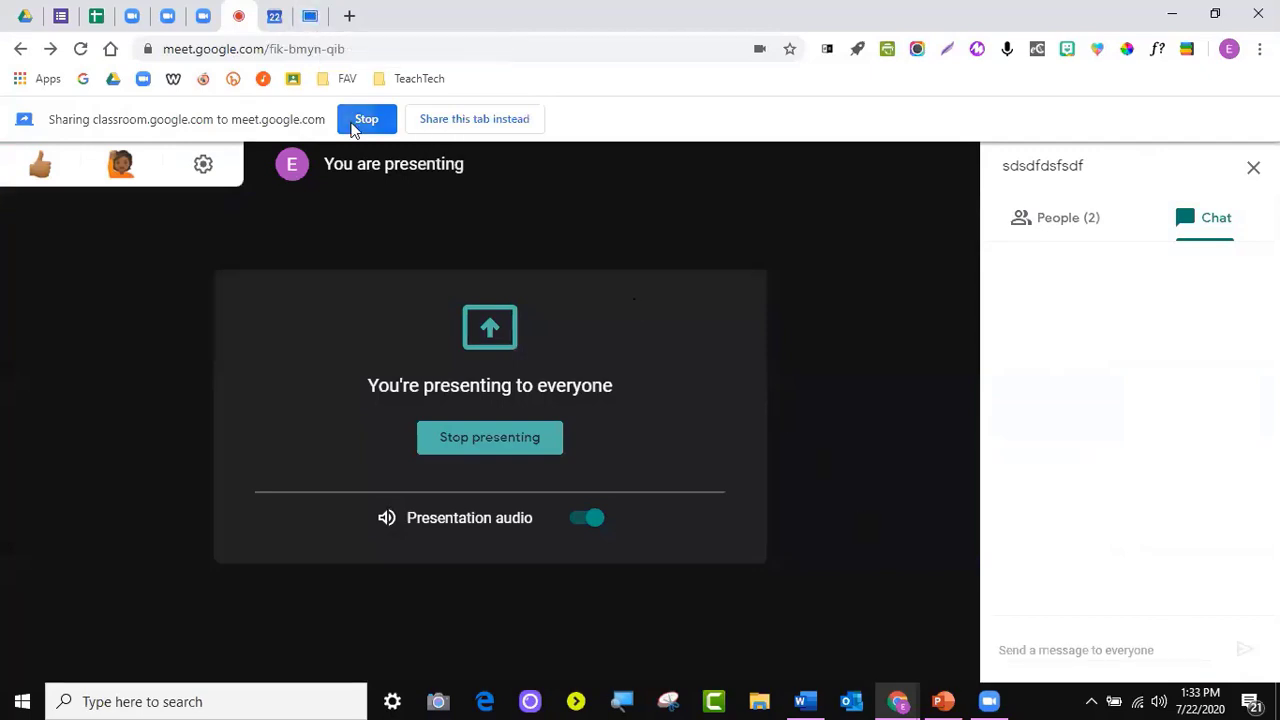
left_click(355, 122)
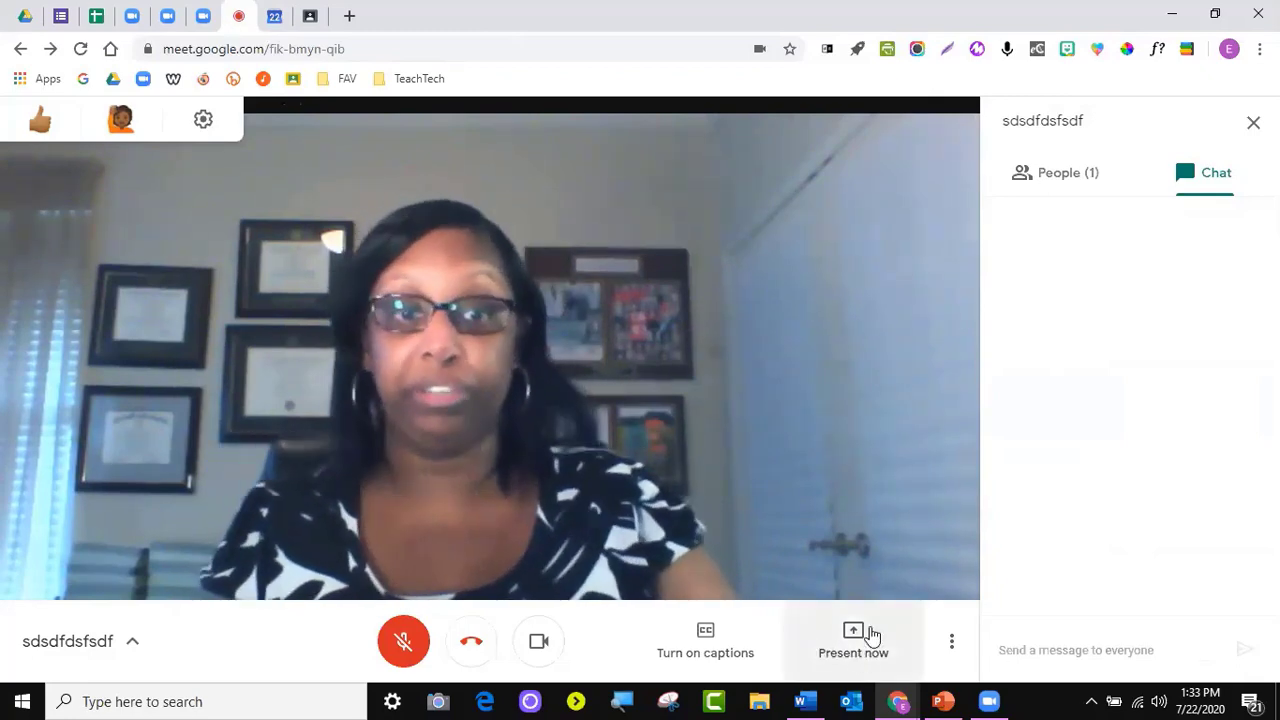
left_click(1252, 124)
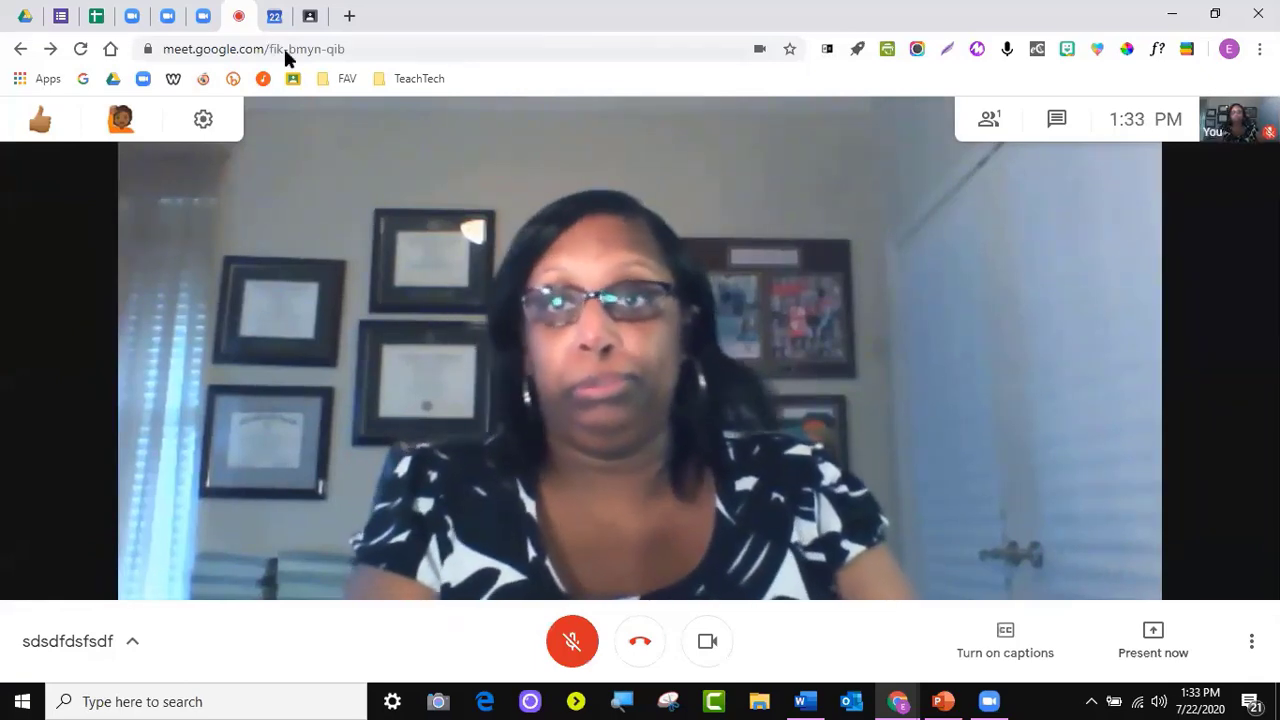
Review the More options menu and the Present now choices, then leave the call
left_click(275, 16)
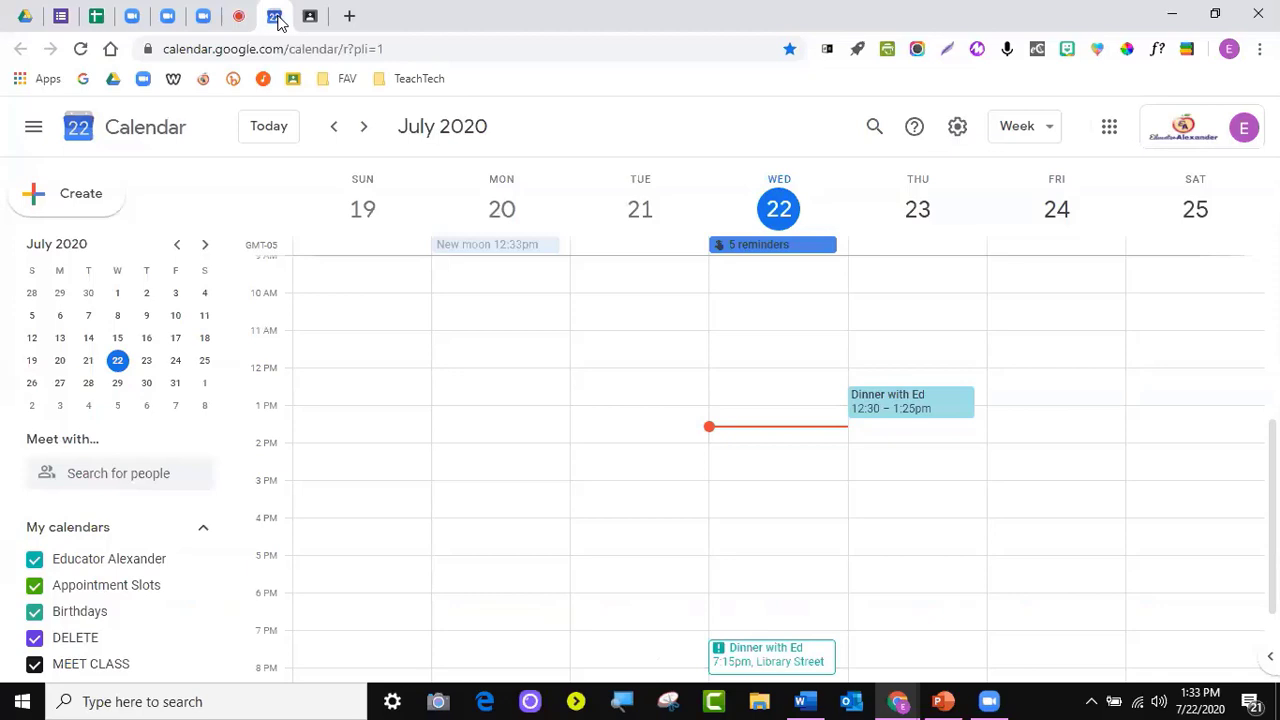
left_click(239, 16)
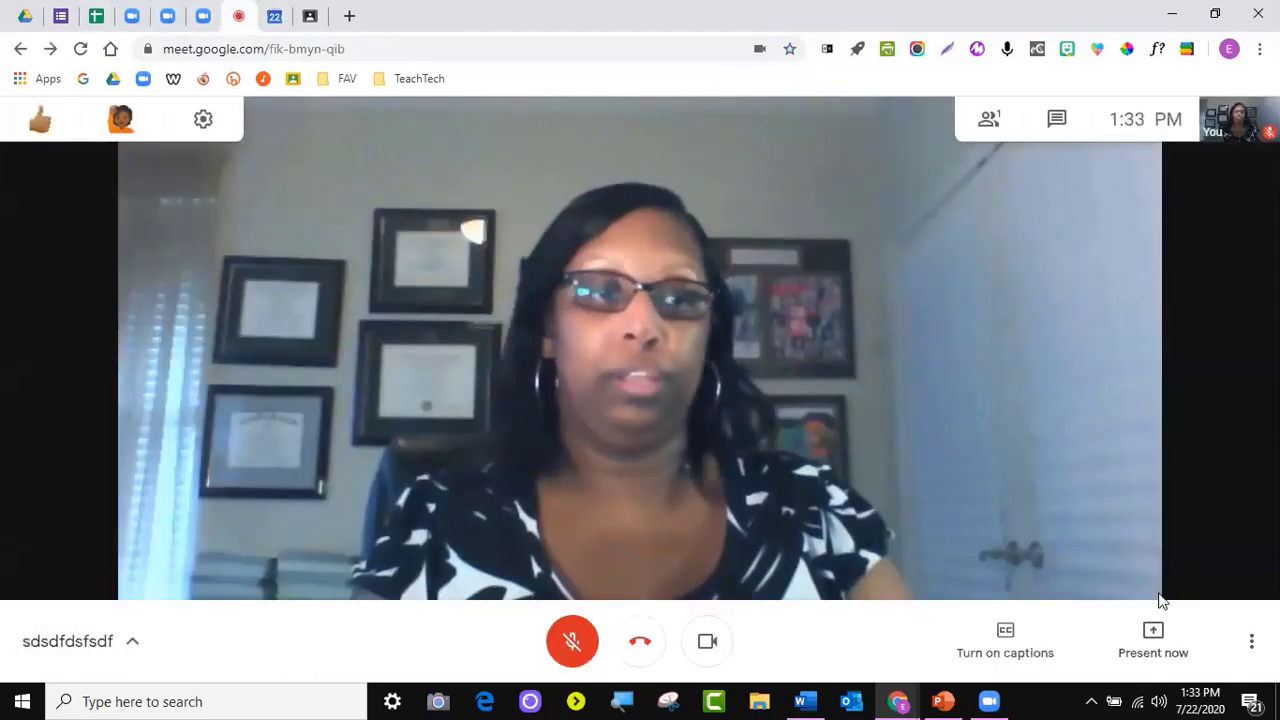
left_click(1251, 641)
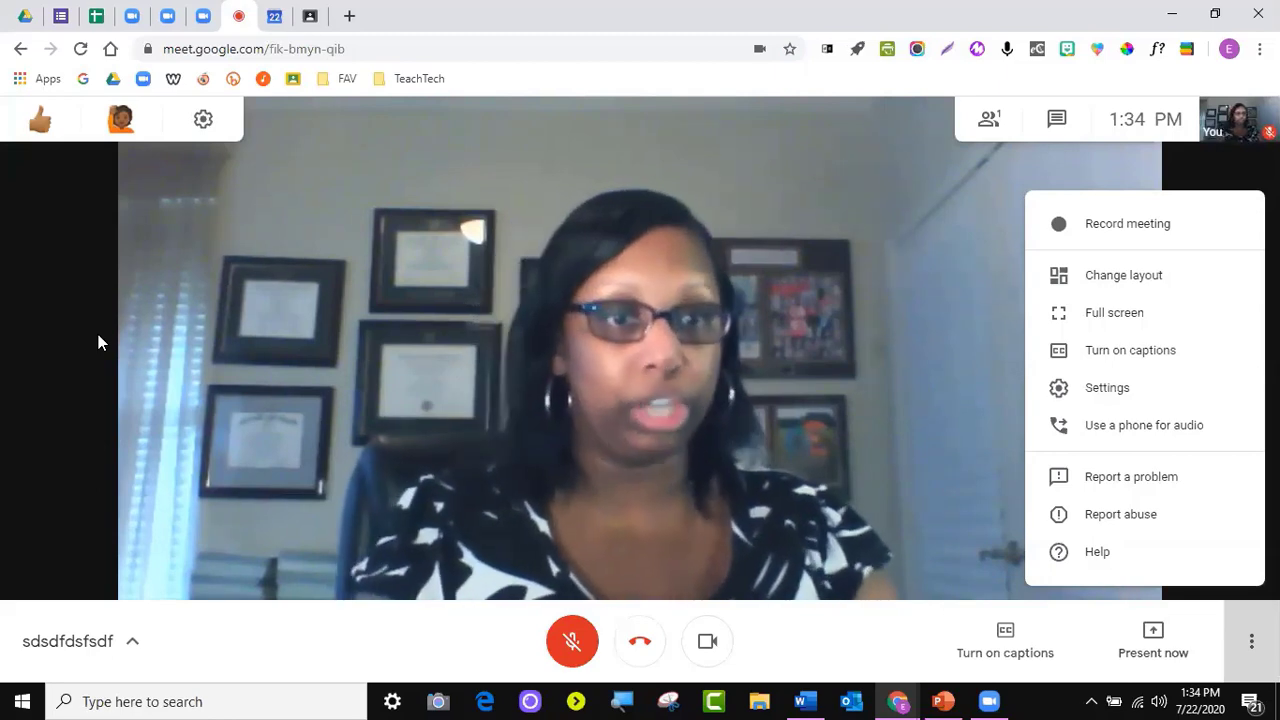
left_click(1160, 654)
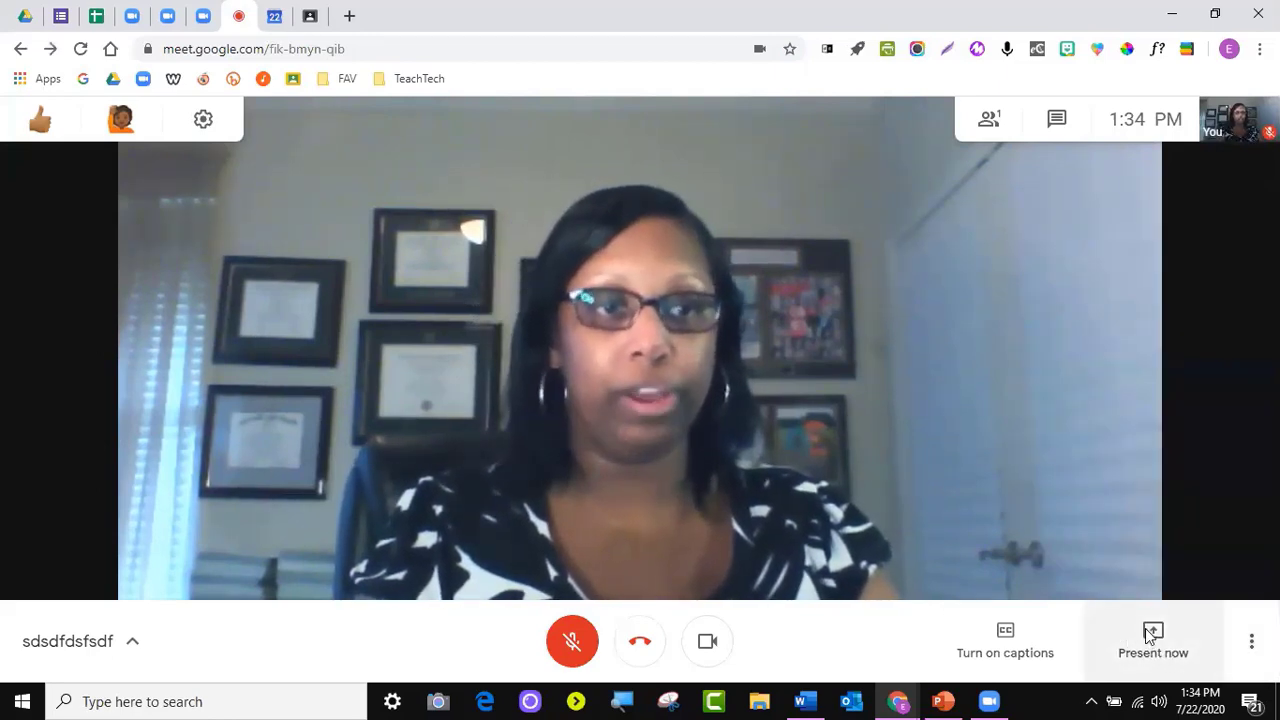
left_click(1155, 645)
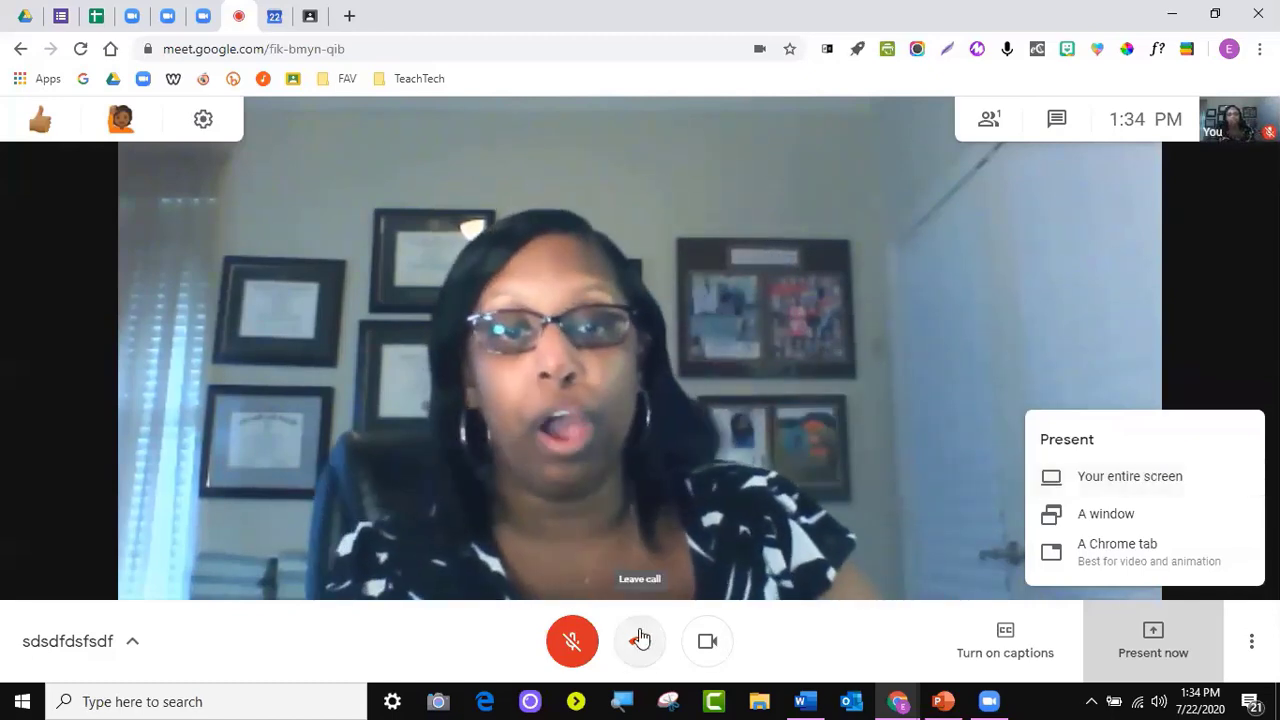
left_click(975, 478)
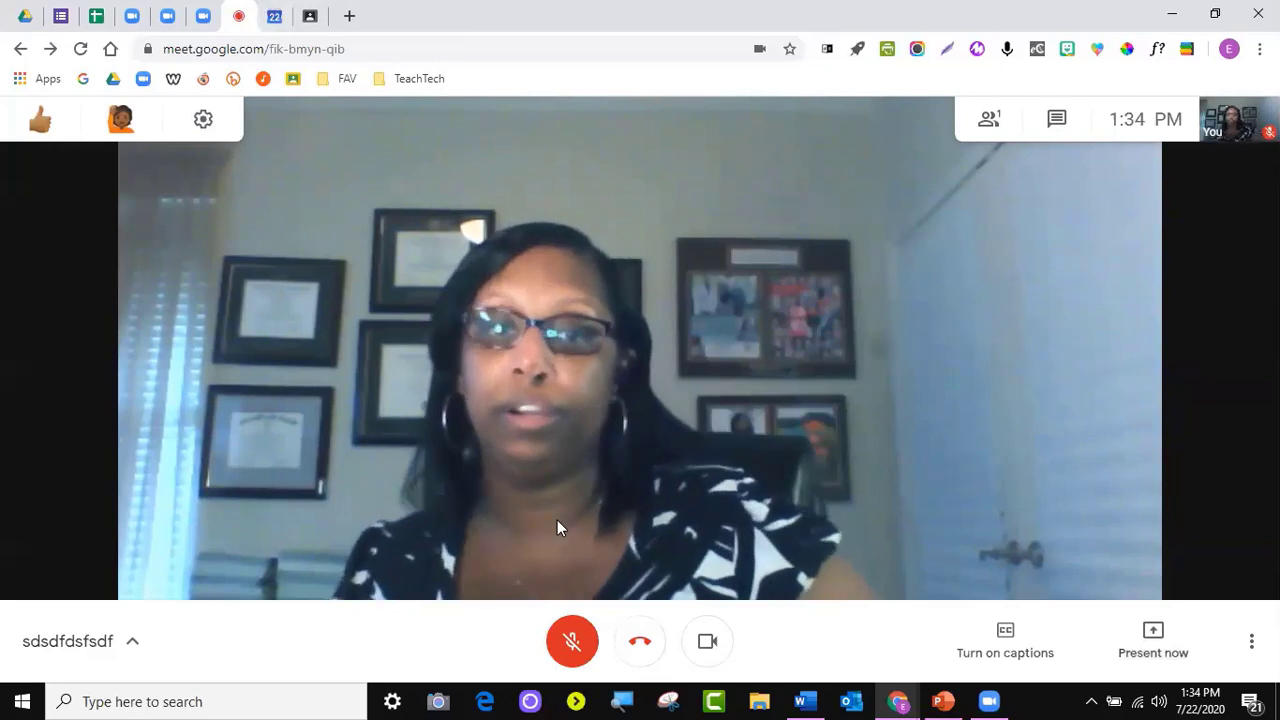
left_click(638, 645)
Start a new Calendar event on Friday, July 24 in the 10am slot
left_click(277, 20)
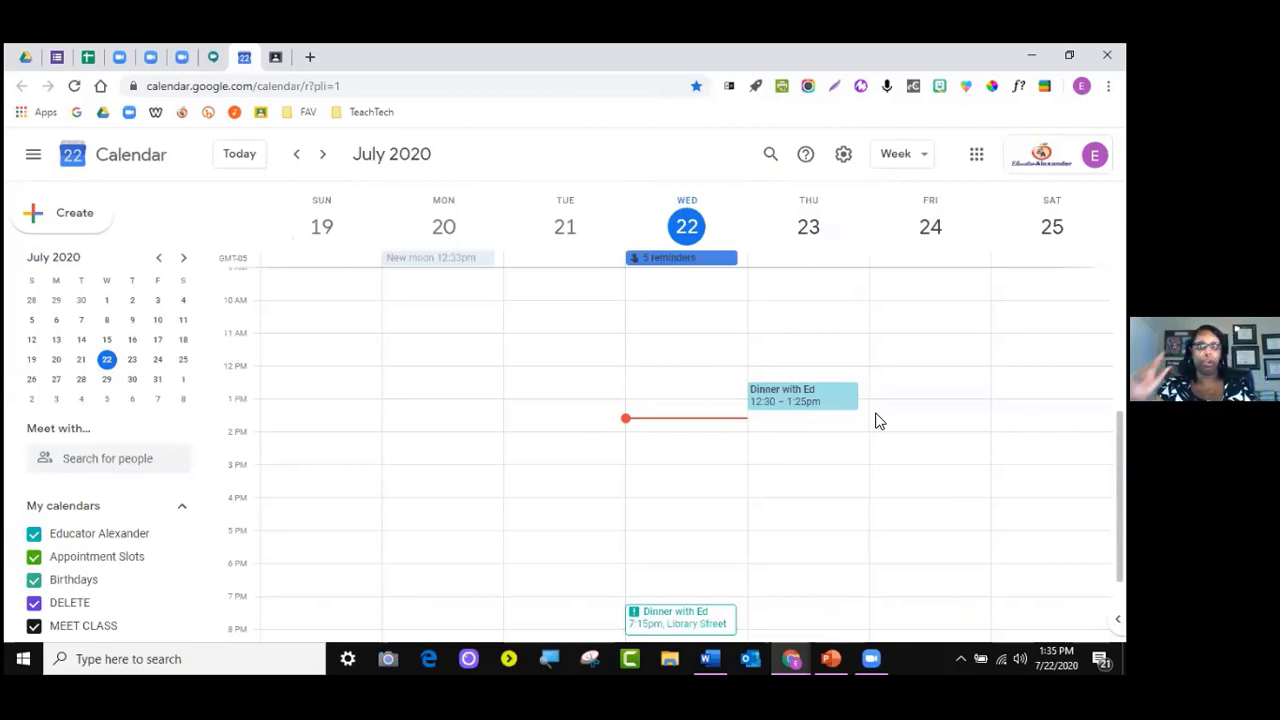
left_click(910, 316)
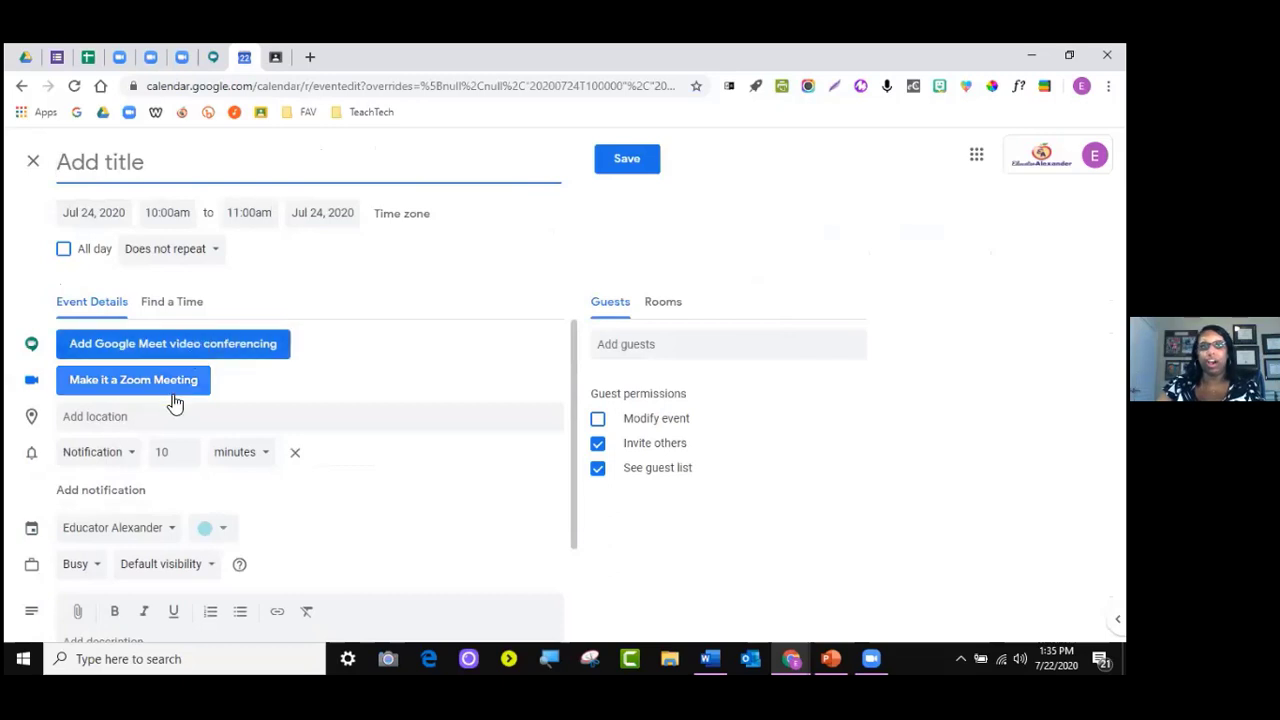
Highlight the 'Google Calendar add-on' title in the Zoom help article, then return to the new event
left_click(185, 62)
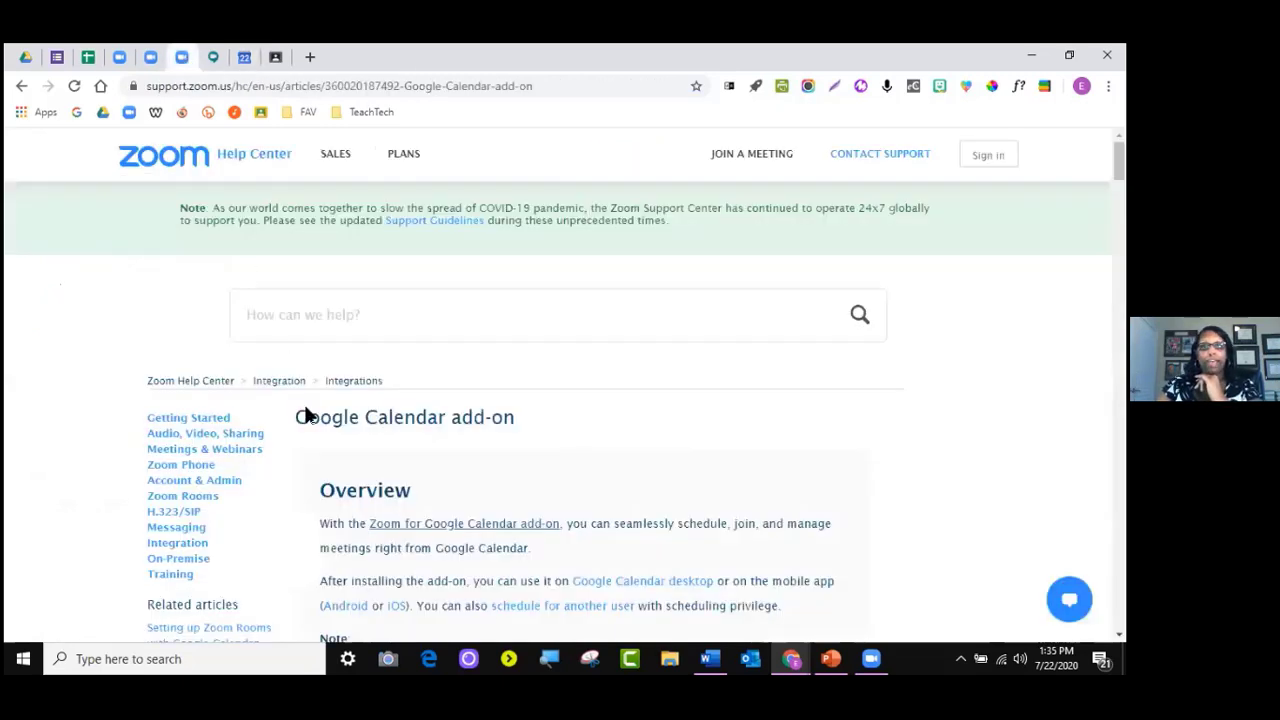
left_click_drag(298, 418, 520, 421)
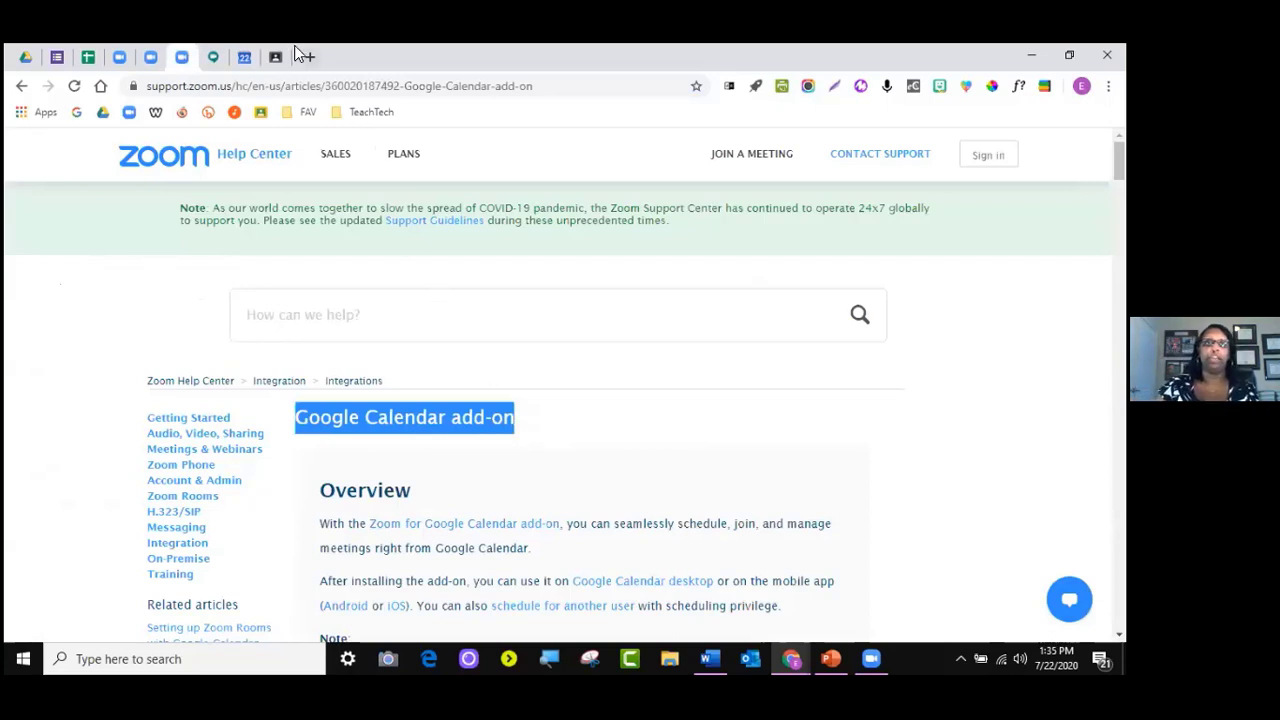
left_click(253, 58)
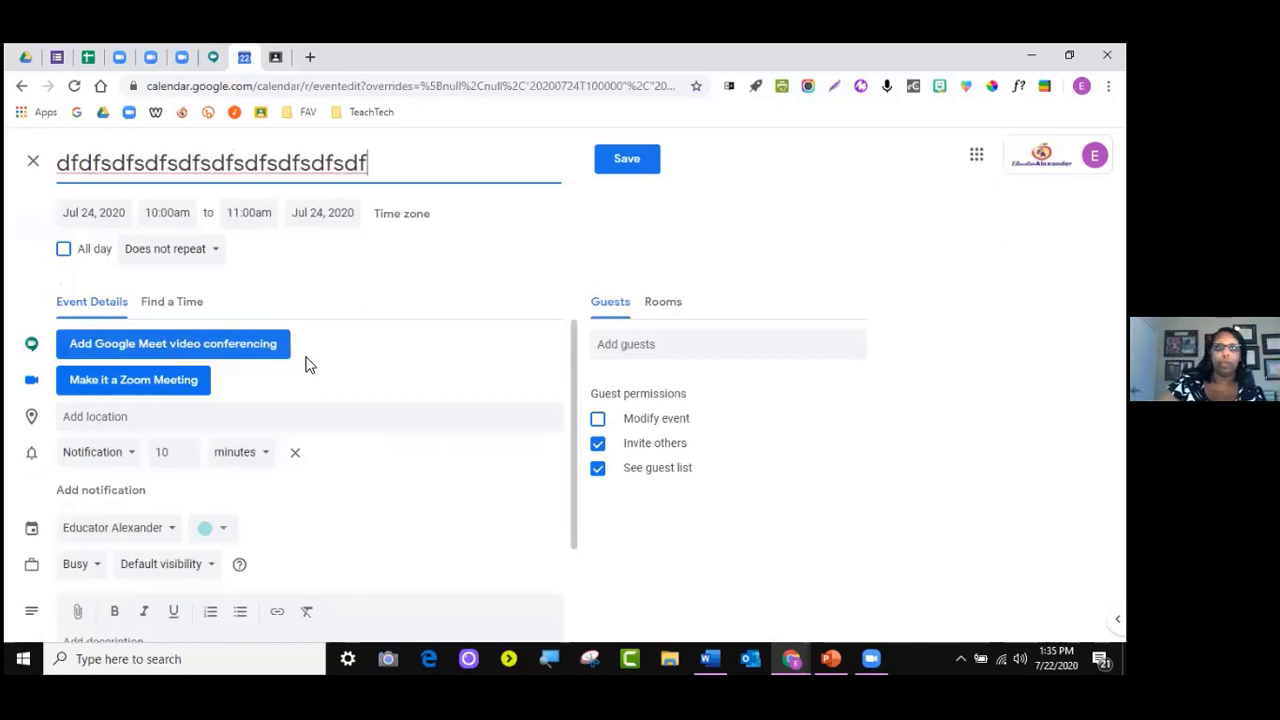
left_click(208, 345)
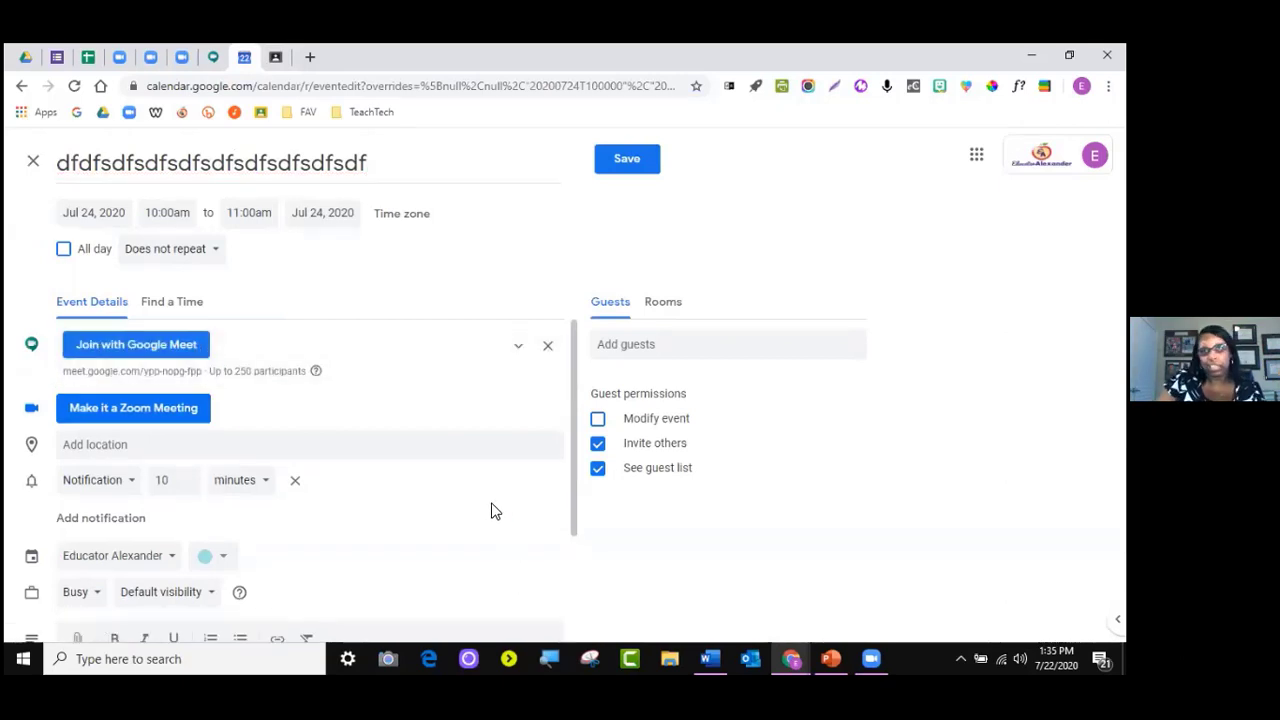
left_click(636, 345)
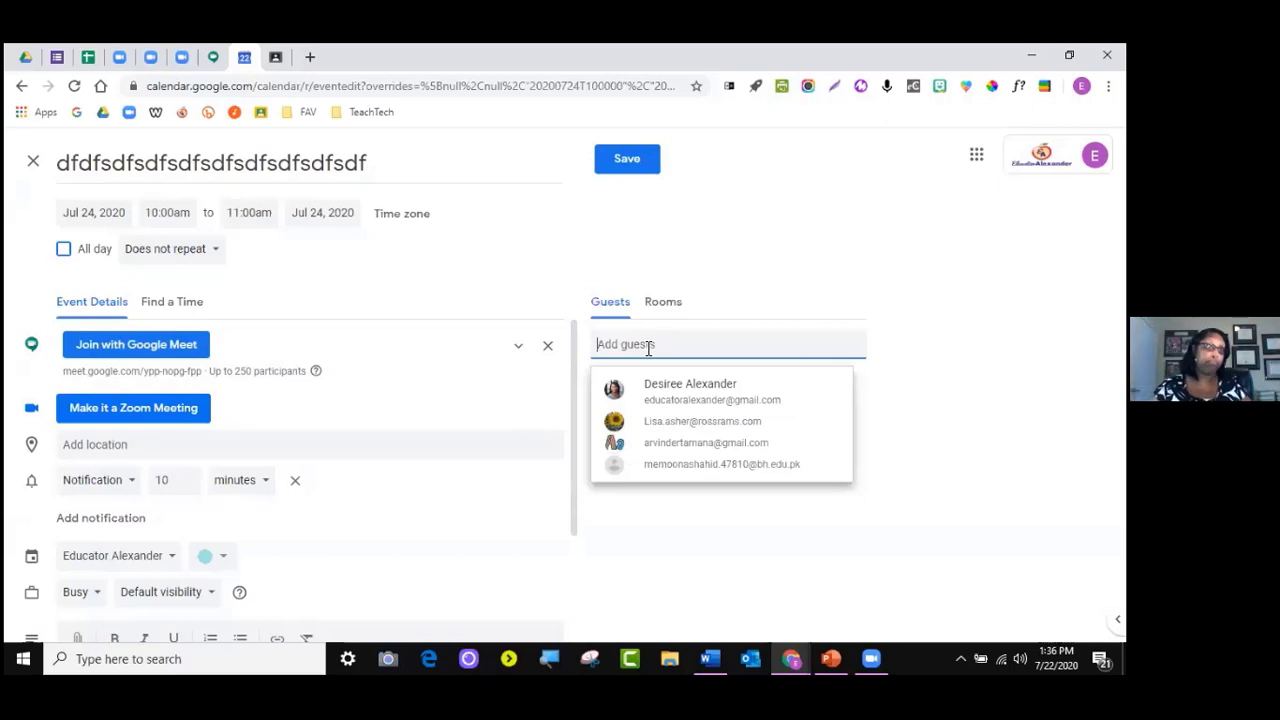
left_click(729, 551)
scroll(70, 519, "down", 2)
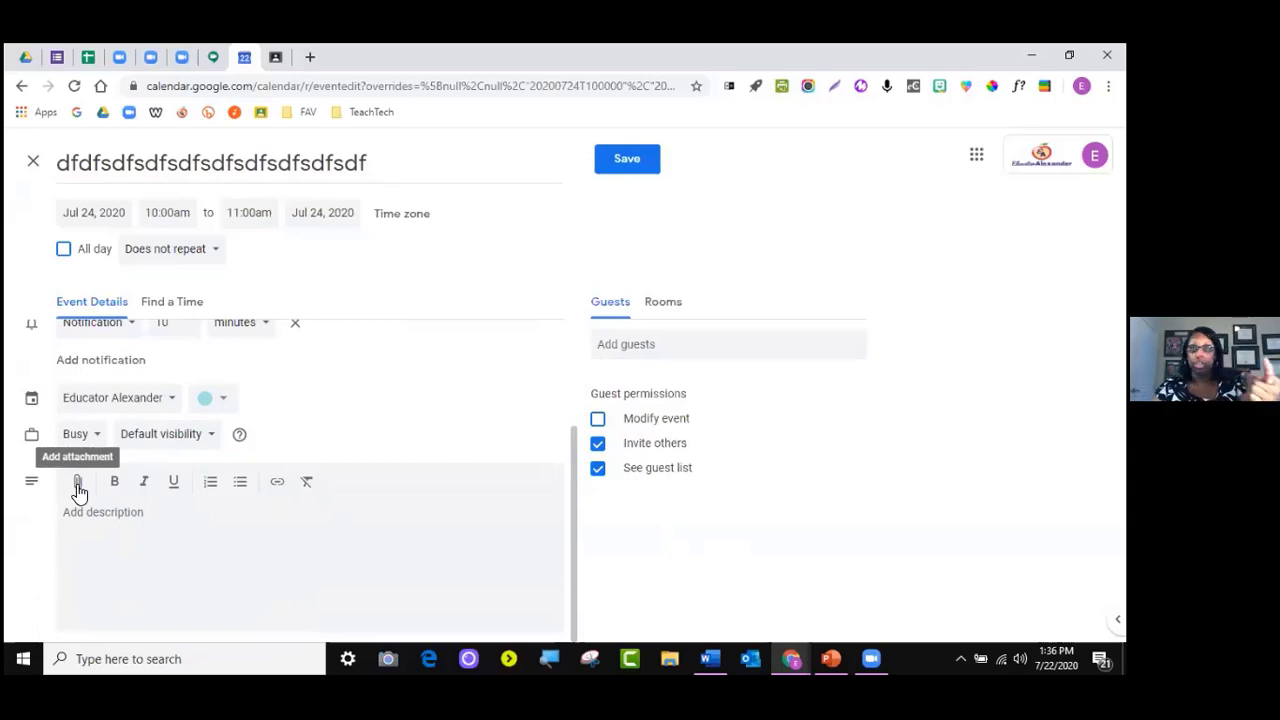
left_click(78, 484)
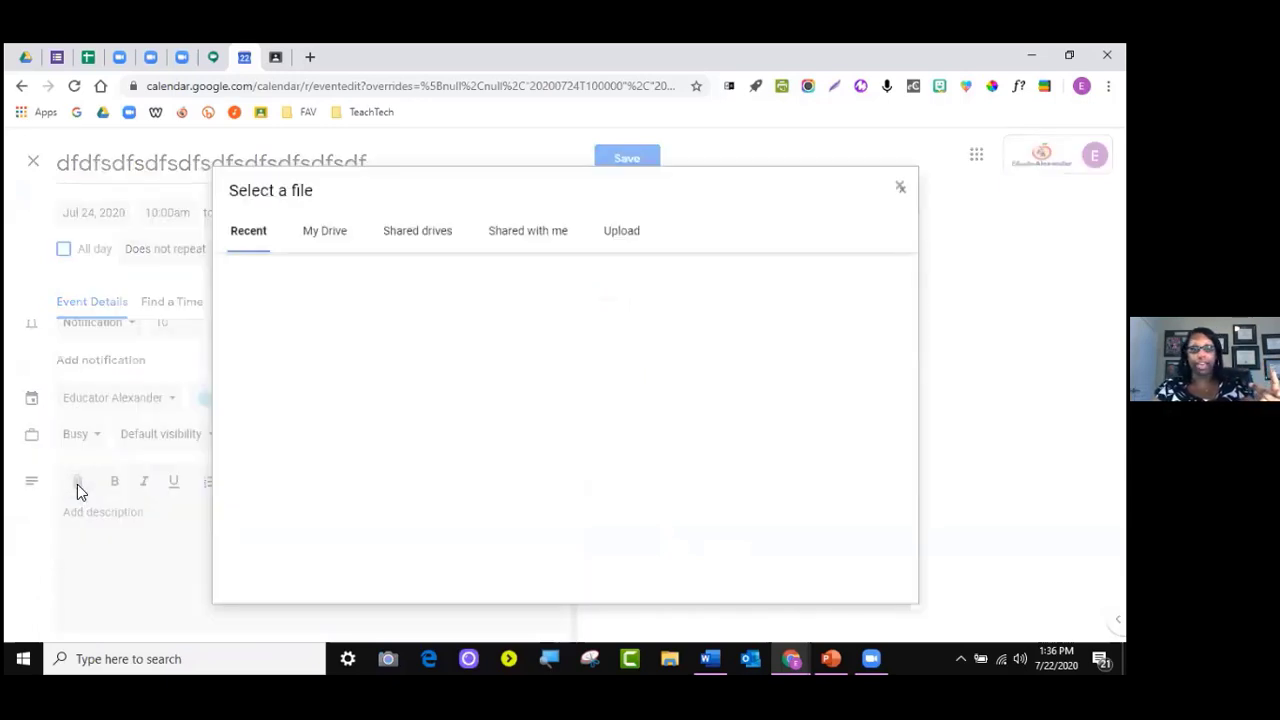
left_click(636, 238)
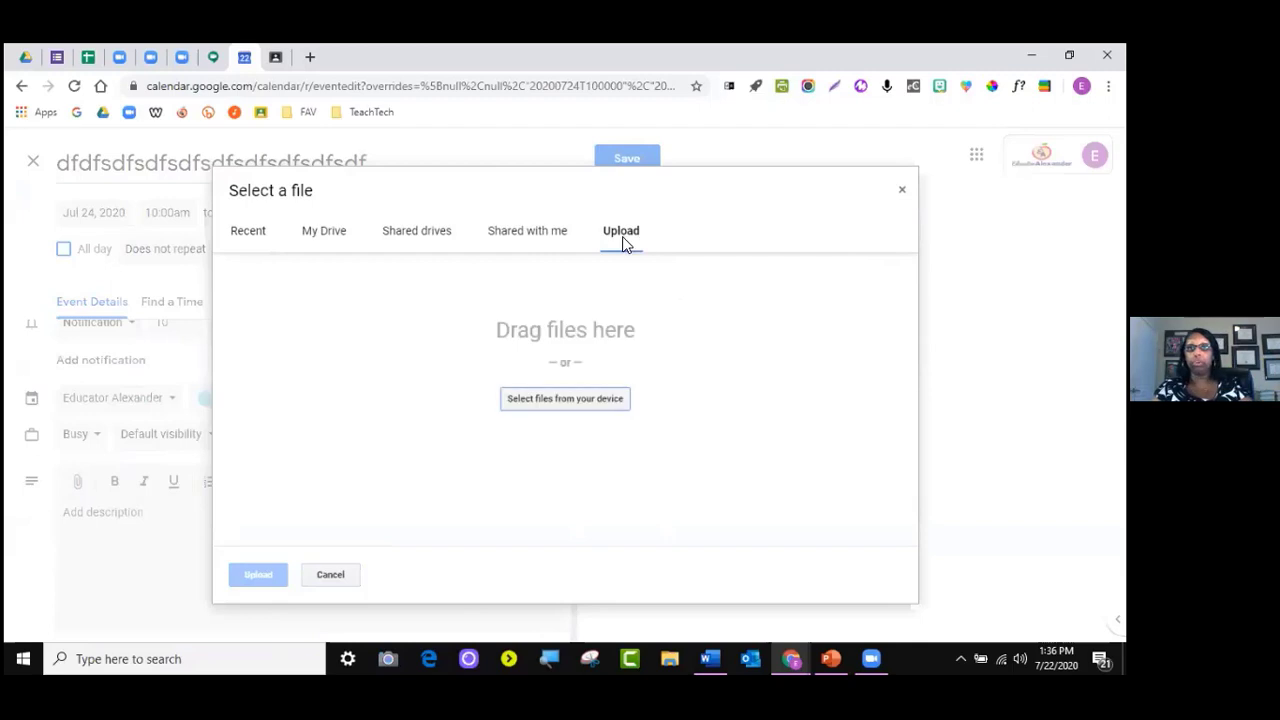
left_click(318, 247)
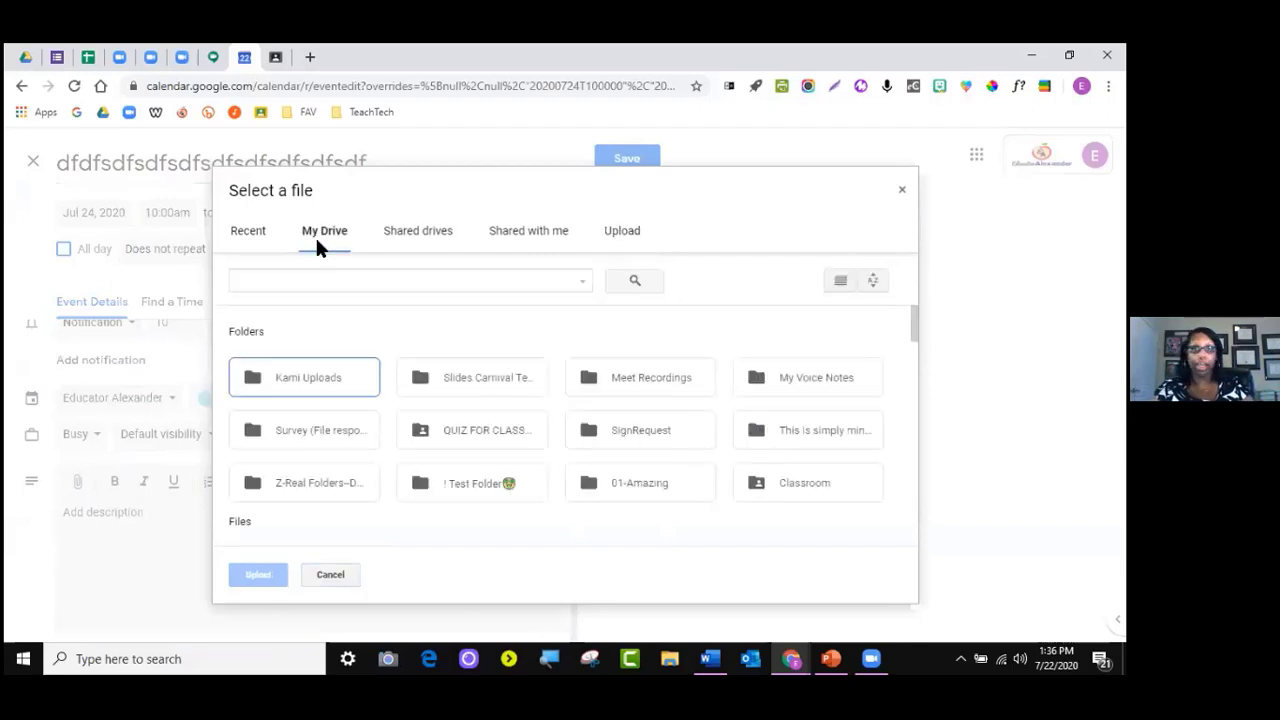
scroll(363, 379, "down", 1)
scroll(363, 379, "down", 3)
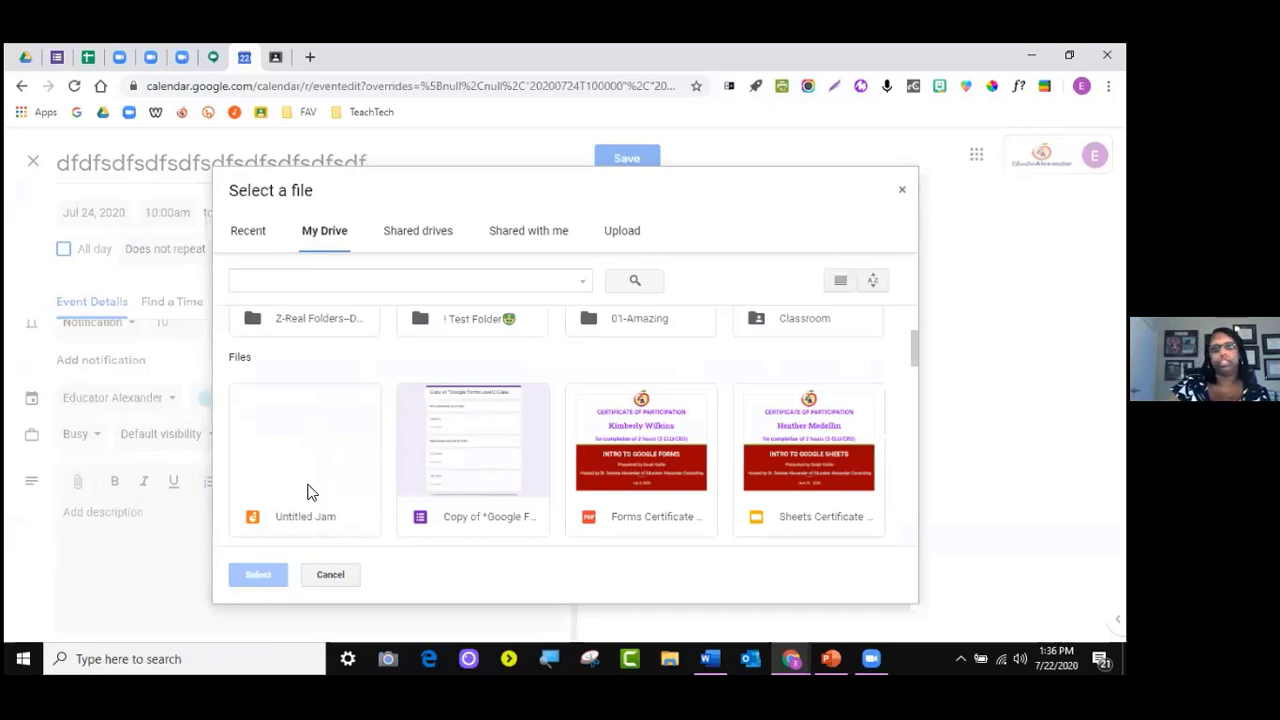
left_click(901, 192)
scroll(405, 514, "up", 3)
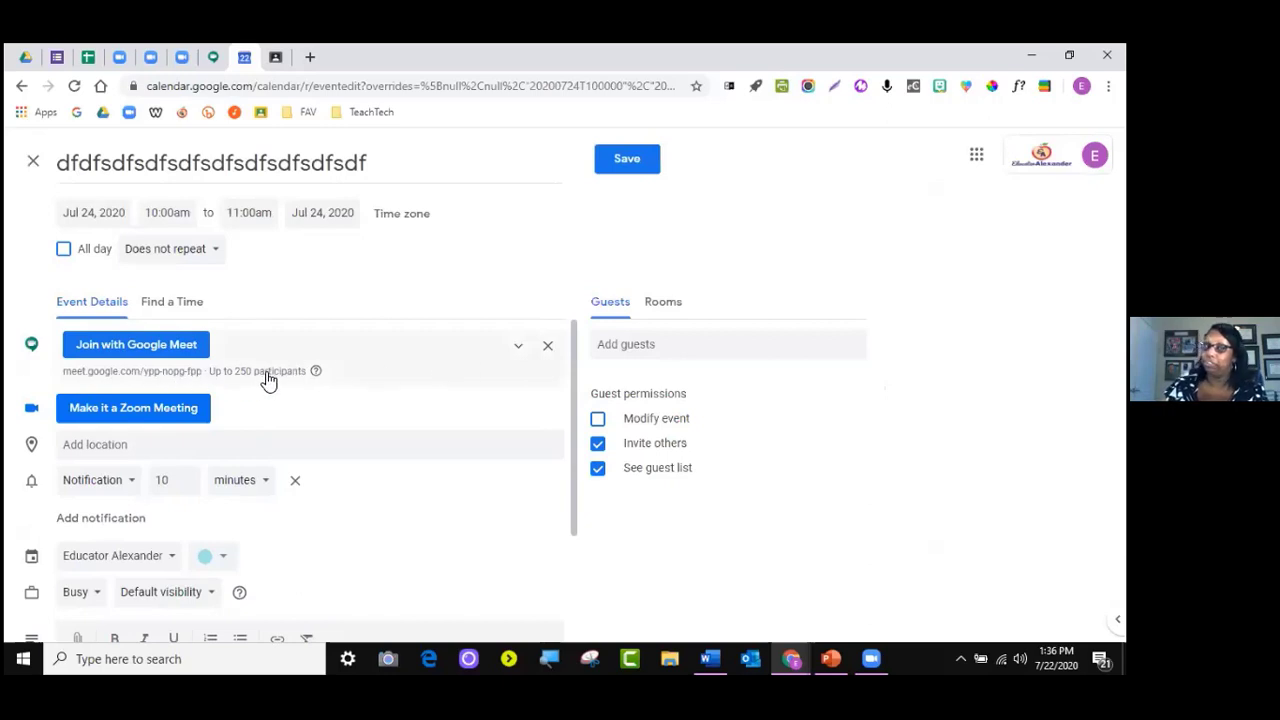
Expand the conference details, add a live stream, and move to the MEET CLASS Classroom tab
left_click(520, 349)
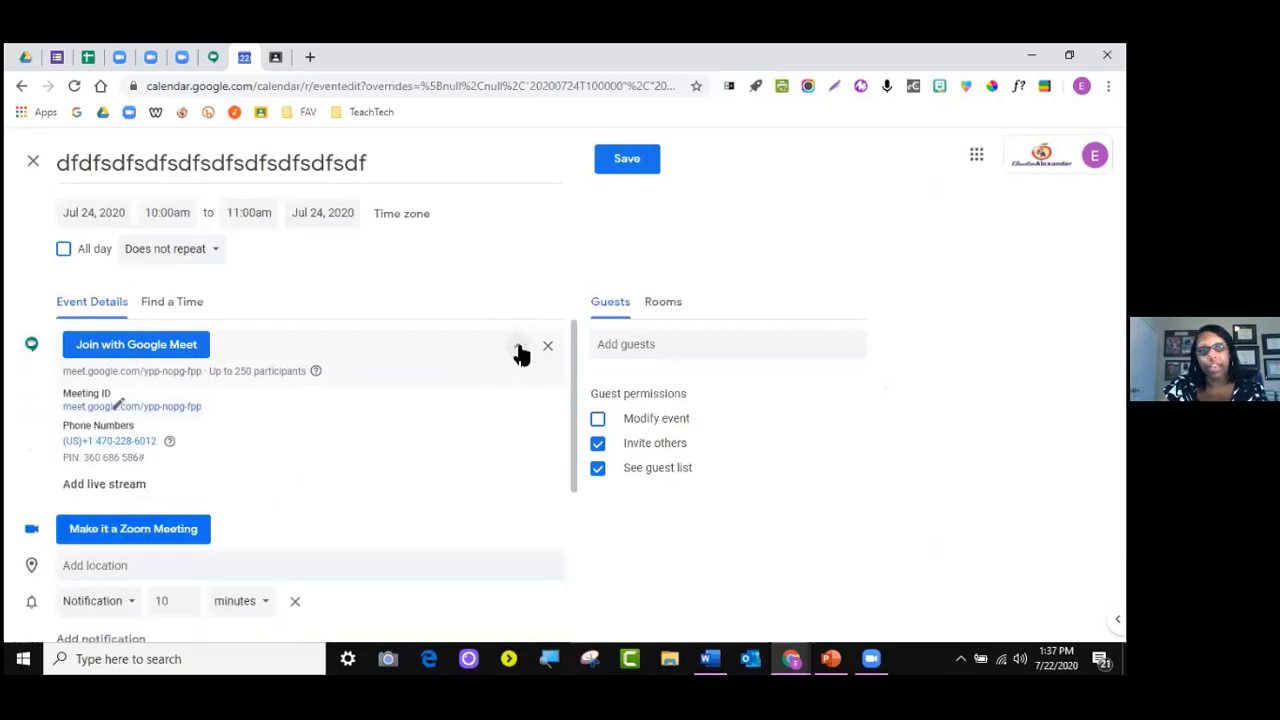
left_click(128, 486)
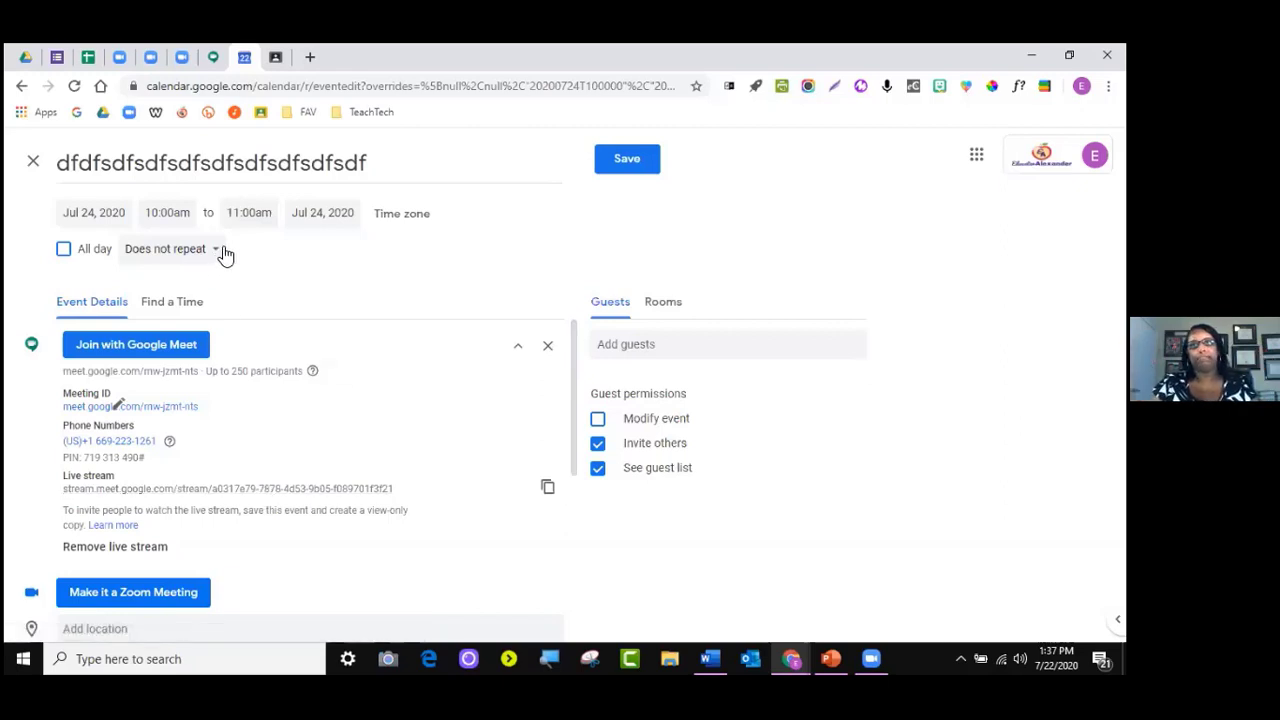
left_click(283, 62)
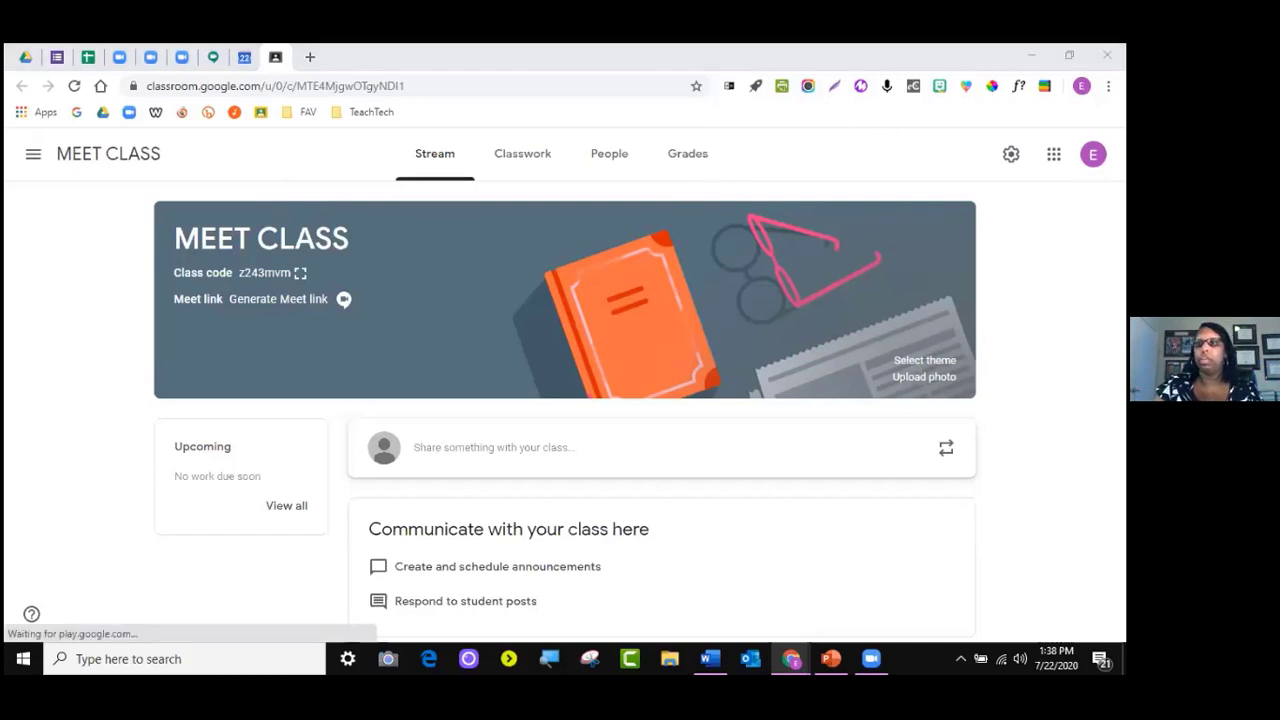
Open a Student profile window and go to Classroom through its Classes bookmark
left_click(1081, 86)
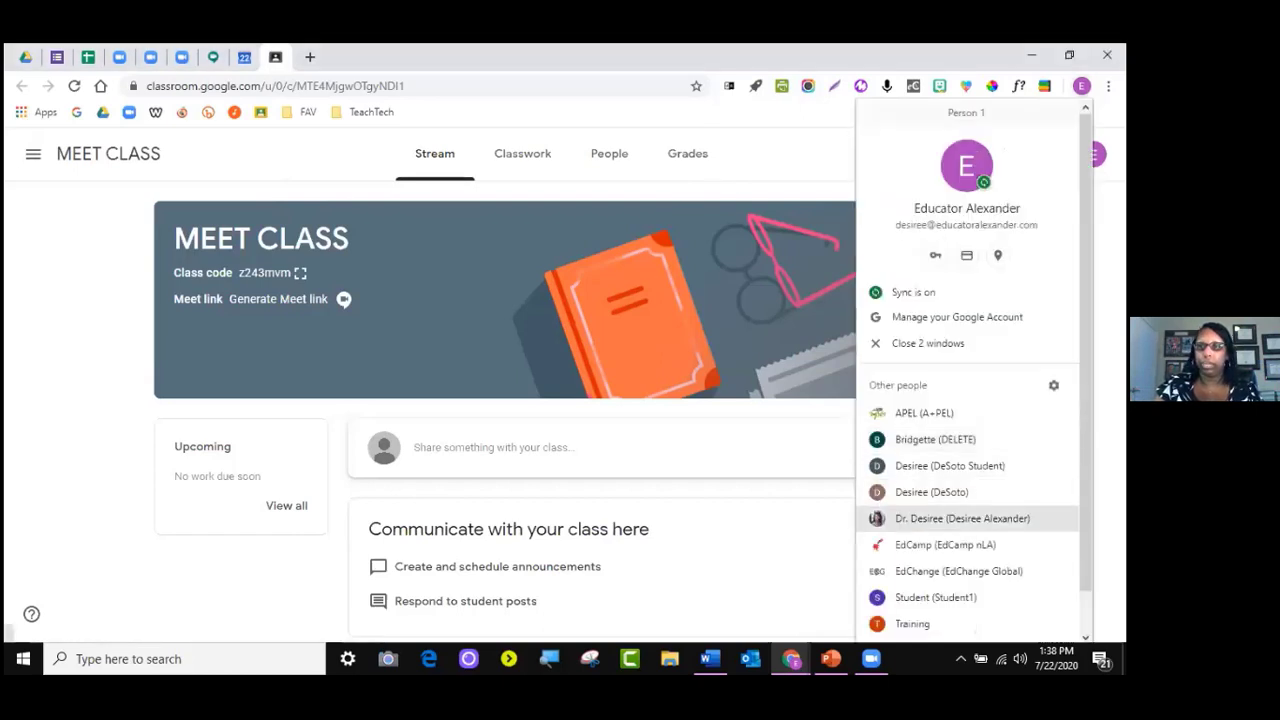
left_click(951, 597)
left_click(100, 113)
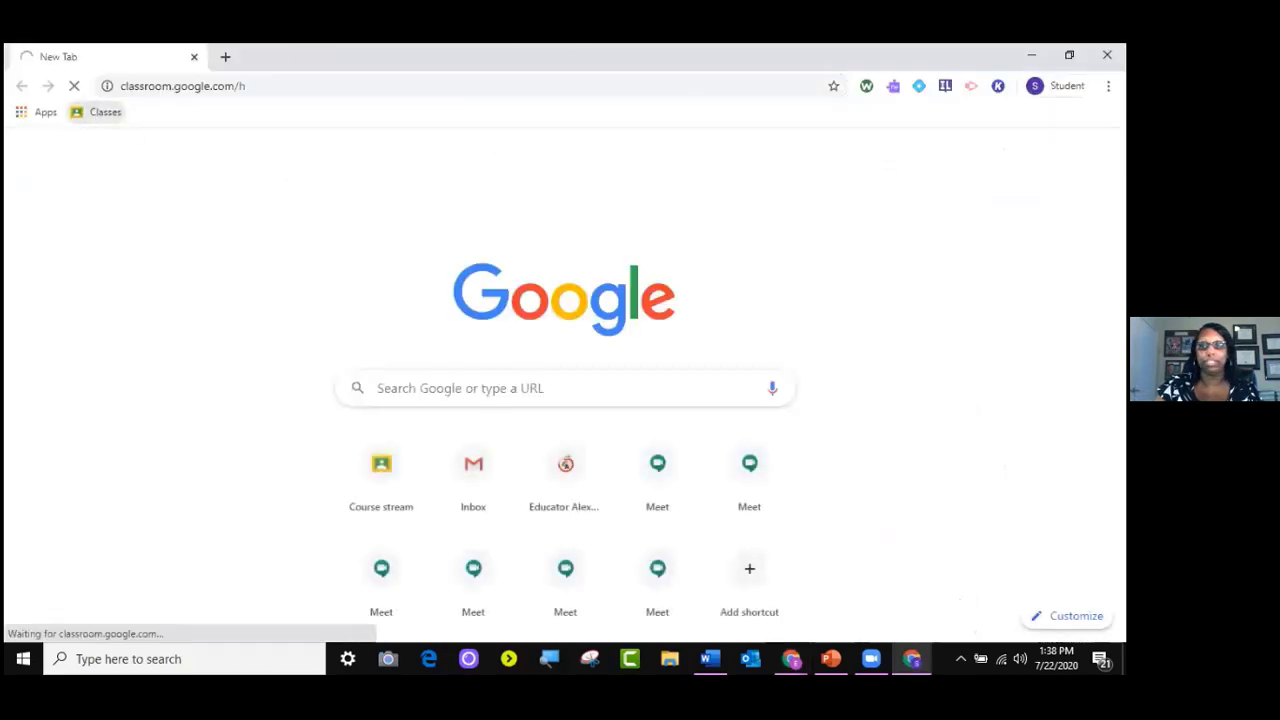
mouse_move(791, 658)
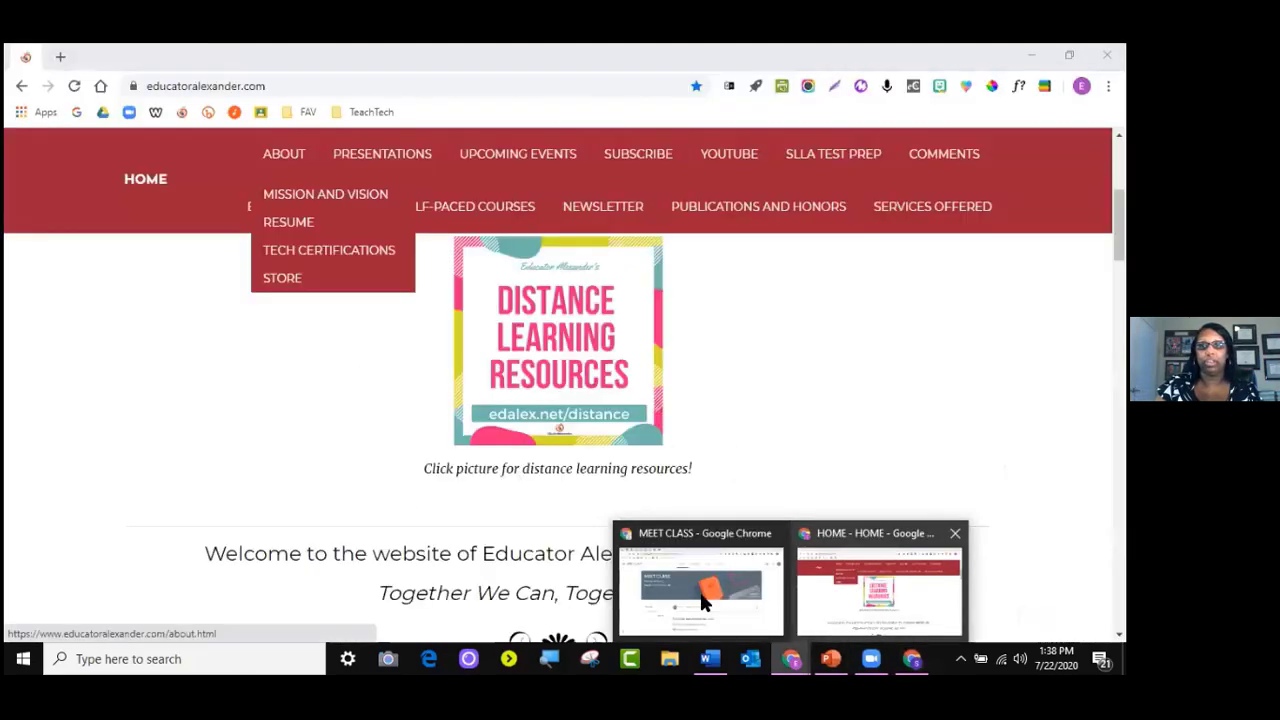
left_click(712, 603)
left_click(792, 659)
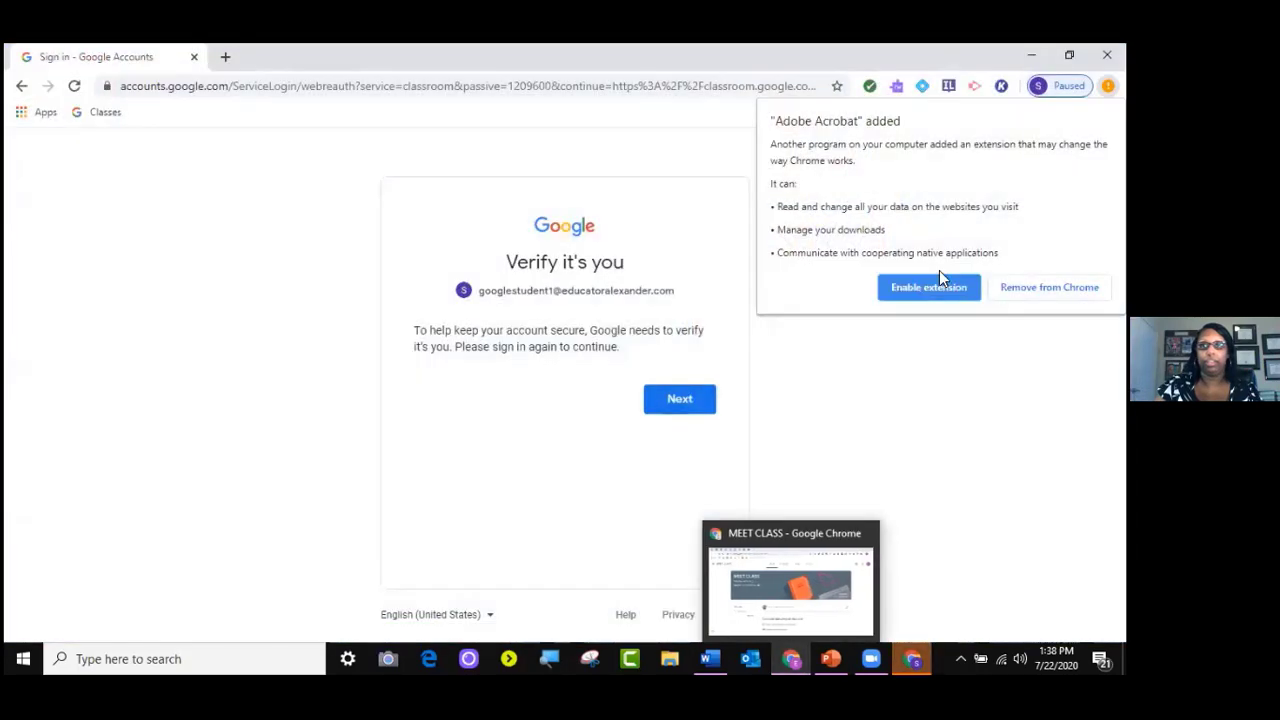
Allow the Adobe Acrobat extension and sign the student account in with its password
left_click(939, 287)
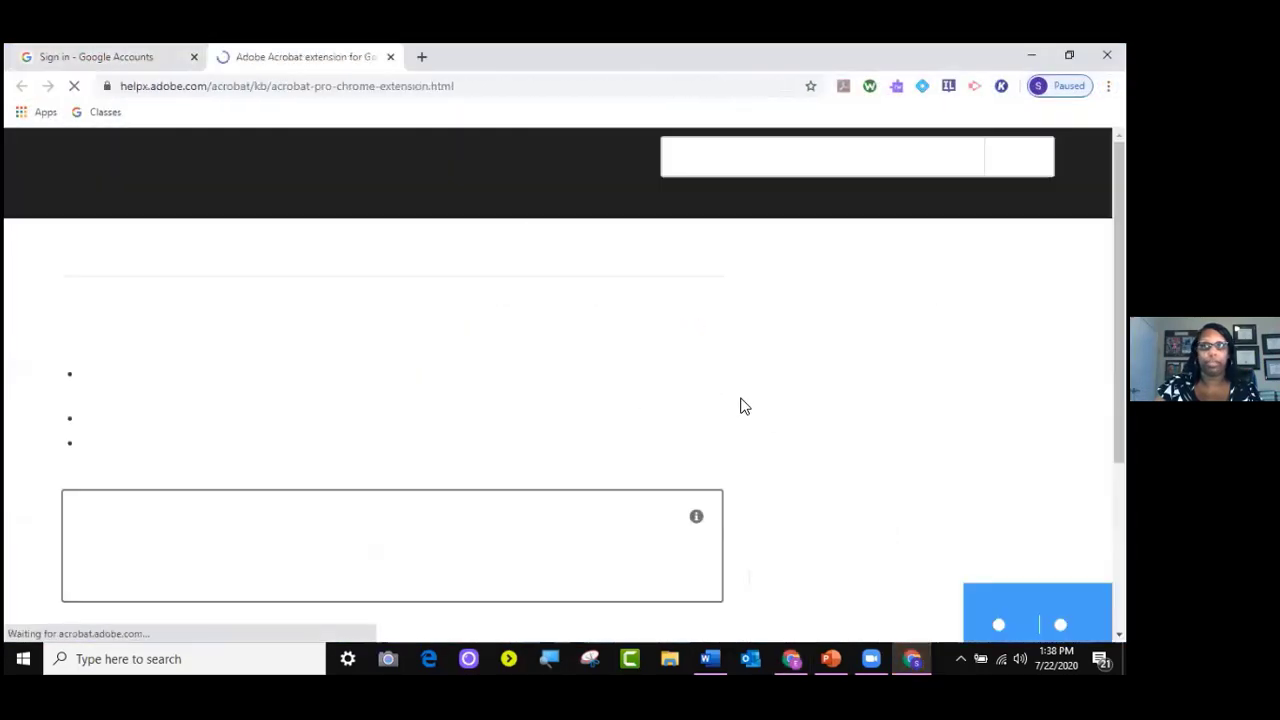
left_click(77, 56)
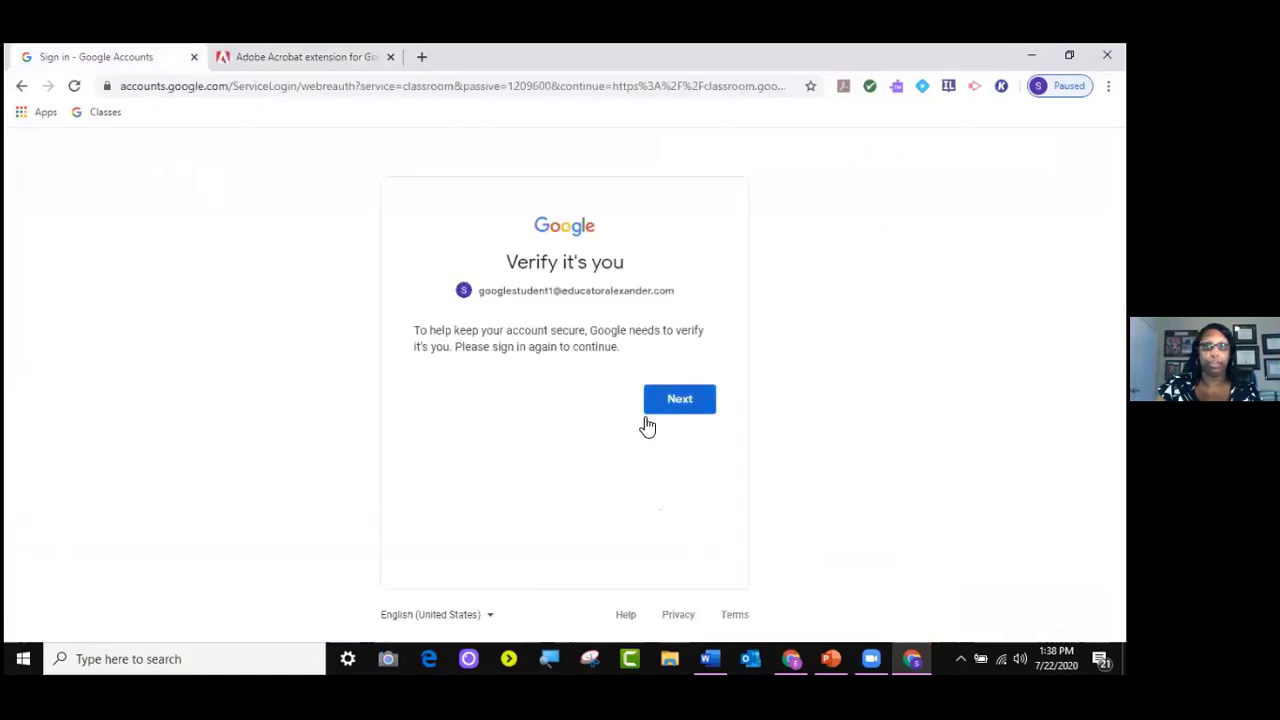
left_click(688, 400)
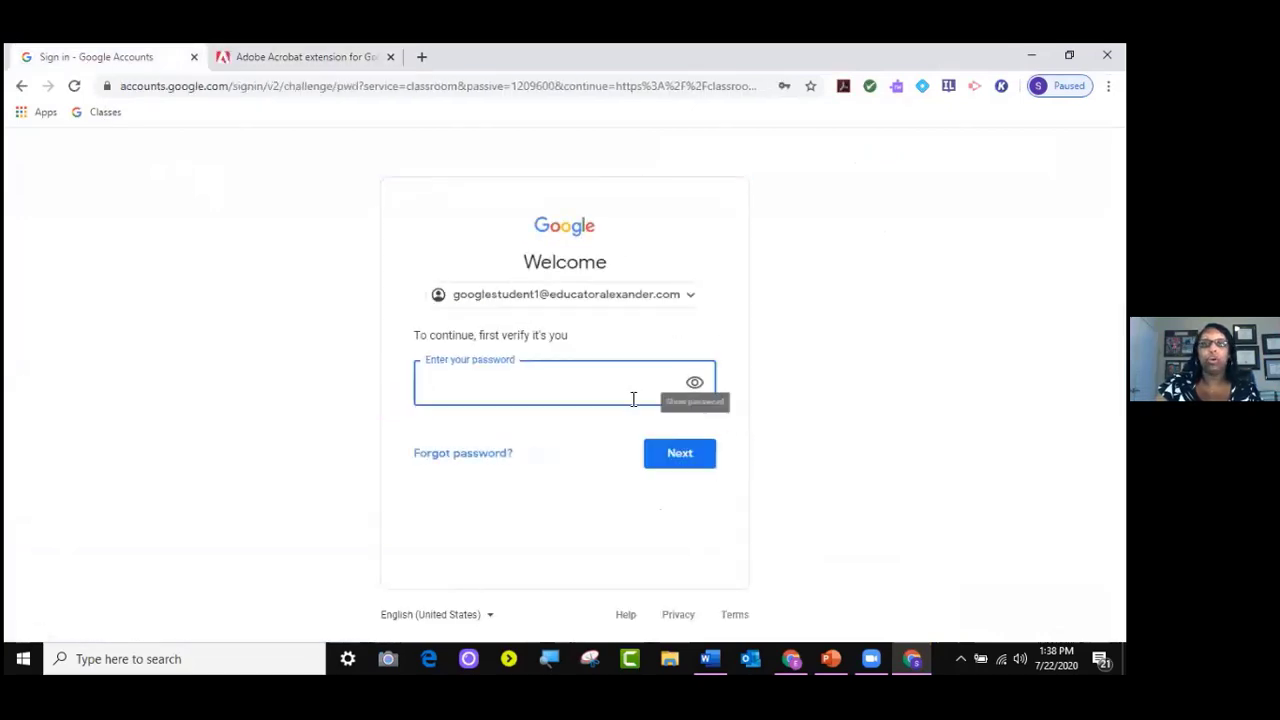
type("••••••••••••")
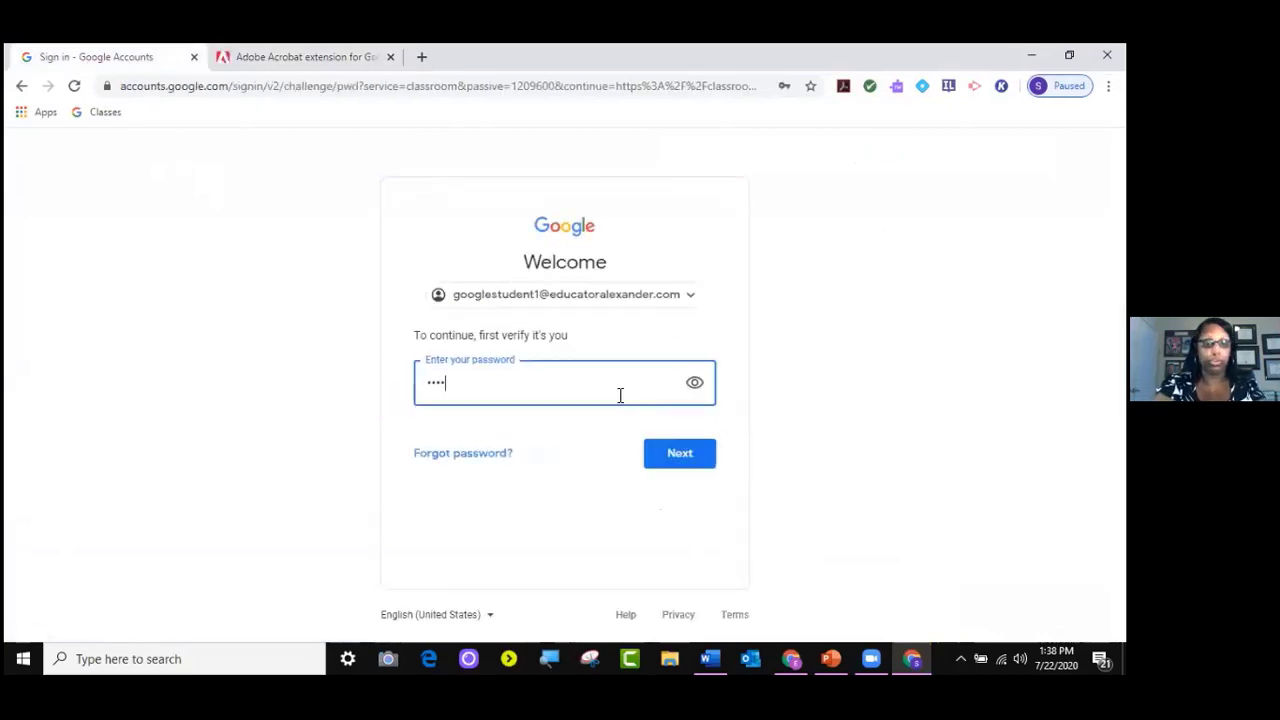
key("Return")
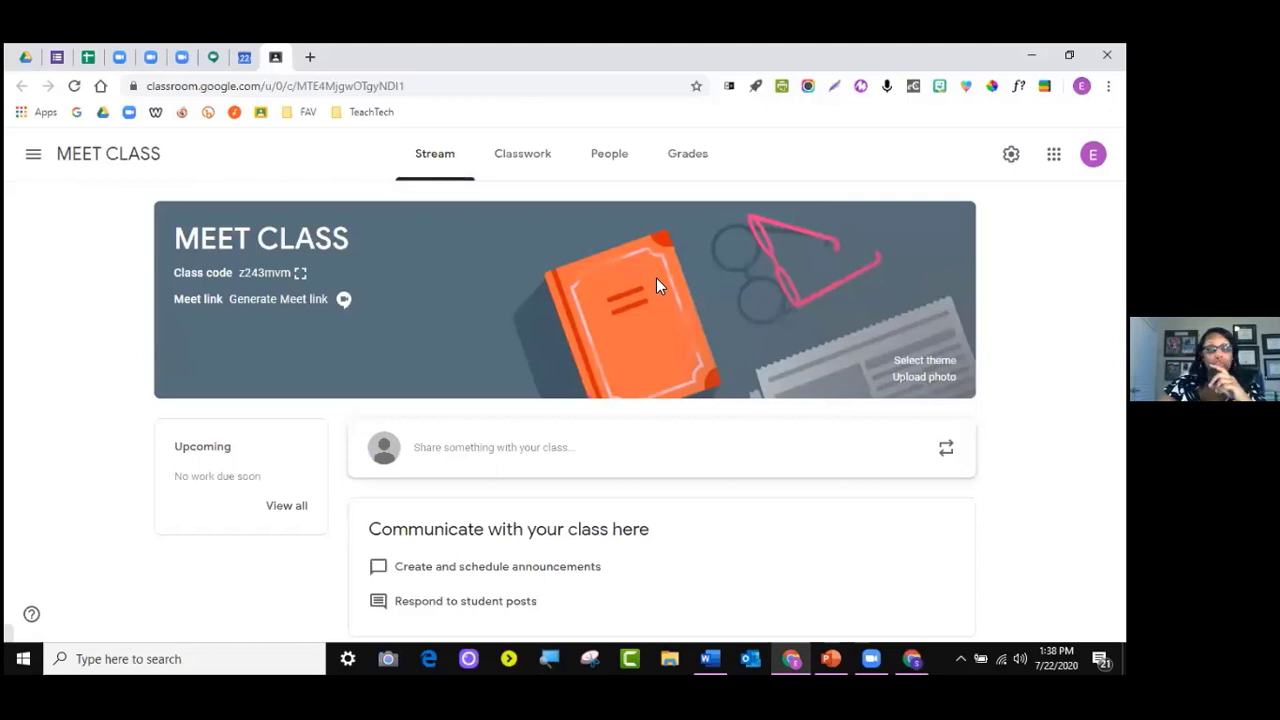
Generate the MEET CLASS Meet link in Class settings and check its Copy and Reset options
left_click(274, 312)
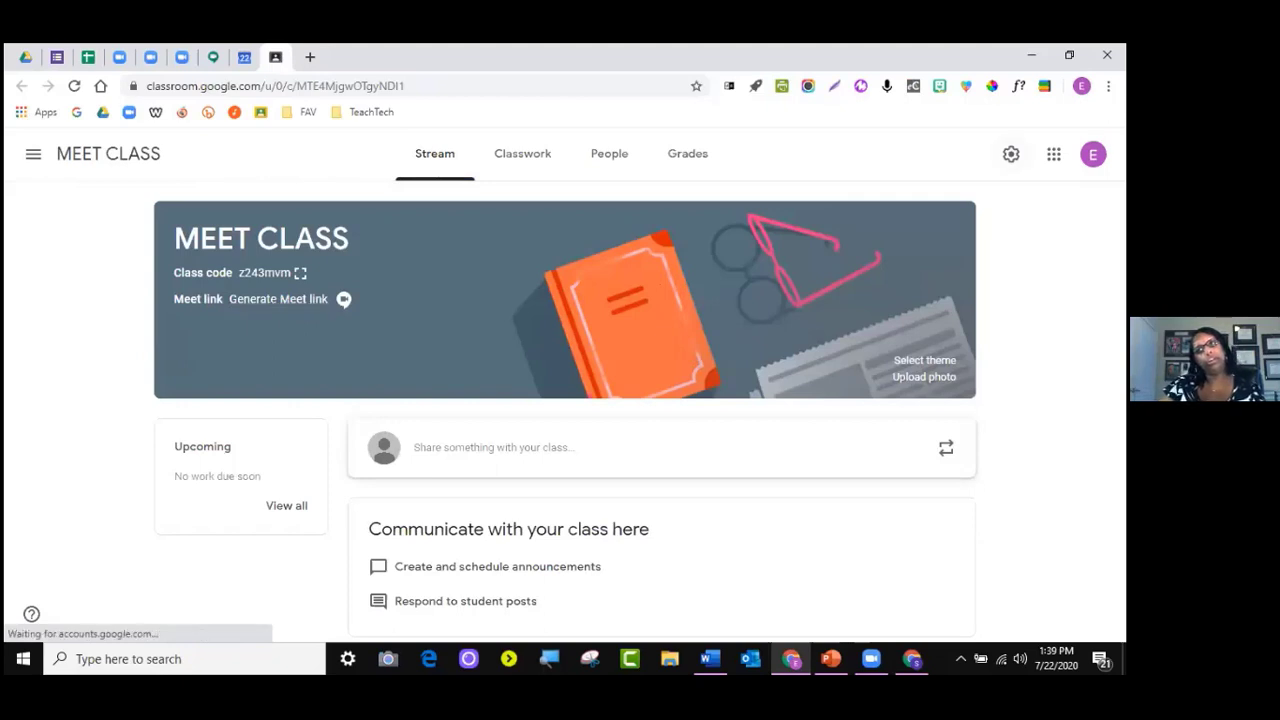
scroll(575, 430, "down", 4)
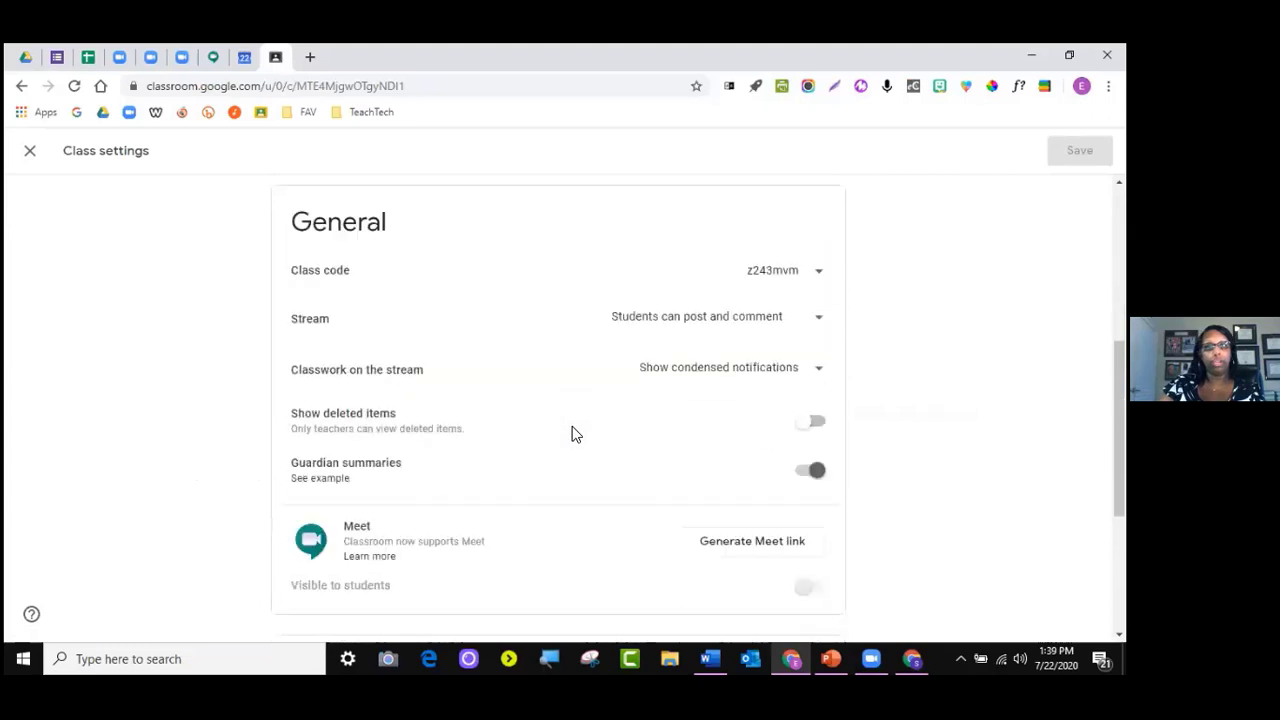
scroll(575, 432, "down", 1)
scroll(368, 465, "up", 6)
scroll(368, 465, "down", 7)
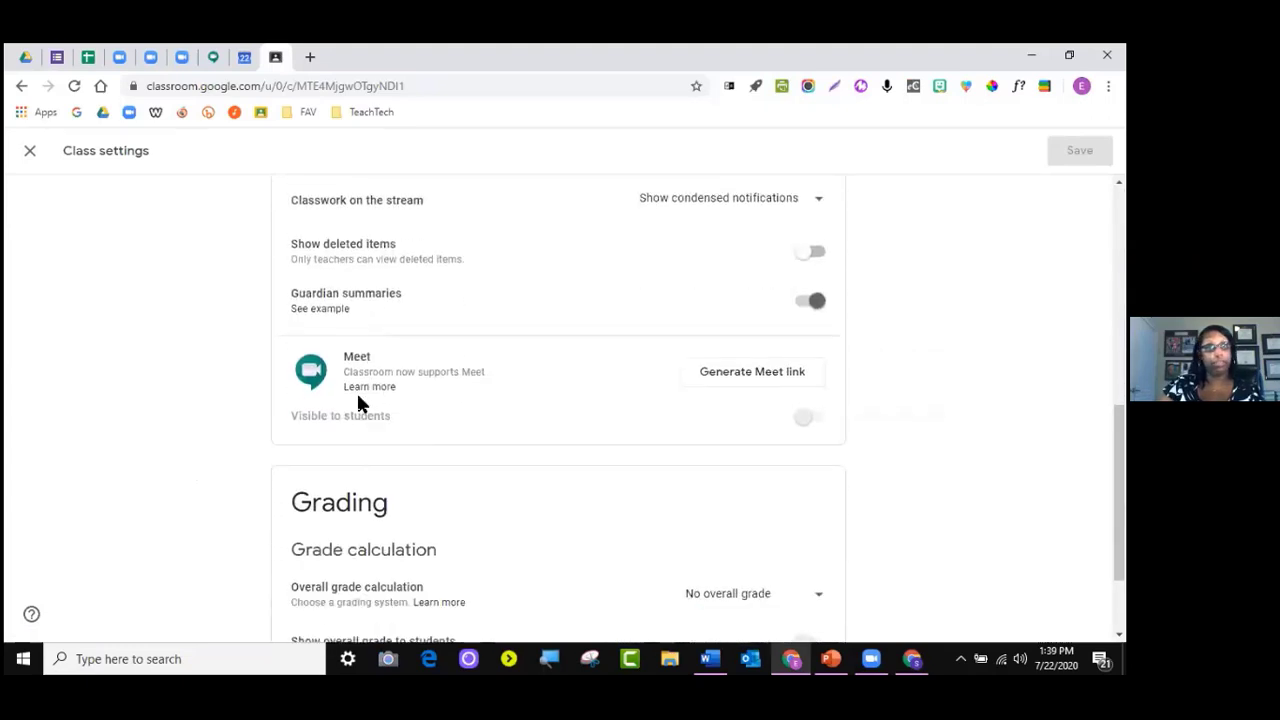
left_click(772, 378)
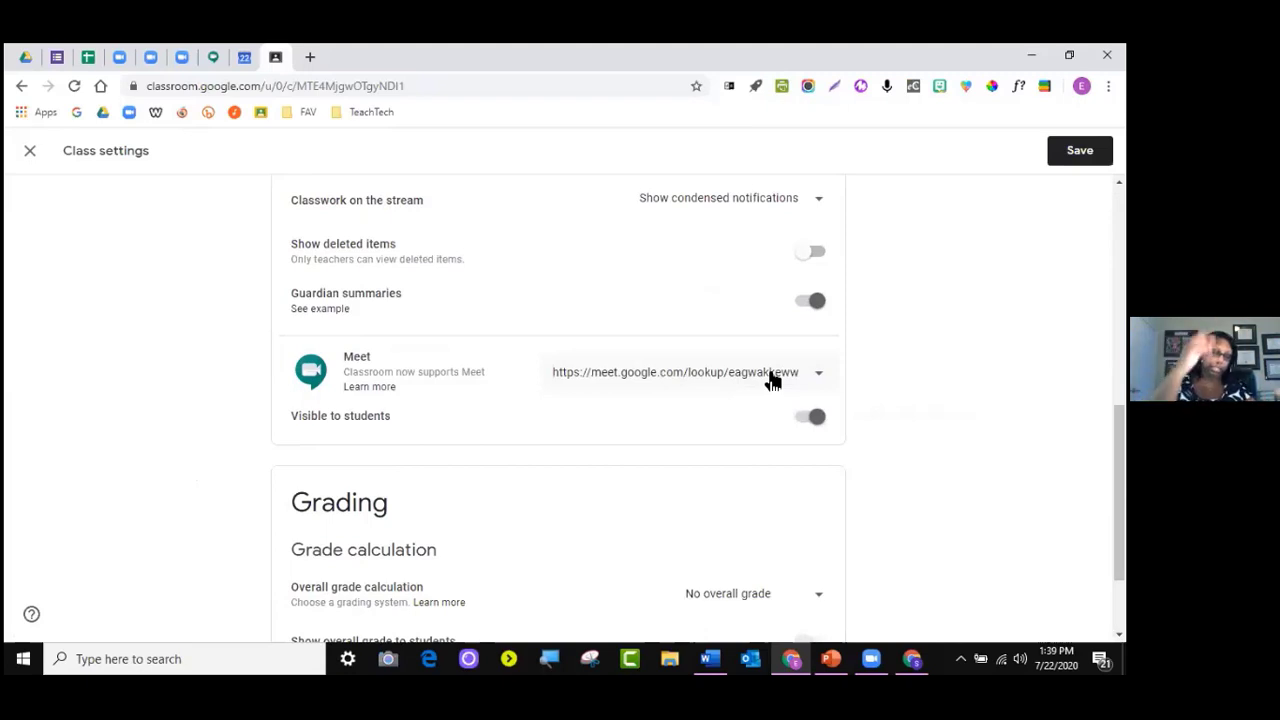
left_click(772, 379)
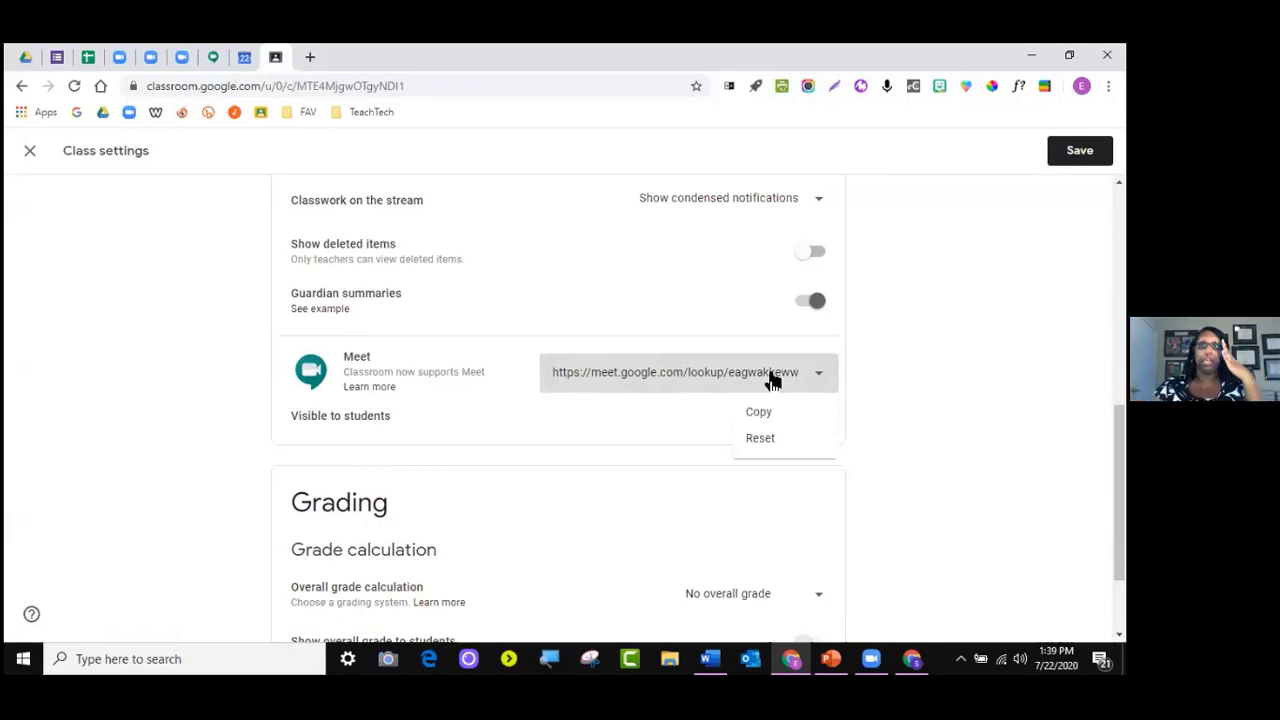
left_click(937, 372)
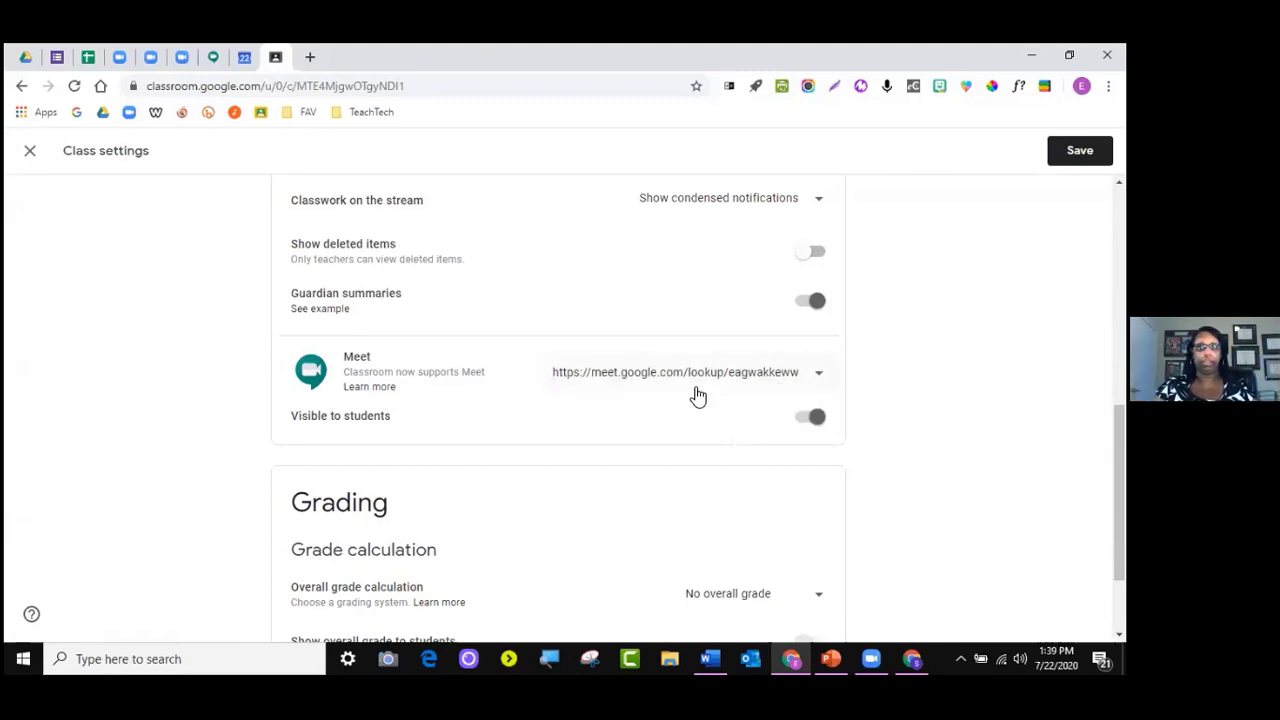
left_click(697, 383)
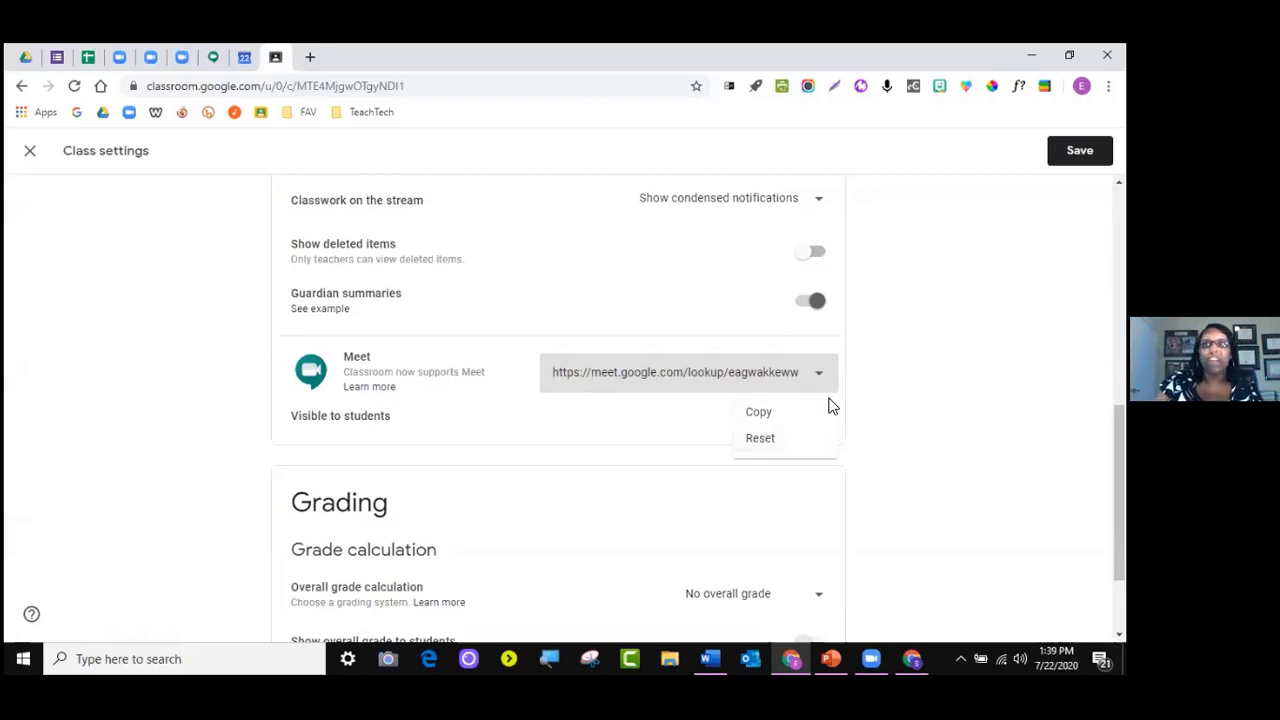
left_click(888, 401)
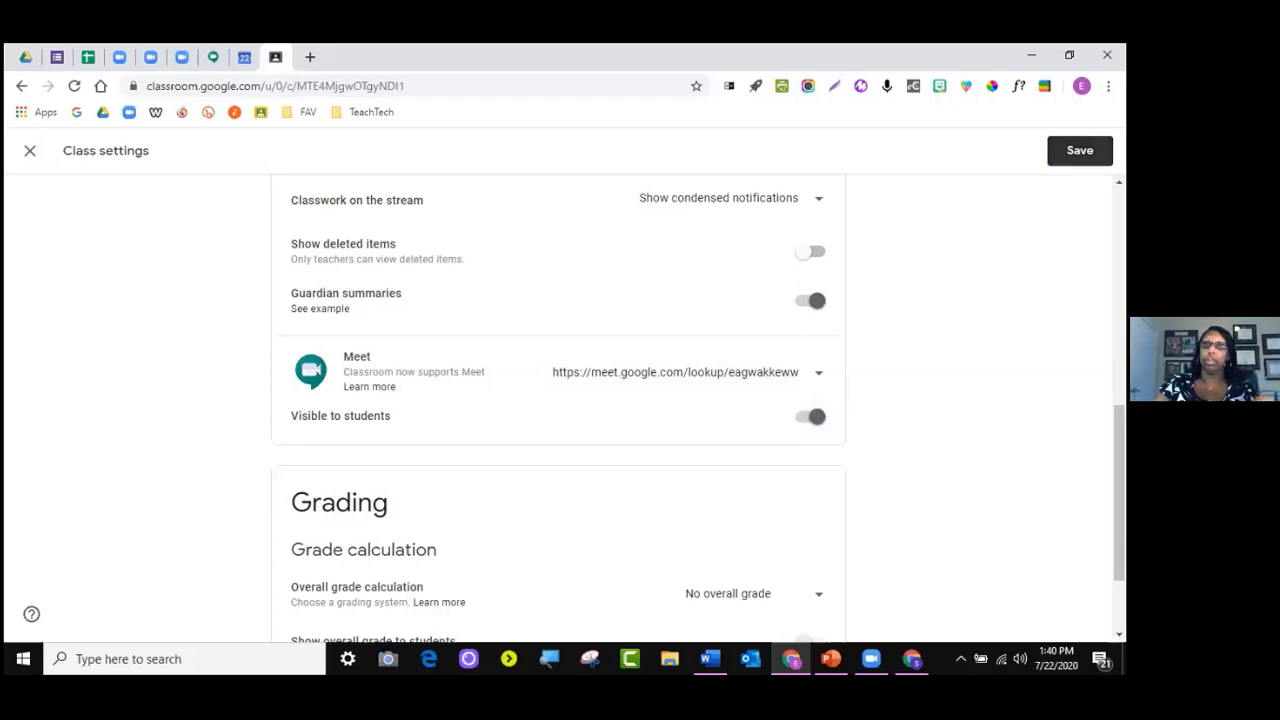
Save the class settings with the new Meet link and go to the People page
left_click(1080, 150)
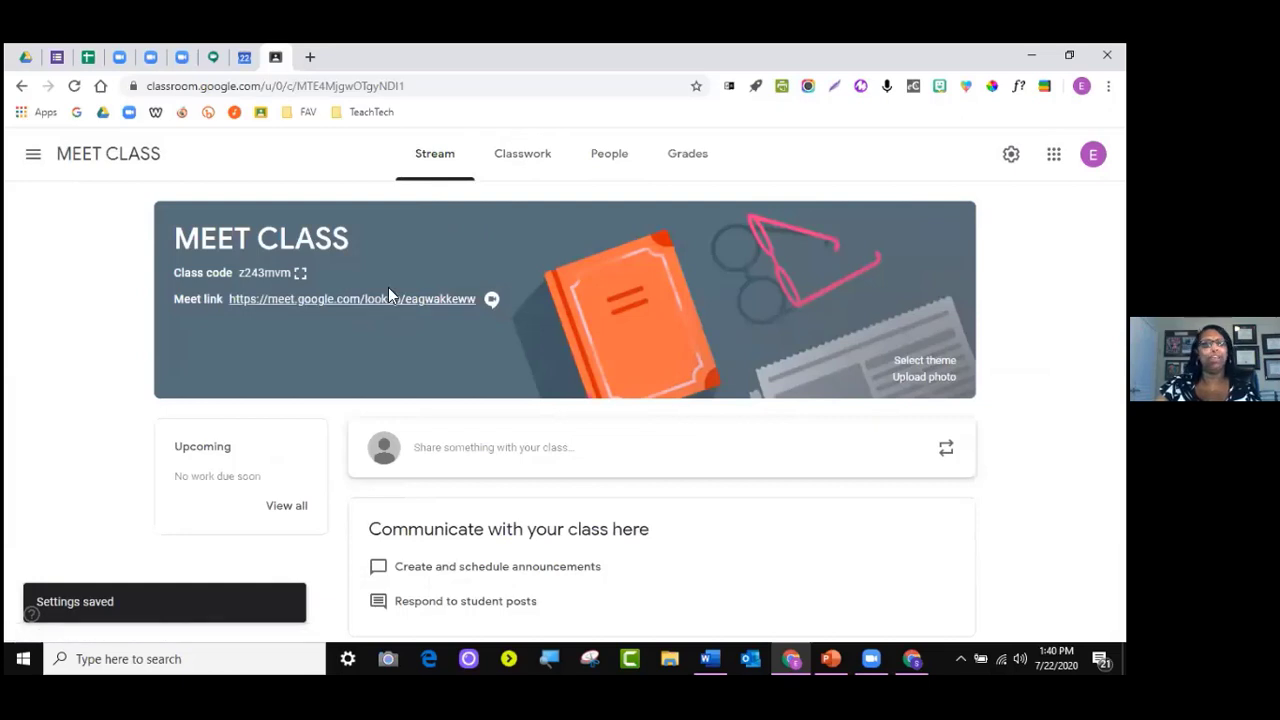
left_click(528, 158)
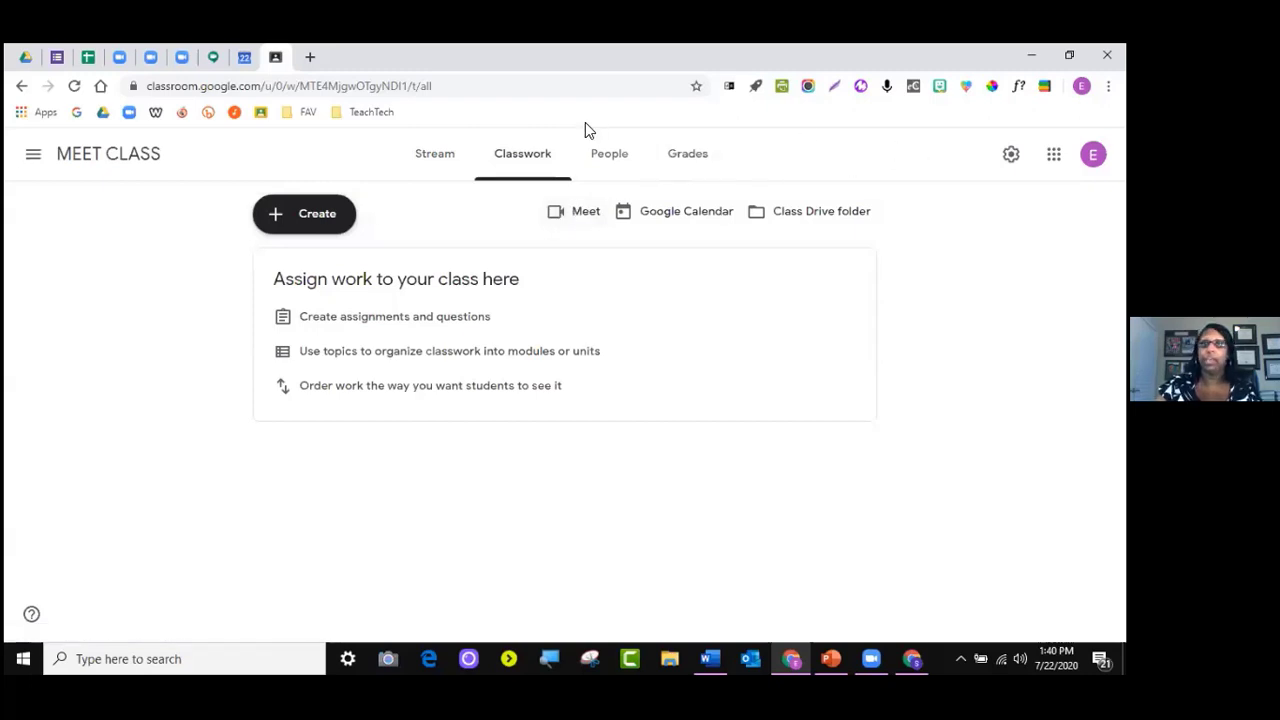
left_click(601, 156)
Copy the MEET CLASS class code and switch to the student's browser
left_click_drag(694, 462, 646, 463)
key("ctrl+c")
right_click(658, 462)
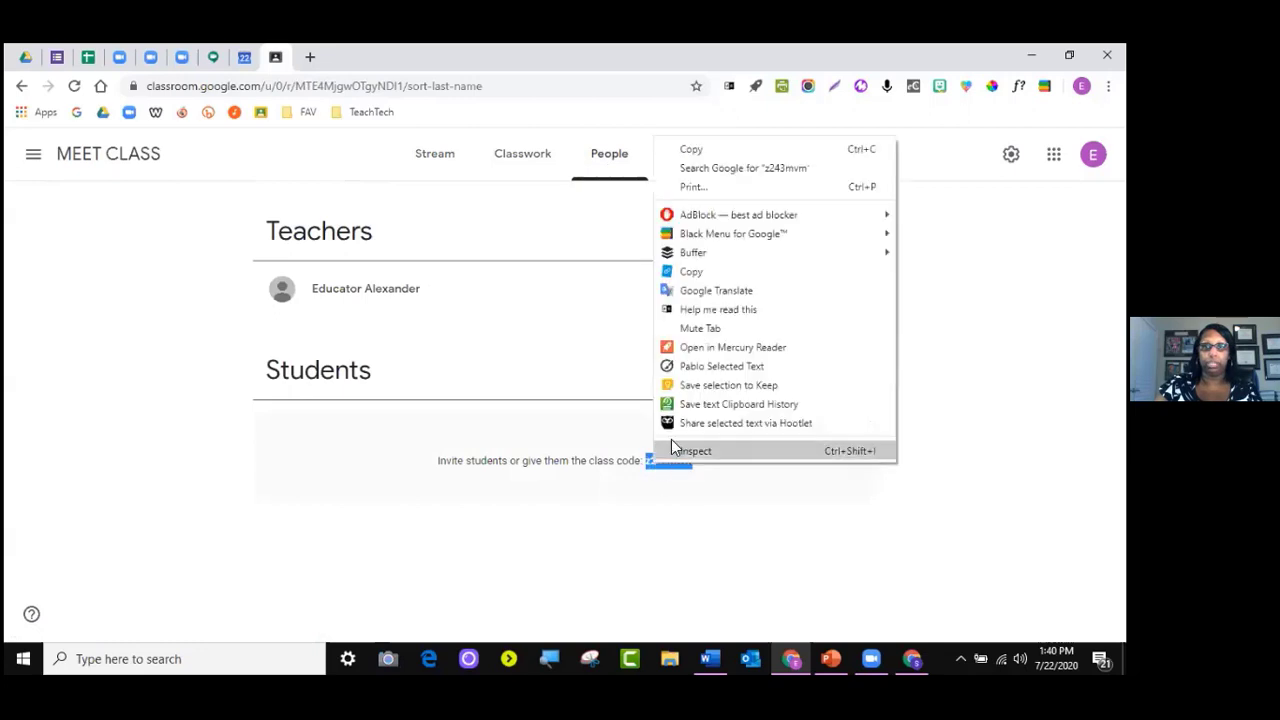
left_click(689, 151)
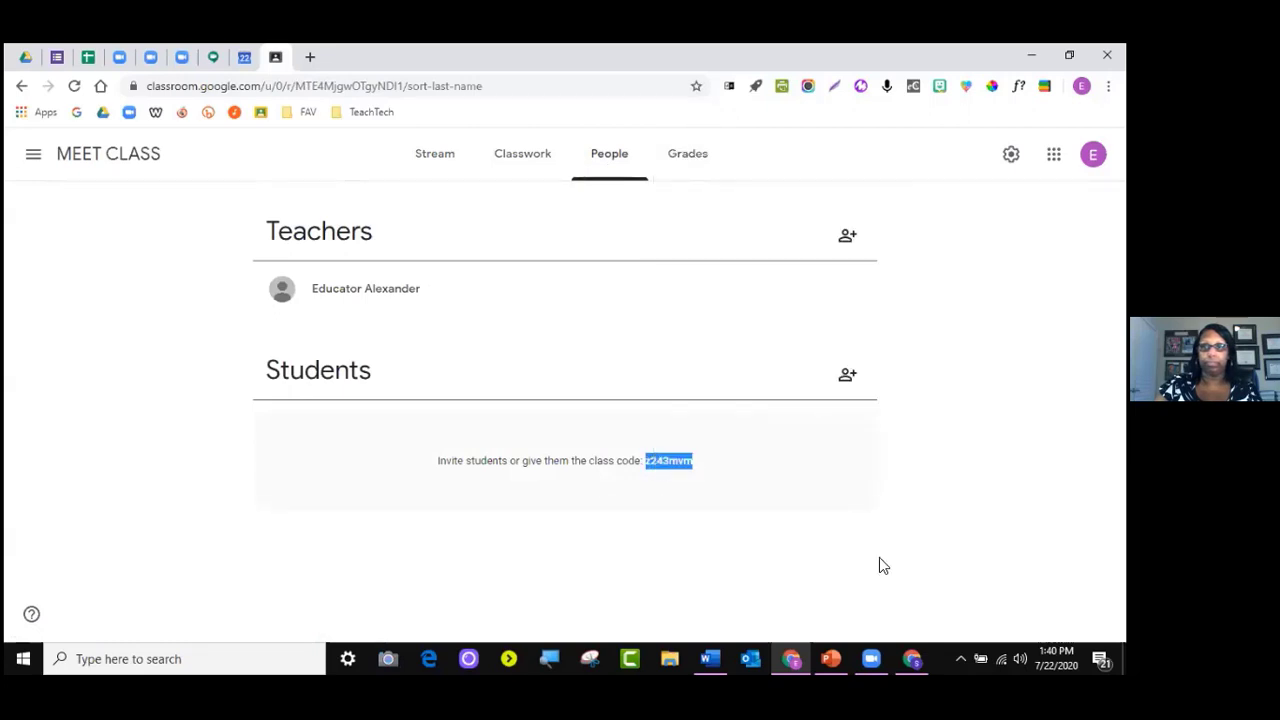
left_click(911, 658)
As the student, join MEET CLASS using the pasted class code
left_click(1010, 154)
left_click(985, 186)
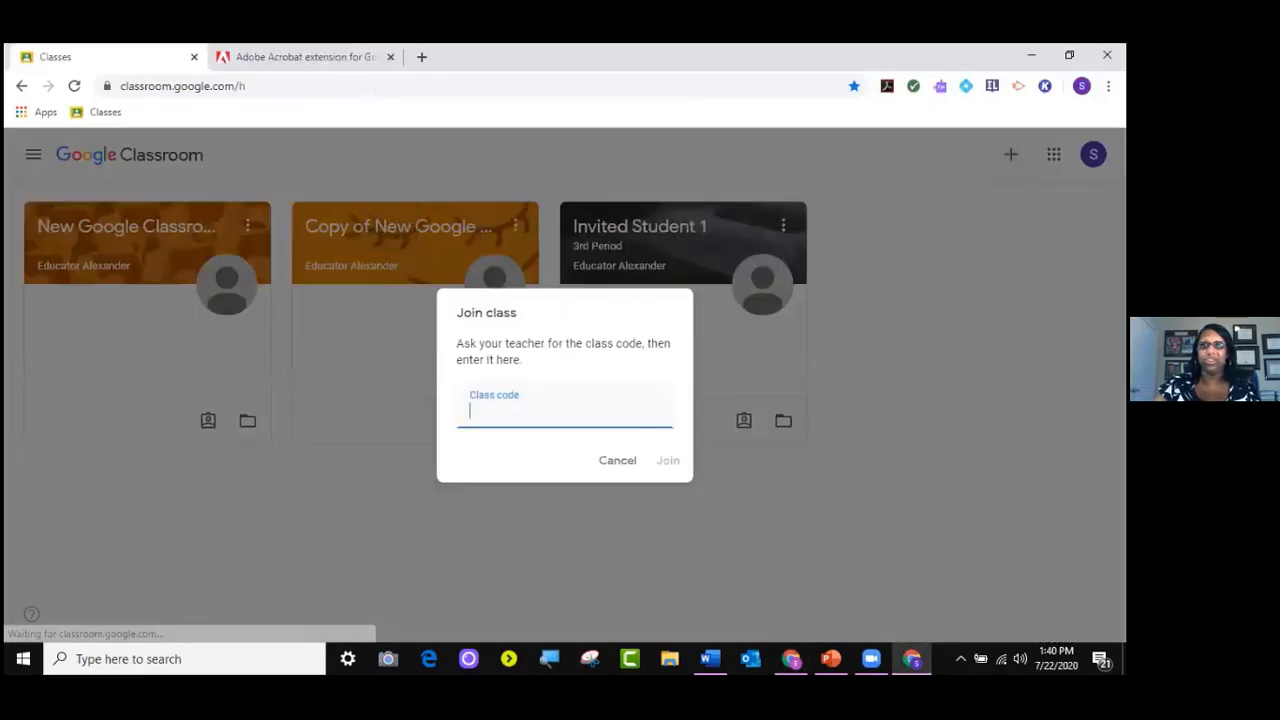
right_click(524, 411)
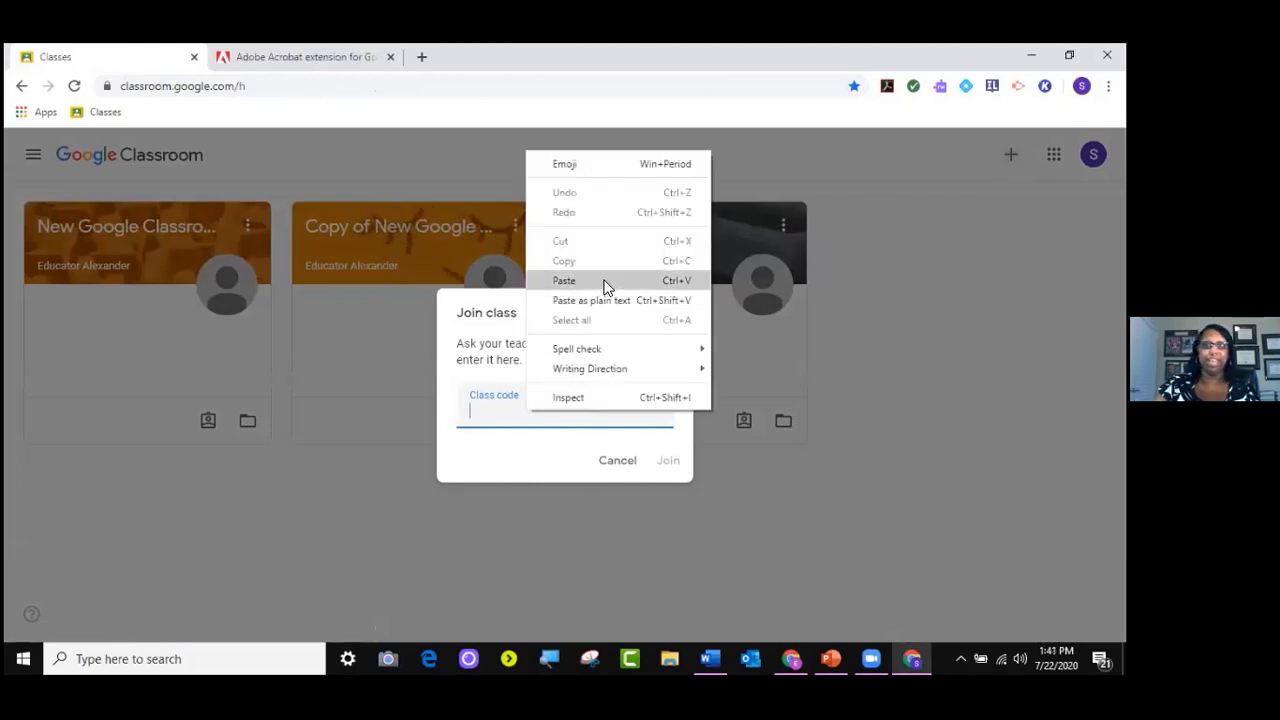
left_click(605, 281)
left_click(670, 462)
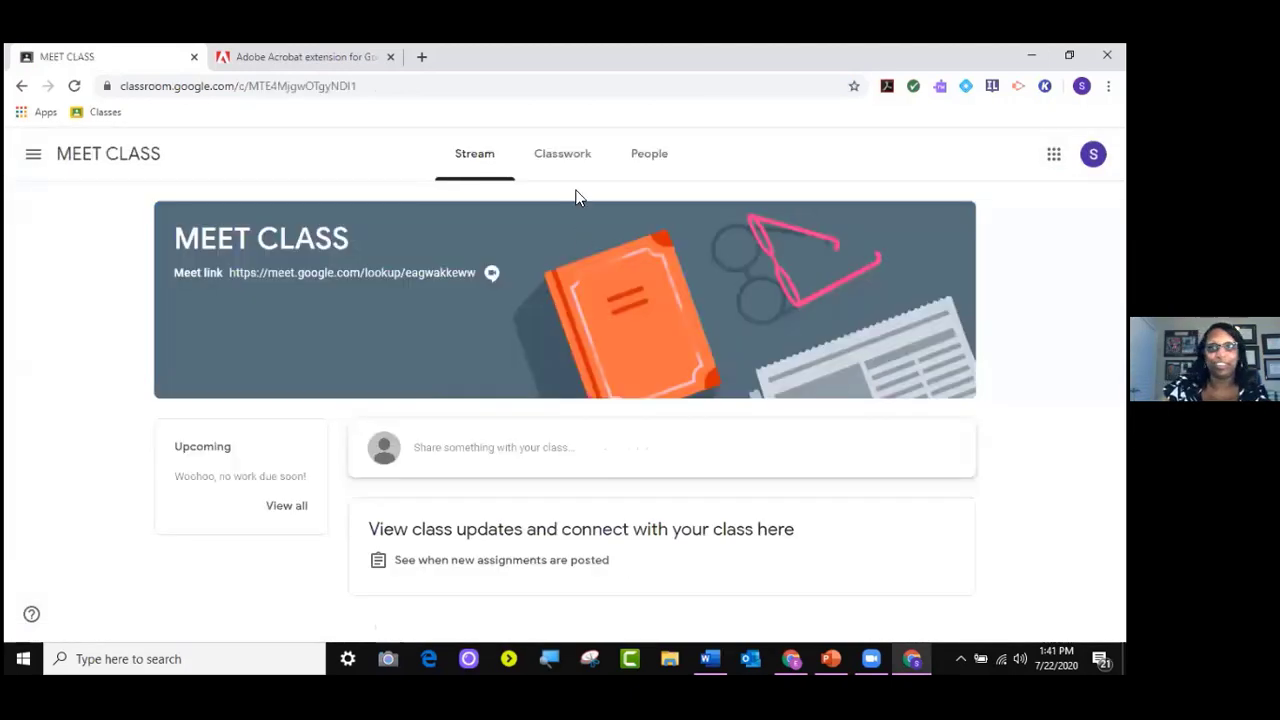
Try the class Meet link from the student's Classwork page, close the error, and return to the teacher
left_click(572, 163)
left_click(490, 158)
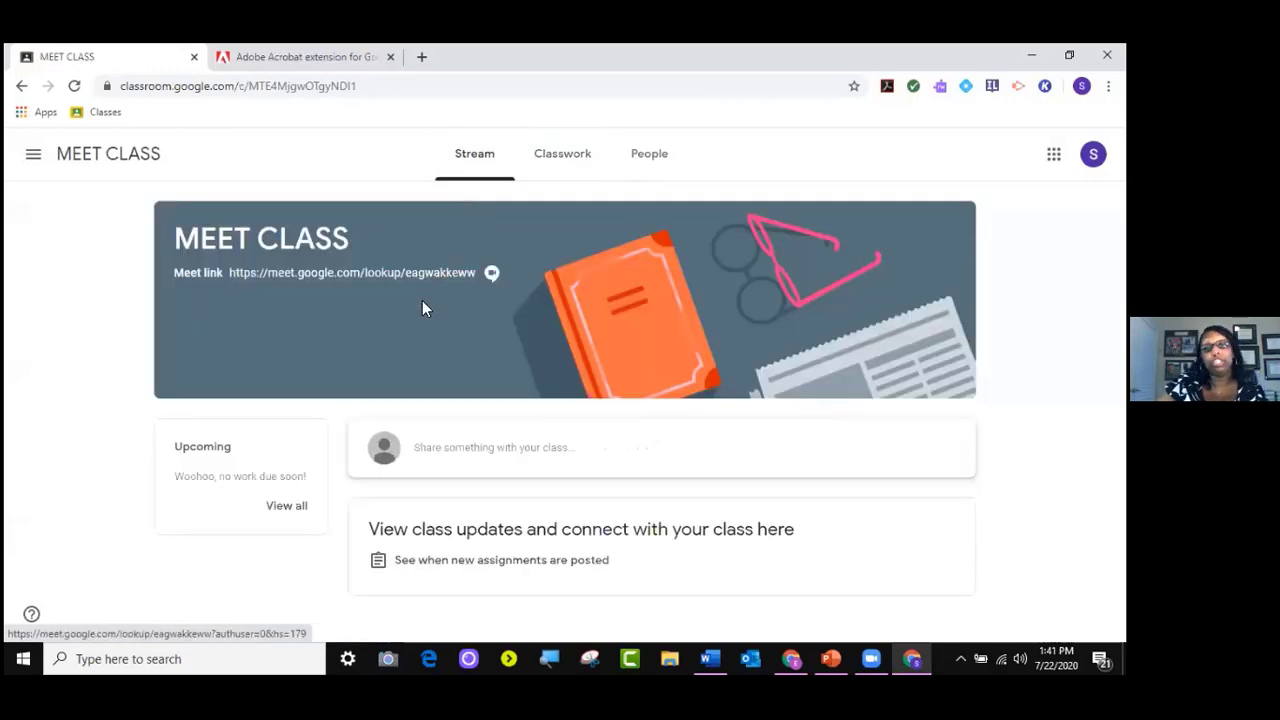
left_click(548, 178)
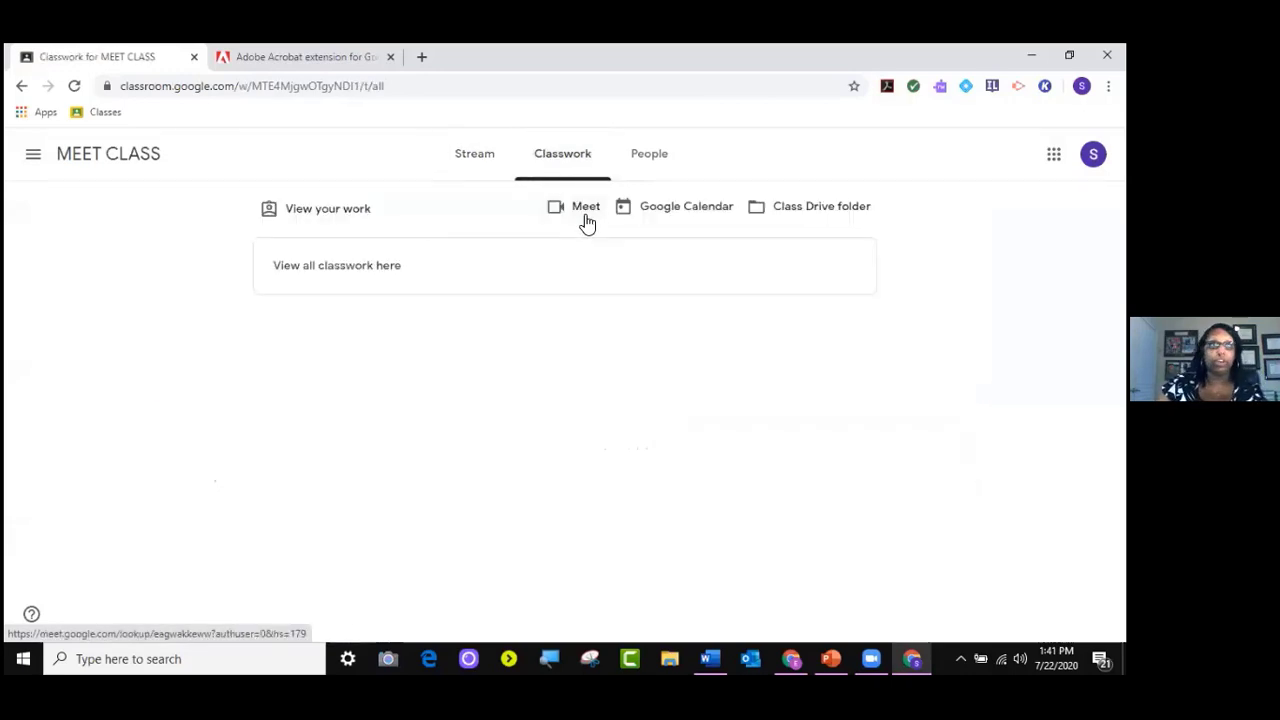
left_click(390, 57)
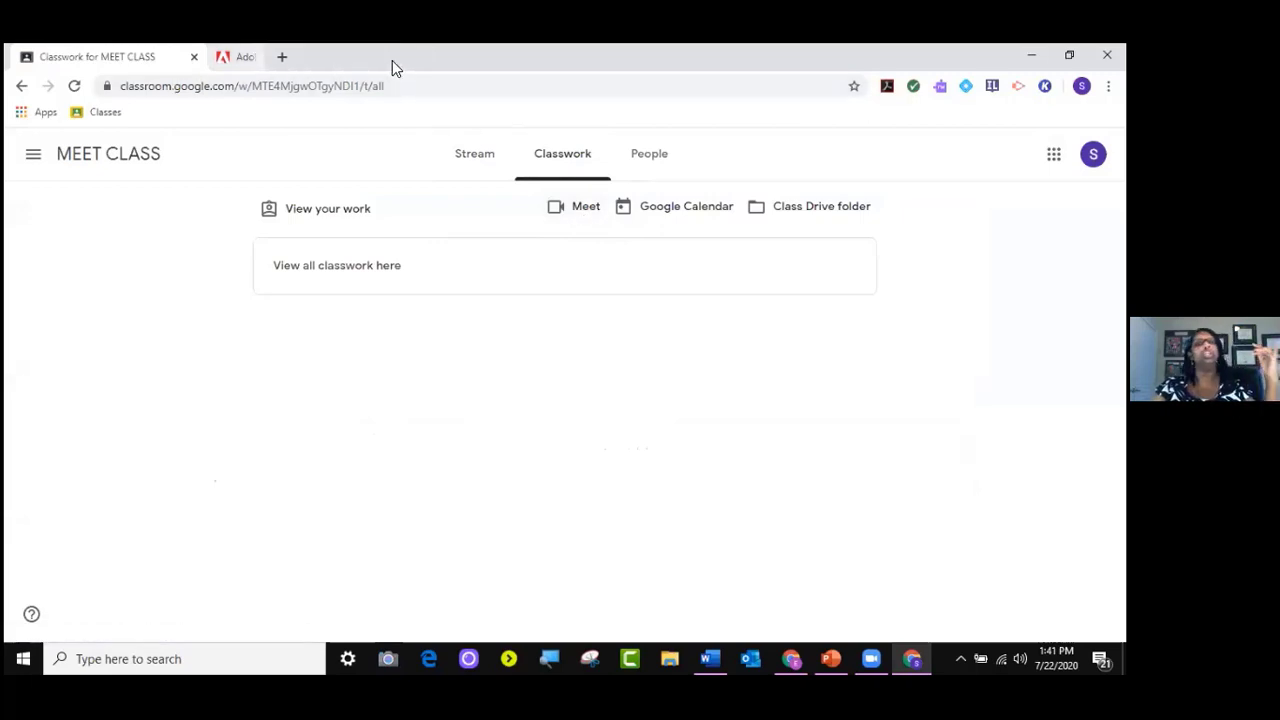
left_click(581, 212)
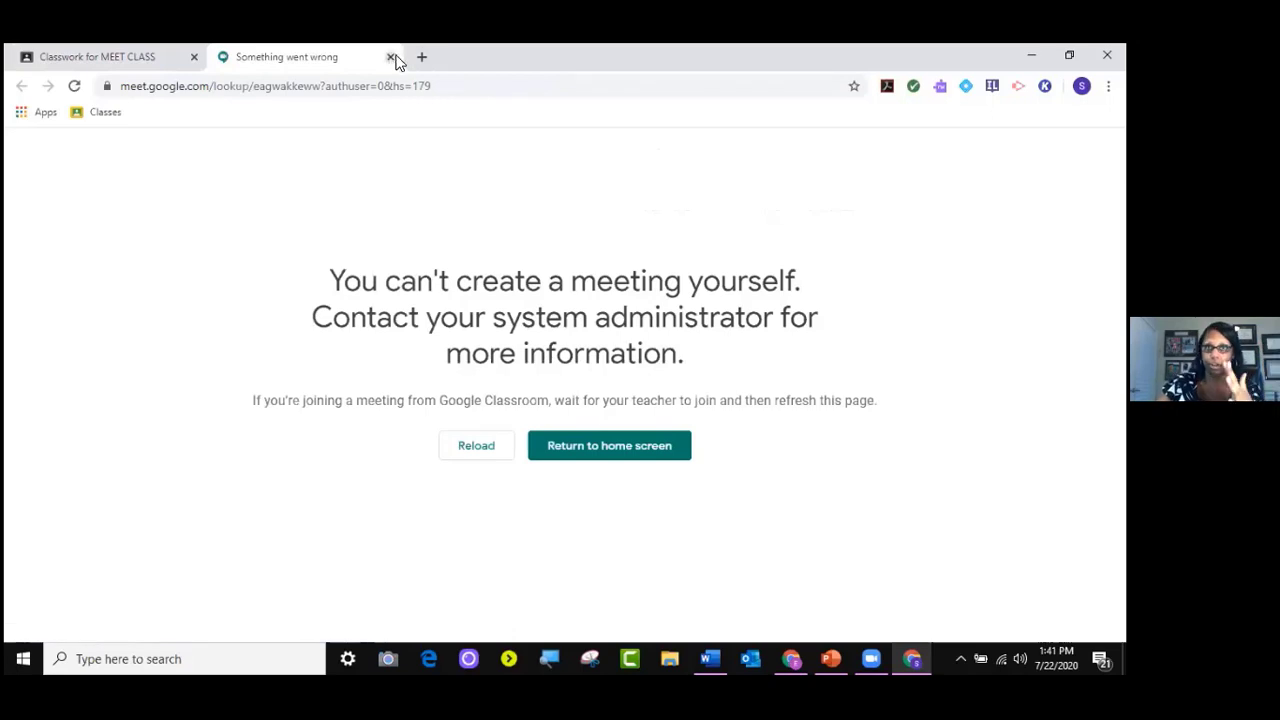
left_click(390, 56)
left_click(574, 206)
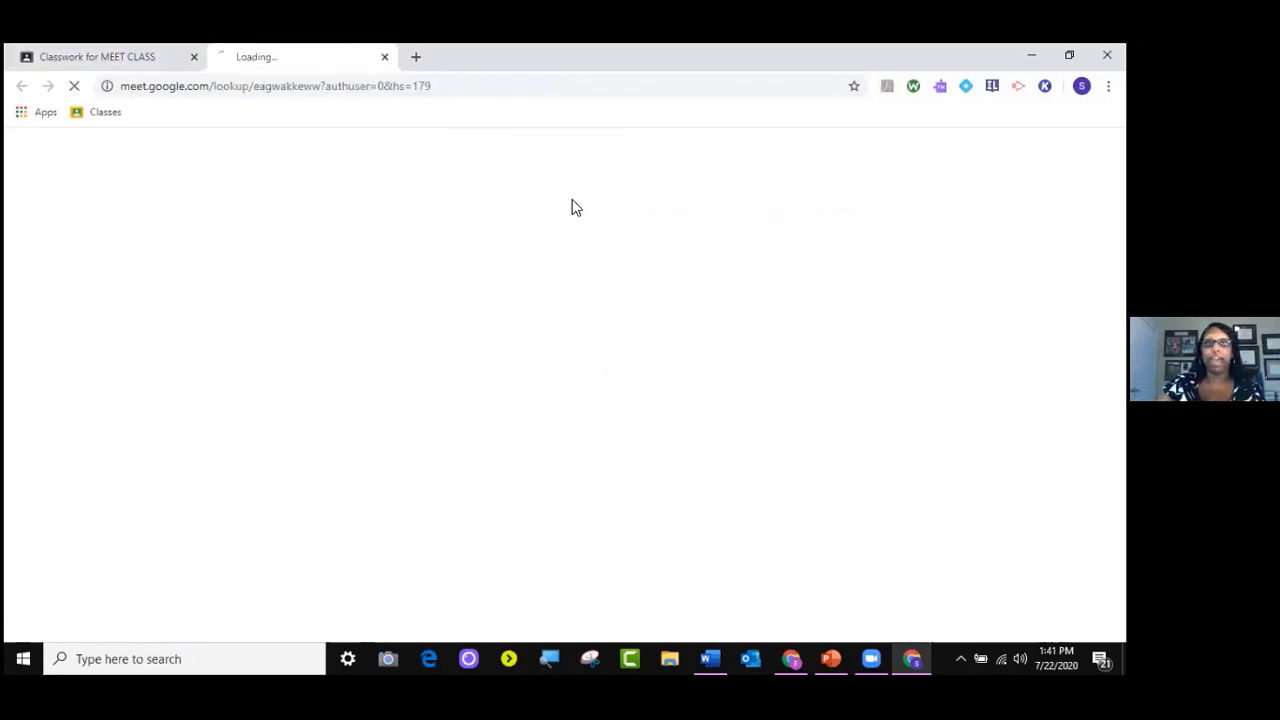
left_click(390, 56)
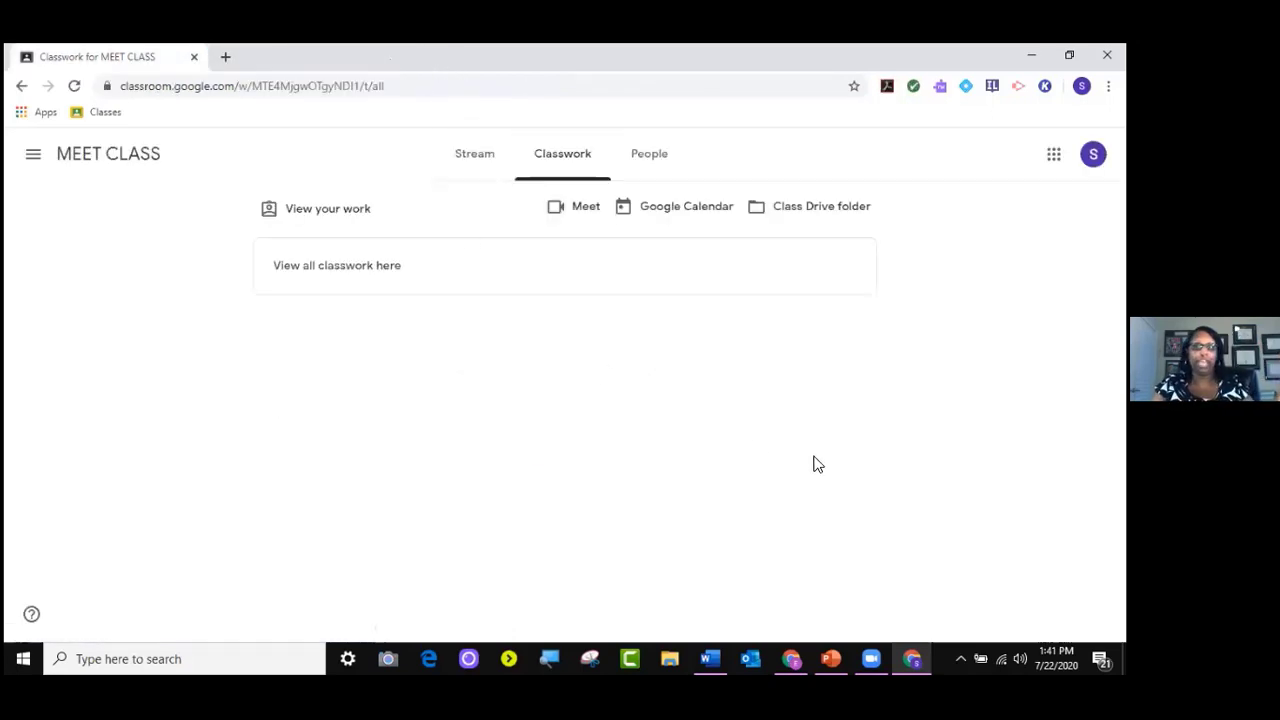
left_click(790, 658)
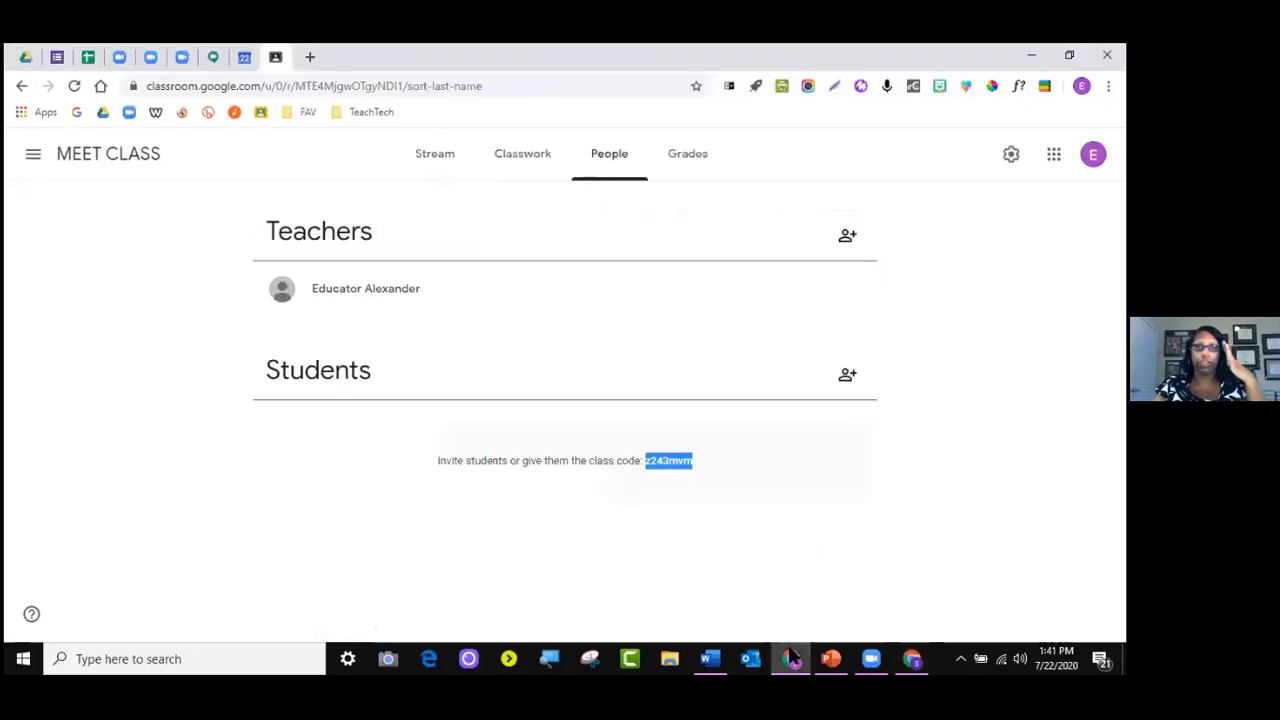
Launch the "eagwakkeww" Meet room from the teacher's Classwork page to reach its join screen
left_click(500, 155)
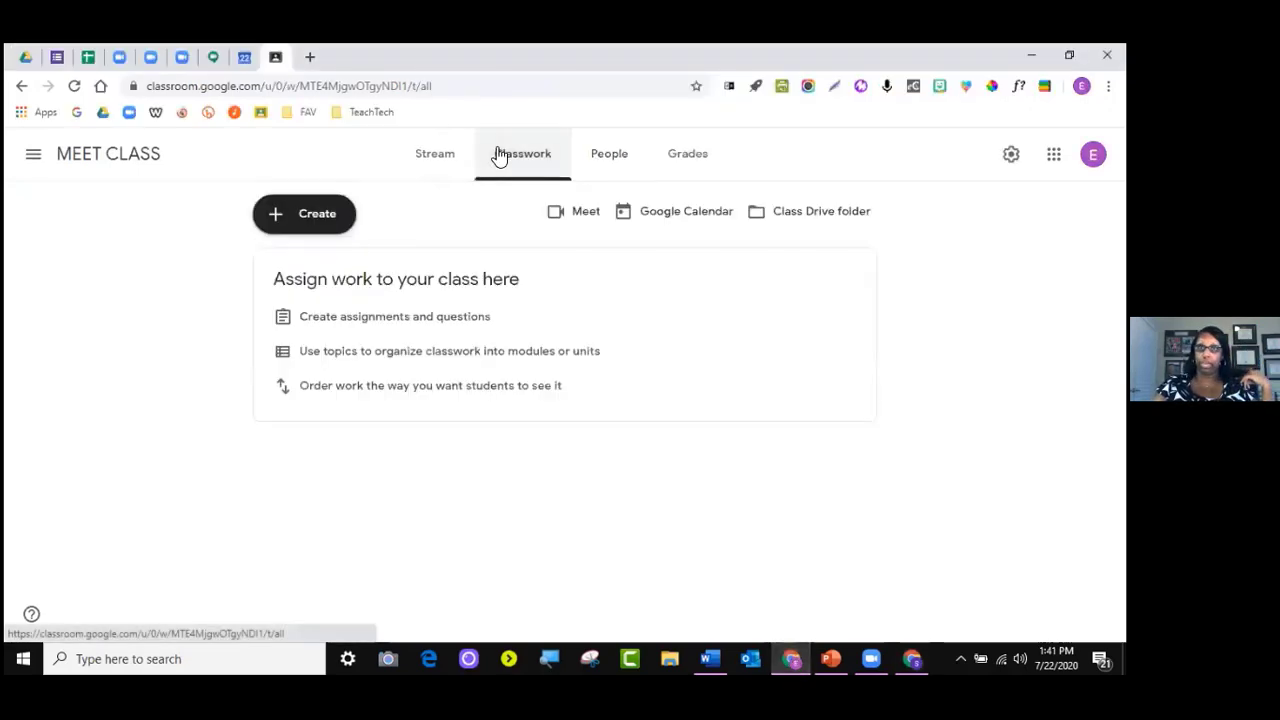
left_click(563, 224)
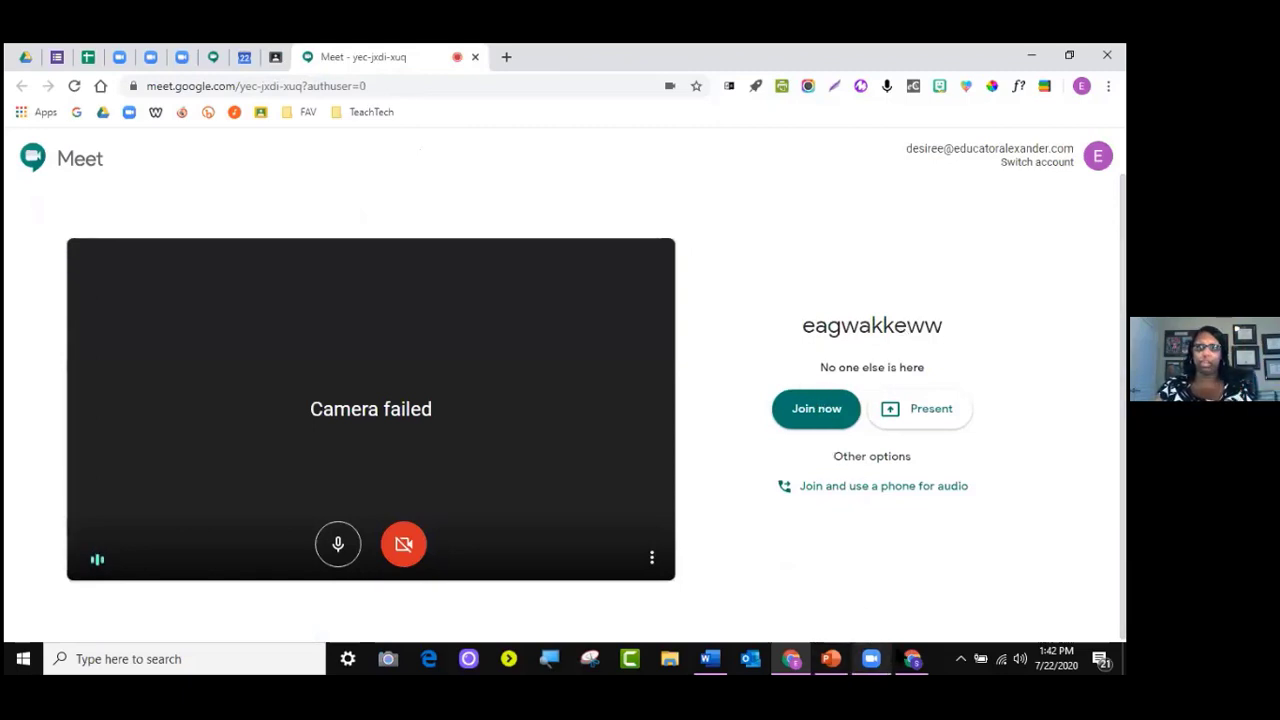
After the student's link fails, join the meeting as the teacher with the microphone off
left_click(911, 658)
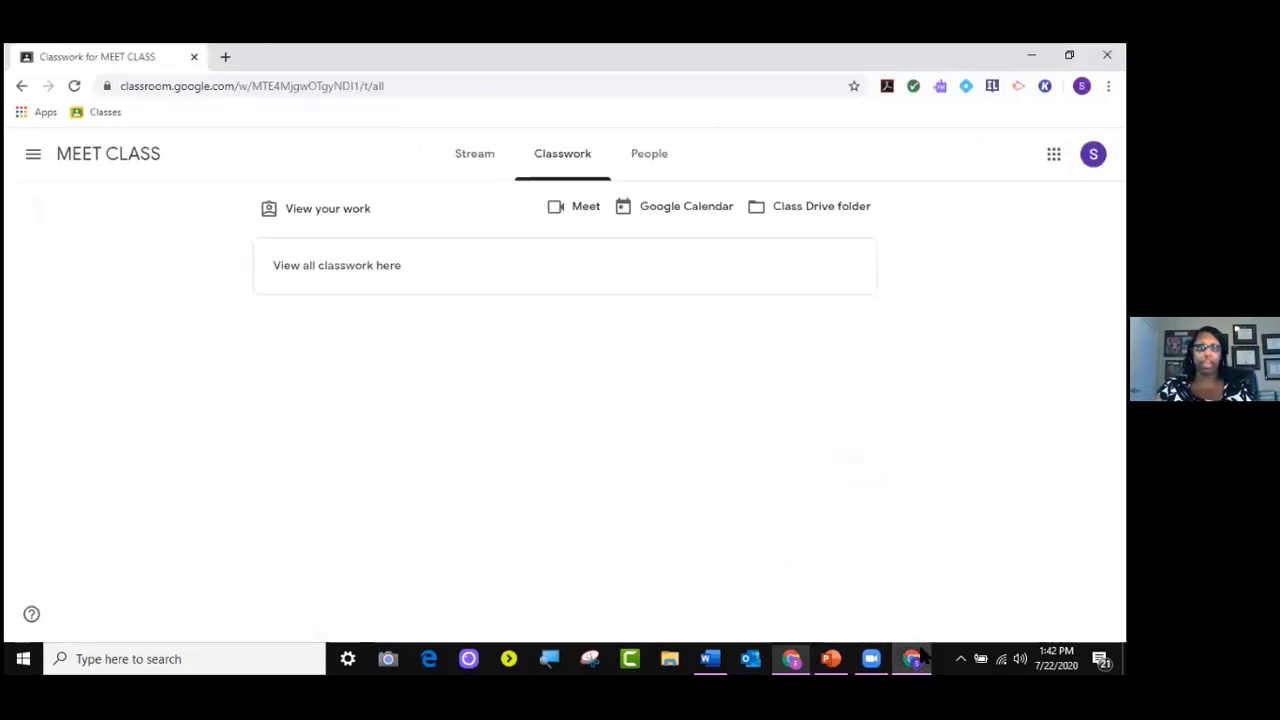
left_click(581, 206)
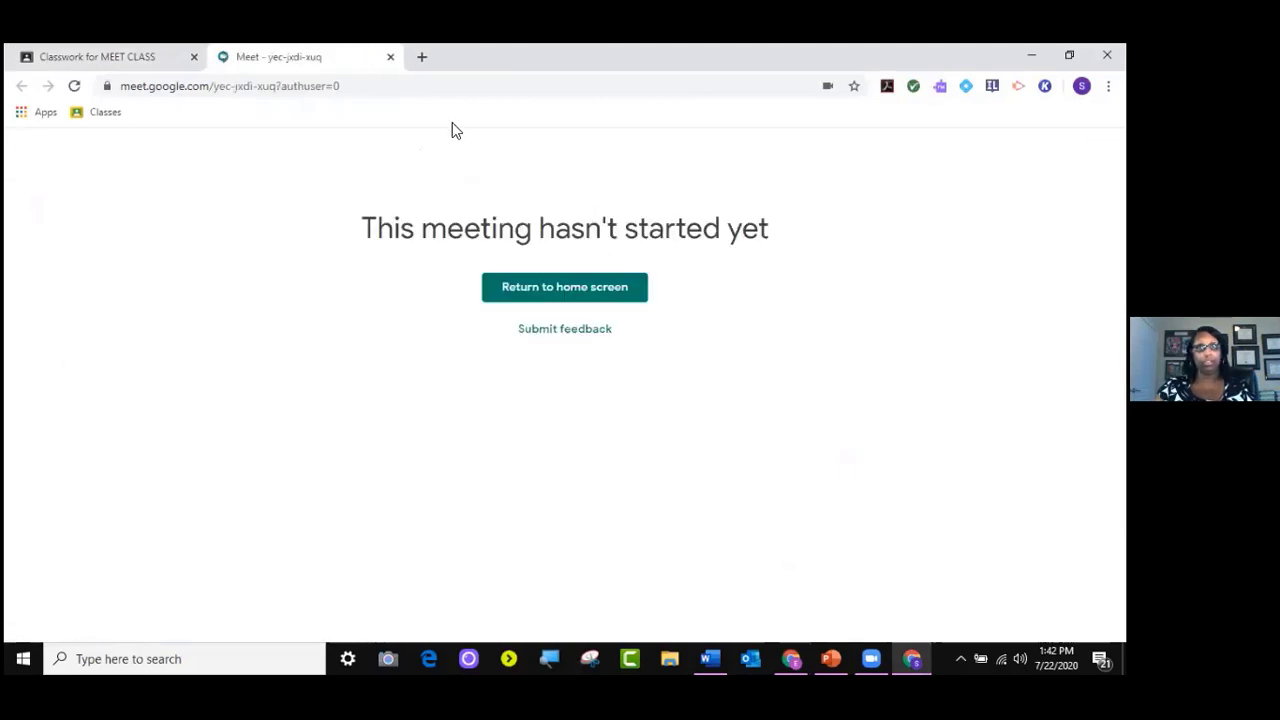
left_click(390, 58)
left_click(913, 657)
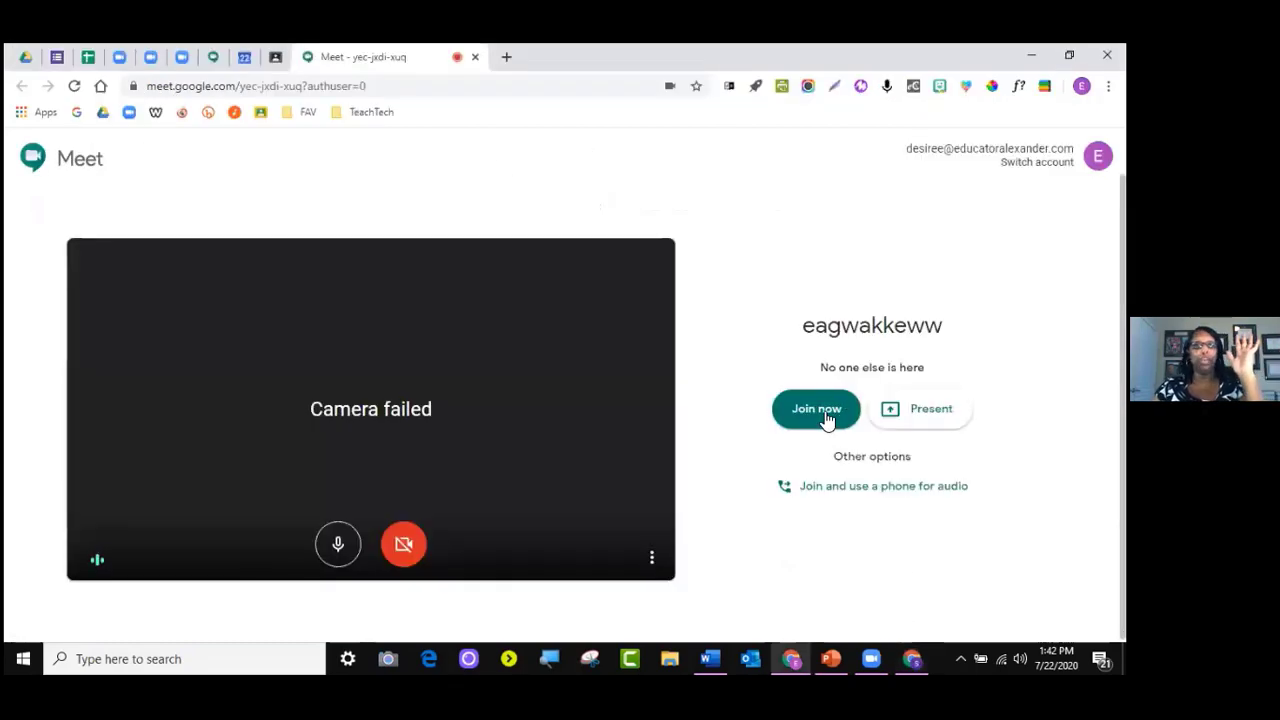
left_click(338, 543)
left_click(814, 405)
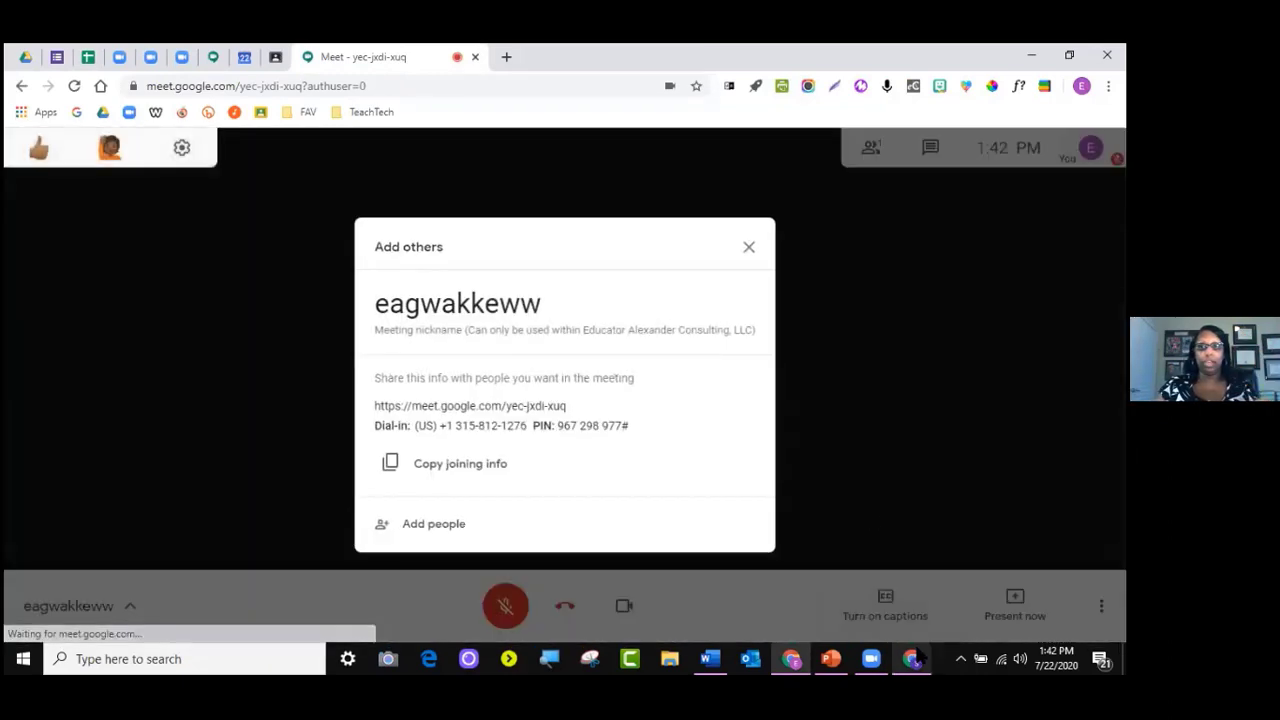
left_click(748, 247)
Join the call as the student with microphone and camera off, then return to the teacher
left_click(911, 658)
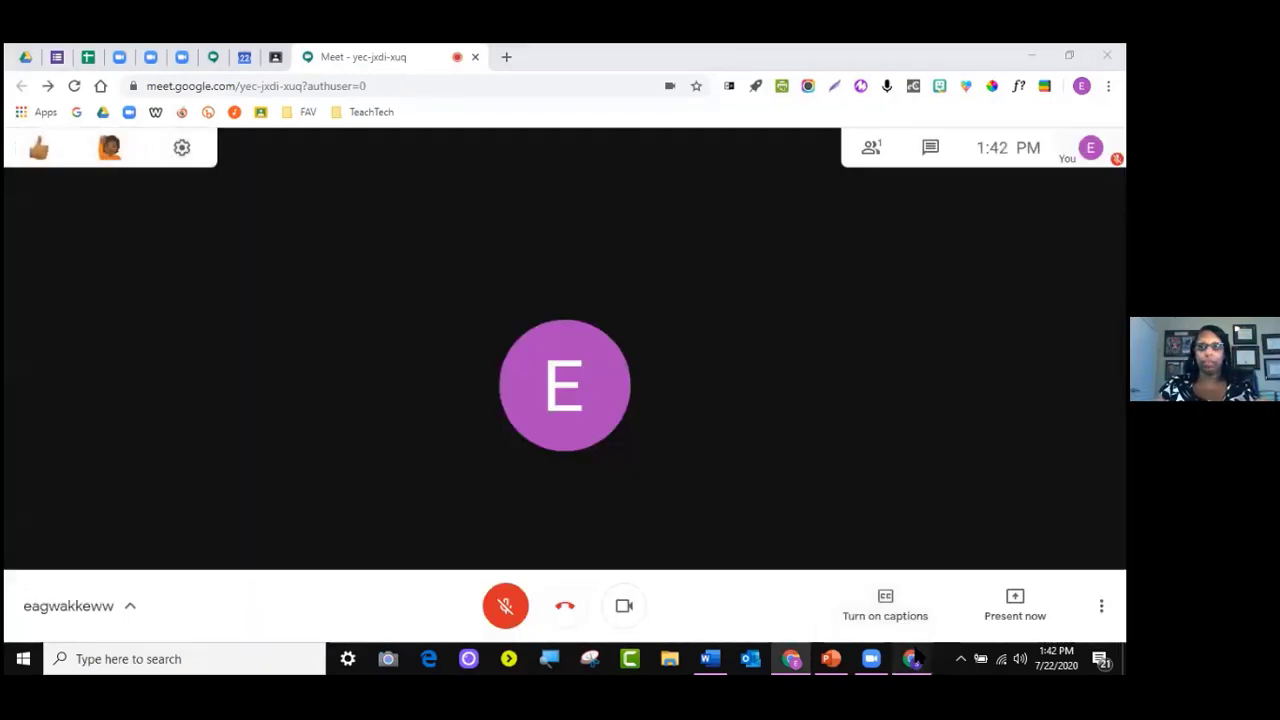
left_click(571, 222)
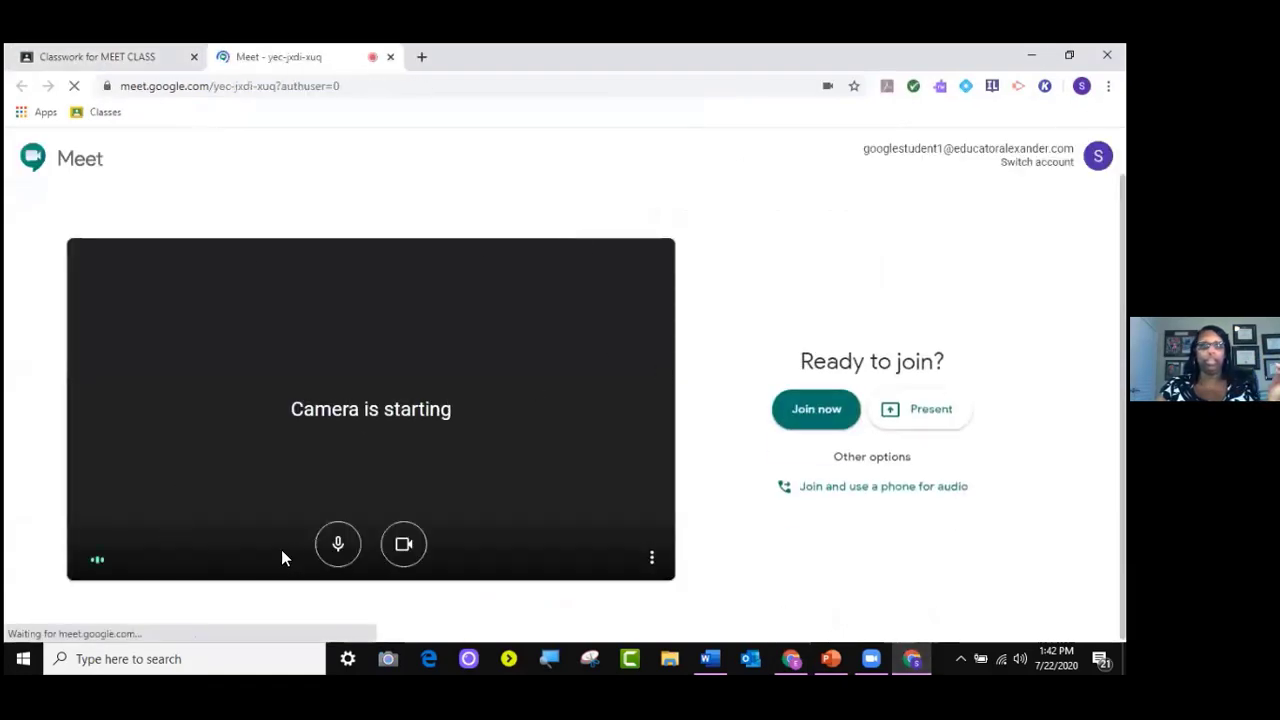
left_click(338, 543)
left_click(425, 544)
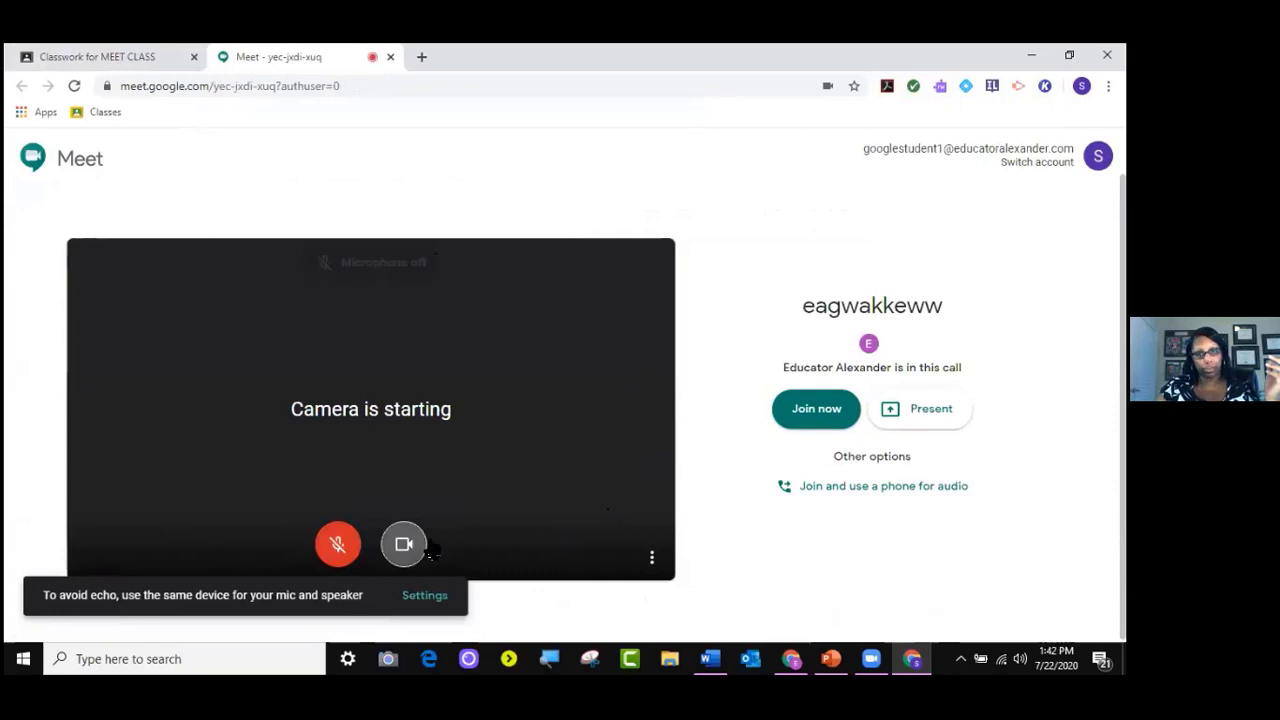
left_click(826, 408)
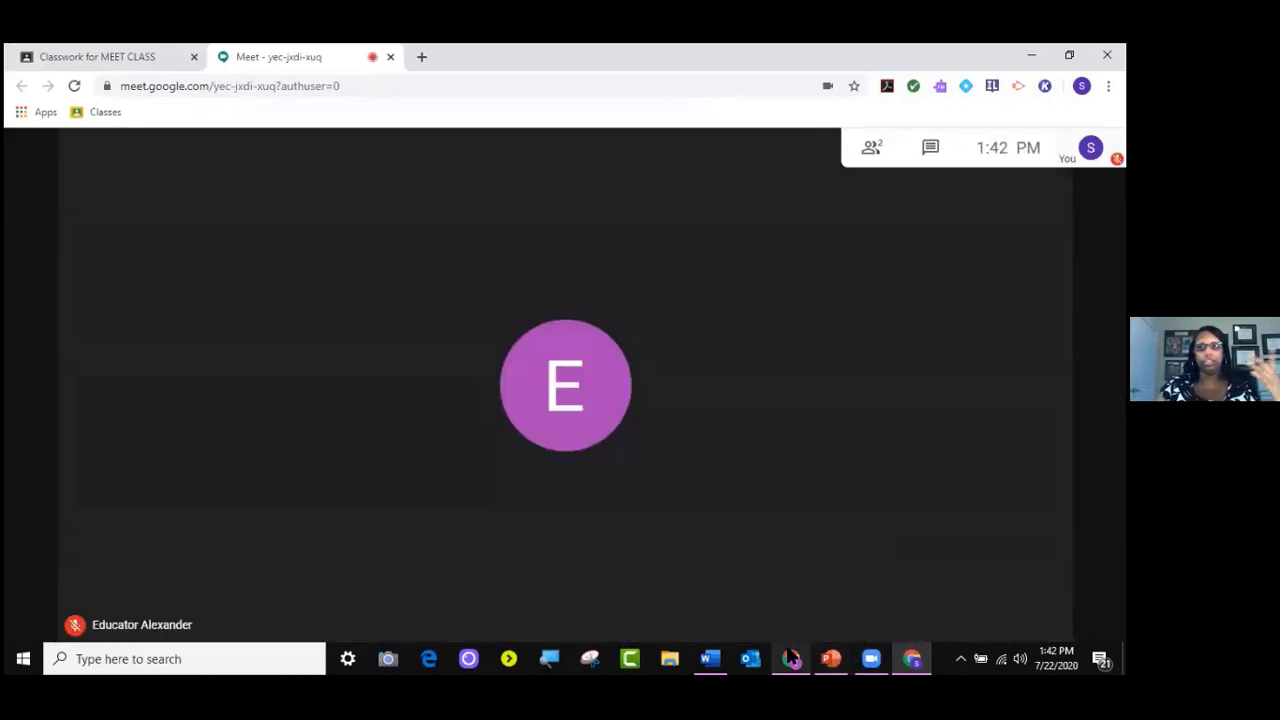
left_click(791, 658)
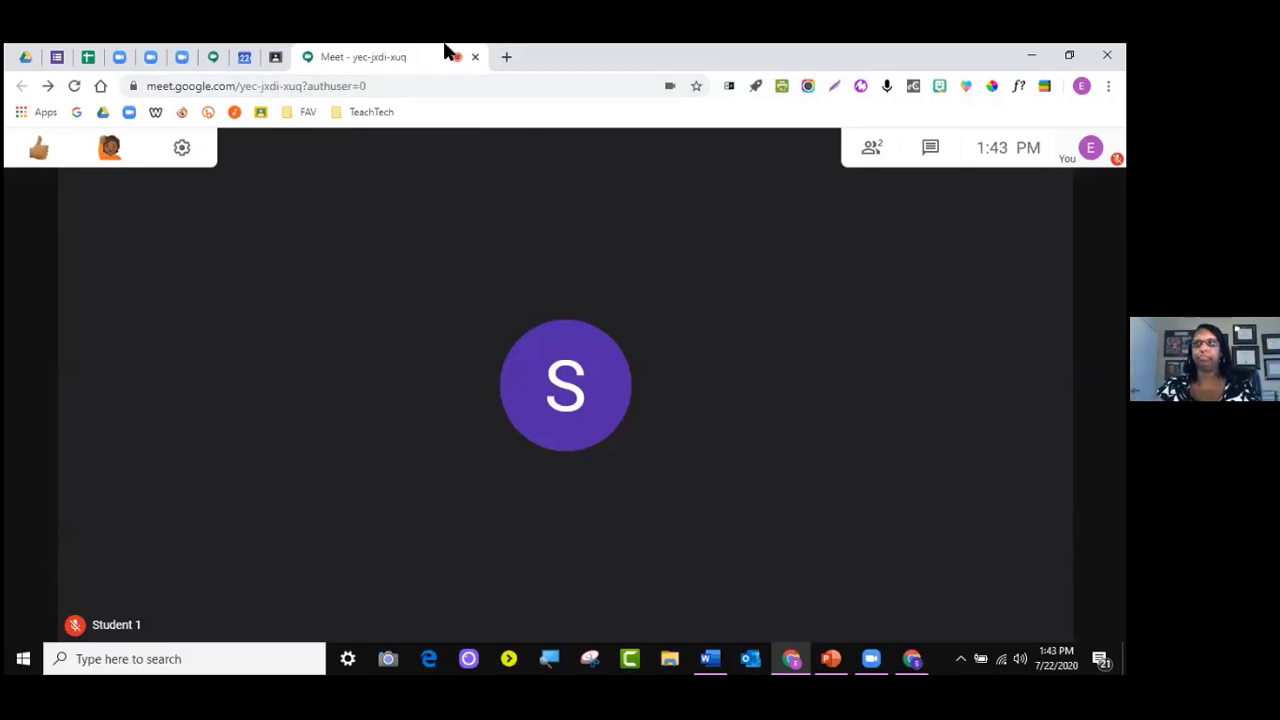
Show the participant list and expand Student 1's pin, mute and remove options
left_click(881, 158)
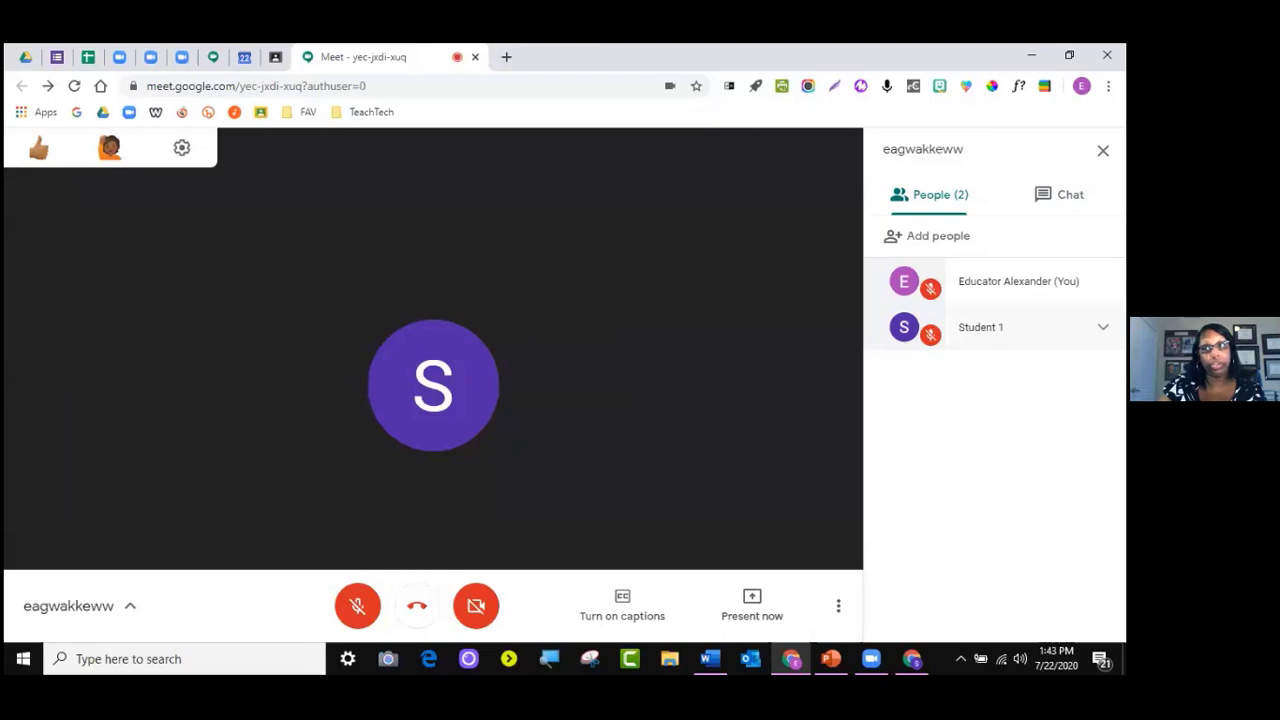
left_click(1000, 327)
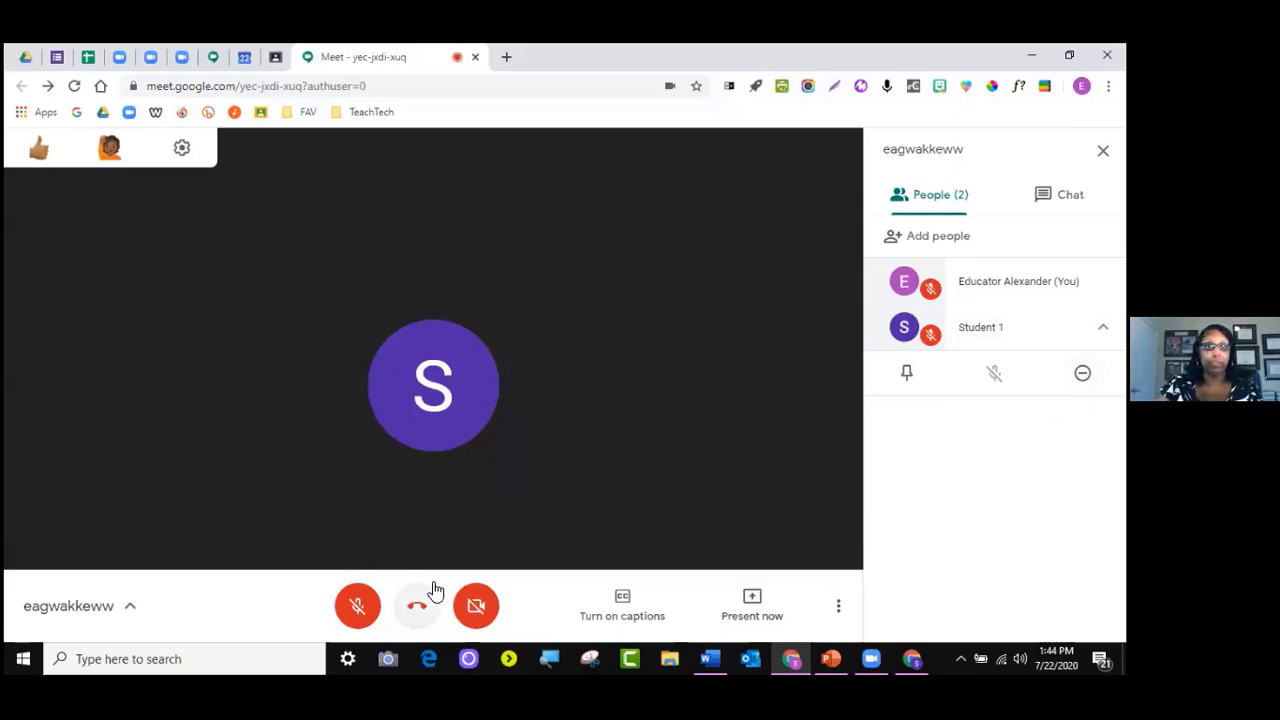
Leave the call as the teacher, then rejoin muted and show the participant list
left_click(420, 607)
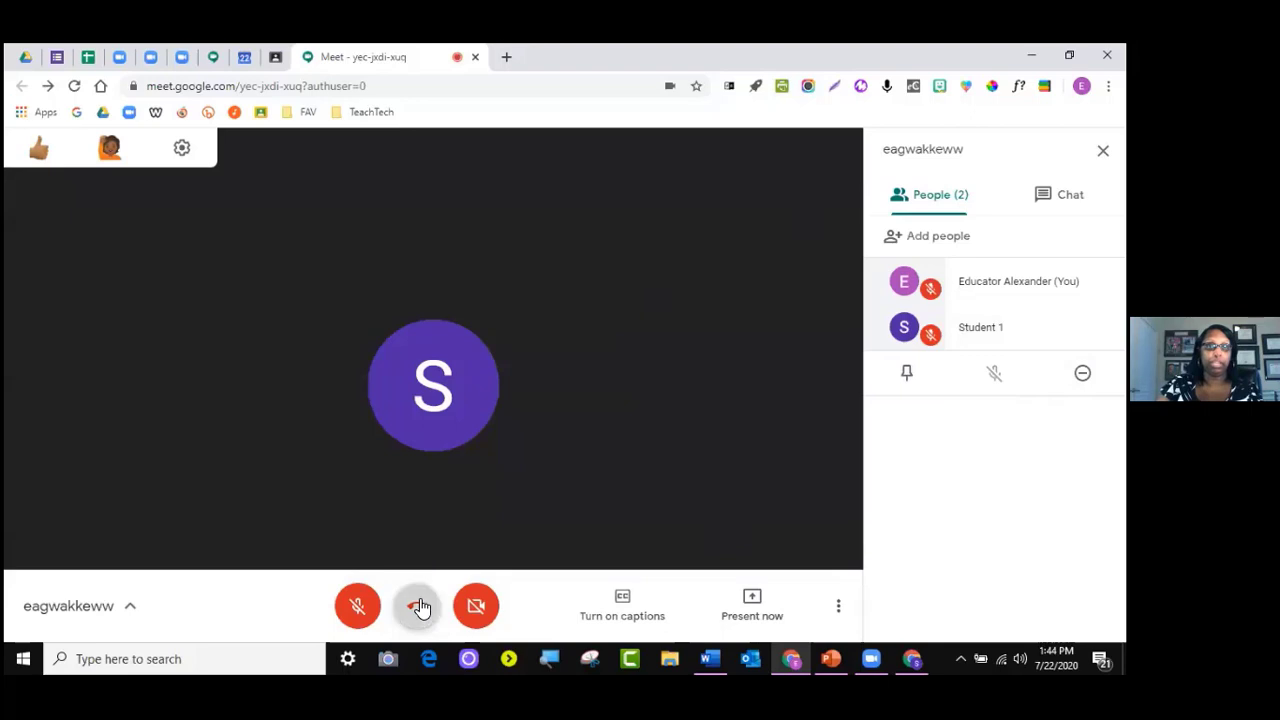
left_click(912, 659)
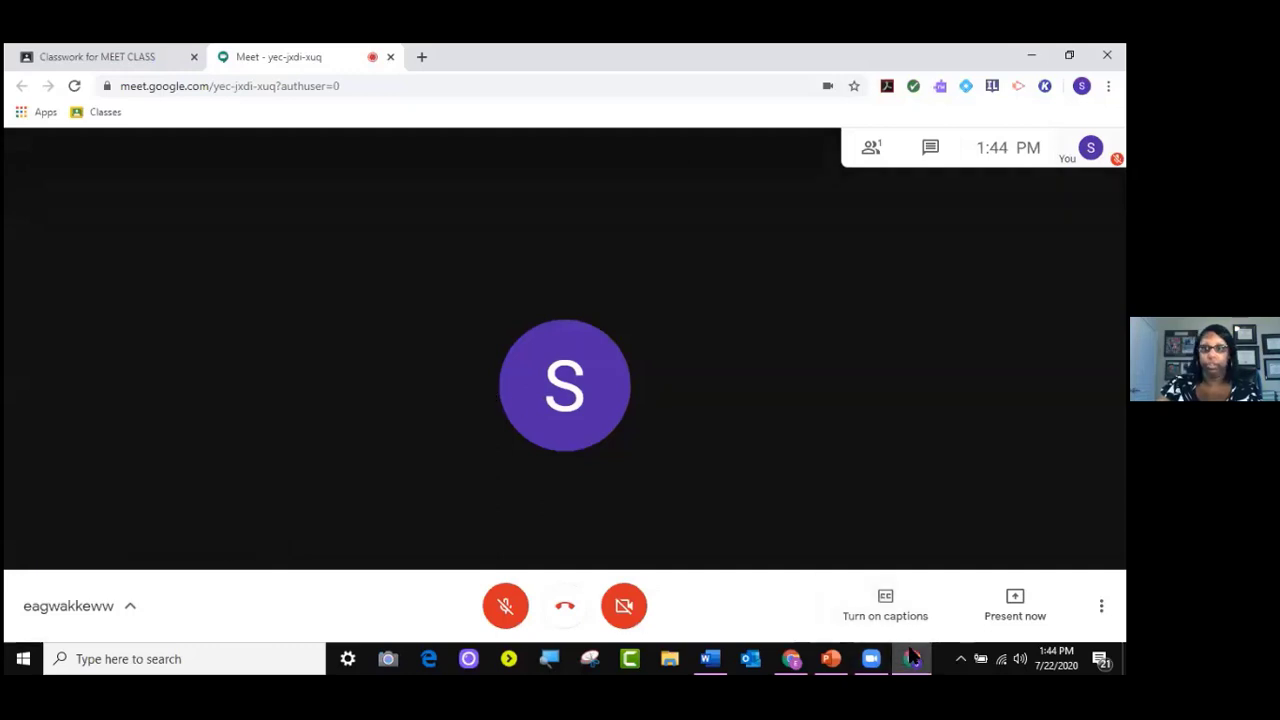
left_click(791, 659)
left_click(478, 287)
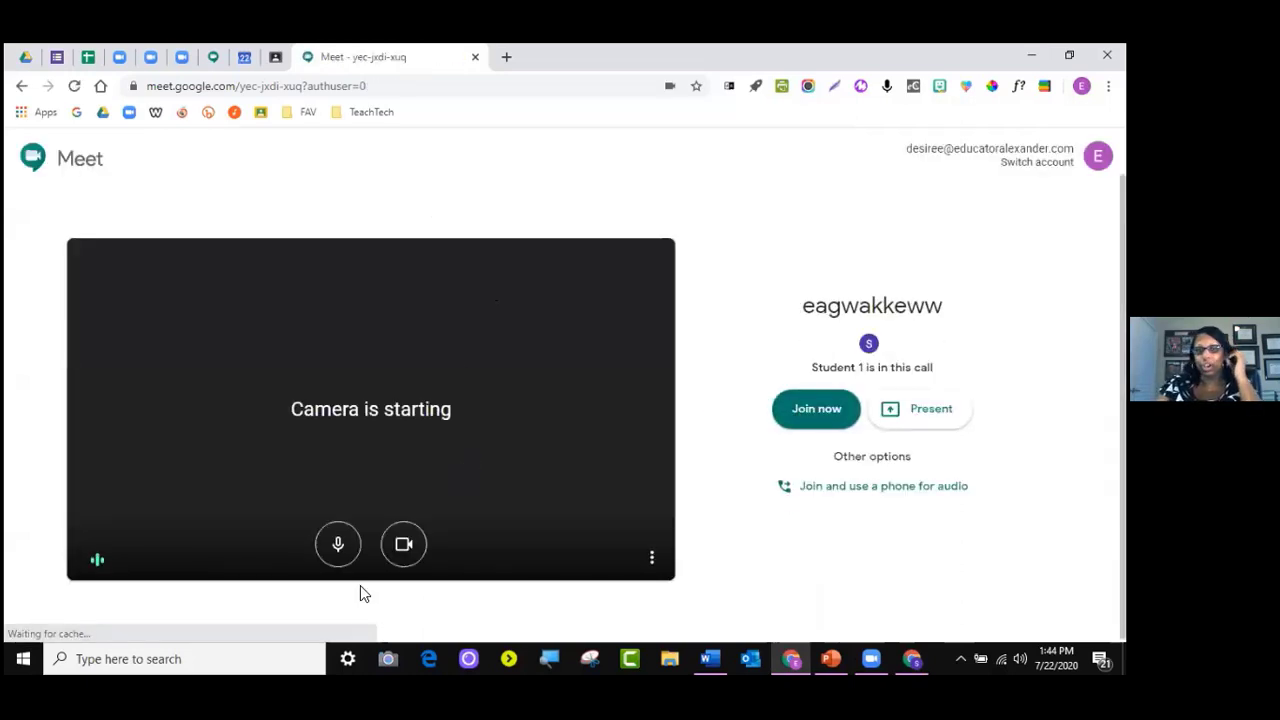
left_click(338, 550)
left_click(840, 409)
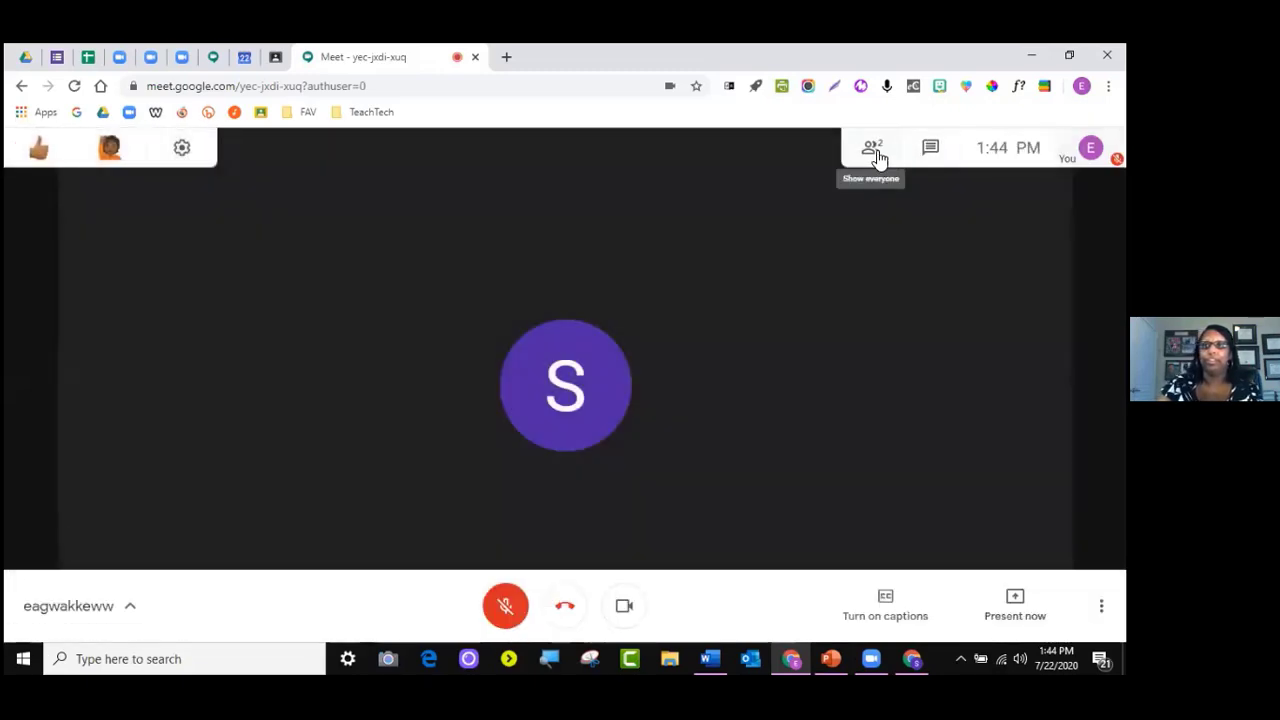
left_click(873, 149)
Remove Student 1 from the call, then leave the meeting
left_click(1103, 327)
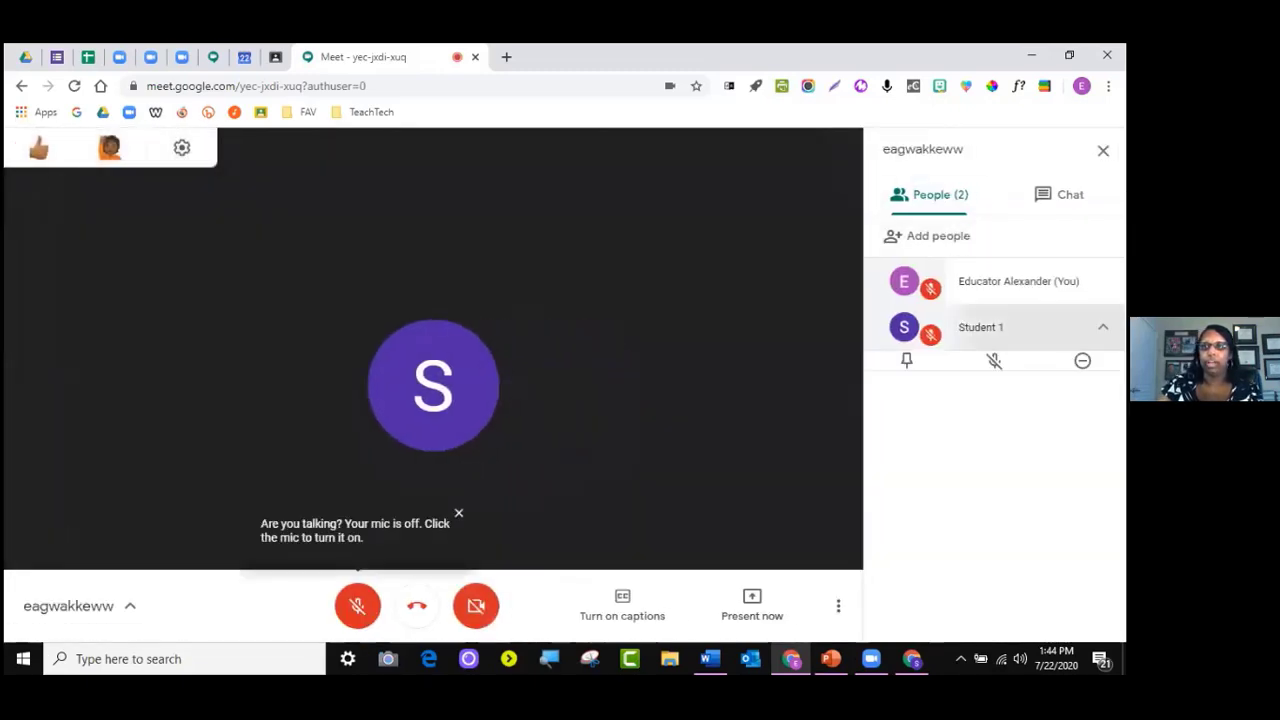
left_click(1082, 373)
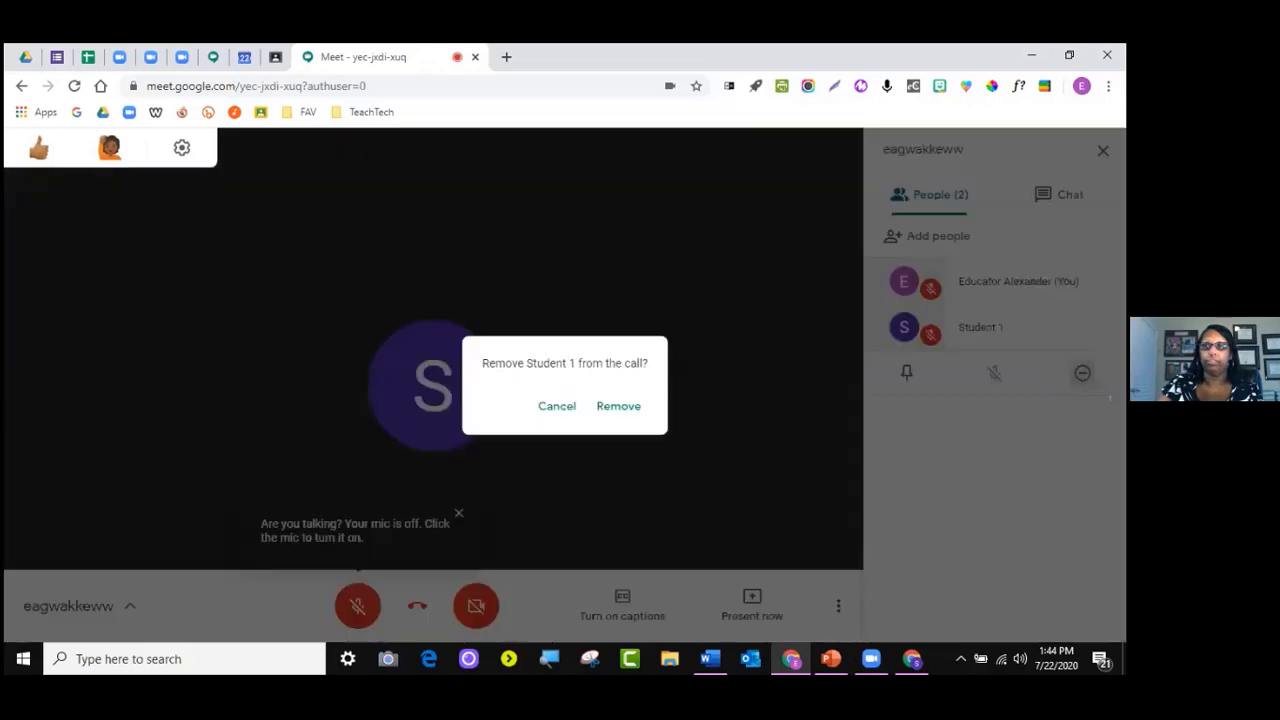
left_click(615, 405)
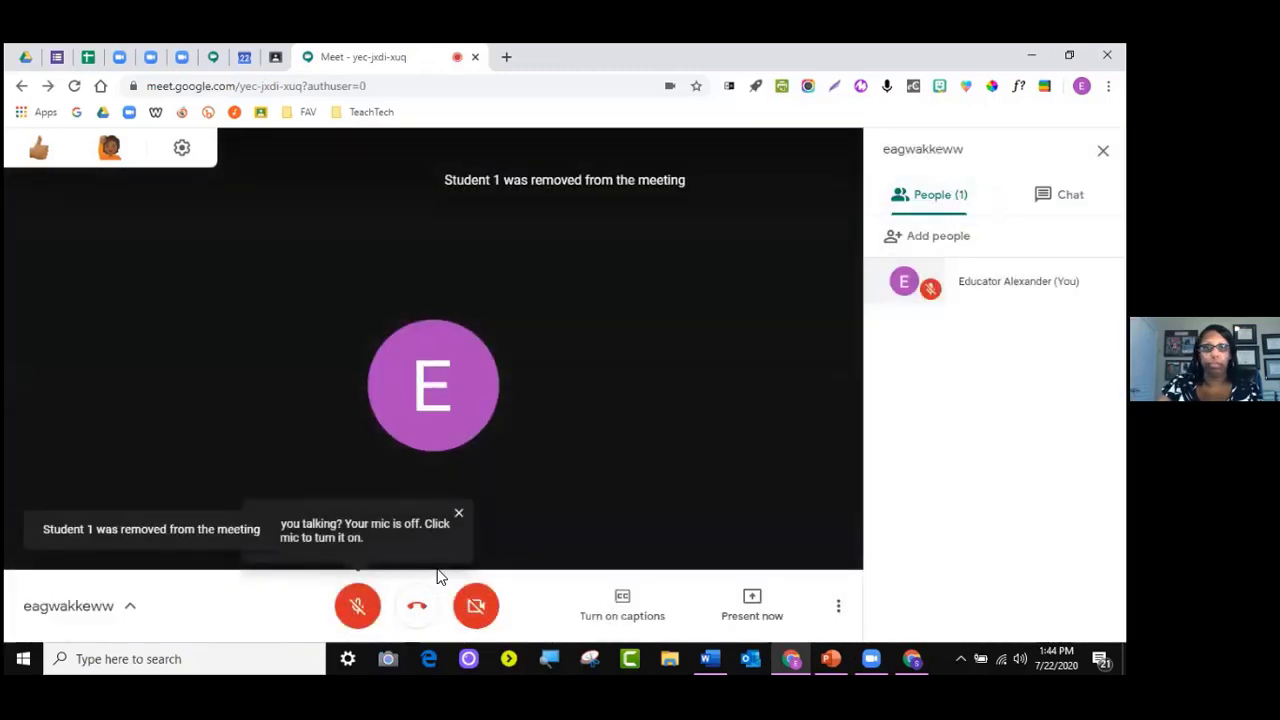
left_click(420, 604)
Dismiss the survey, close both Meet tabs and minimize the student and teacher windows
left_click(911, 658)
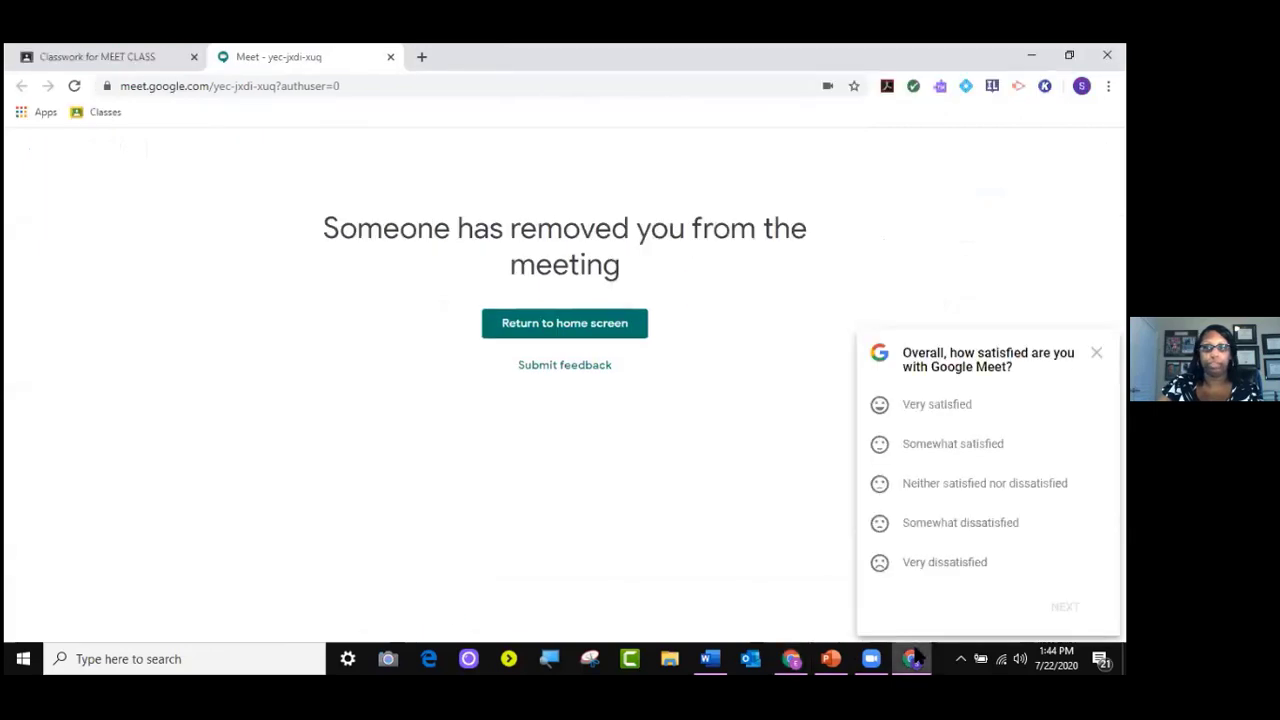
left_click(1097, 353)
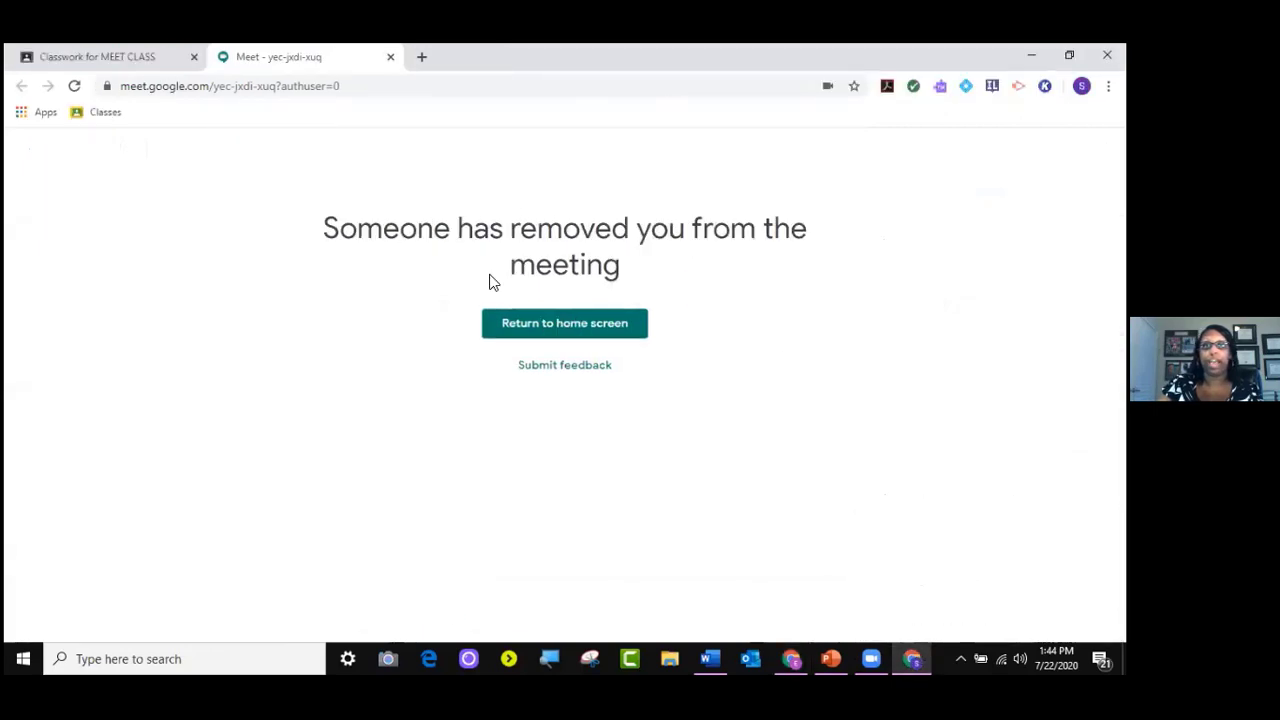
left_click(391, 57)
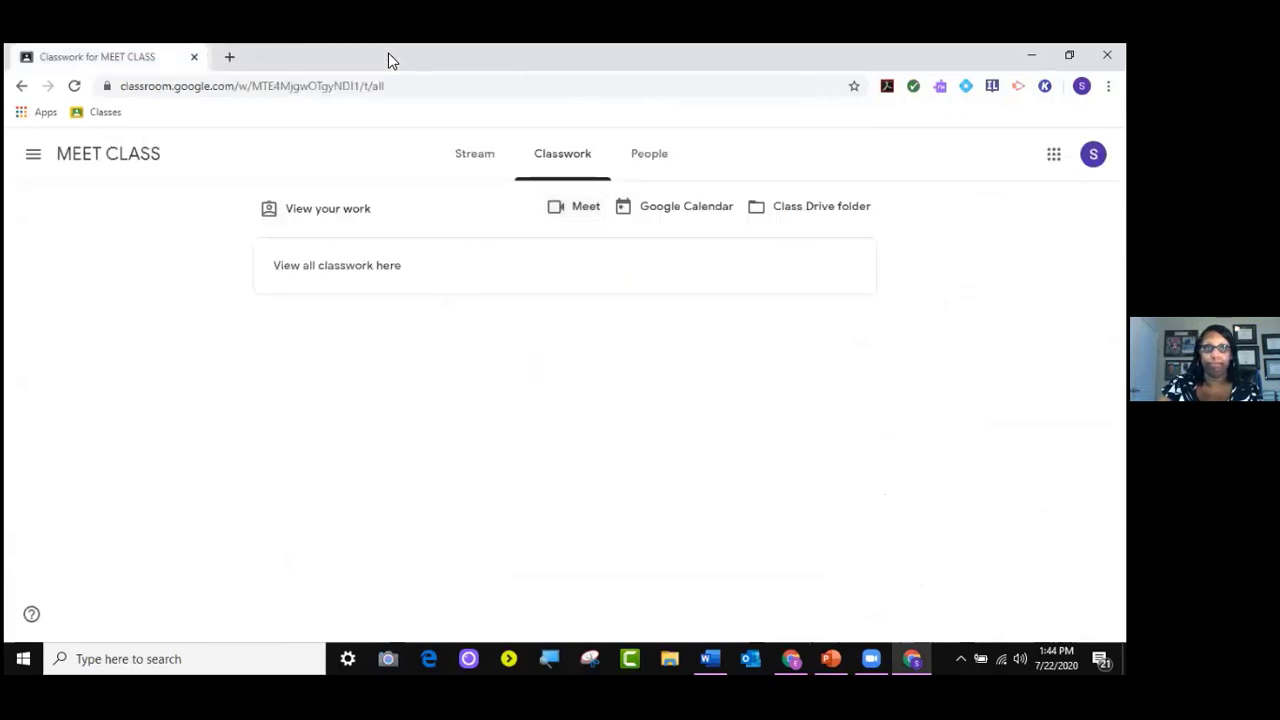
left_click(1031, 55)
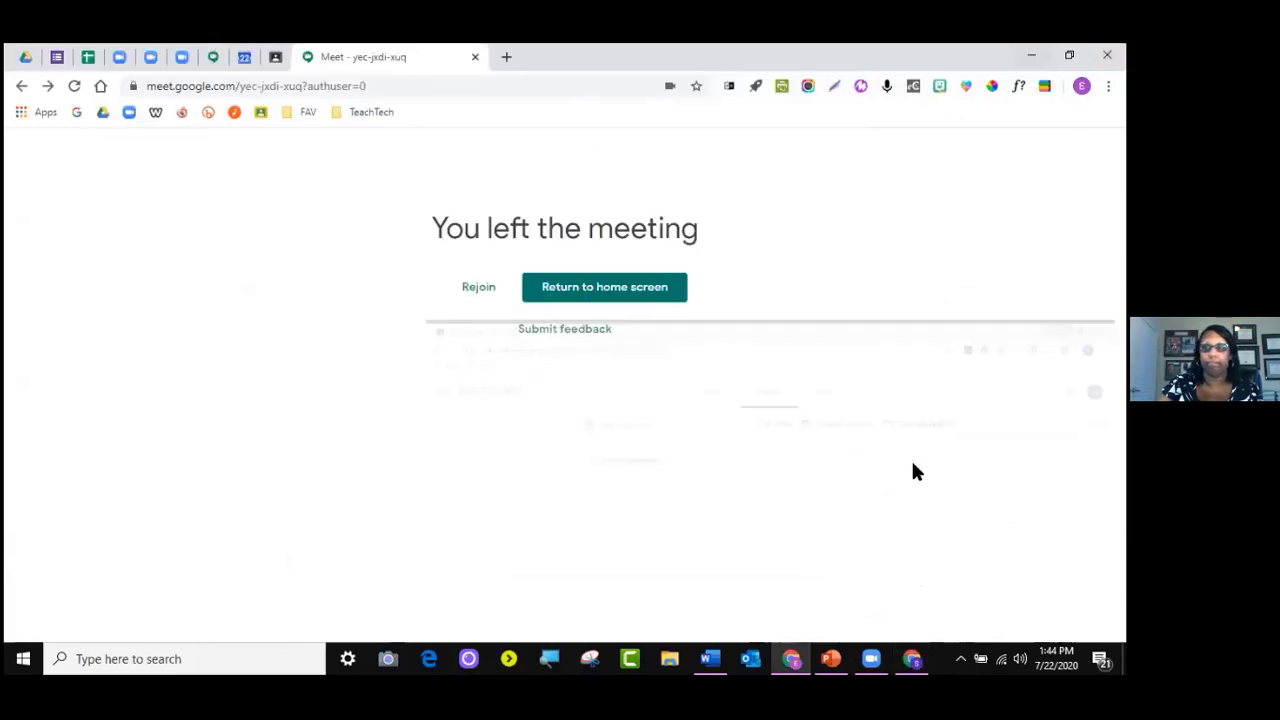
left_click(474, 58)
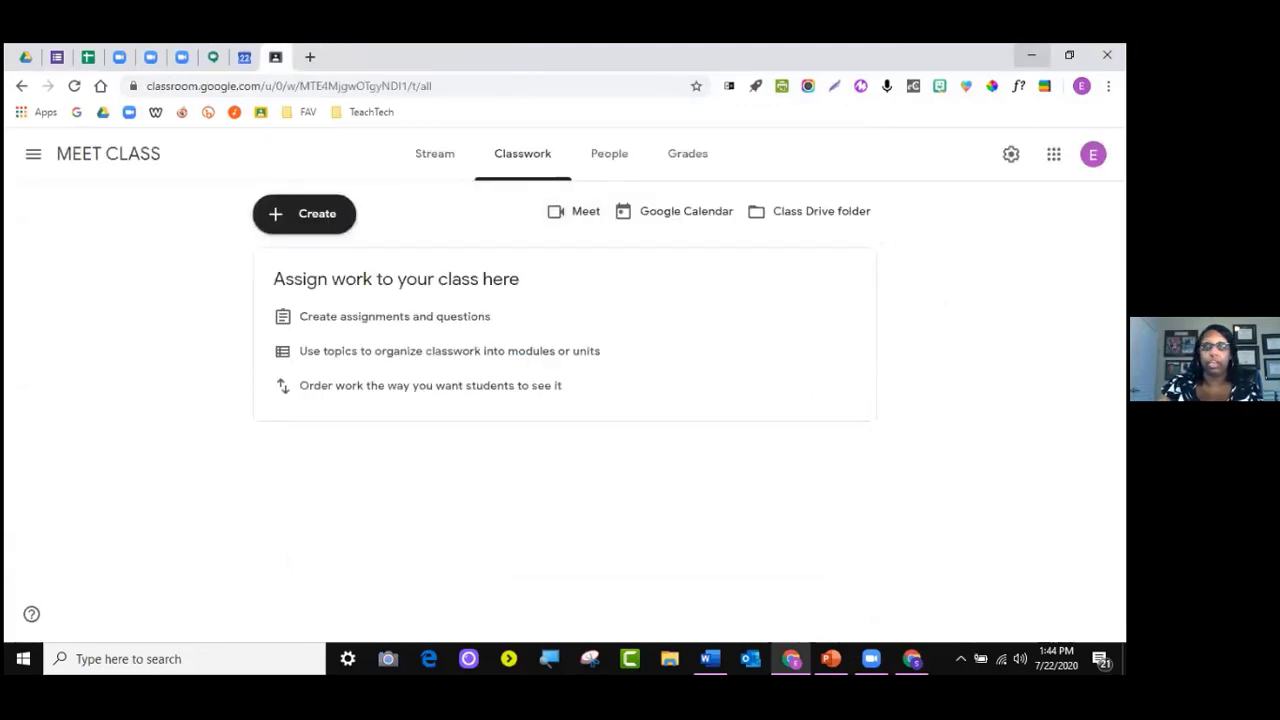
left_click(1031, 55)
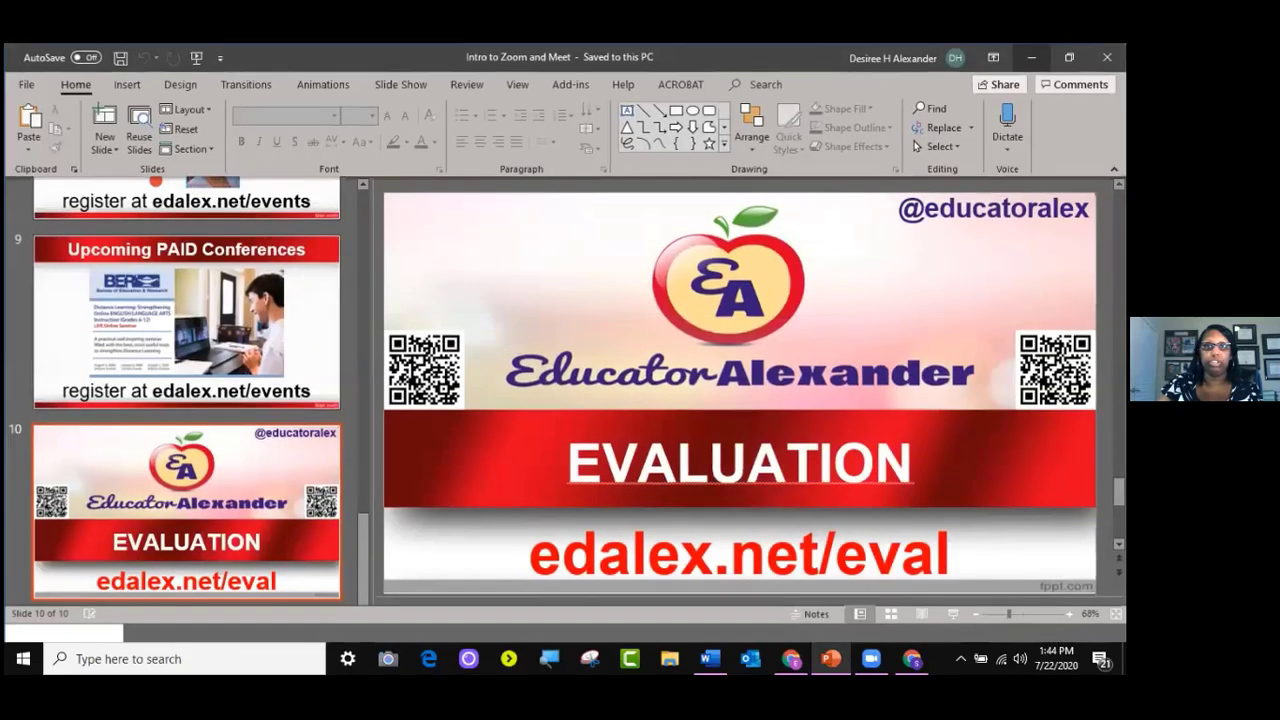
Bring up the INTRO TO ZOOM document and copy its four-item feedback list
left_click(1031, 57)
left_click(709, 658)
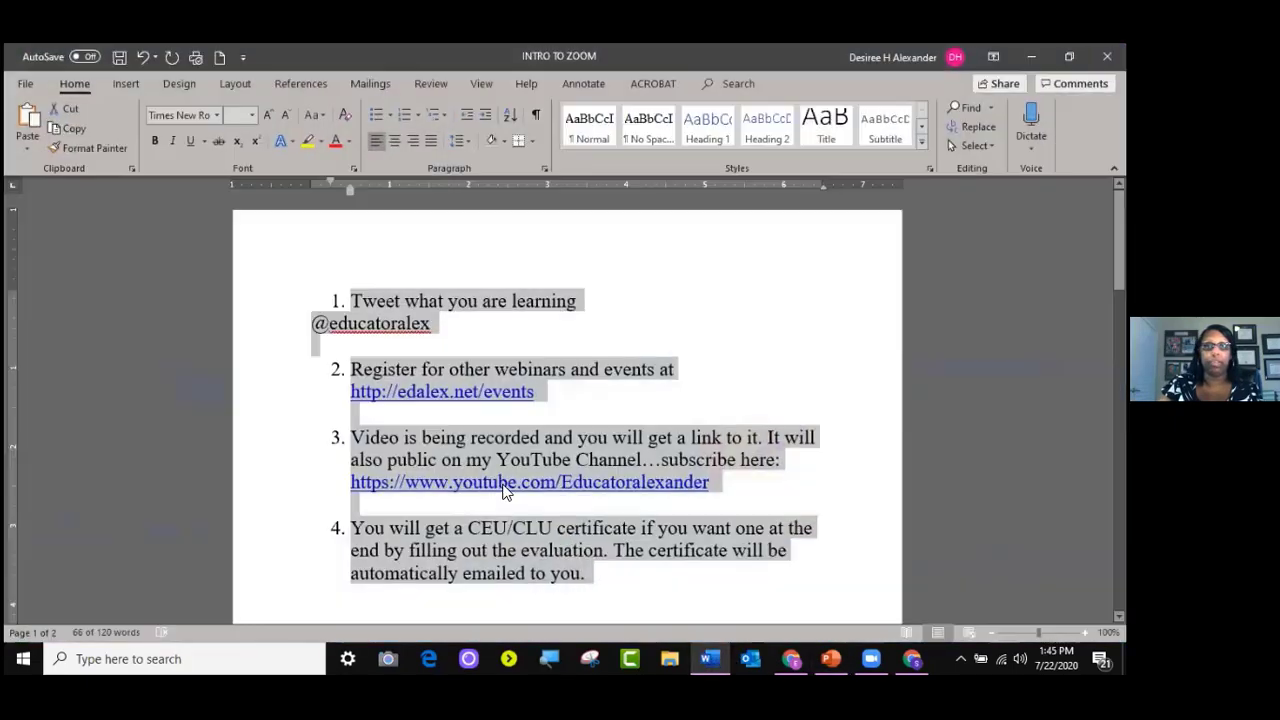
scroll(504, 486, "down", 3)
scroll(504, 486, "down", 5)
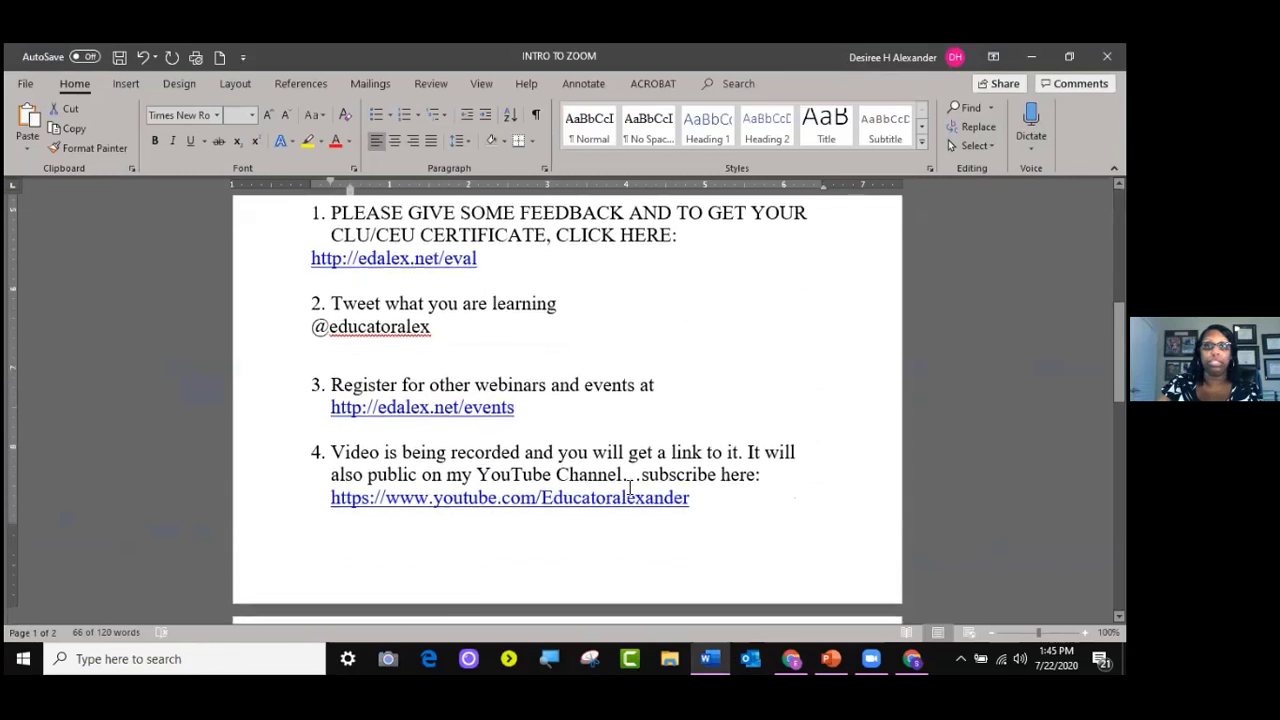
scroll(760, 513, "up", 2)
left_click_drag(717, 537, 300, 249)
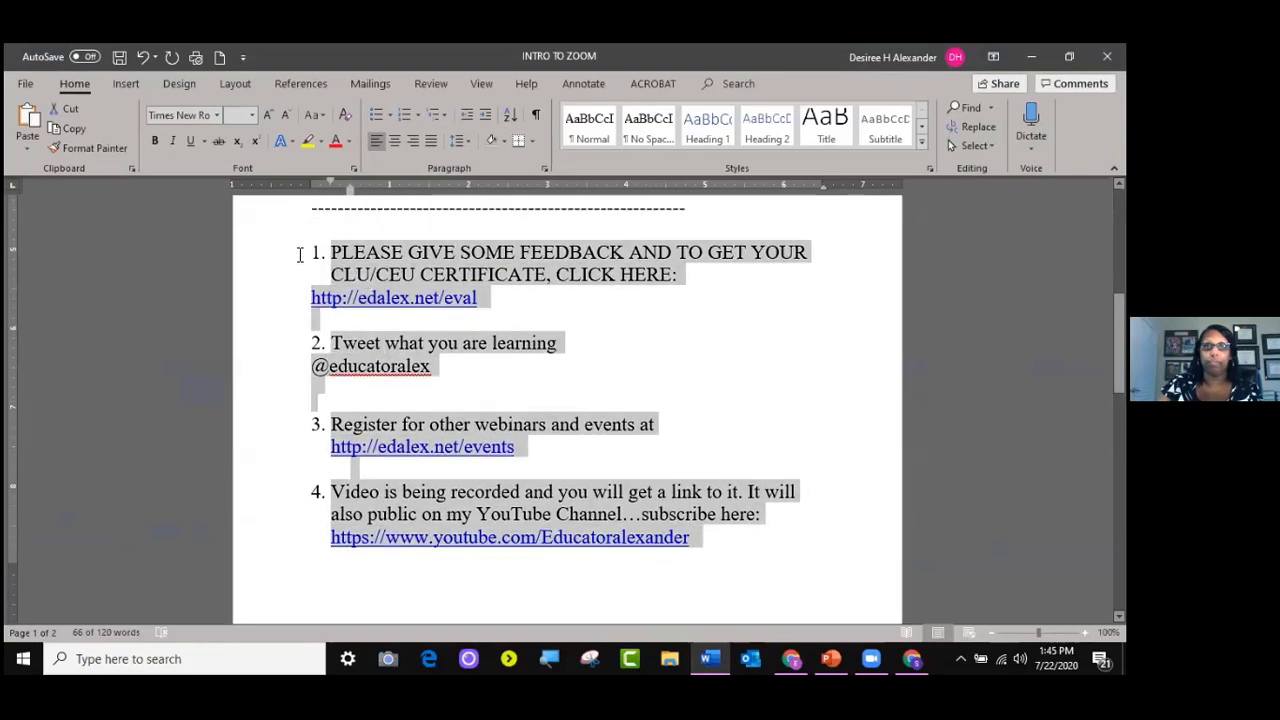
right_click(366, 252)
left_click(416, 283)
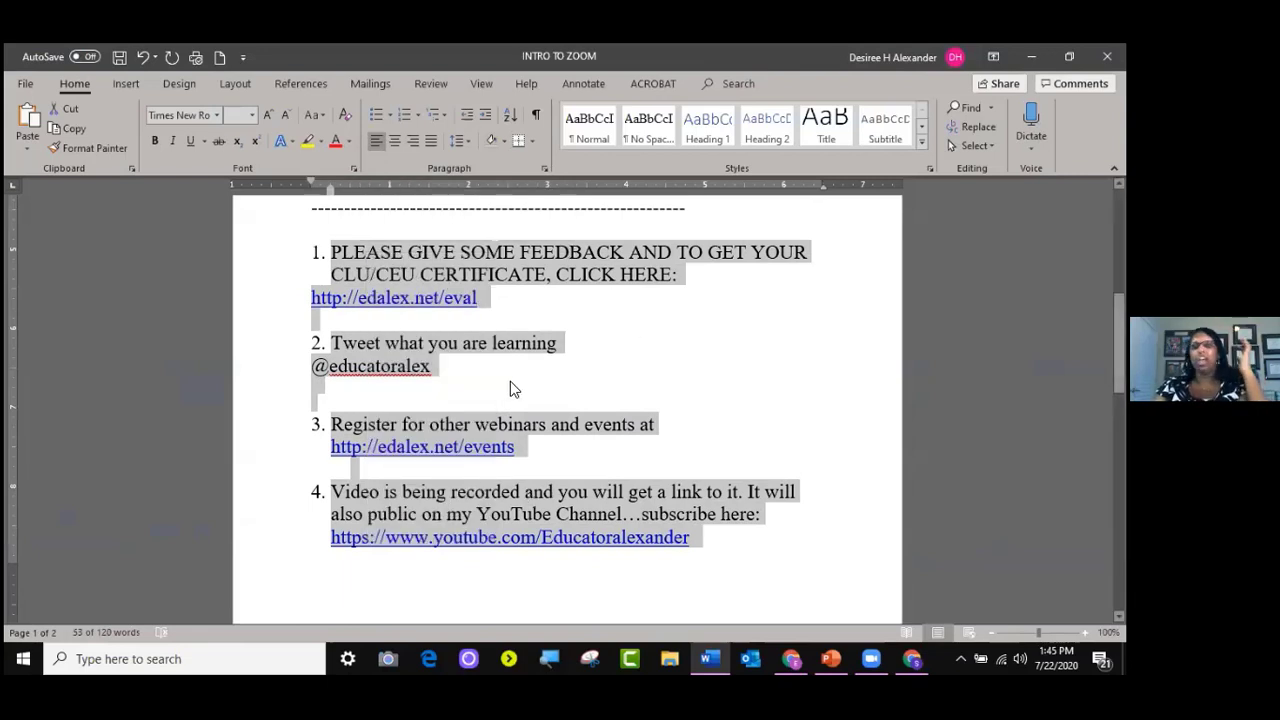
Minimize Word and bring back the student's MEET CLASS Classroom page
scroll(510, 389, "up", 4)
scroll(511, 381, "up", 6)
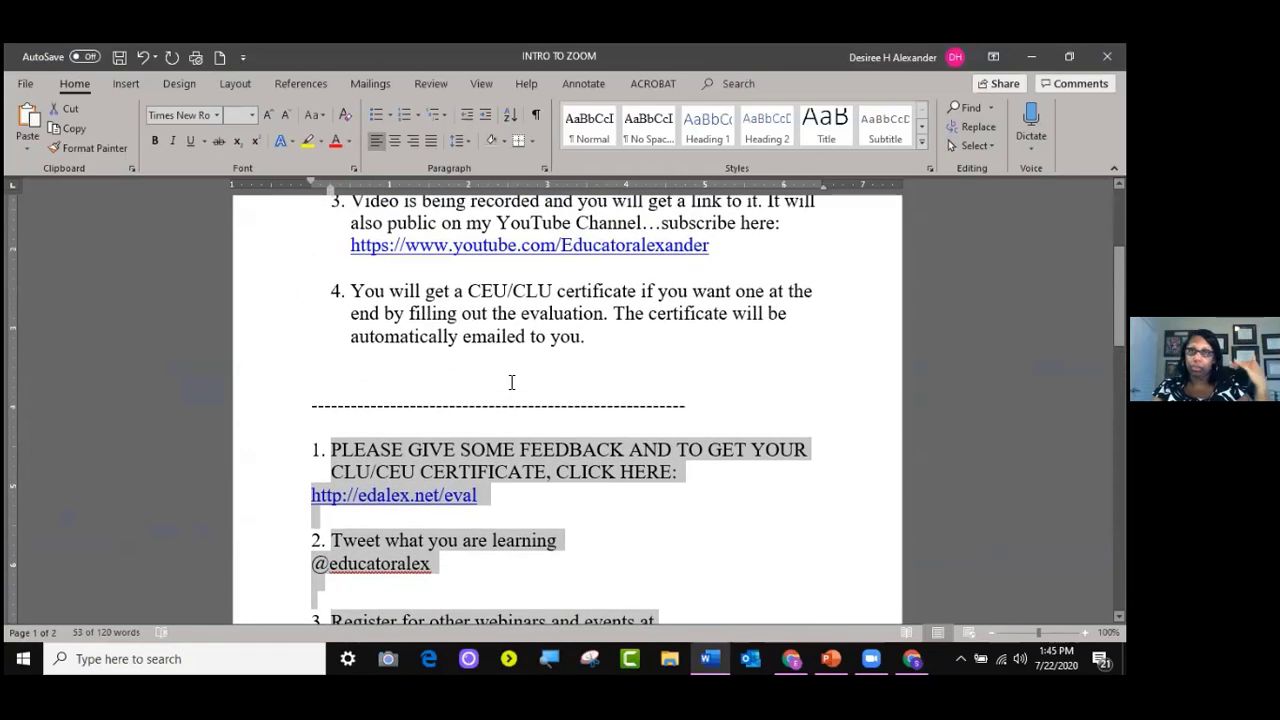
scroll(520, 379, "down", 6)
scroll(643, 300, "down", 3)
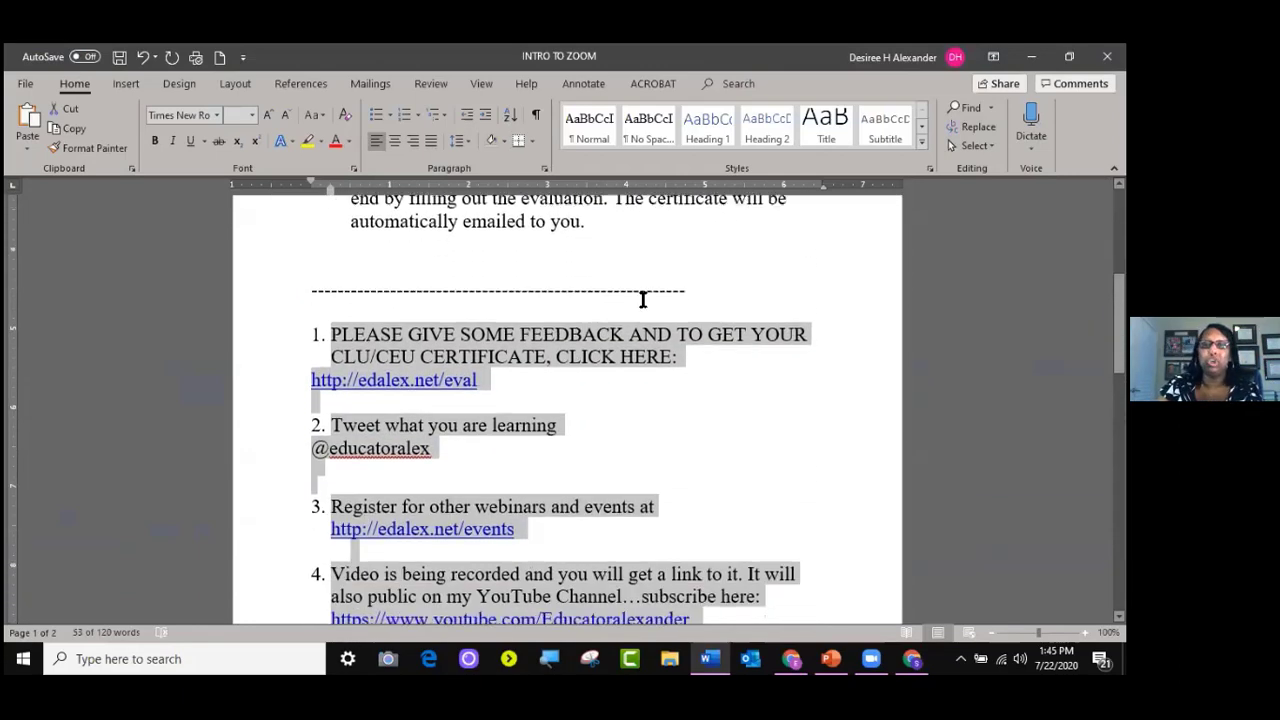
left_click(1031, 56)
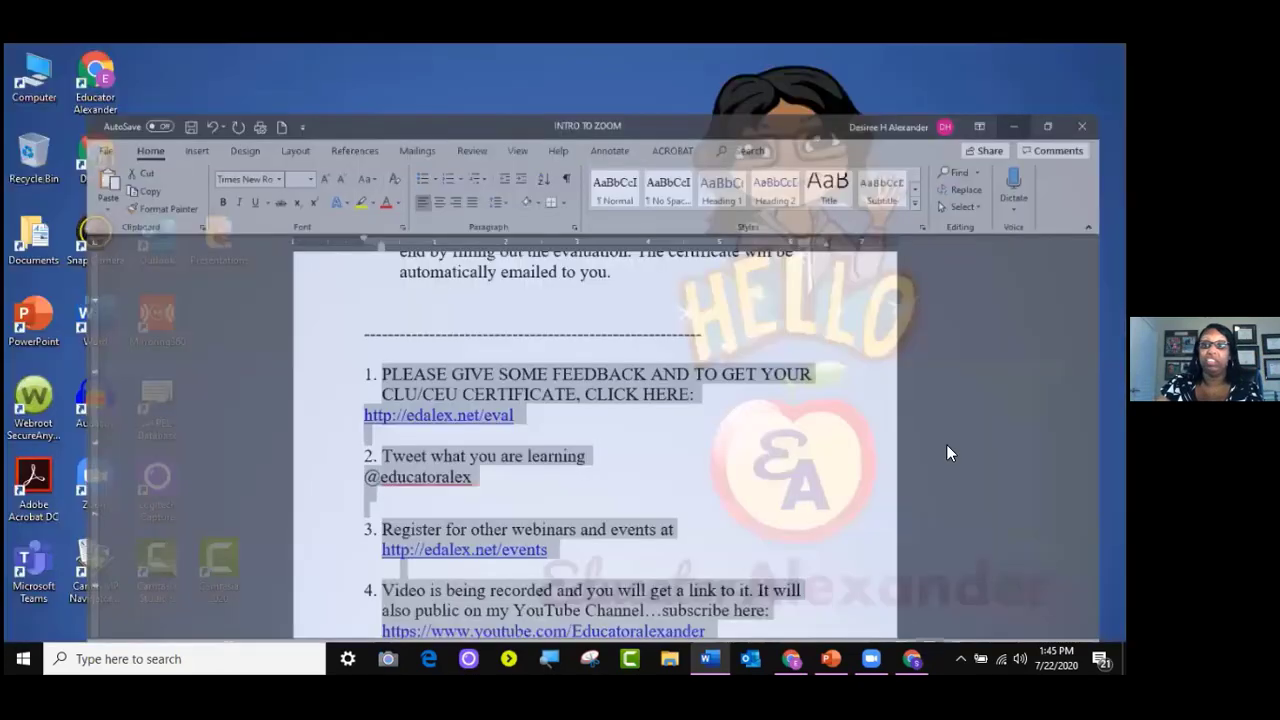
left_click(911, 658)
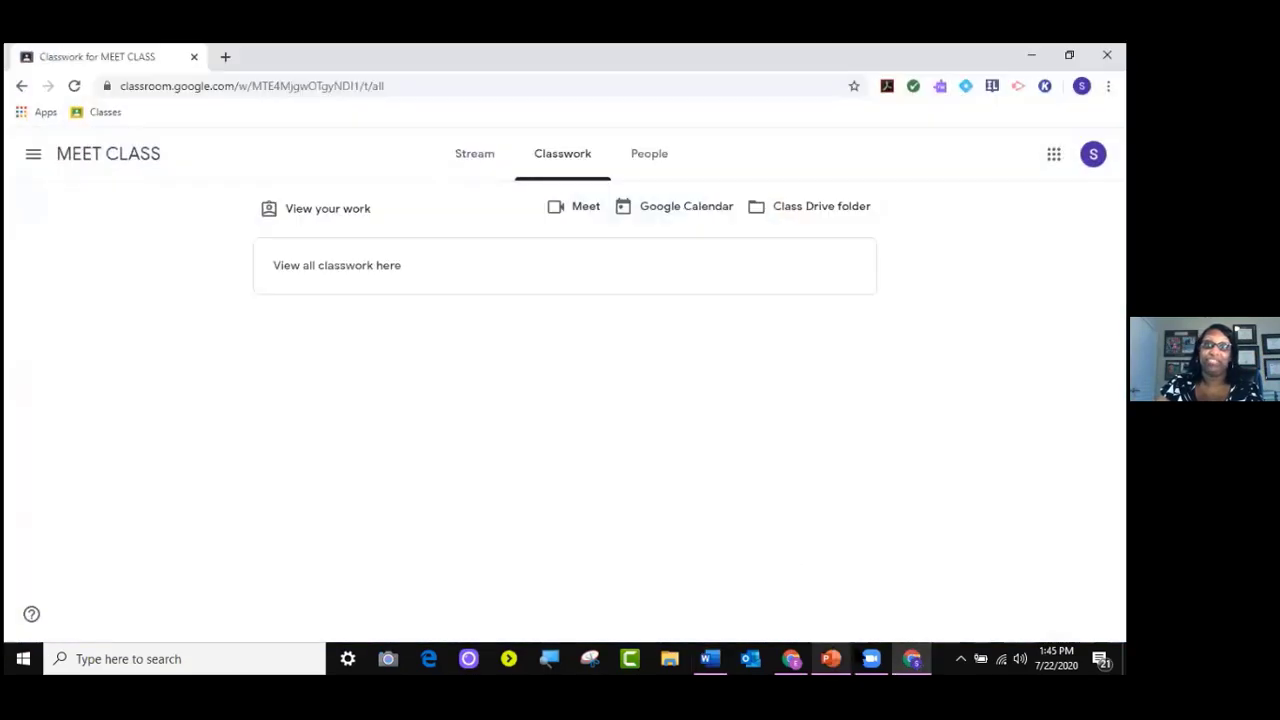
Switch from the student's window to the teacher's MEET CLASS Classwork page
left_click(871, 658)
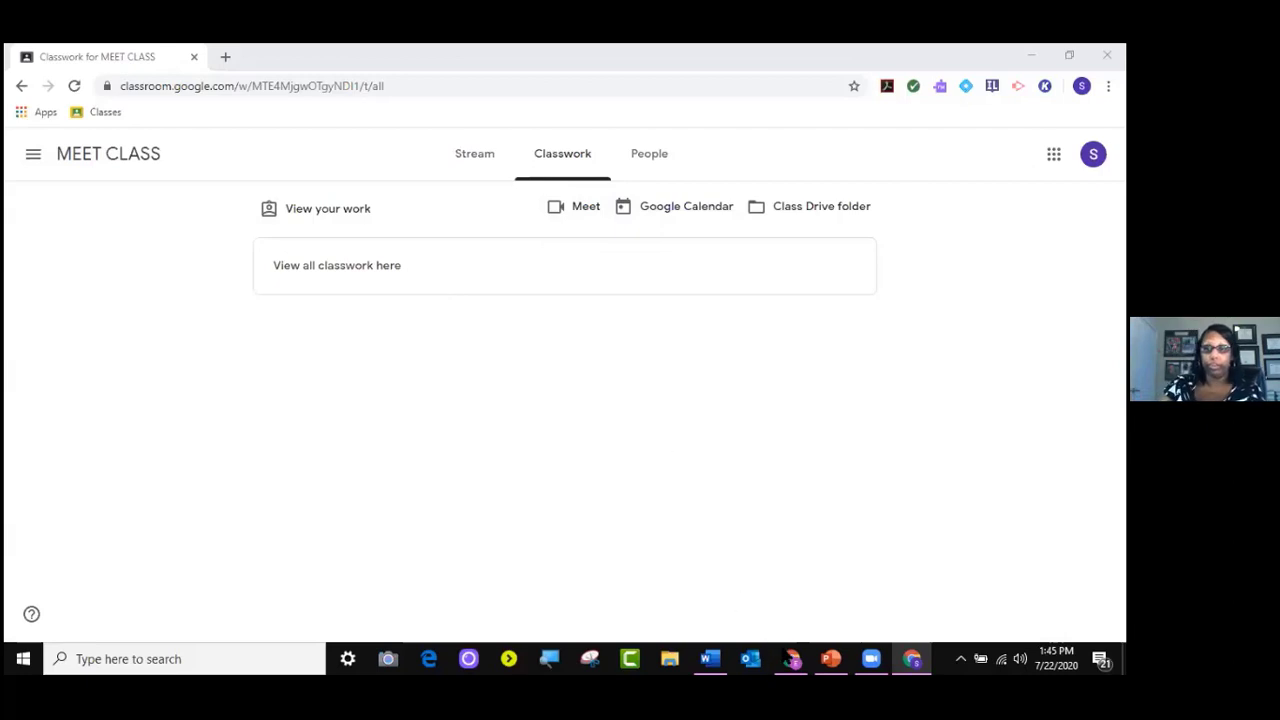
left_click(791, 658)
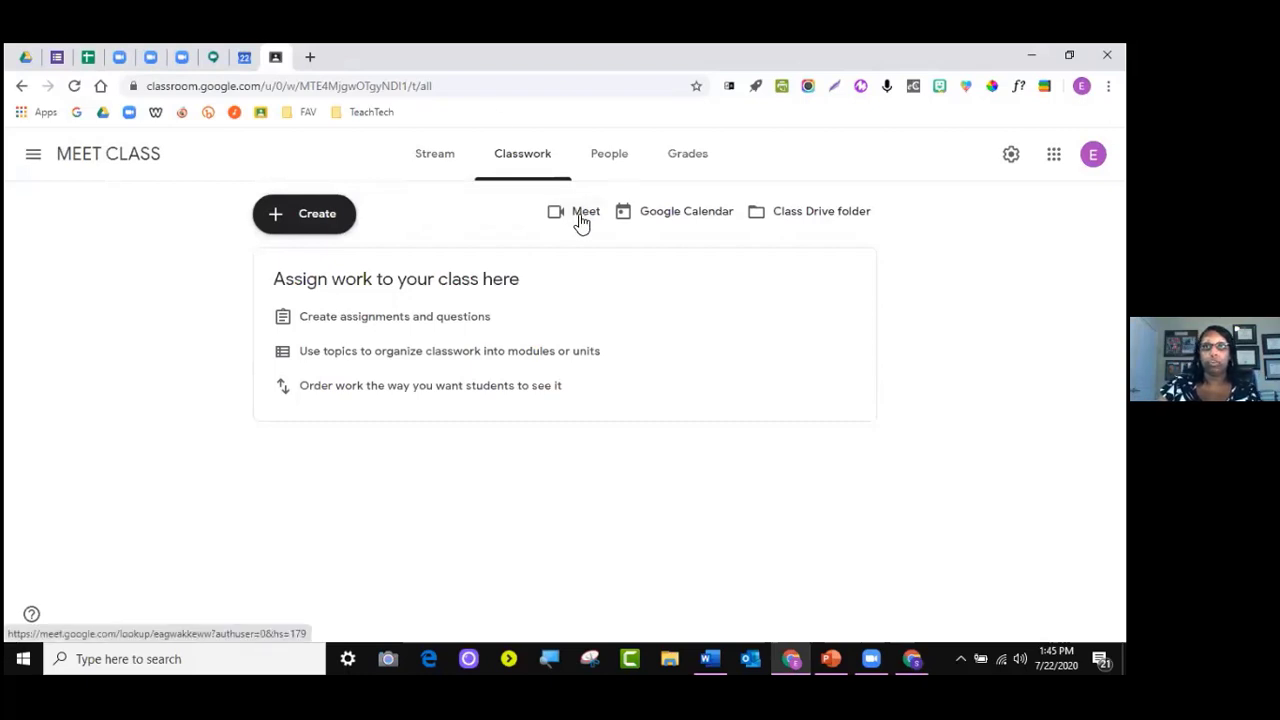
Copy the class's Meet link from the Stream page, then go back to Classwork
left_click(438, 162)
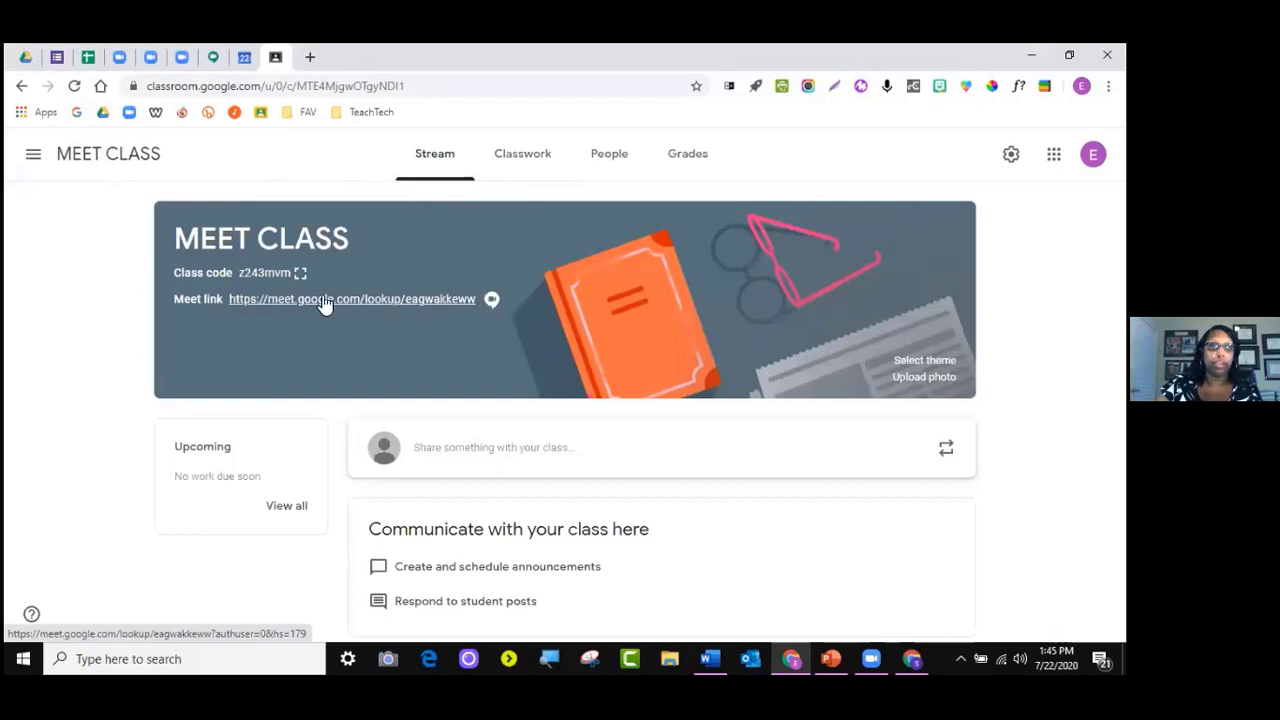
triple_click(224, 298)
left_click_drag(476, 300, 466, 308)
right_click(466, 308)
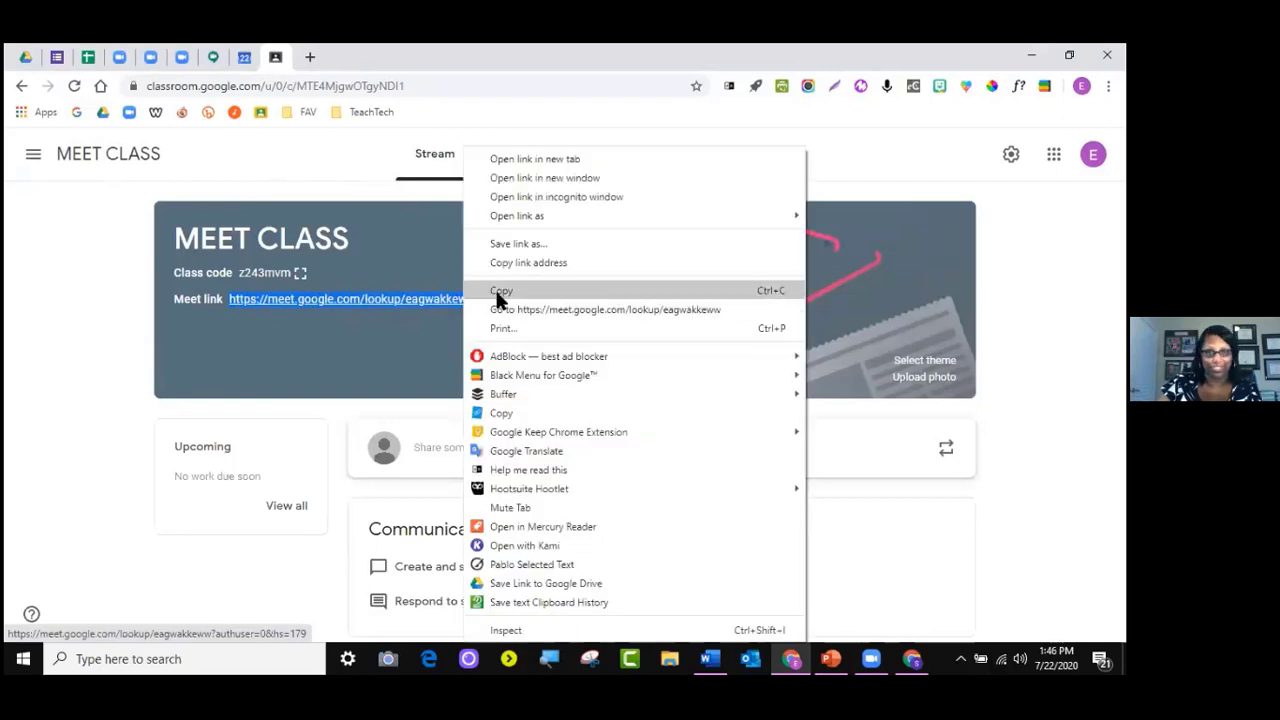
left_click(496, 289)
left_click(537, 158)
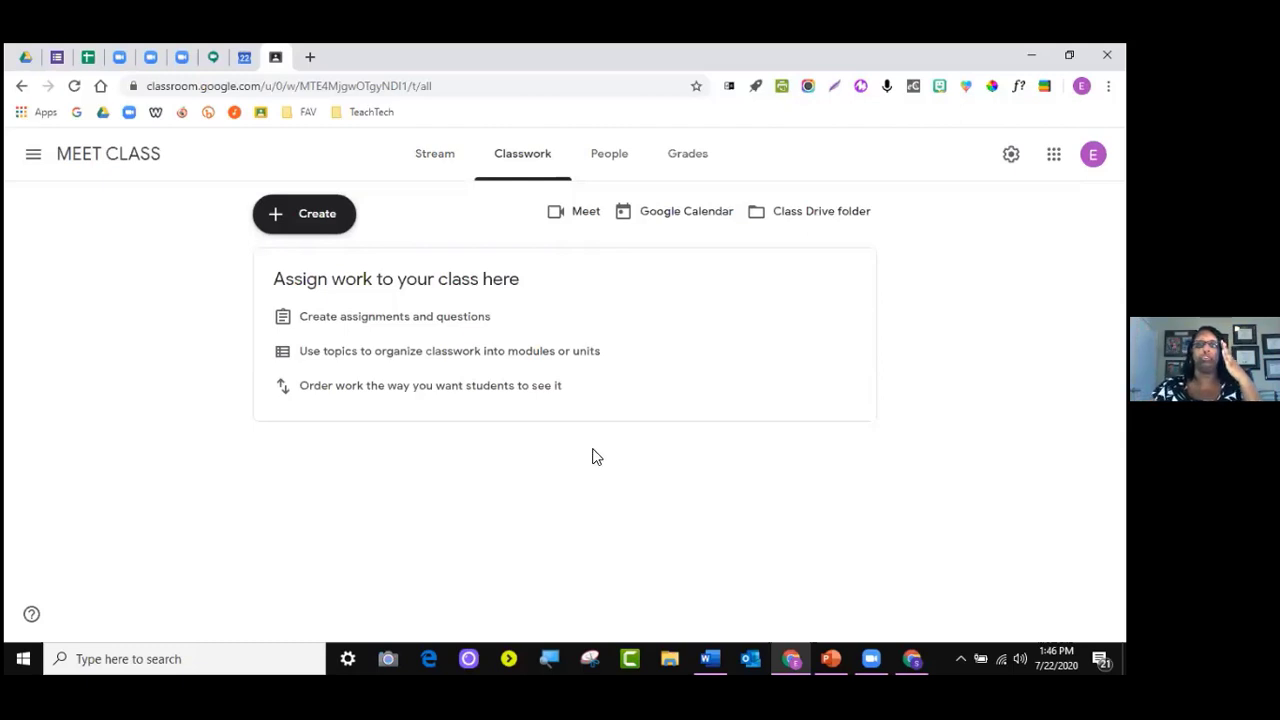
Create a new Classwork topic named 'Breakout Rooms'
left_click(300, 216)
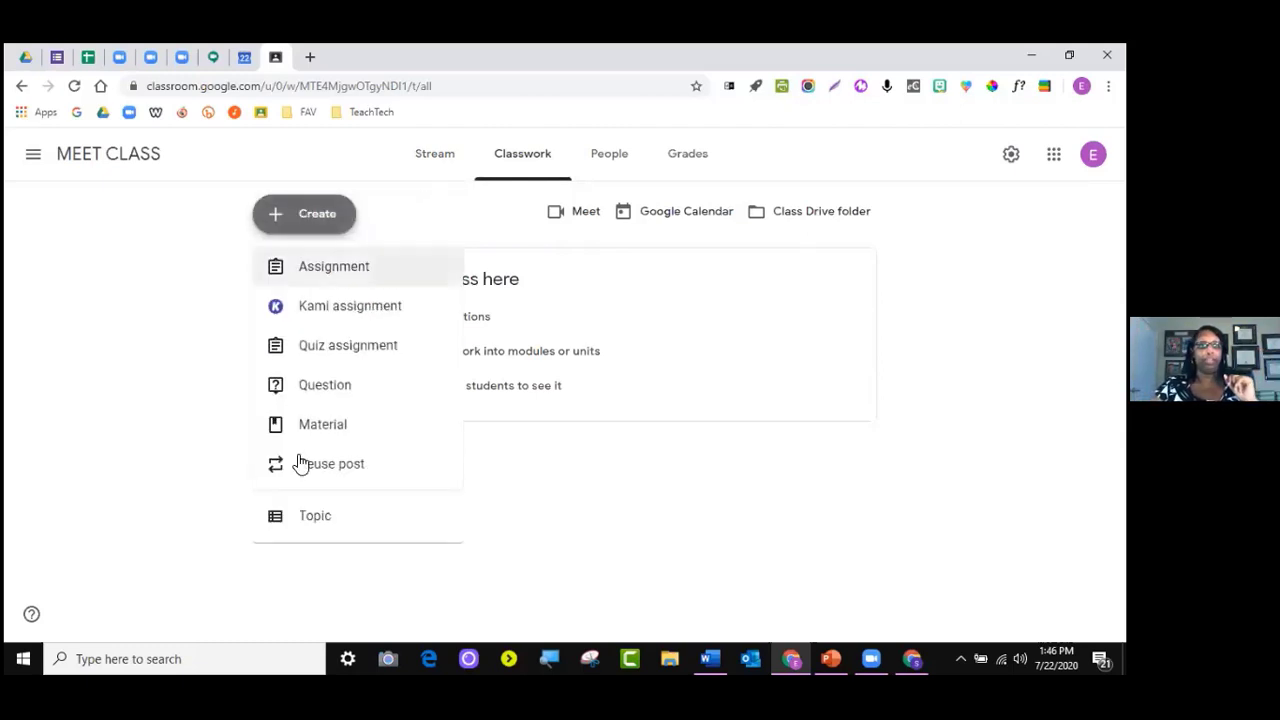
left_click(346, 516)
type("Bre")
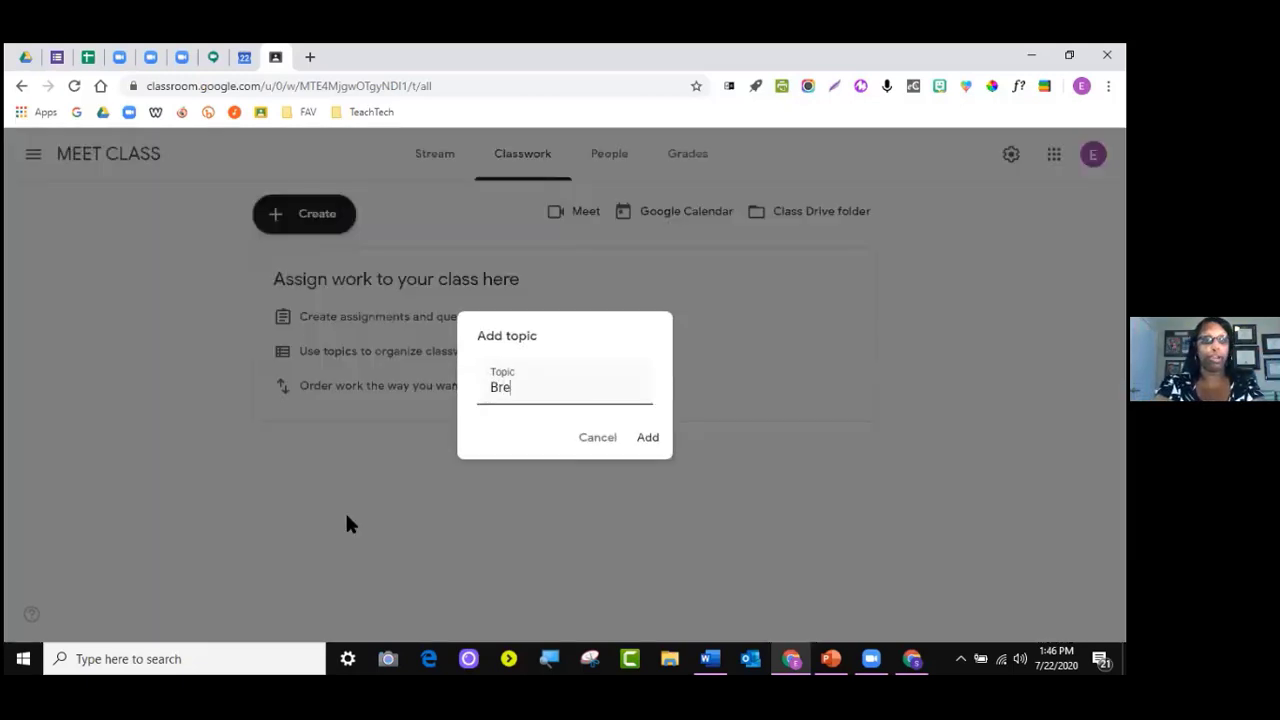
type("akout rooms")
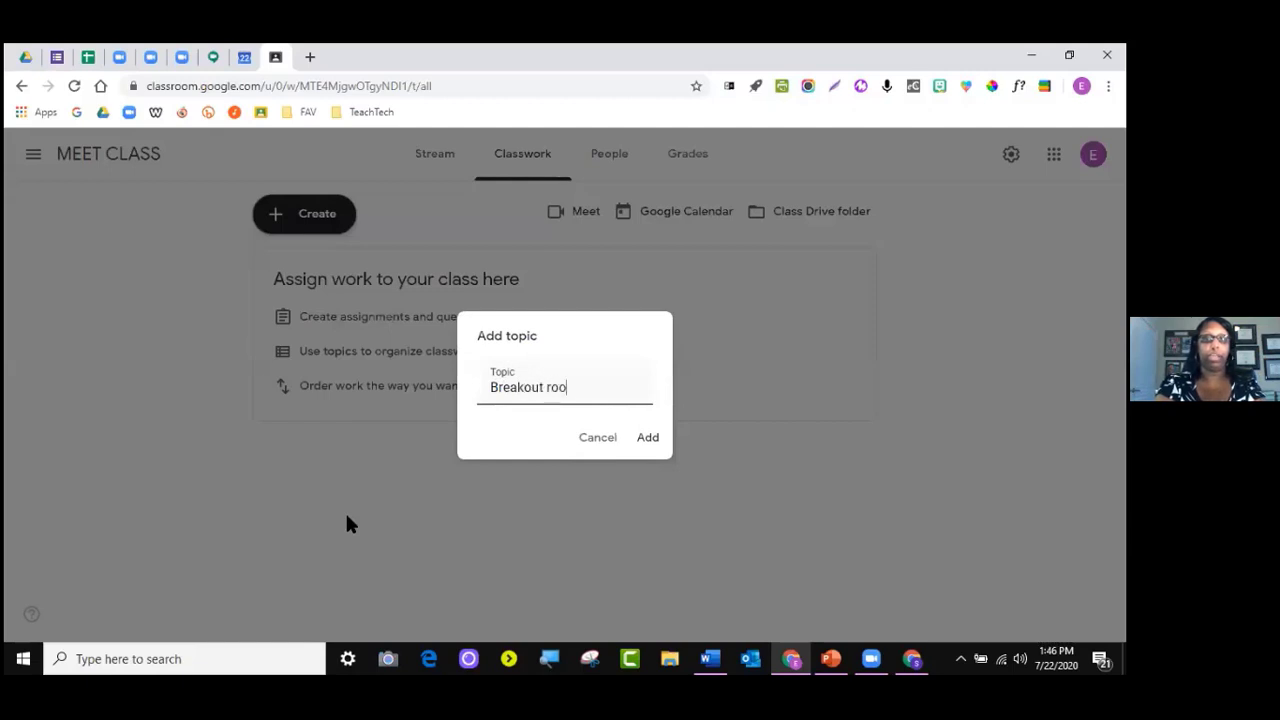
key("BackSpace")
key("BackSpace")
key("BackSpace")
key("BackSpace")
key("BackSpace")
type("Rooms")
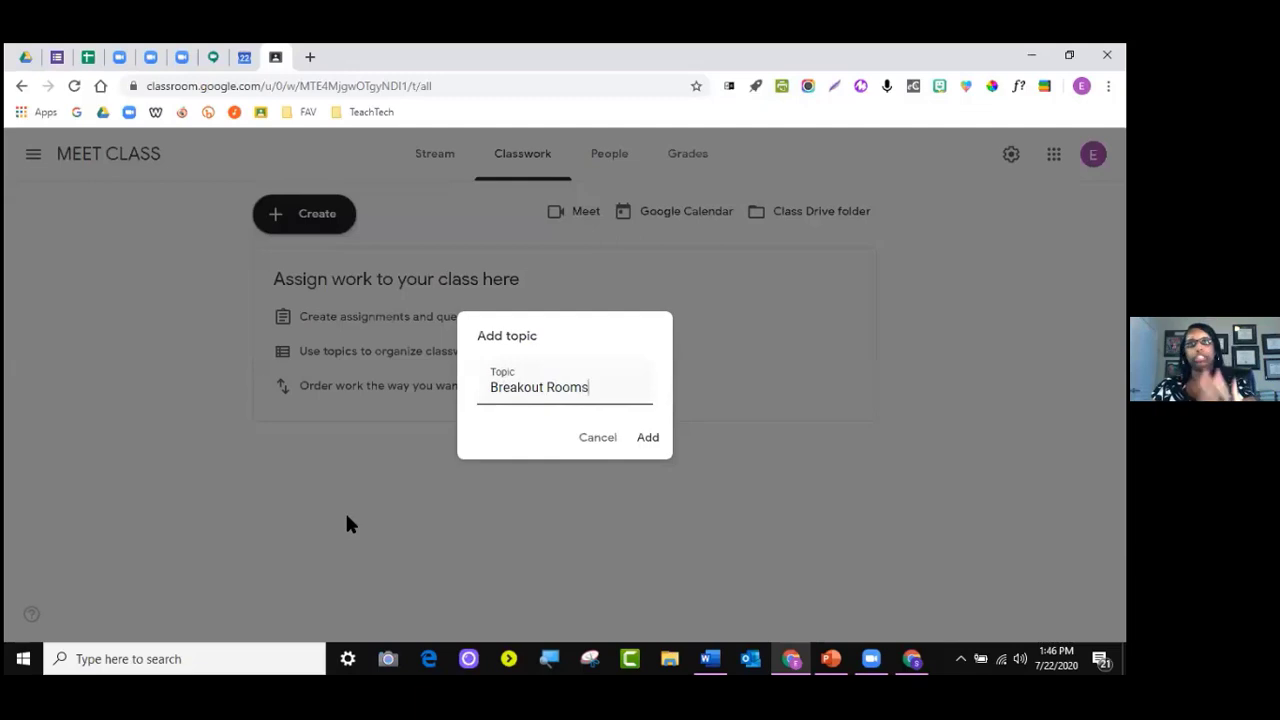
left_click(645, 437)
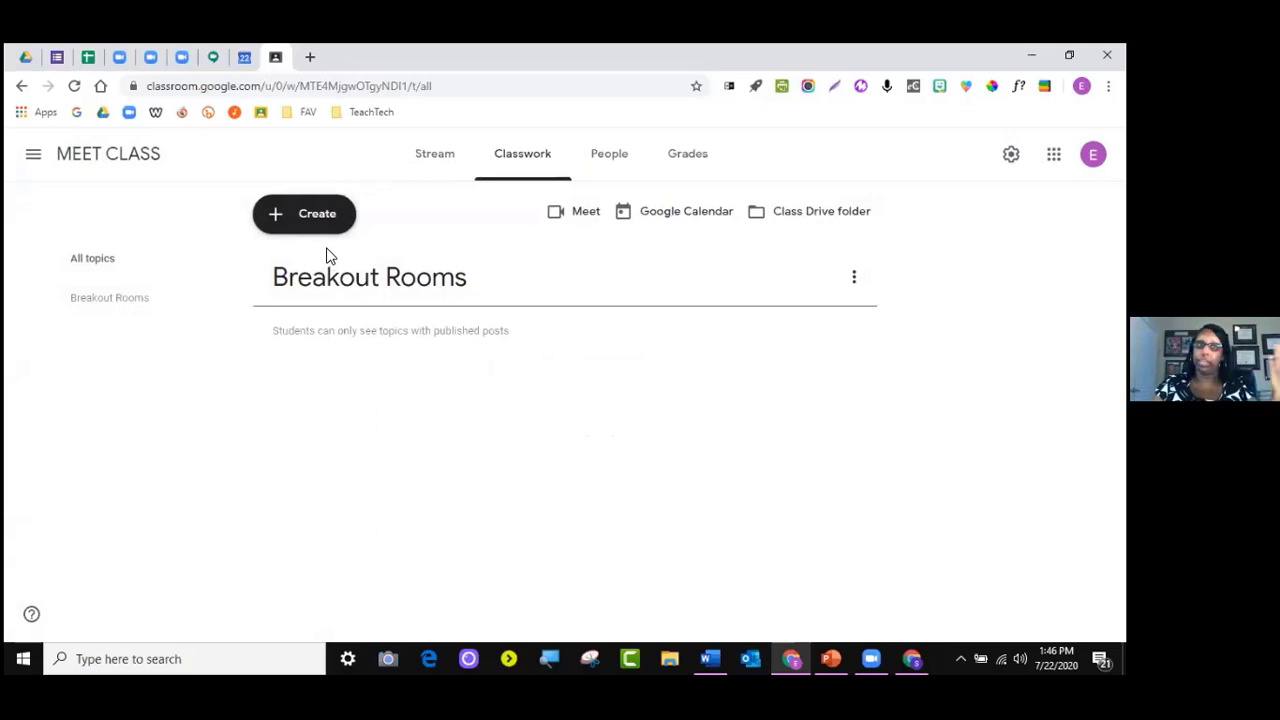
left_click(319, 218)
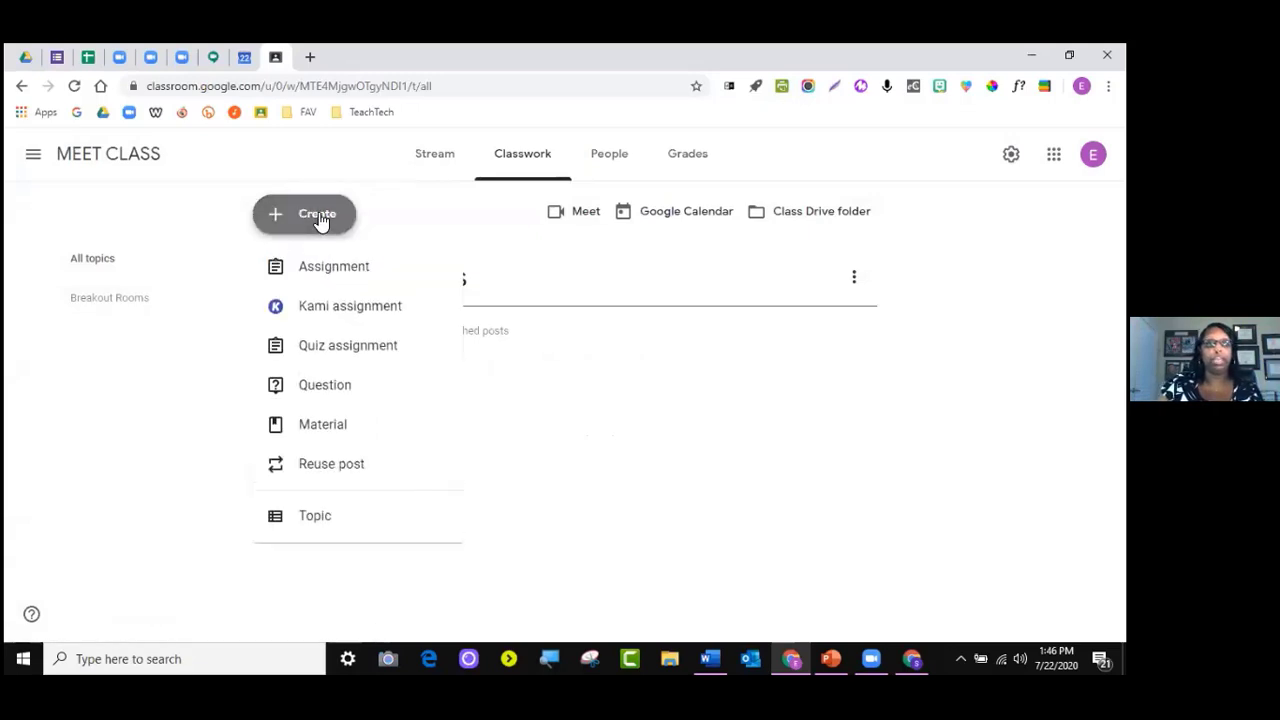
Start a material titled 'BR1' with description 'Join br1' and the pasted Meet link below
left_click(324, 438)
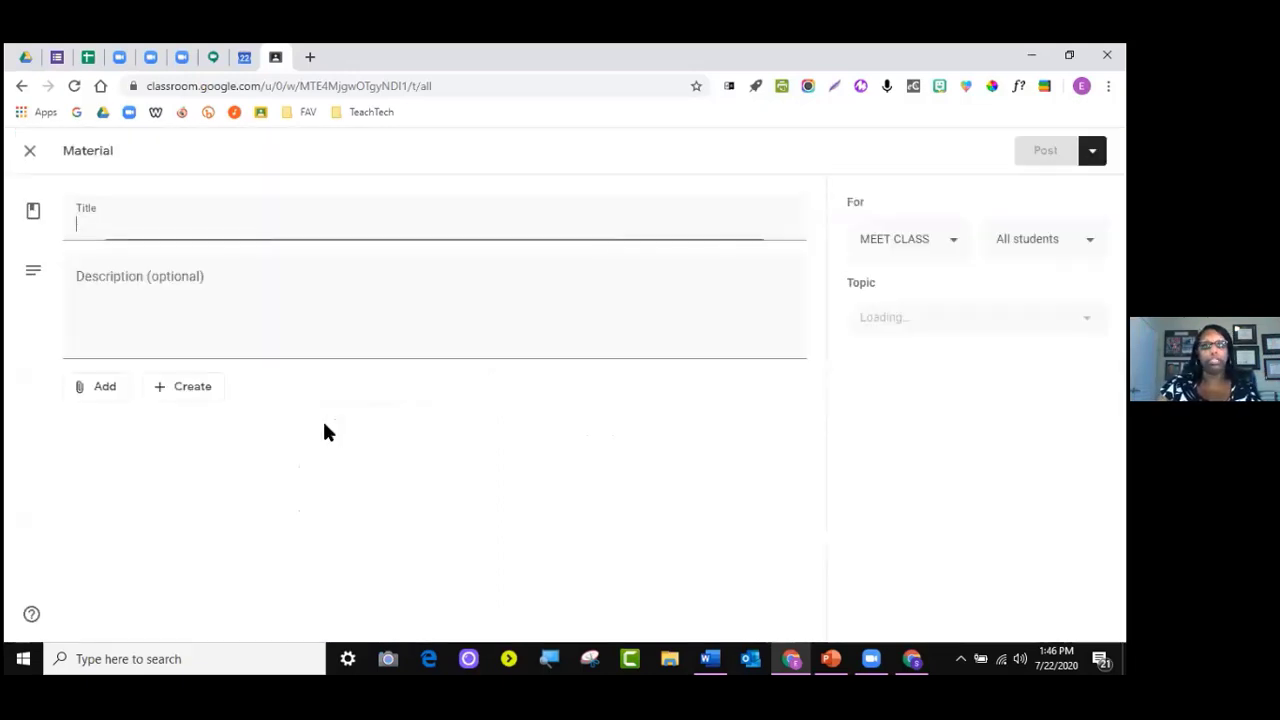
type("BR1")
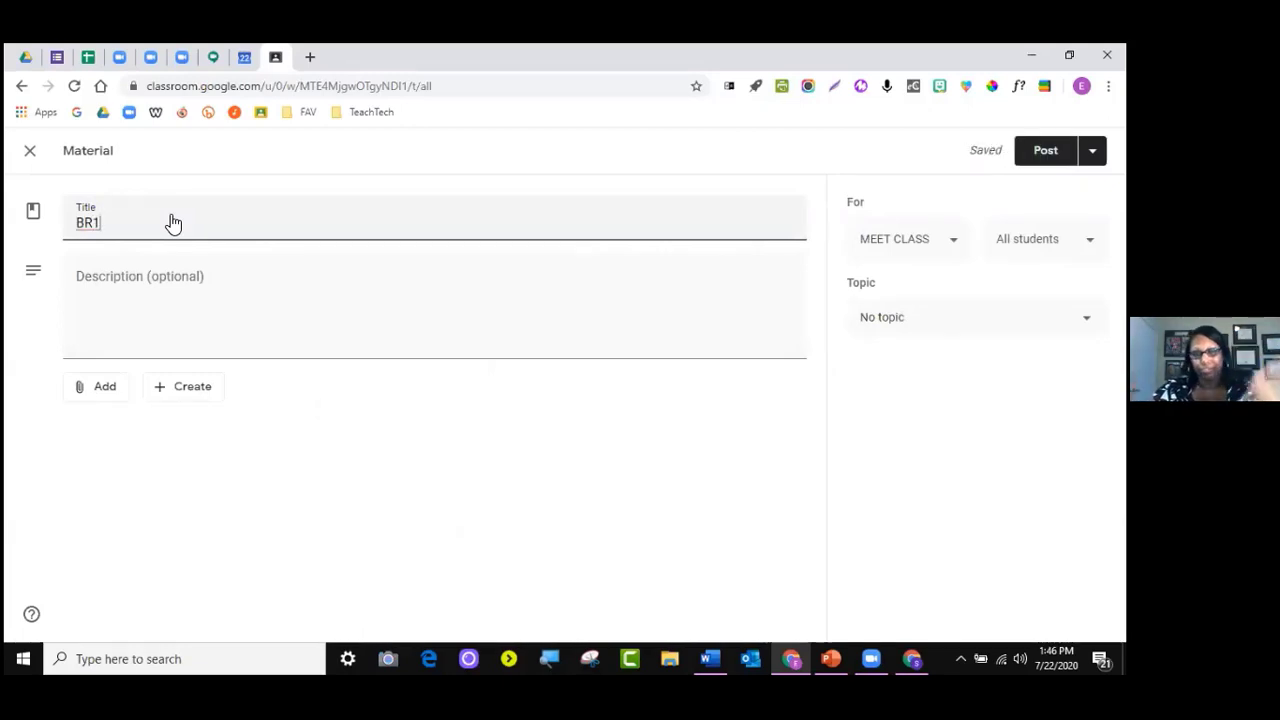
left_click(128, 302)
type("Join br1")
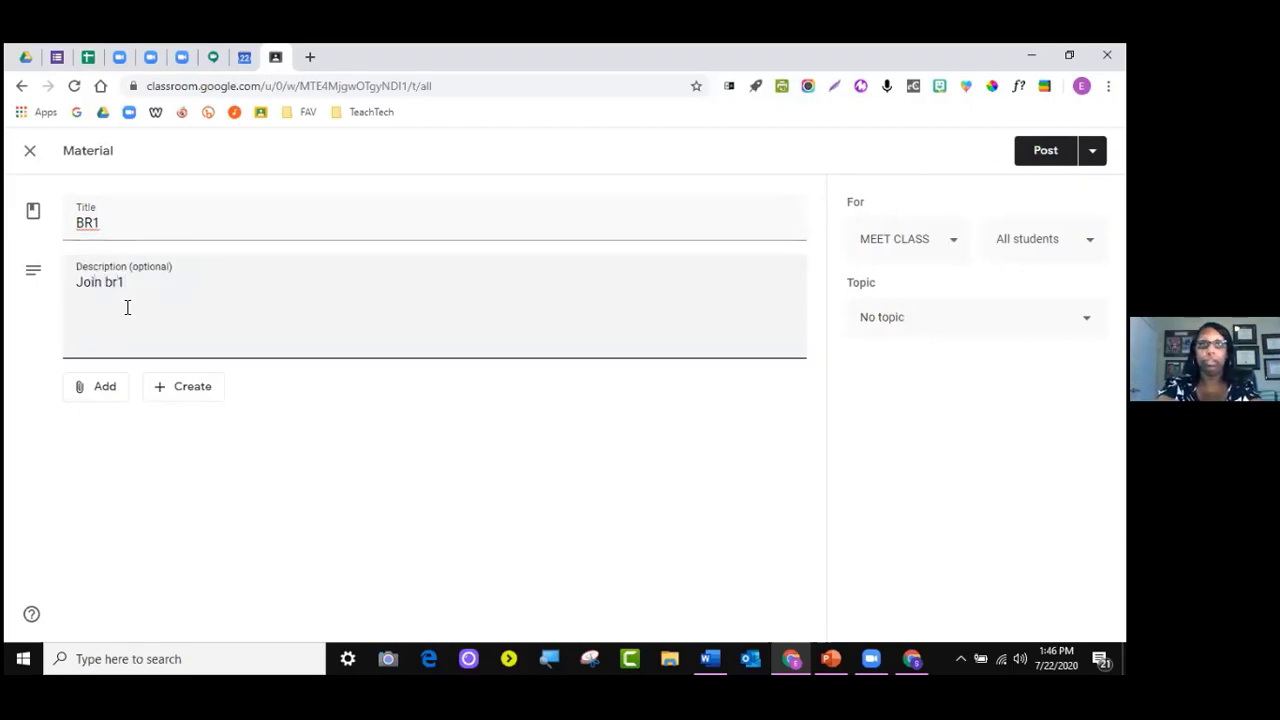
type(" w")
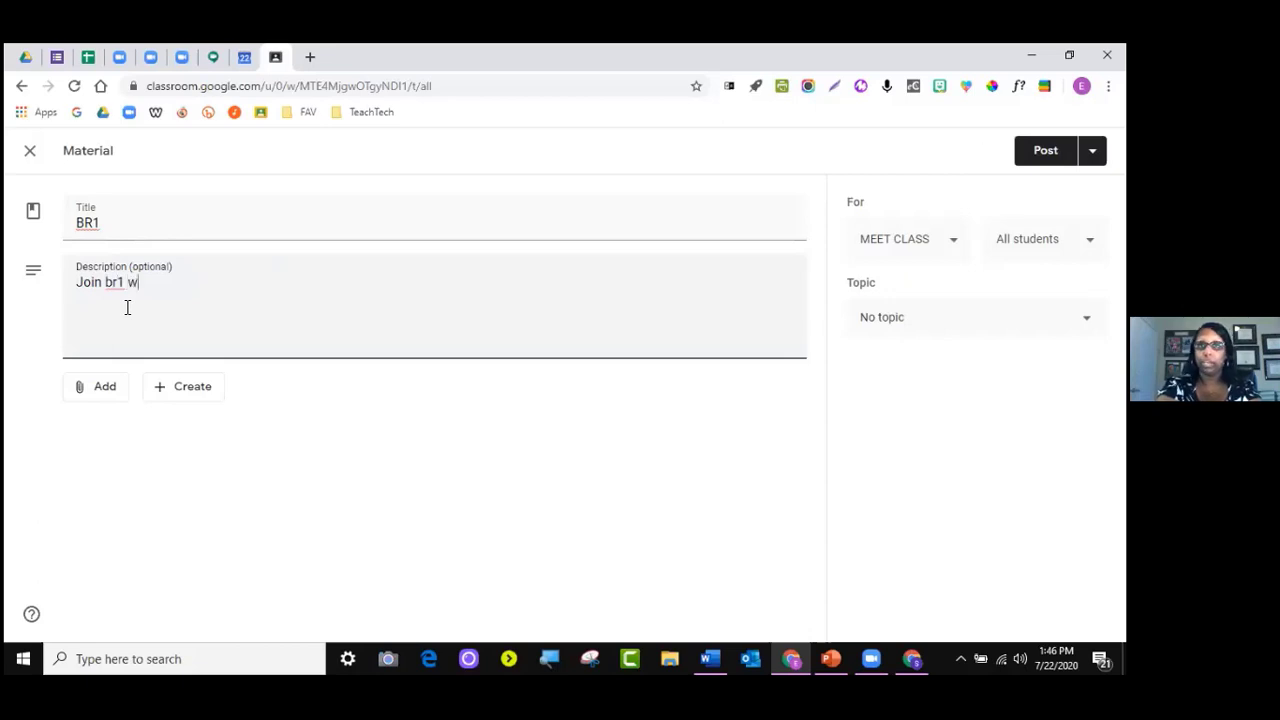
key("BackSpace")
key("BackSpace")
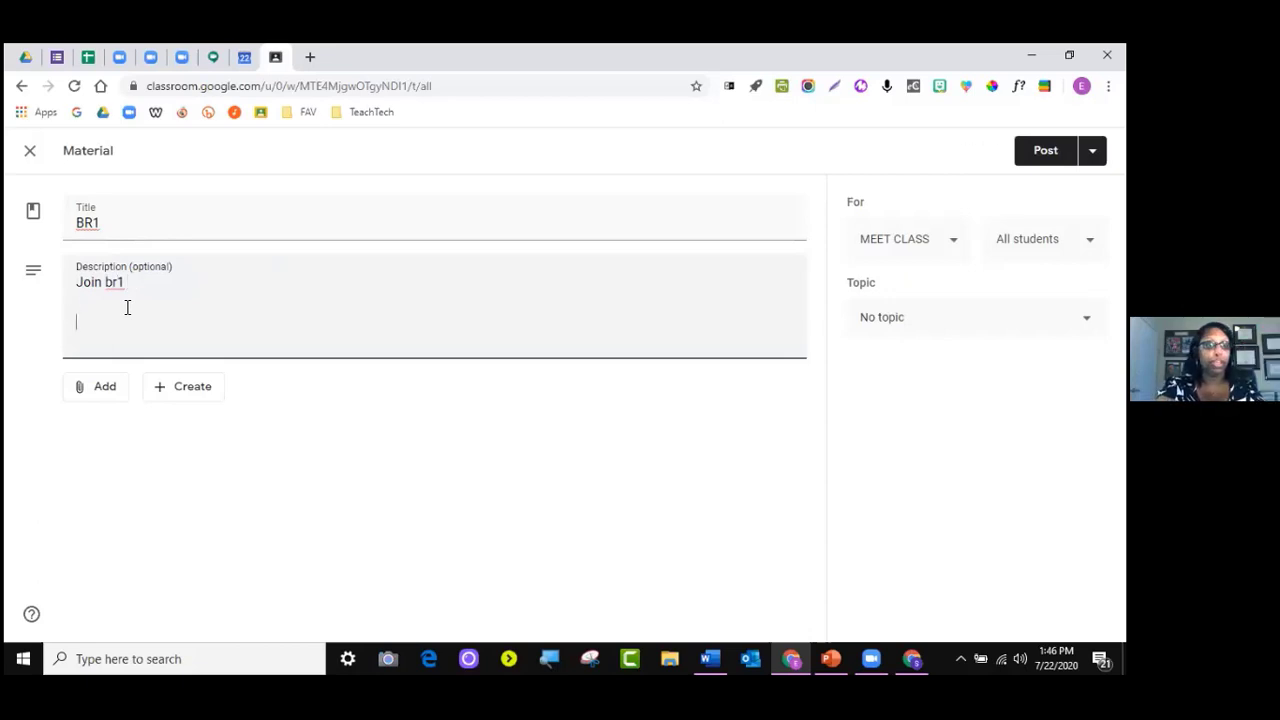
key("Return")
key("Return")
key("ctrl+v")
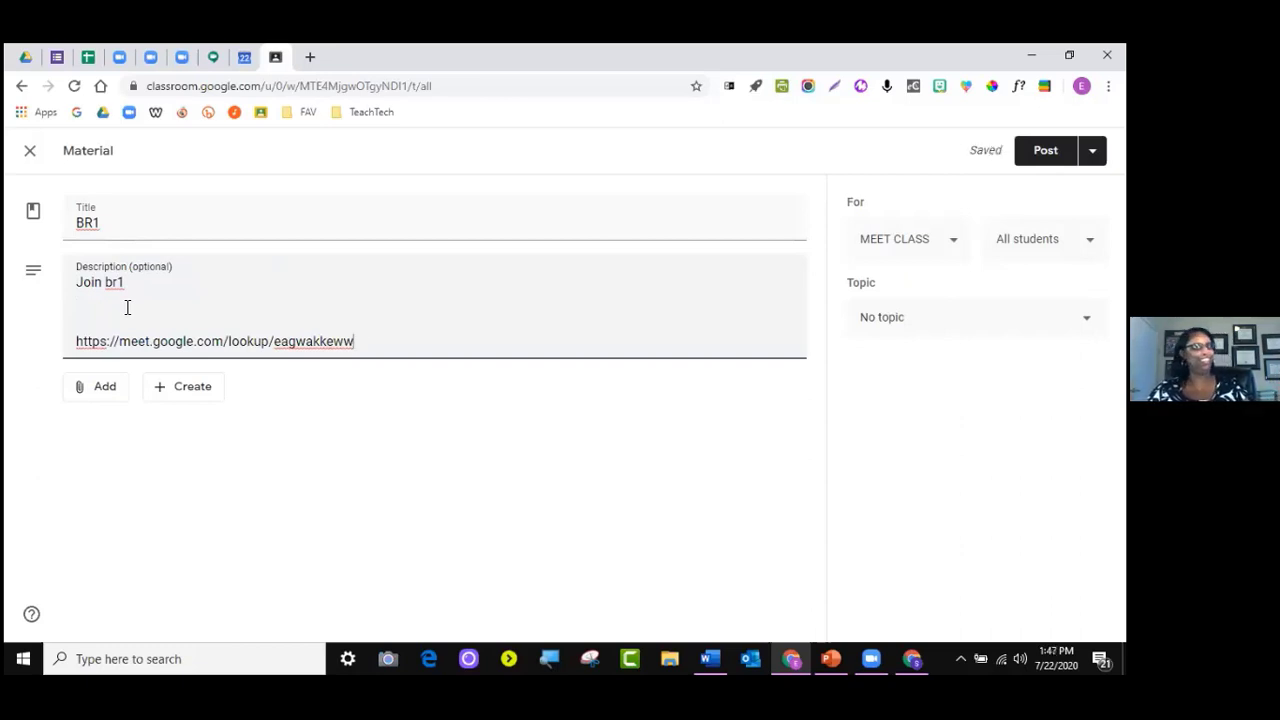
left_click_drag(355, 341, 277, 346)
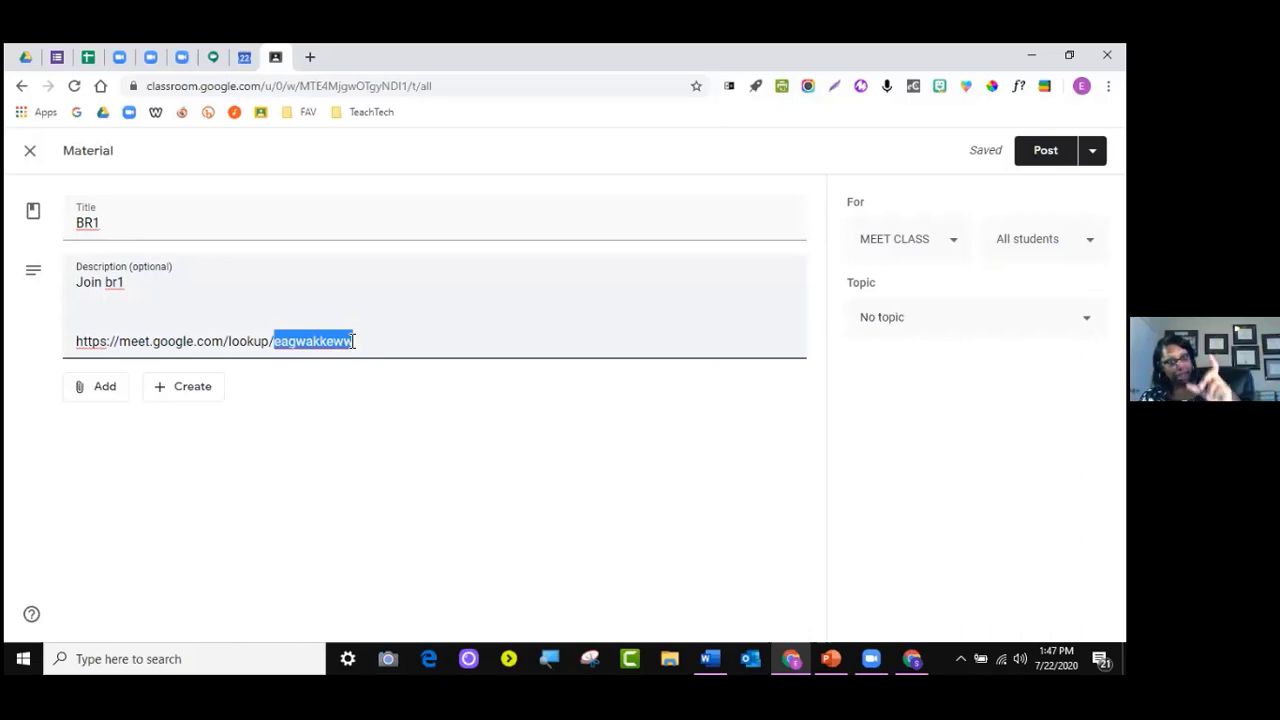
type("ds")
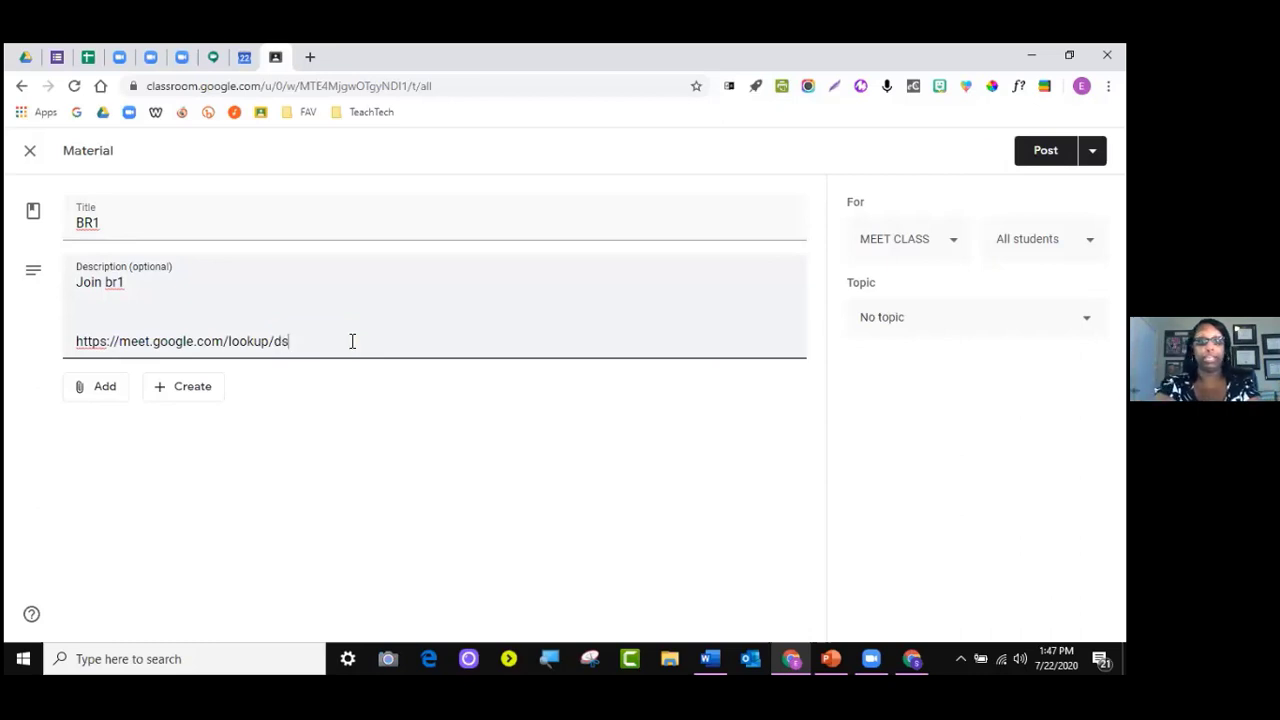
type("jhfri782dddfhsdf5")
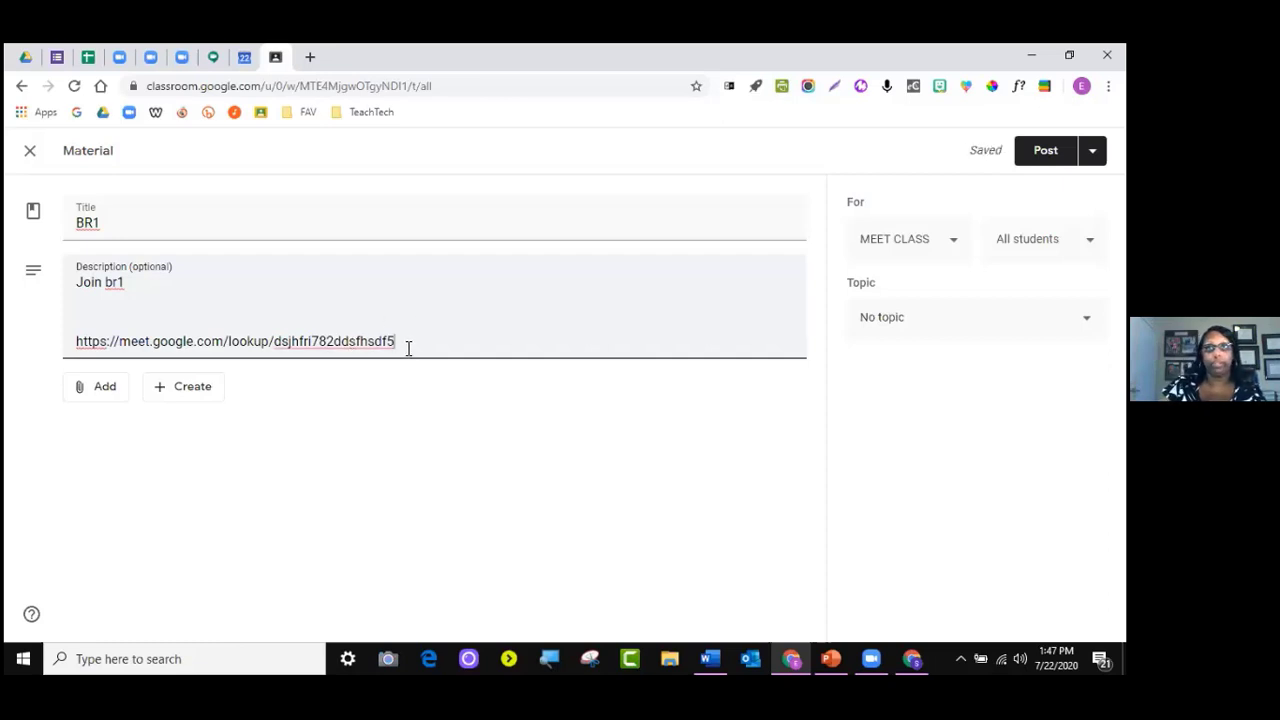
left_click_drag(406, 341, 77, 341)
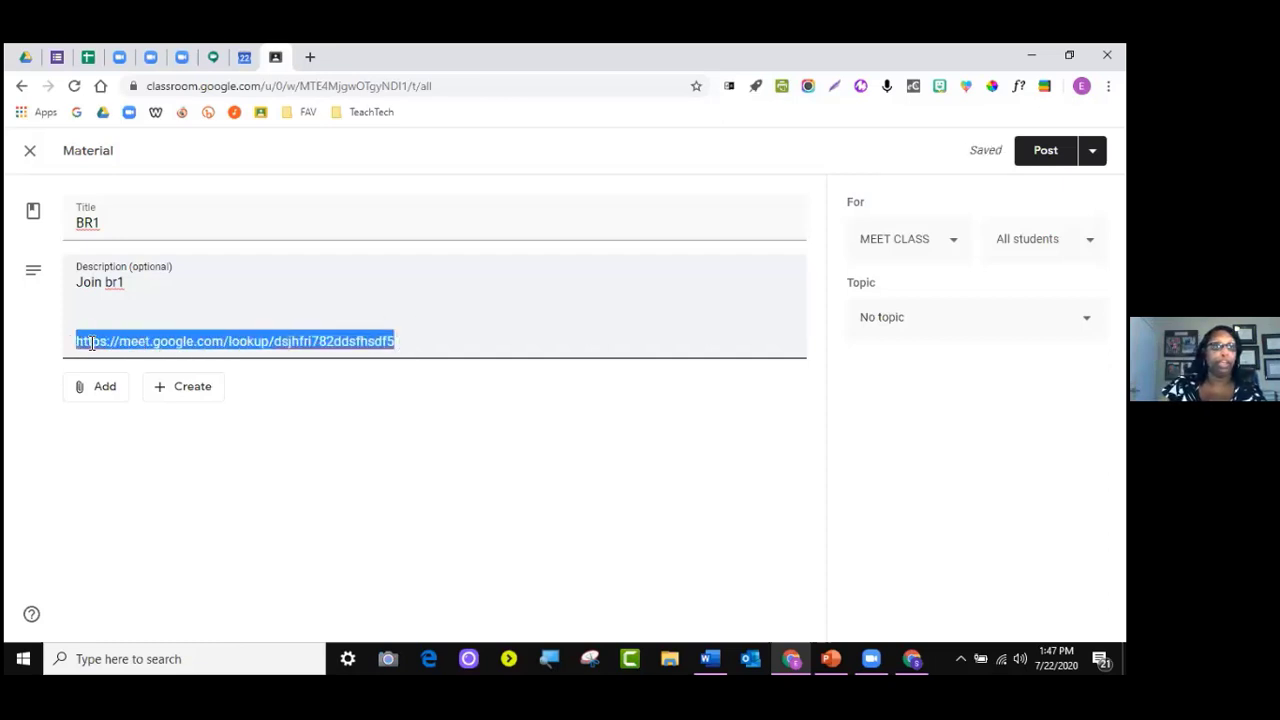
right_click(90, 343)
left_click(160, 198)
left_click(99, 398)
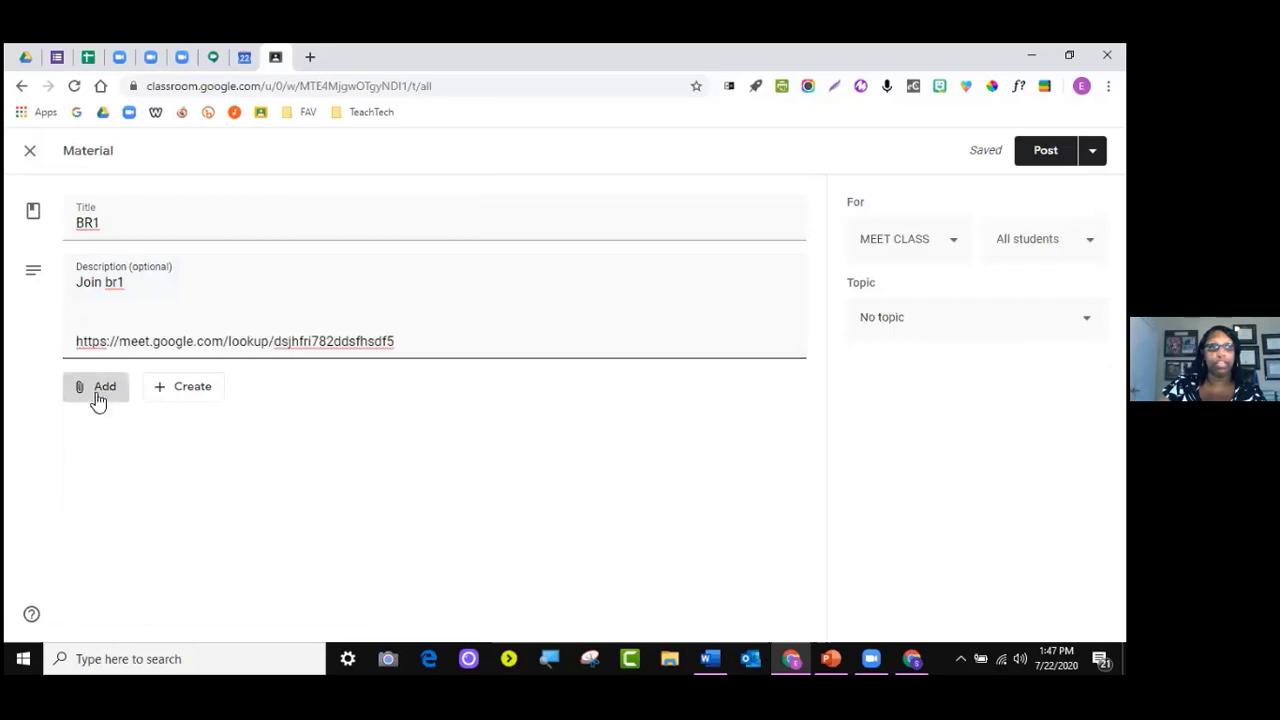
Attach the copied Meet link to BR1 and file it under the Breakout Rooms topic
left_click(117, 449)
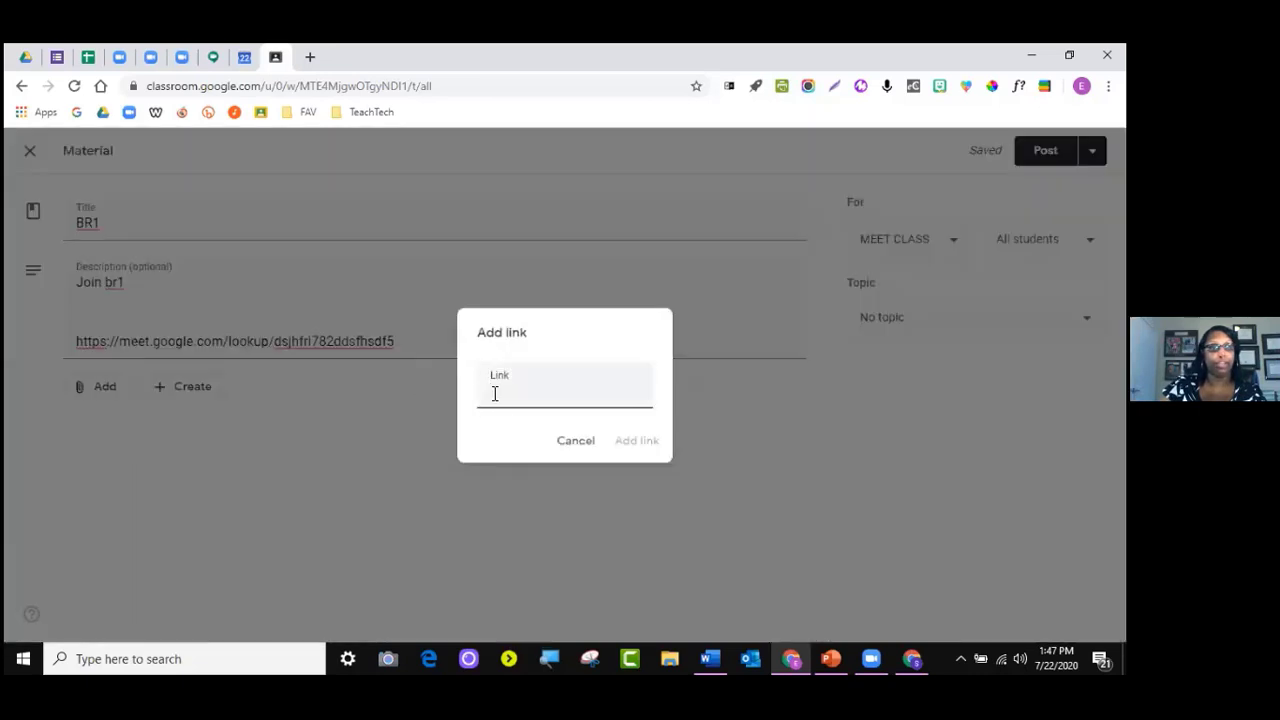
right_click(506, 392)
left_click(518, 392)
left_click(640, 441)
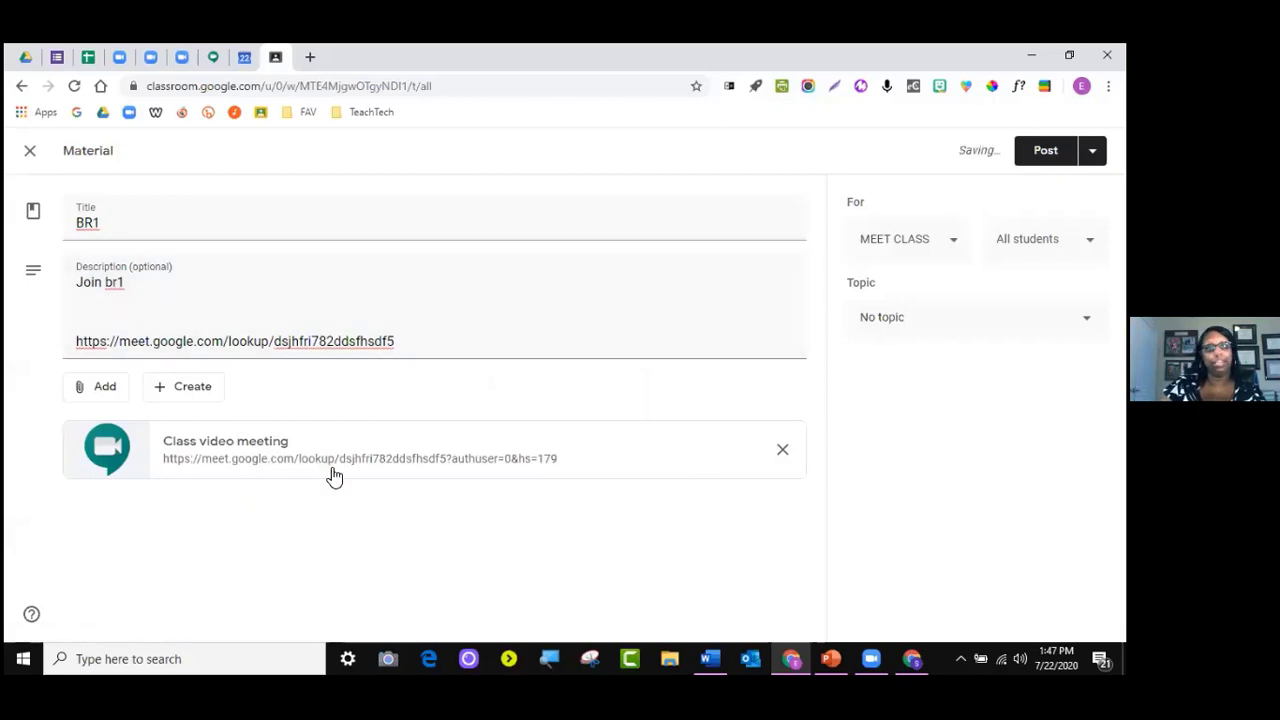
left_click(945, 340)
left_click(923, 409)
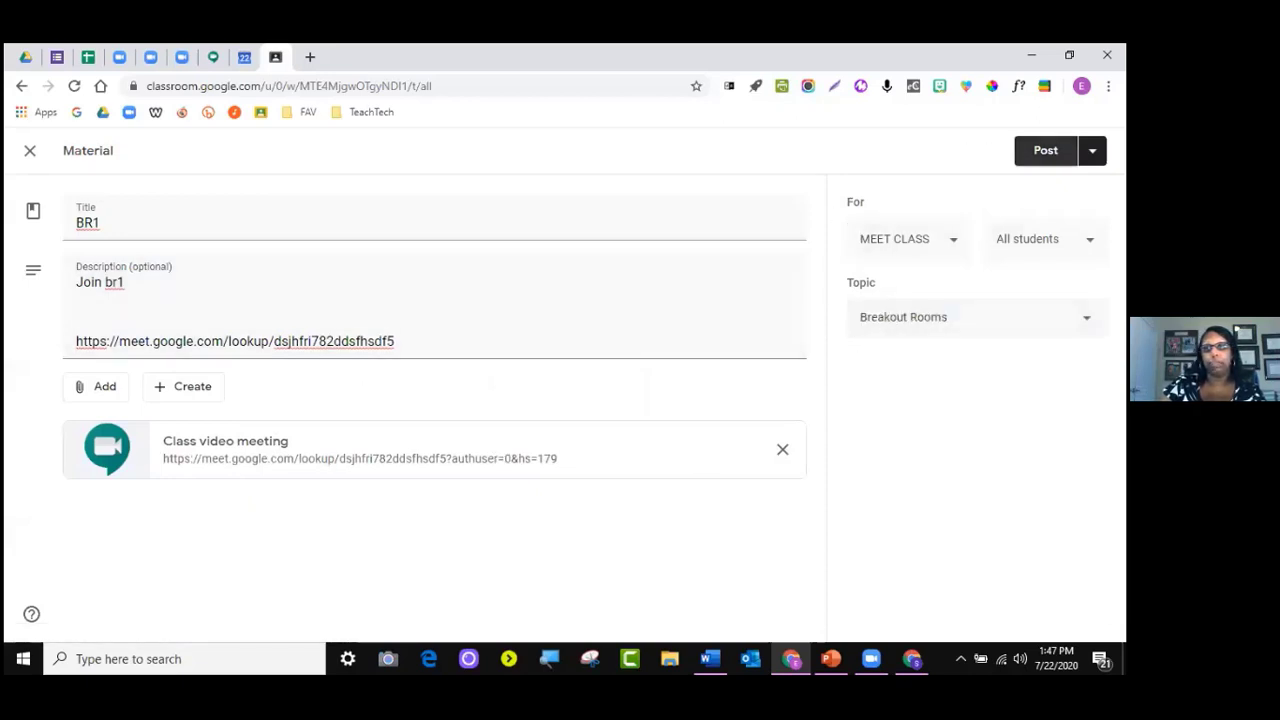
Post BR1 and start a new material
left_click(1045, 150)
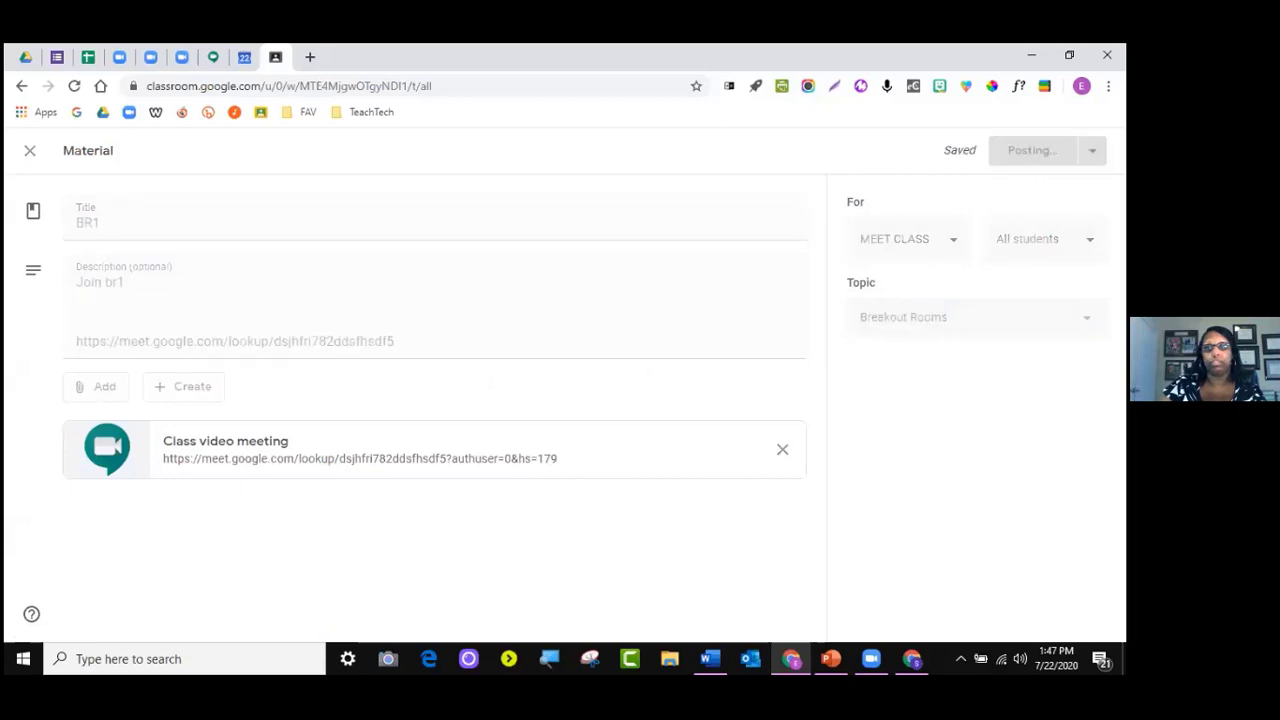
left_click(297, 212)
left_click(315, 422)
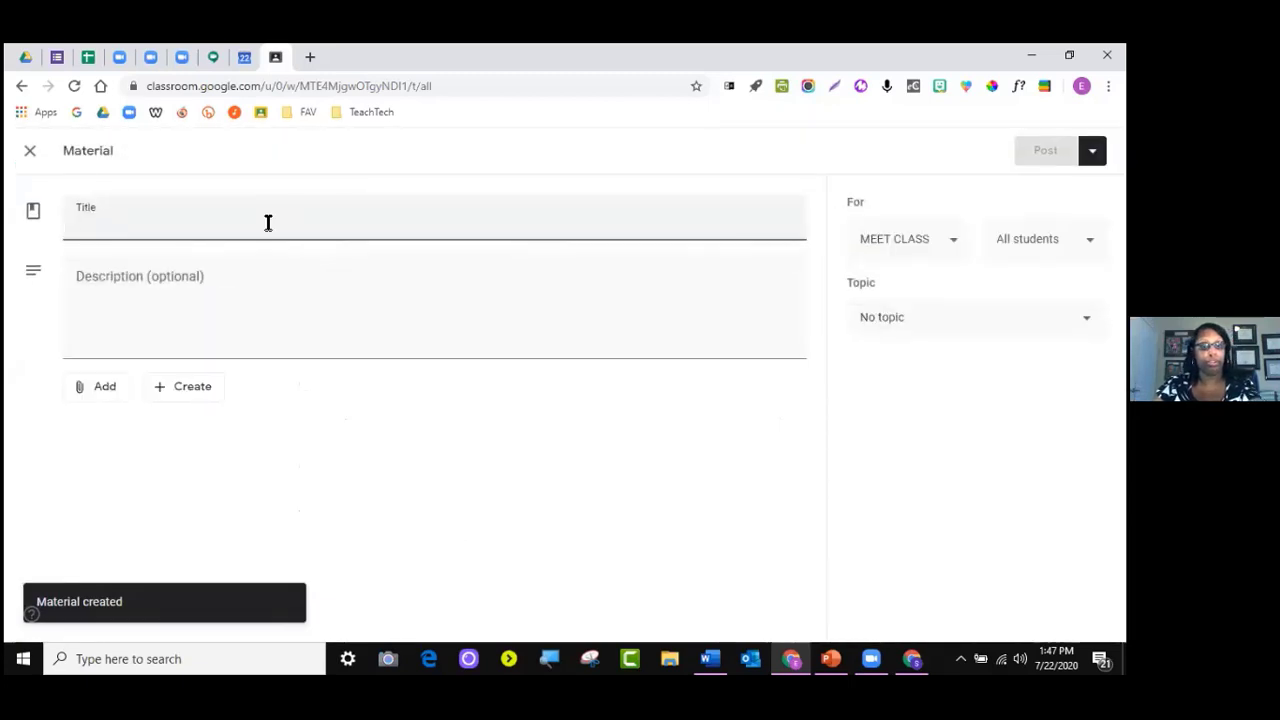
Title the material 'br2', describe it 'adsad', and paste a Meet link with room code xsdfsdfdsf45461
type("br2")
left_click(183, 306)
type("adsad")
key("Return")
key("Return")
right_click(139, 332)
left_click(177, 414)
left_click_drag(397, 321, 274, 321)
key("BackSpace")
type("xsdfsdf")
type("dsf45461")
Copy the br2 Meet link and attach it to the material as a web link
left_click_drag(433, 323, 77, 323)
right_click(77, 323)
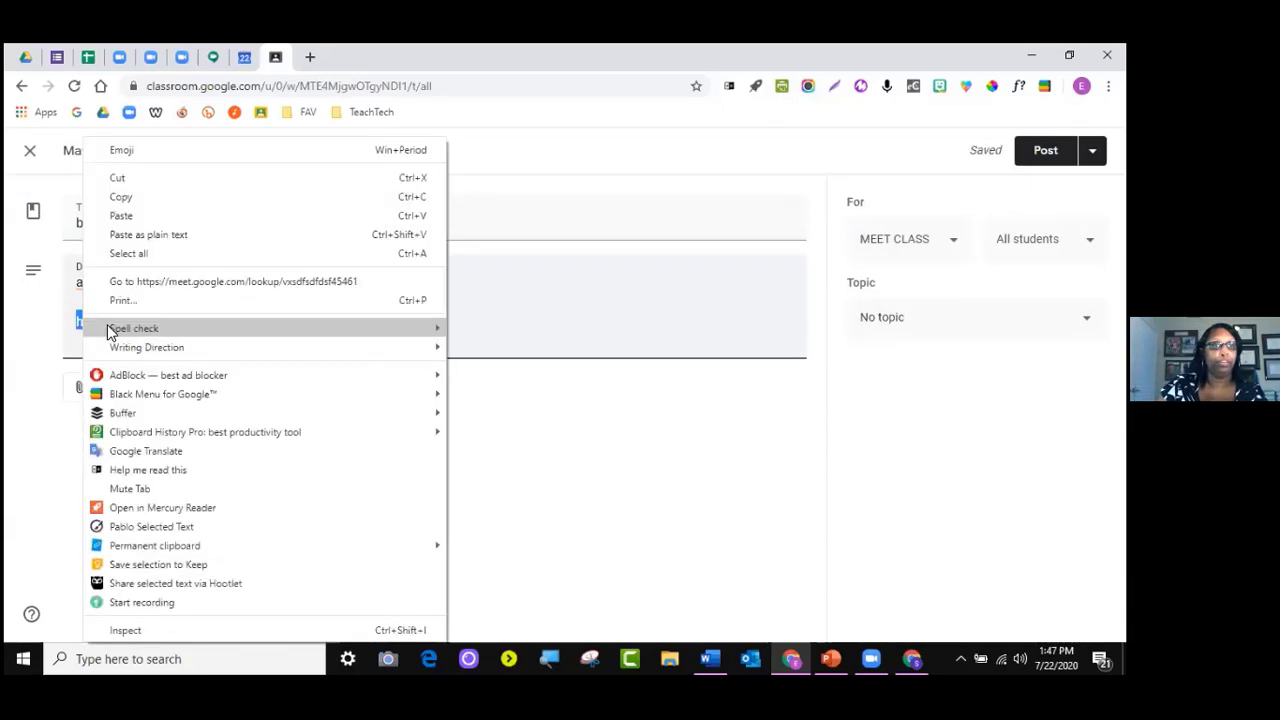
left_click(121, 197)
left_click(98, 386)
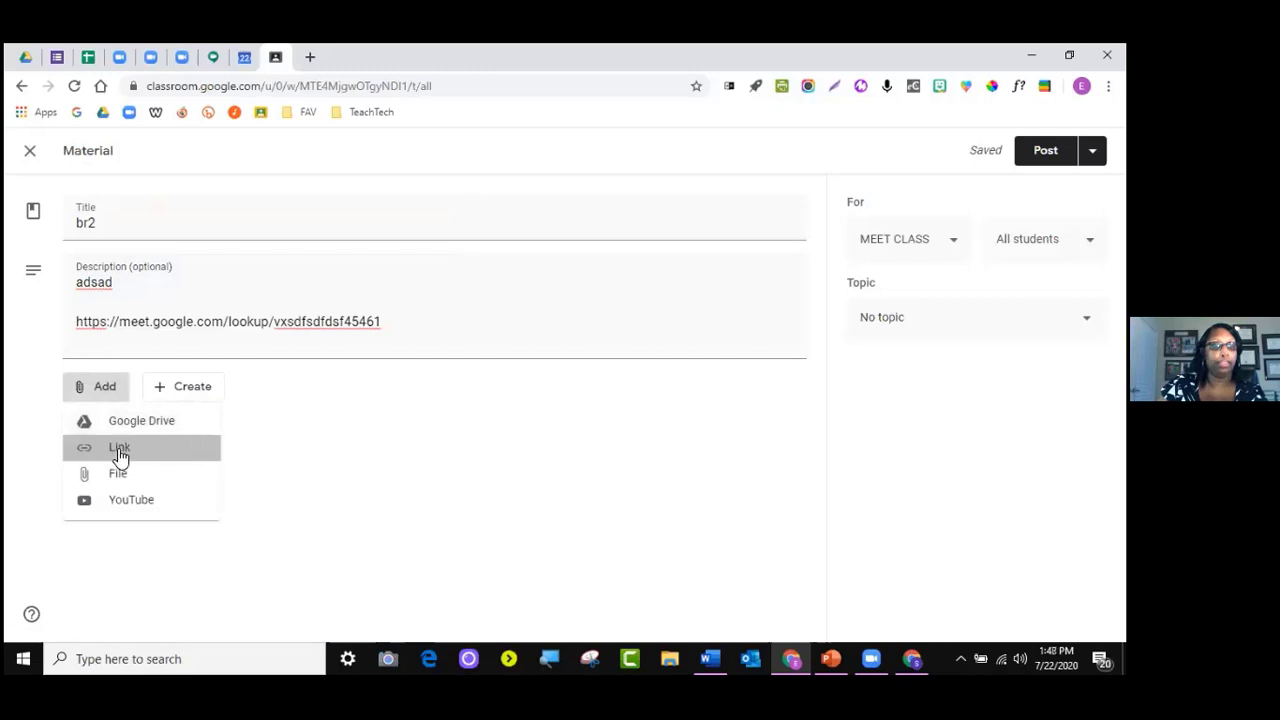
left_click(114, 456)
right_click(494, 385)
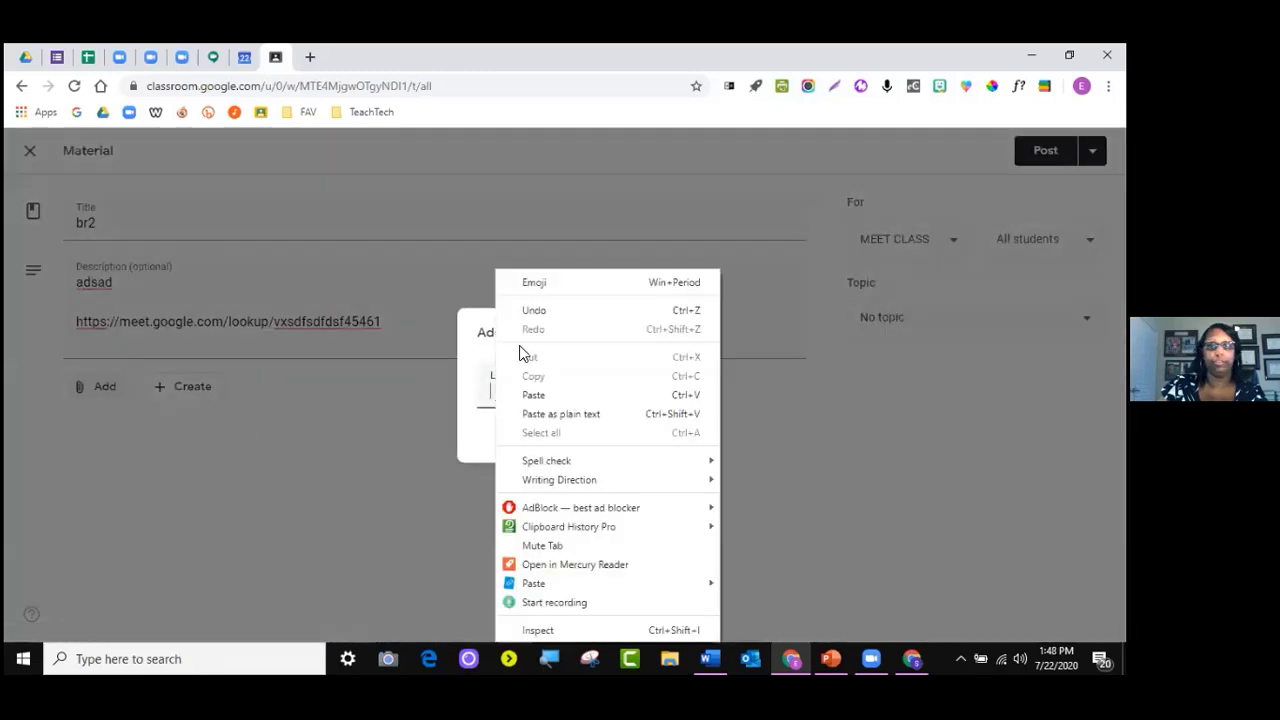
left_click(537, 395)
left_click(640, 448)
File br2 under Breakout Rooms and post it
left_click(948, 333)
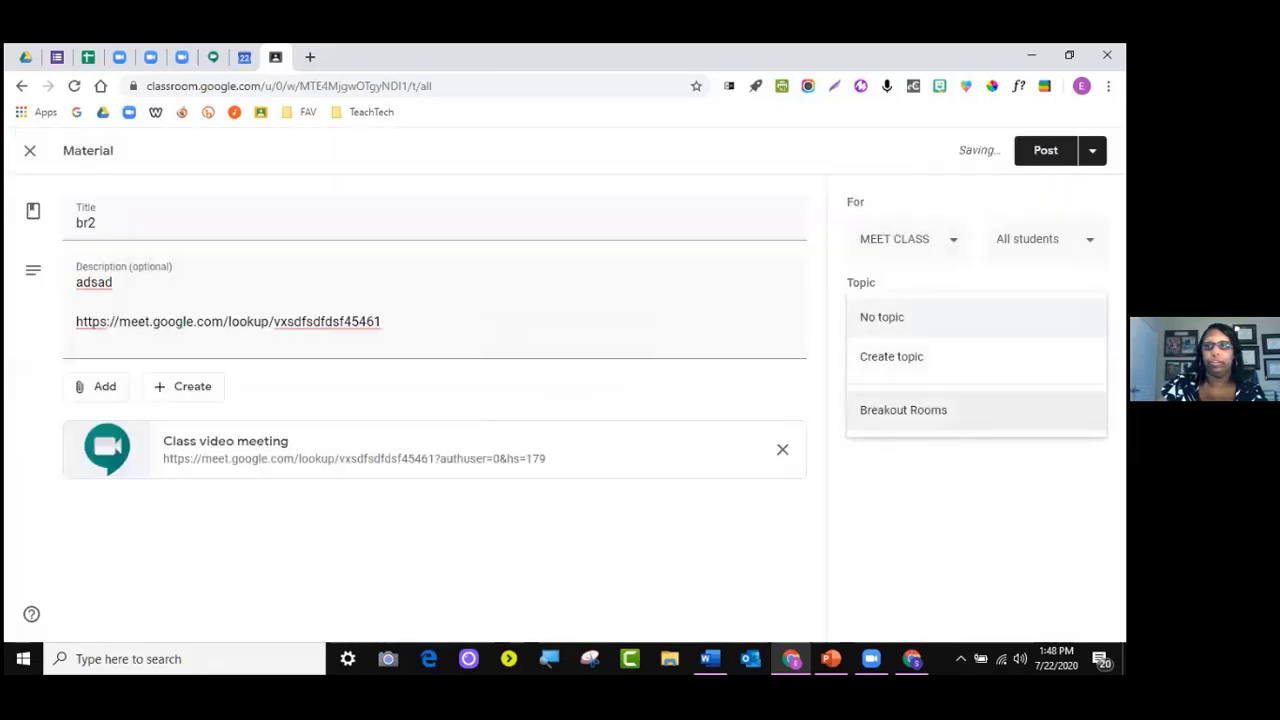
left_click(920, 421)
left_click(1045, 150)
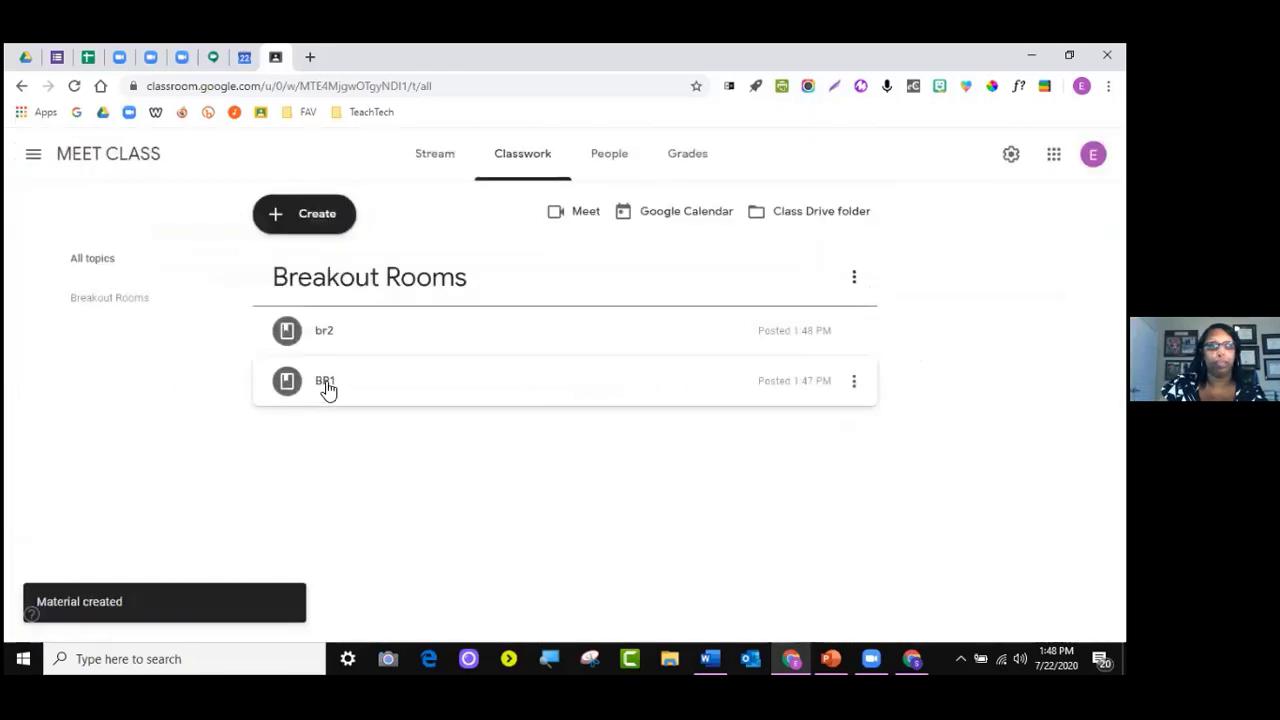
Drag the BR1 post above br2 in the Breakout Rooms topic
left_click_drag(363, 391, 363, 314)
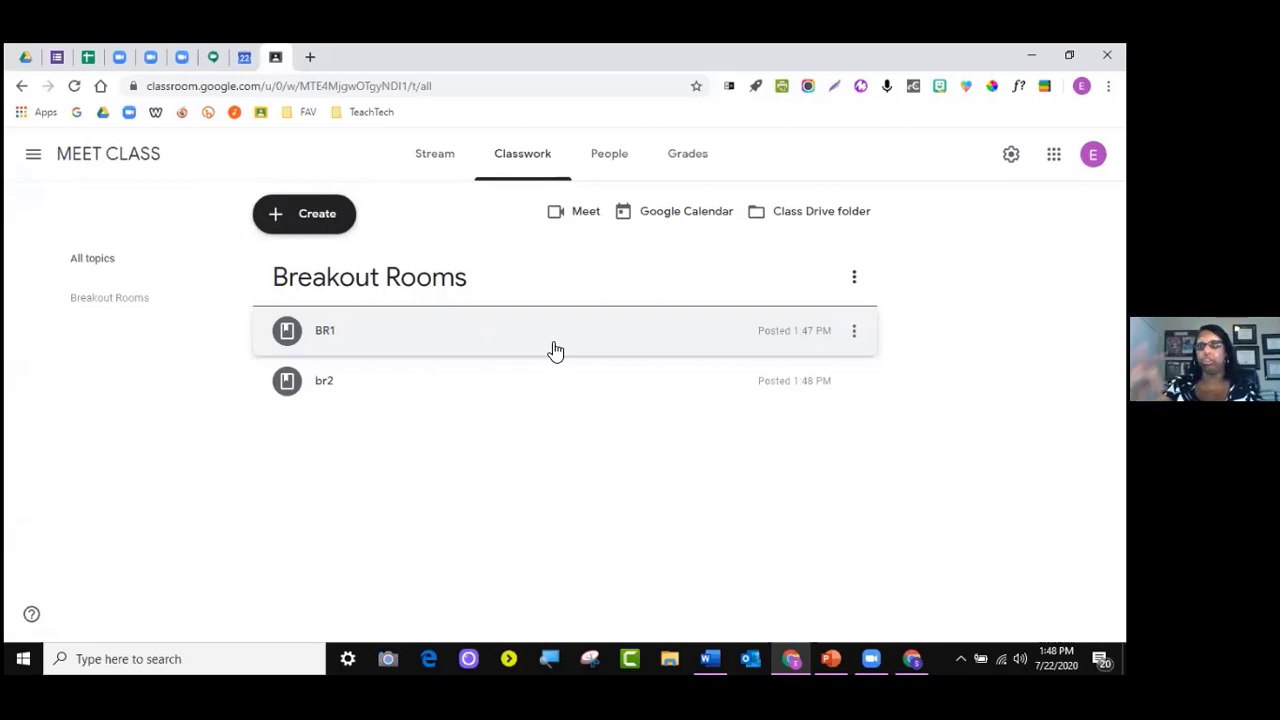
left_click(320, 226)
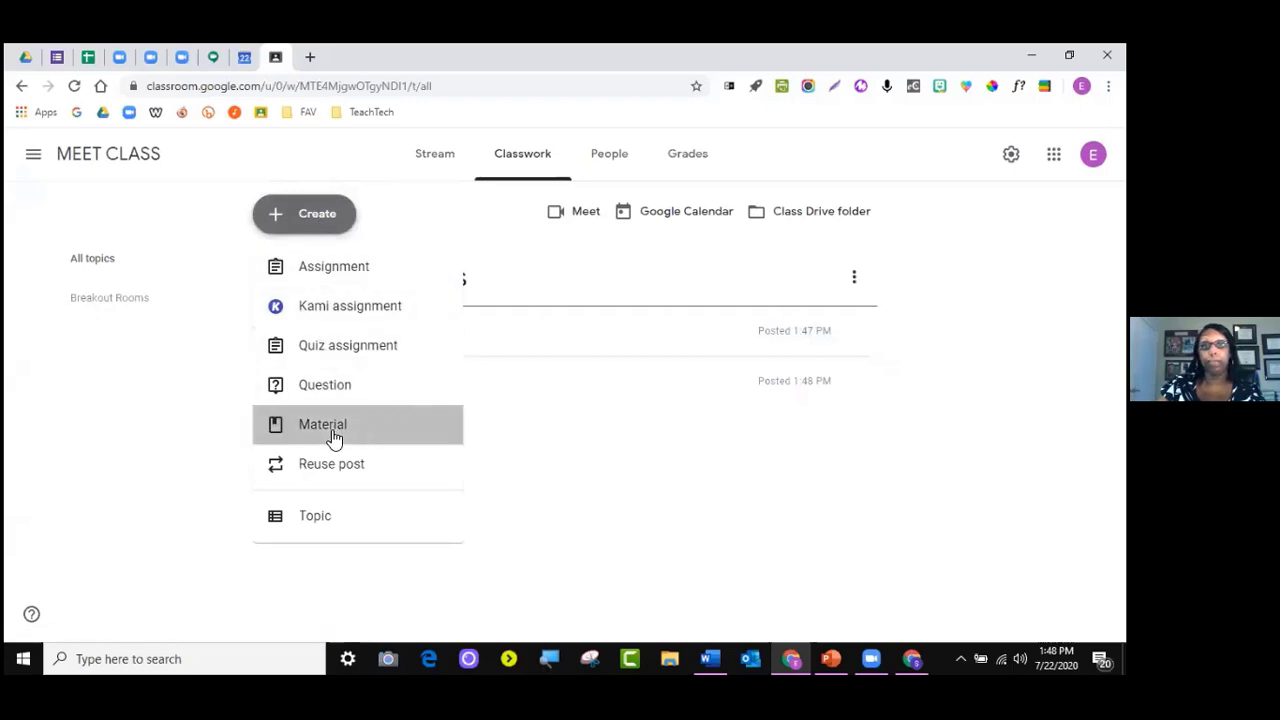
Start a new material titled 'dsfsfdsdsdf' and bring up the student recipients dropdown
left_click(334, 438)
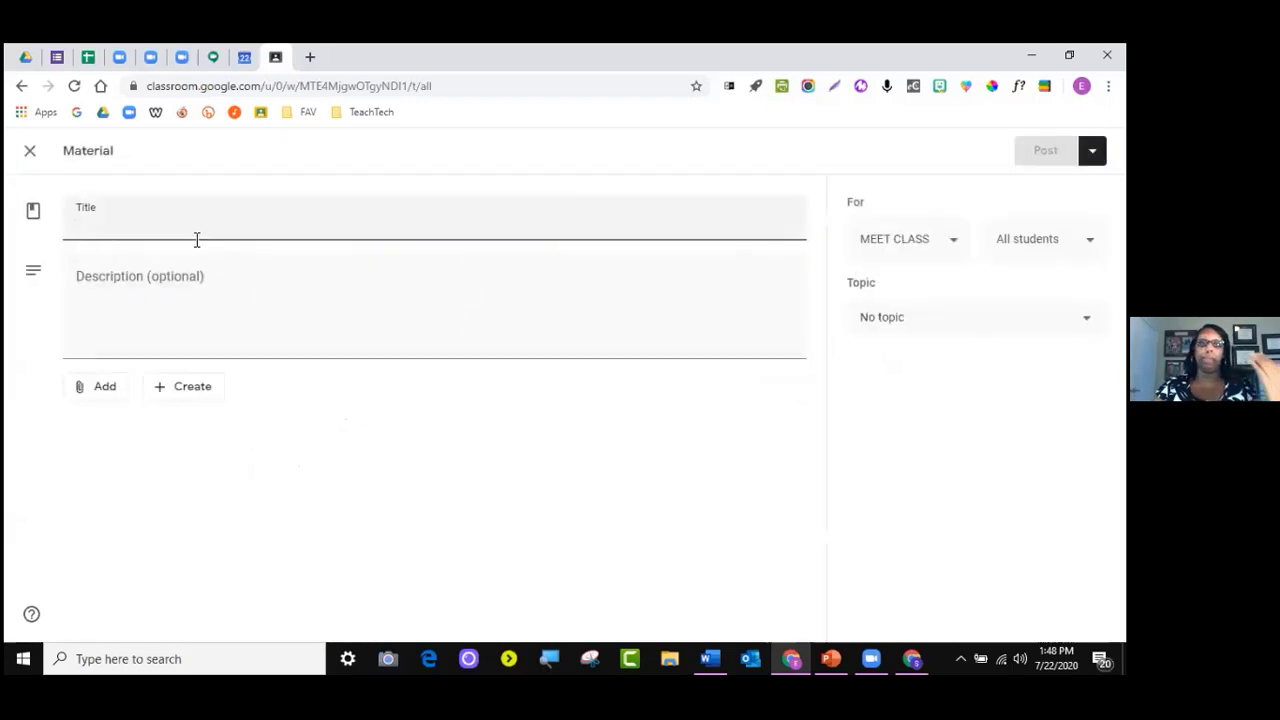
type("dsfsfdsdsdf")
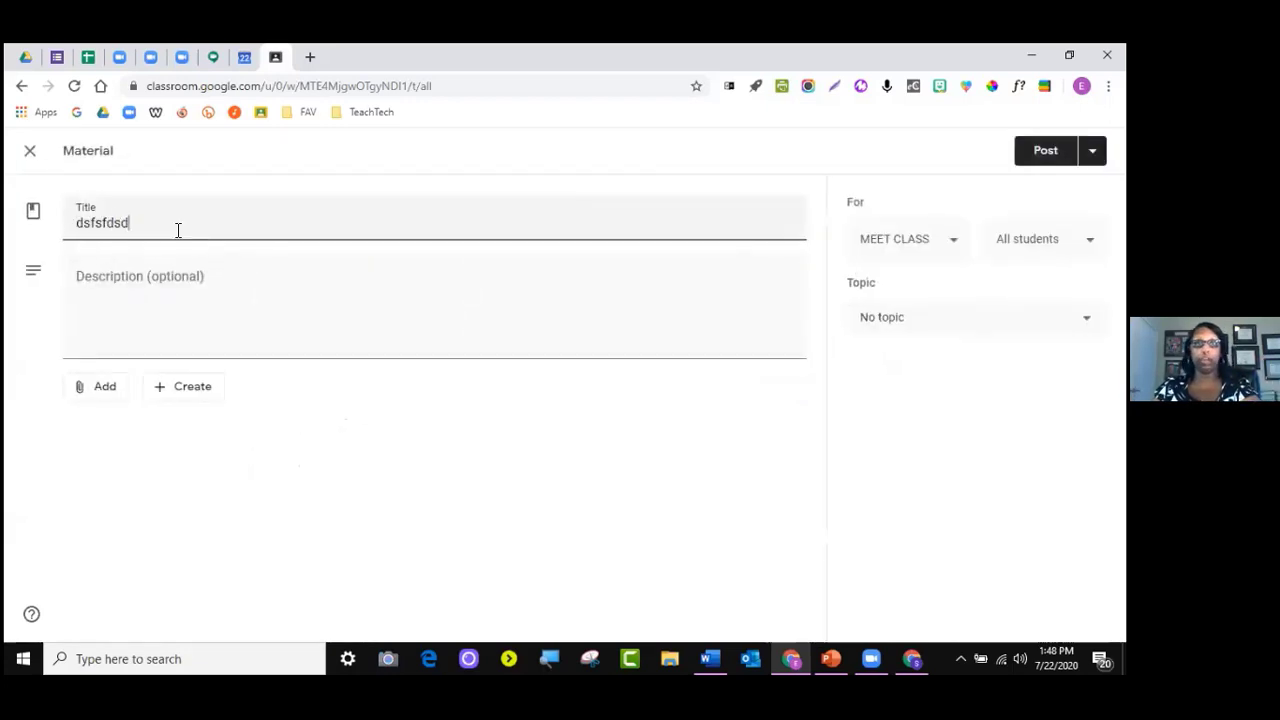
left_click(130, 299)
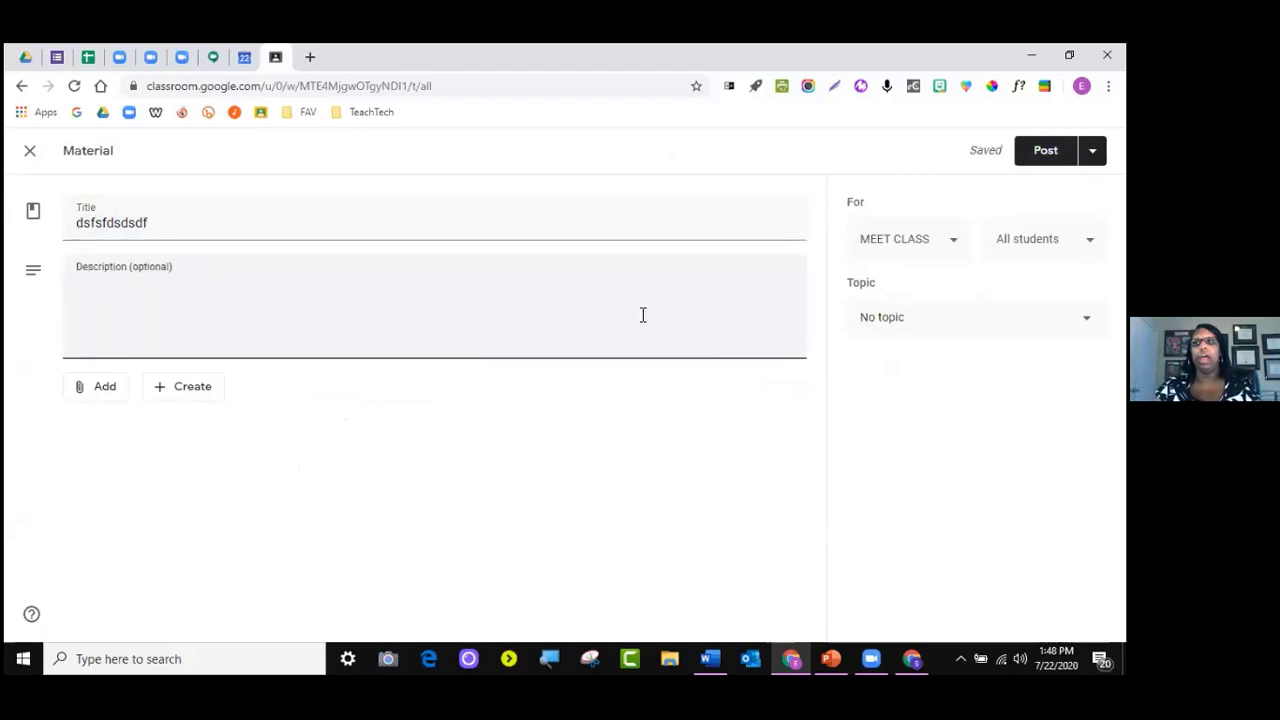
left_click(1042, 239)
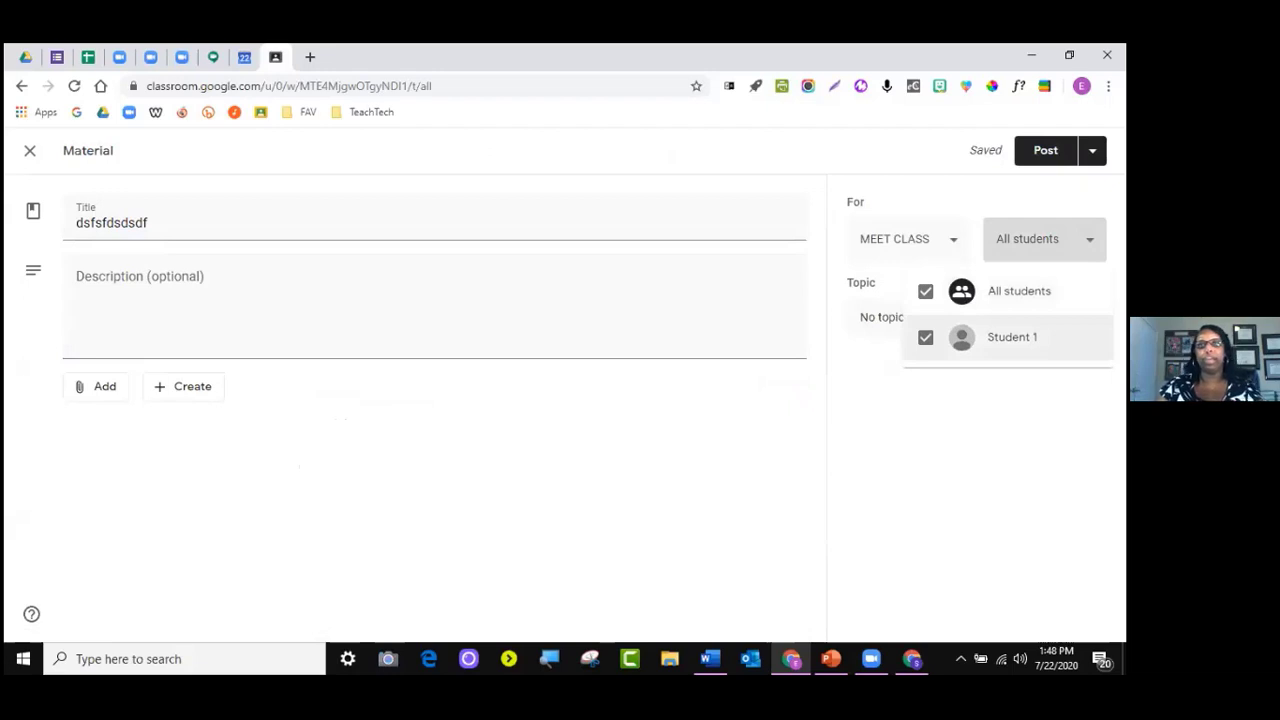
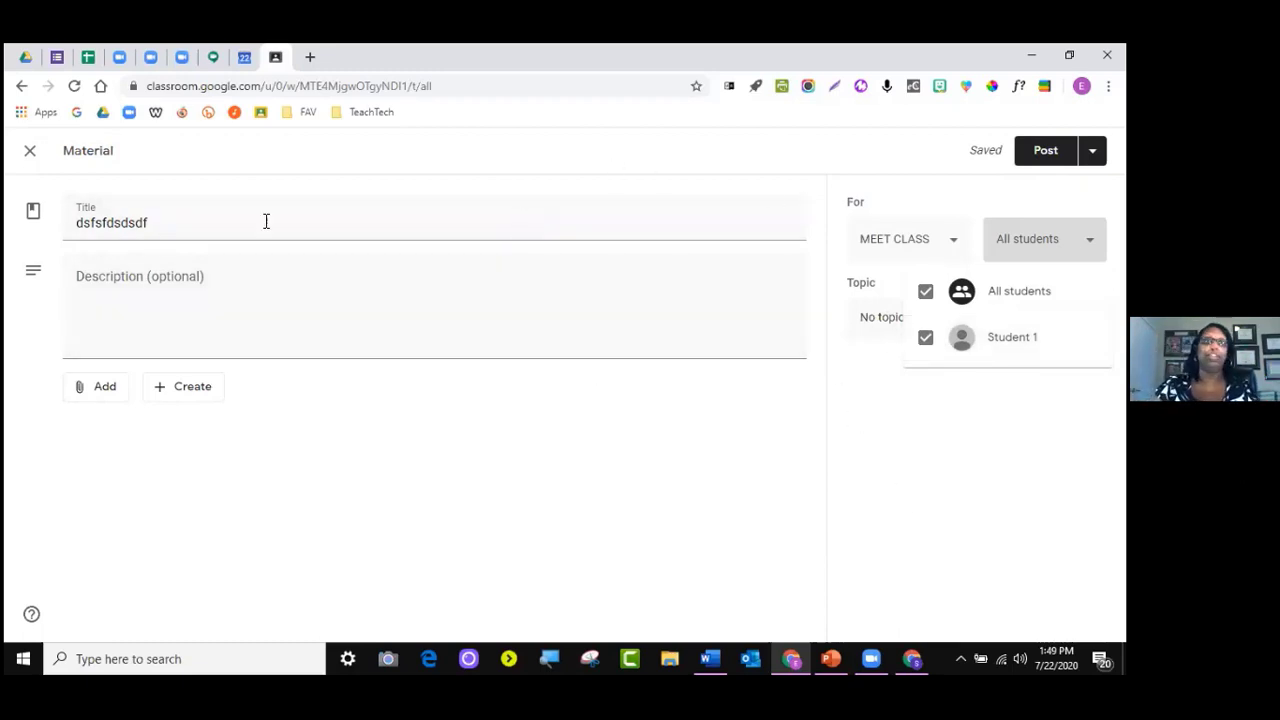
Discard the 'dsfsfdsdsdf' draft and open BR1's Meet link in a new tab
left_click(35, 158)
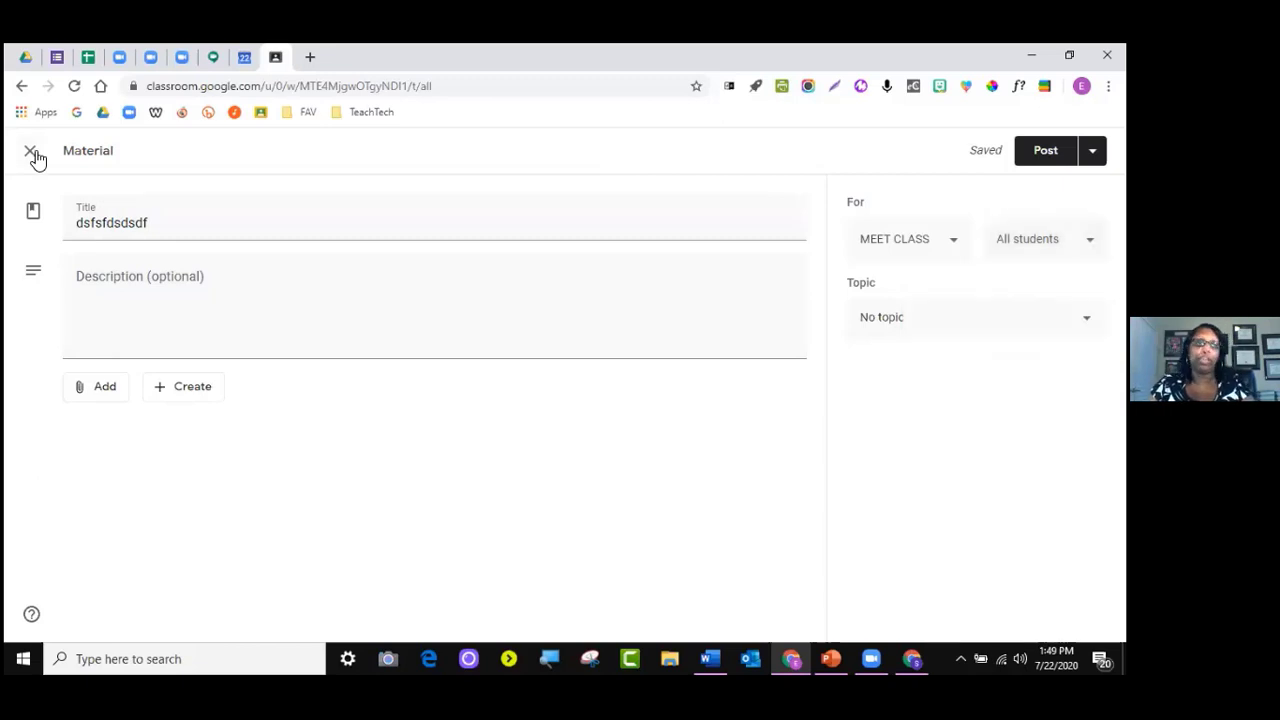
left_click(35, 156)
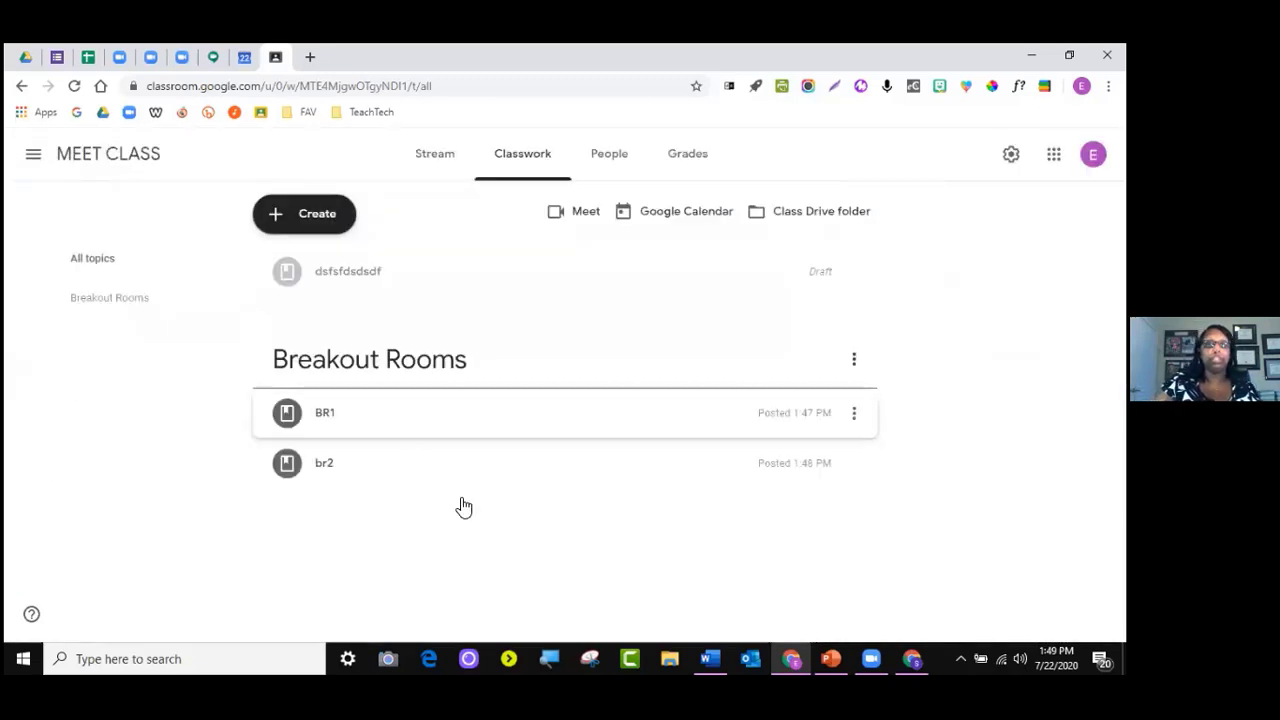
left_click(409, 405)
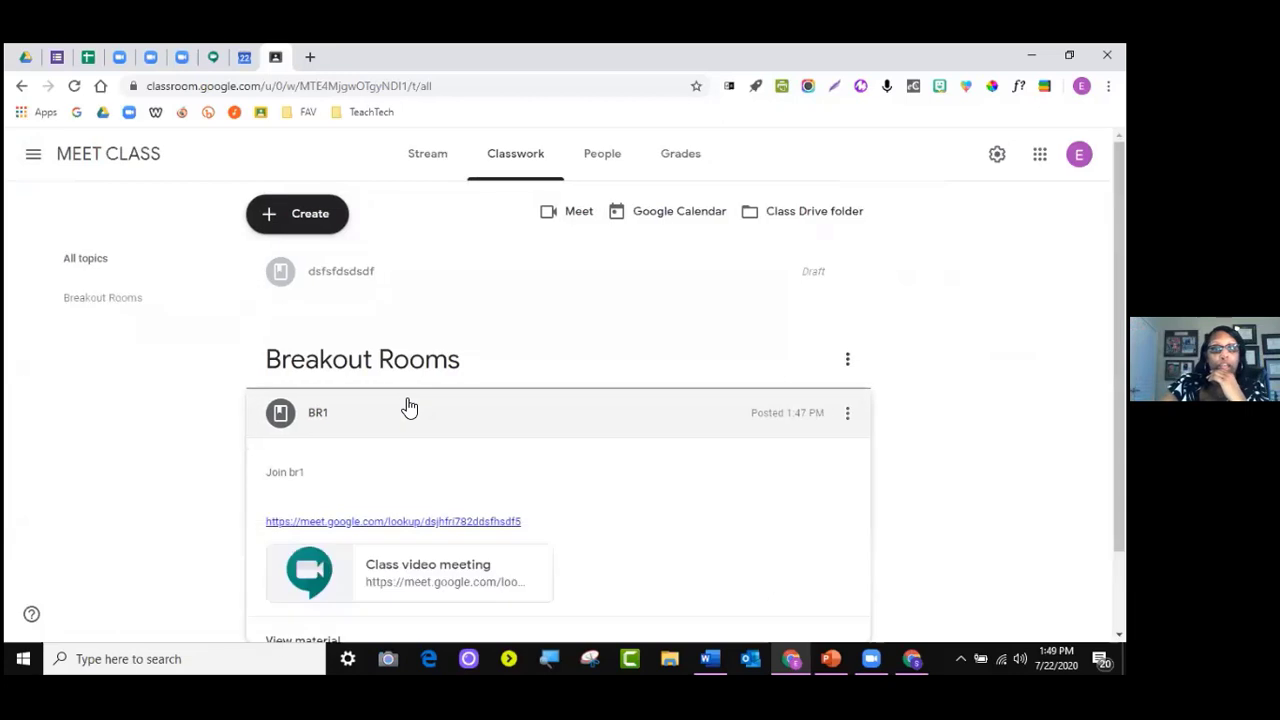
left_click(408, 519)
Open br2's Meet link in its own tab, then return to the BR1 Meet tab
left_click(275, 58)
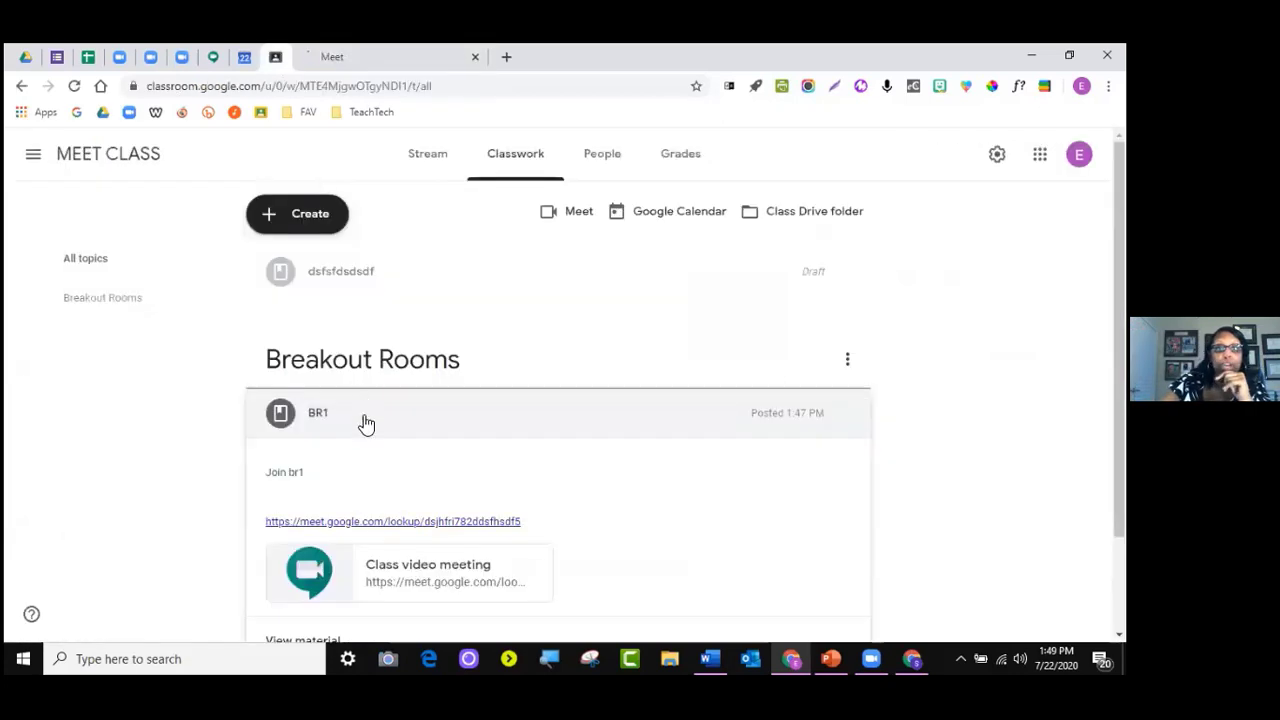
scroll(381, 538, "down", 1)
left_click(363, 583)
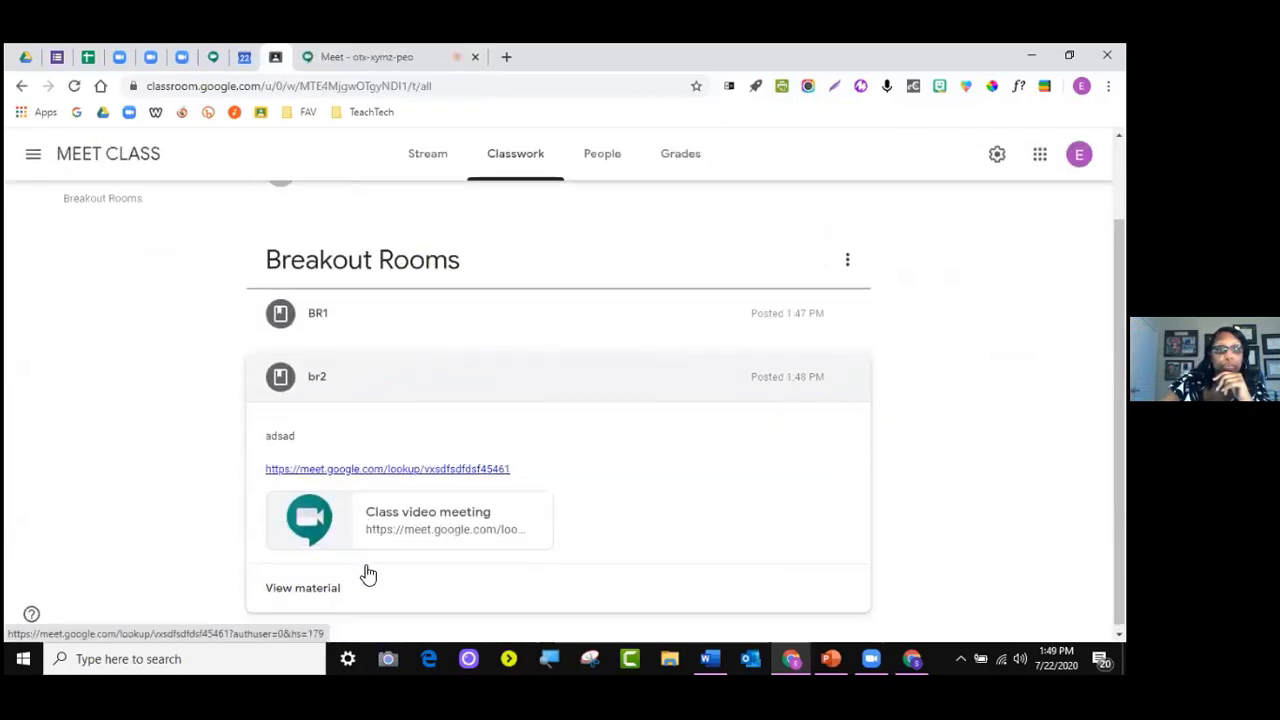
left_click(366, 467)
left_click(538, 57)
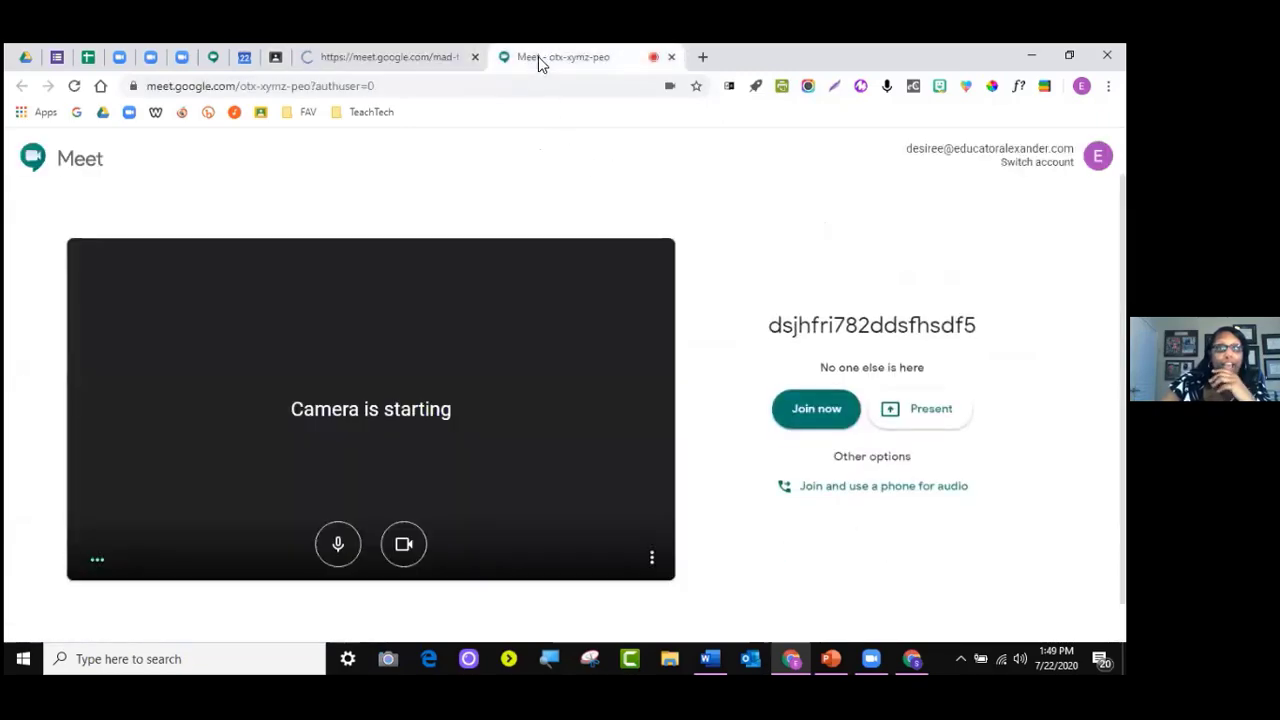
Check the INTRO TO ZOOM Word notes, then recheck BR1's link in Classroom
left_click(724, 655)
left_click(724, 655)
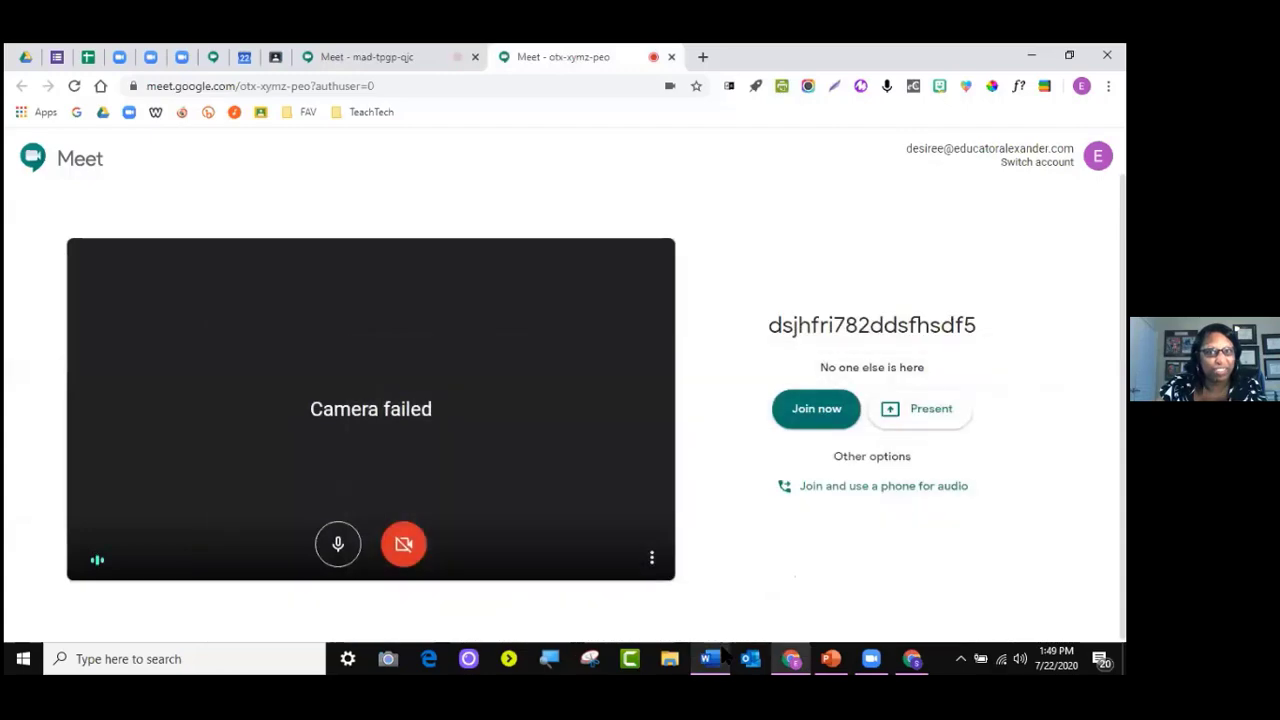
left_click(724, 655)
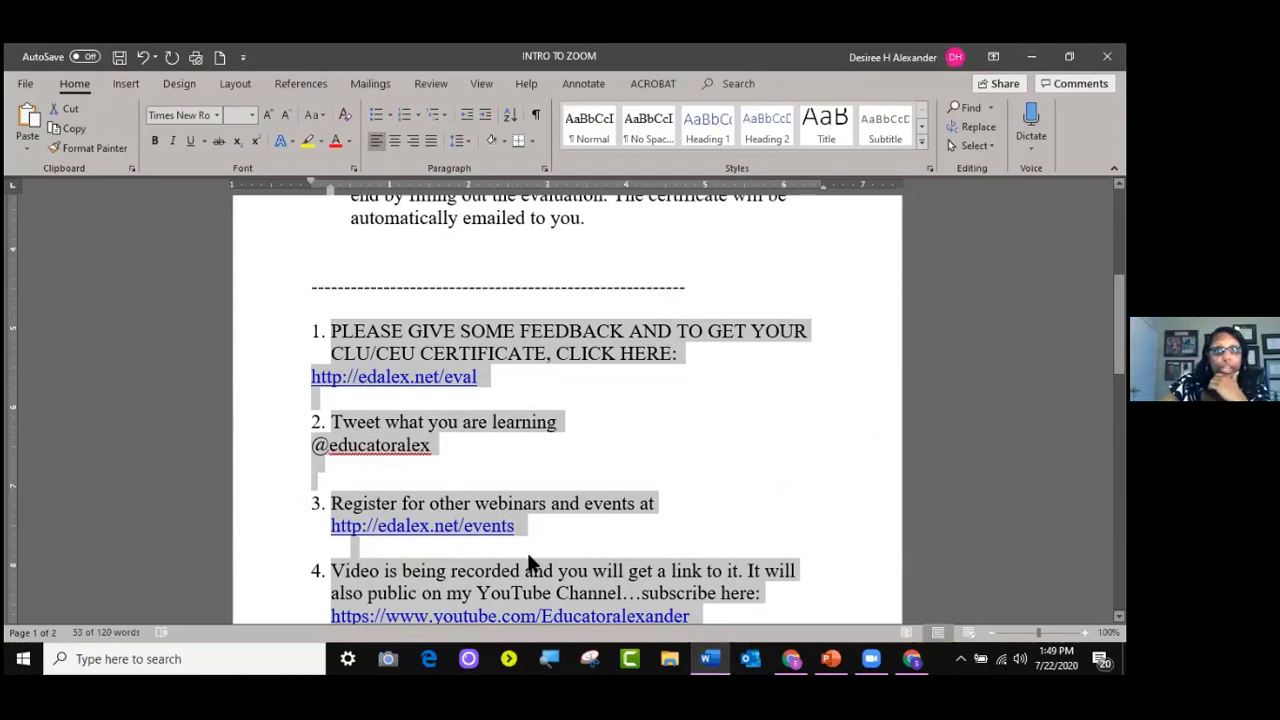
left_click(790, 658)
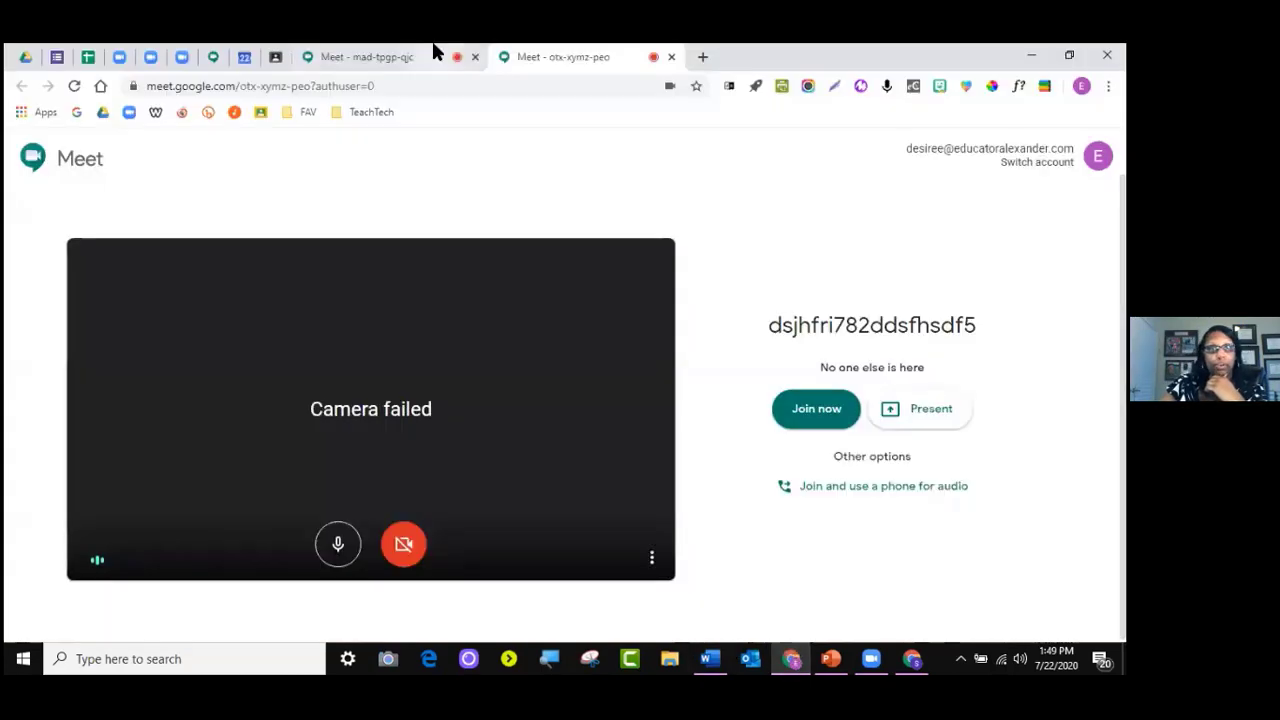
left_click(278, 57)
left_click(357, 306)
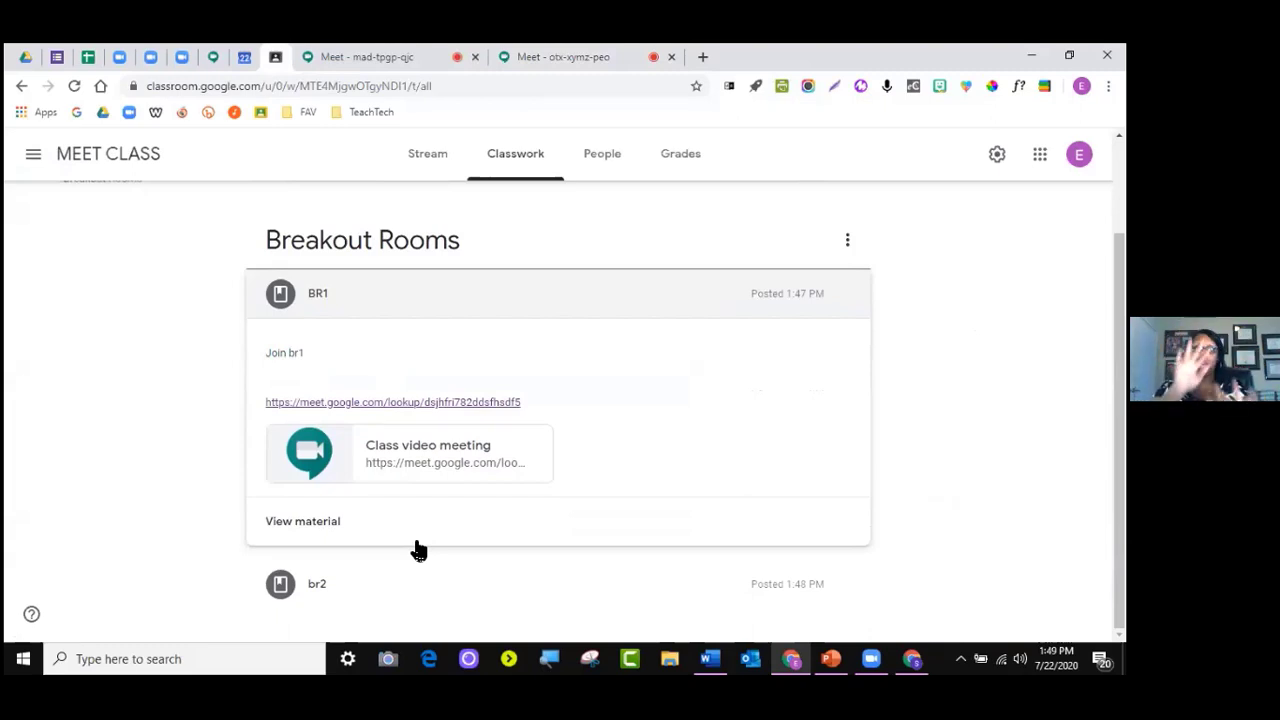
Turn off the microphone in both breakout meetings and join the br2 call
left_click(368, 56)
left_click(584, 60)
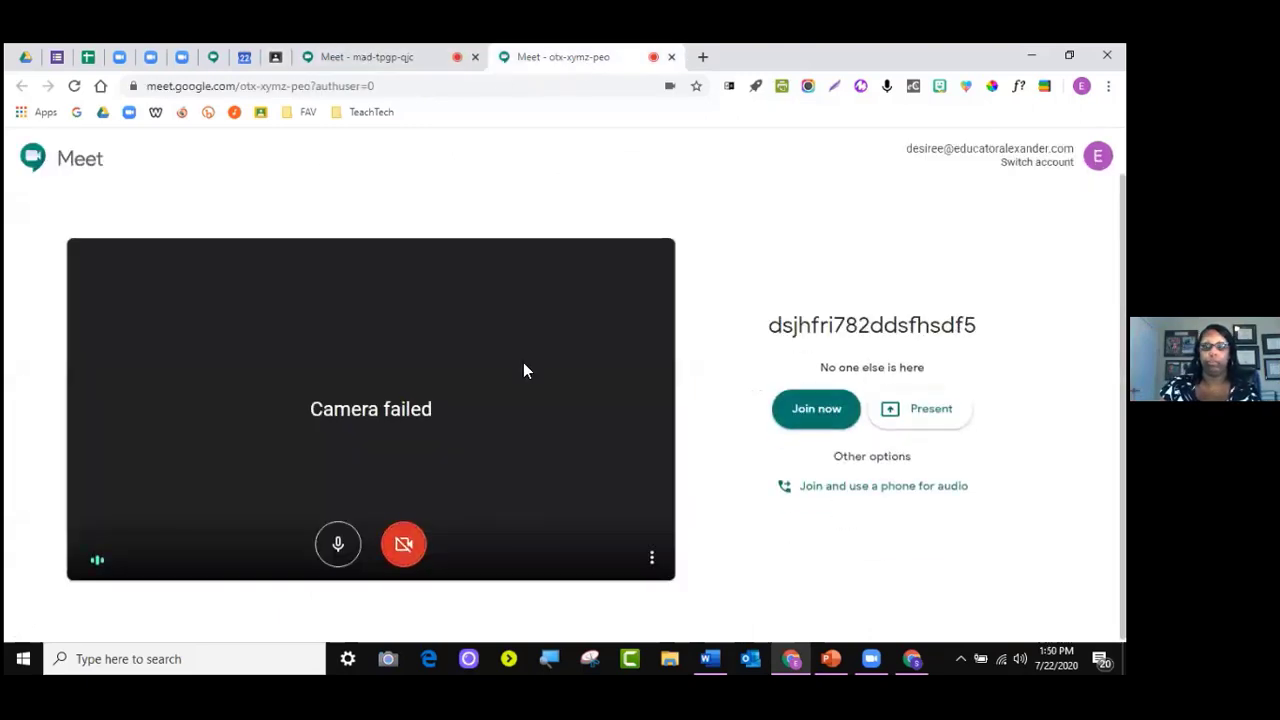
left_click(338, 540)
left_click(420, 56)
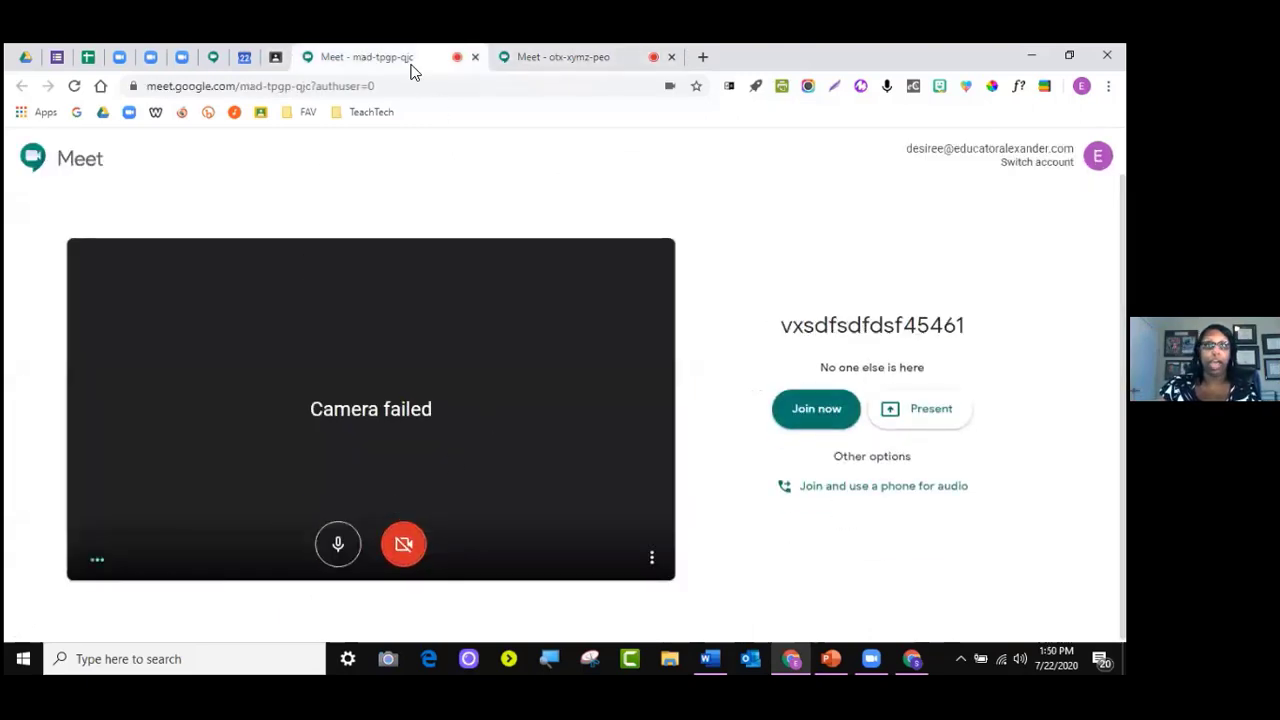
left_click(338, 543)
left_click(836, 420)
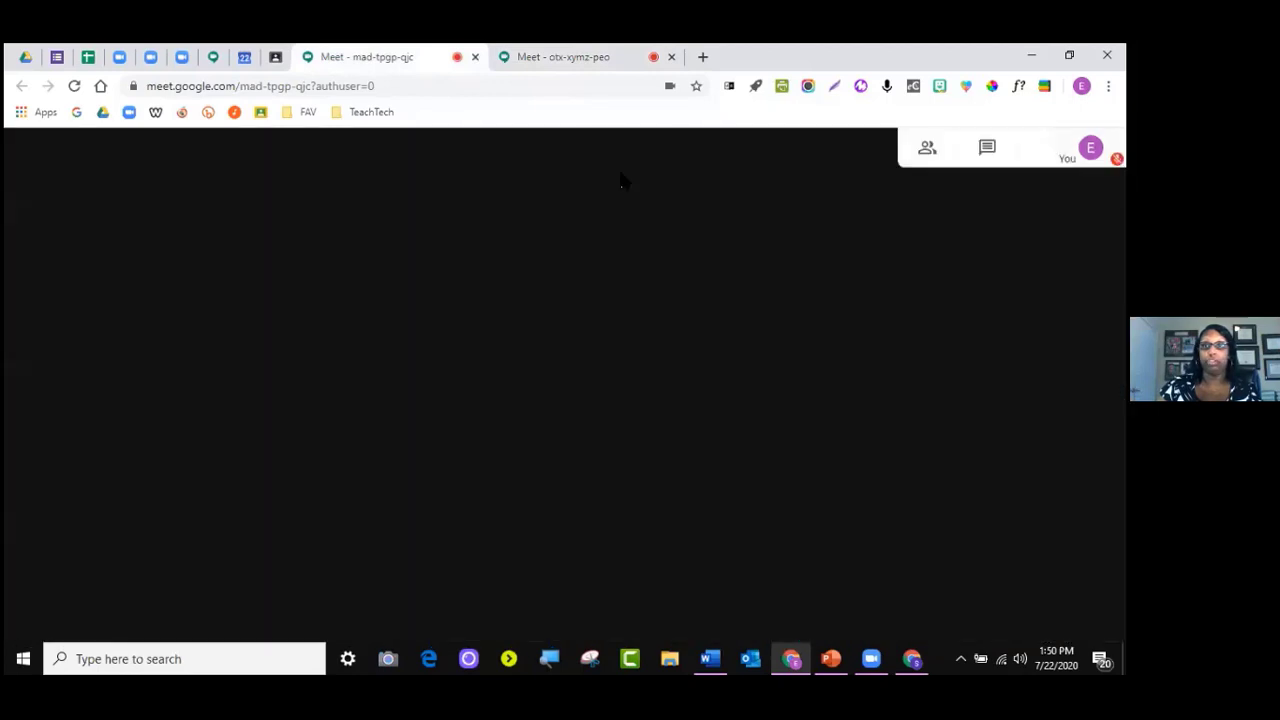
Join the BR1 call too and dismiss the Add others dialog in both calls
left_click(572, 60)
left_click(836, 422)
left_click(363, 57)
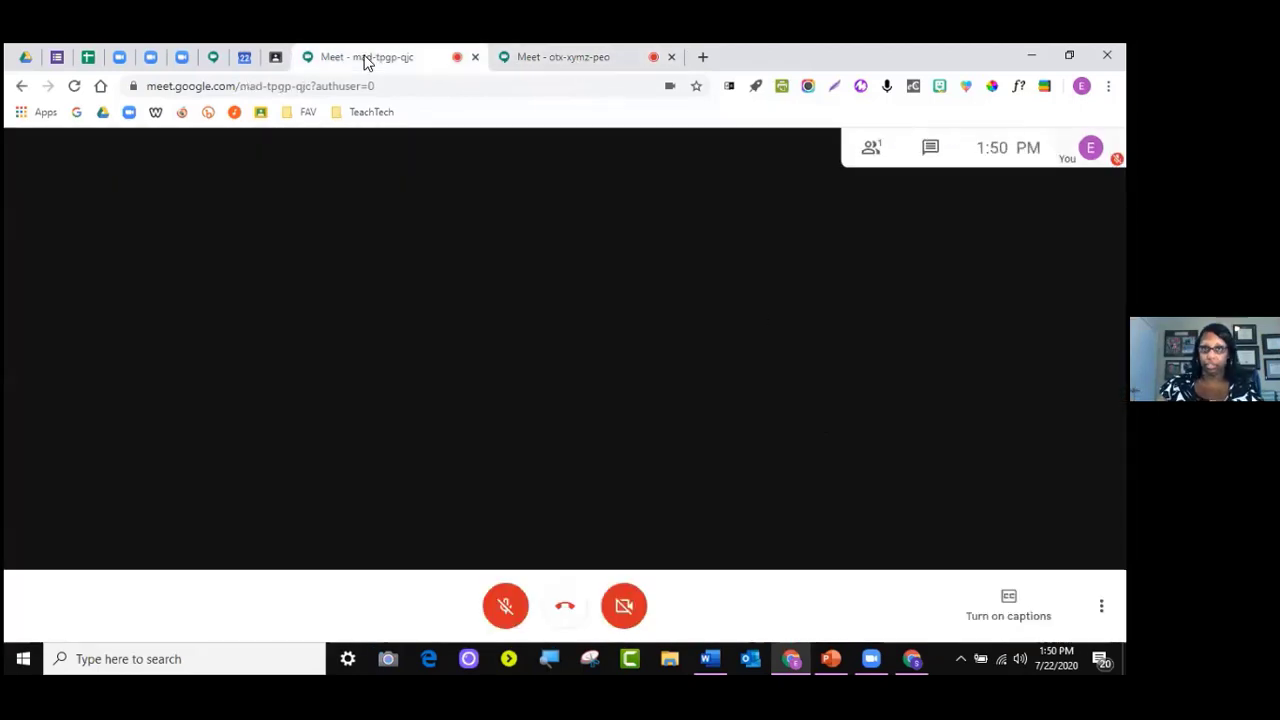
left_click(748, 247)
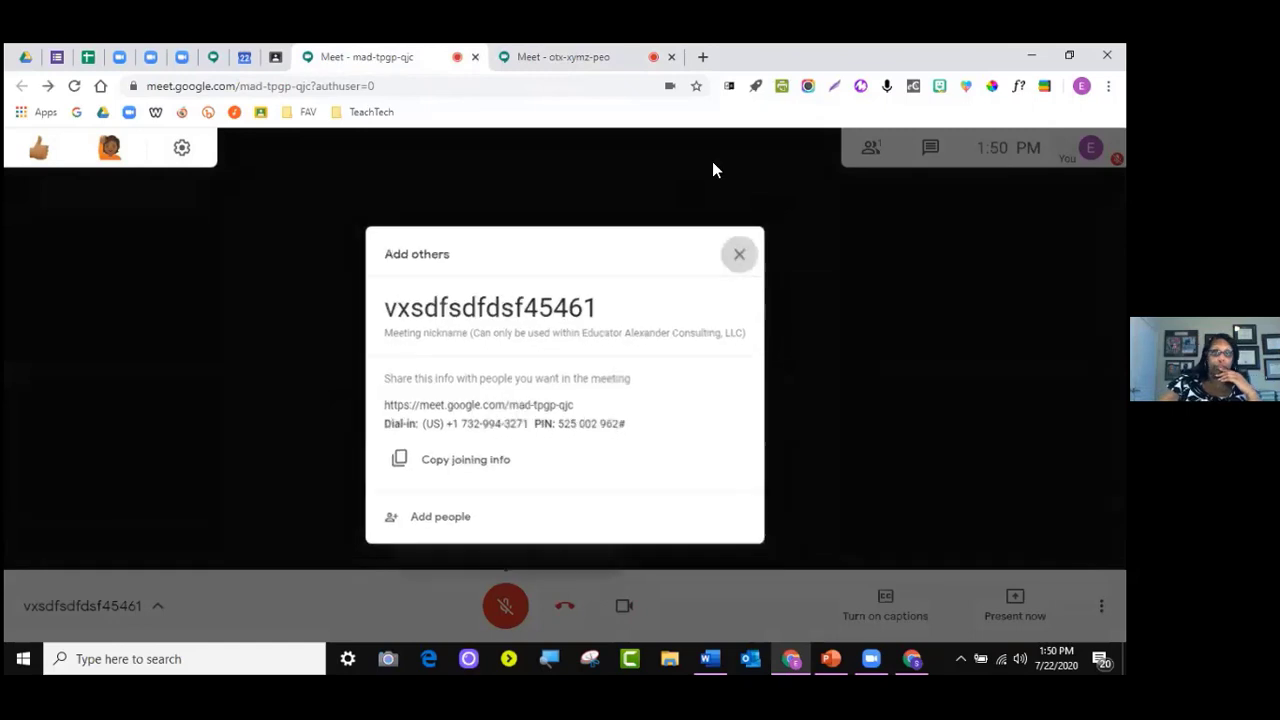
left_click(606, 55)
left_click(748, 247)
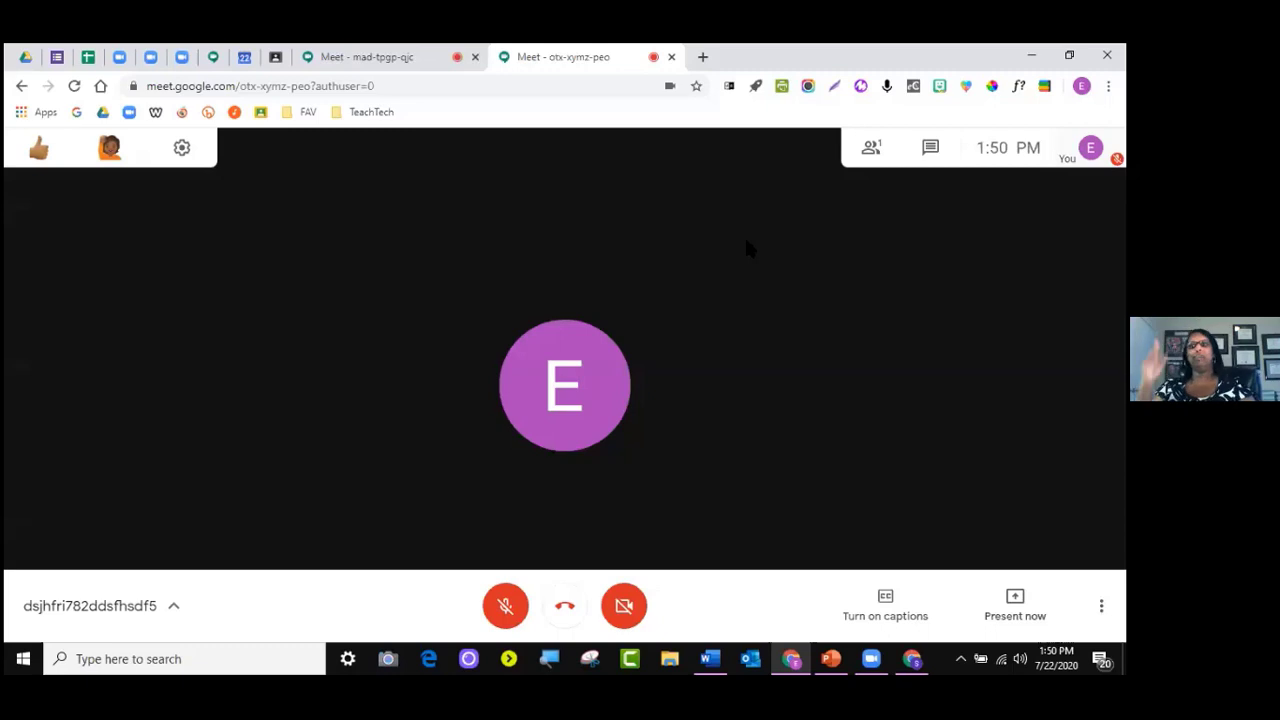
Choose Record meeting in the BR1 call's options and dismiss the prompt
left_click(1101, 605)
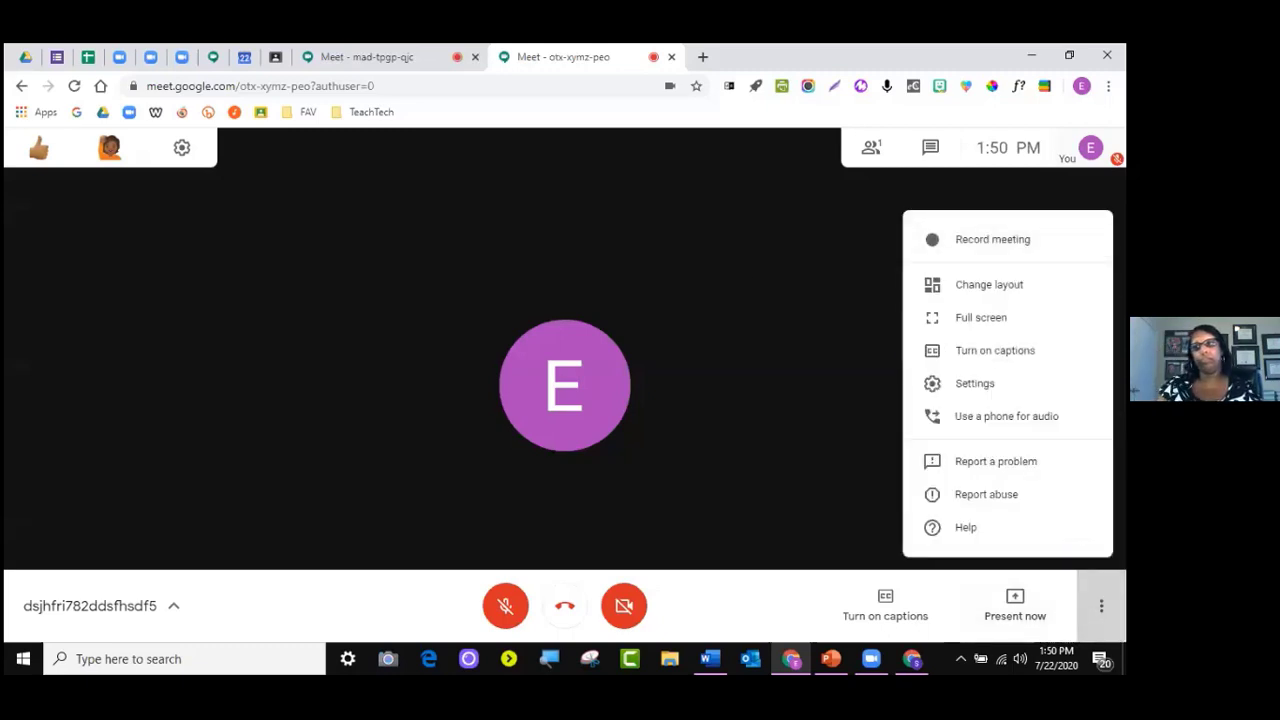
left_click(992, 239)
left_click(665, 449)
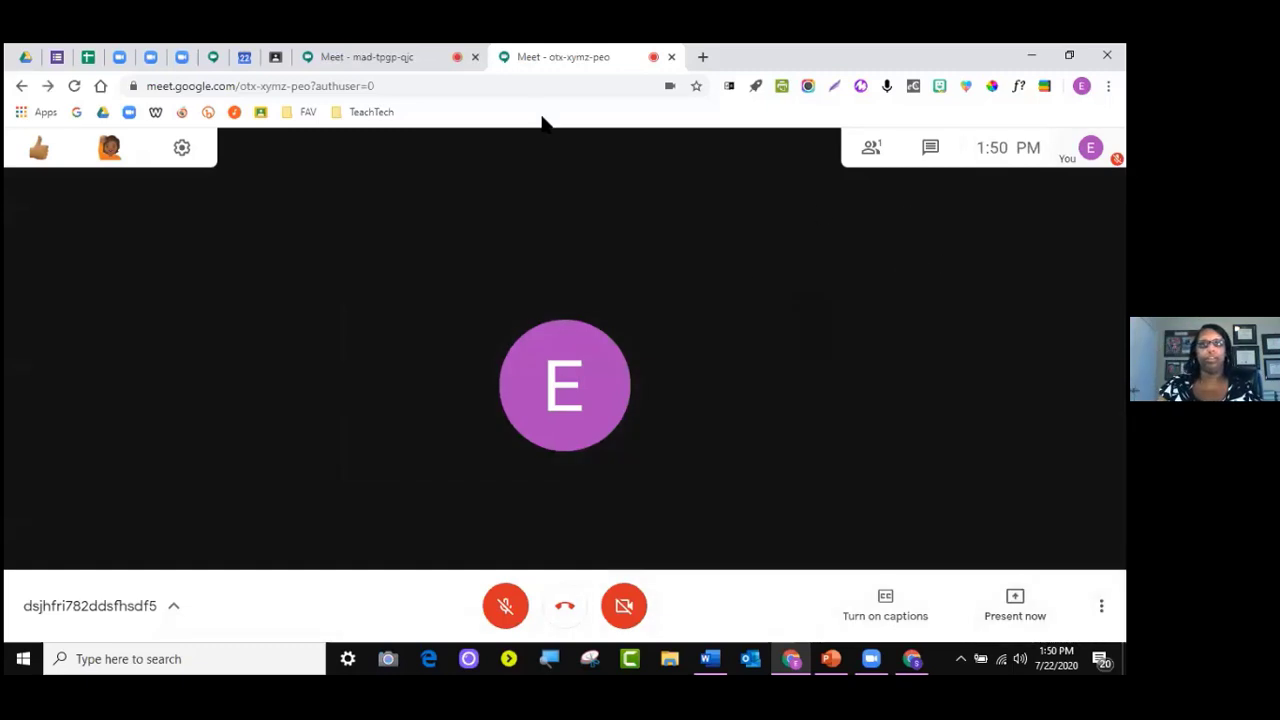
left_click(397, 57)
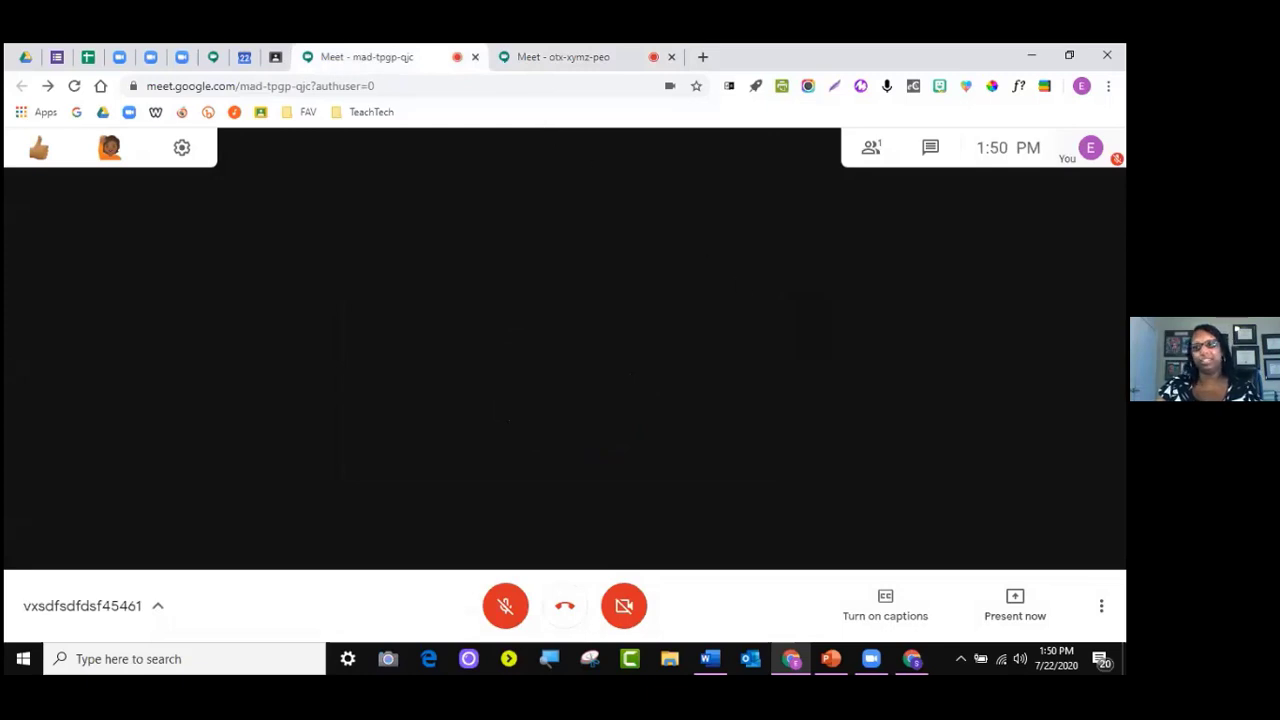
left_click(553, 57)
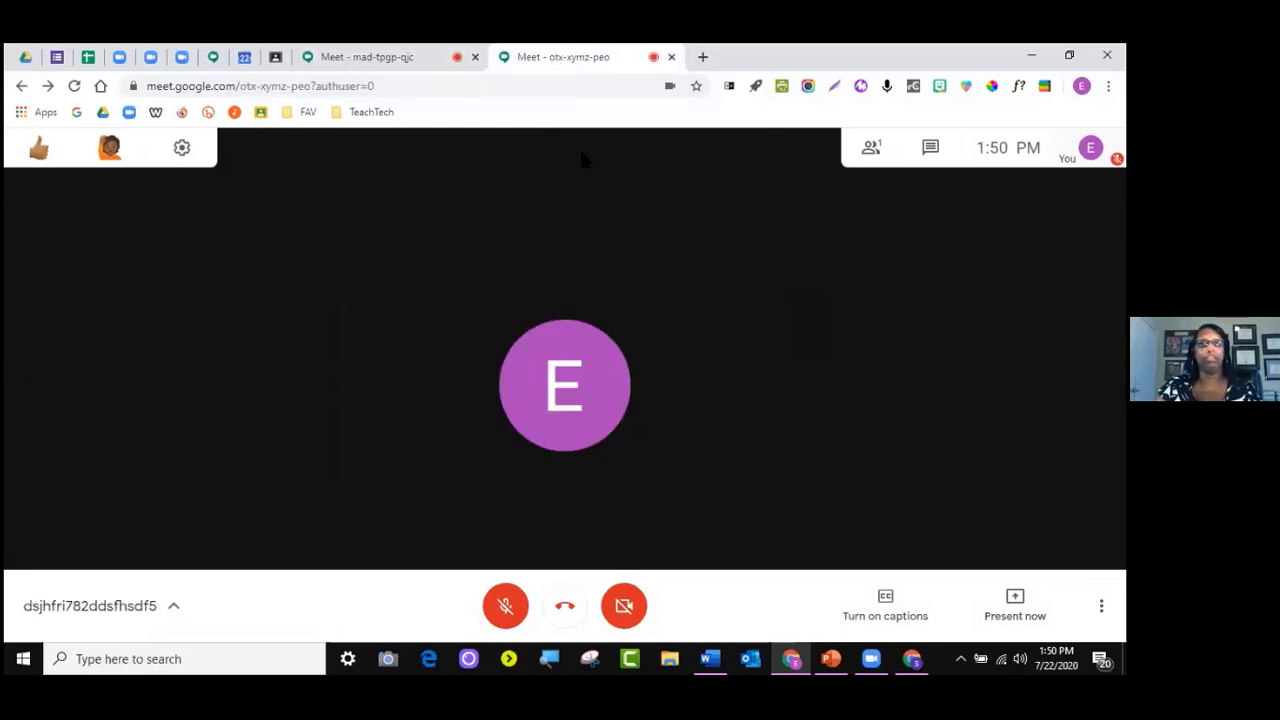
Start recording the otx-xymz-peo meeting and accept the consent notice
left_click(1101, 605)
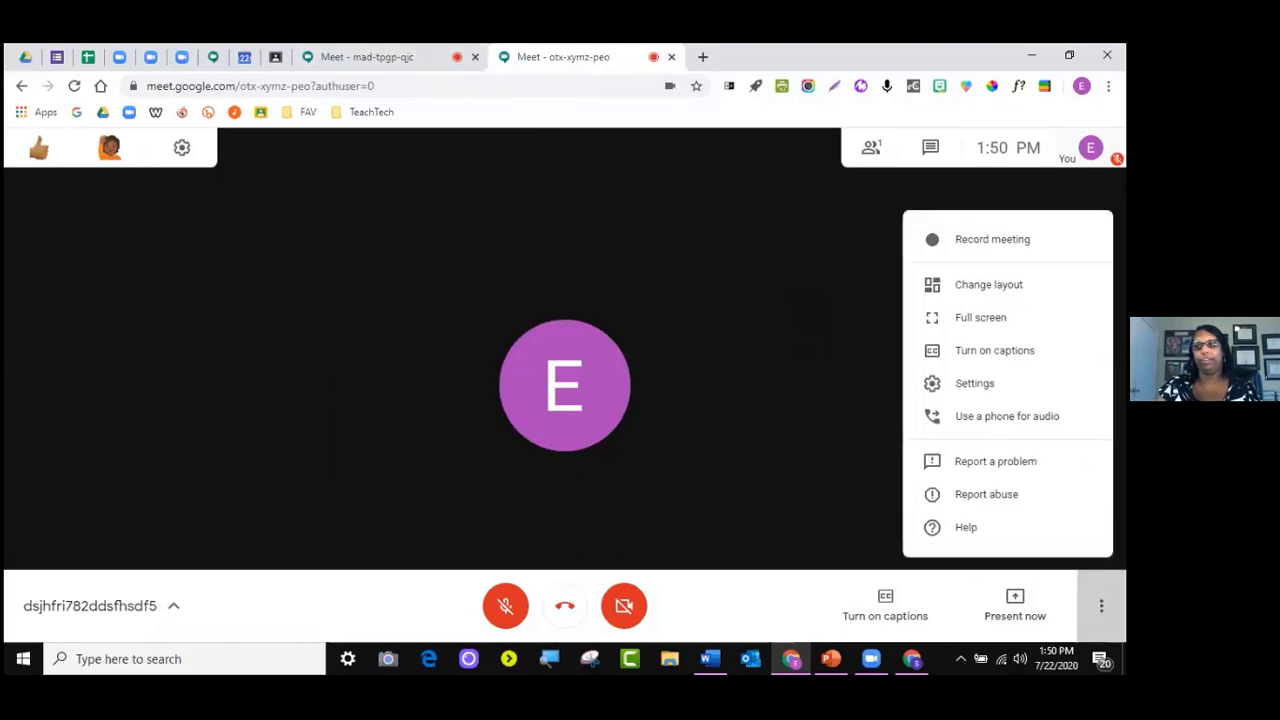
left_click(990, 239)
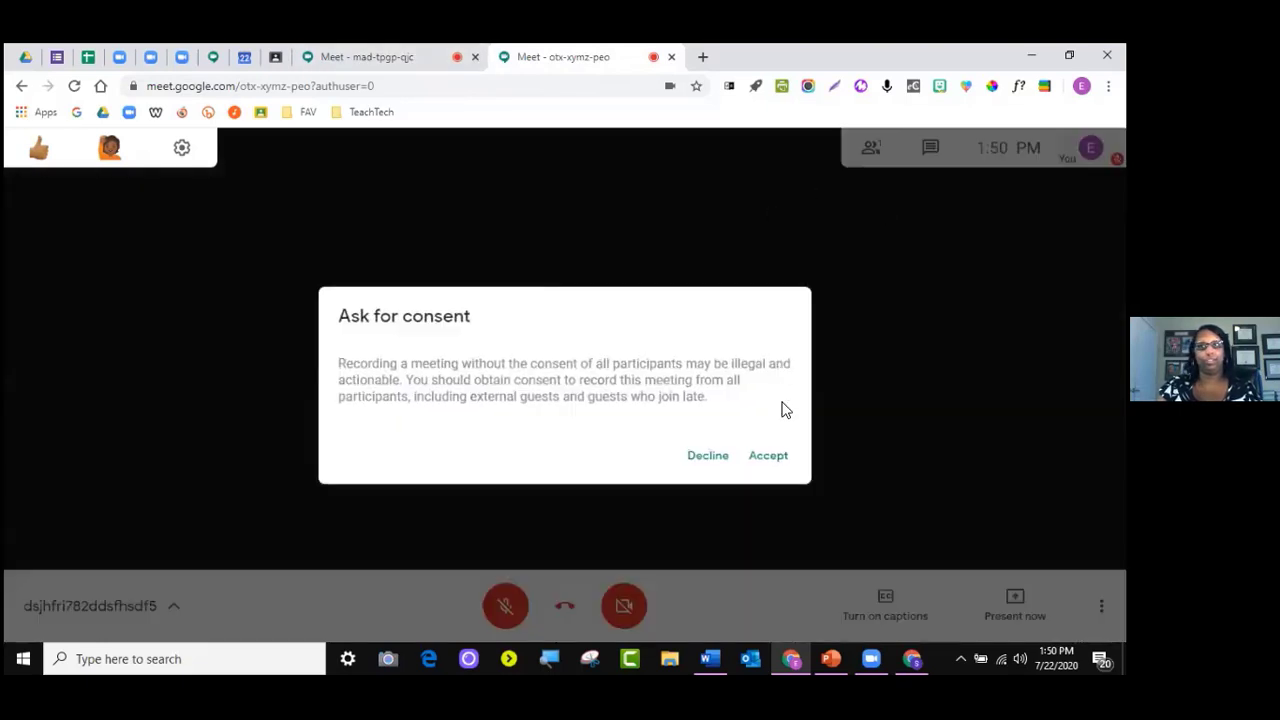
left_click(768, 457)
Reload the mad-tpgp-qjc meeting and rejoin it with microphone and camera off
left_click(356, 57)
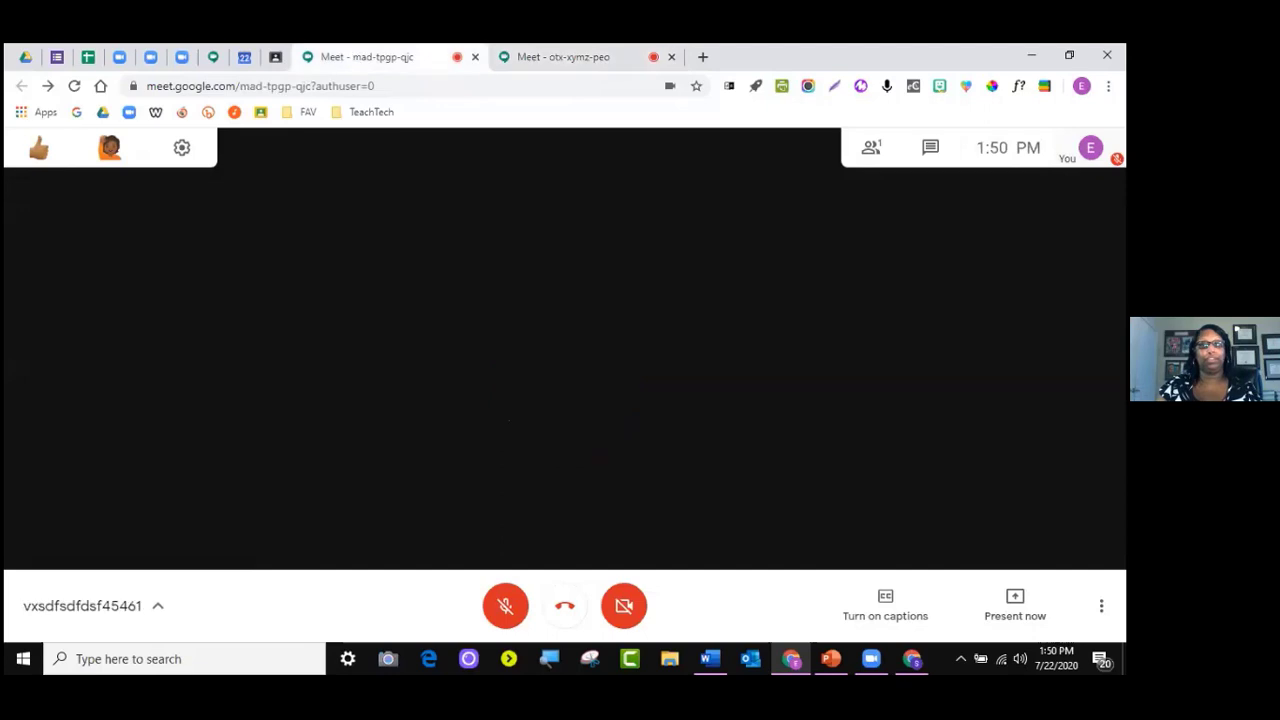
key("F11")
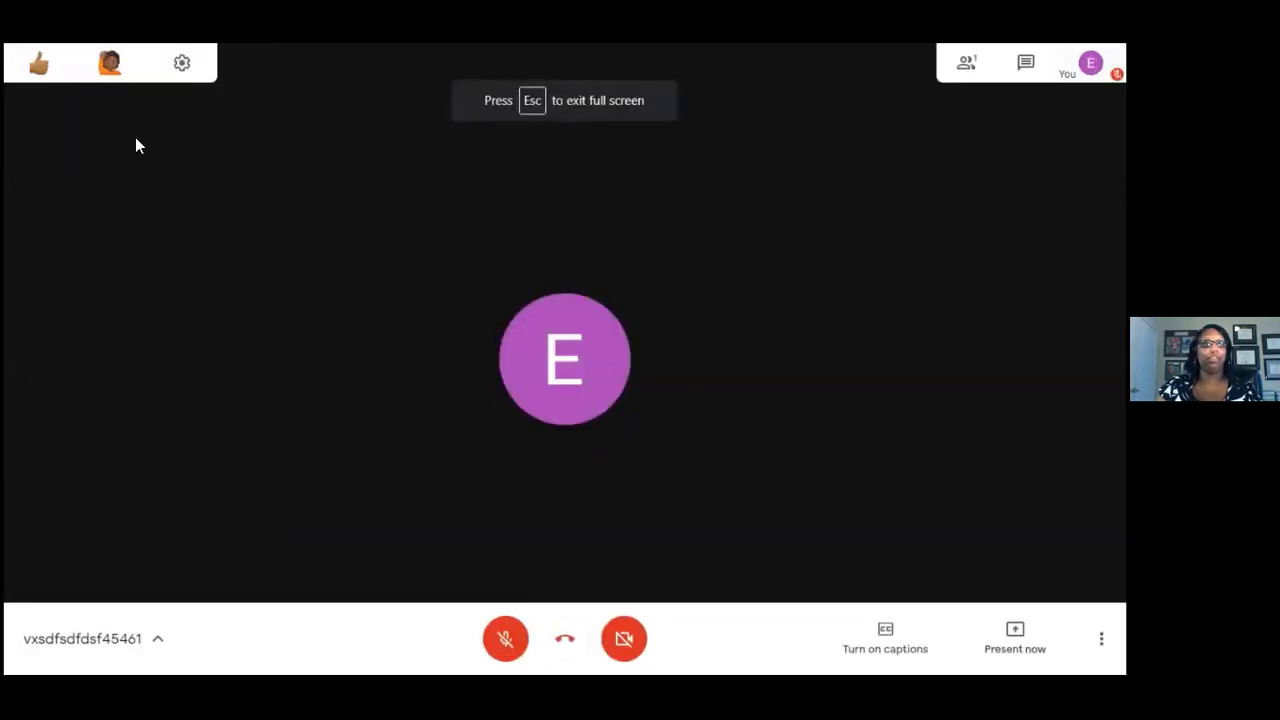
key("Escape")
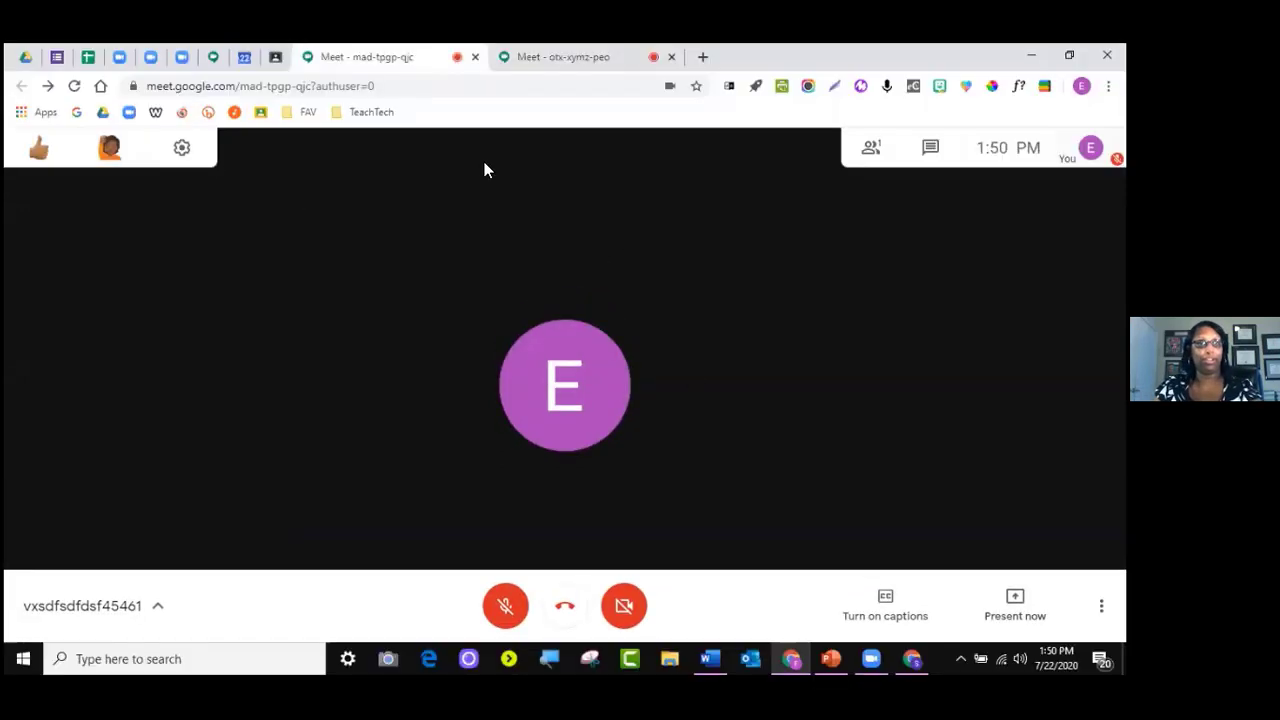
left_click(75, 86)
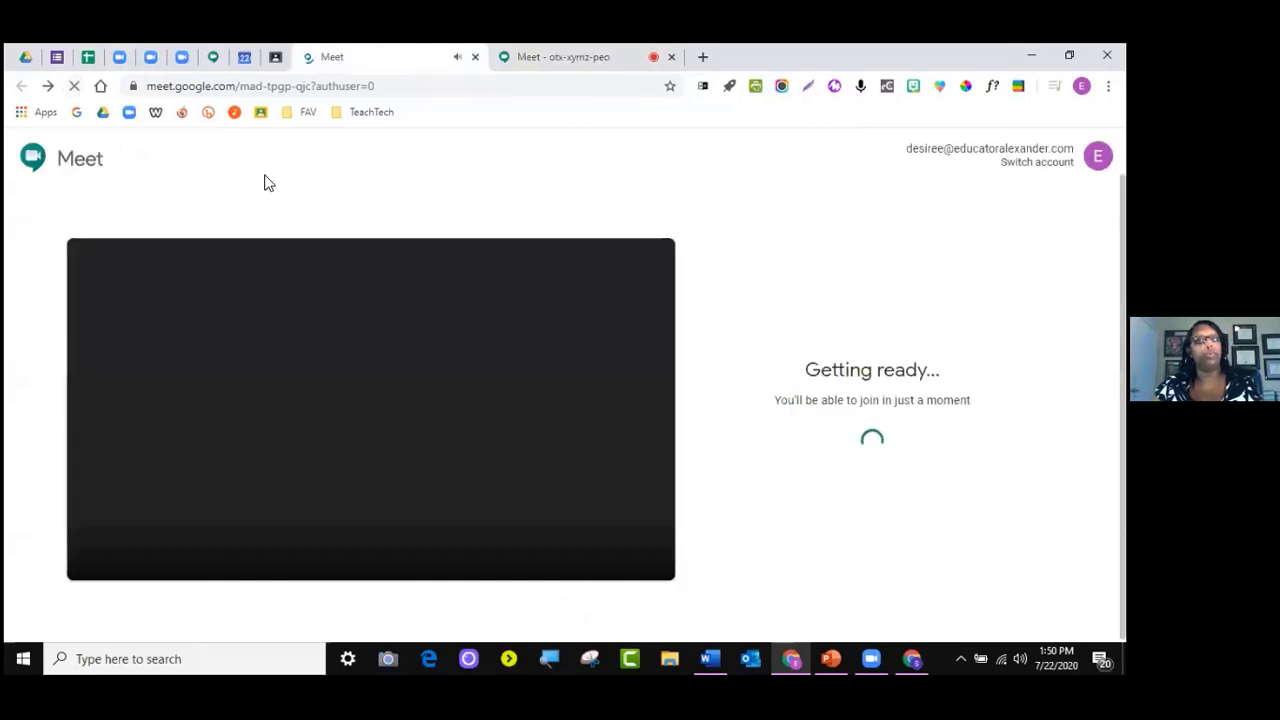
left_click(338, 543)
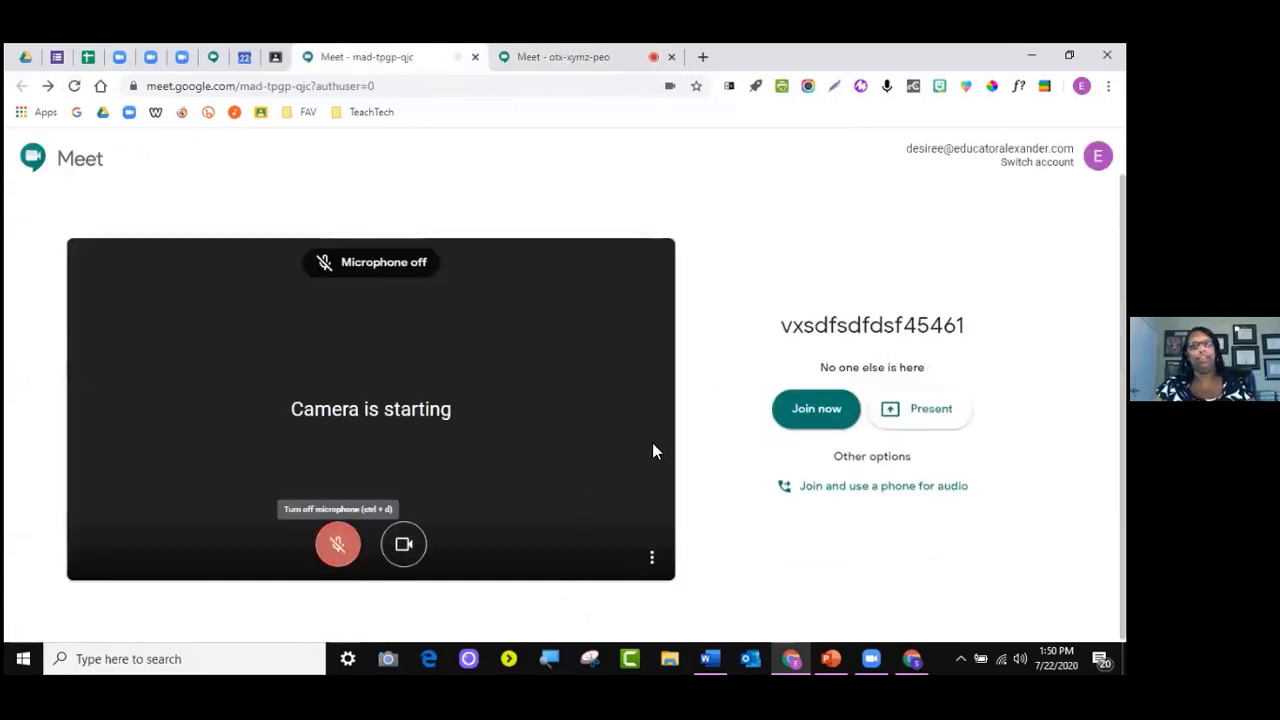
left_click(404, 543)
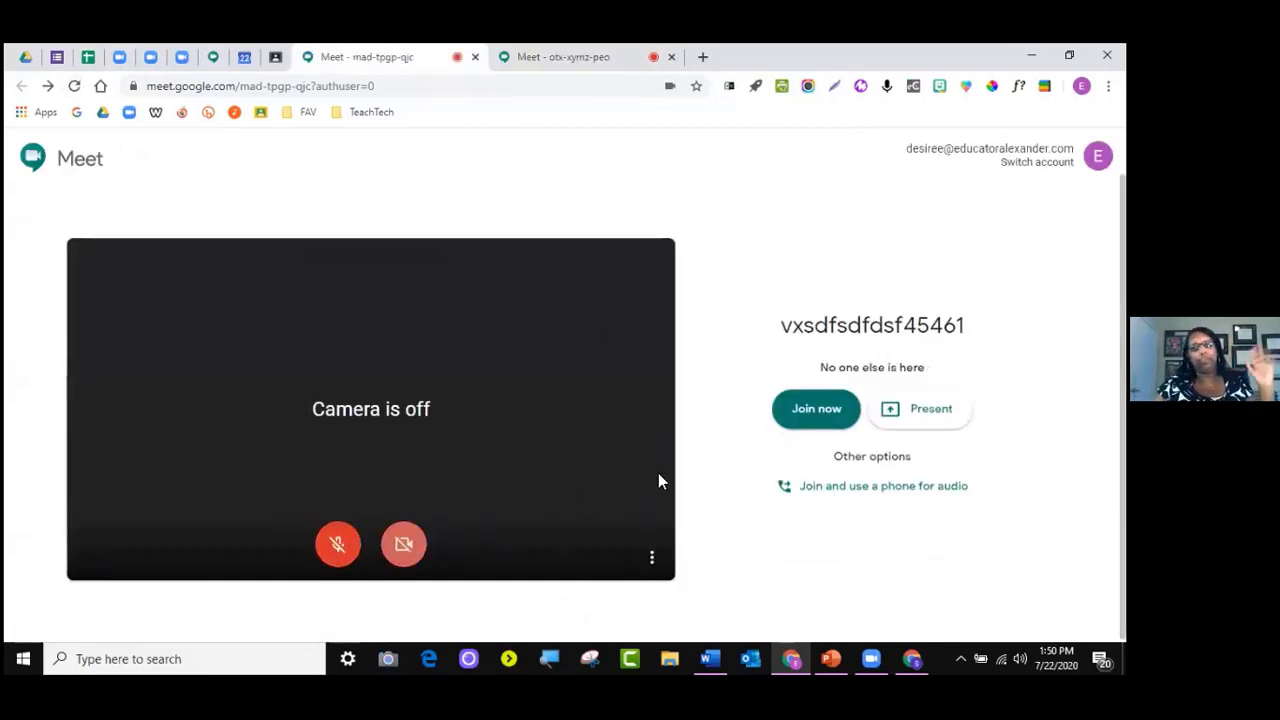
left_click(795, 411)
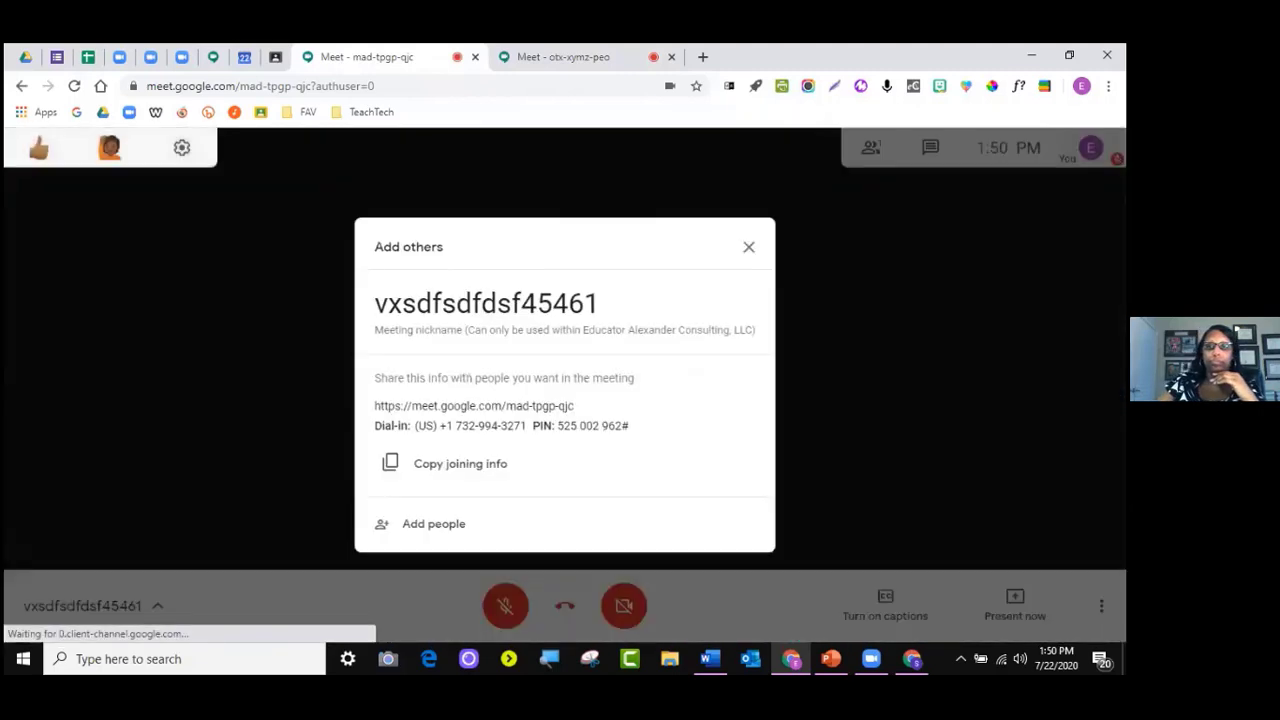
left_click(752, 249)
Start recording the mad-tpgp-qjc meeting, accepting the consent notice
left_click(1101, 605)
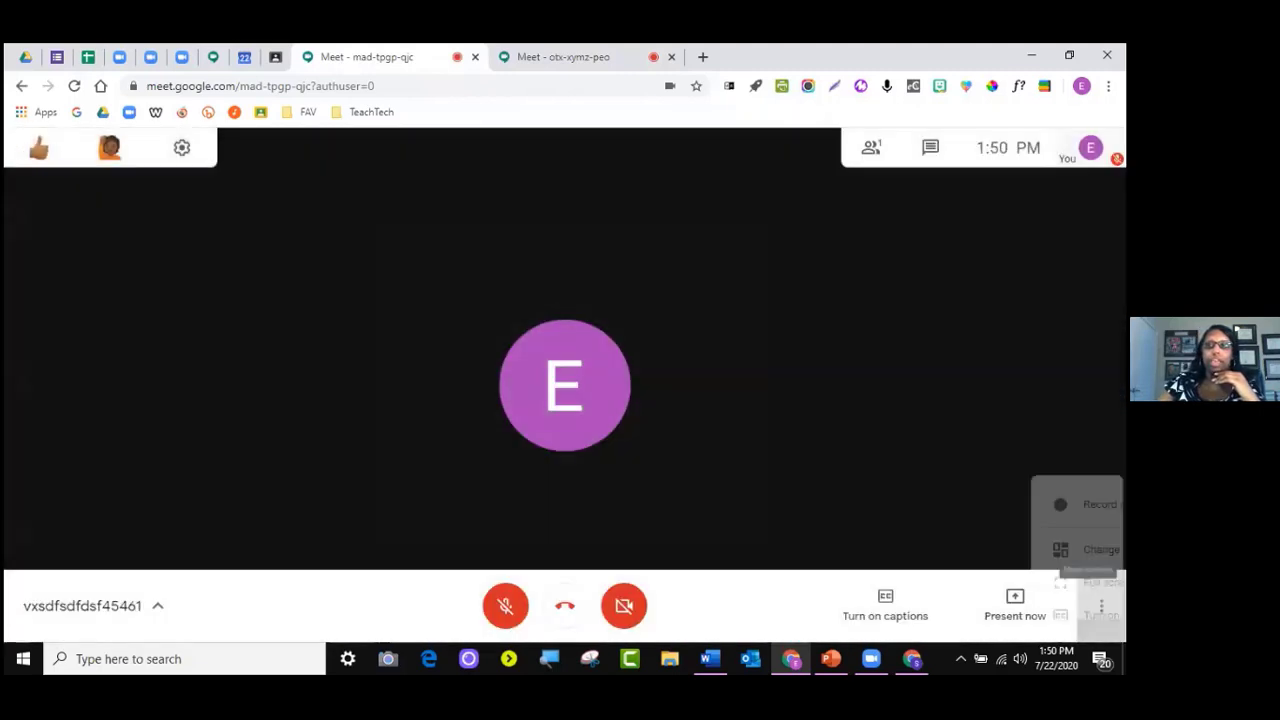
left_click(990, 239)
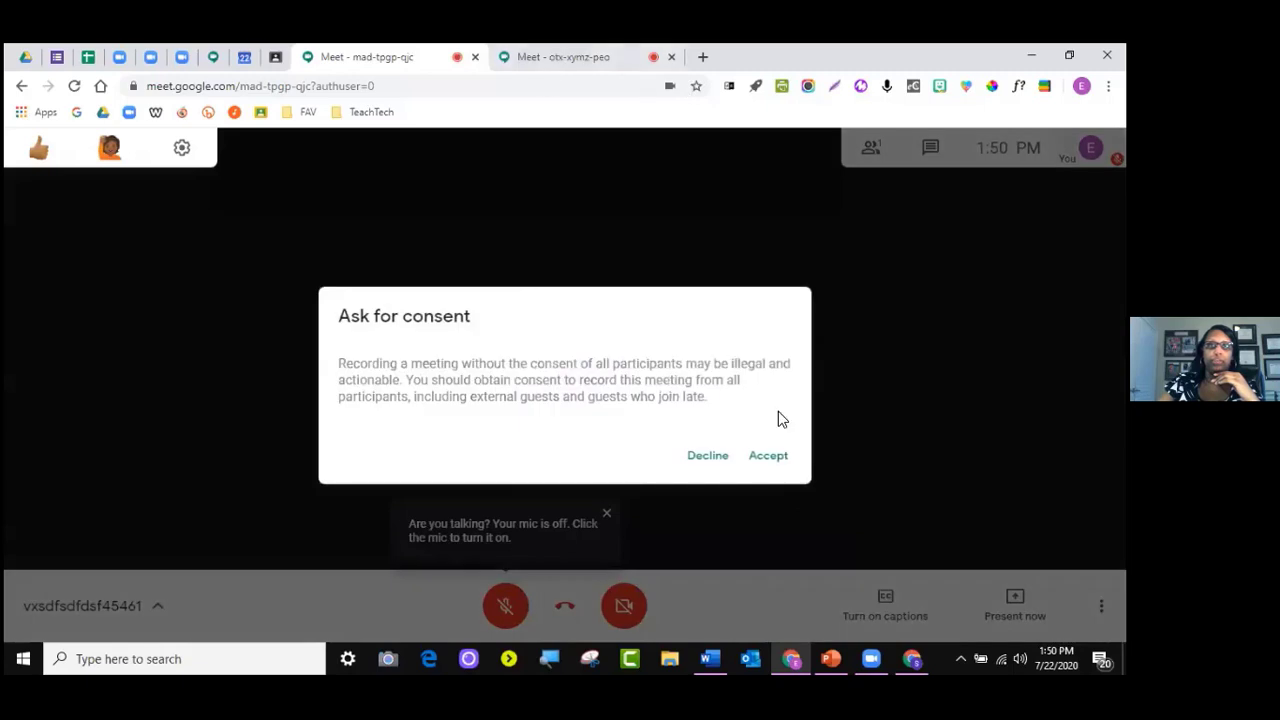
left_click(760, 455)
left_click(594, 56)
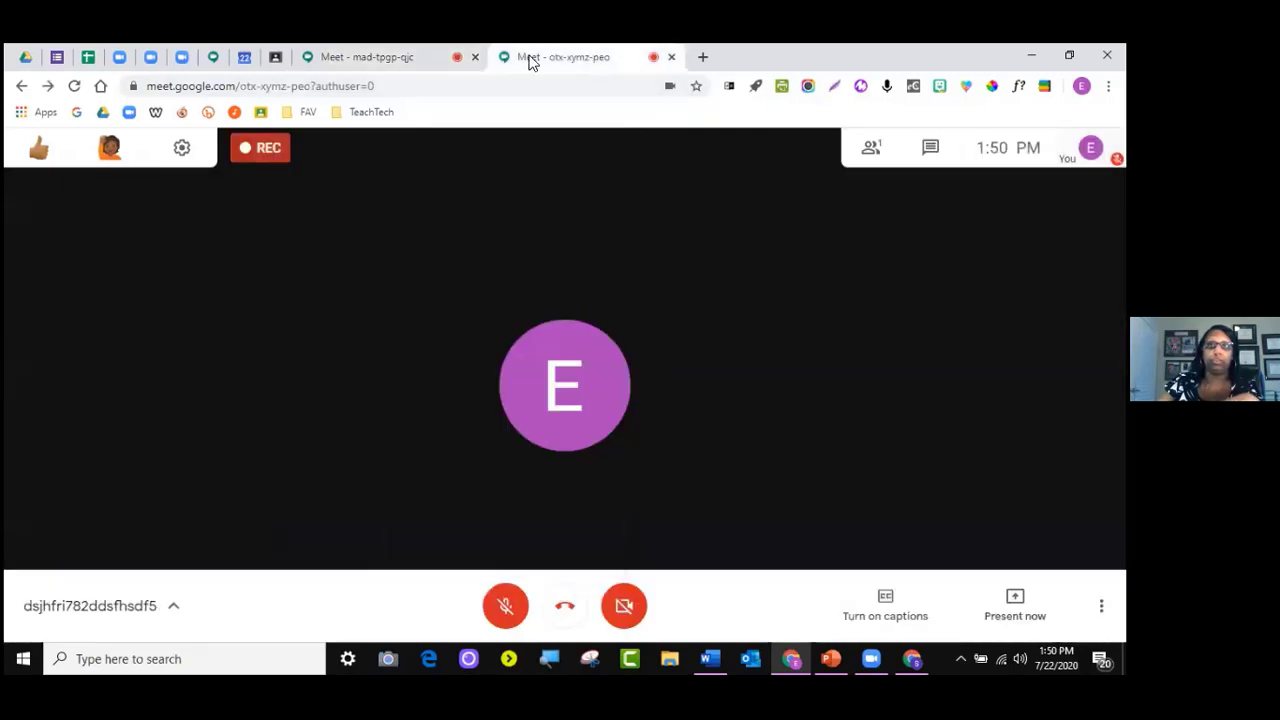
left_click(397, 57)
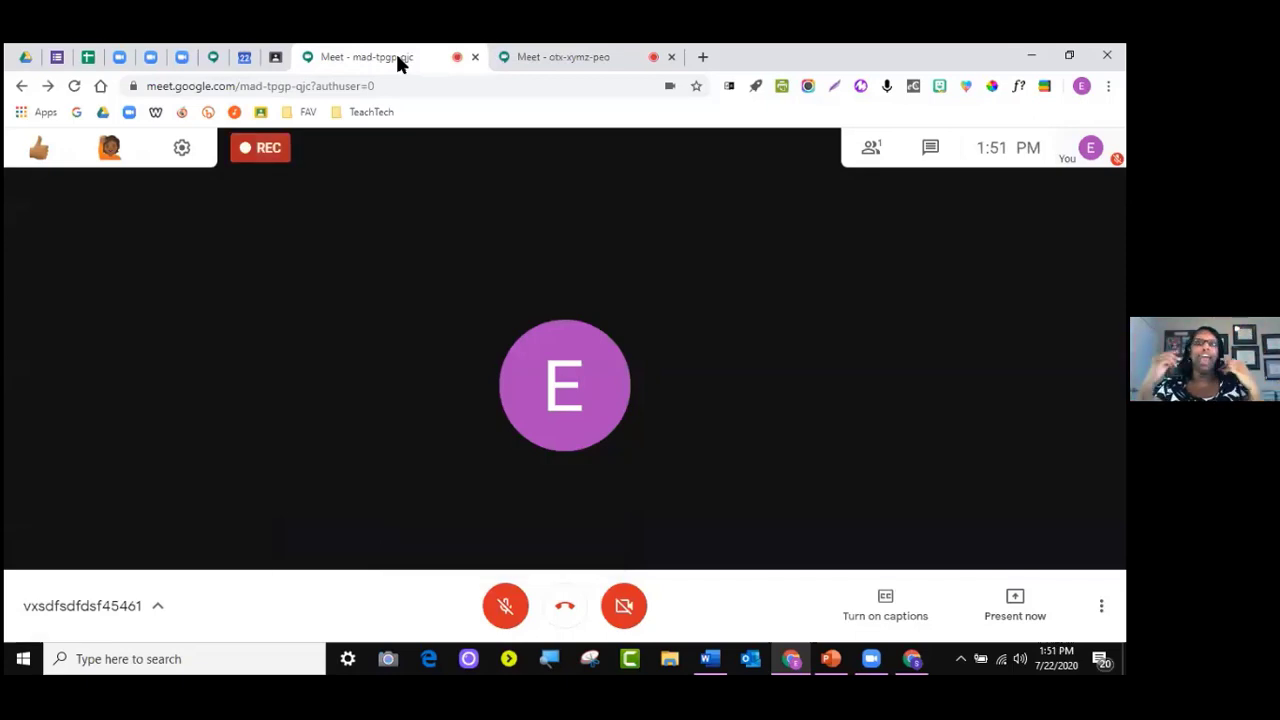
Confirm both the otx-xymz-peo and mad-tpgp-qjc calls show REC, and widen the extensions area
left_click(546, 57)
left_click(420, 57)
left_click(500, 58)
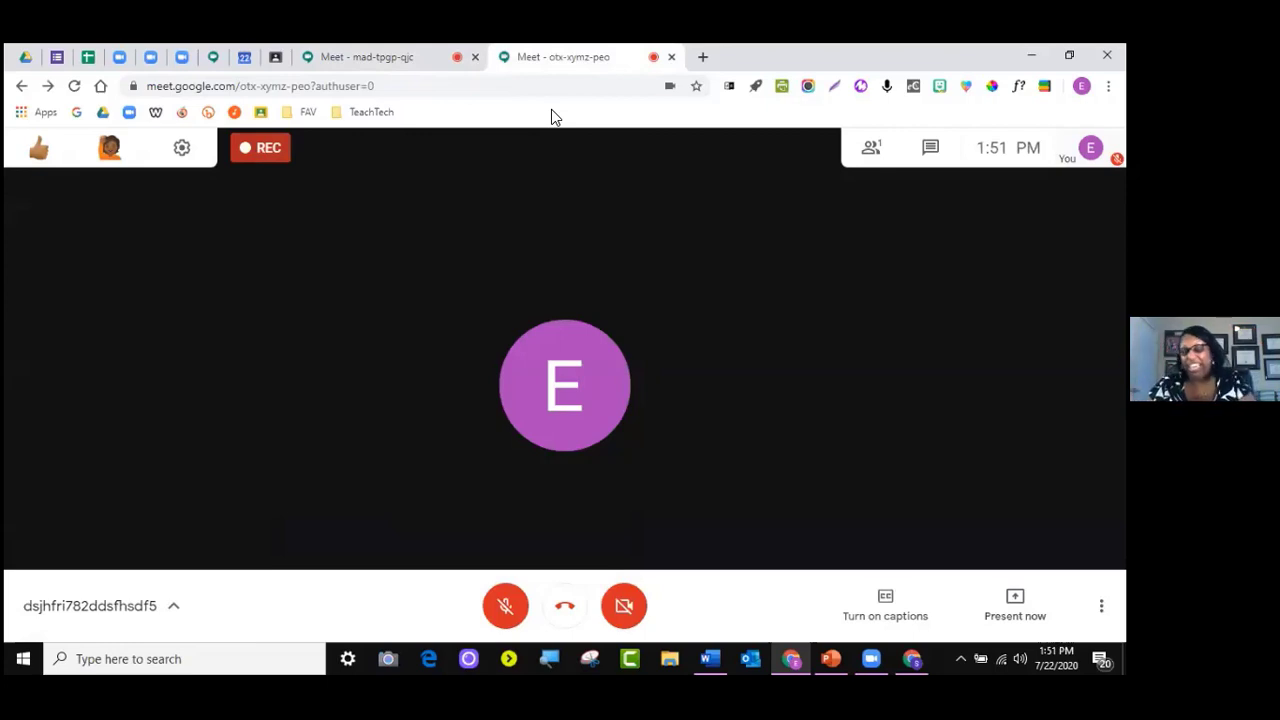
left_click(384, 56)
left_click(523, 56)
left_click(372, 56)
left_click(551, 54)
left_click(390, 52)
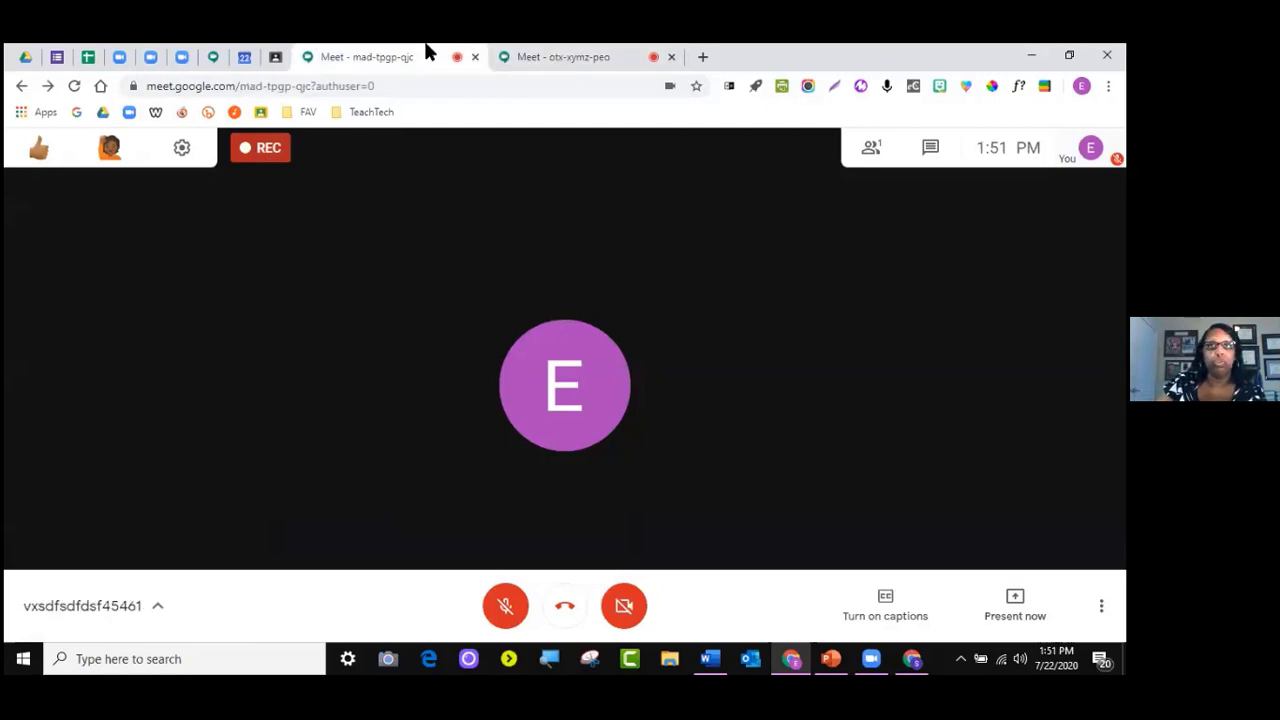
left_click(532, 54)
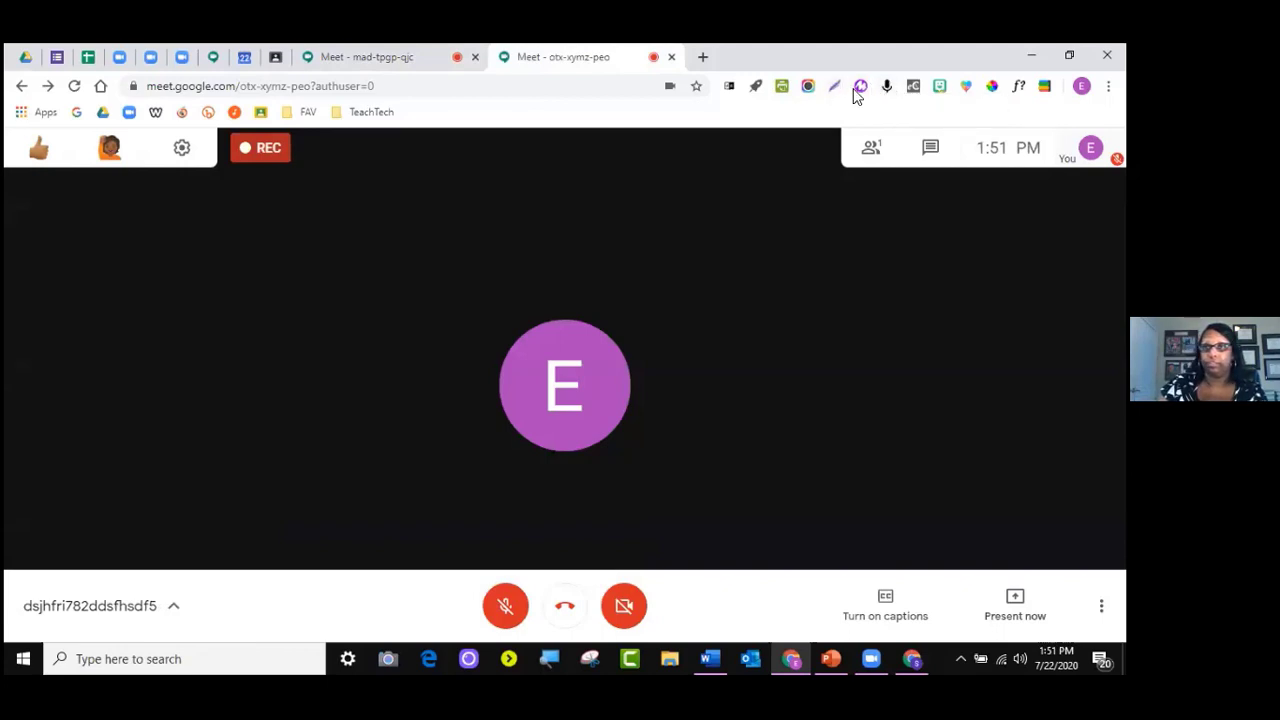
left_click_drag(710, 90, 322, 95)
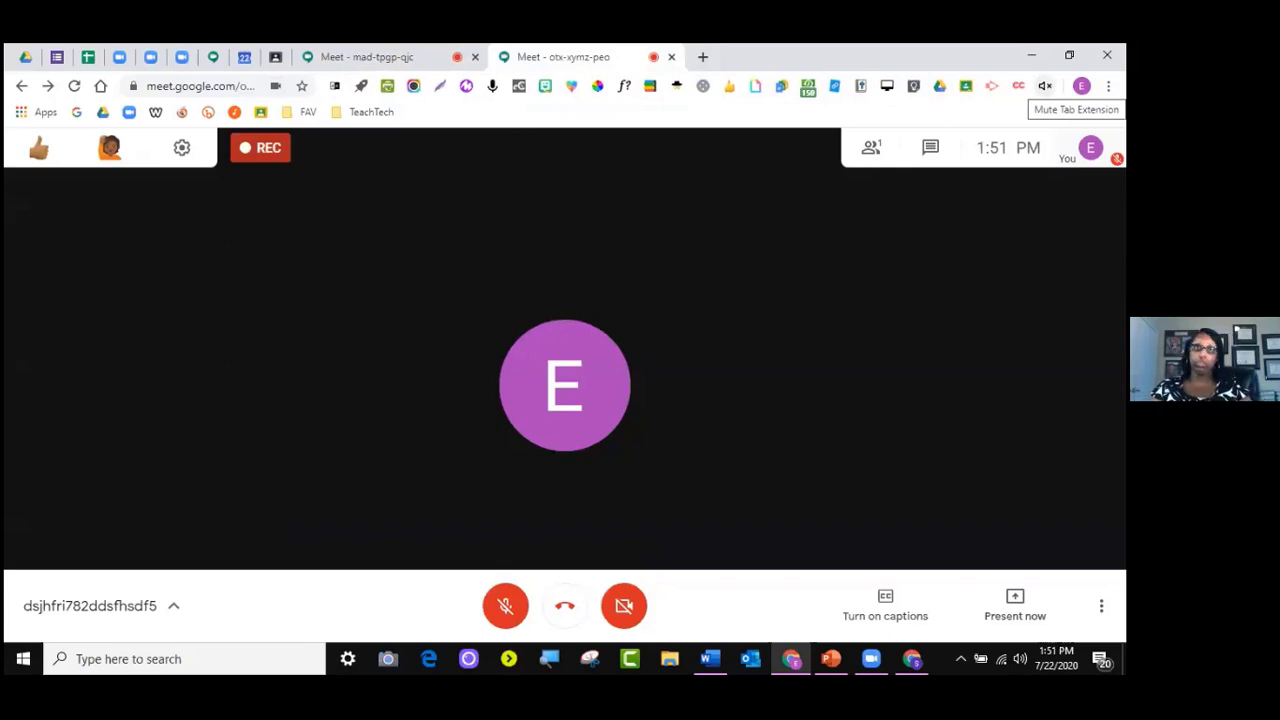
Mute the otx-xymz-peo tab's sound from its tab menu
right_click(564, 62)
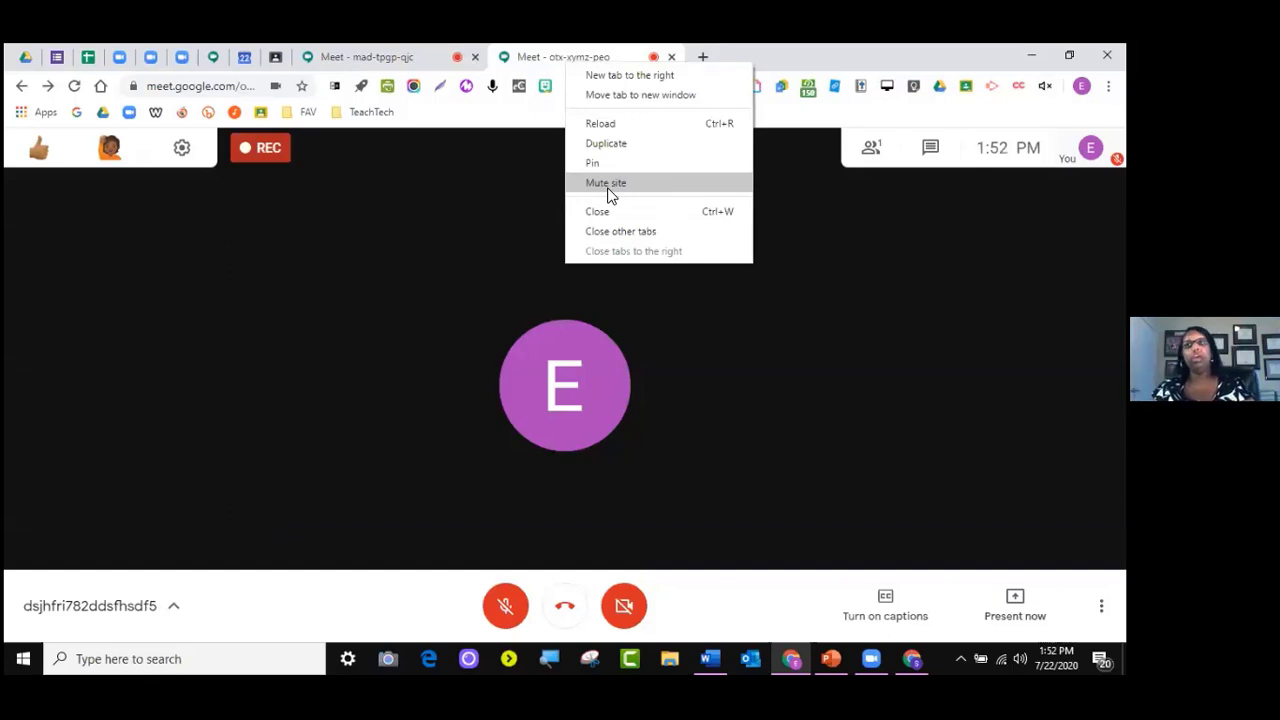
left_click(1045, 87)
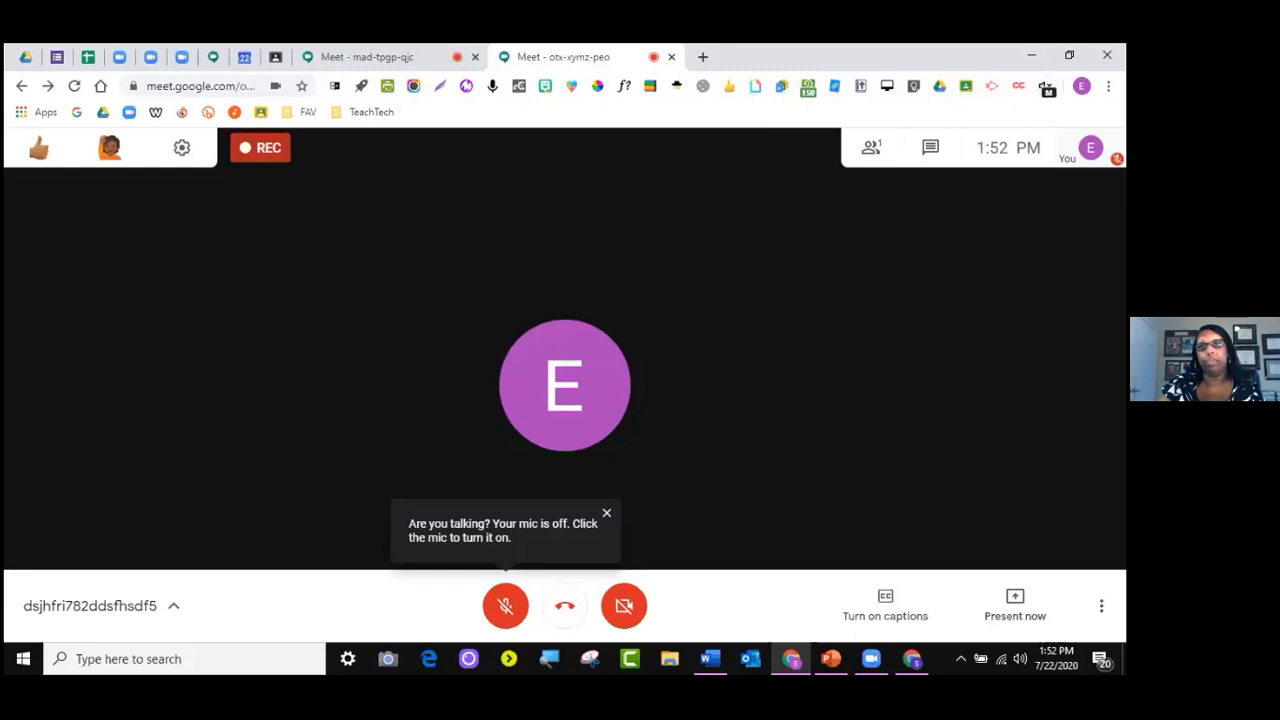
left_click(357, 57)
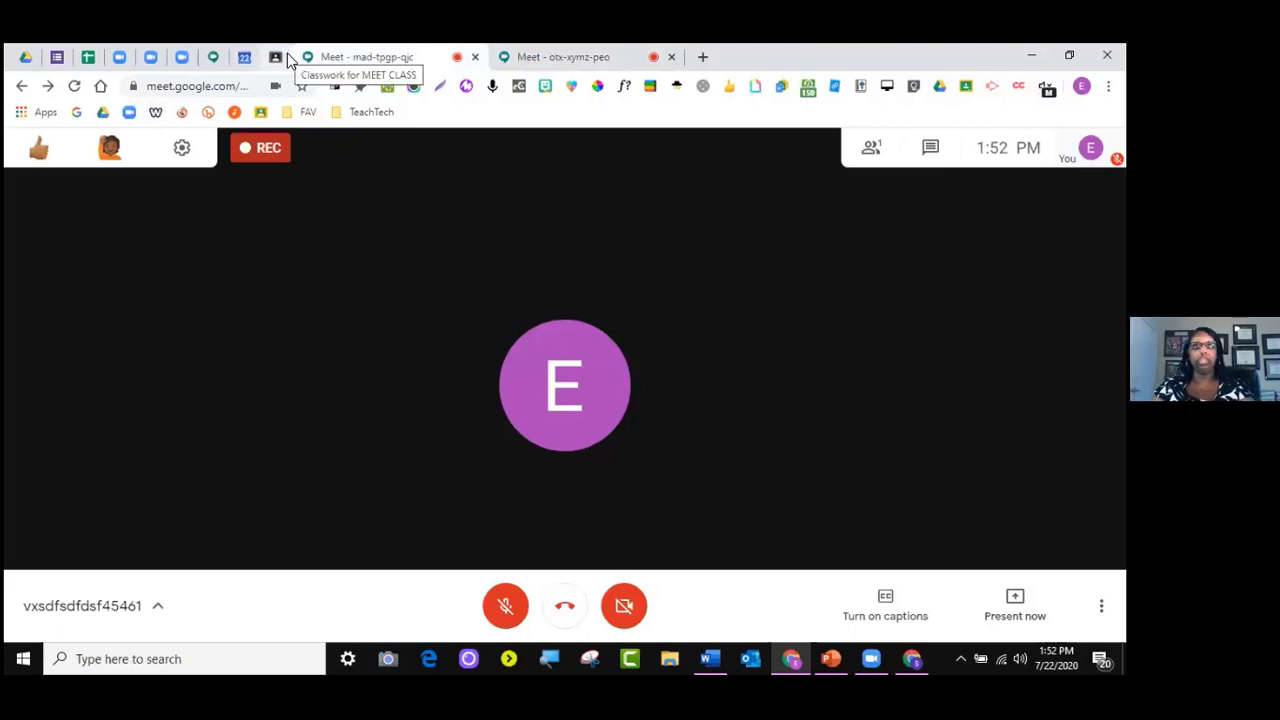
left_click(566, 57)
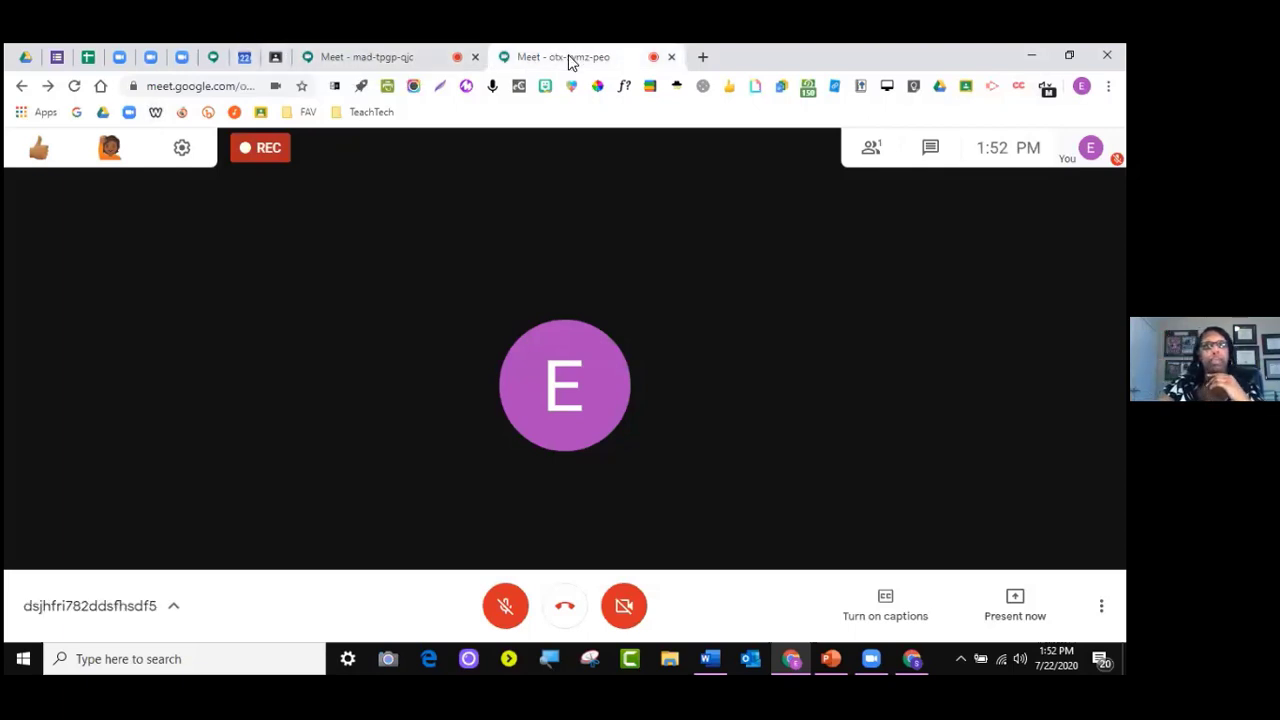
left_click(1045, 86)
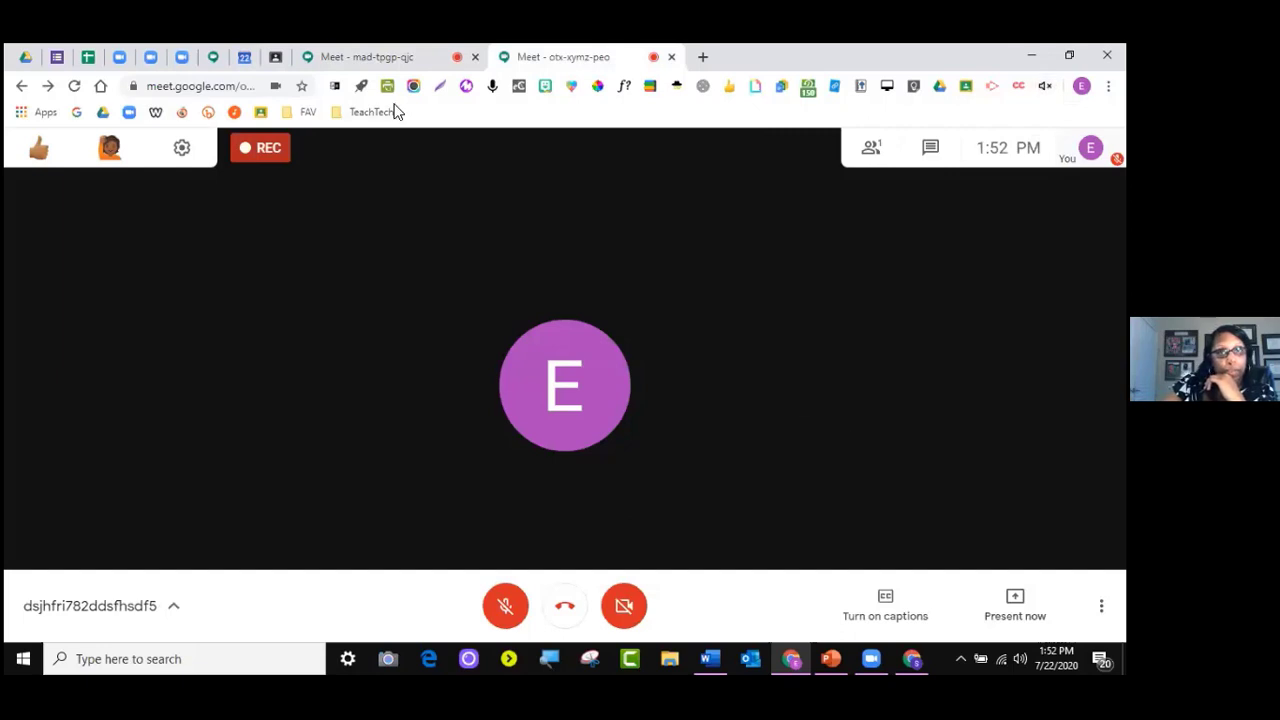
left_click(388, 56)
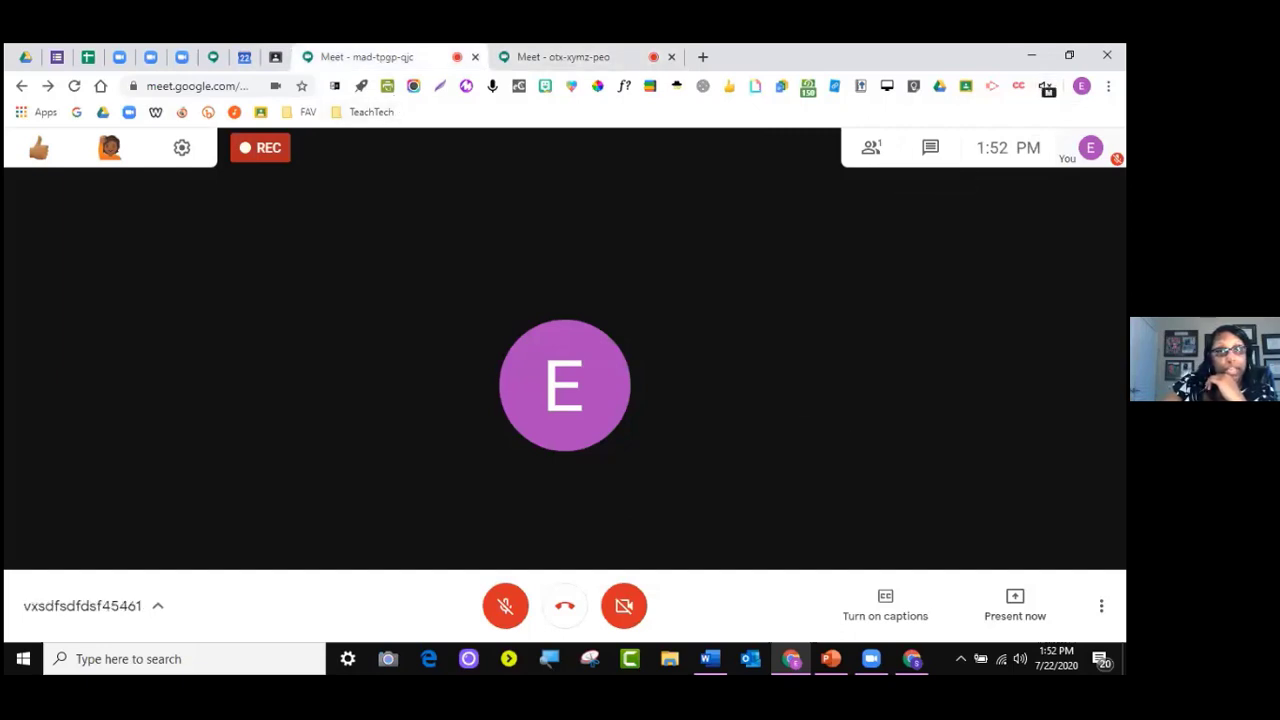
View the otx-xymz-peo call's participant list, then go to the mad-tpgp-qjc call
left_click(598, 58)
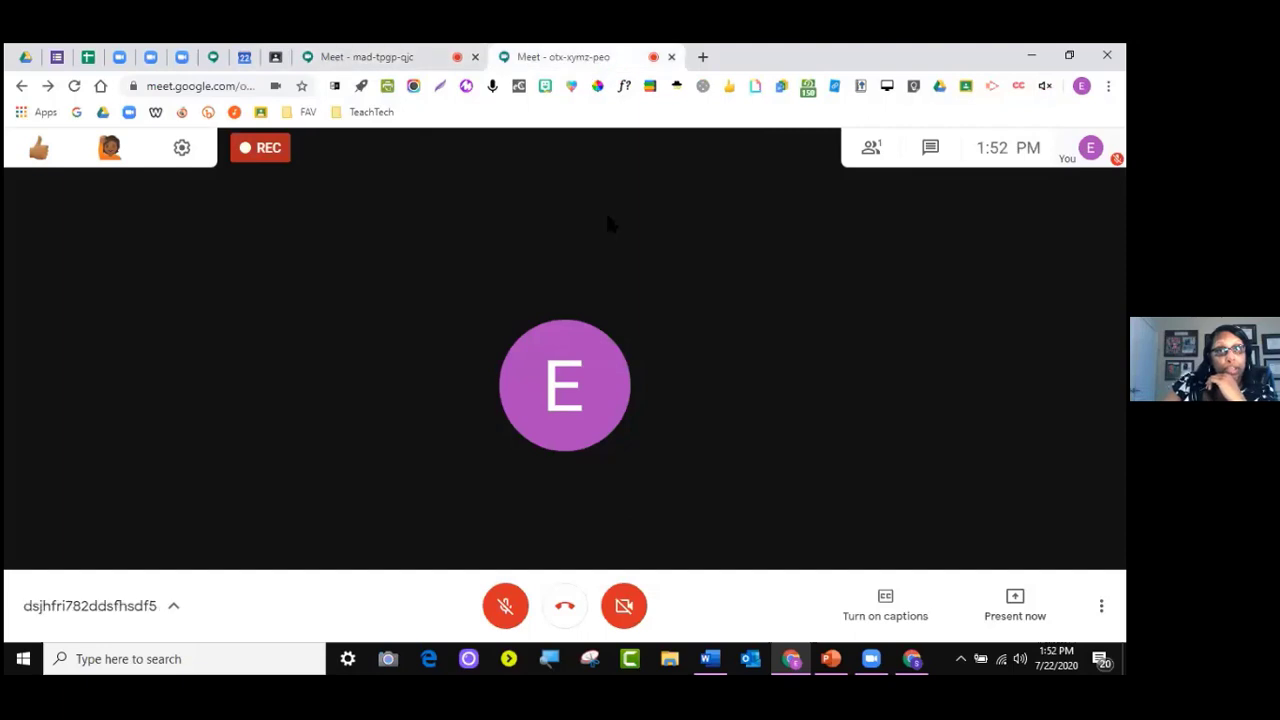
left_click(391, 57)
left_click(592, 58)
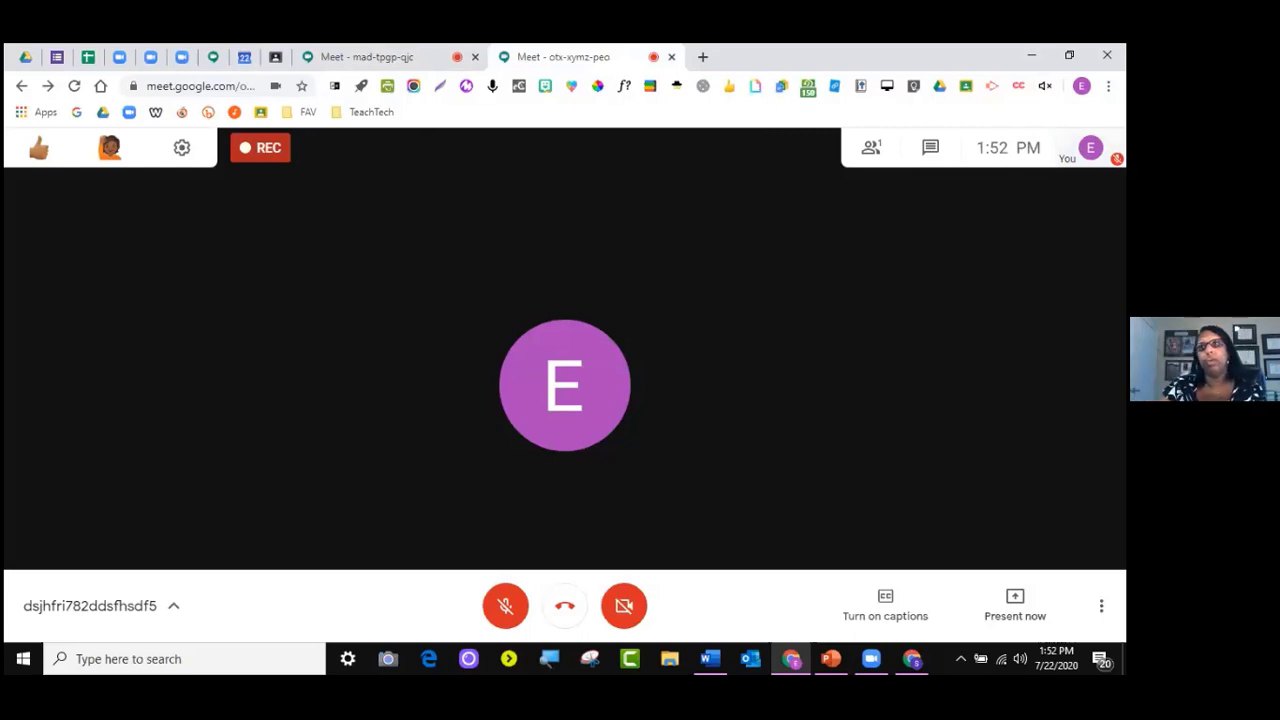
left_click(878, 150)
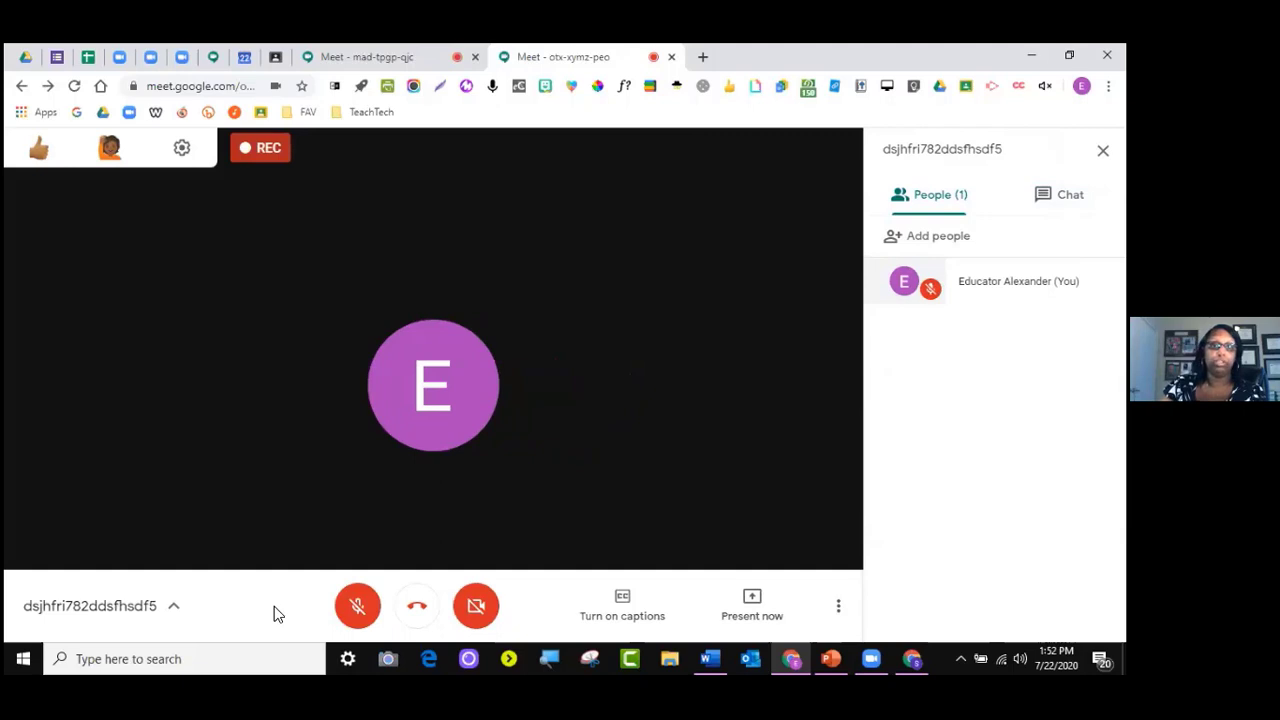
left_click(382, 56)
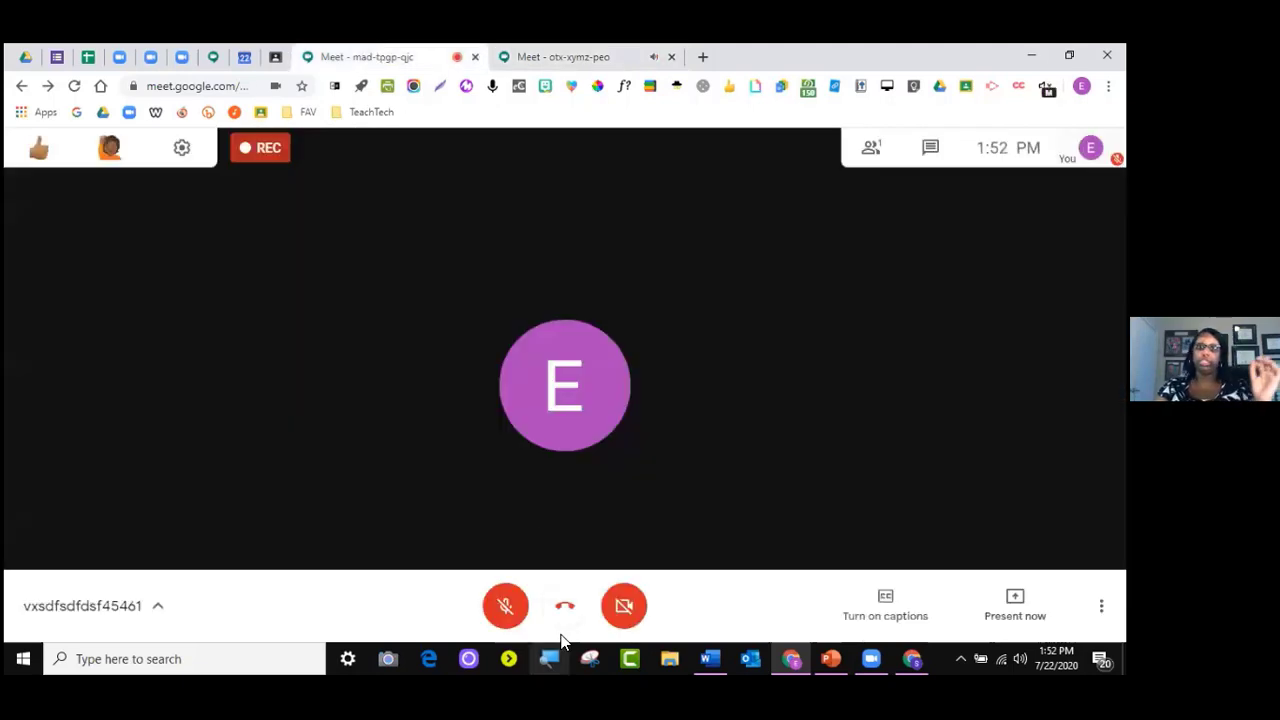
End the call, close both Meet tabs, and widen the address bar on the Classwork page
left_click(565, 607)
left_click(475, 56)
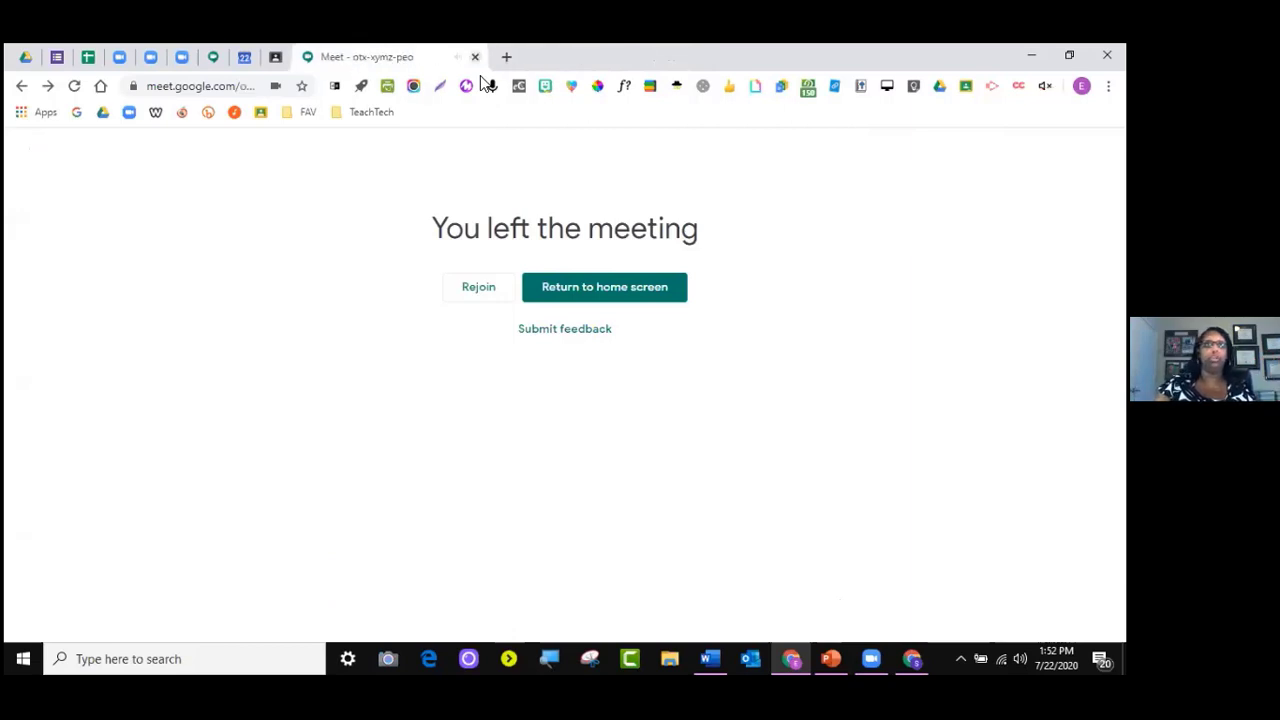
left_click(476, 56)
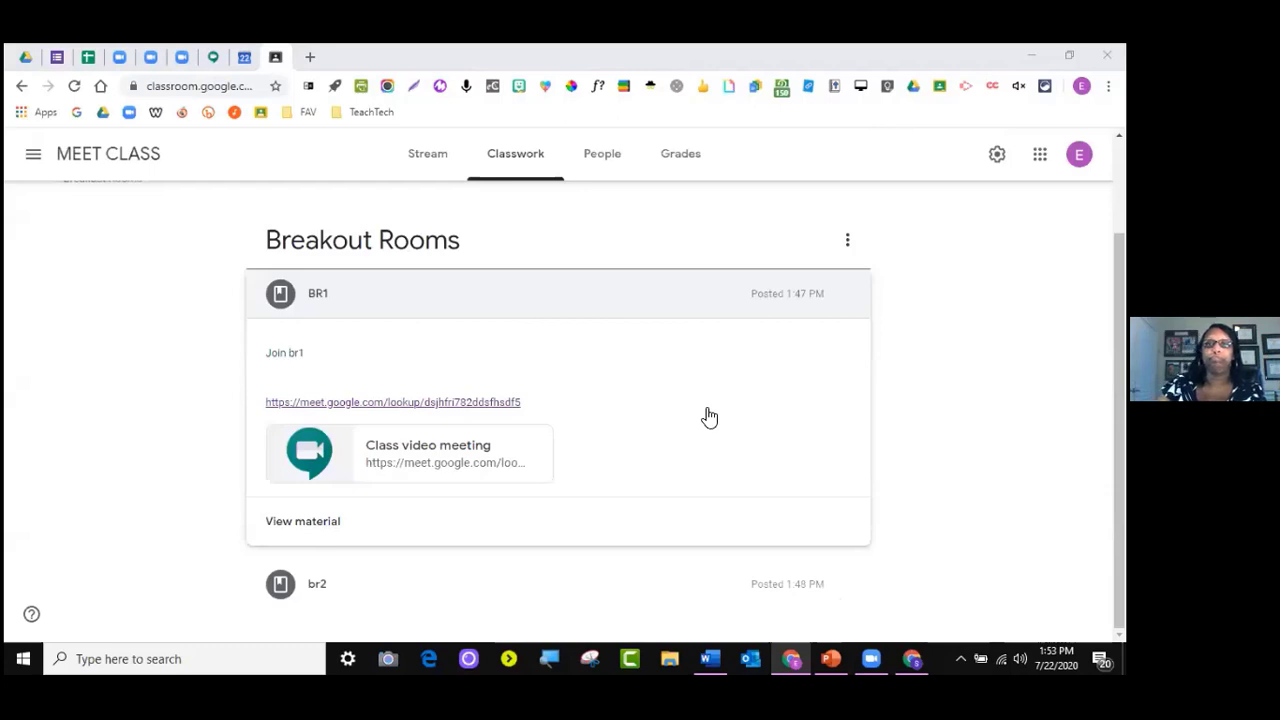
scroll(709, 417, "up", 3)
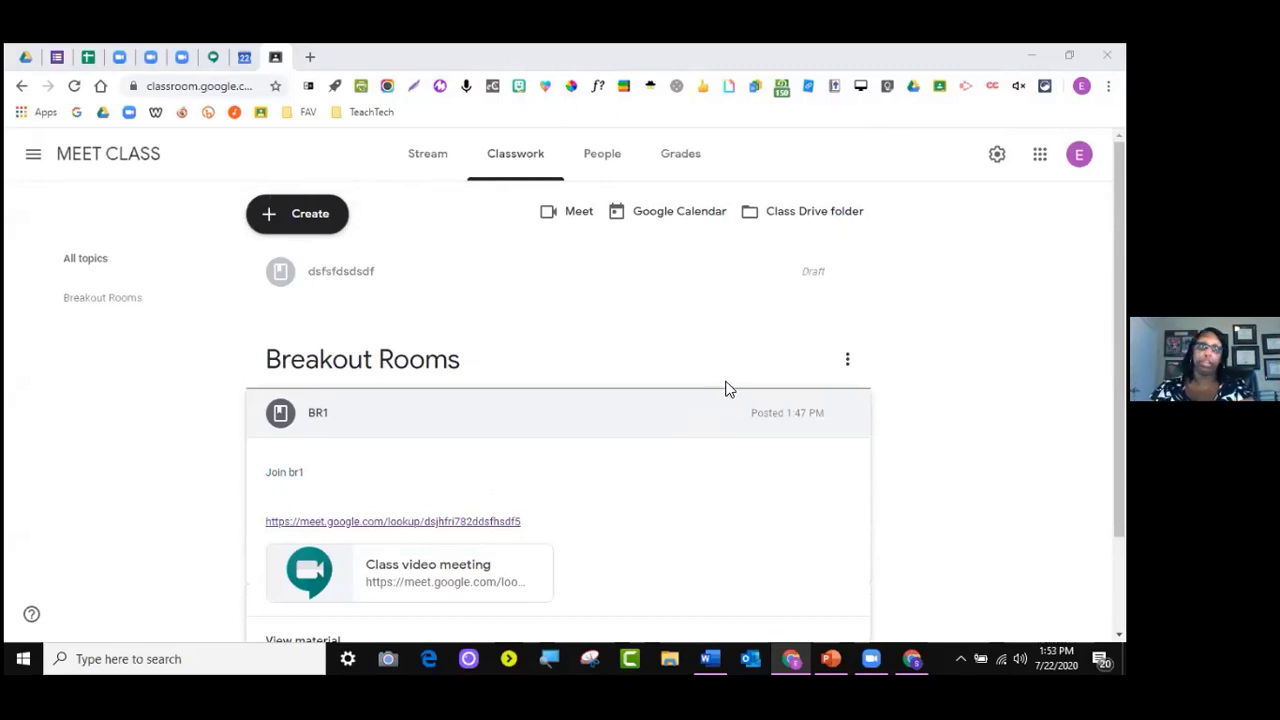
left_click_drag(288, 86, 828, 84)
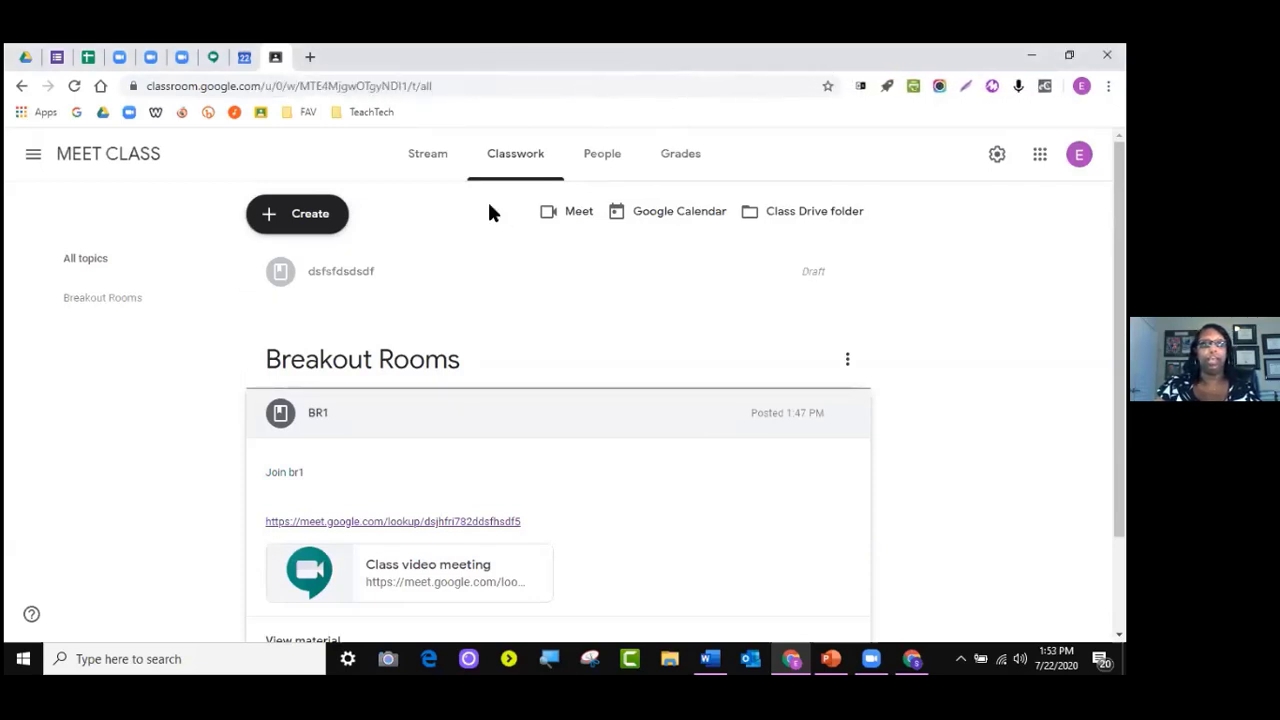
Open Gmail in a new tab and read the 'recording has been uploaded' email
left_click(309, 56)
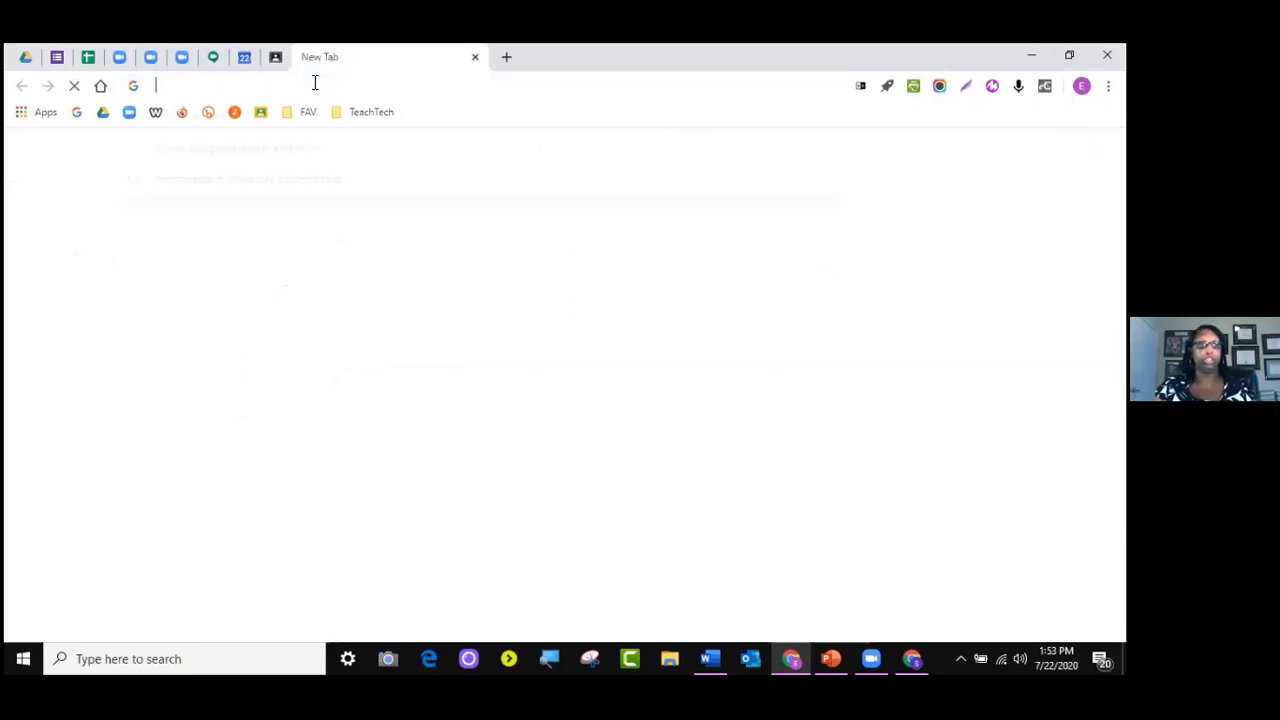
type("gmail")
key("Return")
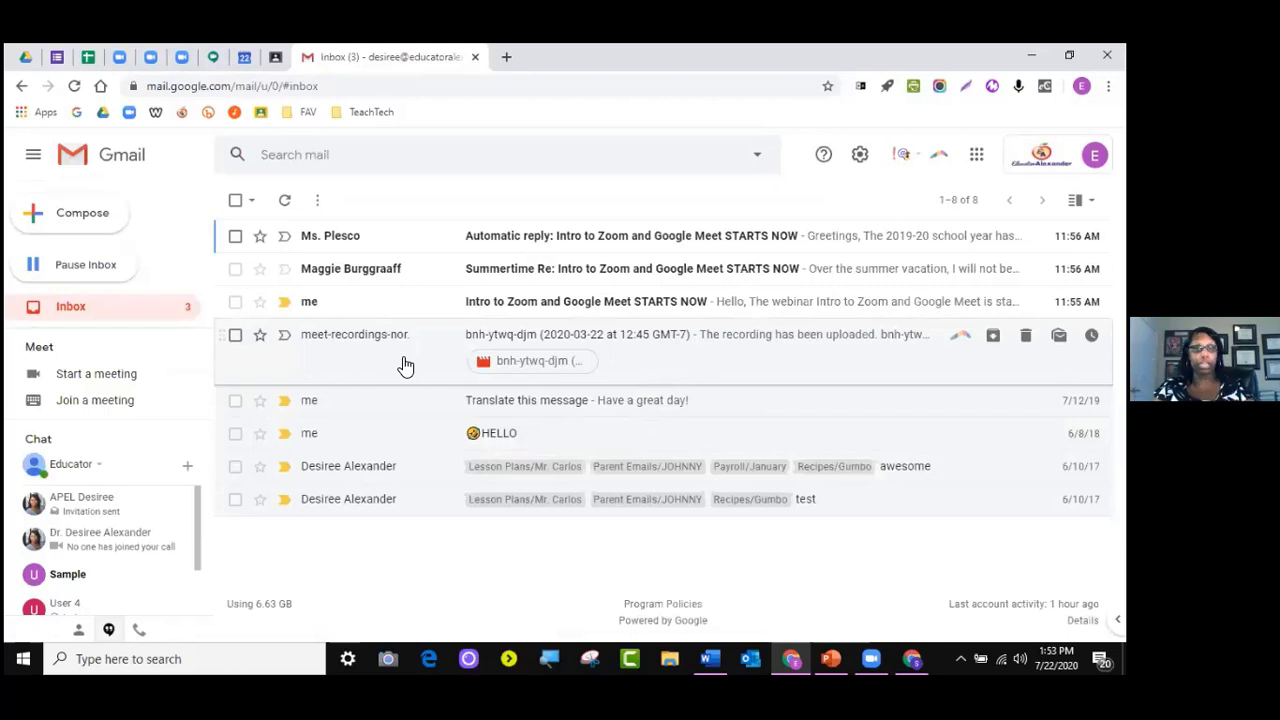
left_click(402, 366)
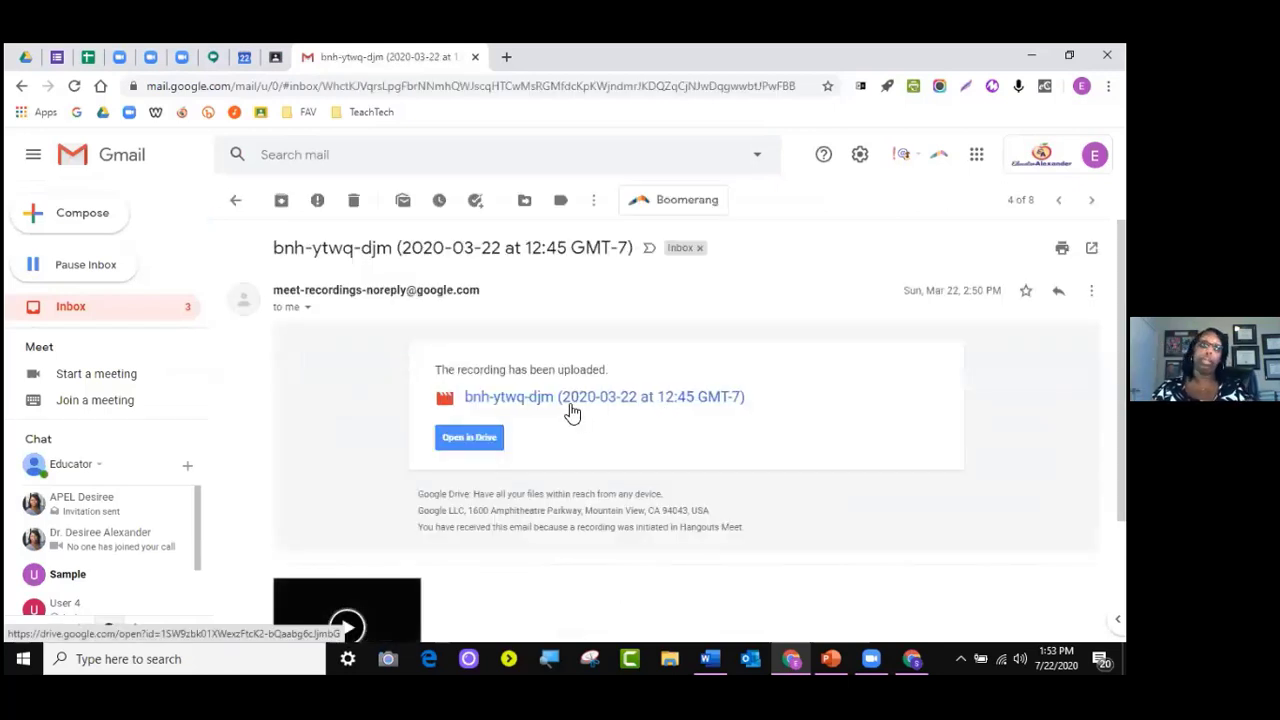
left_click(505, 57)
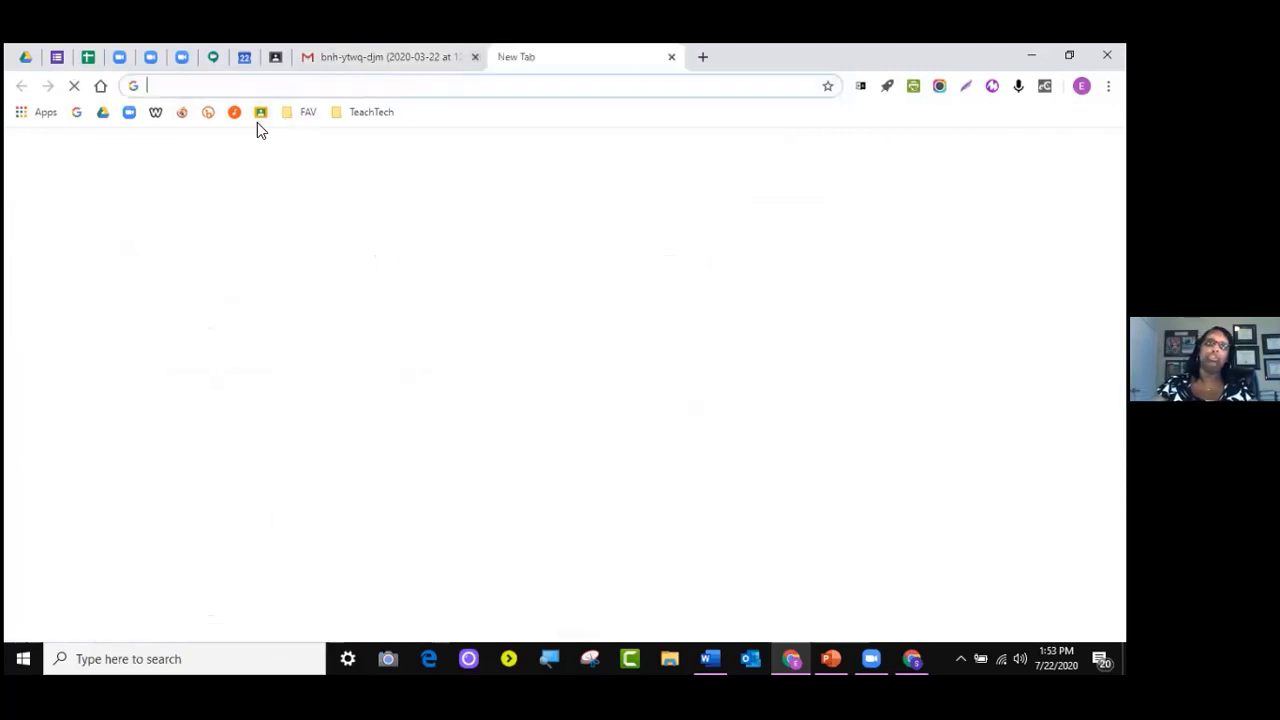
Download the ciu-wtzn-ggp recording from Drive's Meet Recordings folder
left_click(103, 112)
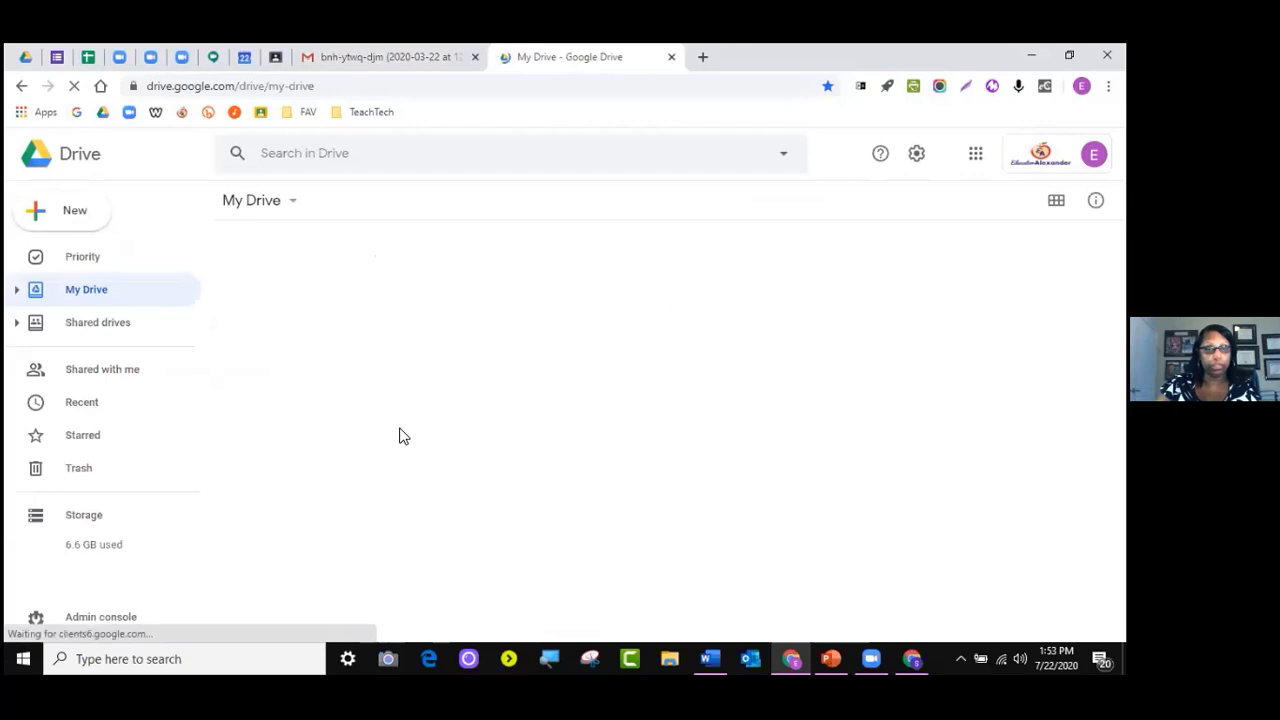
left_click(283, 362)
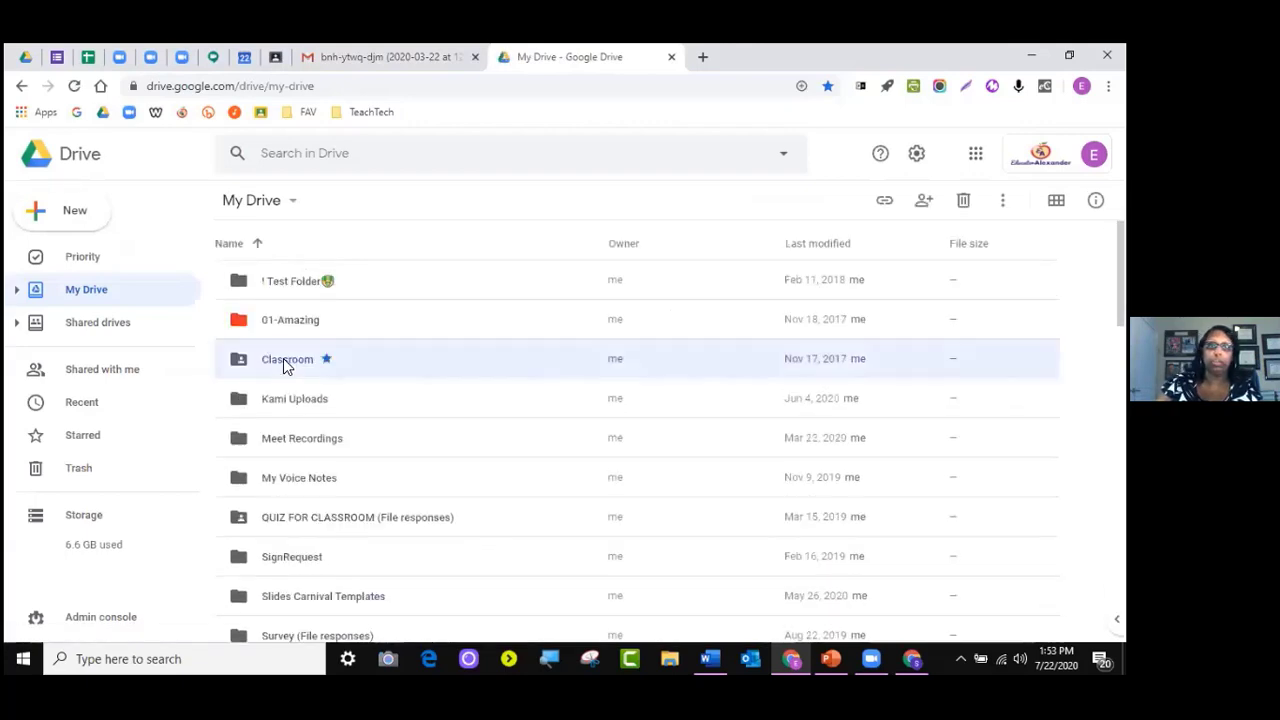
left_click(331, 448)
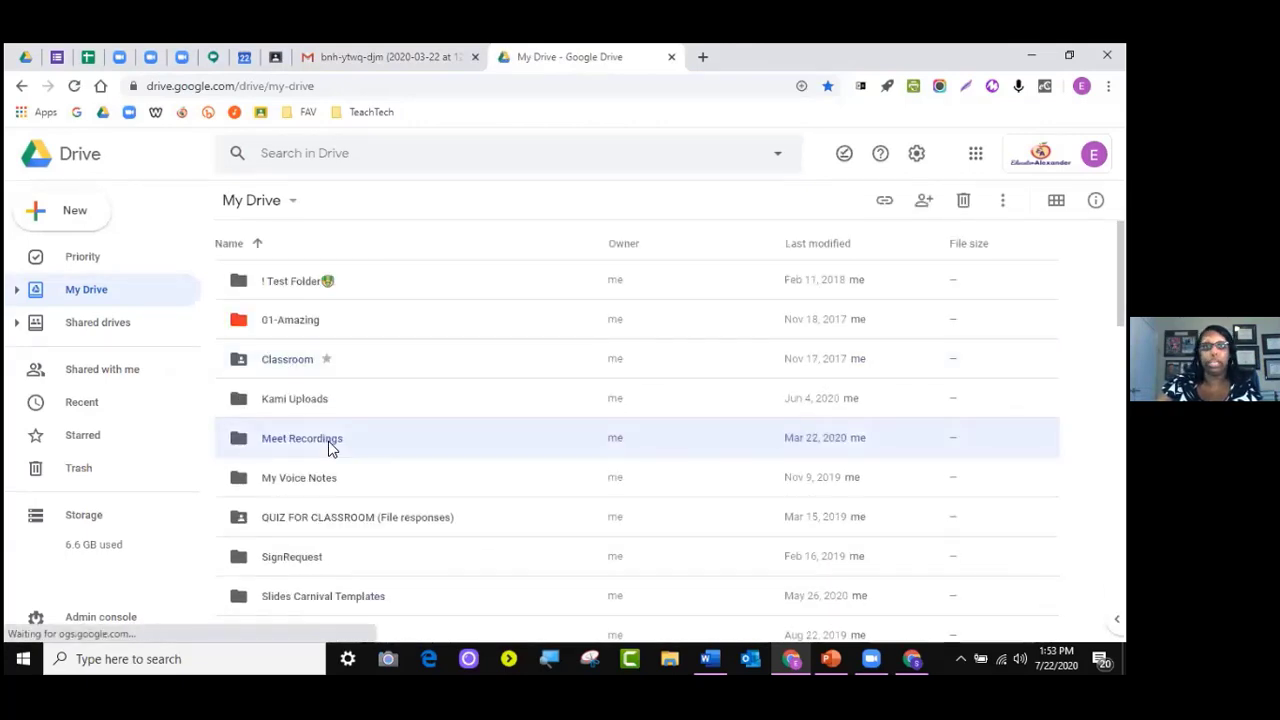
double_click(331, 448)
scroll(626, 506, "down", 5)
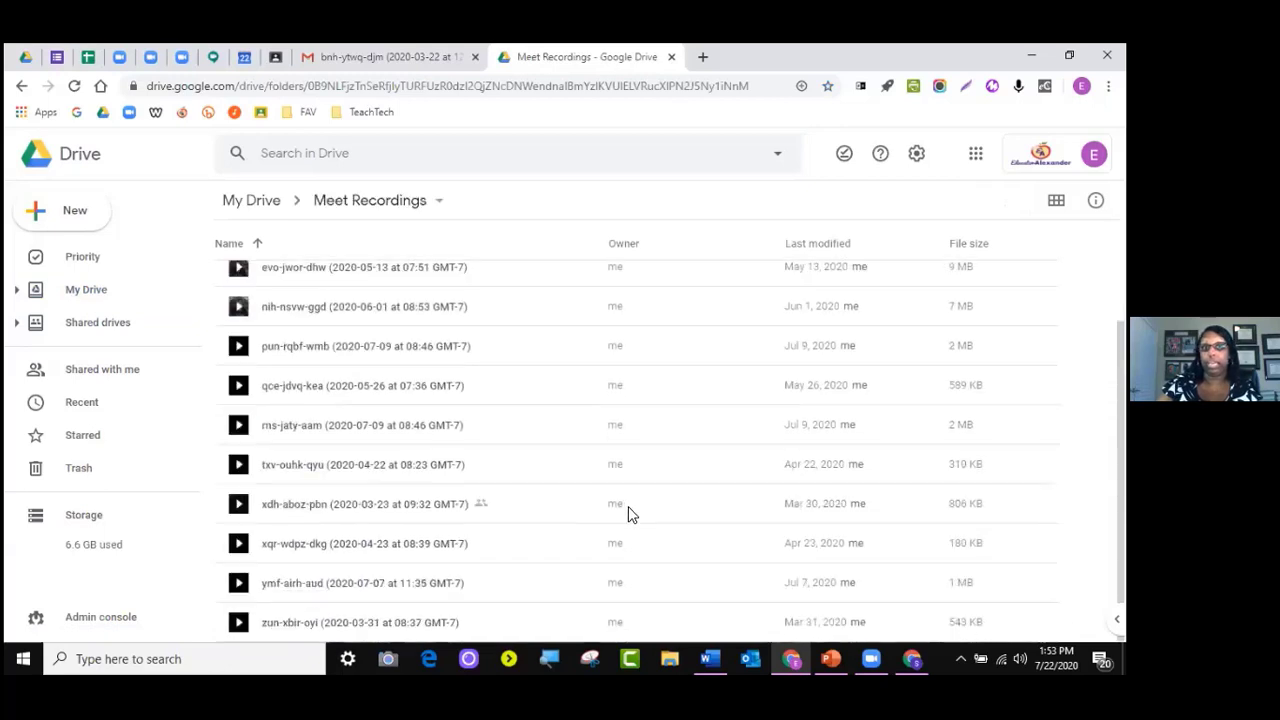
scroll(628, 514, "up", 3)
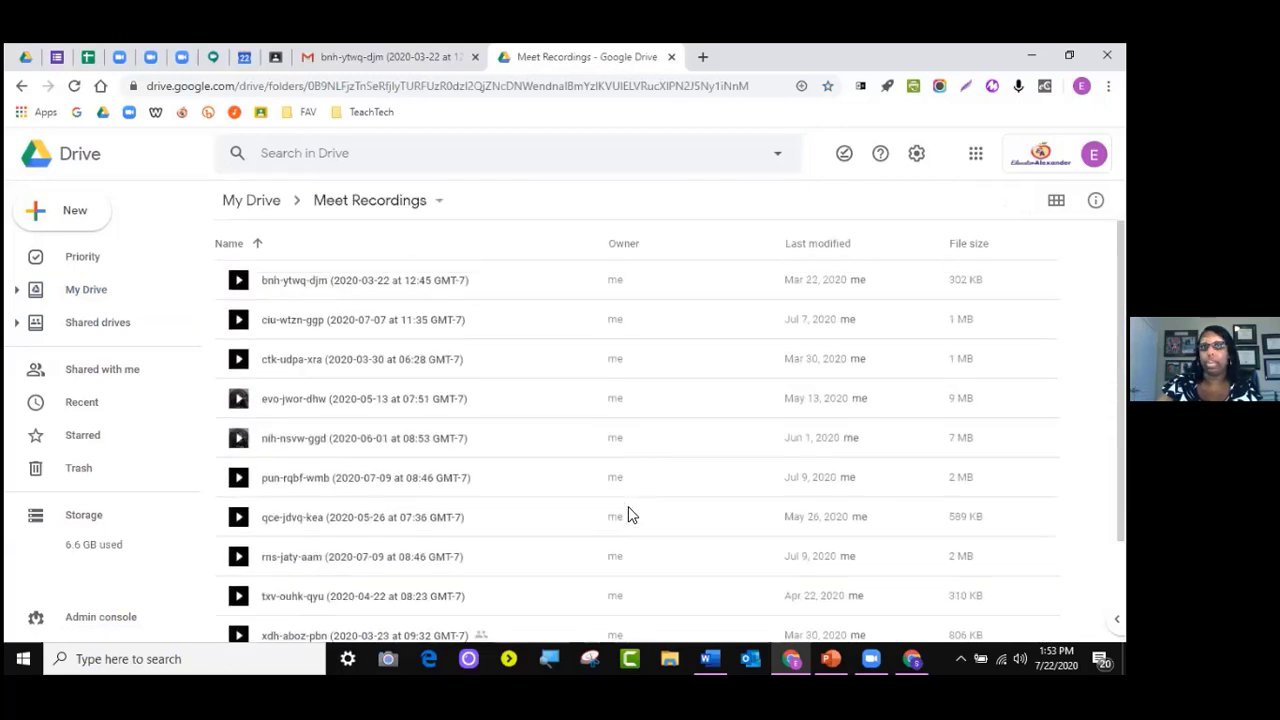
right_click(377, 329)
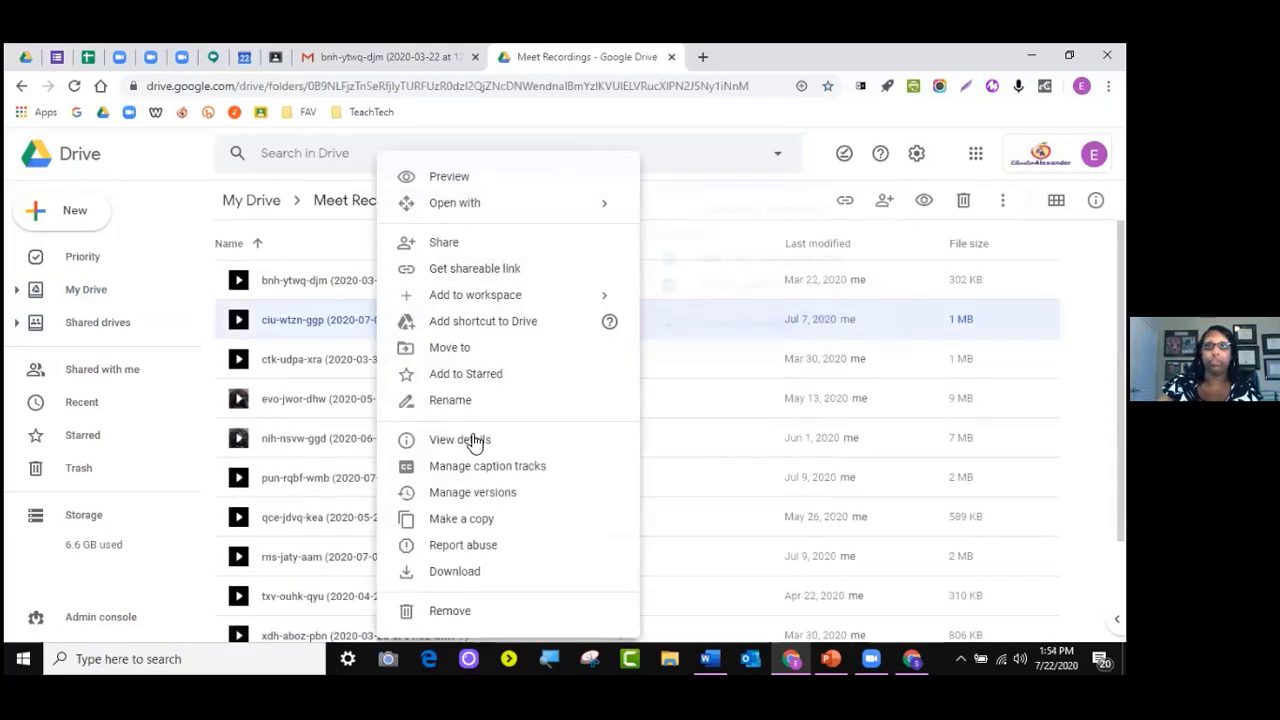
left_click(489, 572)
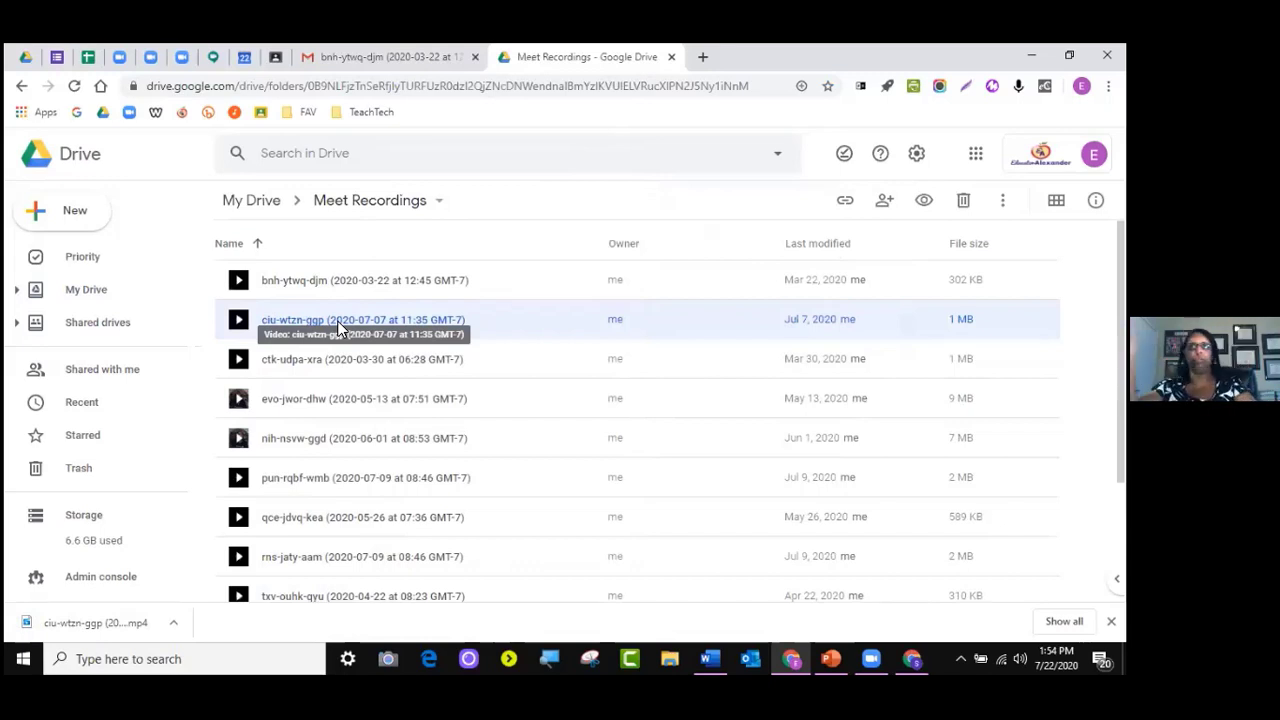
Close the Gmail and Drive tabs and dismiss the download notice
left_click(476, 57)
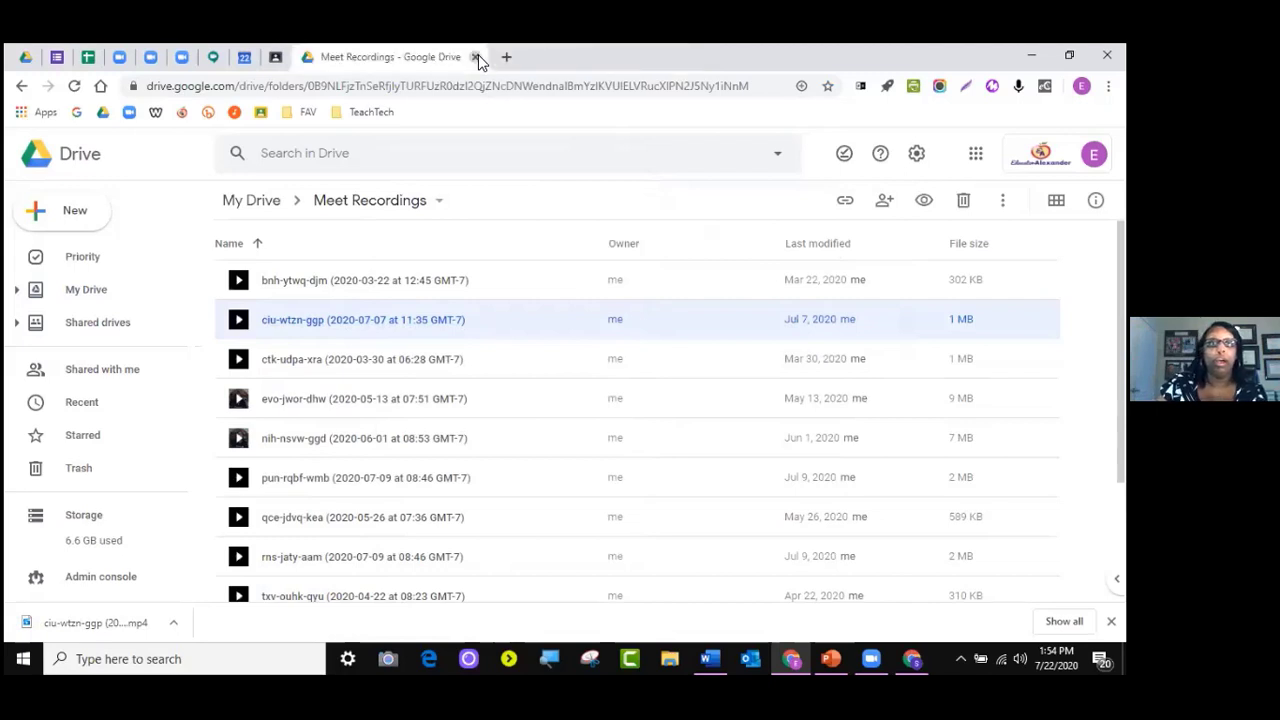
left_click(476, 57)
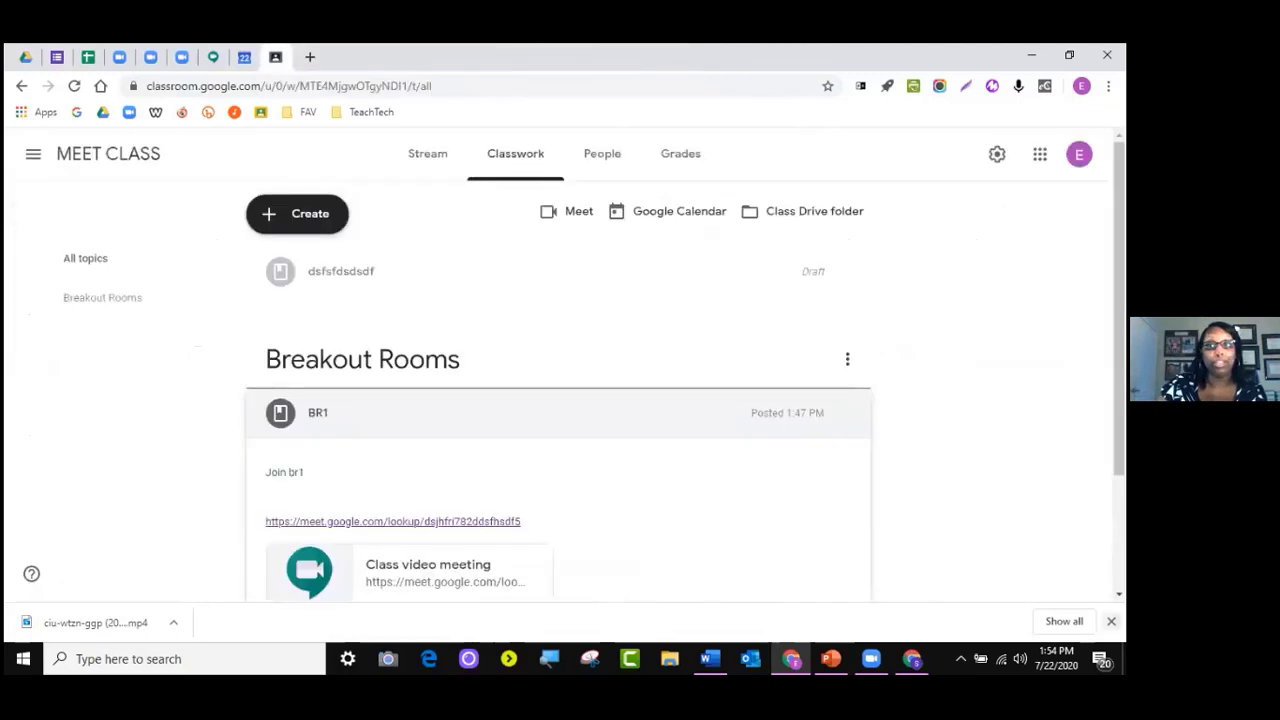
left_click(1111, 622)
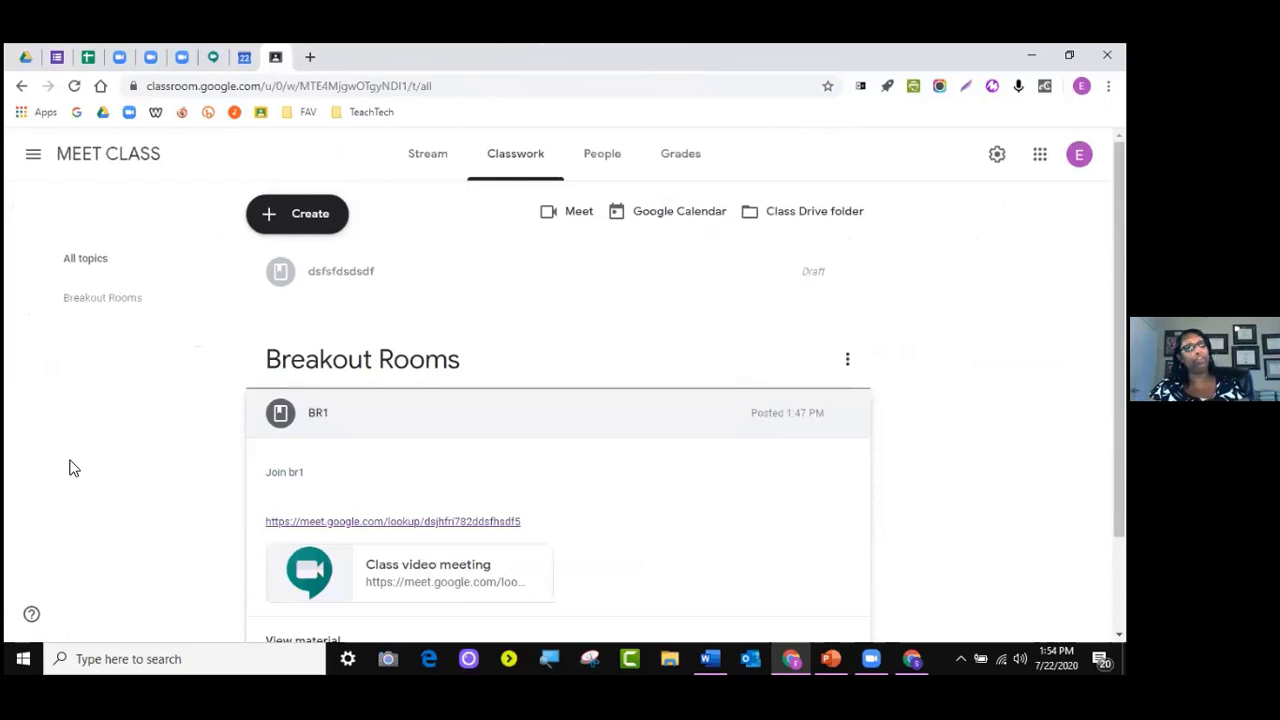